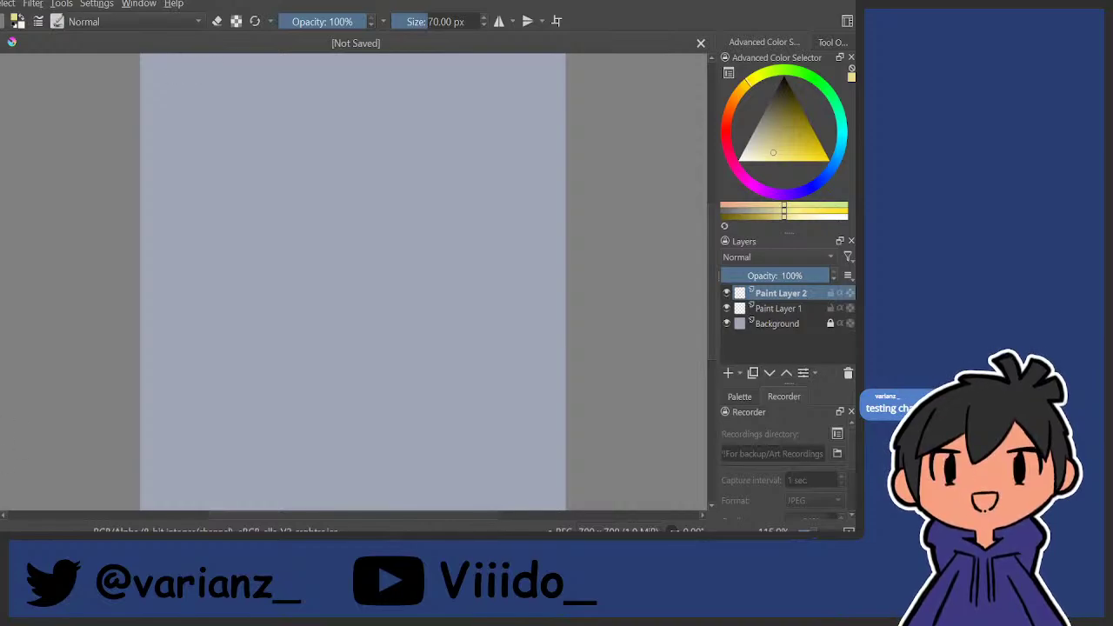
Switch to the 10 px brush and choose the dark navy swatch from the palette.
key("slash")
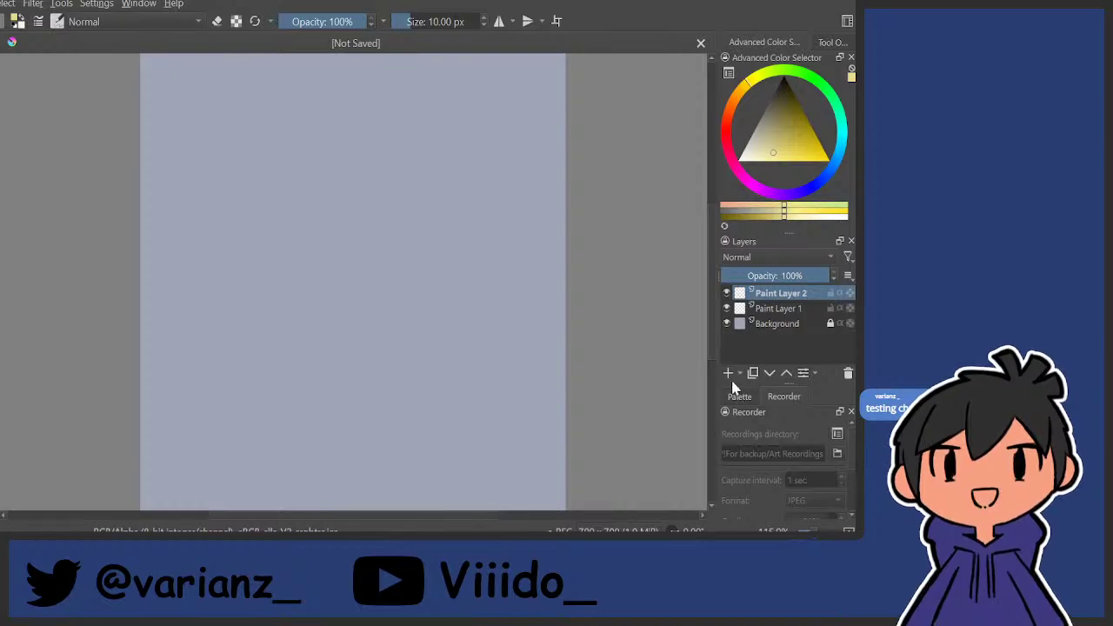
left_click(746, 396)
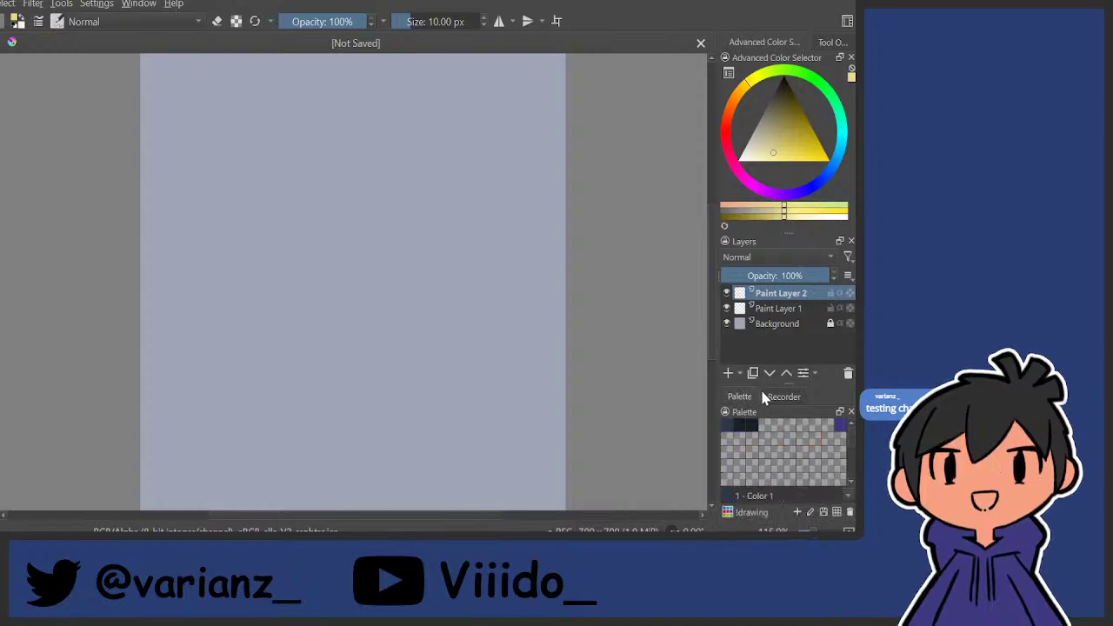
left_click(746, 425)
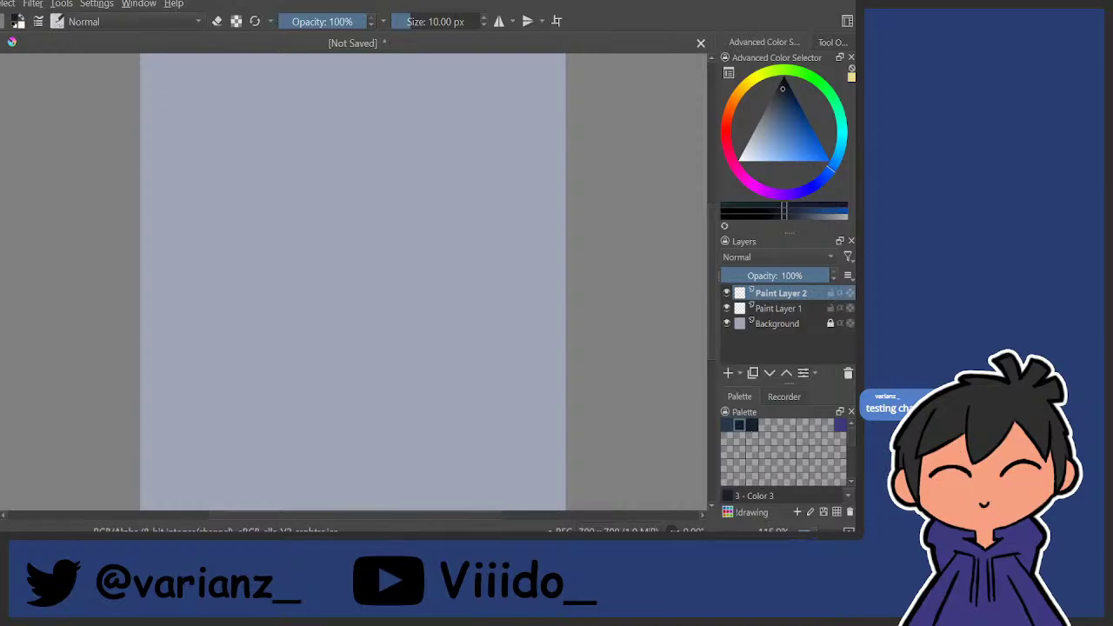
left_click_drag(280, 185, 294, 169)
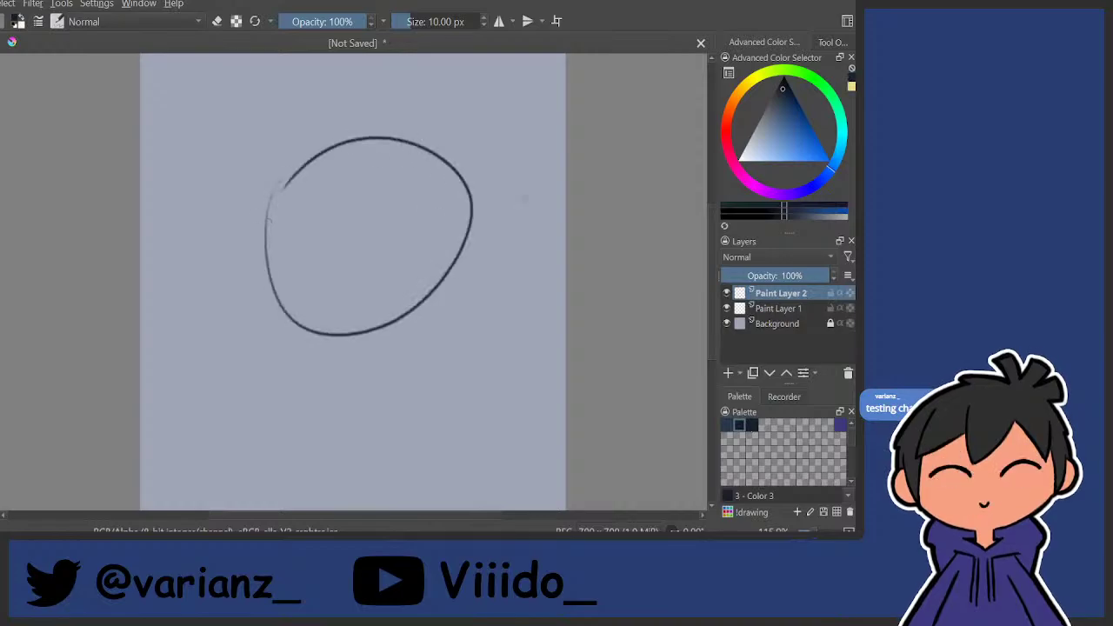
left_click_drag(422, 236, 409, 167)
mouse_move(413, 192)
left_mouse_down()
mouse_move(412, 229)
mouse_move(365, 291)
left_mouse_up()
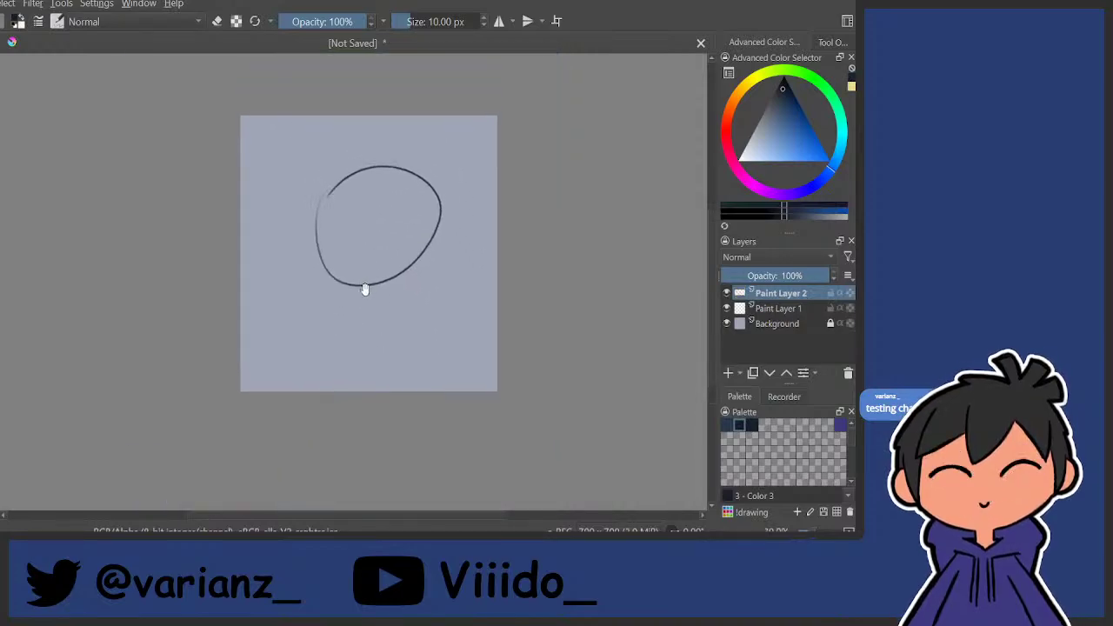
key("ctrl+z")
Sketch a rough round head outline near the middle of the canvas using repeated overlapping strokes.
left_click_drag(330, 239, 313, 296)
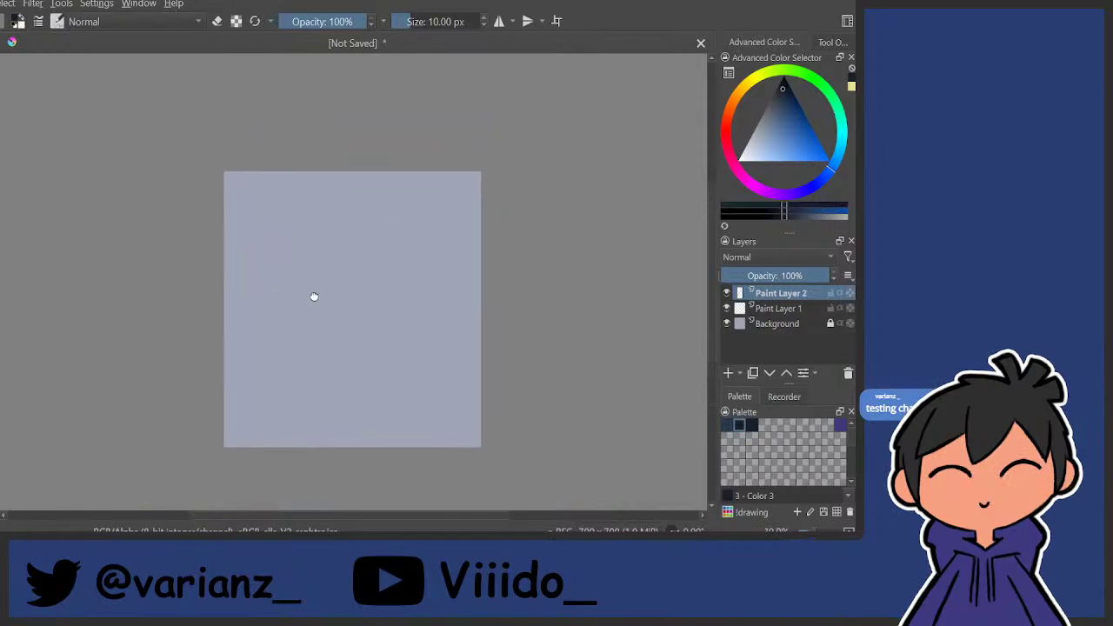
scroll(315, 300, "up", 2)
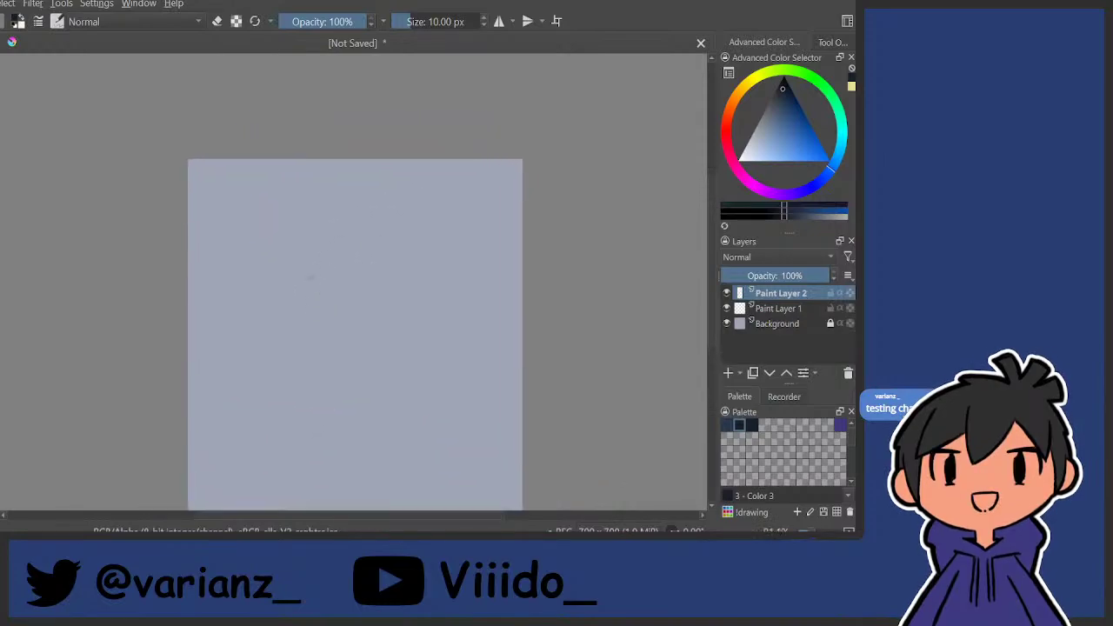
mouse_move(331, 267)
left_mouse_down()
mouse_move(300, 372)
mouse_move(298, 348)
mouse_move(352, 254)
mouse_move(418, 274)
mouse_move(428, 308)
mouse_move(393, 381)
left_mouse_up()
mouse_move(298, 375)
left_mouse_down()
mouse_move(328, 388)
mouse_move(412, 377)
left_mouse_up()
left_click_drag(423, 357, 317, 402)
left_click_drag(289, 357, 306, 383)
mouse_move(296, 337)
left_mouse_down()
mouse_move(406, 380)
mouse_move(429, 338)
left_mouse_up()
mouse_move(429, 337)
left_mouse_down()
mouse_move(380, 400)
mouse_move(296, 365)
mouse_move(306, 296)
left_mouse_up()
mouse_move(300, 312)
left_mouse_down()
mouse_move(318, 388)
mouse_move(442, 367)
mouse_move(435, 295)
left_mouse_up()
mouse_move(436, 296)
left_mouse_down()
mouse_move(400, 388)
mouse_move(365, 398)
left_mouse_up()
mouse_move(366, 398)
left_mouse_down()
mouse_move(428, 343)
mouse_move(385, 256)
mouse_move(318, 270)
mouse_move(297, 374)
mouse_move(322, 270)
mouse_move(380, 257)
mouse_move(438, 318)
mouse_move(397, 393)
left_mouse_up()
left_click_drag(368, 308, 365, 261)
Sketch a vertical centre line and a slightly curved horizontal eye line across the head circle.
scroll(361, 261, "up", 3)
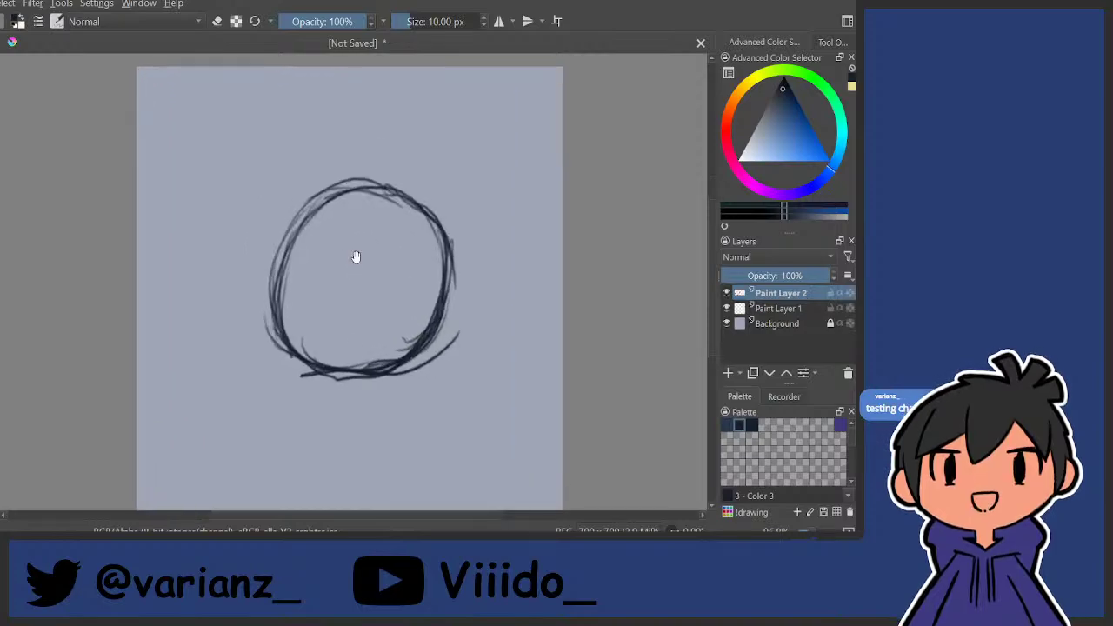
left_click_drag(313, 297, 269, 271)
scroll(254, 291, "up", 1)
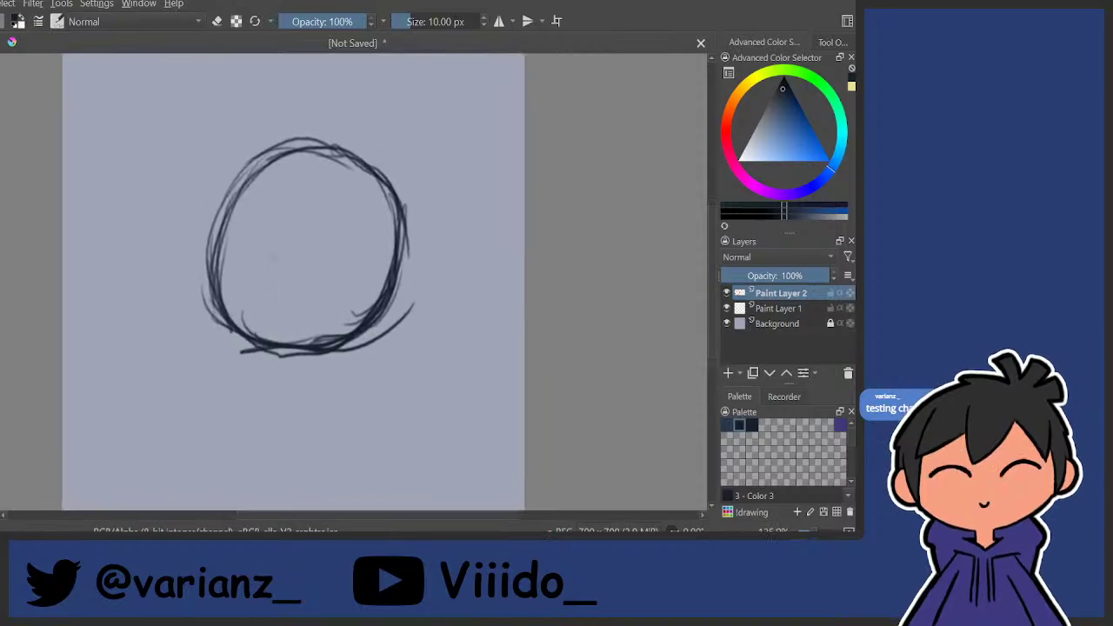
scroll(305, 229, "down", 1)
left_click_drag(314, 133, 301, 358)
mouse_move(313, 161)
left_mouse_down()
mouse_move(305, 252)
mouse_move(347, 302)
left_mouse_up()
mouse_move(287, 267)
left_mouse_down()
mouse_move(404, 269)
mouse_move(435, 284)
mouse_move(391, 282)
mouse_move(349, 324)
mouse_move(316, 236)
mouse_move(307, 265)
mouse_move(308, 249)
left_mouse_up()
left_click_drag(374, 278, 369, 360)
mouse_move(315, 325)
left_mouse_down()
mouse_move(339, 251)
mouse_move(362, 355)
left_mouse_up()
mouse_move(387, 193)
left_mouse_down()
mouse_move(453, 219)
mouse_move(351, 281)
mouse_move(358, 238)
left_mouse_up()
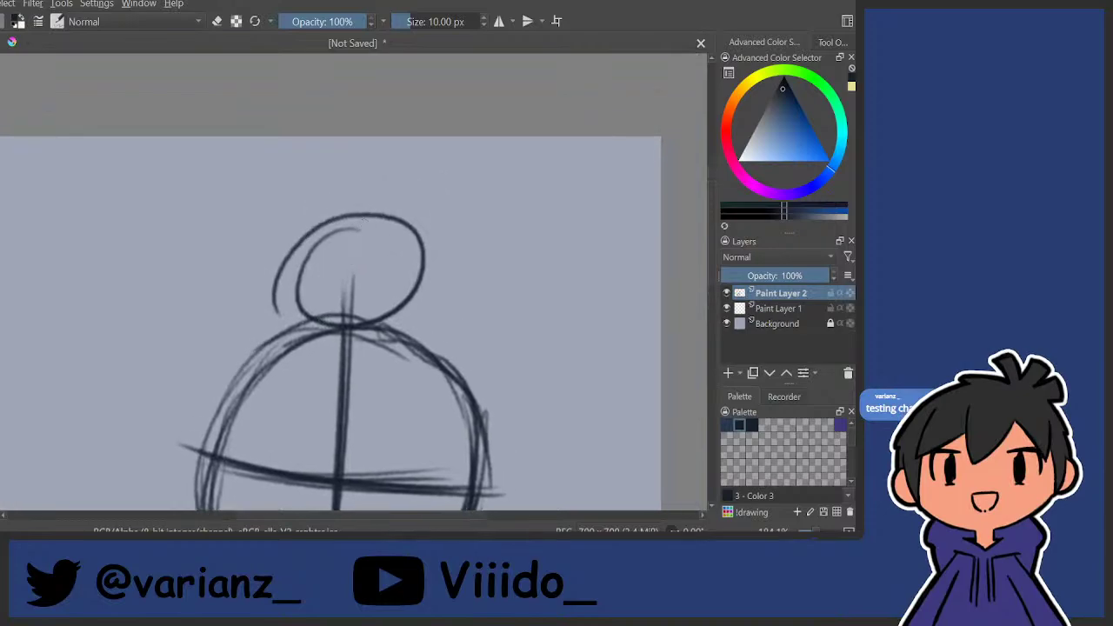
left_click_drag(363, 319, 403, 224)
scroll(345, 325, "down", 2)
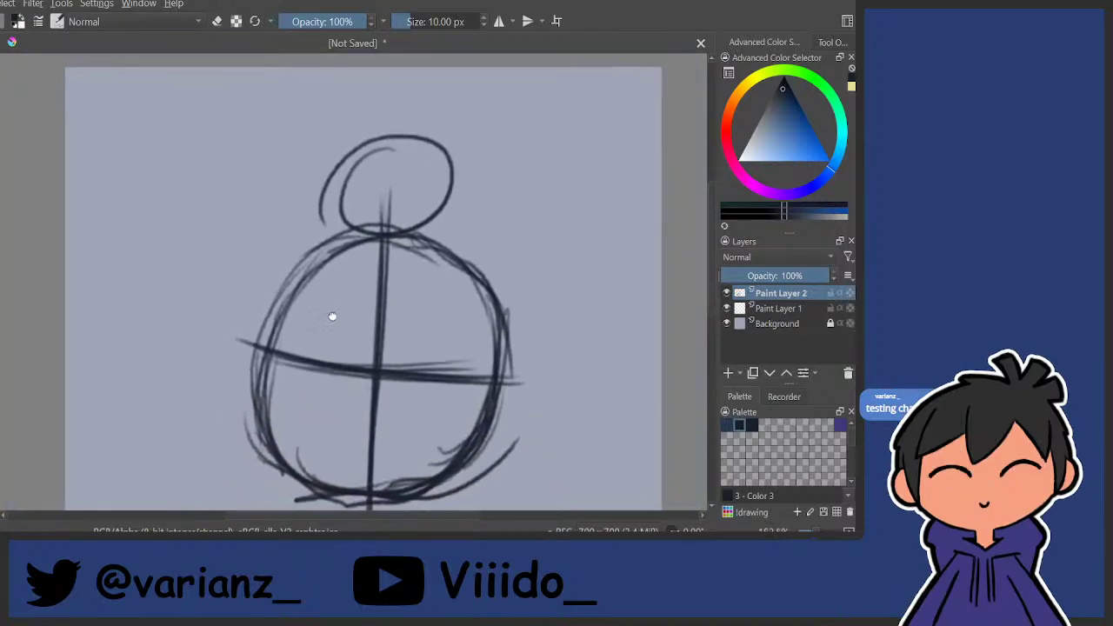
key("ctrl+z")
key("ctrl+z")
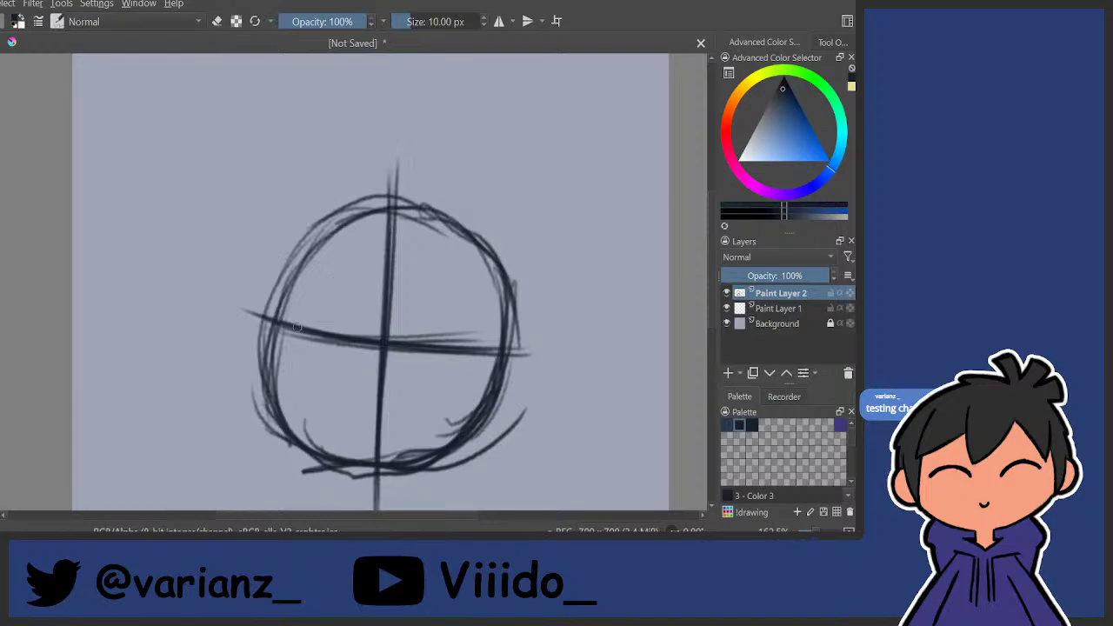
Sketch two oval eye sockets on the horizontal guide, one on each side of the centre line.
mouse_move(317, 315)
left_mouse_down()
mouse_move(345, 372)
mouse_move(305, 334)
mouse_move(361, 326)
mouse_move(336, 385)
left_mouse_up()
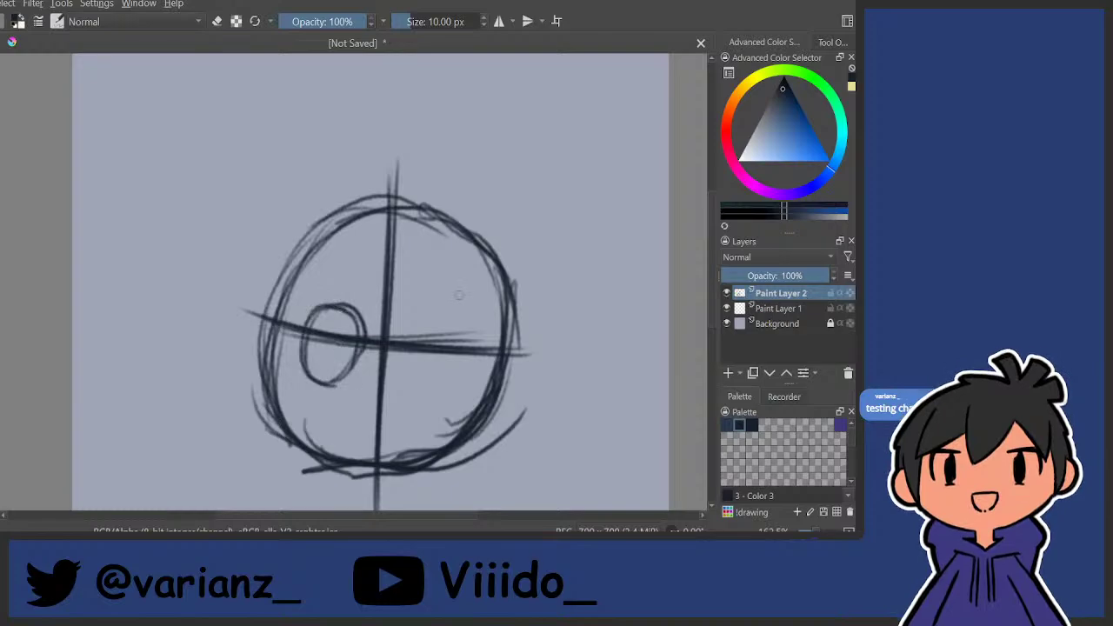
left_click_drag(434, 324, 470, 358)
mouse_move(421, 352)
left_mouse_down()
mouse_move(431, 390)
mouse_move(473, 356)
left_mouse_up()
left_click_drag(420, 350, 474, 356)
mouse_move(451, 313)
left_mouse_down()
mouse_move(480, 346)
mouse_move(422, 328)
mouse_move(435, 379)
mouse_move(426, 324)
left_mouse_up()
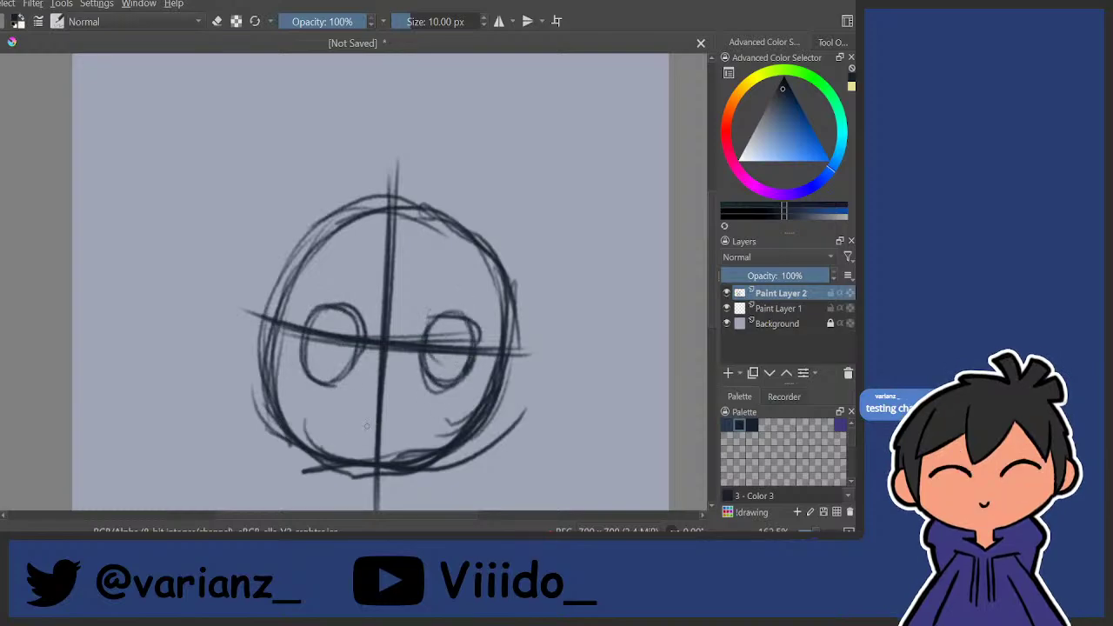
Mark the mouth with a short dash on the centre line and sketch an ear on each side of the head.
left_click_drag(365, 427, 383, 425)
mouse_move(273, 322)
left_mouse_down()
mouse_move(247, 364)
mouse_move(267, 325)
mouse_move(260, 382)
left_mouse_up()
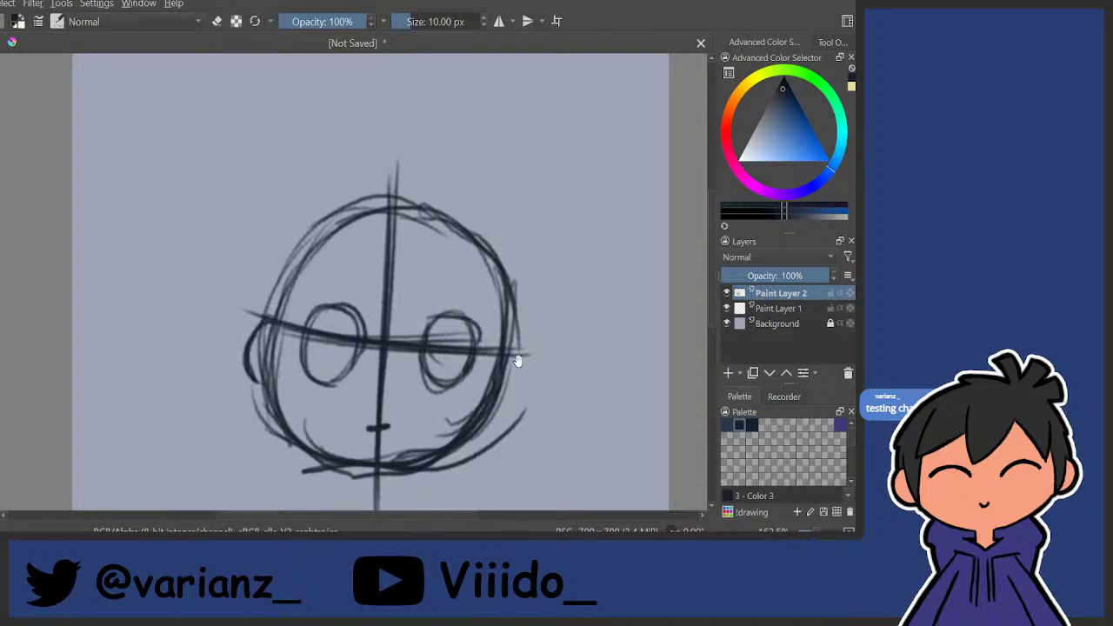
mouse_move(519, 360)
left_mouse_down()
mouse_move(497, 341)
mouse_move(489, 380)
mouse_move(475, 386)
mouse_move(480, 302)
left_mouse_up()
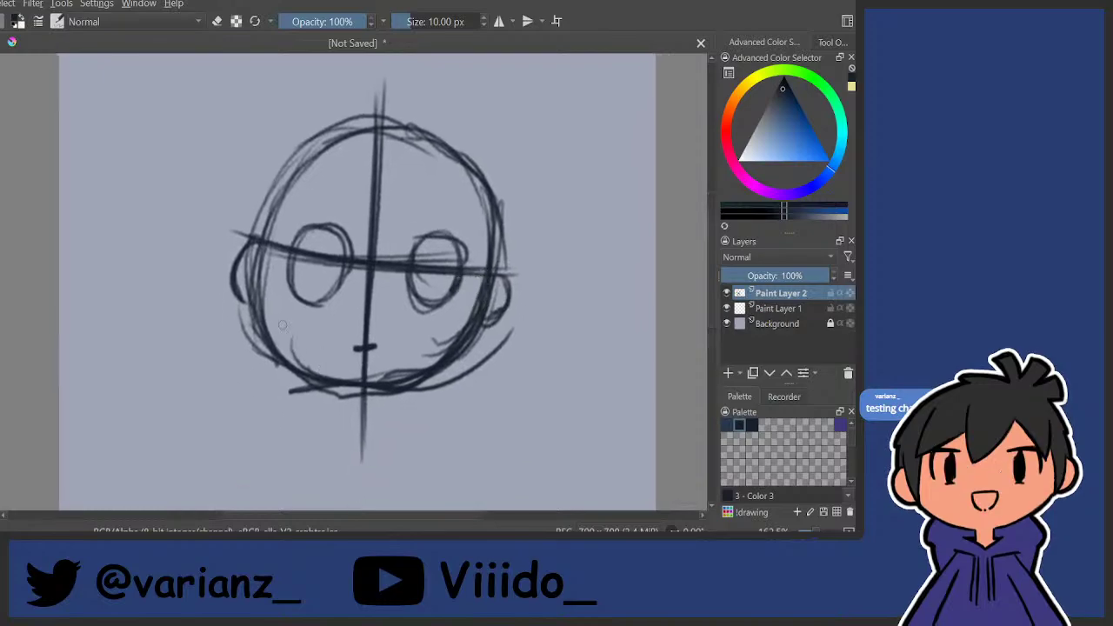
mouse_move(289, 341)
left_mouse_down()
mouse_move(255, 302)
mouse_move(314, 390)
left_mouse_up()
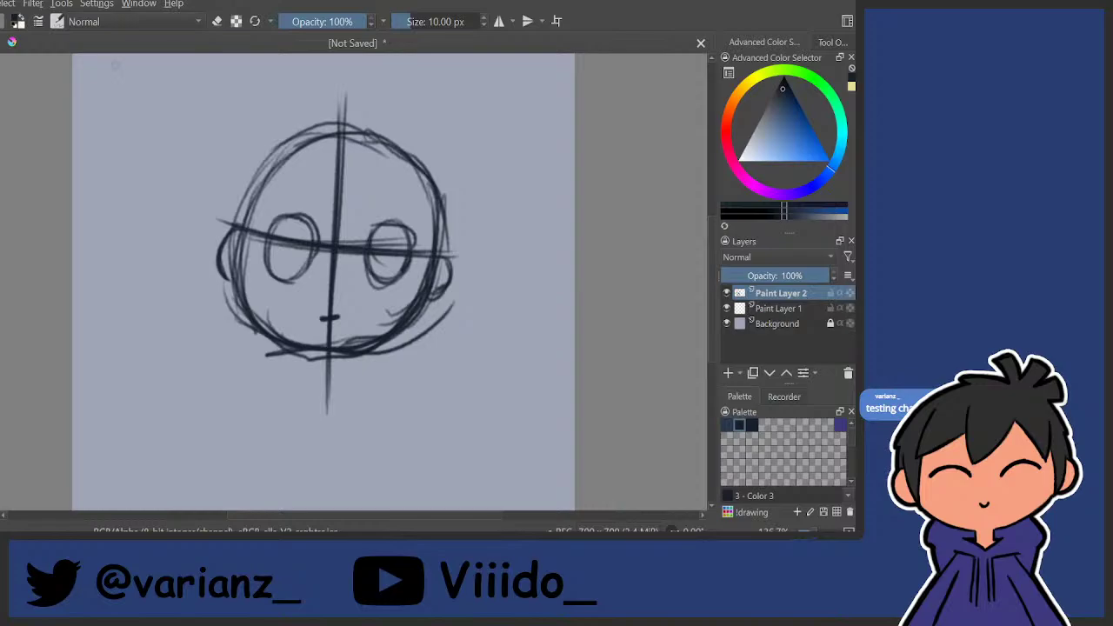
Sketch the torso below the head with two slanted sides, a vertical centre line and a short horizontal chest line.
mouse_move(366, 350)
left_mouse_down()
mouse_move(388, 263)
mouse_move(343, 295)
mouse_move(299, 424)
left_mouse_up()
left_click_drag(357, 268, 429, 416)
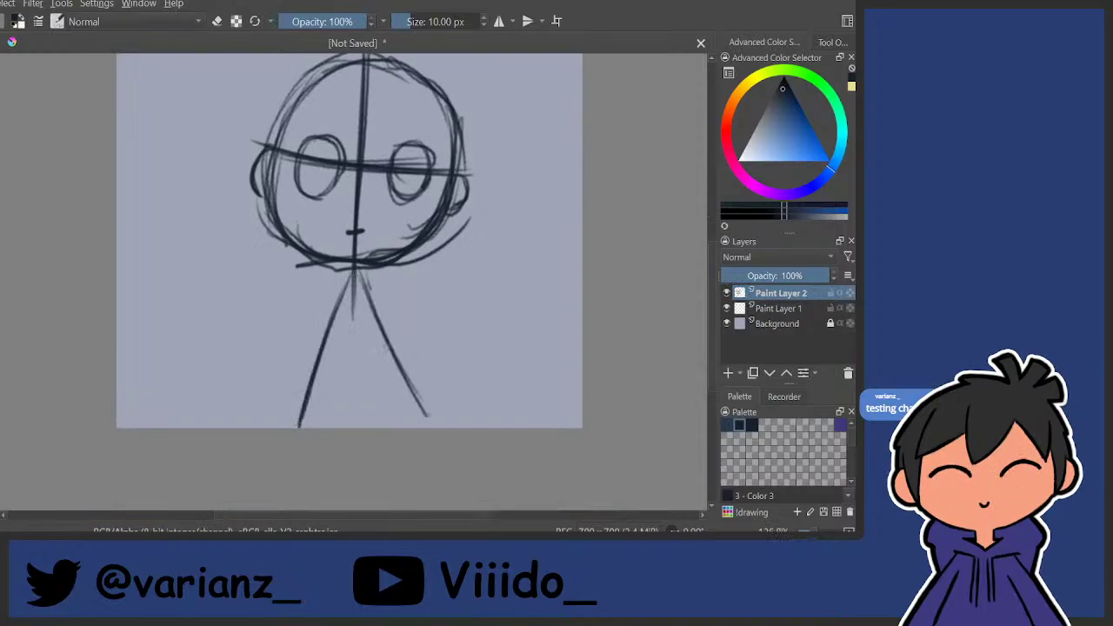
left_click_drag(369, 291, 414, 419)
left_click_drag(353, 264, 299, 426)
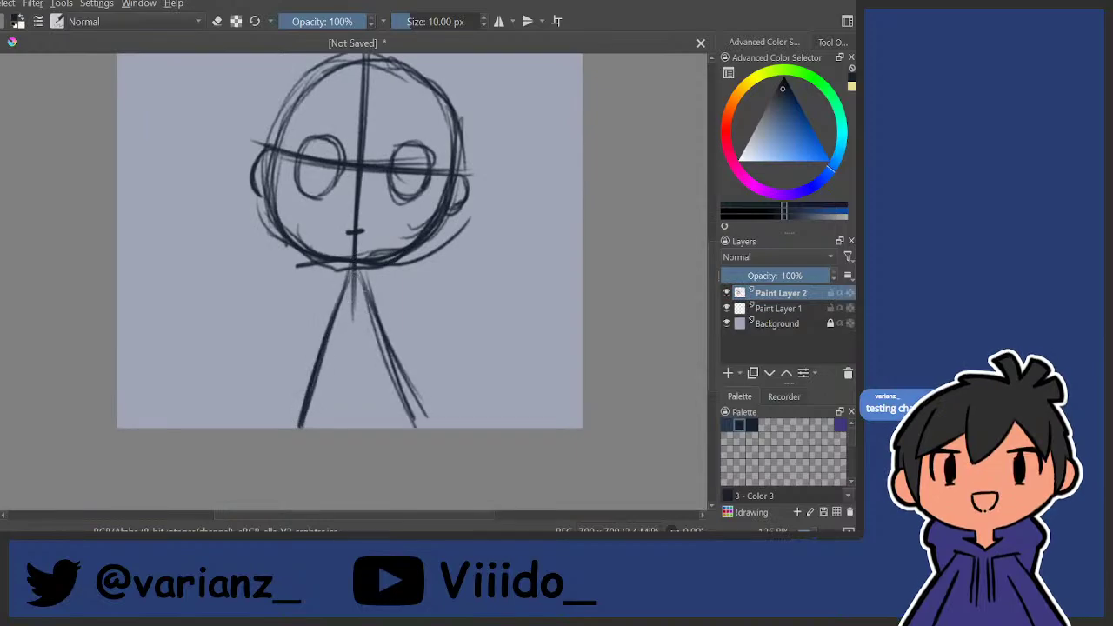
left_click_drag(363, 297, 352, 428)
left_click_drag(358, 319, 351, 428)
left_click_drag(323, 367, 393, 356)
Sketch slanted arm lines from the neck down to the canvas bottom on both sides of the torso.
left_click_drag(338, 280, 253, 426)
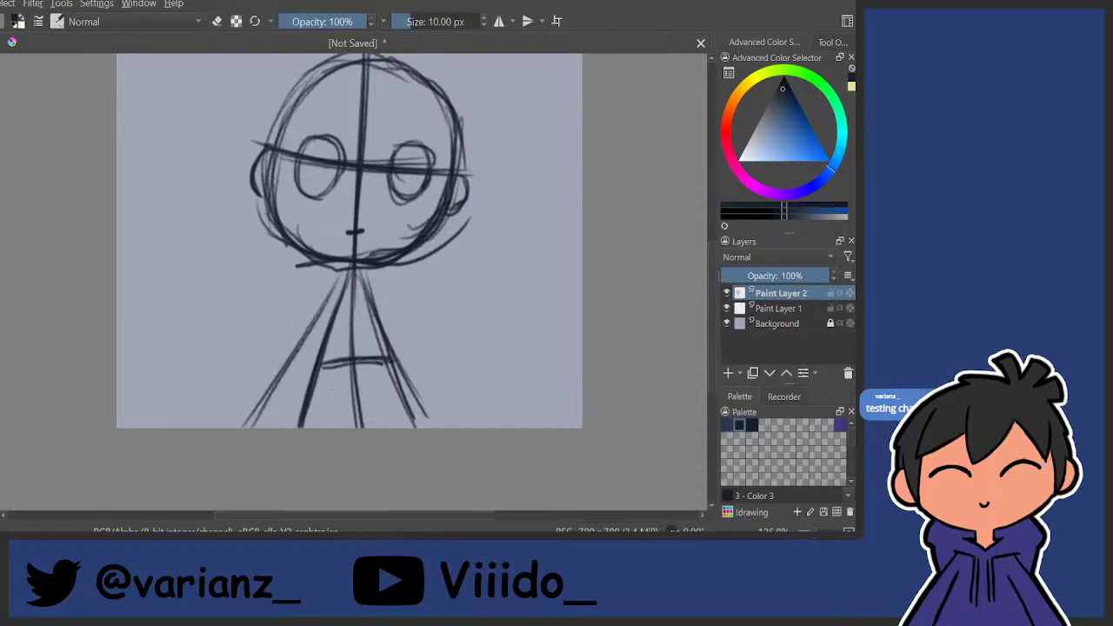
left_click_drag(323, 308, 252, 428)
left_click_drag(369, 275, 472, 422)
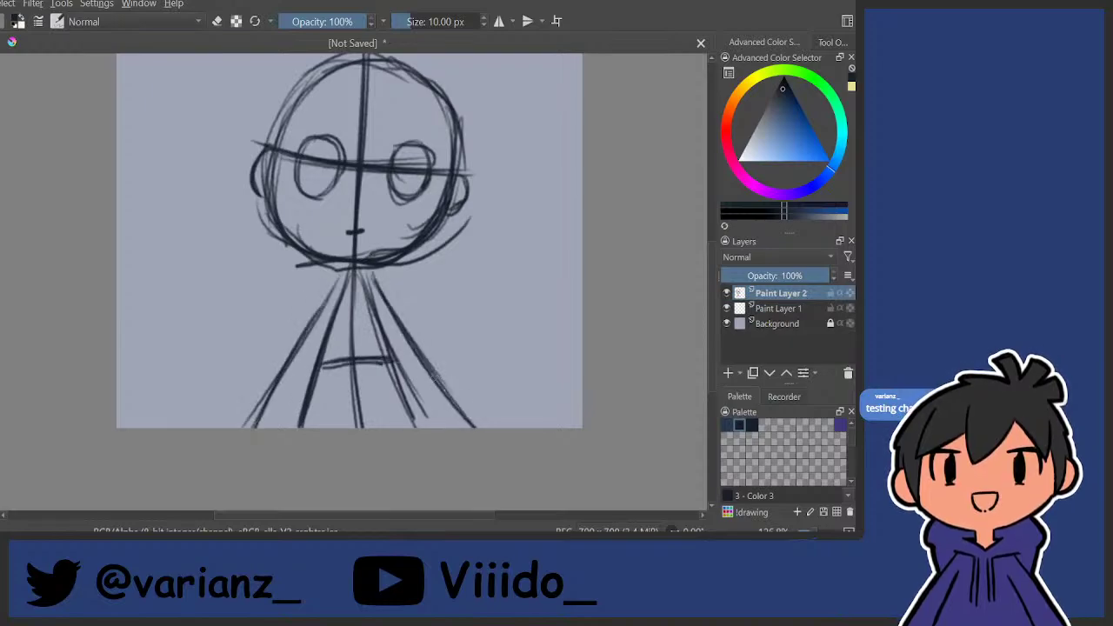
left_click_drag(389, 300, 469, 430)
left_click_drag(388, 286, 369, 363)
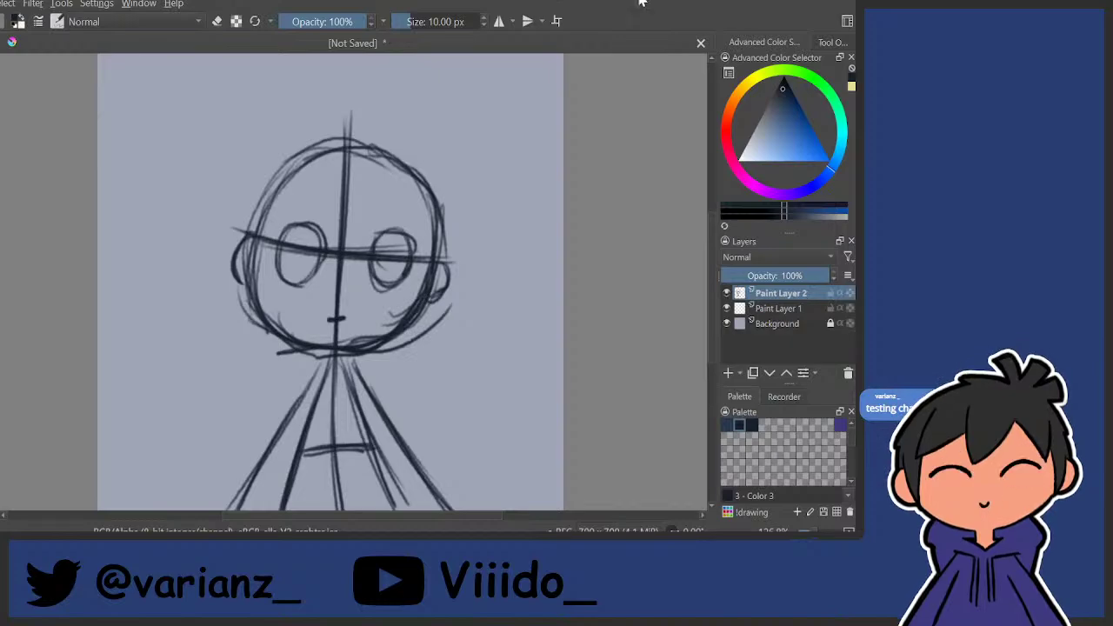
Add a new paint layer on top, lower the sketch on Paint Layer 2 to 17% opacity, and make the new layer active.
left_click_drag(410, 300, 424, 201)
left_click_drag(424, 201, 409, 249)
left_click_drag(385, 291, 345, 413)
left_click_drag(369, 375, 363, 365)
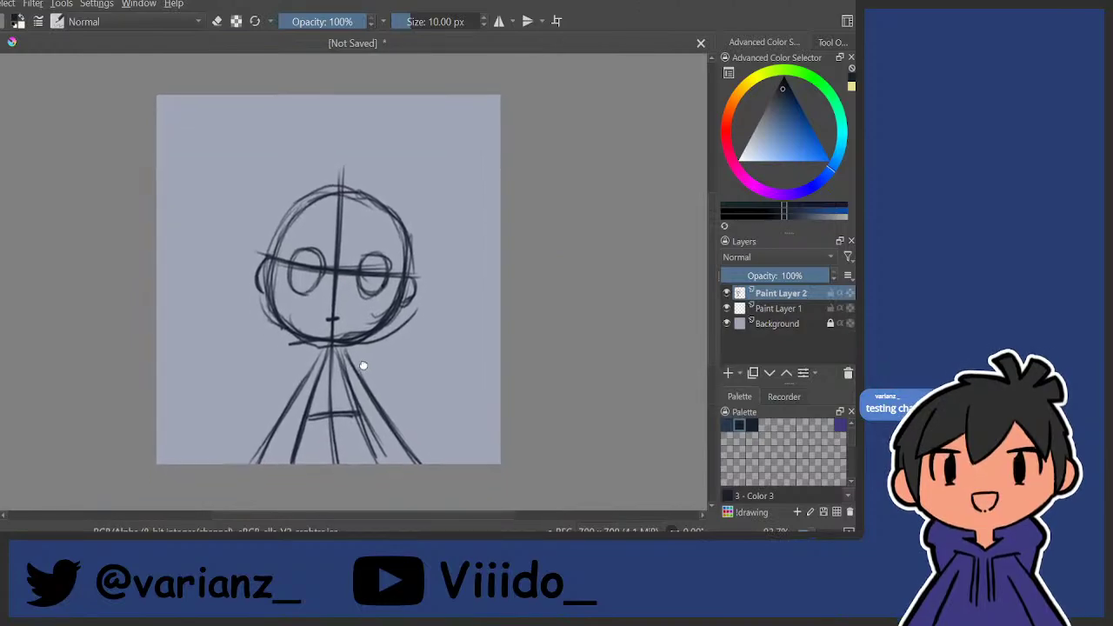
left_click(729, 372)
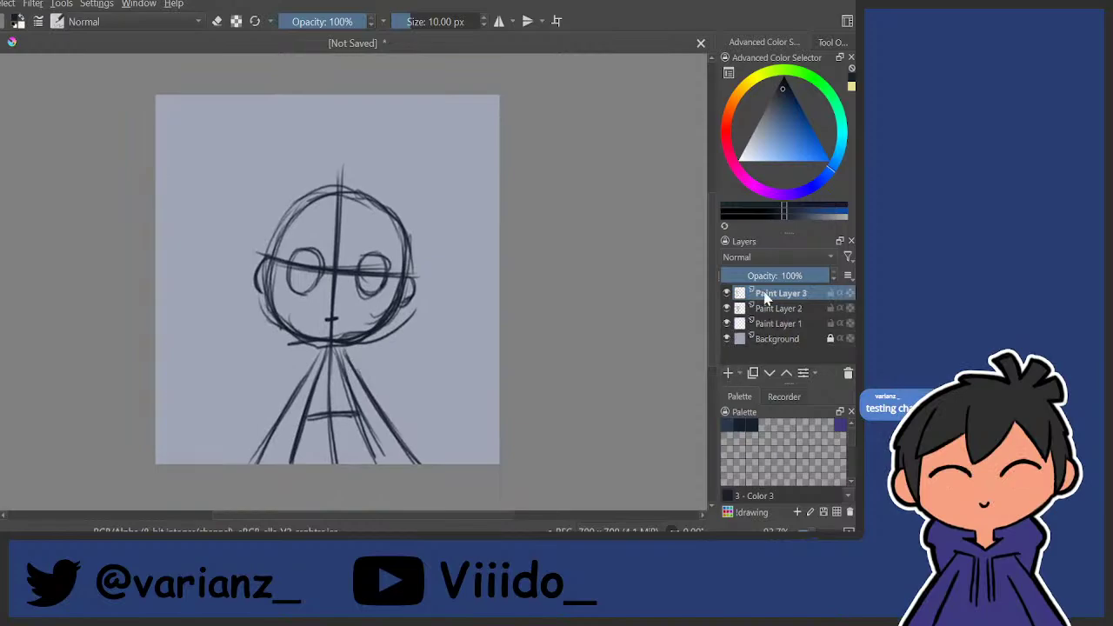
left_click(778, 311)
left_click_drag(773, 276, 738, 274)
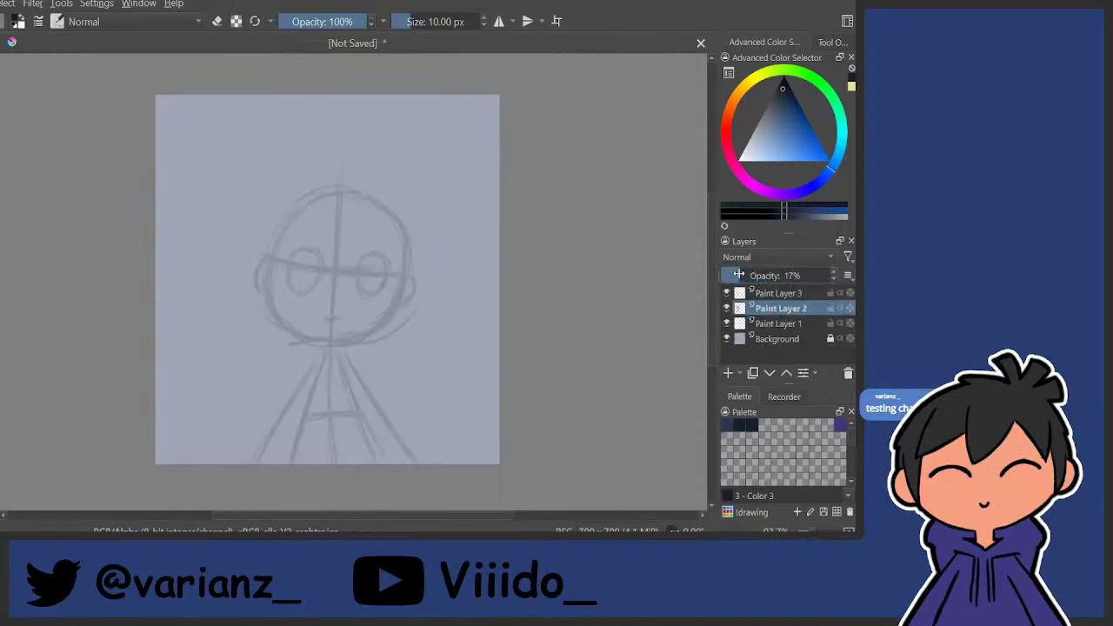
left_click(779, 293)
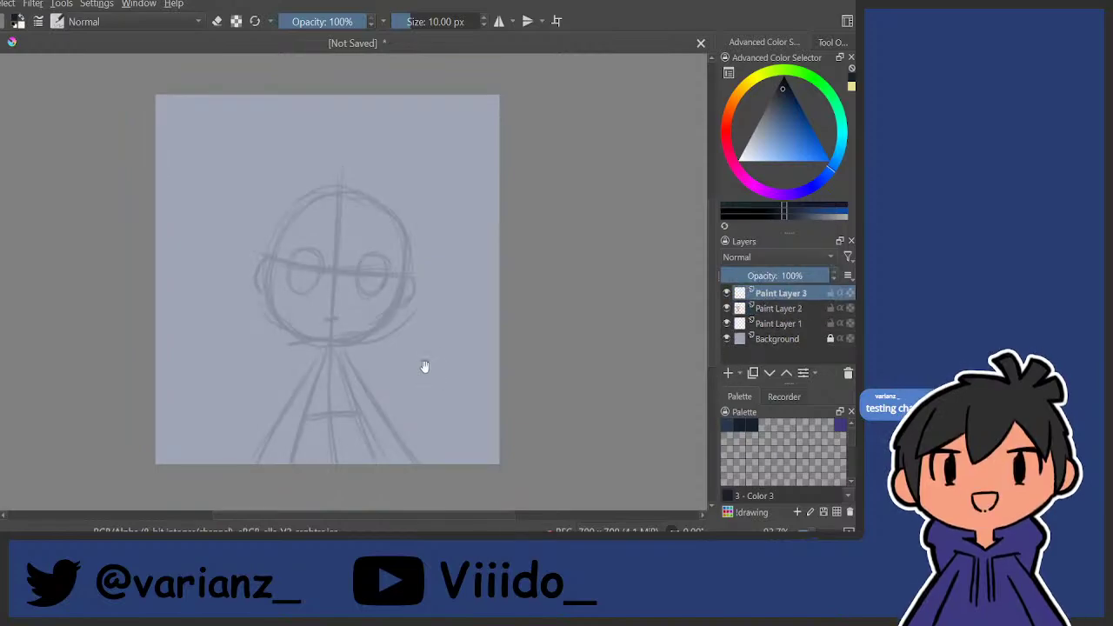
Draw a dark narrow oval iris inside each eye socket guide on the new layer.
left_click_drag(296, 291, 302, 335)
scroll(301, 332, "up", 2)
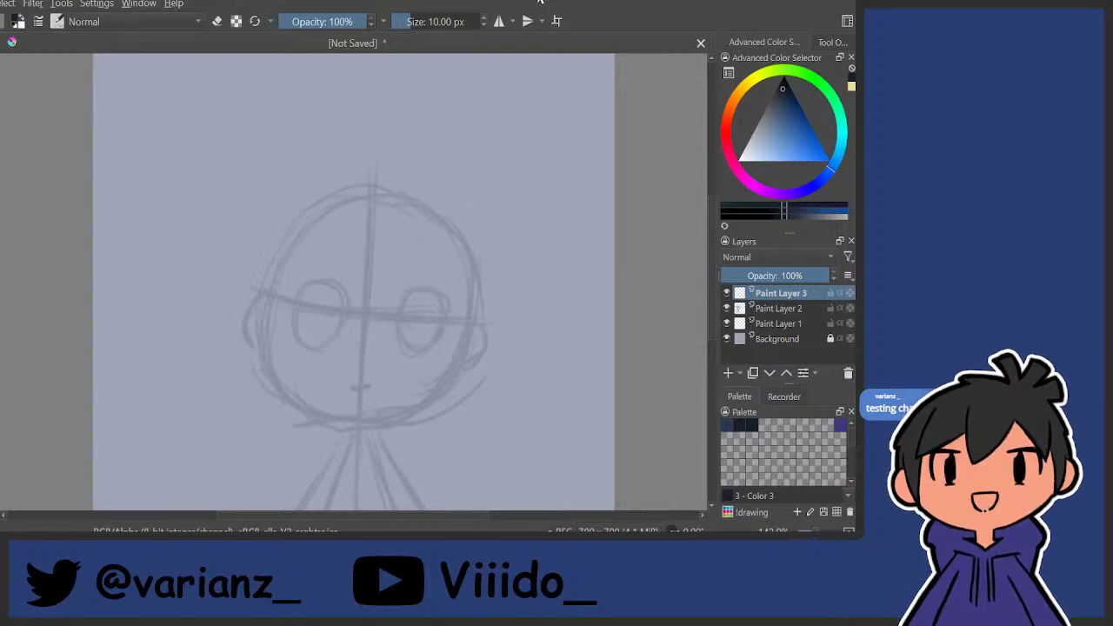
left_click_drag(332, 193, 339, 178)
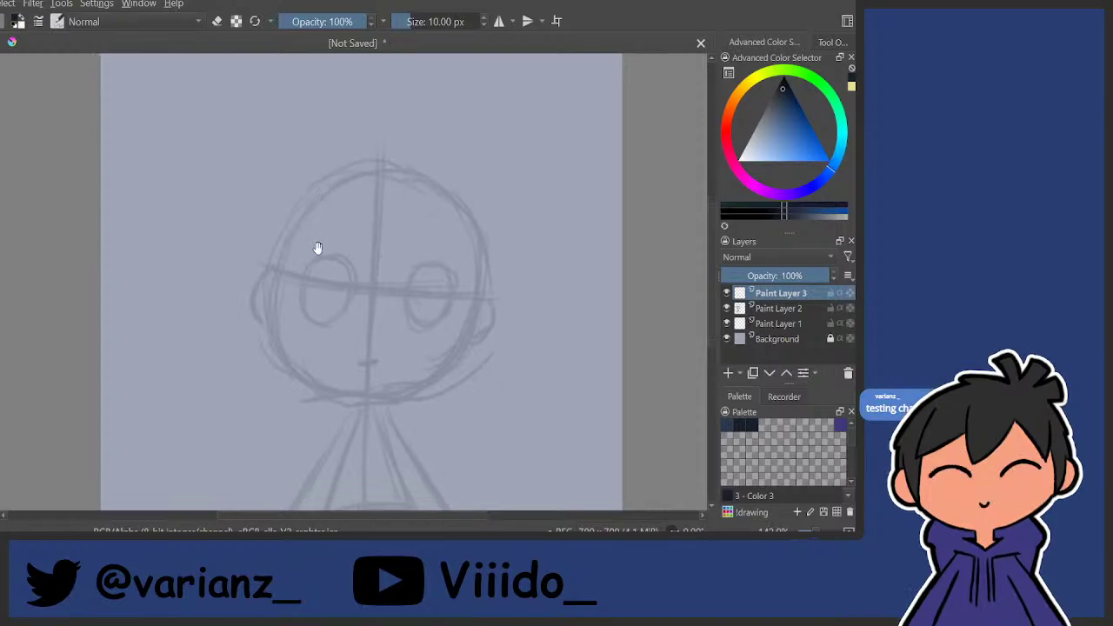
left_click_drag(317, 249, 317, 223)
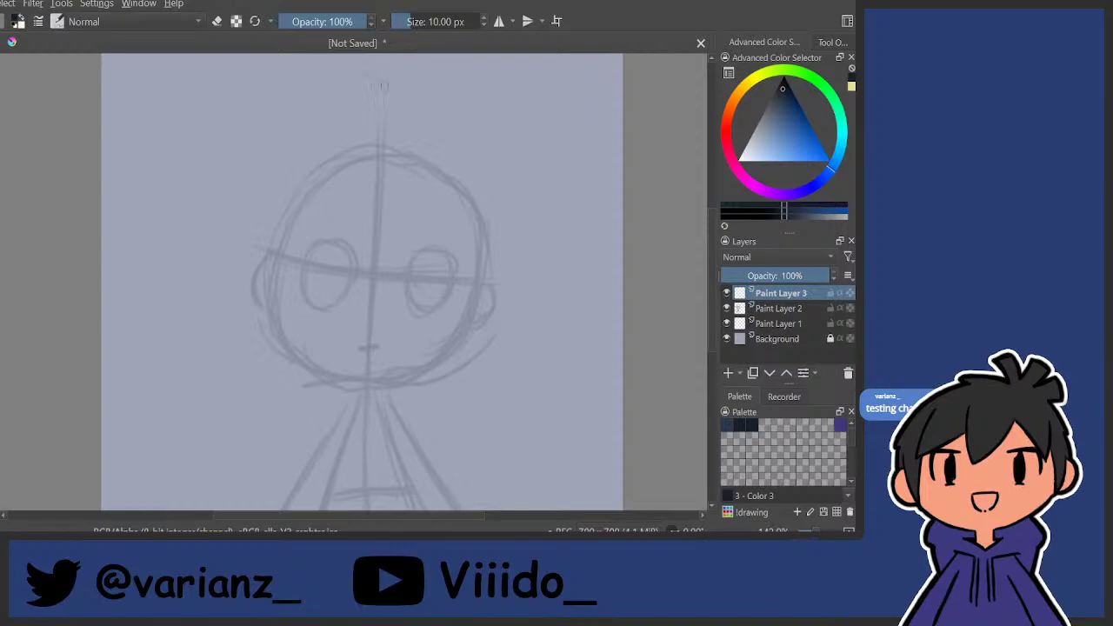
scroll(365, 267, "up", 4)
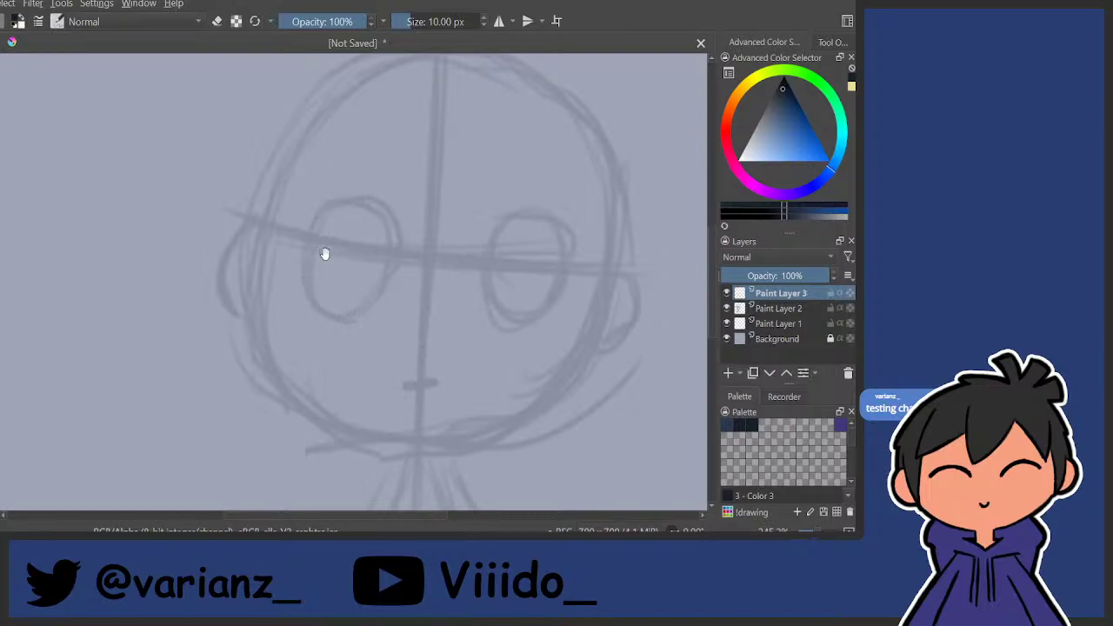
mouse_move(372, 332)
left_mouse_down()
mouse_move(368, 297)
mouse_move(379, 383)
mouse_move(348, 368)
mouse_move(365, 179)
left_mouse_up()
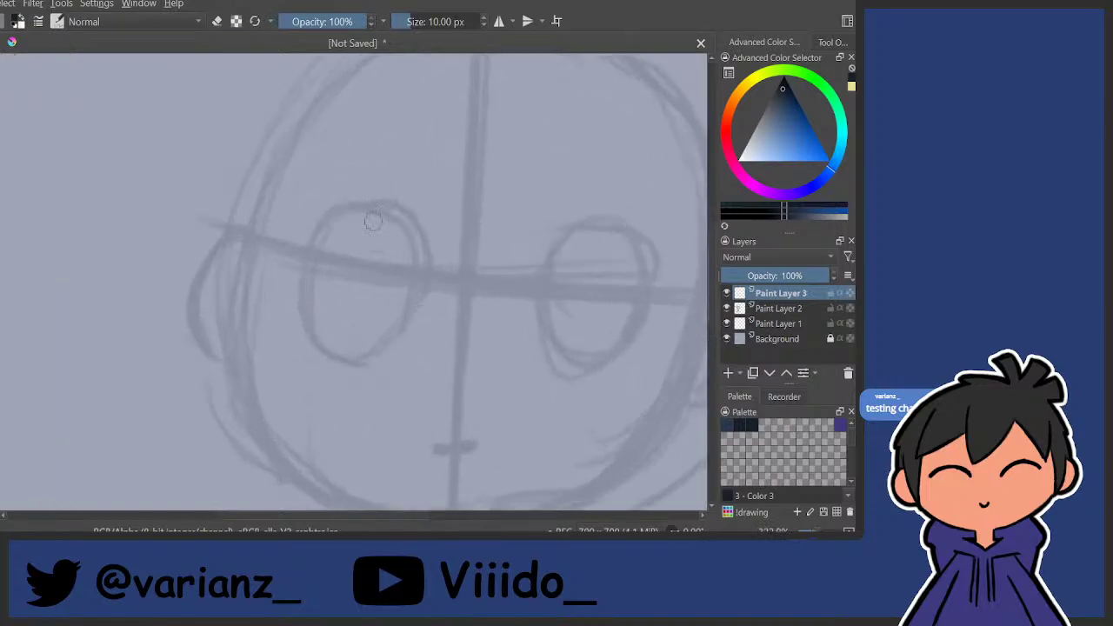
mouse_move(387, 285)
left_mouse_down()
mouse_move(351, 321)
mouse_move(358, 258)
left_mouse_up()
left_click_drag(513, 267, 447, 264)
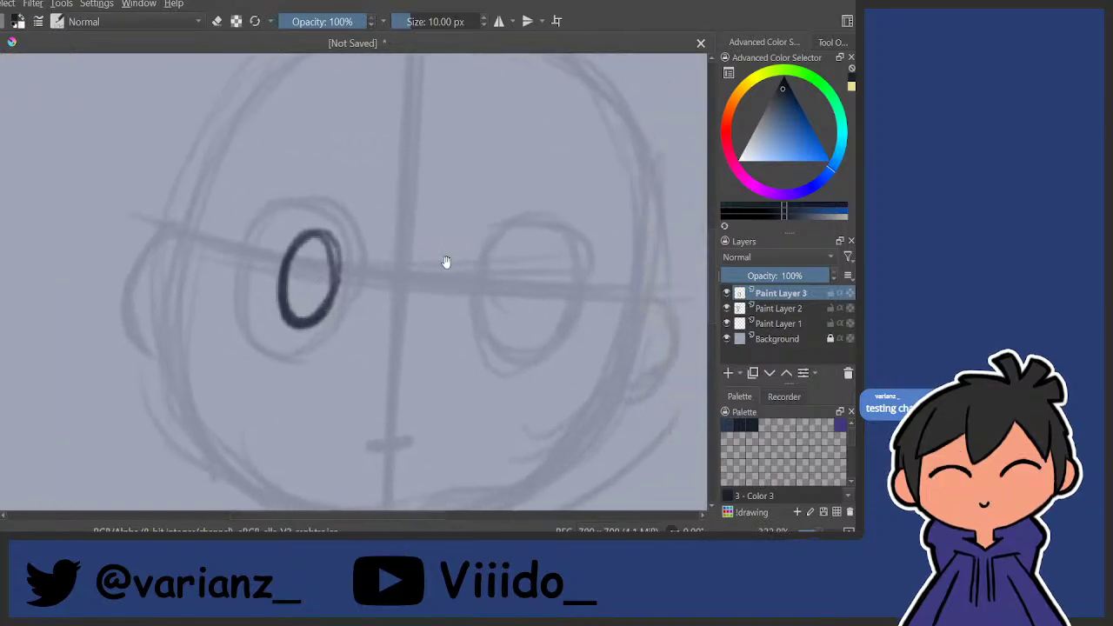
mouse_move(515, 259)
left_mouse_down()
mouse_move(513, 328)
mouse_move(535, 261)
mouse_move(522, 321)
left_mouse_up()
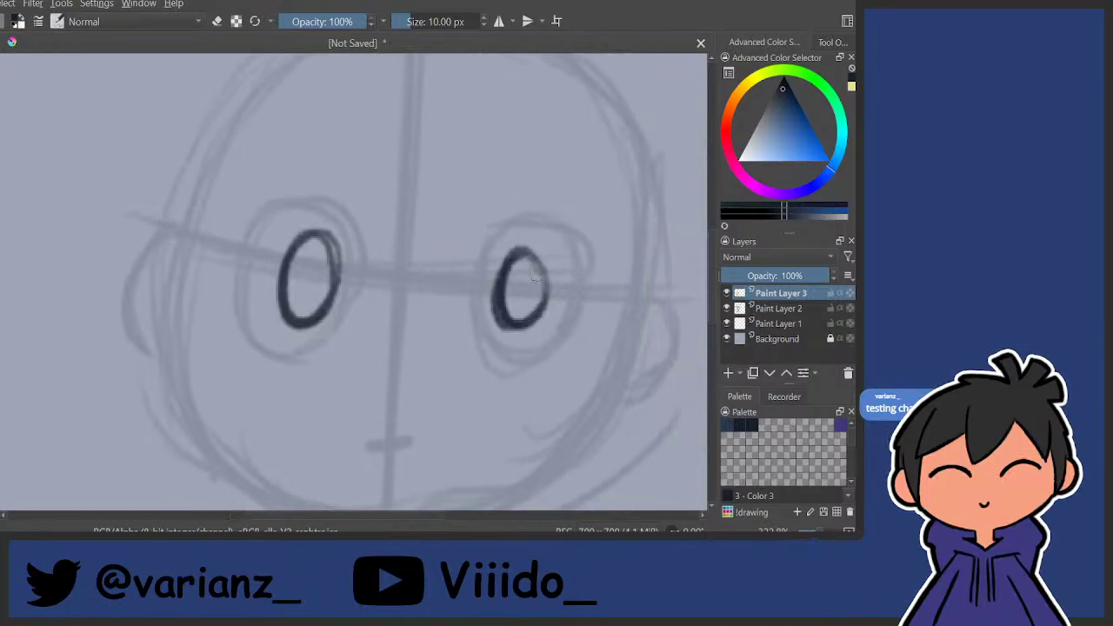
Draw a thick curved upper lash line over each iris.
mouse_move(309, 218)
left_mouse_down()
mouse_move(248, 228)
mouse_move(345, 241)
mouse_move(242, 239)
mouse_move(340, 236)
left_mouse_up()
left_click_drag(269, 223, 343, 237)
mouse_move(531, 244)
left_mouse_down()
mouse_move(476, 266)
mouse_move(587, 267)
left_mouse_up()
left_click_drag(483, 258, 561, 255)
left_click_drag(461, 300, 463, 261)
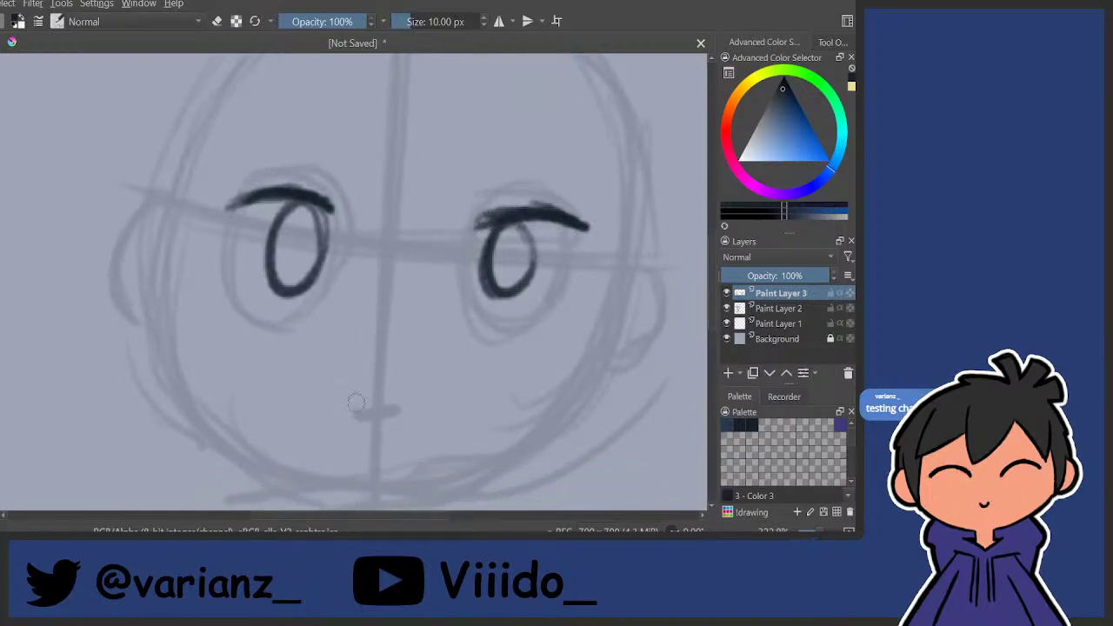
Draw a small V-shaped mouth over the mouth guide and a short outer edge line beside each eye.
left_click_drag(352, 400, 388, 419)
mouse_move(402, 322)
left_mouse_down()
mouse_move(397, 259)
mouse_move(396, 339)
mouse_move(394, 318)
left_mouse_up()
left_click_drag(313, 254, 309, 293)
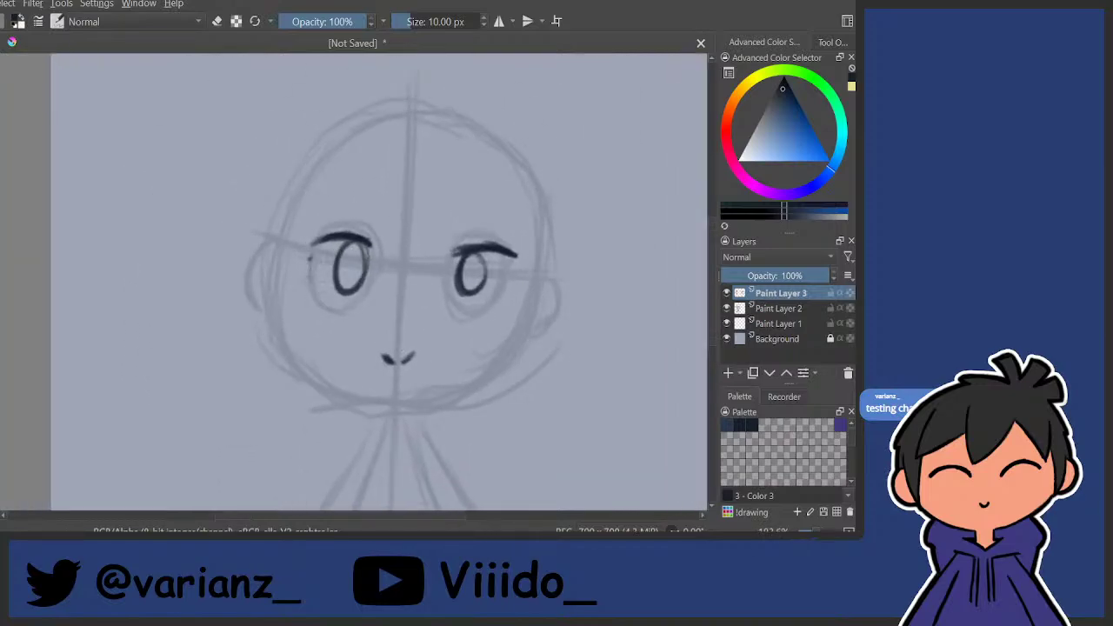
left_click_drag(498, 297, 499, 302)
mouse_move(440, 228)
left_mouse_down()
mouse_move(432, 258)
mouse_move(396, 225)
mouse_move(381, 233)
left_mouse_up()
Draw a slanted eyebrow above each eye and a short vertical nose line on the face's centre guide.
left_click_drag(289, 290, 341, 277)
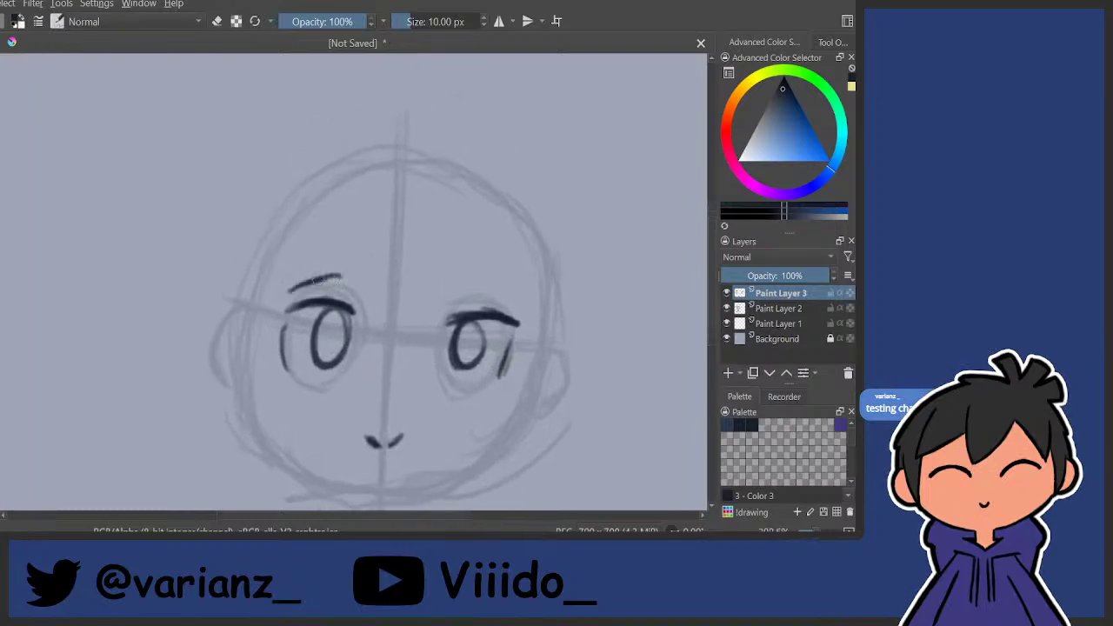
left_click_drag(478, 282, 500, 295)
left_click_drag(390, 377, 388, 394)
mouse_move(391, 348)
left_mouse_down()
mouse_move(391, 335)
mouse_move(389, 370)
left_mouse_up()
left_click_drag(353, 266, 338, 301)
left_click_drag(374, 295, 374, 252)
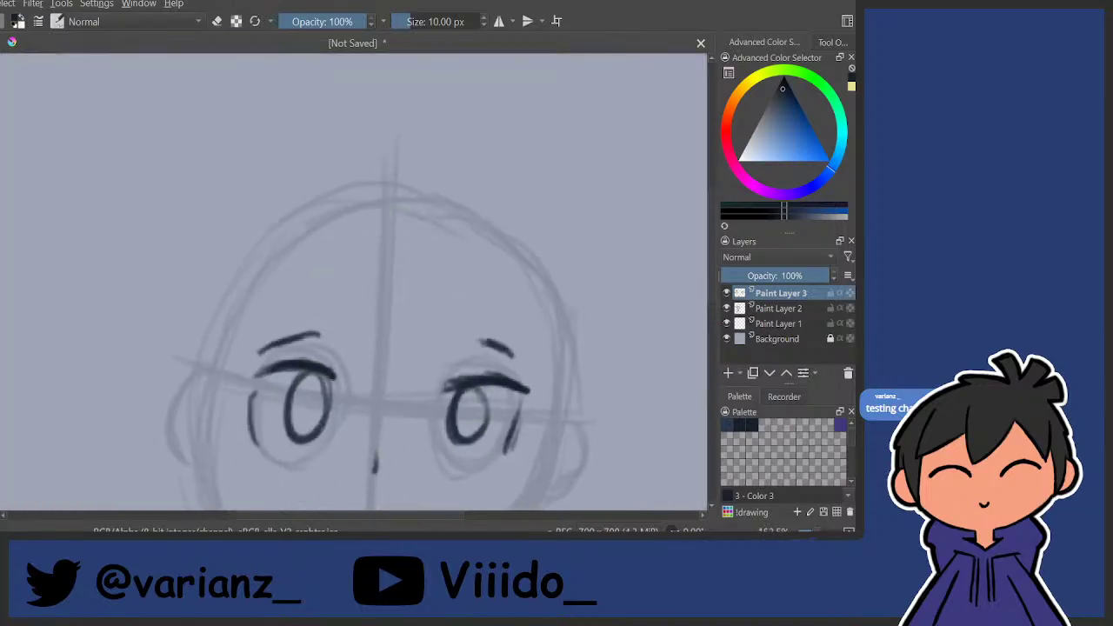
Outline the outer curve of both ears over the ear guides.
left_click_drag(389, 212, 362, 187)
left_click_drag(345, 254, 265, 294)
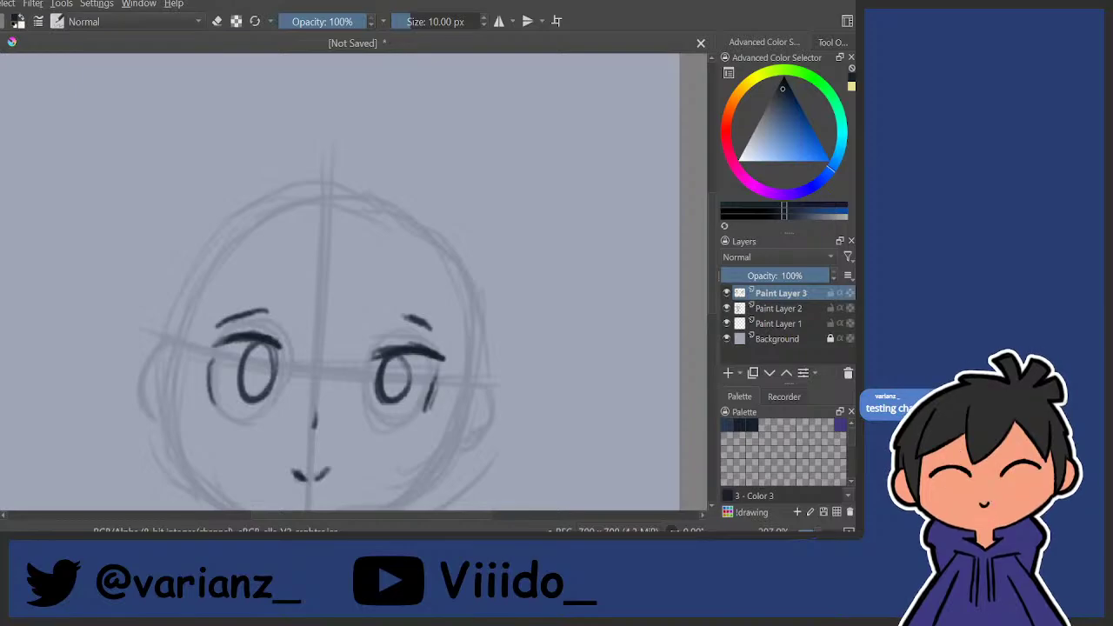
mouse_move(330, 350)
left_mouse_down()
mouse_move(321, 256)
mouse_move(210, 264)
left_mouse_up()
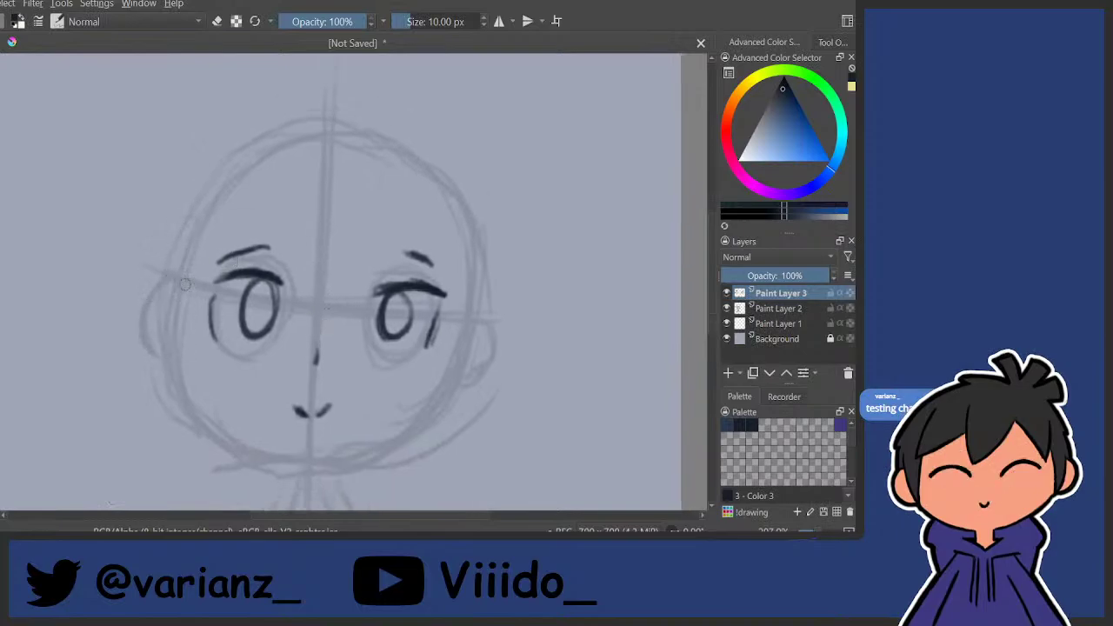
mouse_move(172, 281)
left_mouse_down()
mouse_move(150, 331)
mouse_move(141, 320)
mouse_move(157, 360)
left_mouse_up()
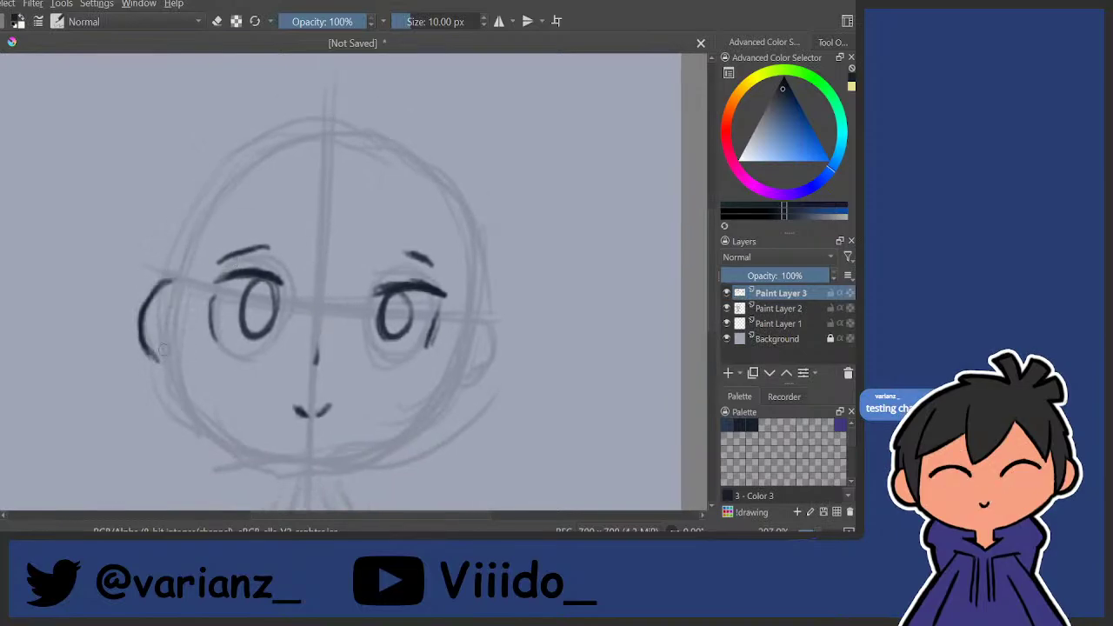
mouse_move(470, 314)
left_mouse_down()
mouse_move(459, 298)
mouse_move(491, 326)
mouse_move(454, 369)
left_mouse_up()
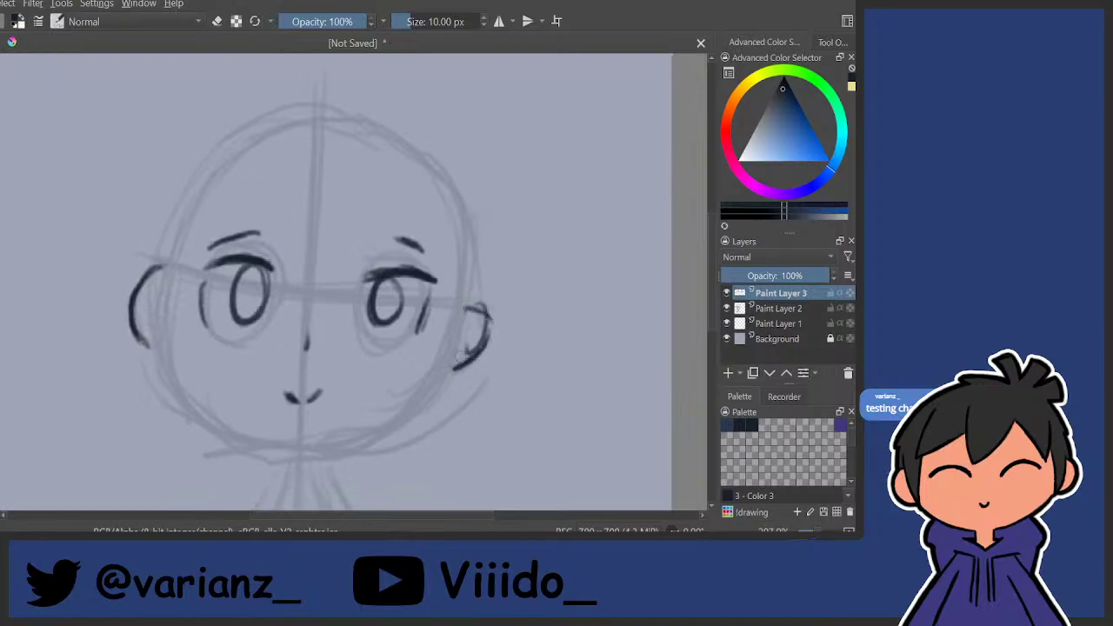
Draw the jawline as a smooth curve from below one ear, through the chin, to the other ear.
left_click_drag(164, 364, 238, 438)
key("ctrl+z")
left_click_drag(163, 364, 302, 454)
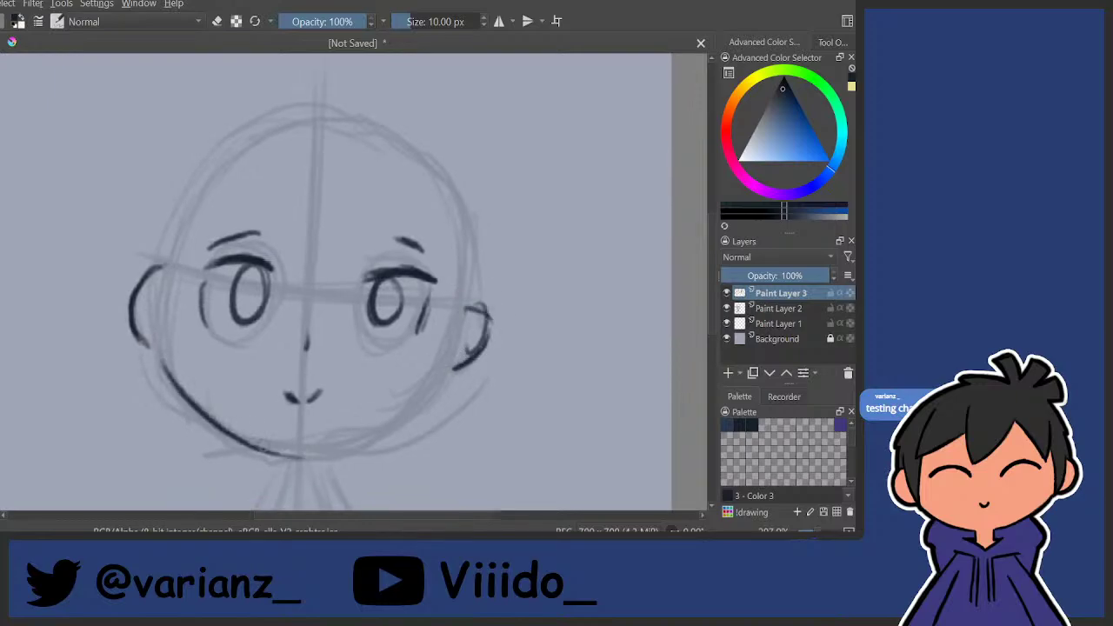
left_click_drag(222, 434, 303, 455)
mouse_move(461, 366)
left_mouse_down()
mouse_move(431, 382)
mouse_move(403, 426)
mouse_move(306, 457)
left_mouse_up()
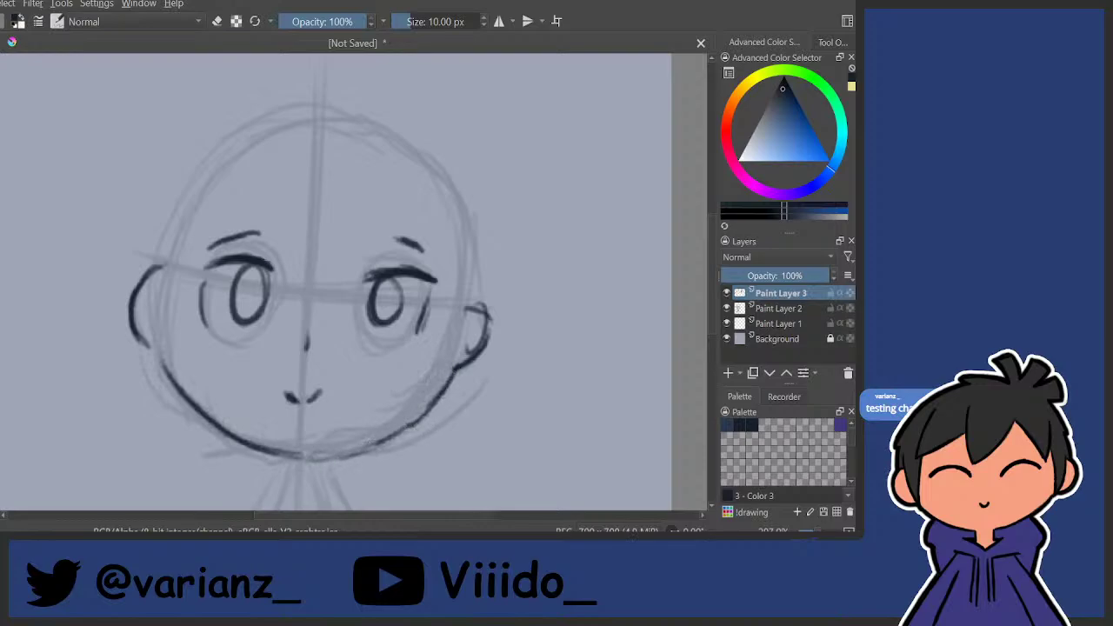
mouse_move(416, 425)
left_mouse_down()
mouse_move(306, 452)
mouse_move(385, 439)
left_mouse_up()
Draw a shallow curved hairline stroke across the upper forehead, crossing the face's vertical centre guide.
left_click_drag(440, 281, 420, 321)
left_click_drag(334, 170, 360, 85)
left_click_drag(288, 119, 292, 177)
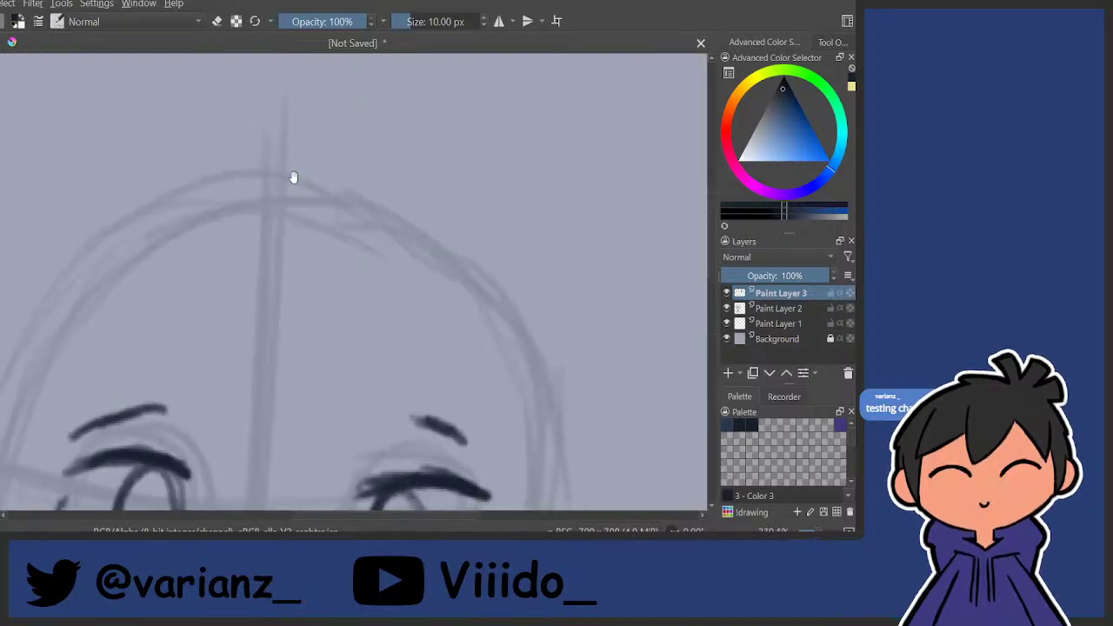
scroll(357, 206, "down", 2)
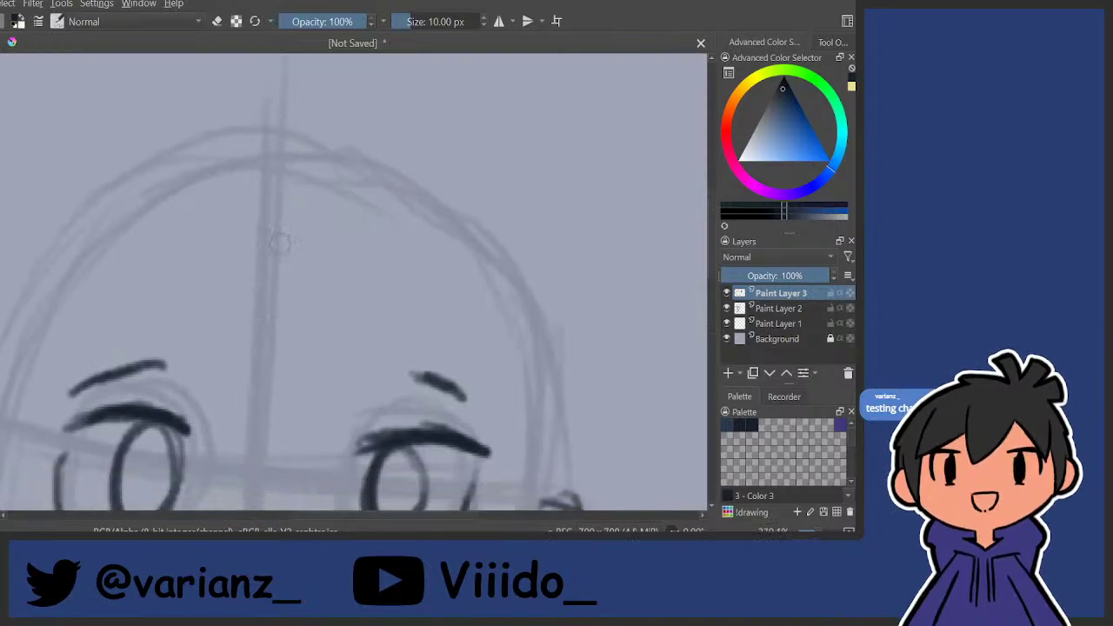
mouse_move(200, 250)
left_mouse_down()
mouse_move(368, 253)
mouse_move(363, 263)
left_mouse_up()
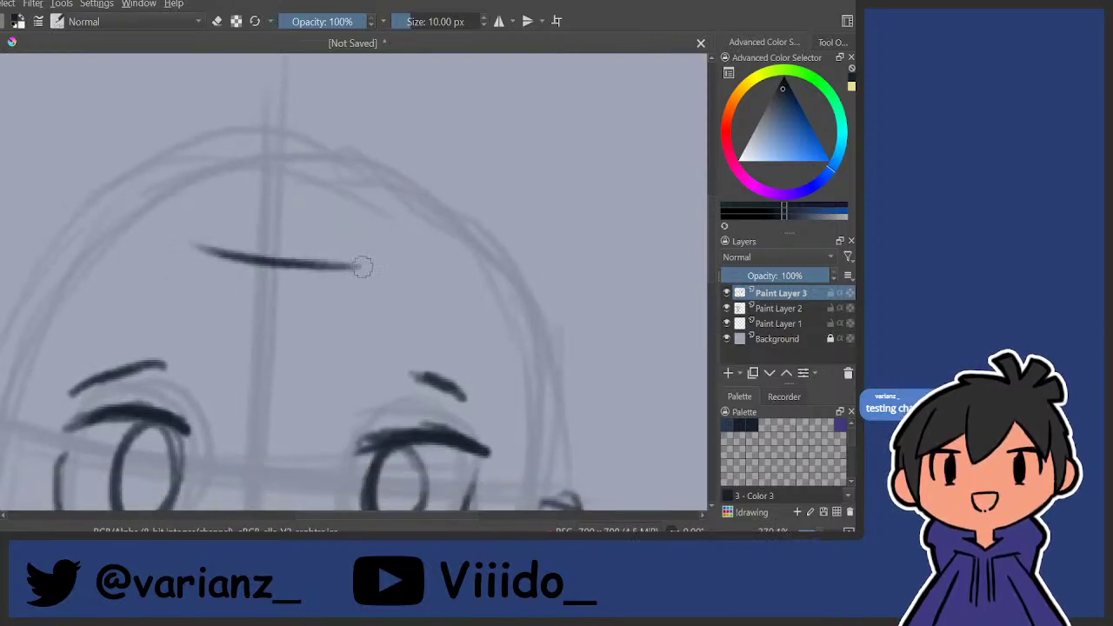
mouse_move(253, 265)
left_mouse_down()
mouse_move(374, 270)
mouse_move(365, 239)
mouse_move(322, 220)
left_mouse_up()
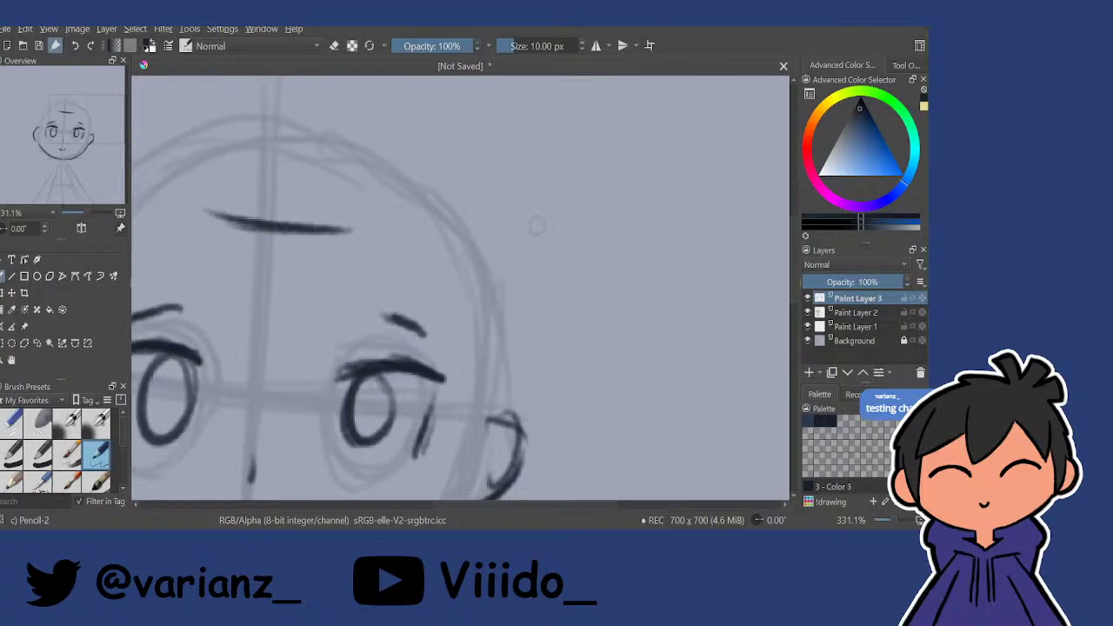
Outline the hair from the parting over the crown and down the left side to the ear, with small pointed tufts.
left_click_drag(308, 348, 465, 212)
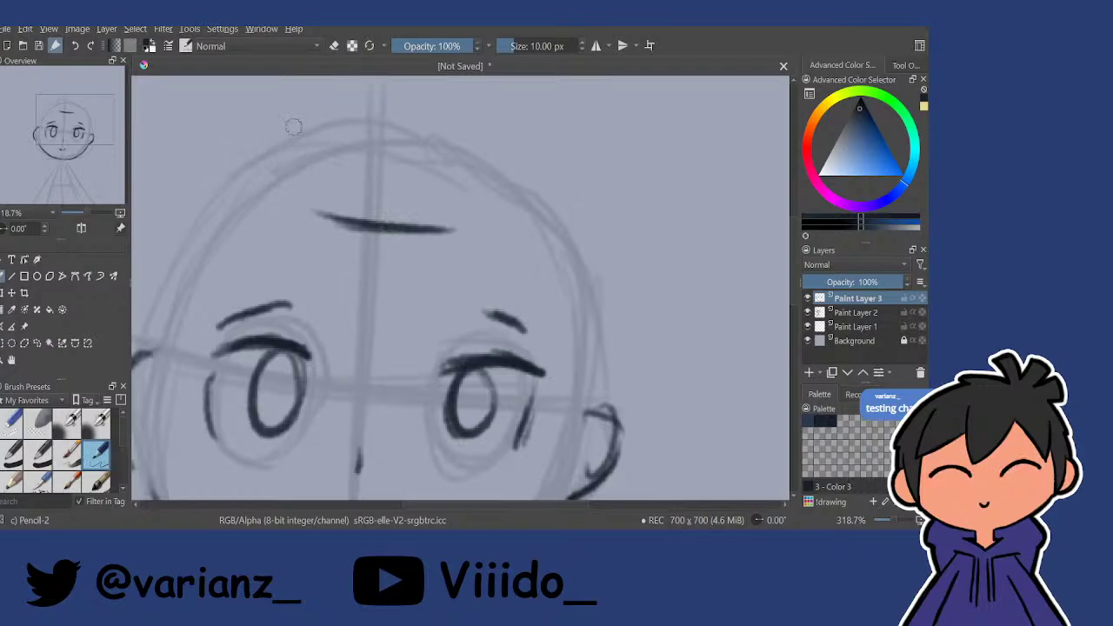
left_click_drag(450, 247, 485, 232)
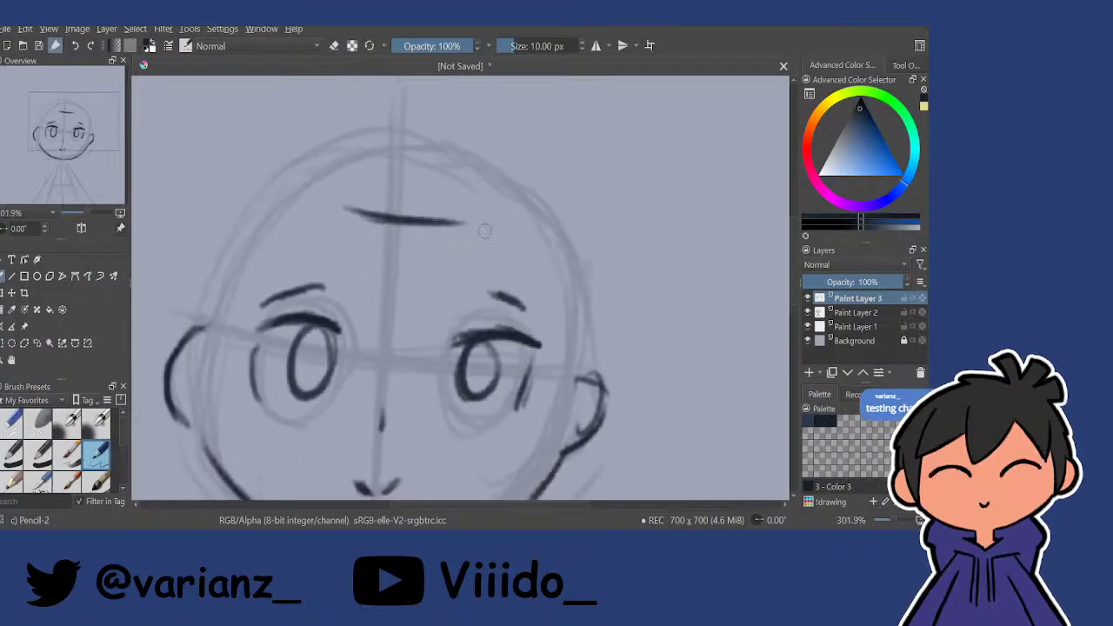
mouse_move(506, 179)
left_mouse_down()
mouse_move(450, 266)
mouse_move(469, 213)
left_mouse_up()
mouse_move(522, 270)
left_mouse_down()
mouse_move(423, 233)
mouse_move(341, 262)
mouse_move(327, 247)
left_mouse_up()
mouse_move(417, 241)
left_mouse_down()
mouse_move(456, 207)
mouse_move(287, 312)
mouse_move(314, 311)
left_mouse_up()
mouse_move(313, 311)
left_mouse_down()
mouse_move(290, 353)
mouse_move(266, 359)
left_mouse_up()
left_click_drag(266, 363, 294, 349)
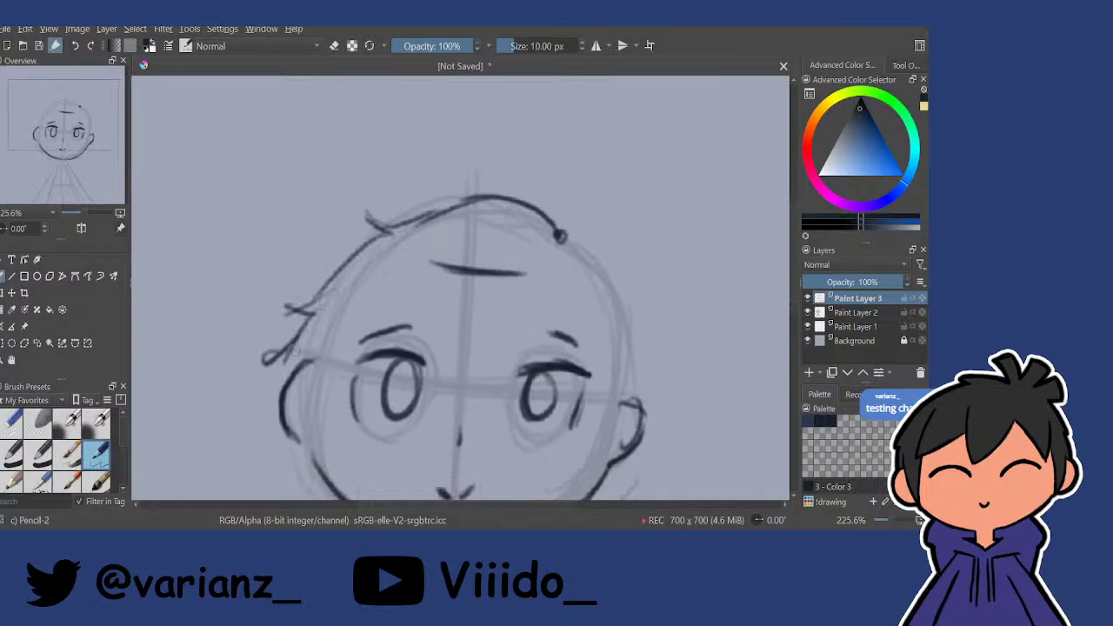
Outline the right side of the hair from beside the parting down to the ear, with pointed tufts.
left_click_drag(434, 304, 397, 320)
left_click_drag(544, 253, 580, 264)
mouse_move(558, 254)
left_mouse_down()
mouse_move(610, 286)
mouse_move(562, 289)
mouse_move(591, 359)
mouse_move(578, 396)
left_mouse_up()
left_click_drag(565, 330, 552, 313)
Connect the parting to the forehead stroke and draw a curved lock sweeping down toward the left eyebrow.
left_click_drag(430, 248, 513, 265)
mouse_move(550, 229)
left_mouse_down()
mouse_move(510, 263)
mouse_move(521, 267)
mouse_move(465, 260)
mouse_move(489, 262)
mouse_move(435, 274)
left_mouse_up()
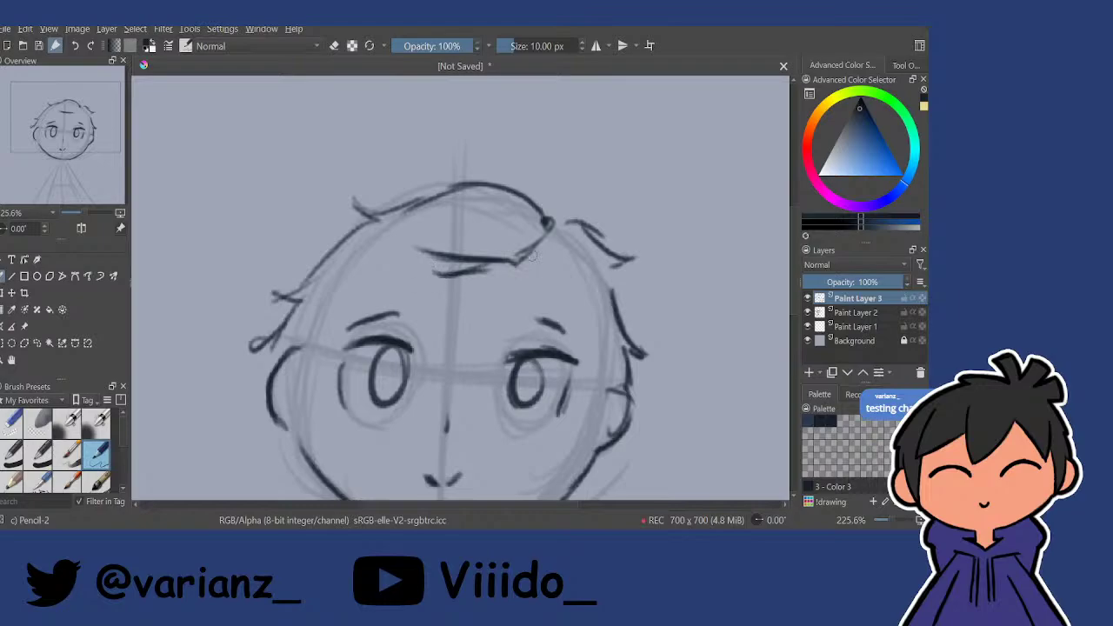
key("ctrl+z")
key("ctrl+z")
key("ctrl+z")
left_click_drag(522, 256, 407, 306)
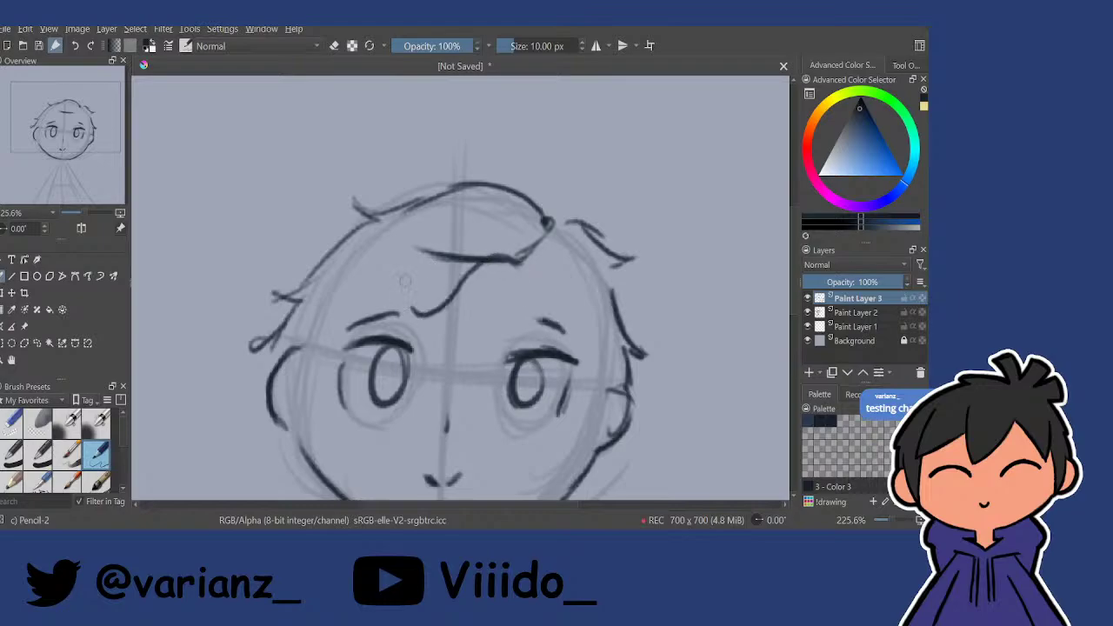
key("ctrl+z")
mouse_move(517, 252)
left_mouse_down()
mouse_move(404, 305)
mouse_move(492, 250)
mouse_move(481, 227)
mouse_move(498, 289)
left_mouse_up()
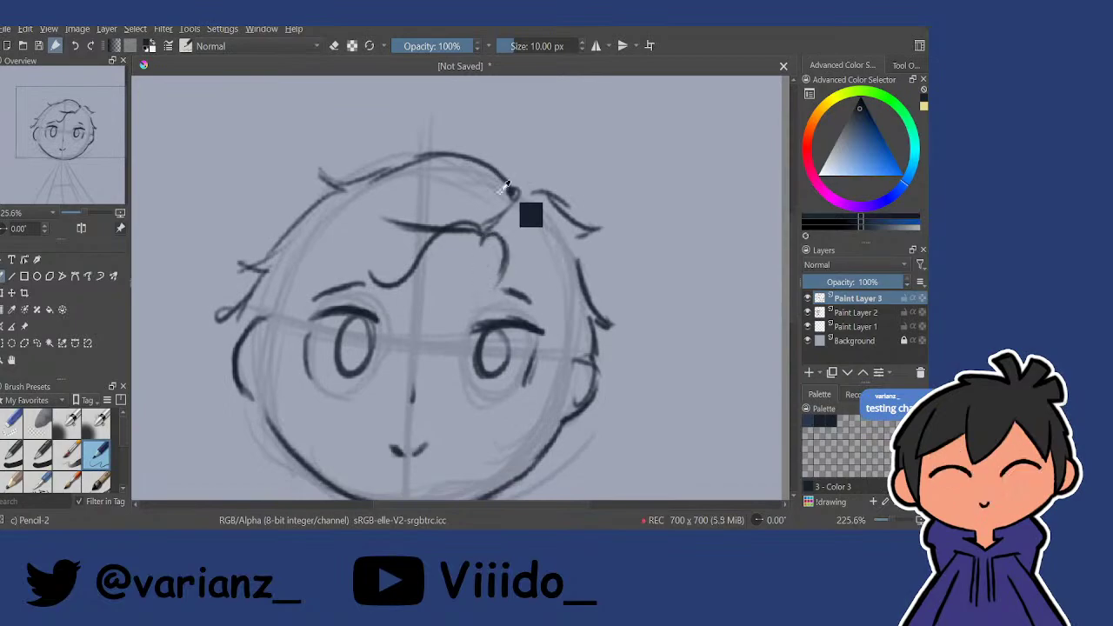
Redraw the right fringe strand so that it curves from the parting down to the right eyebrow.
key("ctrl+z")
mouse_move(487, 232)
left_mouse_down()
mouse_move(520, 294)
mouse_move(552, 305)
left_mouse_up()
key("ctrl+z")
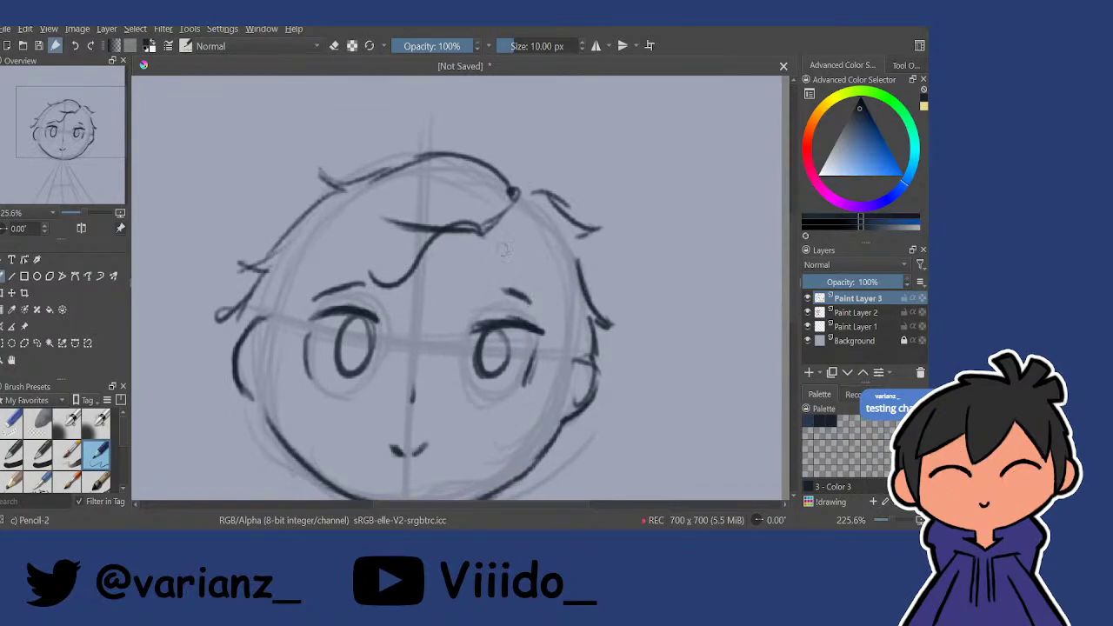
mouse_move(483, 235)
left_mouse_down()
mouse_move(532, 311)
mouse_move(526, 282)
mouse_move(548, 288)
mouse_move(561, 334)
mouse_move(585, 339)
left_mouse_up()
key("ctrl+z")
key("ctrl+z")
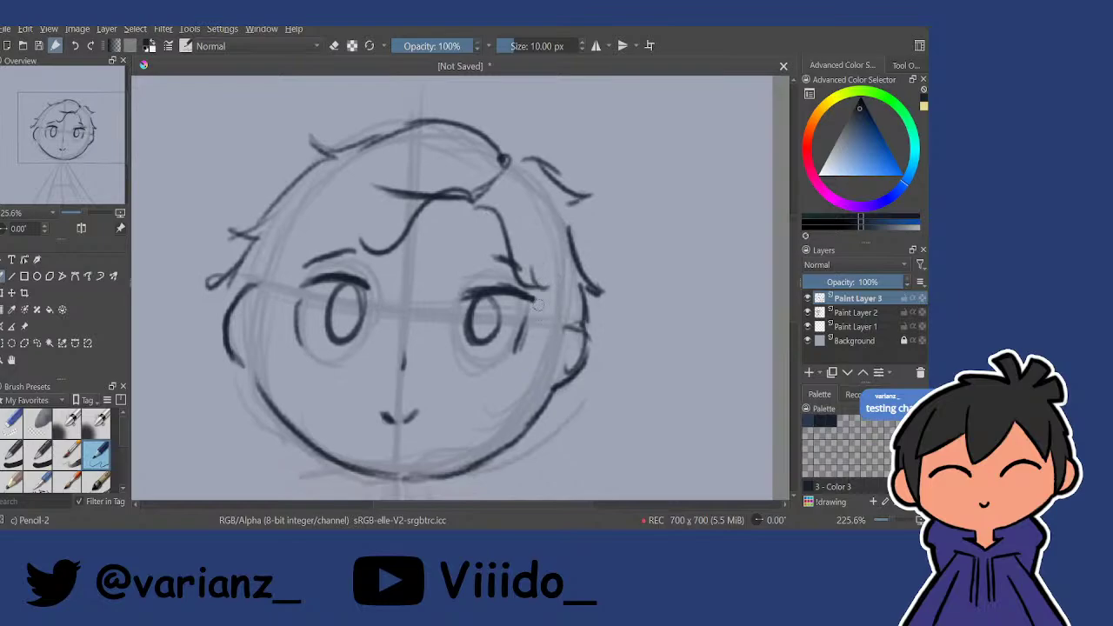
Draw a pointed side strand running from the right fringe down in front of the right ear.
left_click_drag(534, 296, 557, 397)
key("ctrl+z")
mouse_move(534, 297)
left_mouse_down()
mouse_move(549, 371)
mouse_move(558, 322)
left_mouse_up()
left_click_drag(528, 266, 566, 325)
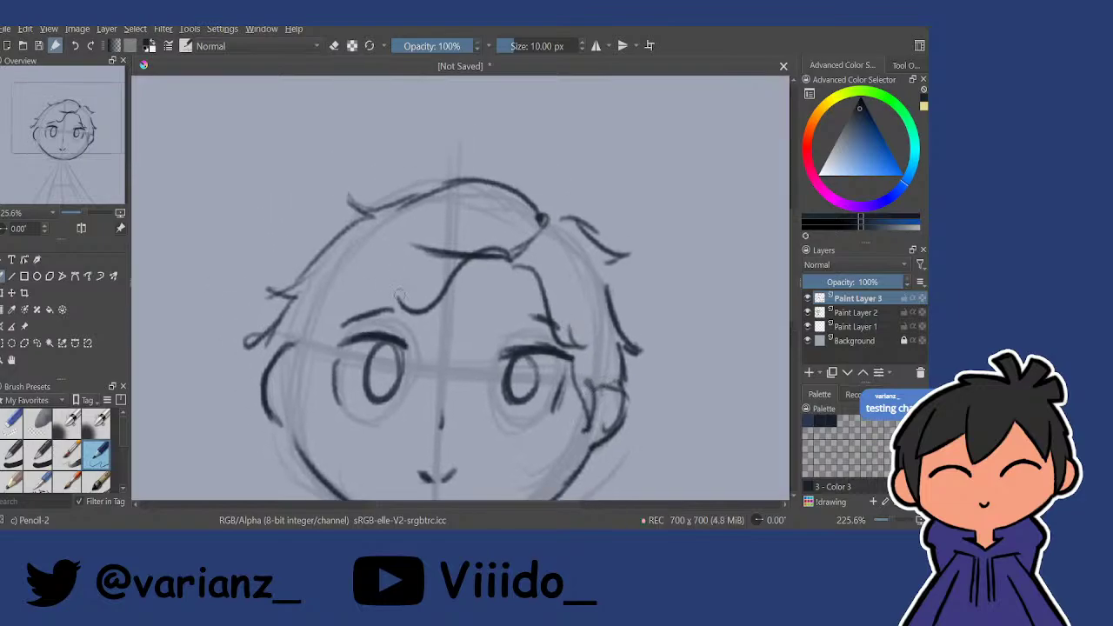
Close the curved forehead lock with a line from its tip up to the forehead stroke.
mouse_move(399, 297)
left_mouse_down()
mouse_move(436, 268)
mouse_move(434, 293)
mouse_move(454, 254)
mouse_move(424, 291)
left_mouse_up()
key("ctrl+z")
key("ctrl+z")
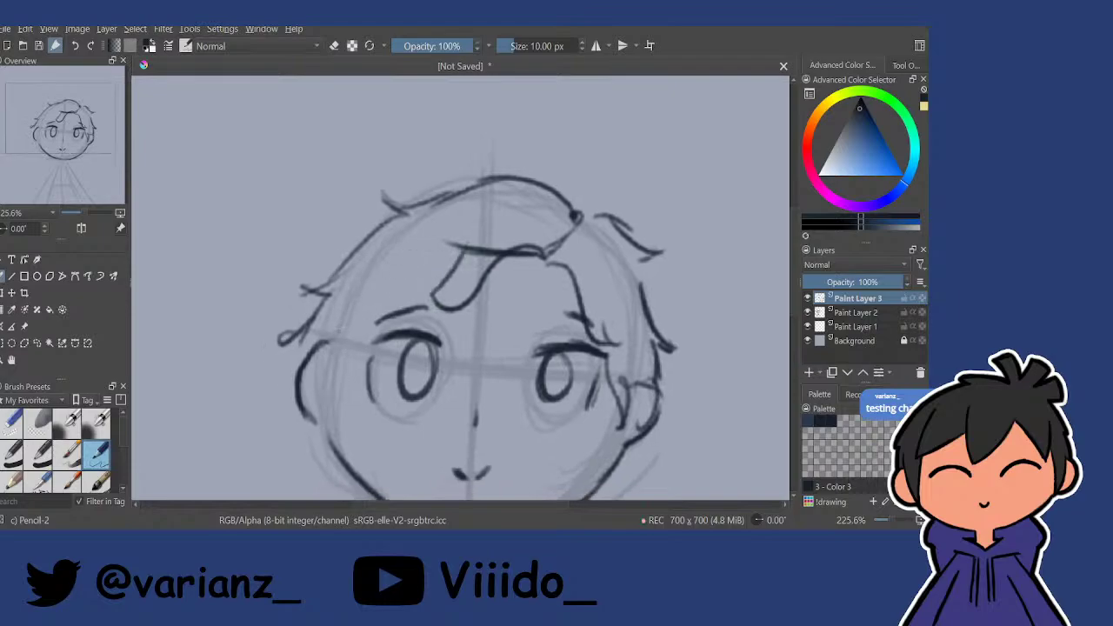
Close the left ear with an inner line and extend the fringe from the forehead lock to the left temple.
left_click_drag(329, 327, 324, 428)
key("ctrl+z")
left_click_drag(327, 333, 315, 419)
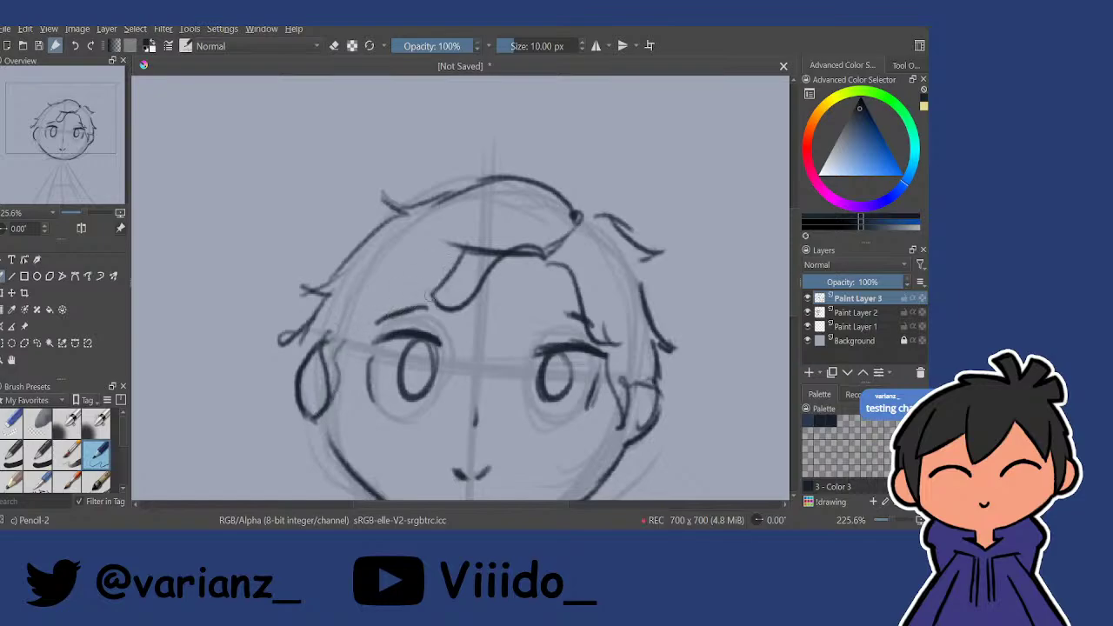
mouse_move(435, 304)
left_mouse_down()
mouse_move(376, 327)
mouse_move(346, 354)
left_mouse_up()
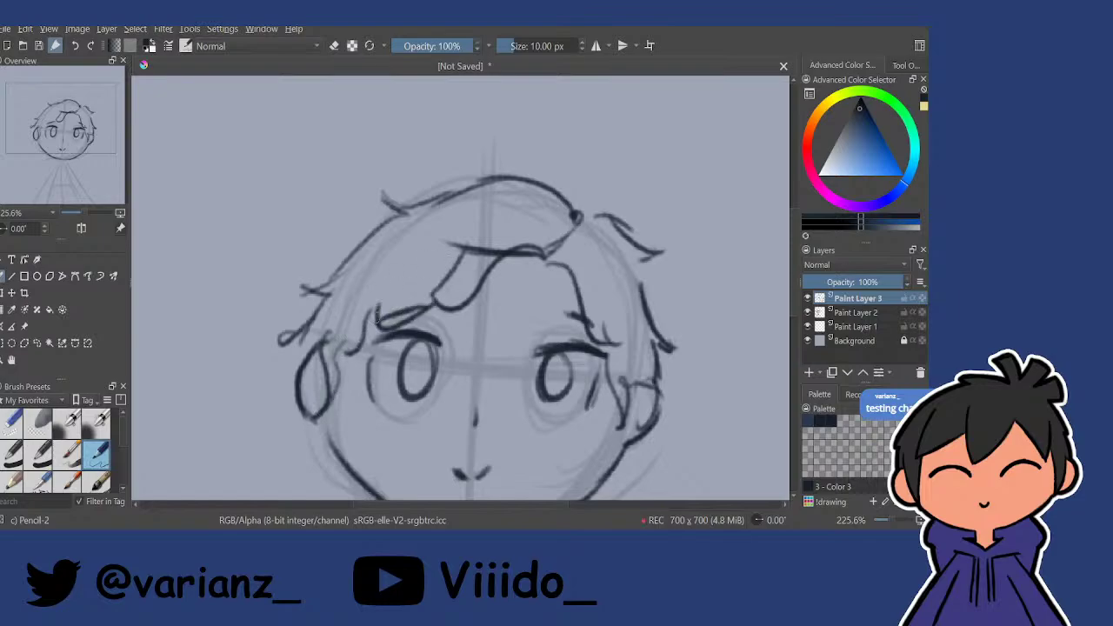
Draw two short vertical neck lines directly below the chin.
scroll(447, 323, "down", 3)
left_click_drag(519, 293, 509, 269)
scroll(483, 348, "up", 2)
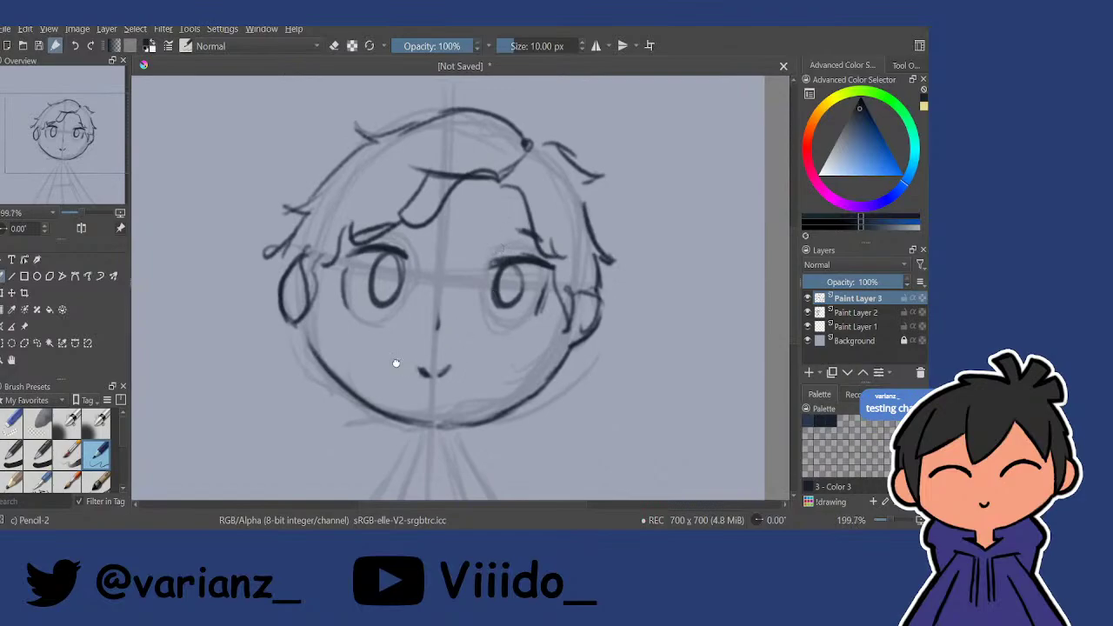
left_click_drag(396, 363, 408, 330)
mouse_move(424, 392)
left_mouse_down()
mouse_move(454, 303)
mouse_move(471, 303)
mouse_move(477, 288)
mouse_move(453, 282)
mouse_move(489, 256)
mouse_move(462, 271)
mouse_move(479, 252)
mouse_move(515, 276)
mouse_move(523, 256)
left_mouse_up()
scroll(457, 304, "down", 2)
left_click_drag(523, 256, 518, 268)
left_click_drag(480, 346, 481, 266)
mouse_move(481, 266)
left_mouse_down()
mouse_move(459, 282)
mouse_move(478, 232)
left_mouse_up()
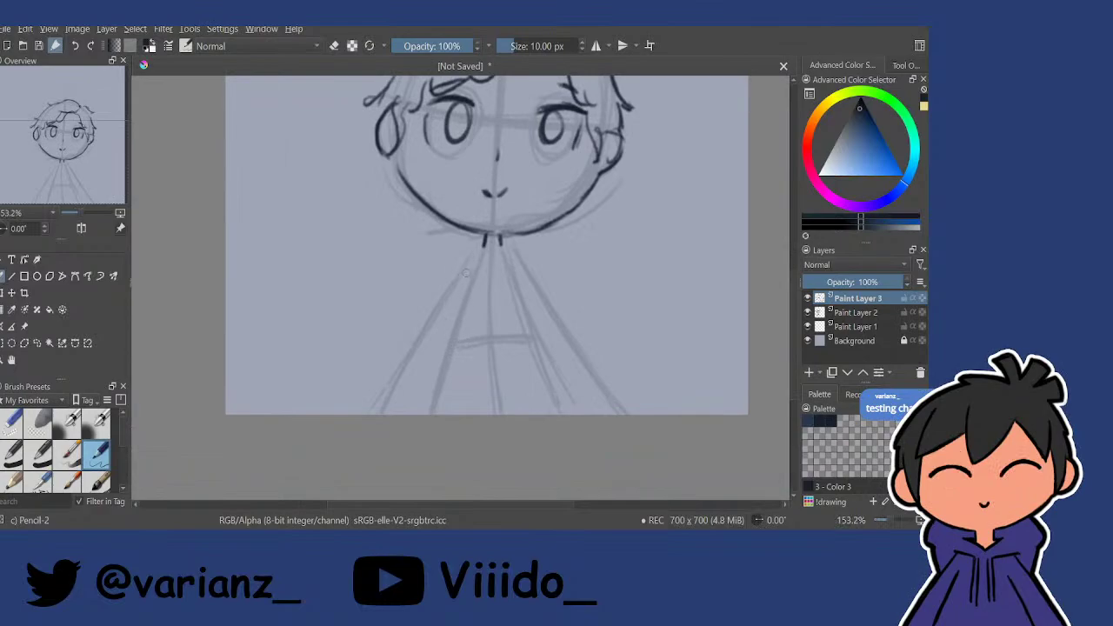
Draw thick slanted torso sides down to the canvas bottom and a broken horizontal line across the chest.
left_click_drag(466, 273, 433, 413)
left_click_drag(523, 271, 566, 413)
left_click_drag(525, 287, 562, 398)
left_click_drag(535, 320, 565, 413)
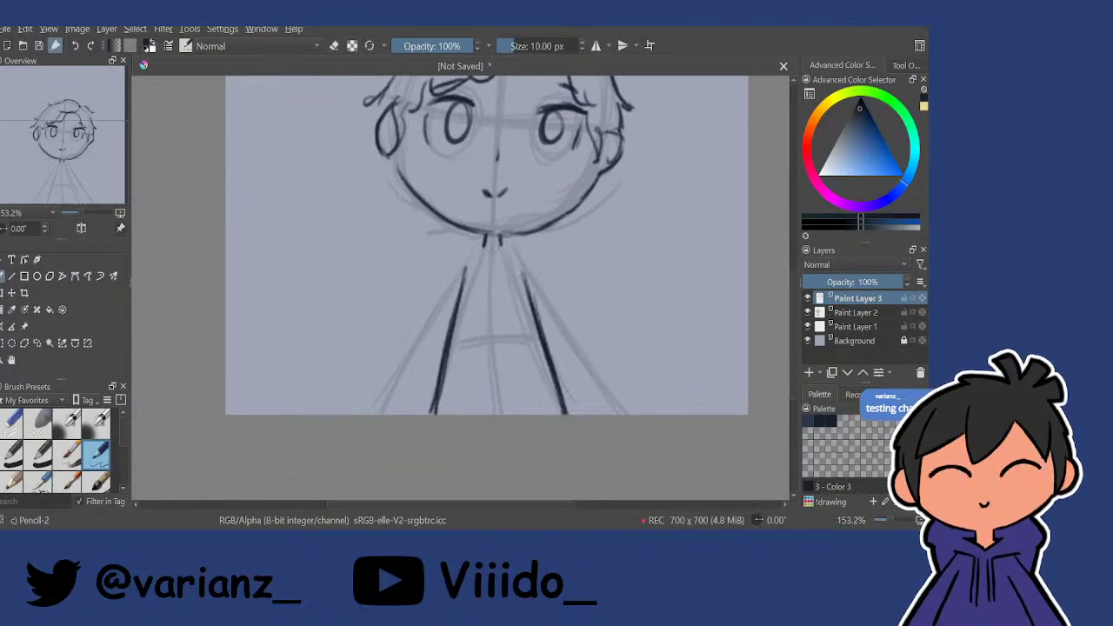
left_click_drag(465, 274, 440, 414)
mouse_move(451, 349)
left_mouse_down()
mouse_move(441, 407)
mouse_move(463, 341)
mouse_move(510, 337)
mouse_move(457, 297)
mouse_move(463, 319)
left_mouse_up()
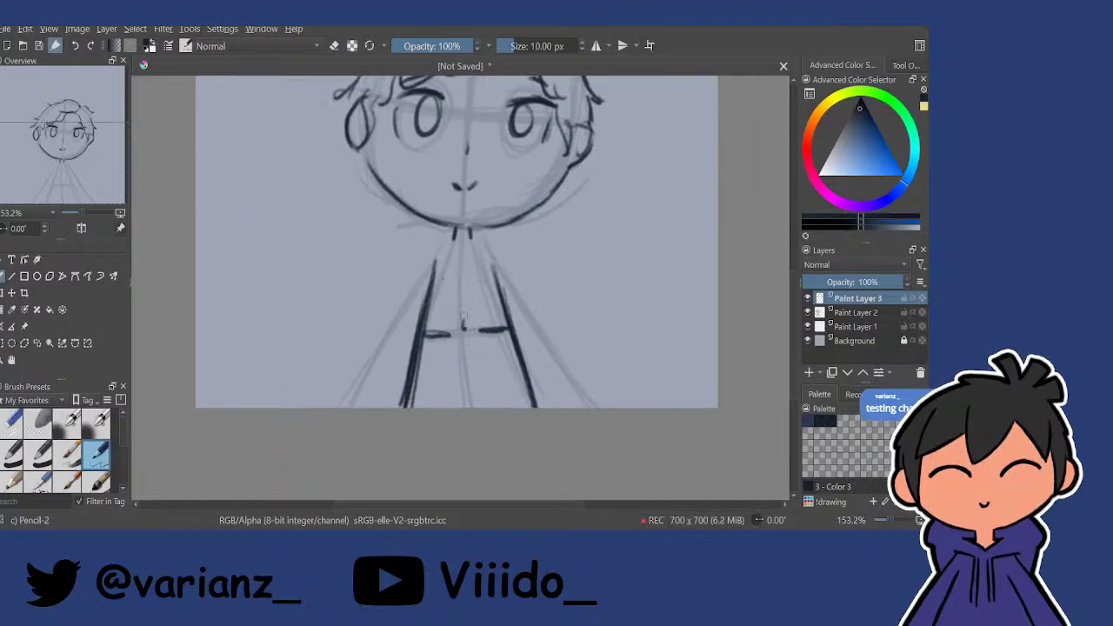
Draw the shoulders from the neck and the outer arm lines slanting down to the canvas bottom on both sides.
mouse_move(458, 242)
left_mouse_down()
mouse_move(474, 297)
mouse_move(441, 309)
mouse_move(367, 459)
left_mouse_up()
key("ctrl+z")
left_click_drag(436, 321, 368, 457)
mouse_move(501, 294)
left_mouse_down()
mouse_move(487, 296)
mouse_move(520, 294)
mouse_move(537, 316)
mouse_move(562, 424)
left_mouse_up()
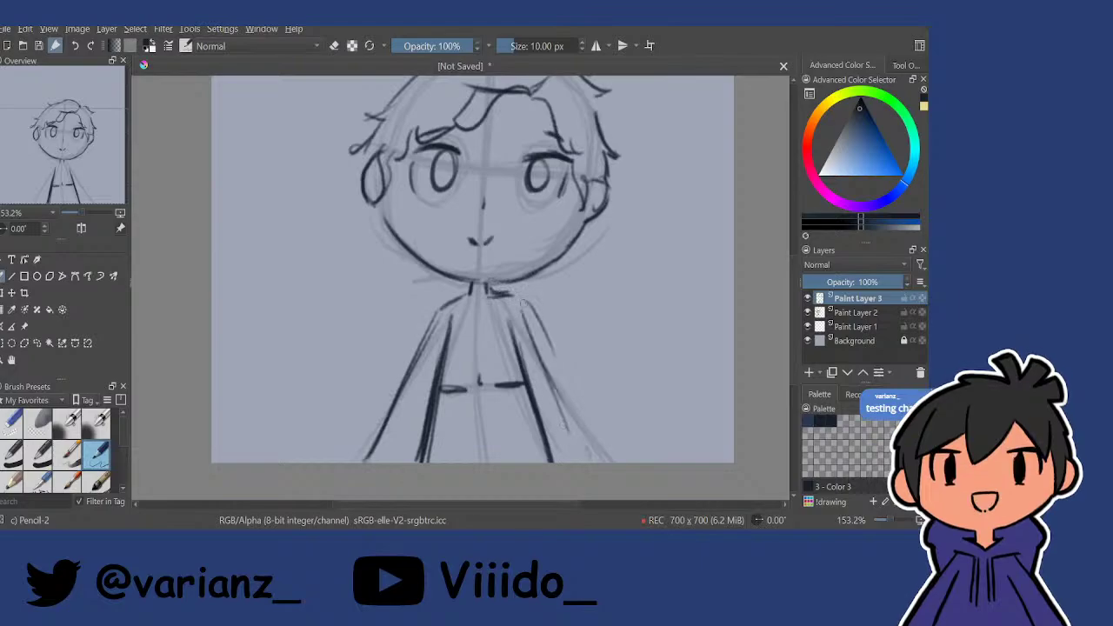
left_click_drag(529, 327, 597, 462)
left_click_drag(526, 325, 597, 462)
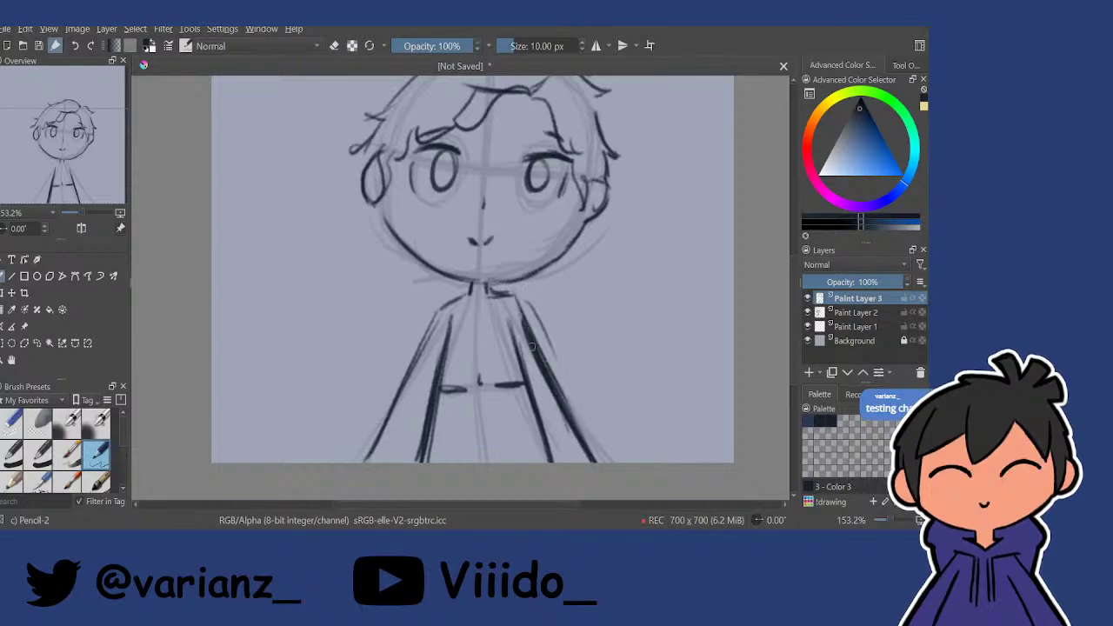
Lower the opacity of Paint Layer 3 to about 17% and add a new paint layer above it.
mouse_move(481, 184)
left_mouse_down()
mouse_move(496, 284)
mouse_move(447, 251)
mouse_move(445, 366)
left_mouse_up()
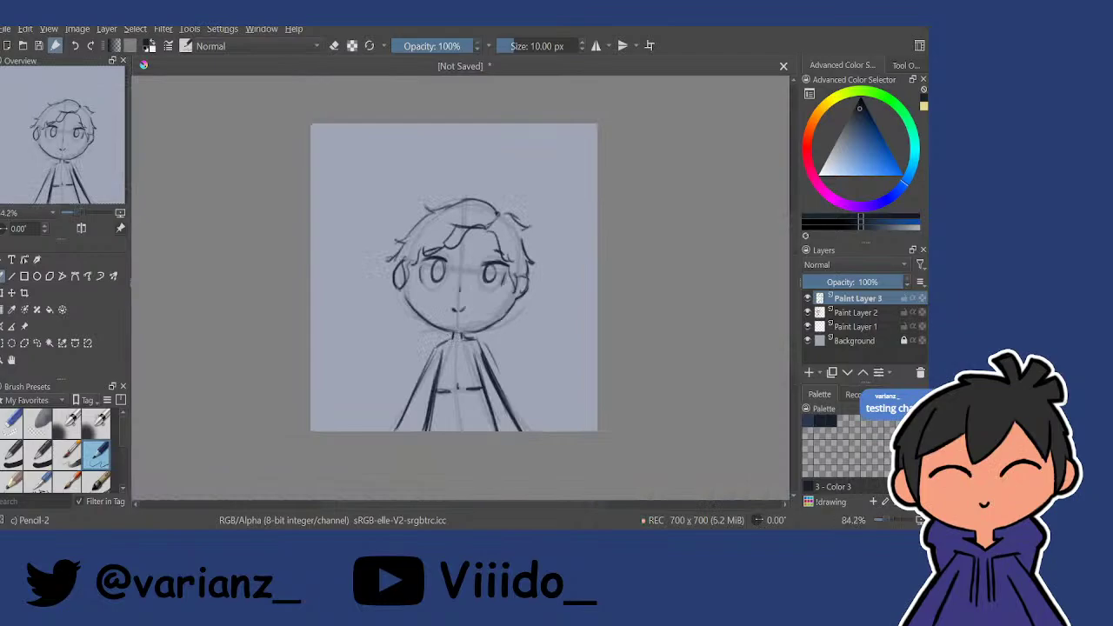
left_click(818, 282)
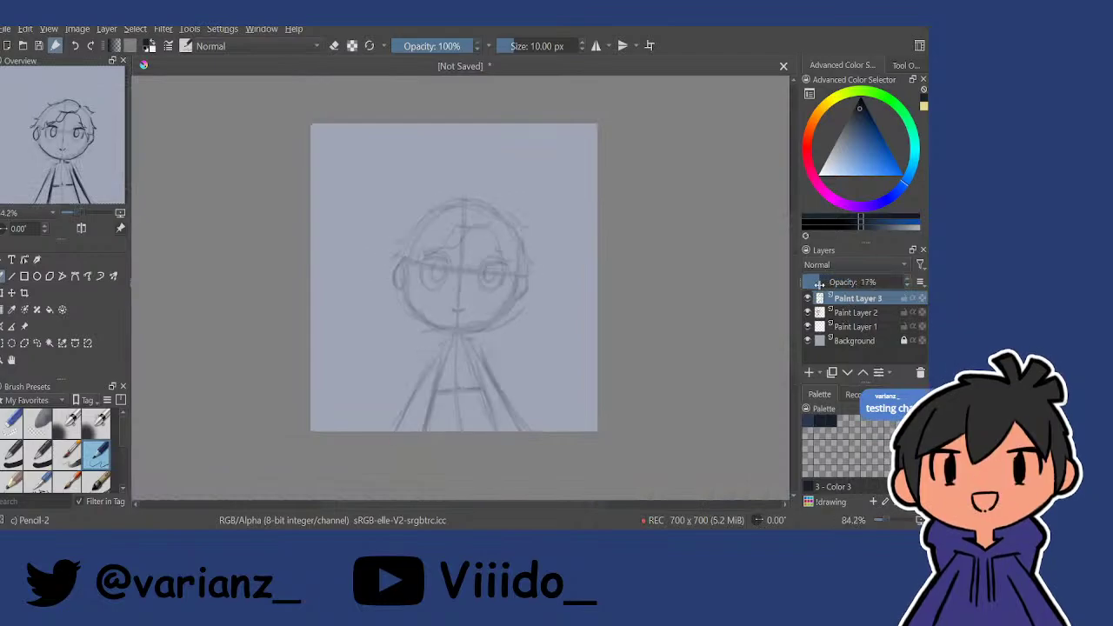
left_click_drag(817, 286, 815, 285)
left_click(810, 374)
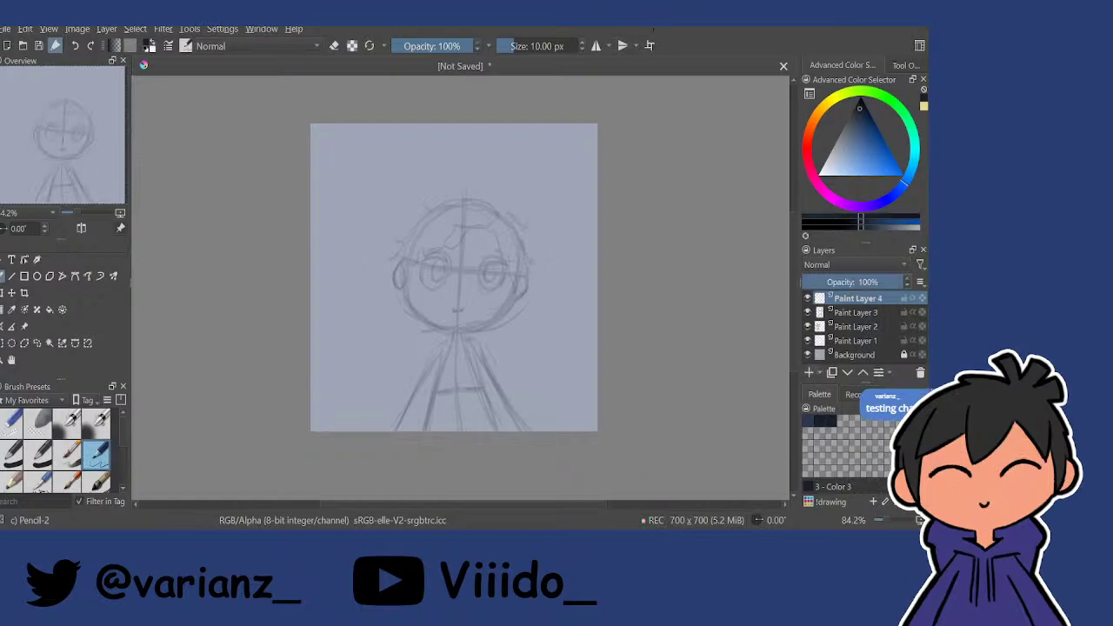
scroll(415, 322, "up", 5)
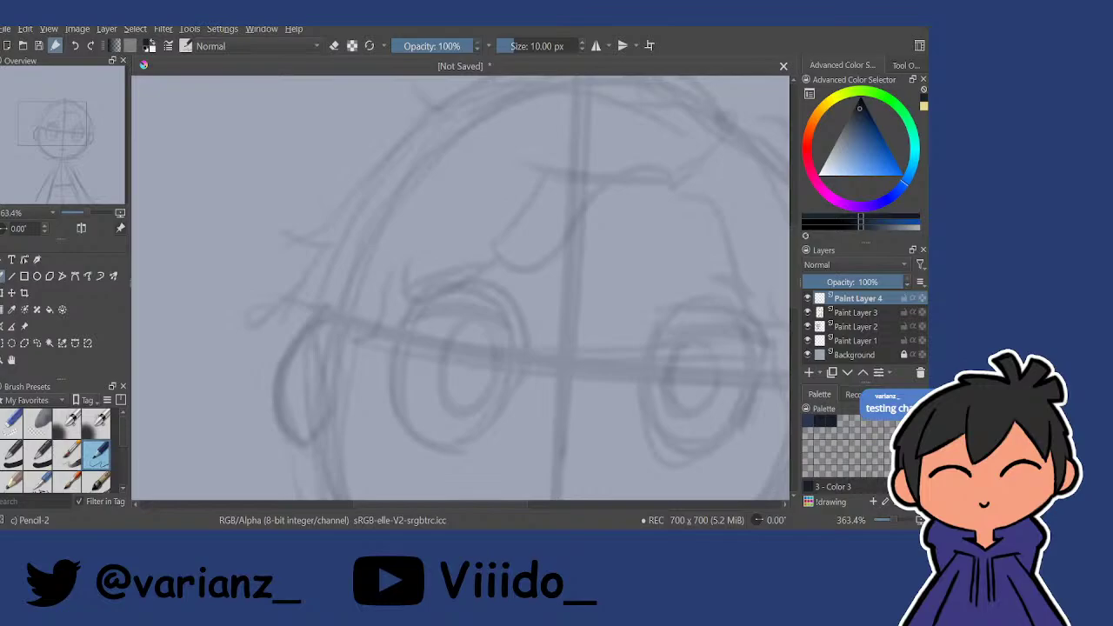
scroll(454, 293, "down", 5)
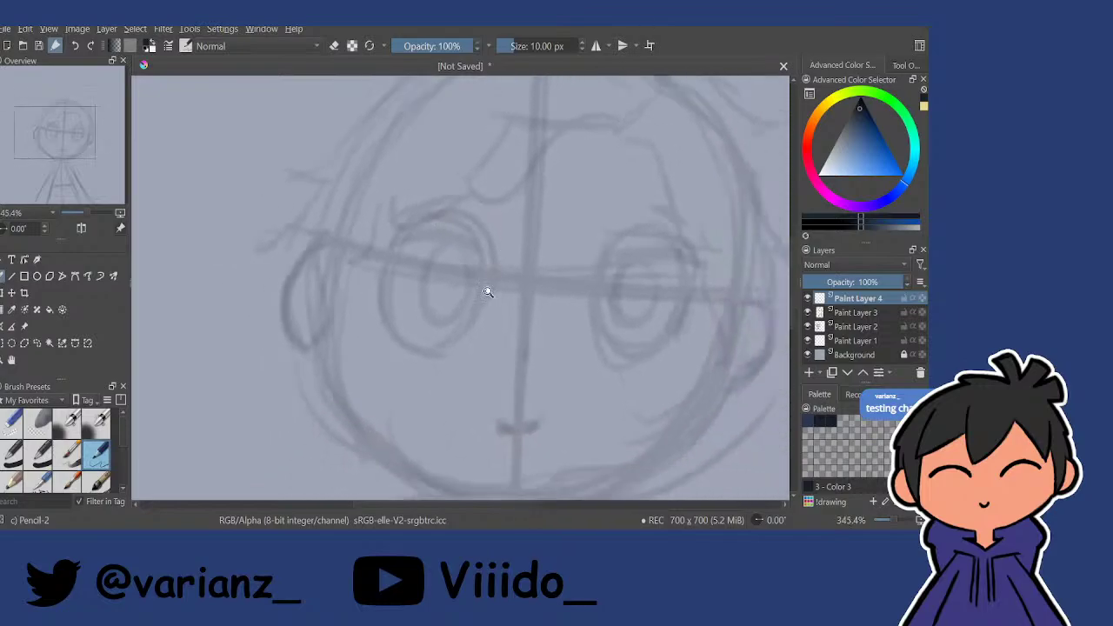
scroll(539, 278, "up", 3)
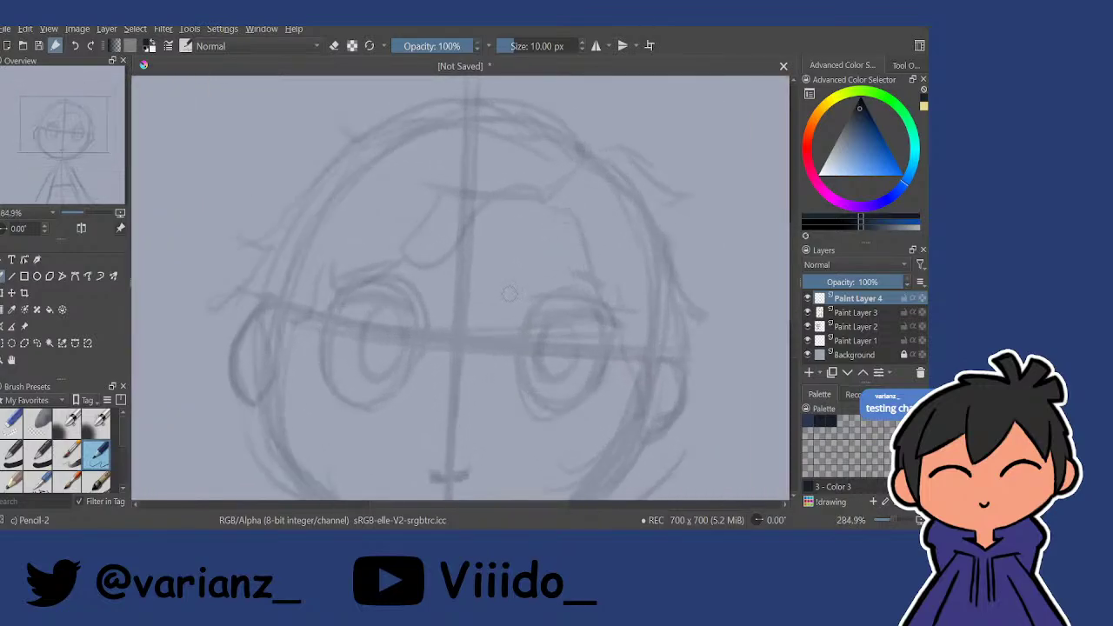
mouse_move(578, 283)
left_mouse_down()
mouse_move(566, 311)
mouse_move(577, 169)
mouse_move(570, 266)
mouse_move(548, 253)
mouse_move(427, 343)
left_mouse_up()
scroll(567, 268, "up", 2)
key("ctrl+z")
mouse_move(568, 265)
left_mouse_down()
mouse_move(485, 292)
mouse_move(378, 356)
left_mouse_up()
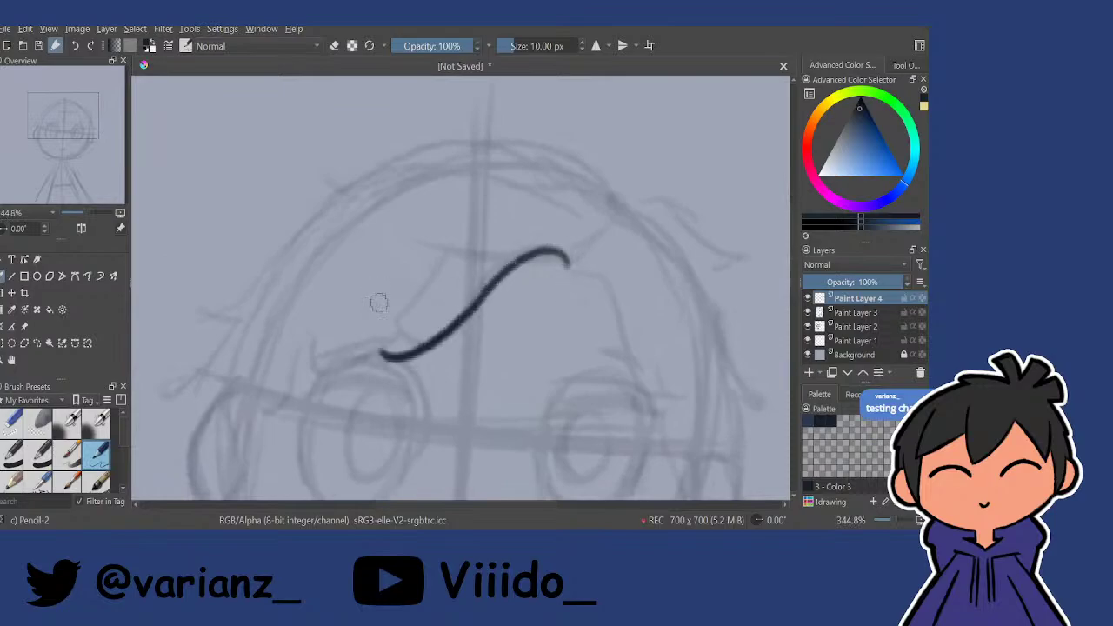
key("ctrl+z")
mouse_move(569, 268)
left_mouse_down()
mouse_move(372, 320)
mouse_move(452, 285)
left_mouse_up()
left_click_drag(455, 277, 466, 305)
left_click_drag(586, 259, 574, 270)
left_click_drag(569, 270, 553, 240)
left_click_drag(503, 303, 530, 225)
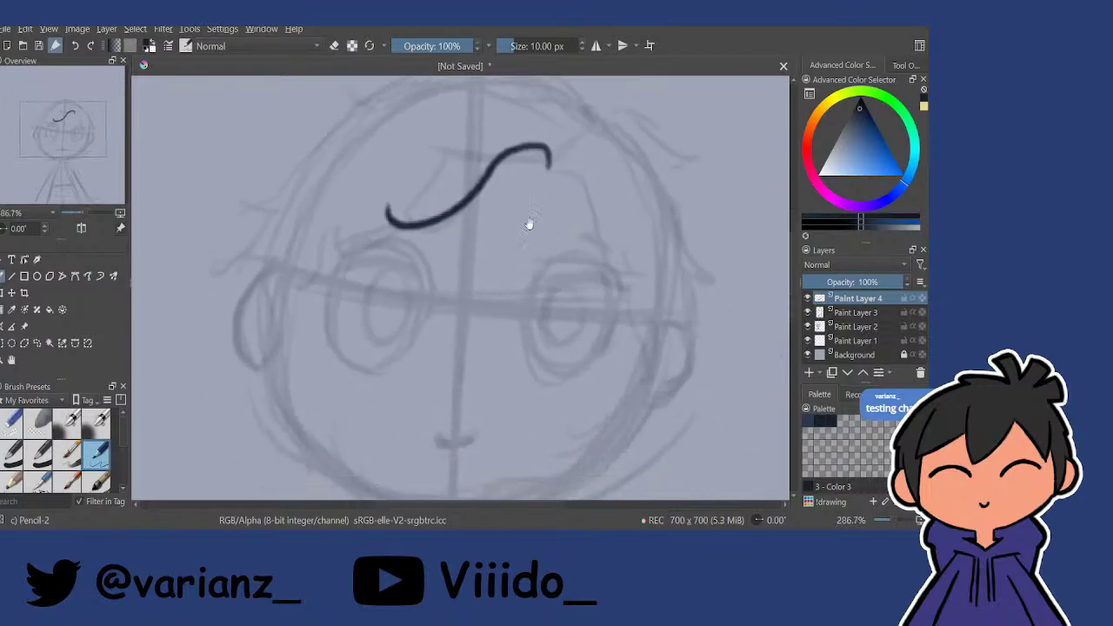
key("ctrl+z")
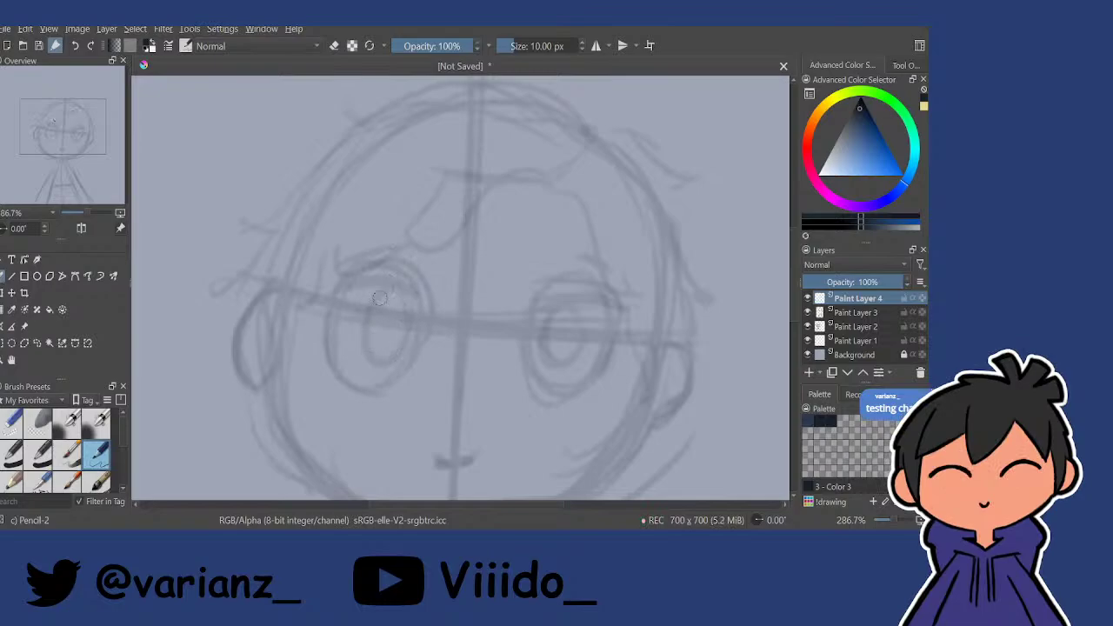
Draw the left eye's iris as an open outline with a highlight circle at its upper left and lower right.
mouse_move(379, 298)
left_mouse_down()
mouse_move(374, 322)
mouse_move(358, 306)
left_mouse_up()
key("ctrl+z")
mouse_move(395, 354)
left_mouse_down()
mouse_move(412, 352)
mouse_move(369, 360)
mouse_move(383, 363)
left_mouse_up()
left_click_drag(403, 294, 406, 341)
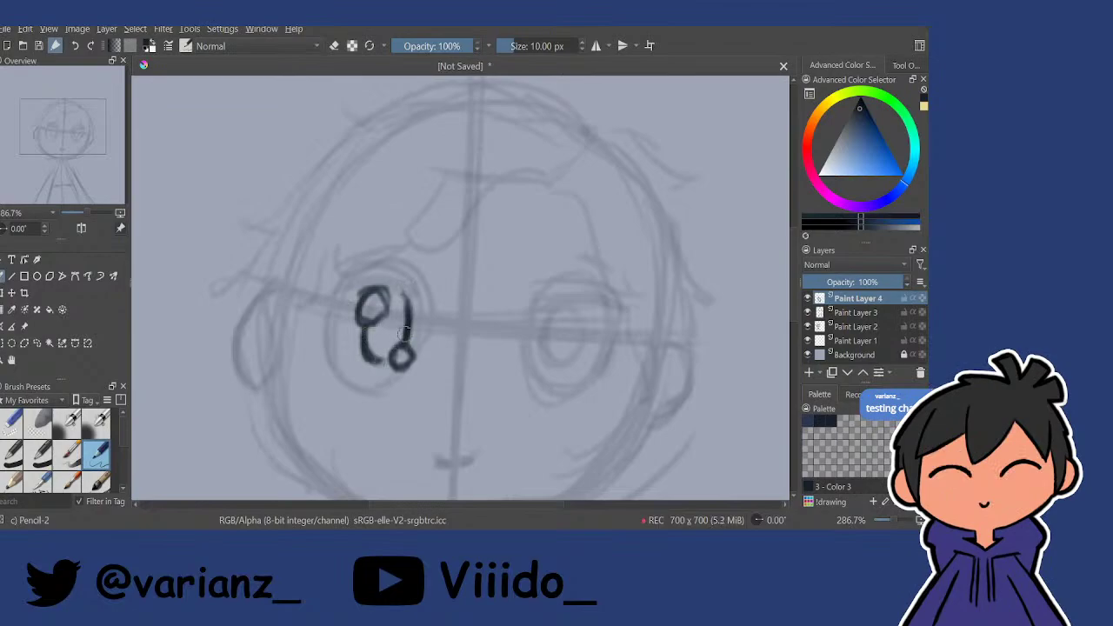
left_click_drag(340, 282, 419, 280)
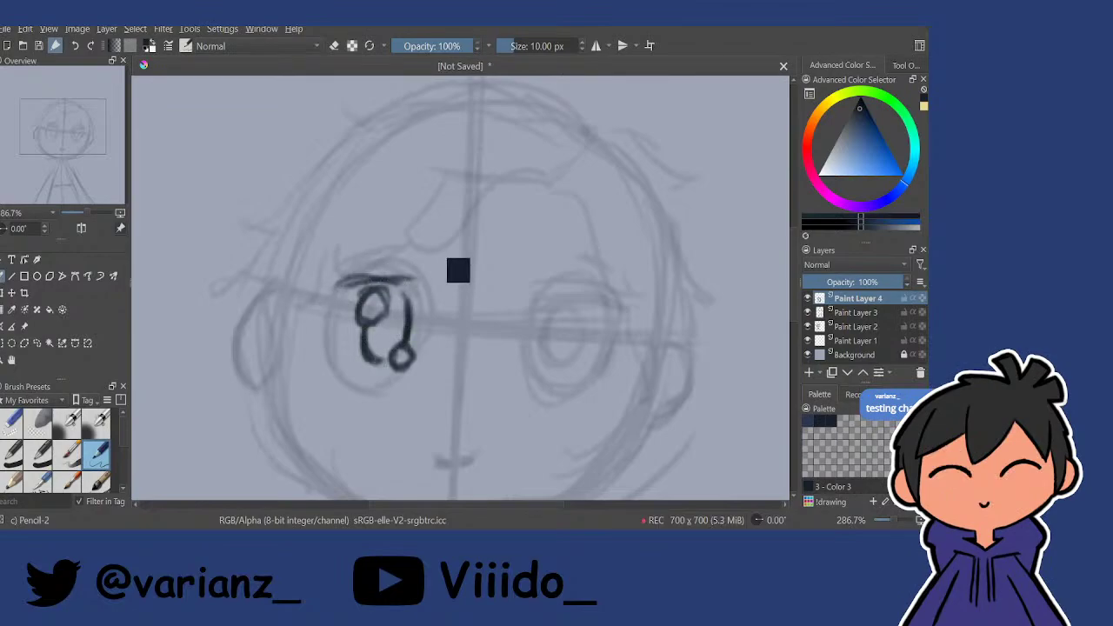
key("ctrl+z")
Draw a thick curved upper lash line over the left eye's iris.
left_click_drag(605, 230, 467, 135)
left_click_drag(415, 364, 433, 332)
mouse_move(433, 332)
left_mouse_down()
mouse_move(455, 291)
mouse_move(478, 148)
left_mouse_up()
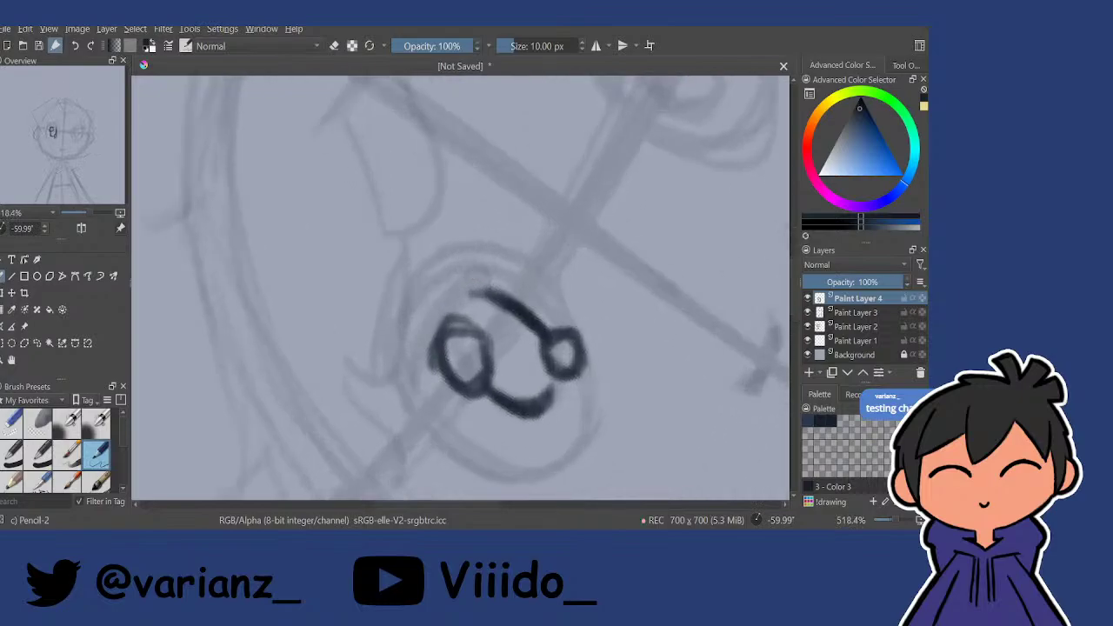
mouse_move(475, 271)
left_mouse_down()
mouse_move(406, 404)
mouse_move(452, 286)
mouse_move(414, 357)
left_mouse_up()
left_click_drag(453, 301, 475, 279)
left_click_drag(423, 358, 412, 407)
left_click_drag(461, 285, 483, 269)
Draw the right eye's iris with two highlight circles and a thick upper lash line above it.
left_click_drag(554, 227, 498, 365)
left_click_drag(581, 156, 529, 254)
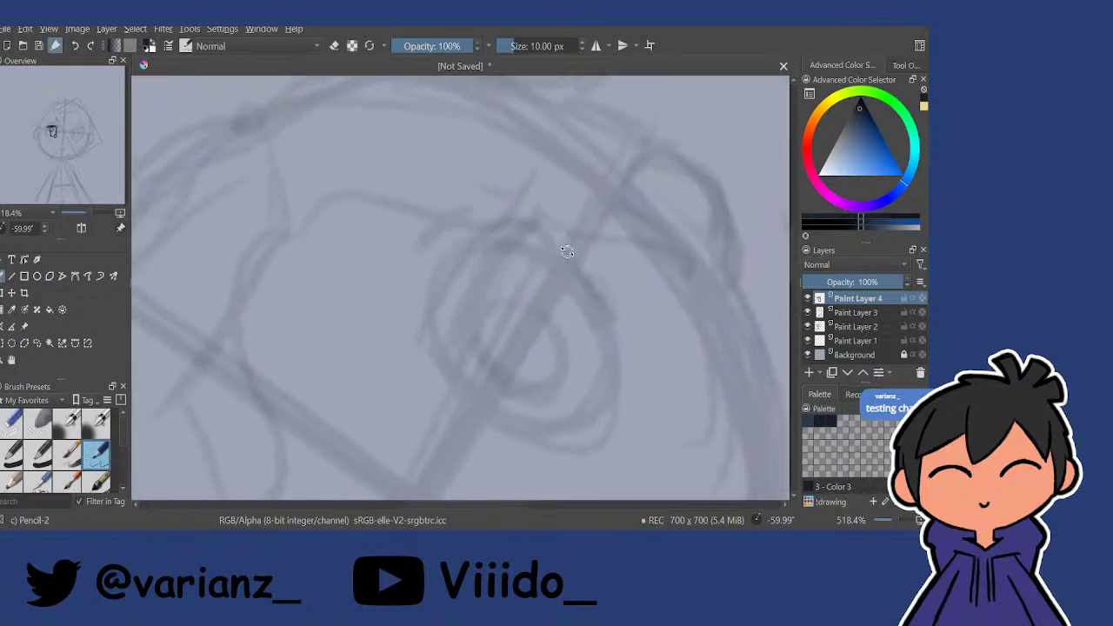
left_click_drag(600, 267, 512, 407)
mouse_move(508, 298)
left_mouse_down()
mouse_move(490, 263)
mouse_move(457, 283)
mouse_move(453, 272)
left_mouse_up()
mouse_move(492, 317)
left_mouse_down()
mouse_move(451, 332)
mouse_move(477, 343)
left_mouse_up()
left_click_drag(494, 274, 500, 315)
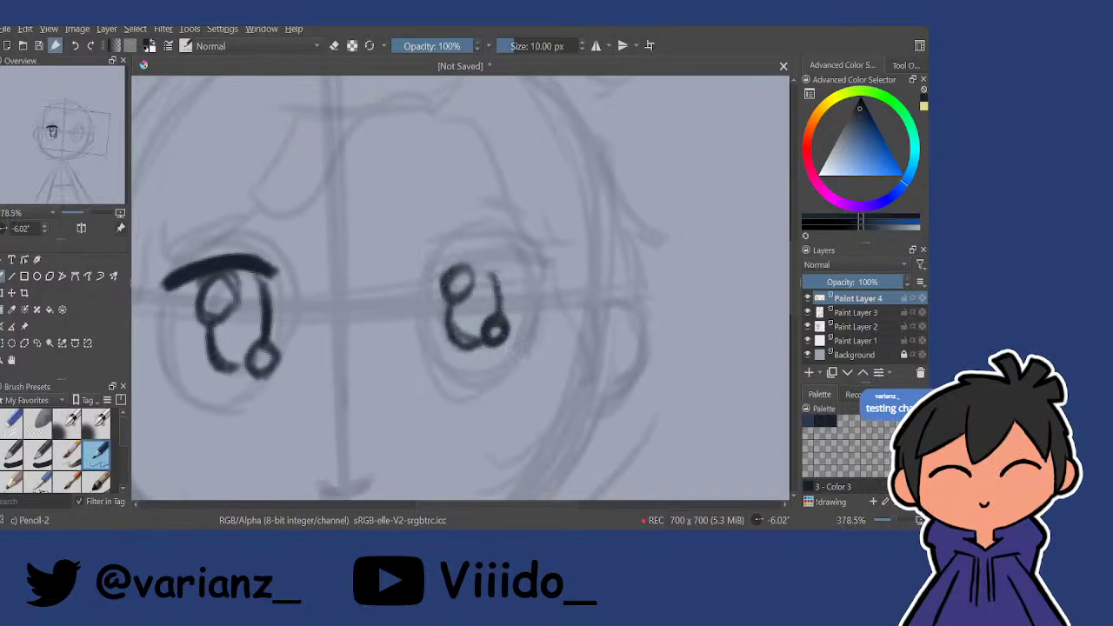
mouse_move(452, 261)
left_mouse_down()
mouse_move(548, 255)
mouse_move(442, 265)
mouse_move(542, 257)
left_mouse_up()
left_click_drag(451, 284, 527, 255)
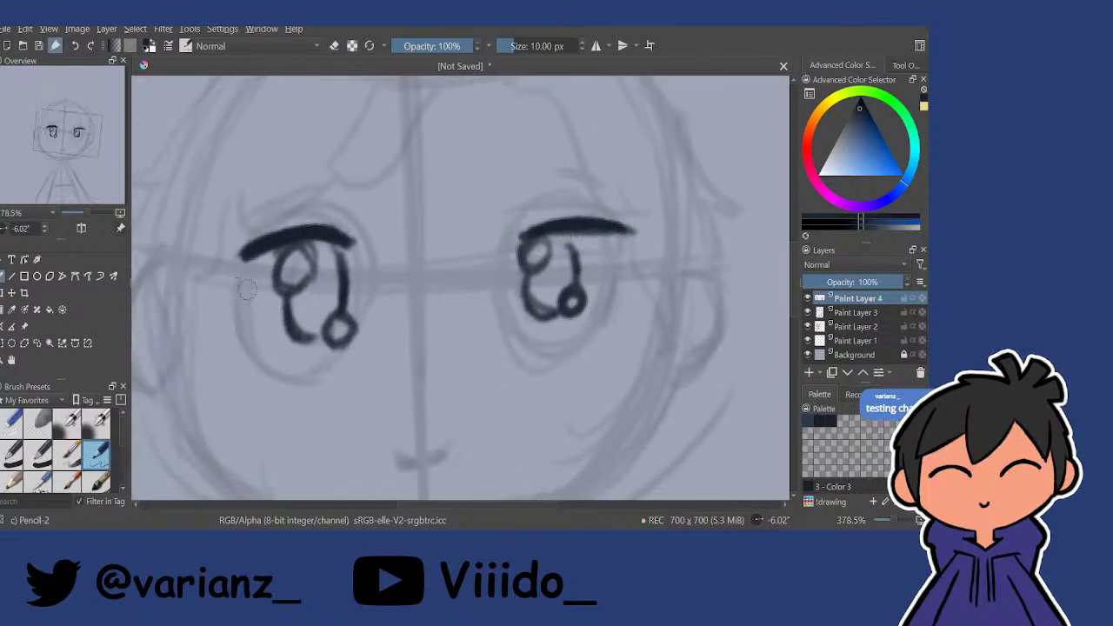
Add a short vertical stroke at the outer side of each eye and a small vertical pupil inside each iris.
left_click_drag(243, 275, 251, 356)
left_click_drag(621, 252, 610, 309)
left_click_drag(554, 276, 433, 315)
left_click_drag(430, 259, 434, 293)
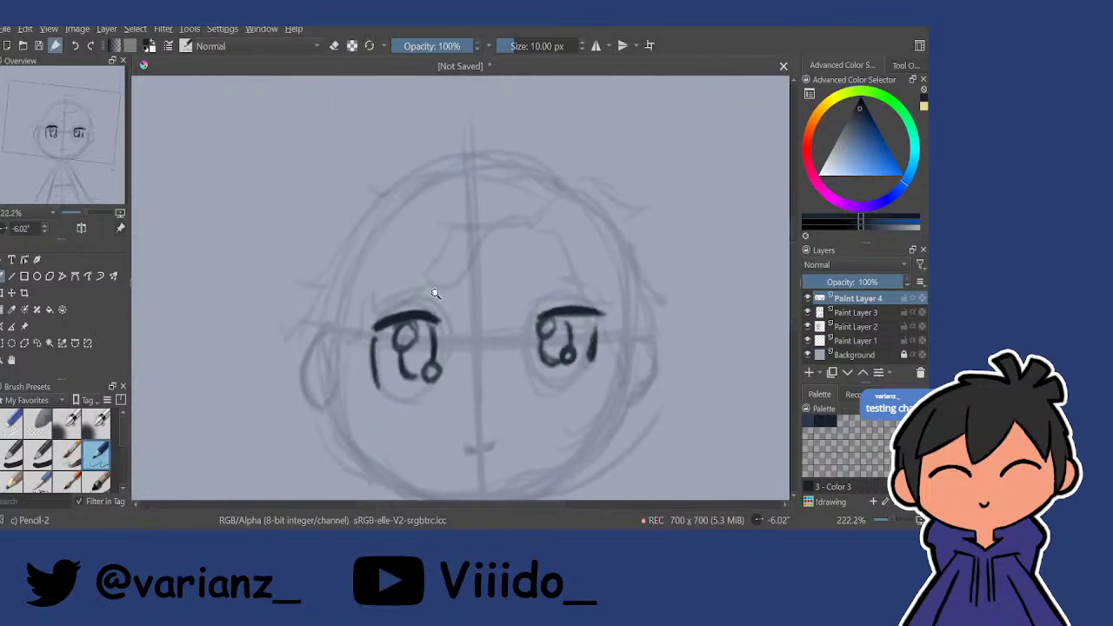
scroll(436, 294, "up", 3)
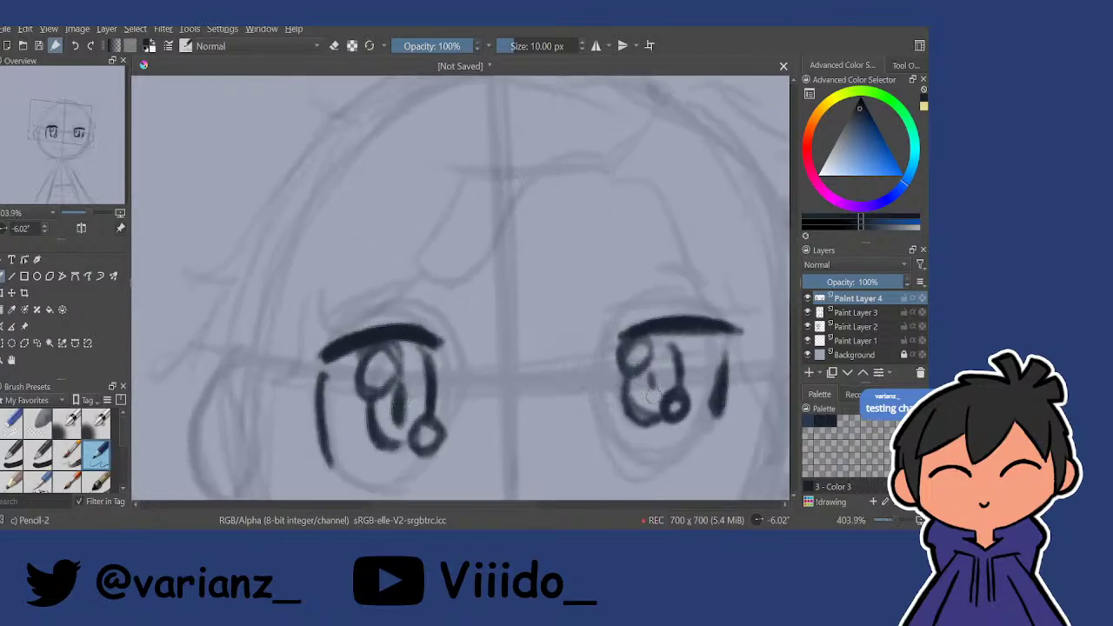
Draw the top hair outline as a wavy curve over the crown, ending in a small pointed tip on the left.
scroll(654, 396, "down", 4)
scroll(562, 340, "up", 2)
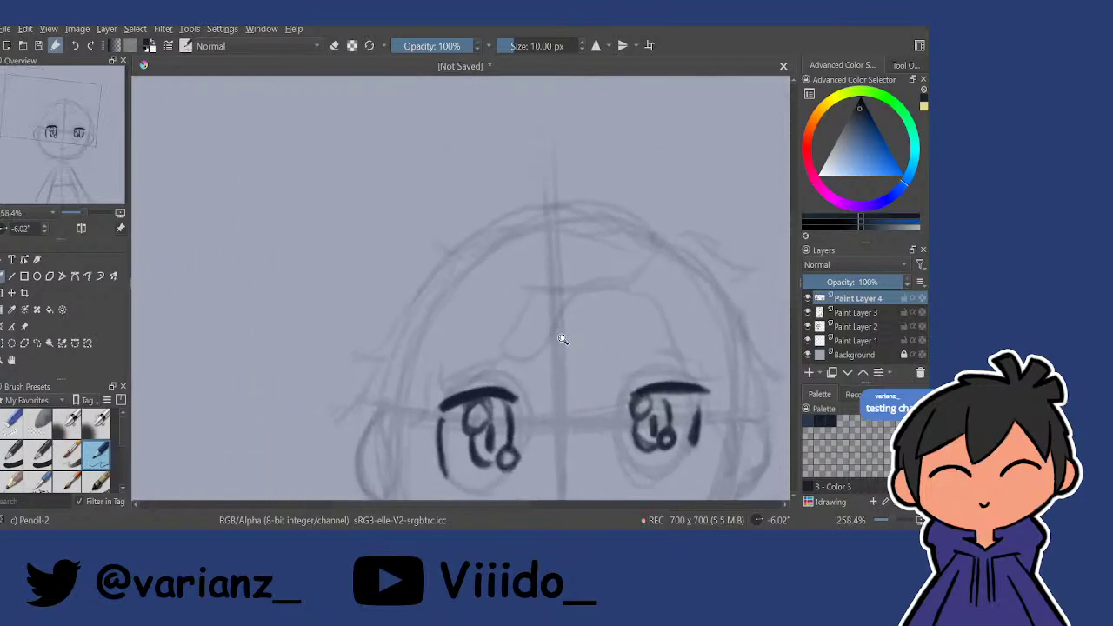
scroll(563, 340, "down", 1)
scroll(580, 360, "up", 2)
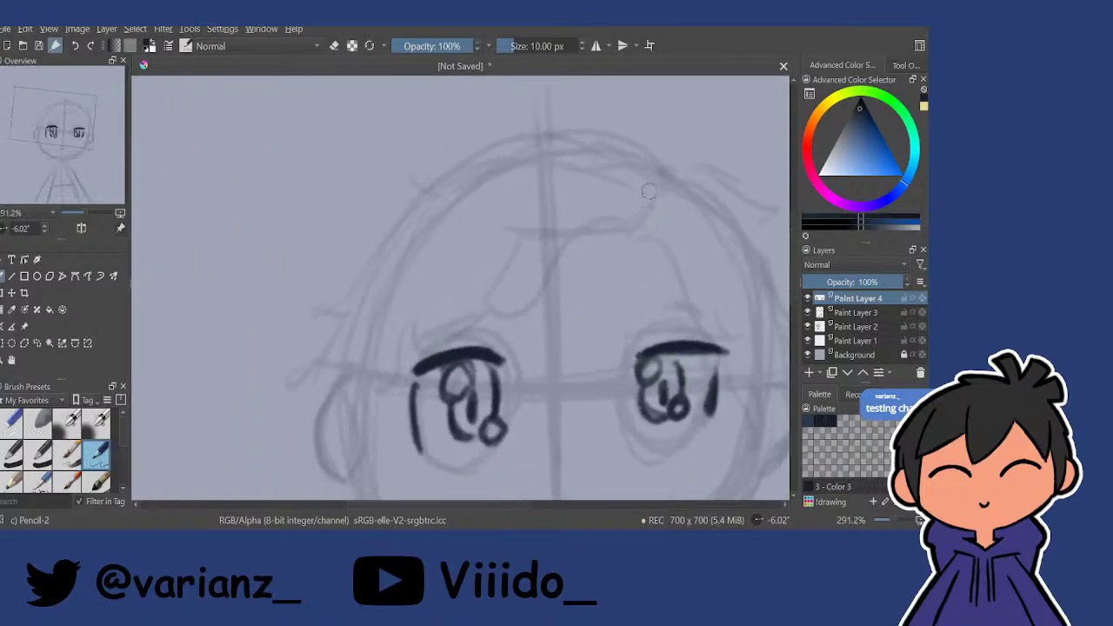
left_click_drag(602, 211, 523, 314)
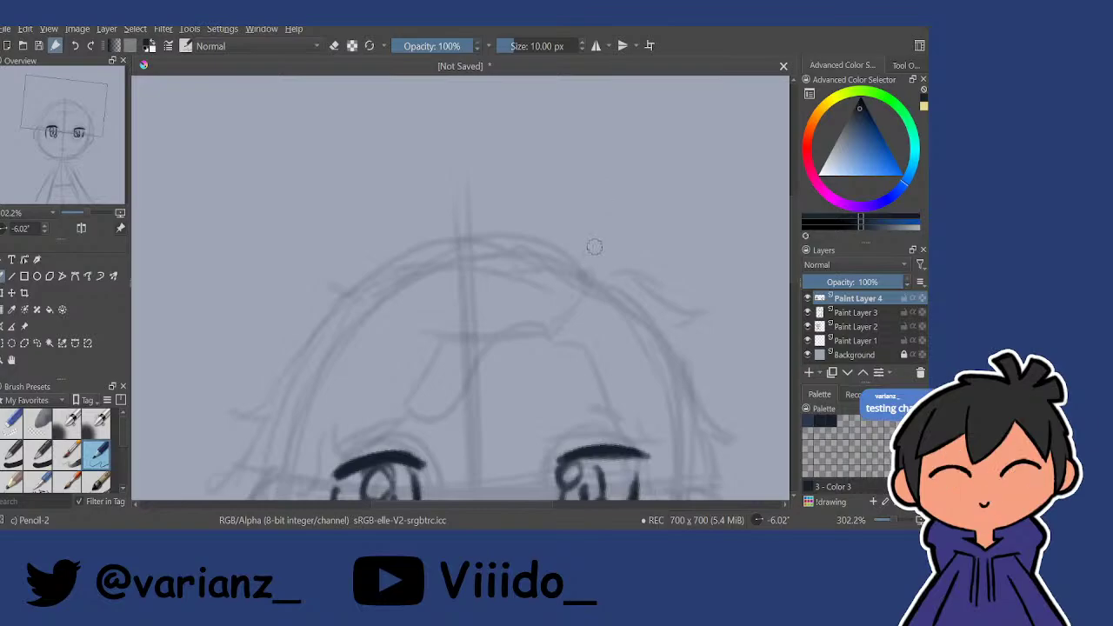
left_click_drag(580, 301, 594, 274)
scroll(594, 273, "down", 1)
left_click_drag(547, 233, 545, 284)
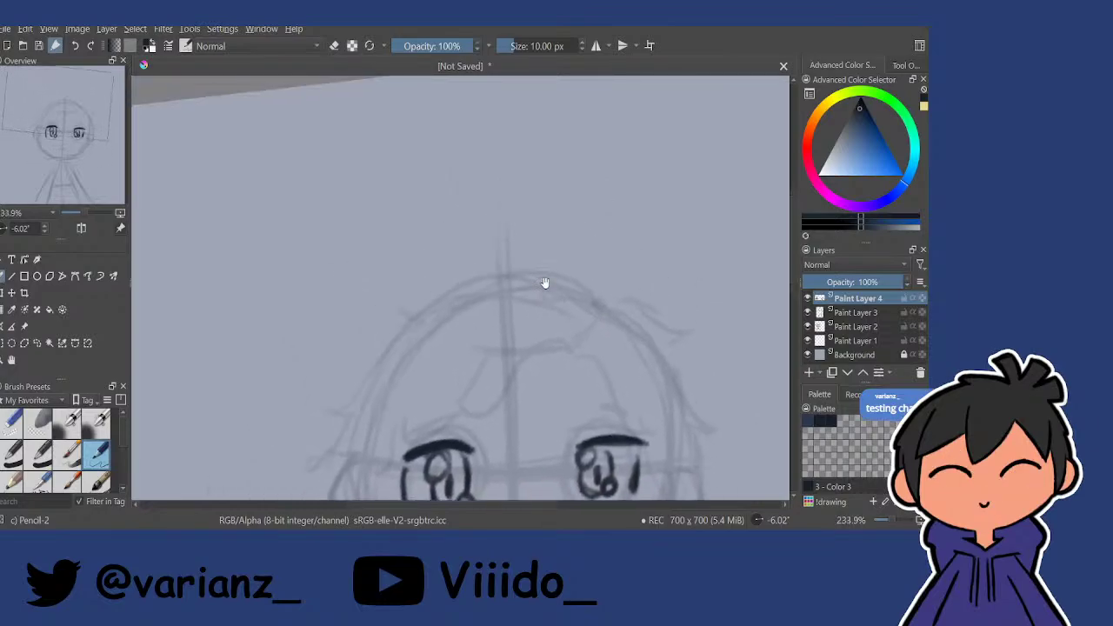
scroll(556, 286, "up", 2)
mouse_move(620, 306)
left_mouse_down()
mouse_move(619, 316)
mouse_move(304, 365)
left_mouse_up()
key("ctrl+z")
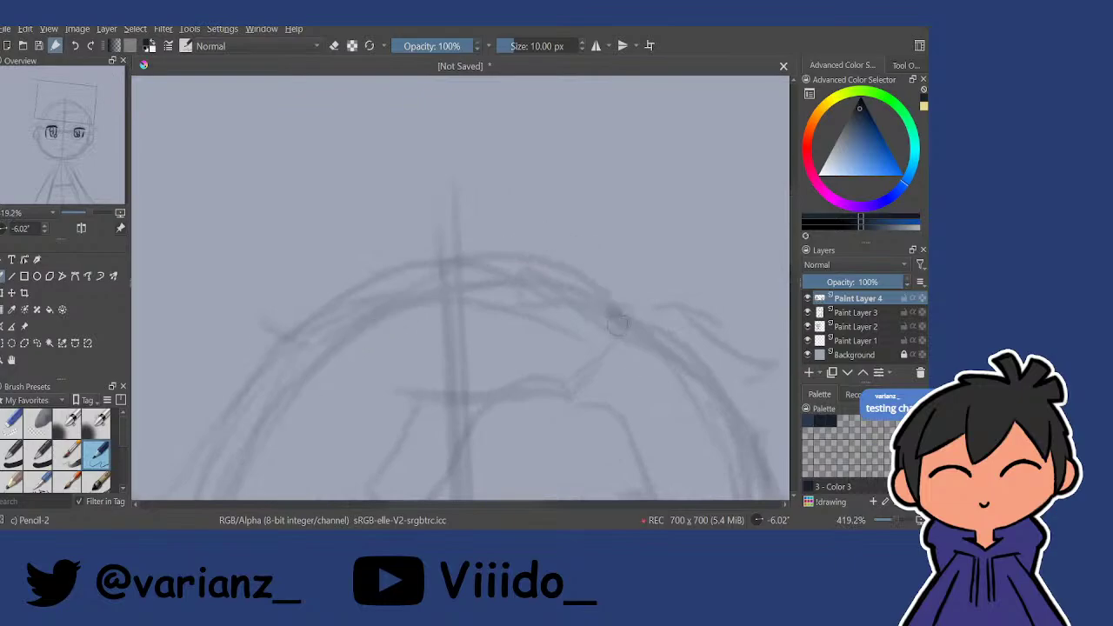
mouse_move(616, 314)
left_mouse_down()
mouse_move(581, 253)
mouse_move(270, 306)
mouse_move(275, 263)
mouse_move(258, 276)
left_mouse_up()
mouse_move(488, 219)
left_mouse_down()
mouse_move(604, 147)
mouse_move(599, 298)
mouse_move(615, 299)
left_mouse_up()
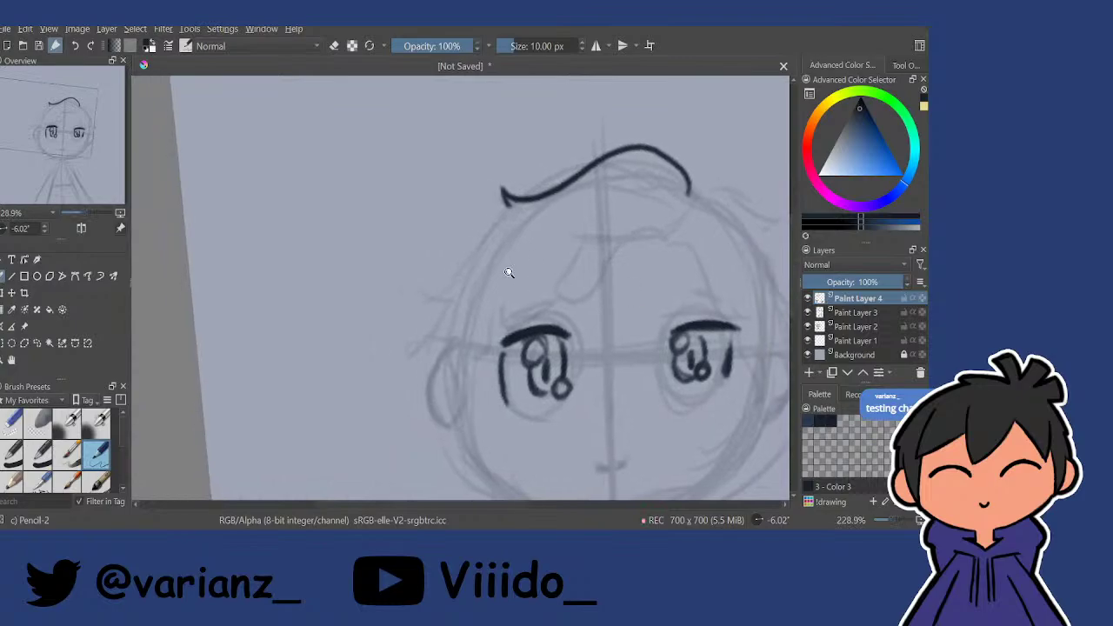
Continue the hair outline down the left side of the head and finish it with an outward-pointing flick.
mouse_move(509, 273)
left_mouse_down()
mouse_move(515, 152)
mouse_move(526, 176)
mouse_move(342, 362)
left_mouse_up()
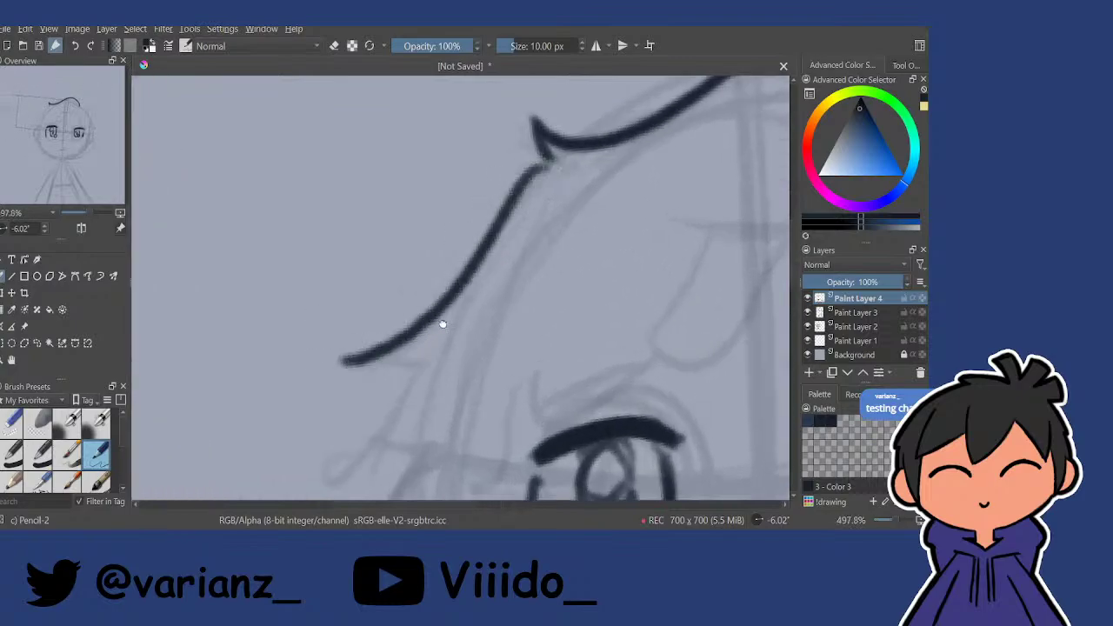
left_click_drag(417, 340, 431, 322)
left_click_drag(357, 344, 450, 324)
scroll(447, 326, "down", 5)
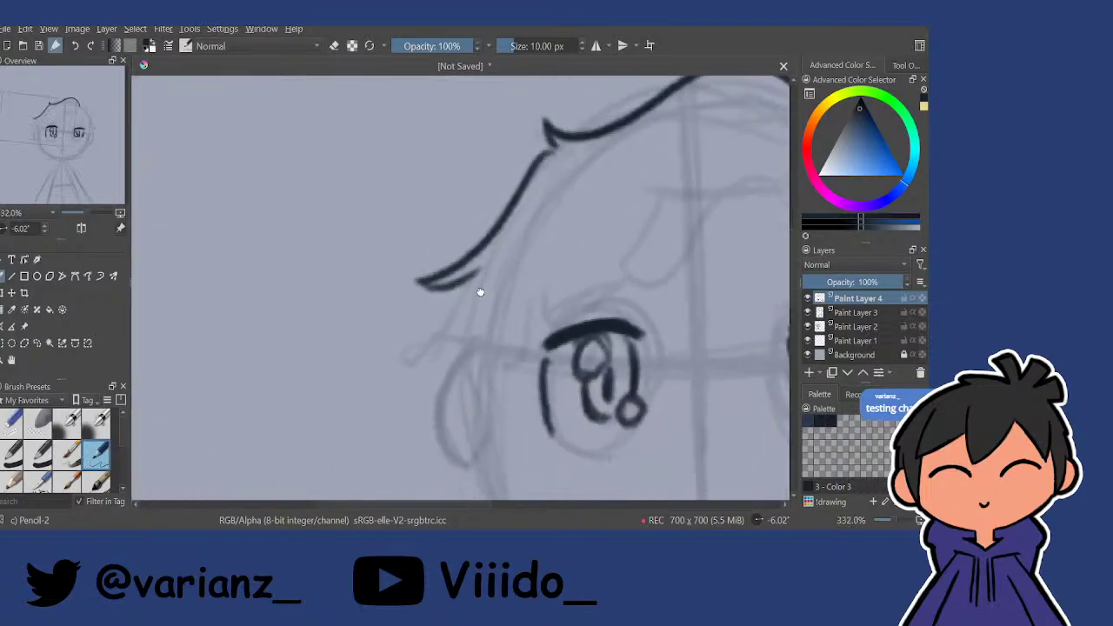
Draw two small dark dots over the faint mark on the face's centre line below the eyes.
left_click_drag(674, 384, 496, 348)
scroll(497, 348, "up", 2)
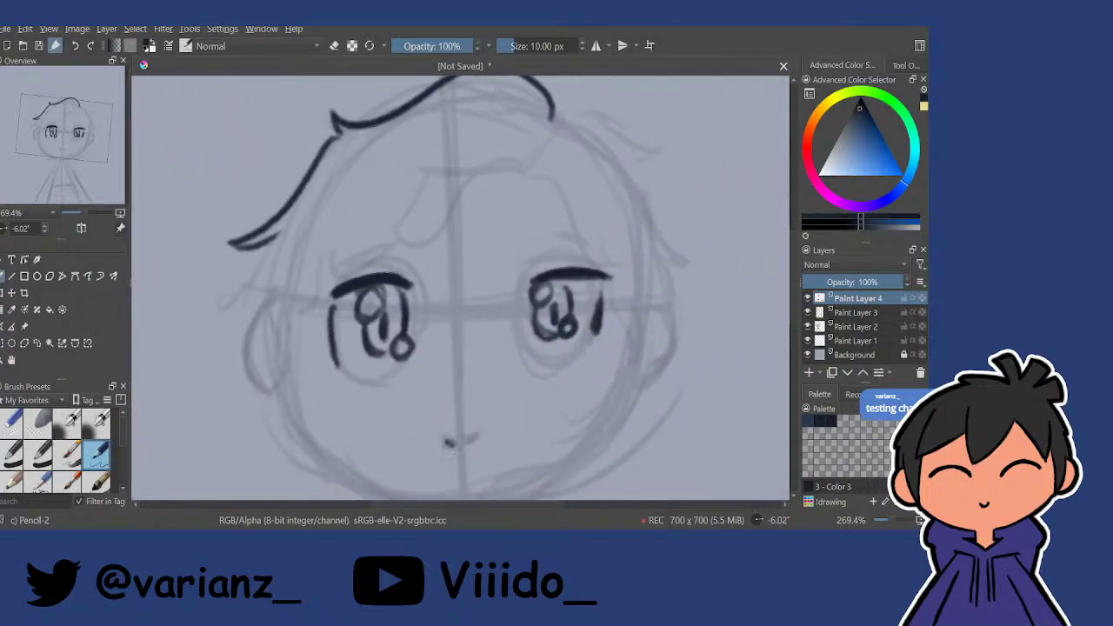
left_click_drag(443, 439, 477, 439)
Draw the right side of the hair outline from the crown down to the ear with pointed, jagged locks.
left_click_drag(570, 305, 532, 356)
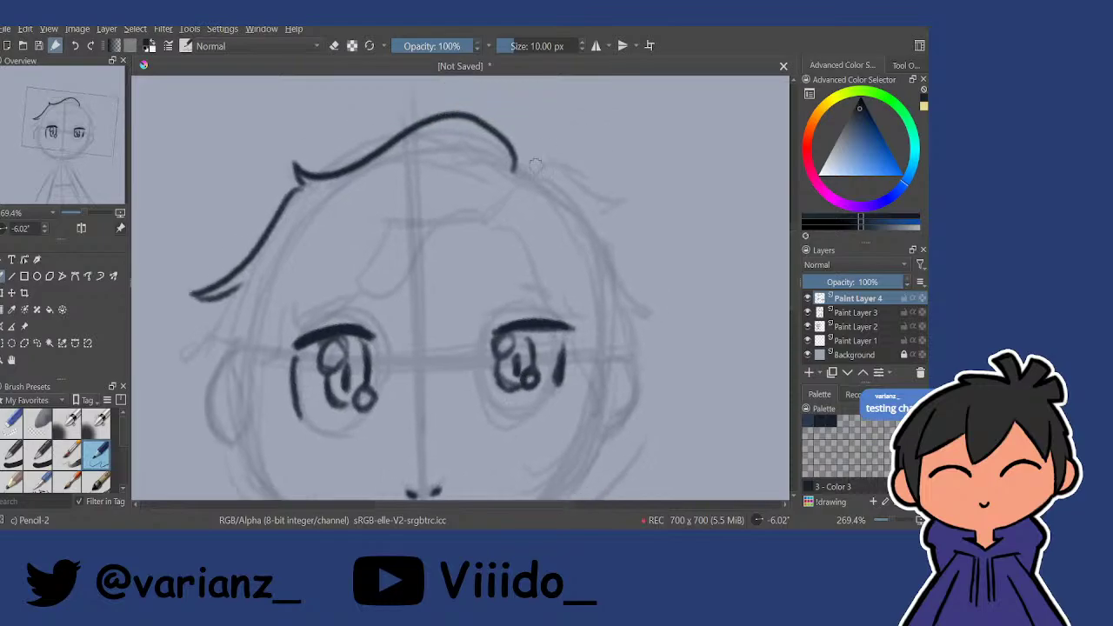
mouse_move(518, 165)
left_mouse_down()
mouse_move(565, 161)
mouse_move(608, 202)
mouse_move(636, 196)
mouse_move(593, 152)
left_mouse_up()
key("ctrl+z")
mouse_move(593, 152)
left_mouse_down()
mouse_move(562, 311)
mouse_move(549, 287)
mouse_move(574, 349)
left_mouse_up()
mouse_move(550, 295)
left_mouse_down()
mouse_move(583, 373)
mouse_move(562, 351)
mouse_move(548, 245)
mouse_move(563, 377)
left_mouse_up()
left_click_drag(549, 316, 558, 361)
scroll(442, 258, "up", 2)
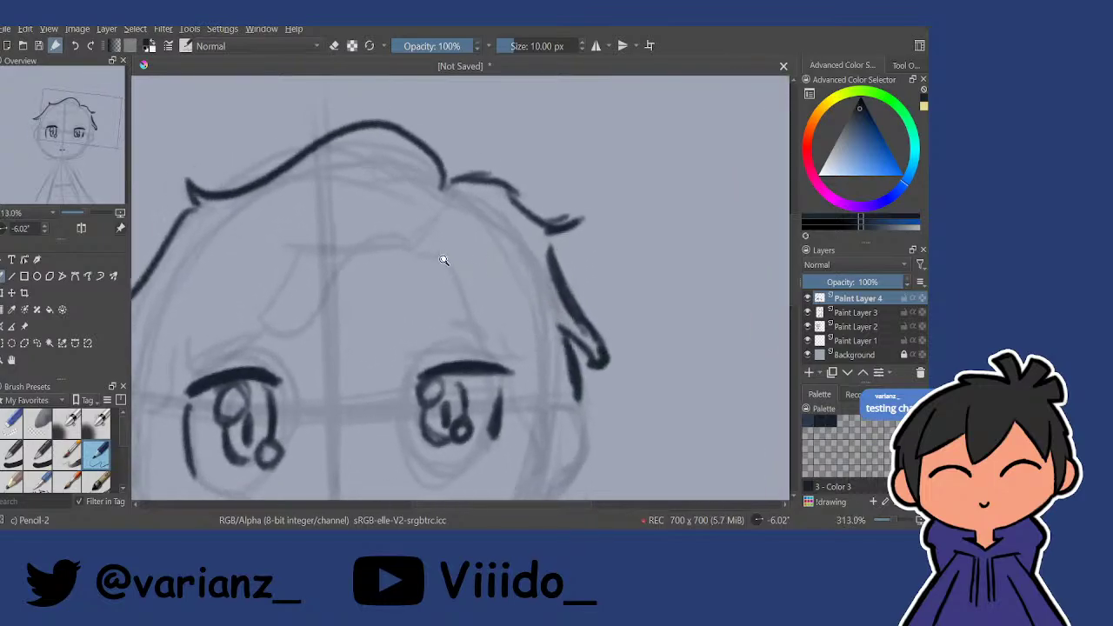
Draw the right part of the fringe down to the eye and a pointed sidelock in front of the right ear.
mouse_move(409, 251)
left_mouse_down()
mouse_move(456, 260)
mouse_move(476, 331)
left_mouse_up()
mouse_move(462, 287)
left_mouse_down()
mouse_move(501, 364)
mouse_move(541, 374)
left_mouse_up()
mouse_move(487, 343)
left_mouse_down()
mouse_move(537, 375)
mouse_move(503, 339)
mouse_move(505, 322)
mouse_move(548, 452)
left_mouse_up()
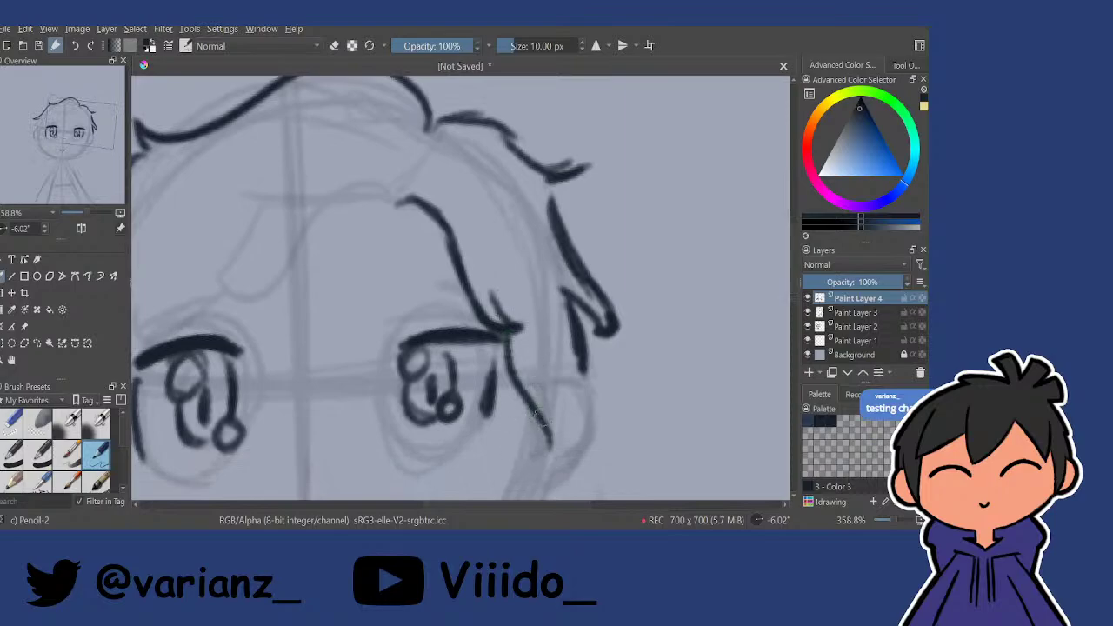
key("ctrl+z")
left_click_drag(505, 338, 540, 444)
left_click_drag(559, 358, 536, 447)
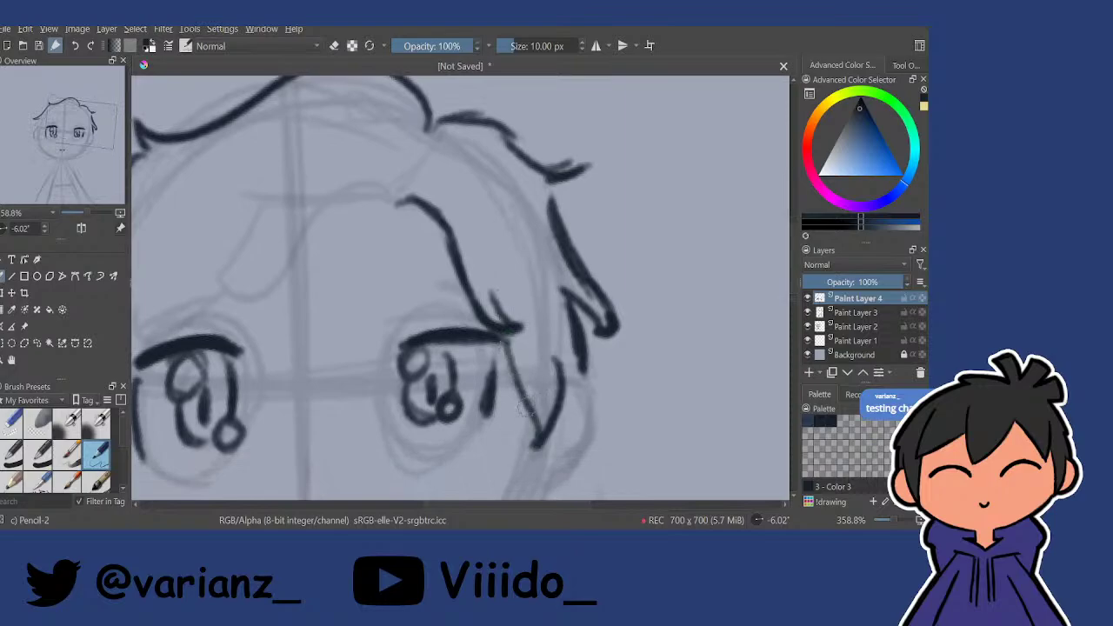
scroll(537, 356, "down", 2)
Draw the left part of the fringe sweeping across the forehead, with a strand line and a curl beside the left eye.
scroll(500, 320, "up", 3)
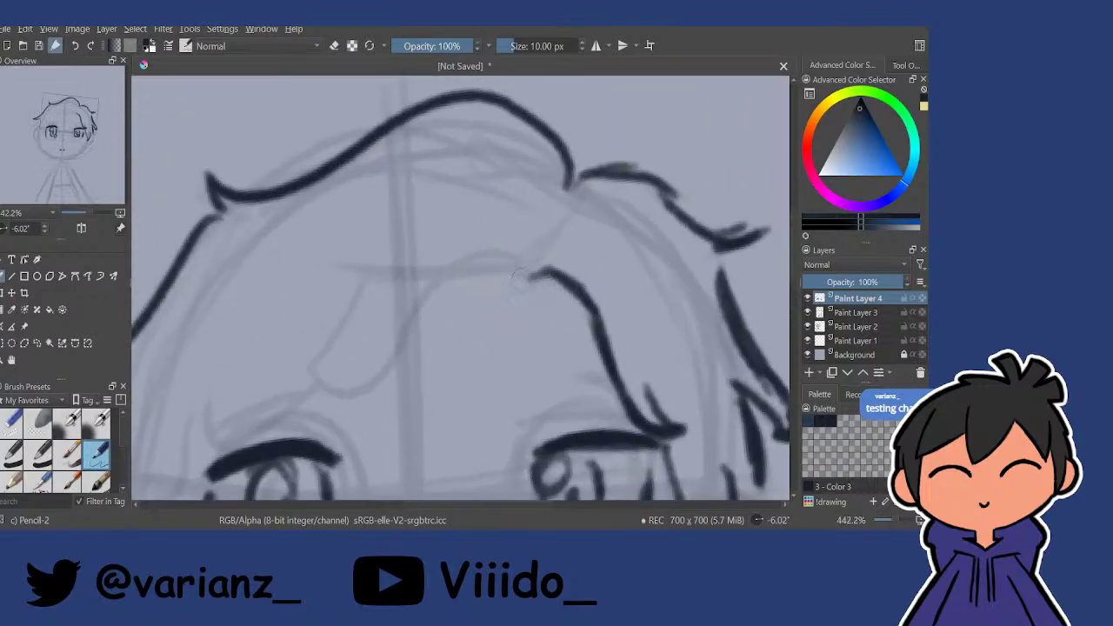
mouse_move(518, 276)
left_mouse_down()
mouse_move(352, 381)
mouse_move(304, 394)
left_mouse_up()
mouse_move(369, 301)
left_mouse_down()
mouse_move(303, 378)
mouse_move(411, 304)
left_mouse_up()
mouse_move(287, 347)
left_mouse_down()
mouse_move(385, 327)
mouse_move(316, 339)
mouse_move(235, 435)
left_mouse_up()
scroll(273, 390, "down", 2)
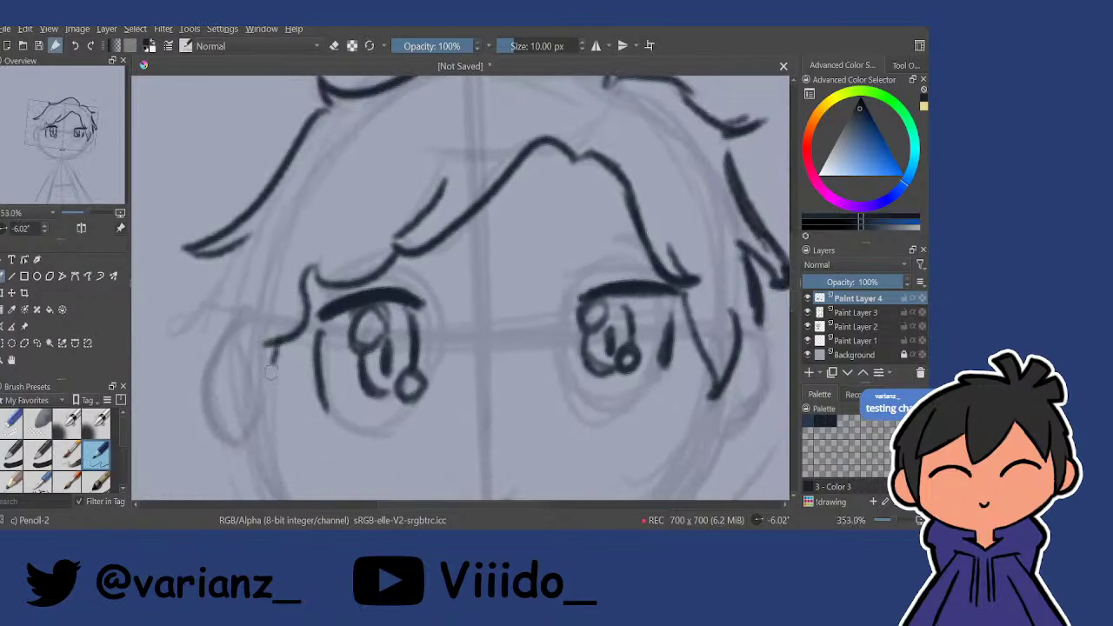
Draw a long narrow sidelock beside the left eye and the outer hair edge from the flick down to the ear.
left_click_drag(272, 371, 261, 479)
left_click_drag(261, 347, 239, 483)
scroll(255, 316, "down", 2)
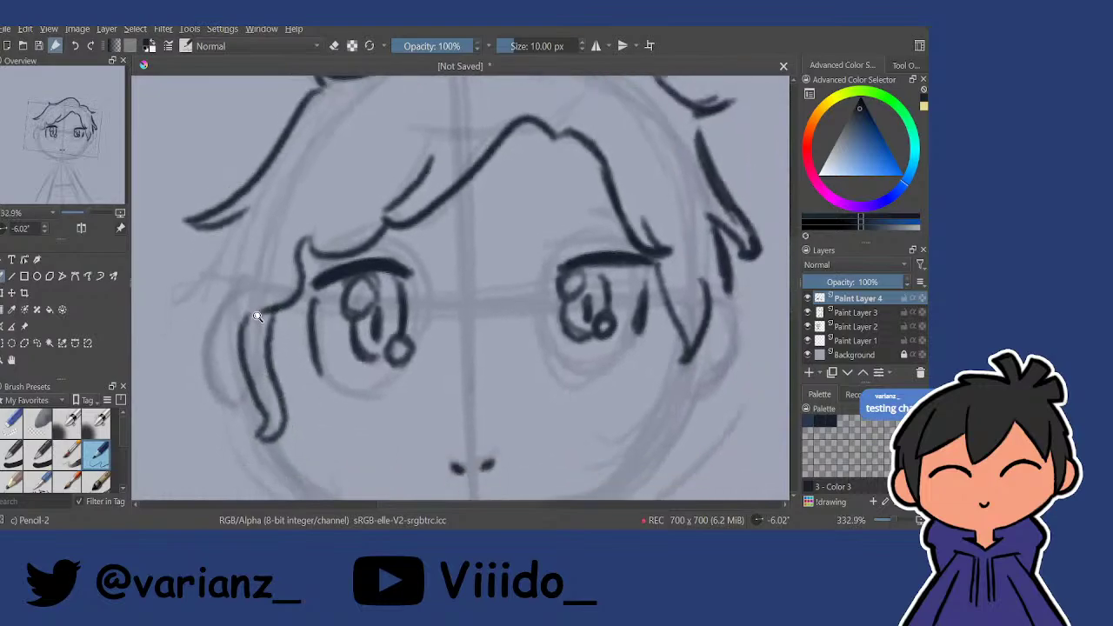
left_click_drag(242, 225, 199, 335)
scroll(452, 250, "down", 3)
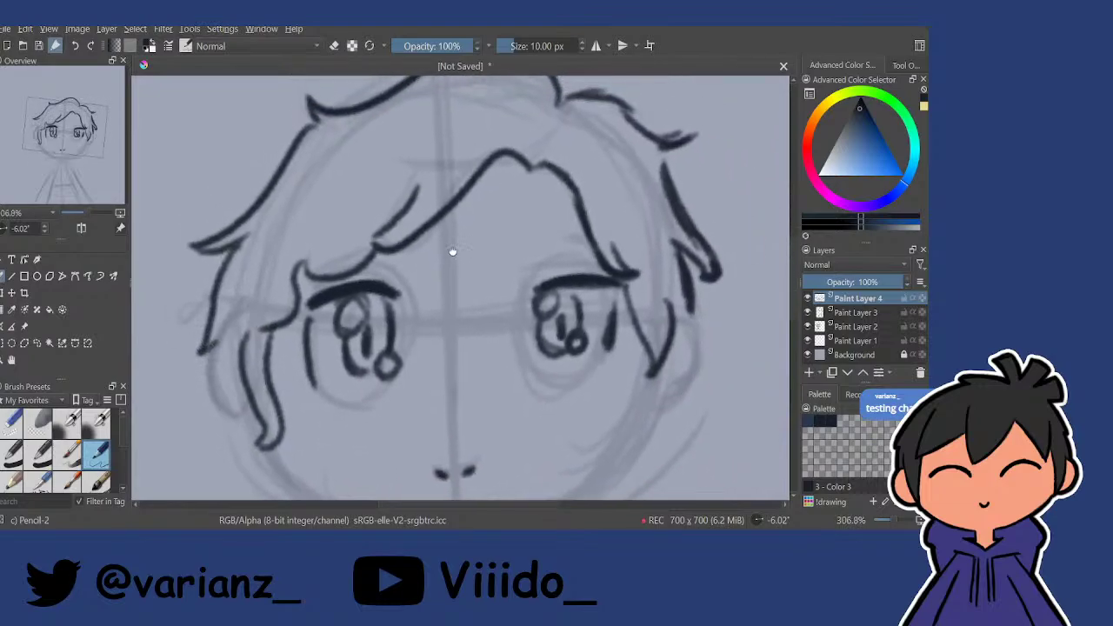
scroll(460, 359, "up", 2)
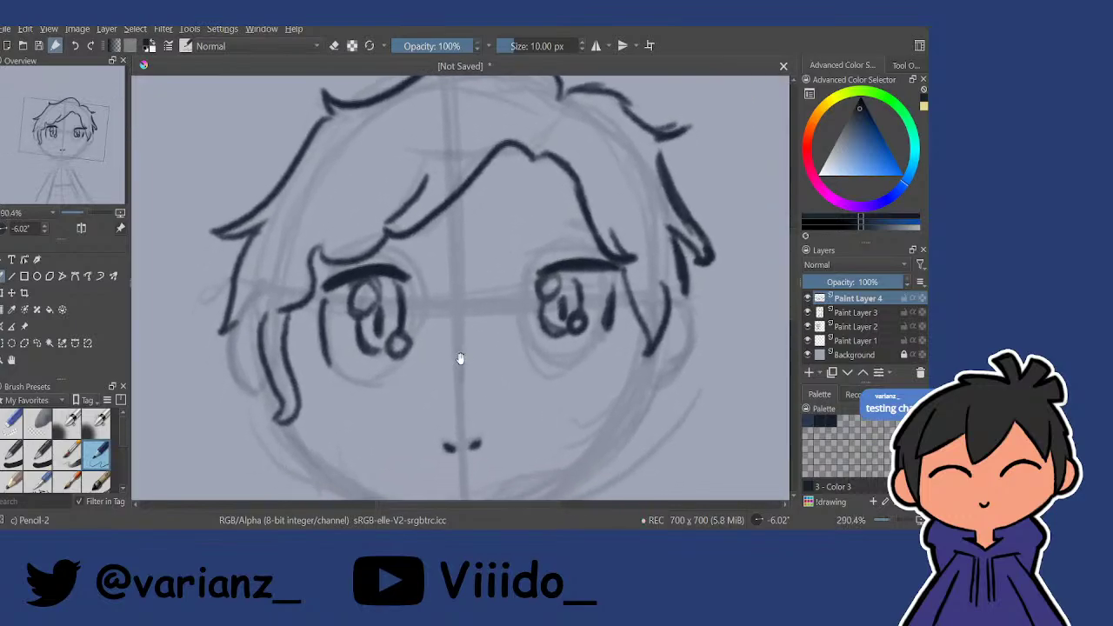
Outline both ears below the side hair.
mouse_move(256, 315)
left_mouse_down()
mouse_move(231, 355)
mouse_move(252, 391)
left_mouse_up()
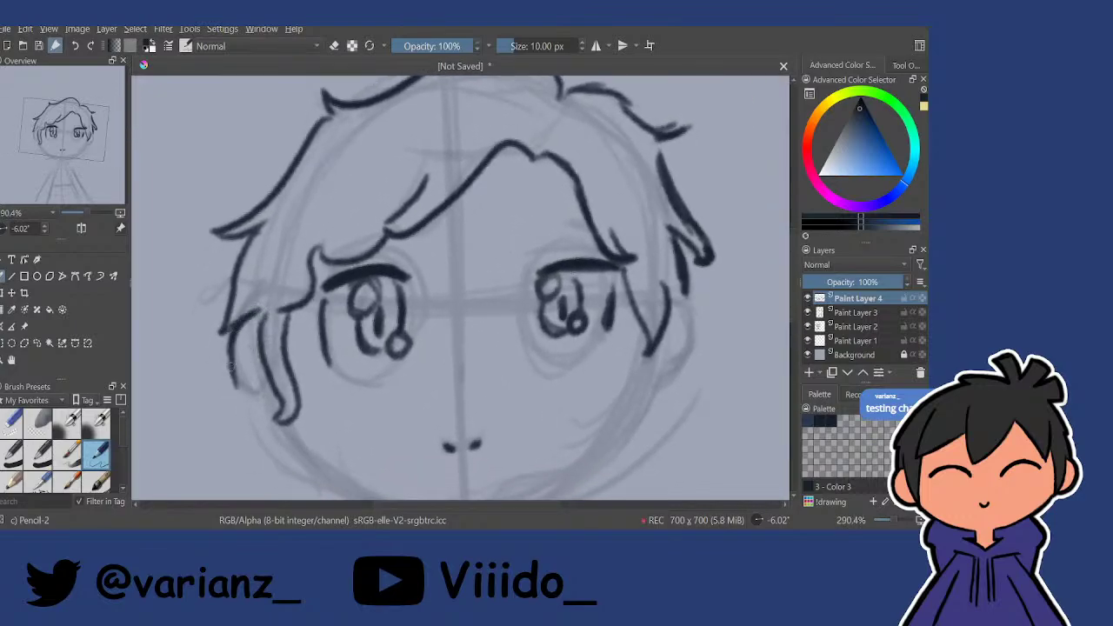
left_click_drag(233, 338, 264, 398)
mouse_move(676, 294)
left_mouse_down()
mouse_move(696, 334)
mouse_move(666, 374)
left_mouse_up()
Draw the face's lower contour from the left sidelock around the chin to the right ear.
mouse_move(622, 345)
left_mouse_down()
mouse_move(617, 338)
mouse_move(522, 393)
left_mouse_up()
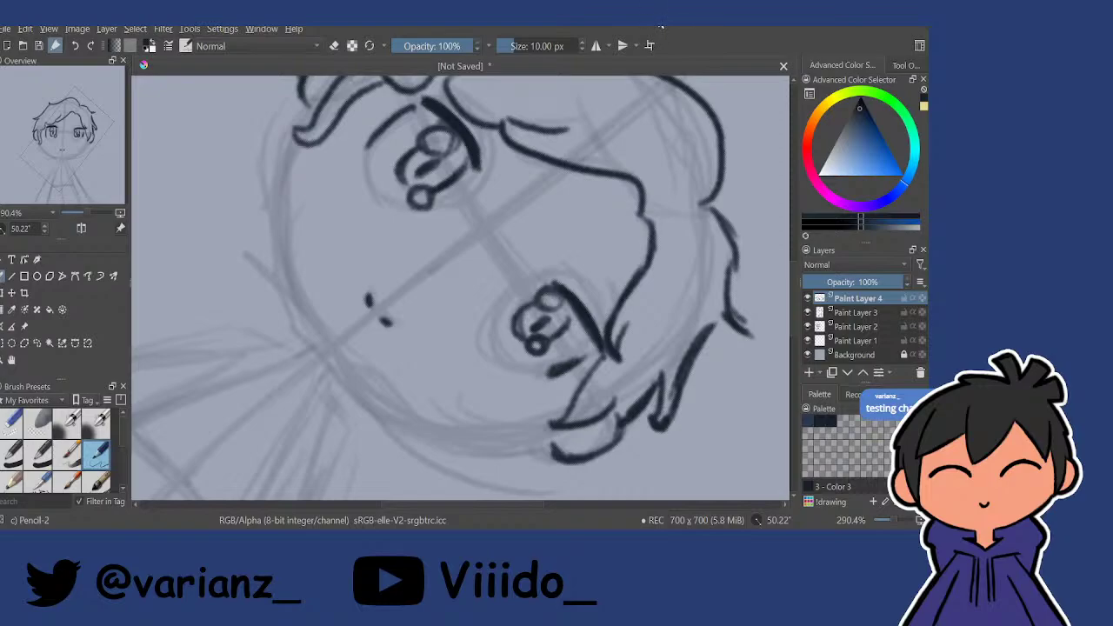
left_click_drag(310, 123, 285, 251)
left_click_drag(286, 201, 317, 327)
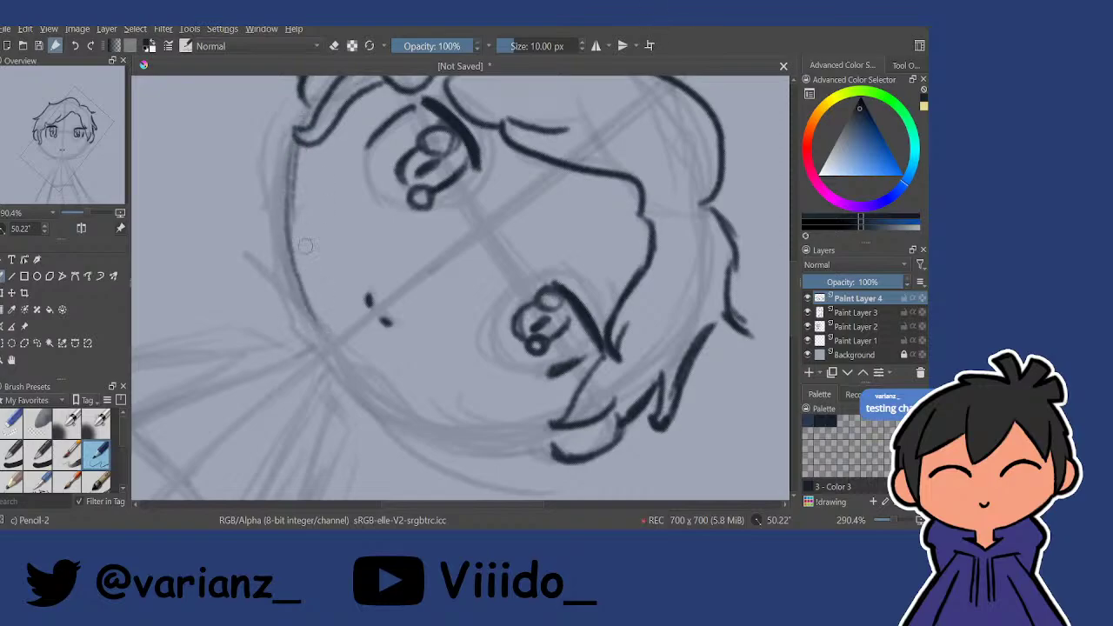
left_click_drag(294, 225, 350, 371)
mouse_move(311, 294)
left_mouse_down()
mouse_move(374, 390)
mouse_move(420, 420)
left_mouse_up()
mouse_move(348, 366)
left_mouse_down()
mouse_move(431, 423)
mouse_move(373, 386)
mouse_move(484, 407)
left_mouse_up()
left_click_drag(410, 404, 510, 409)
left_click_drag(376, 395, 452, 408)
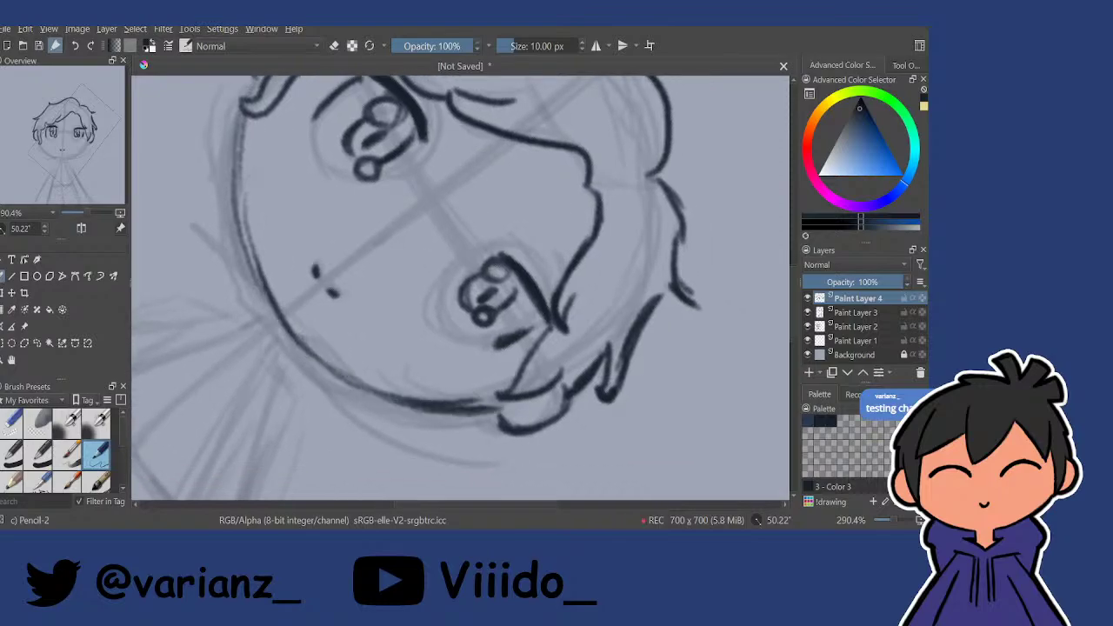
Darken the face's left jaw contour from the sidelock to the chin and erase the rough edge along its inner side.
left_click_drag(344, 377, 410, 404)
mouse_move(324, 370)
left_mouse_down()
mouse_move(352, 382)
mouse_move(311, 358)
left_mouse_up()
left_click_drag(290, 284, 277, 281)
left_click_drag(530, 185, 331, 162)
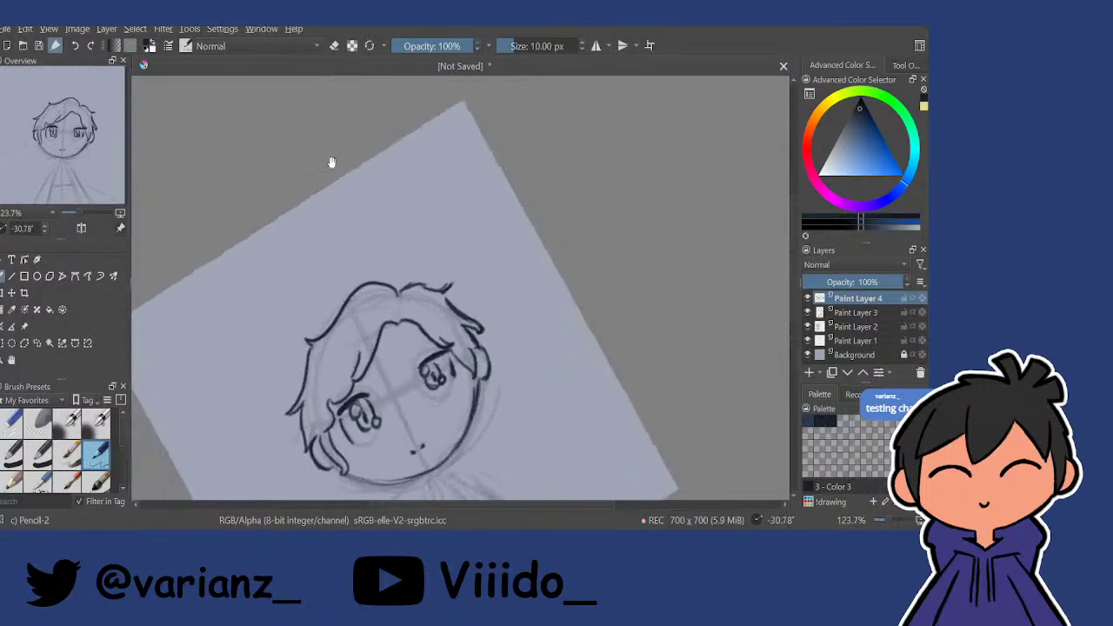
left_click_drag(367, 327, 523, 214)
mouse_move(474, 300)
left_mouse_down()
mouse_move(471, 333)
mouse_move(468, 280)
left_mouse_up()
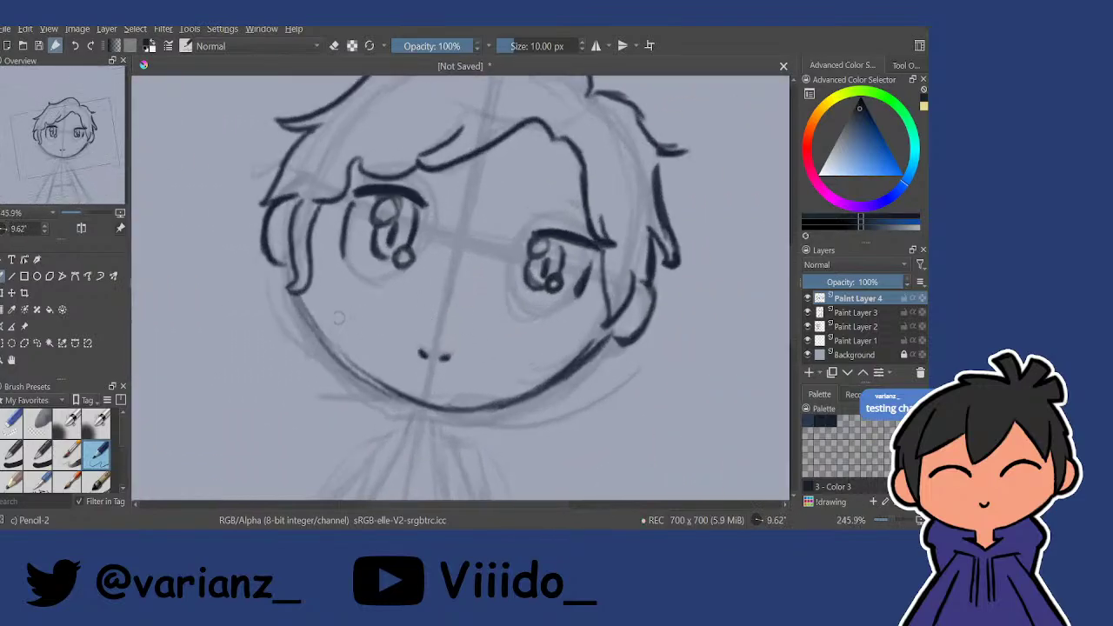
mouse_move(292, 280)
left_mouse_down()
mouse_move(304, 334)
mouse_move(431, 412)
mouse_move(405, 402)
mouse_move(466, 413)
left_mouse_up()
key("e")
mouse_move(348, 354)
left_mouse_down()
mouse_move(426, 401)
mouse_move(466, 406)
left_mouse_up()
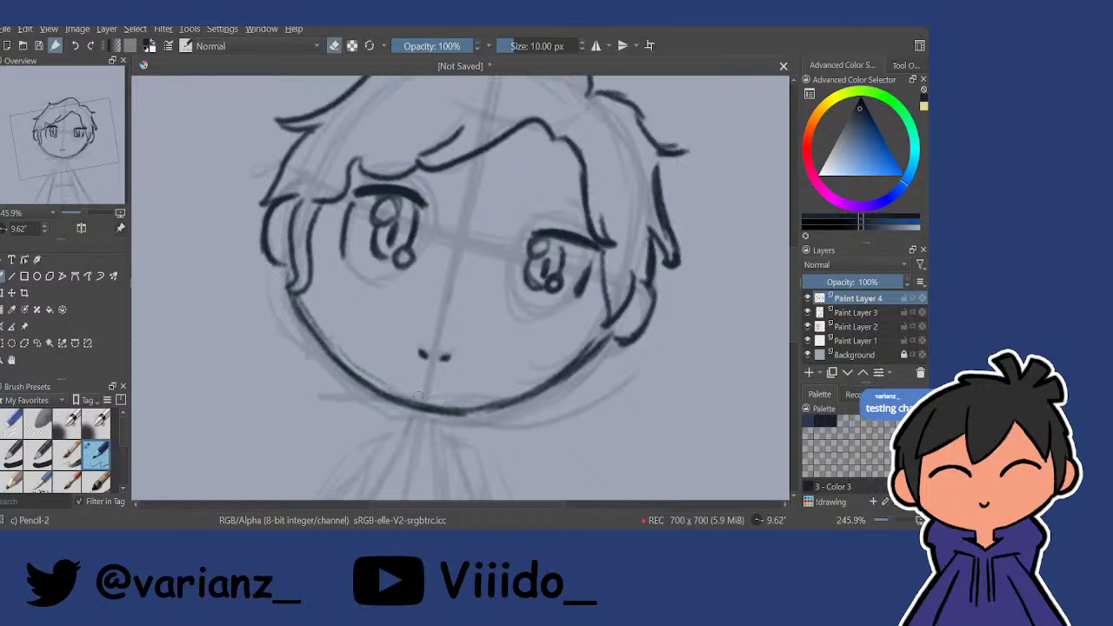
key("e")
Draw two short vertical neck lines under the centre of the chin.
left_click_drag(499, 310, 484, 239)
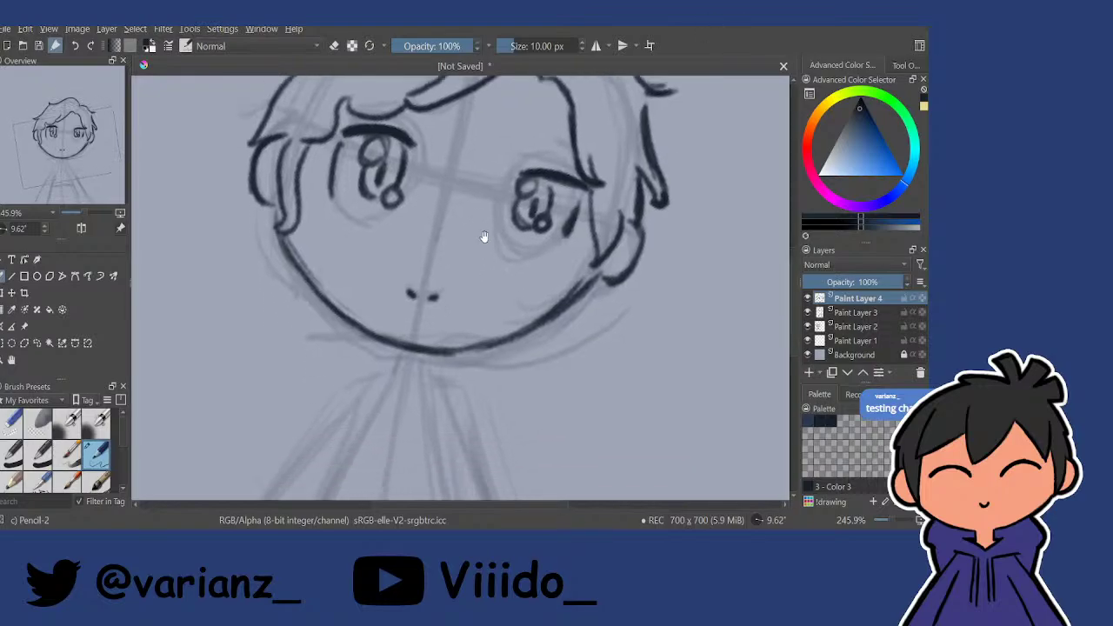
left_click_drag(561, 276, 538, 217)
left_click_drag(455, 348, 475, 285)
left_click_drag(475, 285, 481, 314)
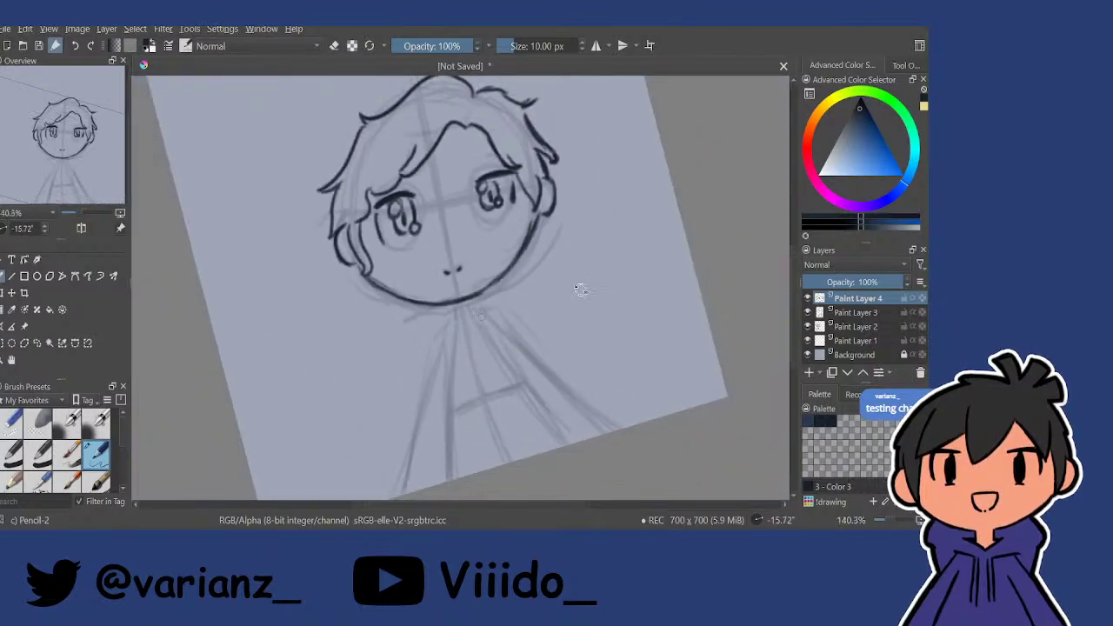
left_click_drag(581, 290, 439, 356)
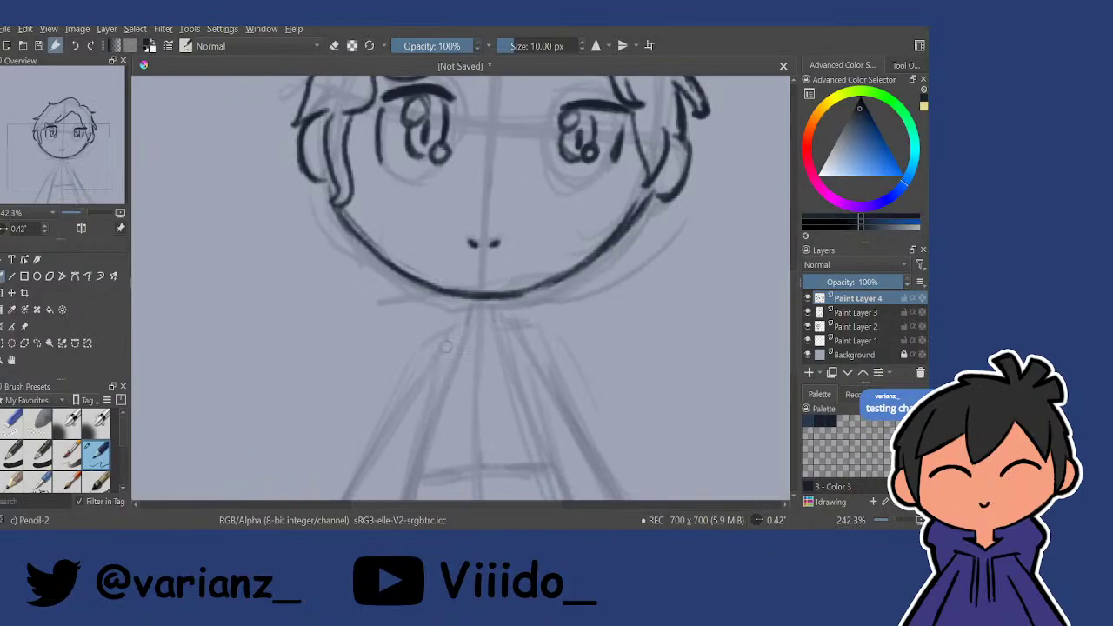
mouse_move(461, 298)
left_mouse_down()
mouse_move(464, 324)
mouse_move(500, 322)
left_mouse_up()
mouse_move(500, 304)
left_mouse_down()
mouse_move(507, 242)
mouse_move(460, 259)
mouse_move(444, 318)
mouse_move(430, 300)
left_mouse_up()
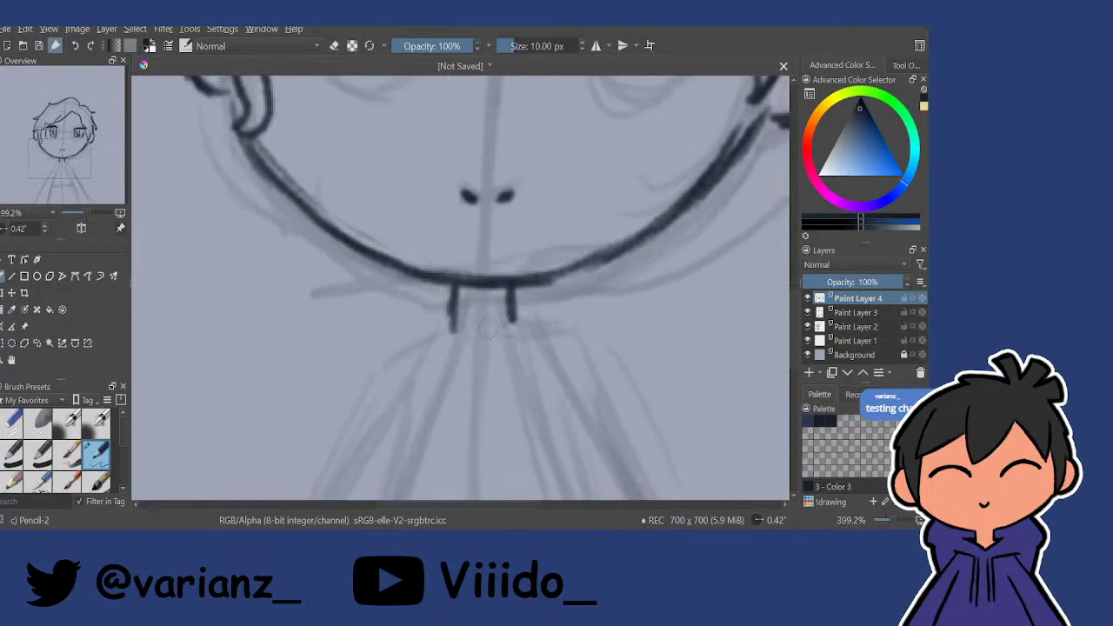
Draw a V-shaped collar with a small zipper ring at its centre and a short line running out to each side.
left_click_drag(480, 327, 480, 329)
mouse_move(475, 300)
left_mouse_down()
mouse_move(417, 266)
mouse_move(450, 285)
mouse_move(523, 267)
mouse_move(509, 275)
left_mouse_up()
mouse_move(449, 315)
left_mouse_down()
mouse_move(472, 293)
mouse_move(473, 190)
left_mouse_up()
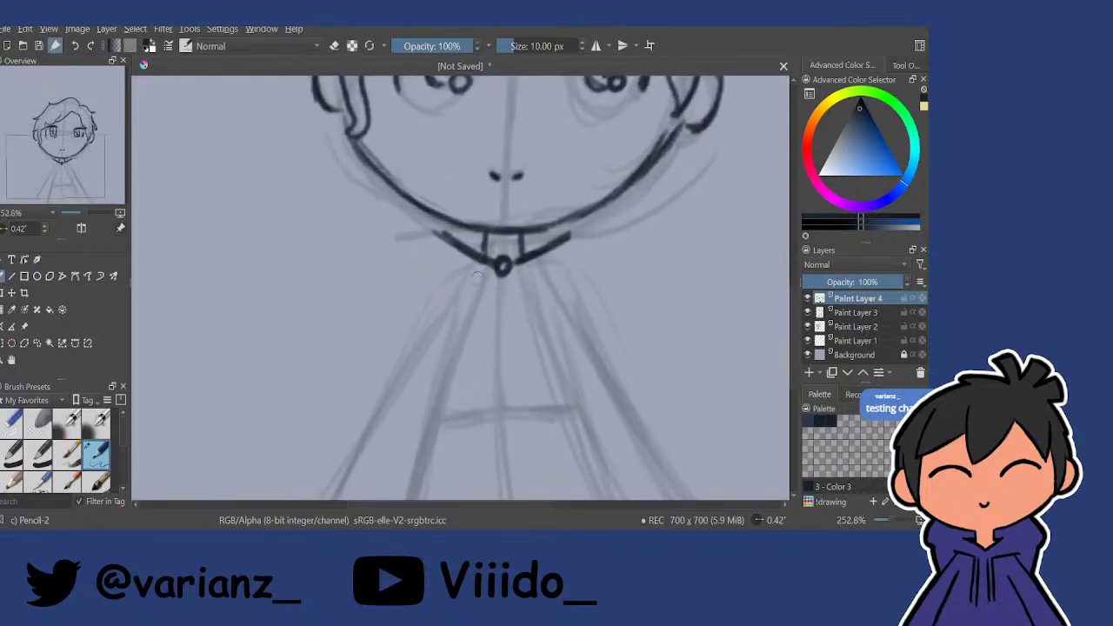
left_click_drag(491, 275, 432, 288)
mouse_move(520, 272)
left_mouse_down()
mouse_move(577, 272)
mouse_move(530, 272)
left_mouse_up()
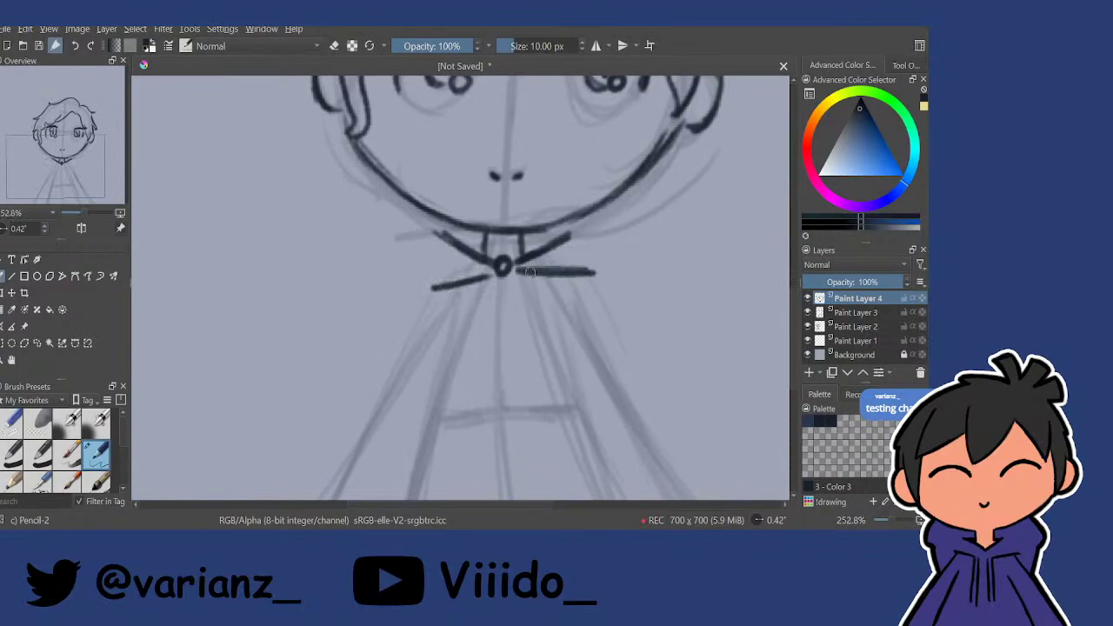
Draw the zipper pull below the ring and a centre line down the hoodie to the canvas's lower edge.
scroll(522, 229, "down", 2)
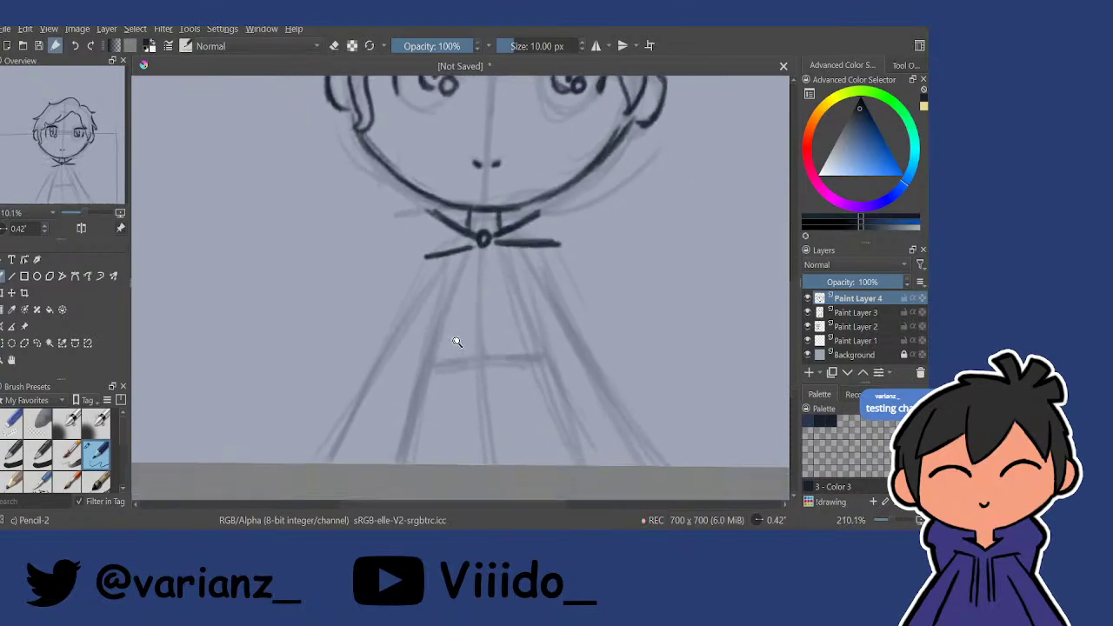
scroll(457, 342, "down", 1)
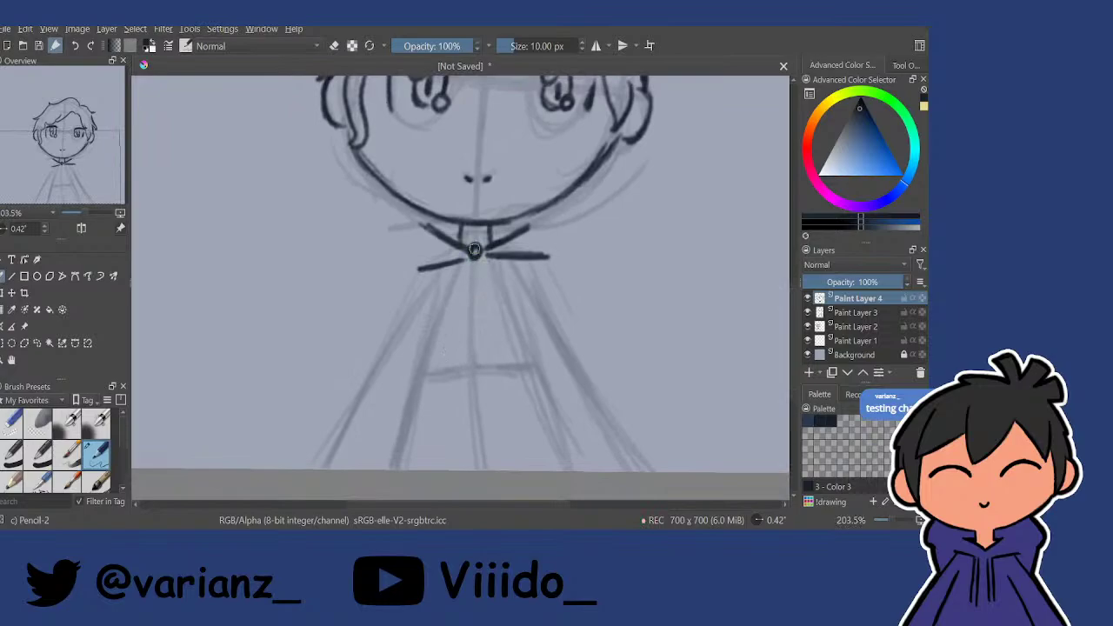
left_click_drag(474, 250, 479, 389)
scroll(478, 252, "down", 3)
scroll(474, 322, "up", 2)
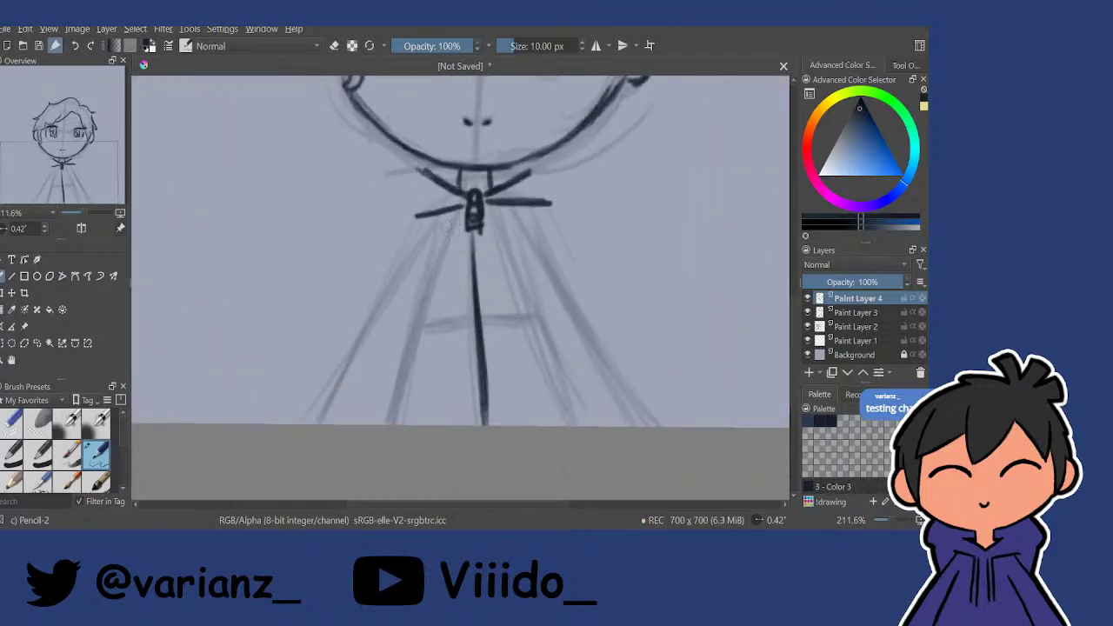
Draw the inner torso lines on both sides of the zipper, flaring outward toward the canvas's lower edge.
mouse_move(428, 280)
left_mouse_down()
mouse_move(426, 252)
mouse_move(418, 329)
mouse_move(420, 306)
left_mouse_up()
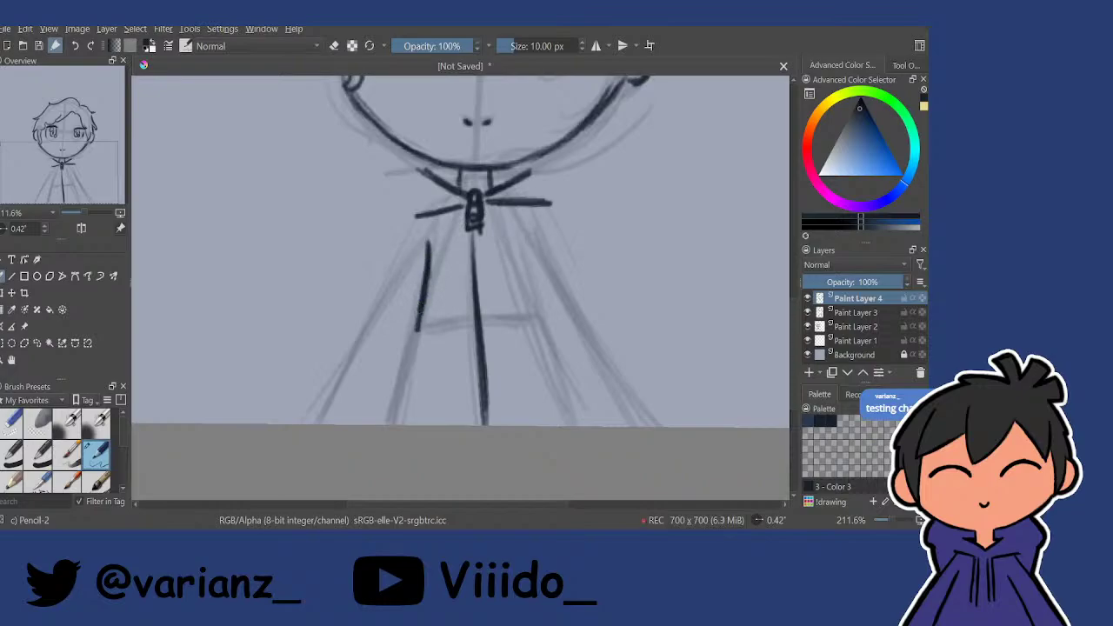
left_click_drag(531, 233, 539, 315)
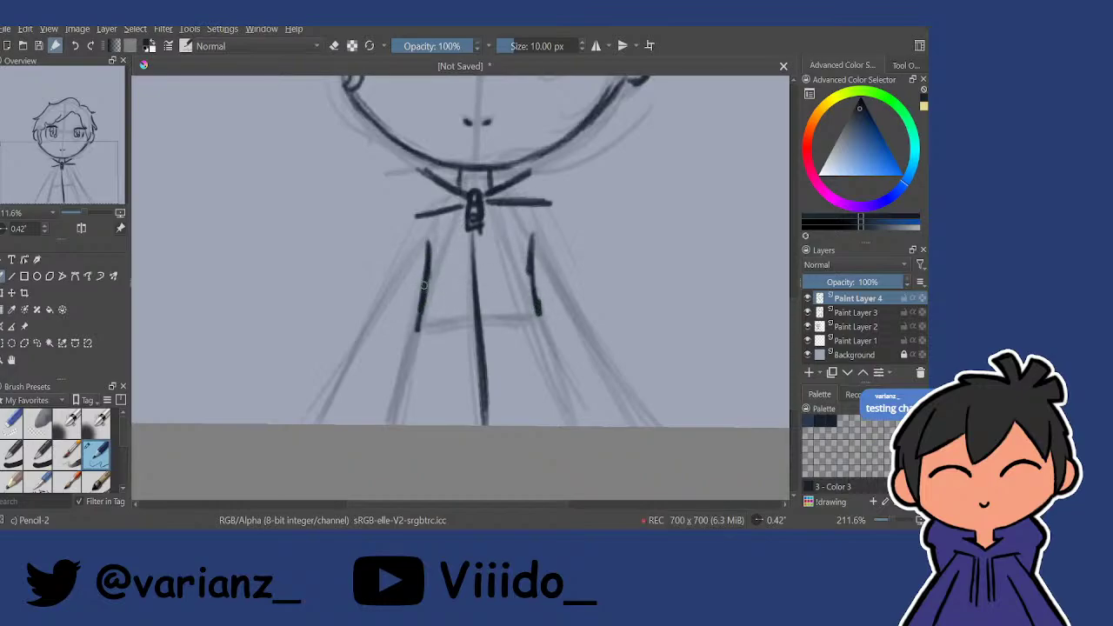
left_click_drag(424, 303, 415, 334)
scroll(427, 286, "down", 1)
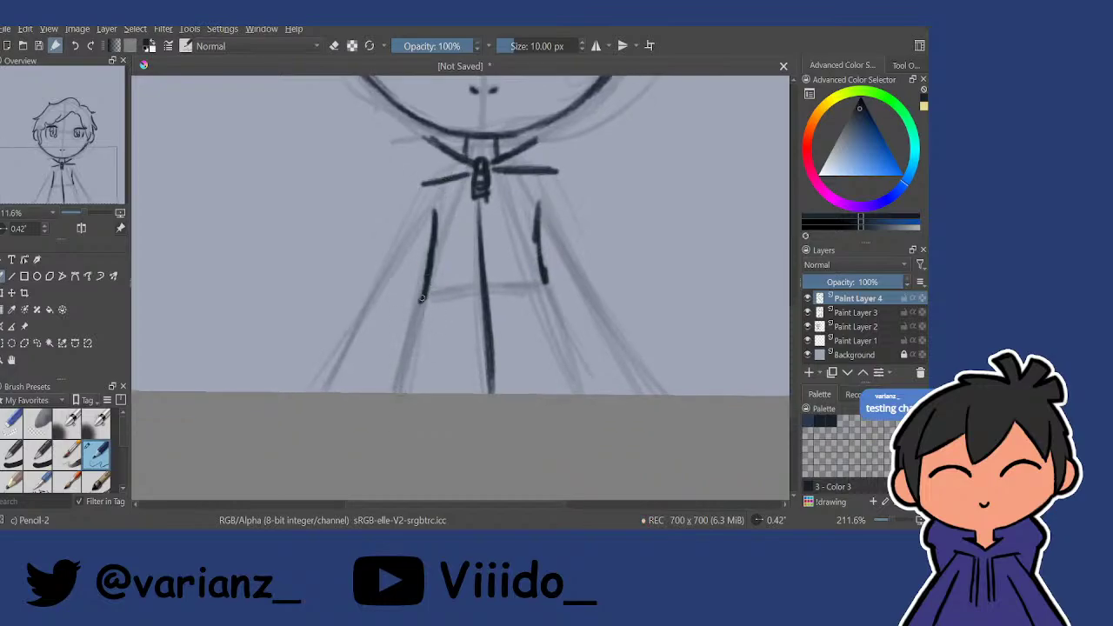
left_click_drag(422, 298, 392, 391)
mouse_move(548, 282)
left_mouse_down()
mouse_move(593, 393)
mouse_move(586, 367)
left_mouse_up()
Outline the hood on both sides of the neck, with short fold marks under the jaw and outer edges down to the shoulders.
scroll(459, 310, "up", 4)
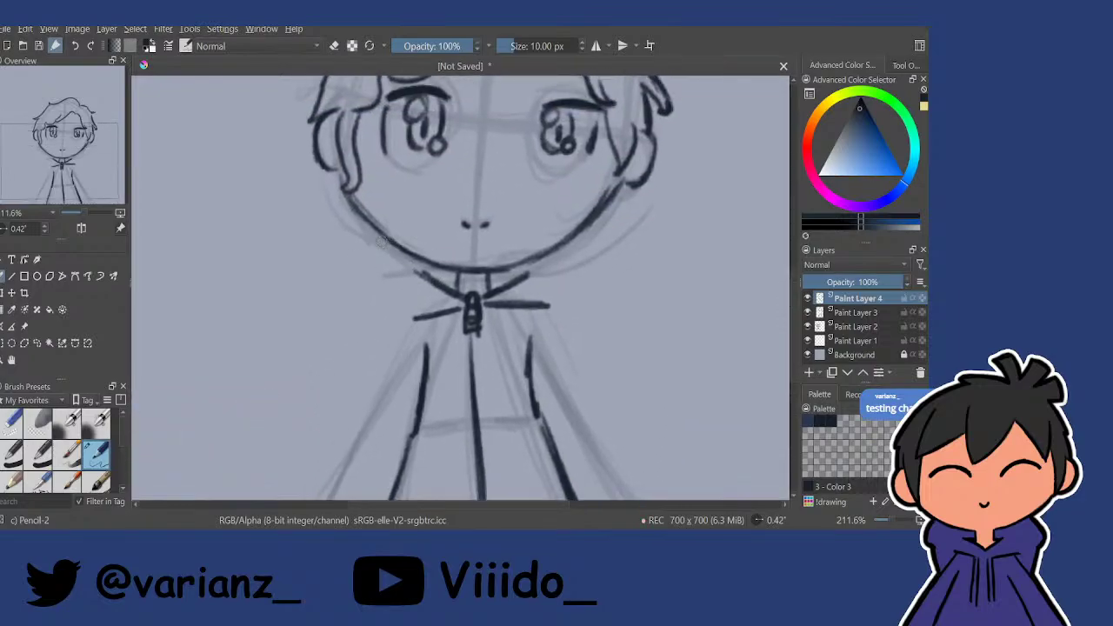
left_click_drag(367, 219, 352, 241)
left_click_drag(602, 221, 617, 230)
left_click_drag(361, 249, 401, 265)
left_click_drag(576, 254, 598, 240)
left_click_drag(348, 254, 373, 323)
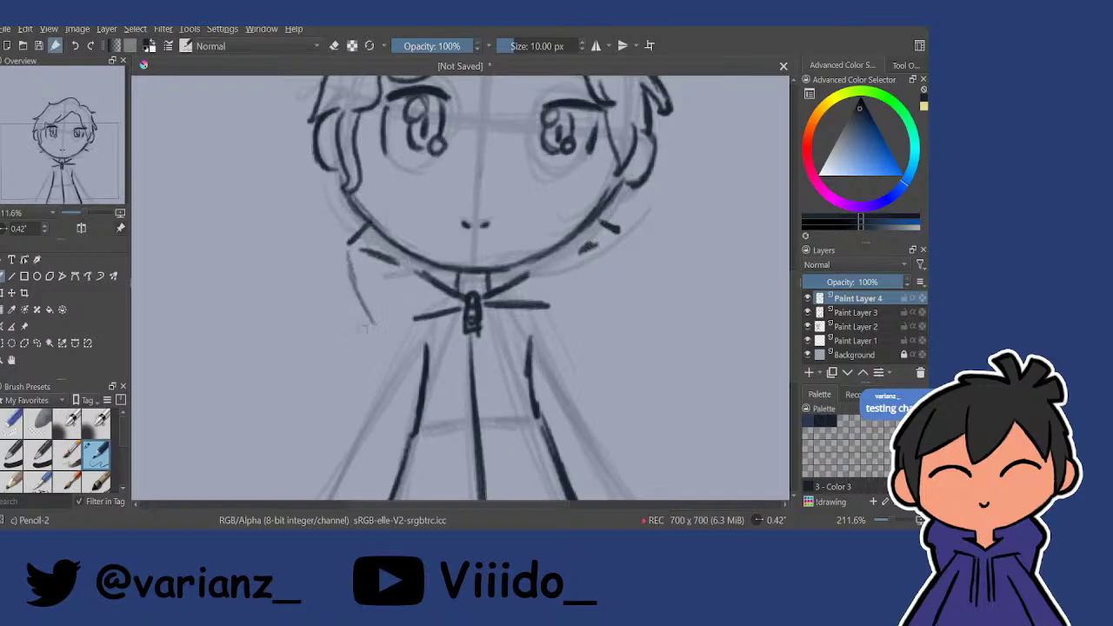
mouse_move(345, 264)
left_mouse_down()
mouse_move(341, 294)
mouse_move(388, 358)
left_mouse_up()
mouse_move(619, 238)
left_mouse_down()
mouse_move(626, 254)
mouse_move(598, 324)
left_mouse_up()
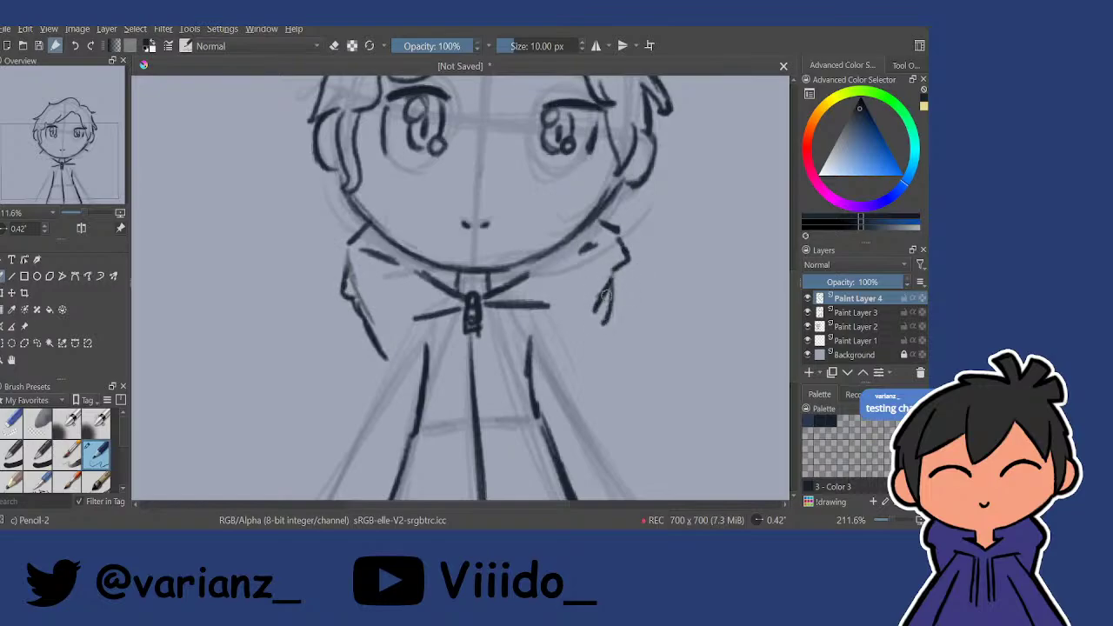
Draw the left sleeve's outer line slanting from the hood down to the canvas's lower edge, replacing the first attempt.
left_click_drag(375, 328, 335, 472)
scroll(381, 325, "down", 2)
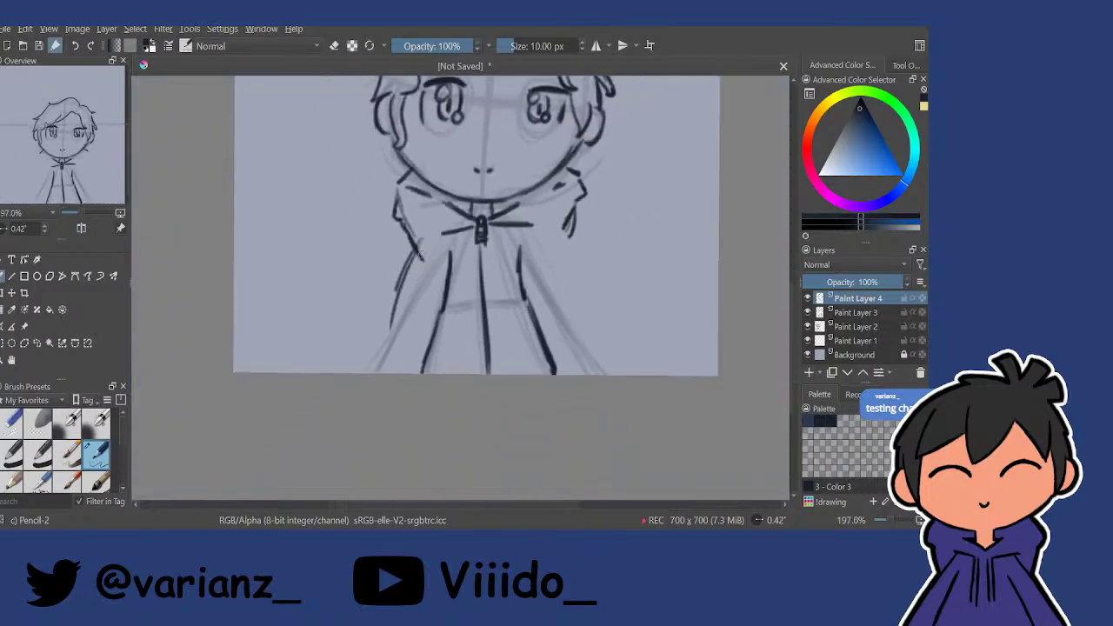
key("ctrl+z")
left_click_drag(422, 243, 369, 359)
left_click_drag(416, 249, 371, 333)
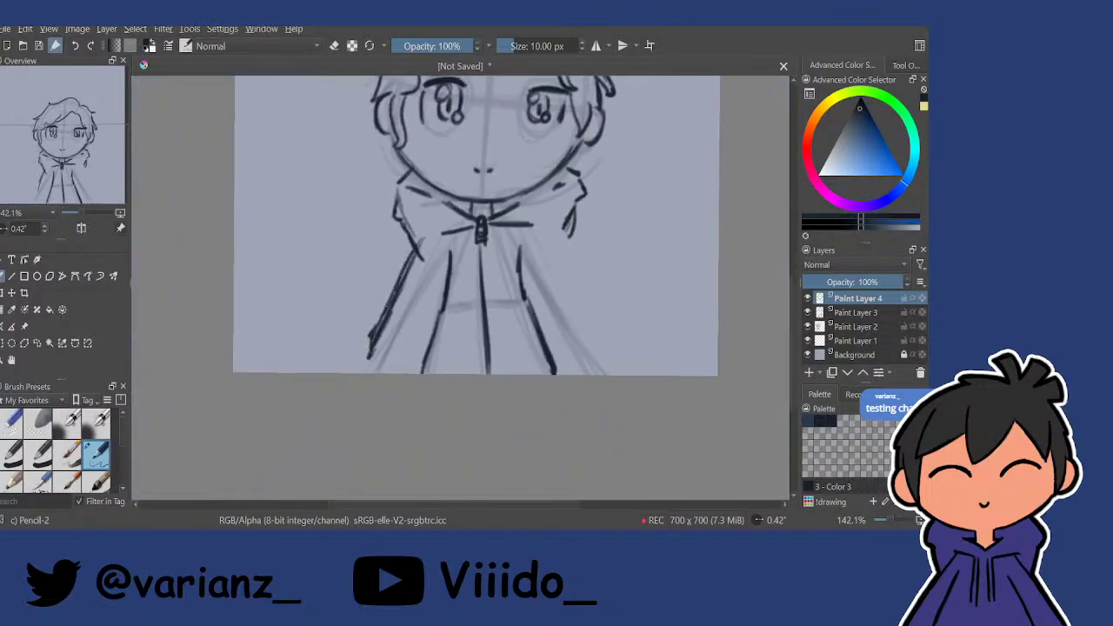
left_click_drag(400, 266, 362, 374)
Rework the hood's right edge and draw the right sleeve's outer line to the canvas's lower edge, erasing rough marks along it.
mouse_move(558, 224)
left_mouse_down()
mouse_move(592, 281)
mouse_move(581, 291)
left_mouse_up()
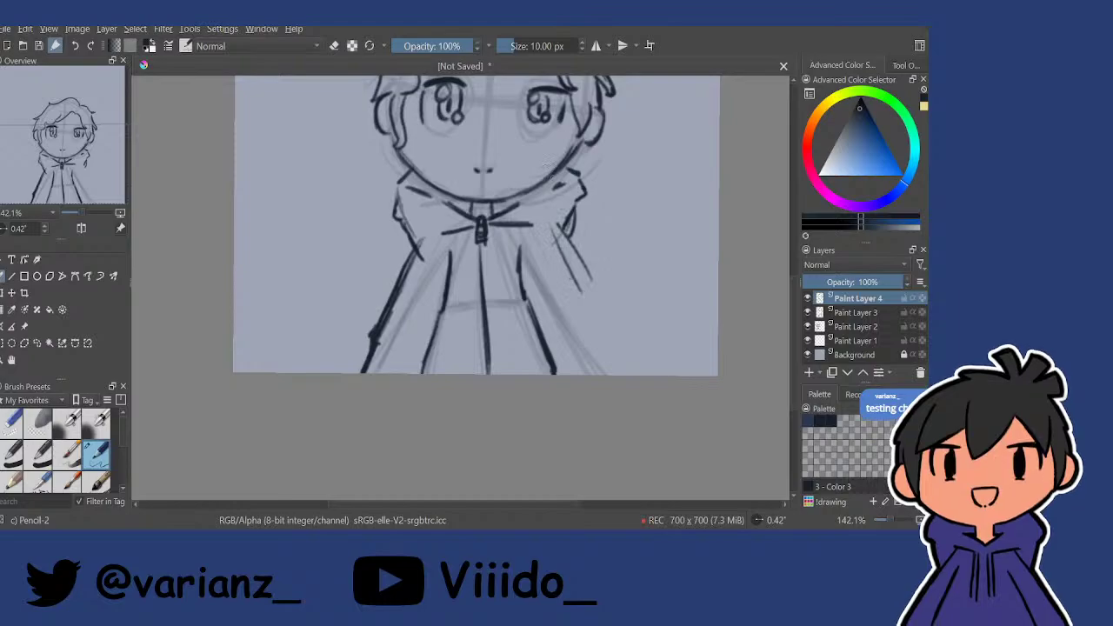
mouse_move(562, 178)
left_mouse_down()
mouse_move(576, 169)
mouse_move(557, 260)
mouse_move(586, 195)
mouse_move(567, 218)
mouse_move(580, 309)
left_mouse_up()
key("e")
key("e")
left_click_drag(547, 253, 621, 369)
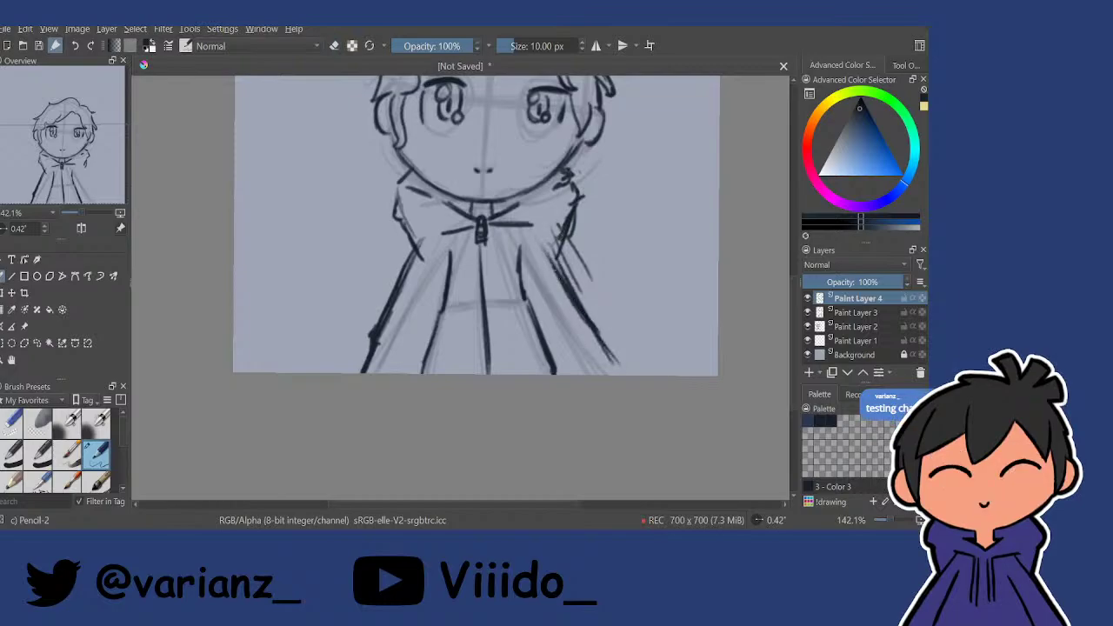
left_click_drag(546, 245, 620, 362)
left_click_drag(590, 304, 625, 373)
key("e")
left_click_drag(548, 253, 602, 353)
left_click_drag(550, 256, 608, 360)
key("e")
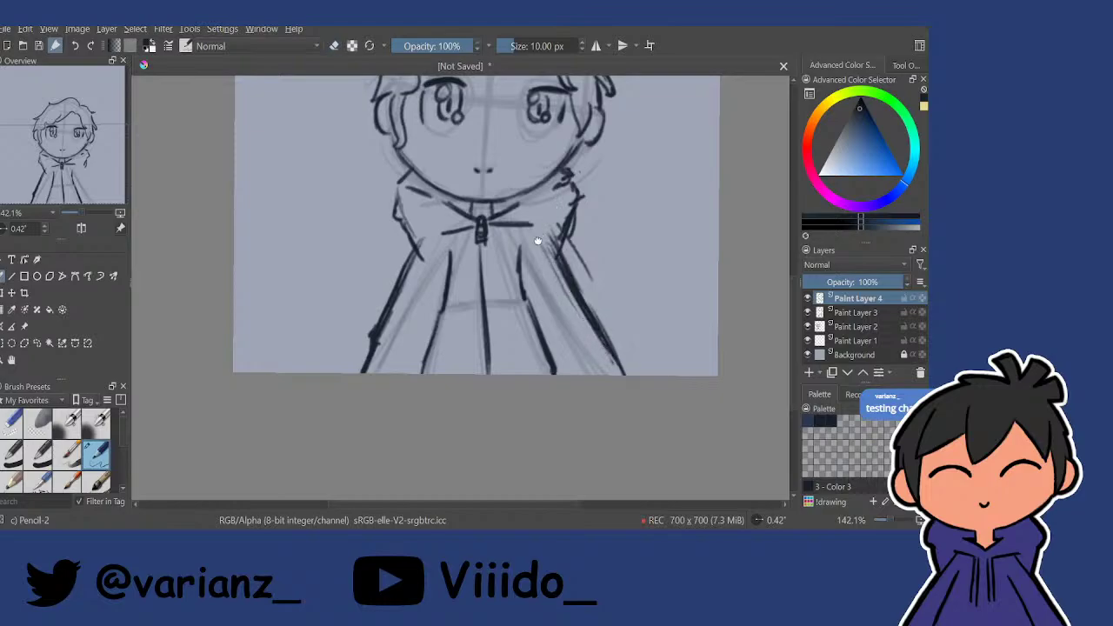
Thicken the upper part of the right inner torso line and add a short nose line between the eyes.
left_click_drag(538, 240, 527, 264)
left_click_drag(526, 264, 531, 332)
left_click_drag(524, 285, 528, 343)
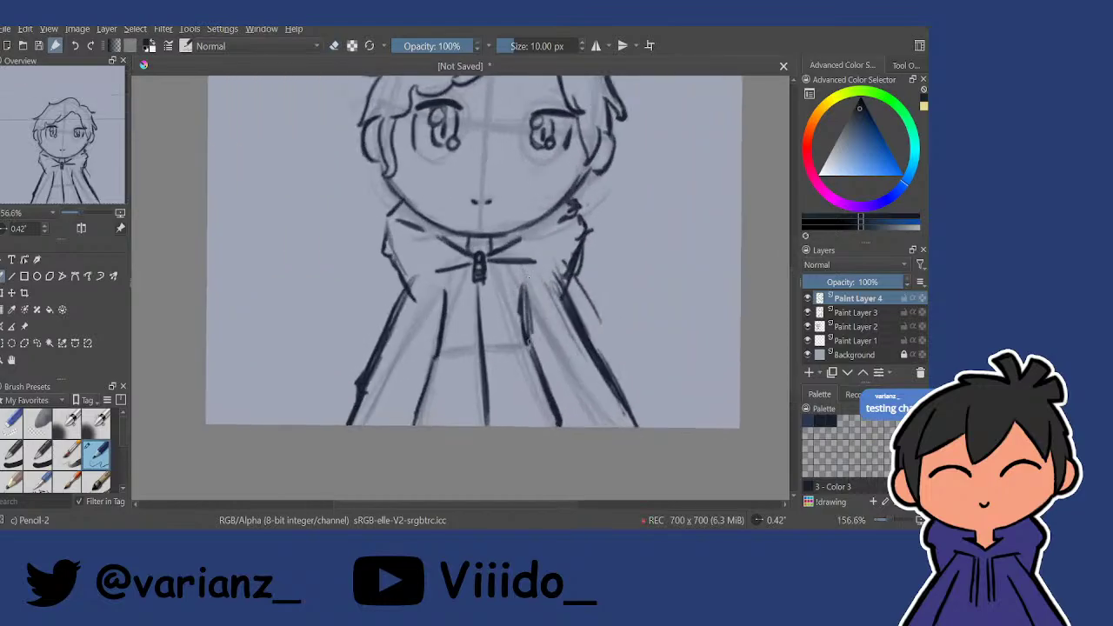
scroll(522, 261, "down", 4)
scroll(534, 286, "up", 2)
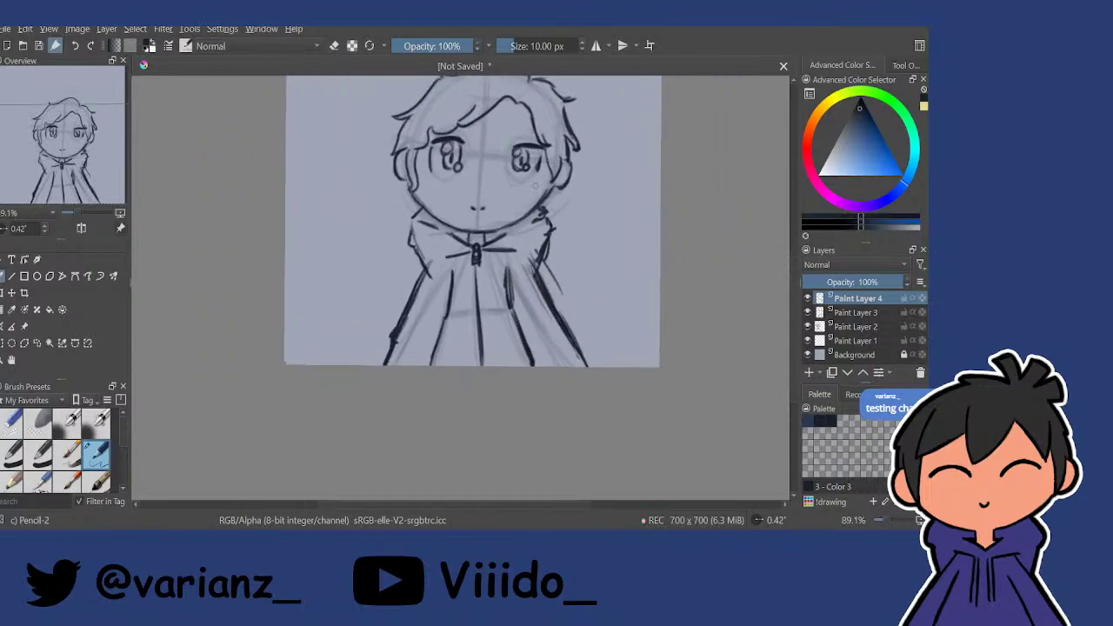
scroll(474, 252, "up", 3)
scroll(474, 253, "down", 2)
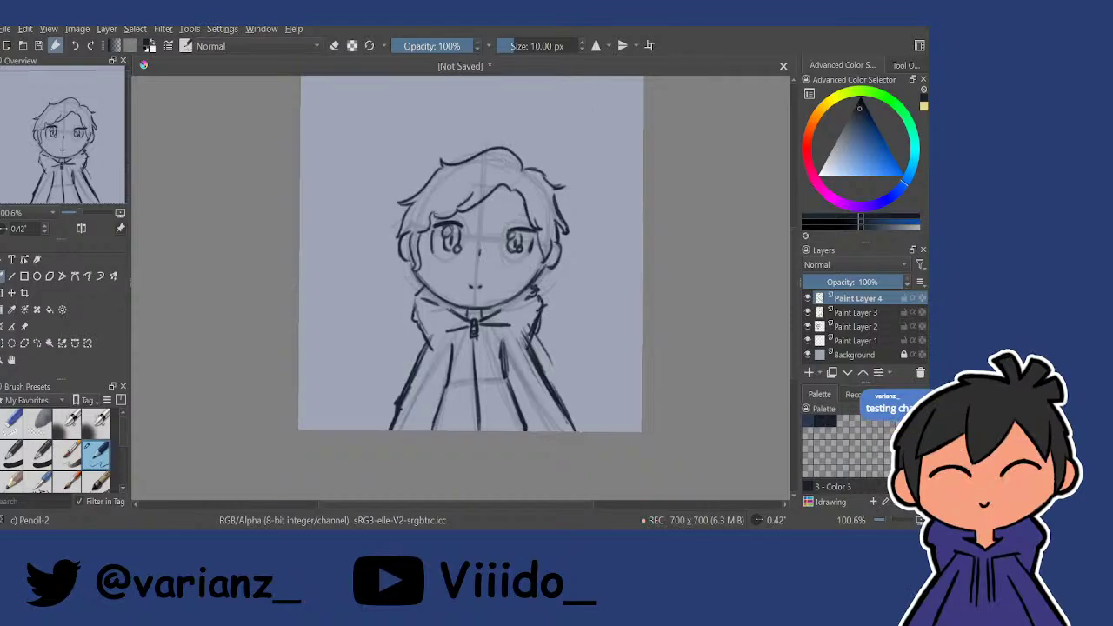
left_click_drag(452, 352, 409, 216)
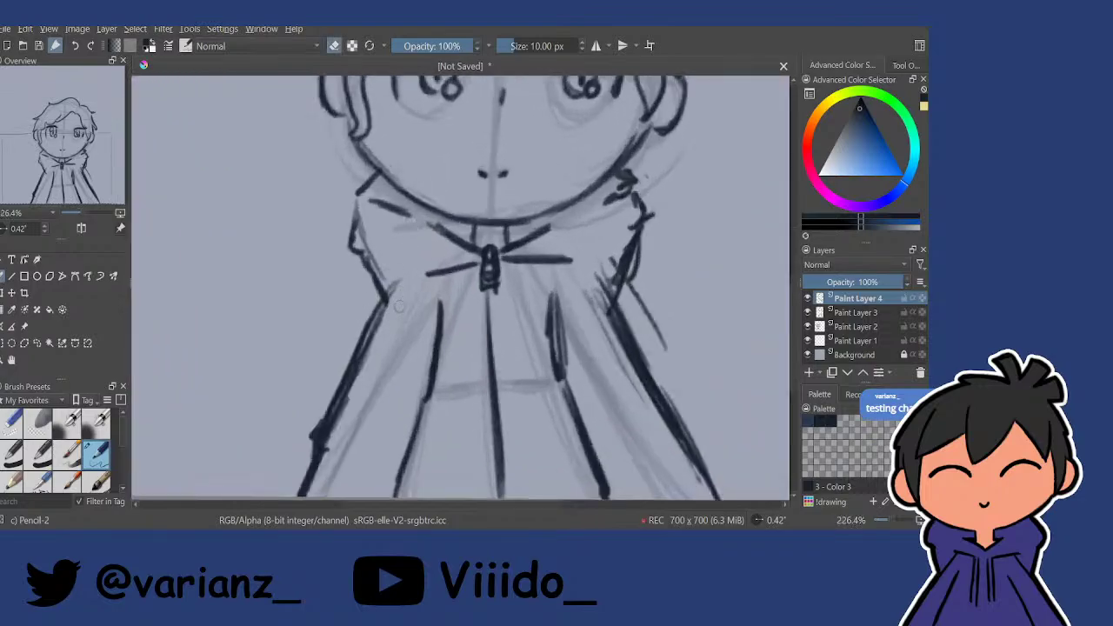
scroll(395, 285, "down", 3)
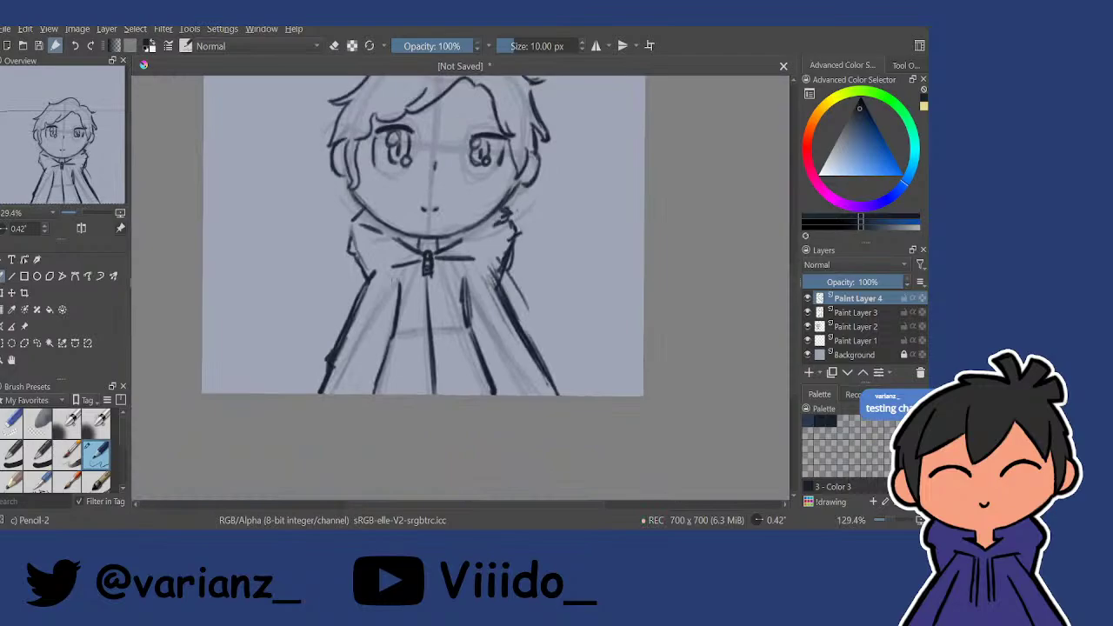
left_click_drag(450, 245, 437, 403)
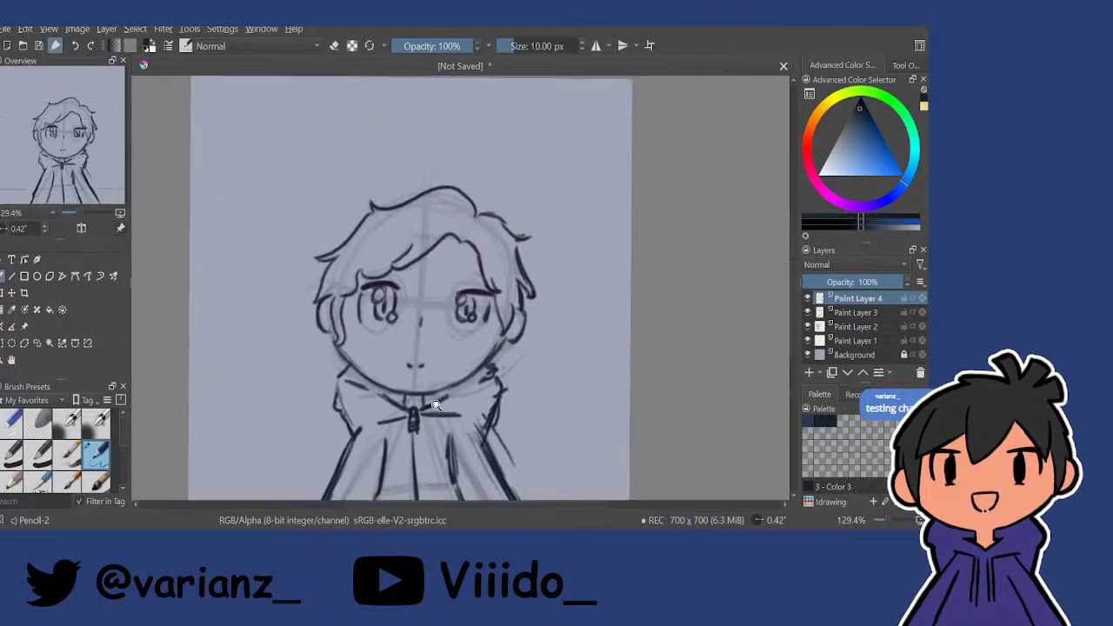
mouse_move(399, 281)
left_mouse_down()
mouse_move(422, 275)
mouse_move(397, 324)
left_mouse_up()
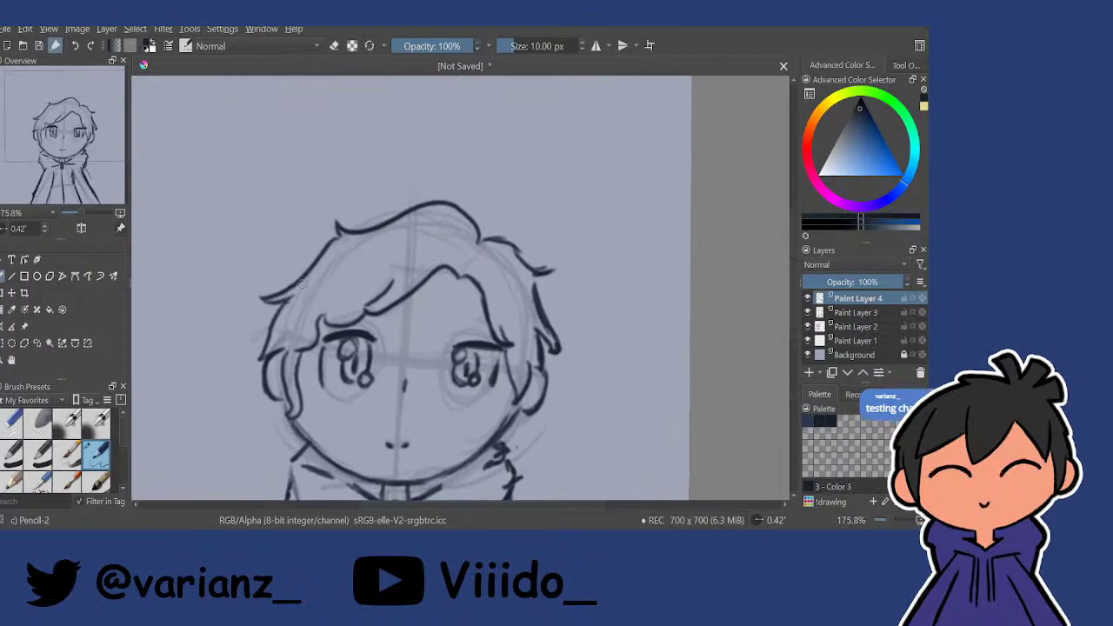
left_click_drag(234, 276, 574, 328)
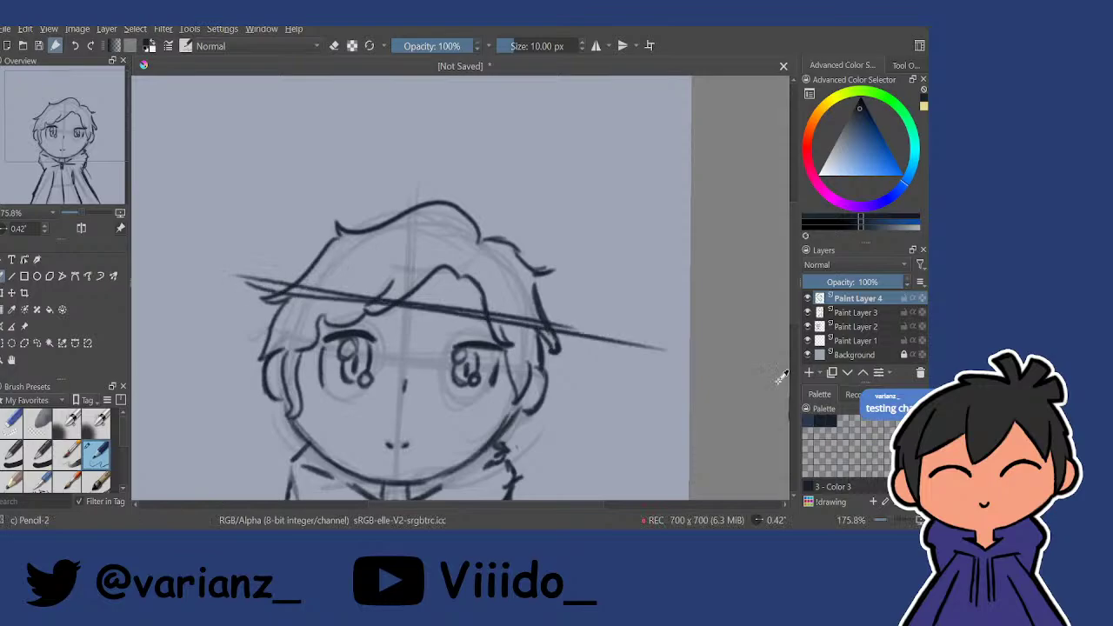
key("ctrl+z")
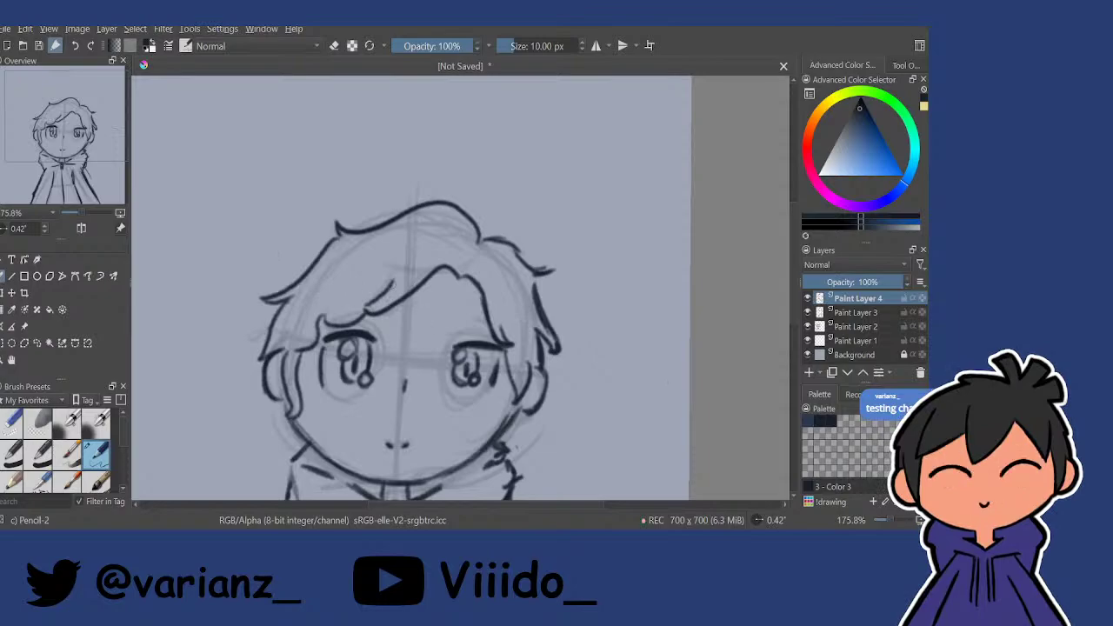
left_click_drag(224, 398, 631, 194)
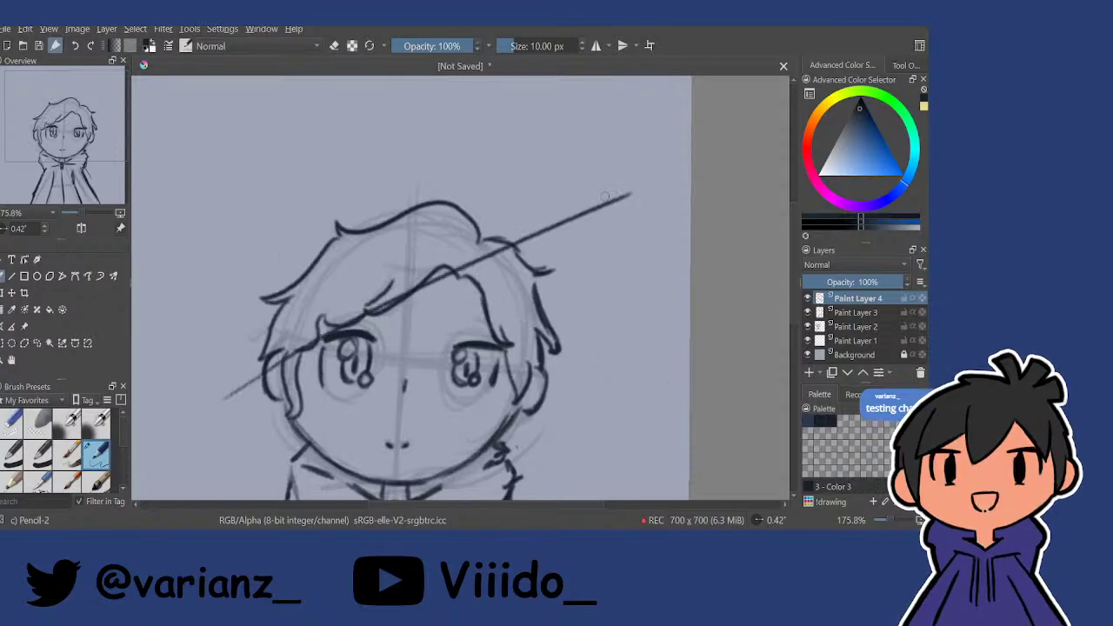
left_click_drag(224, 398, 666, 197)
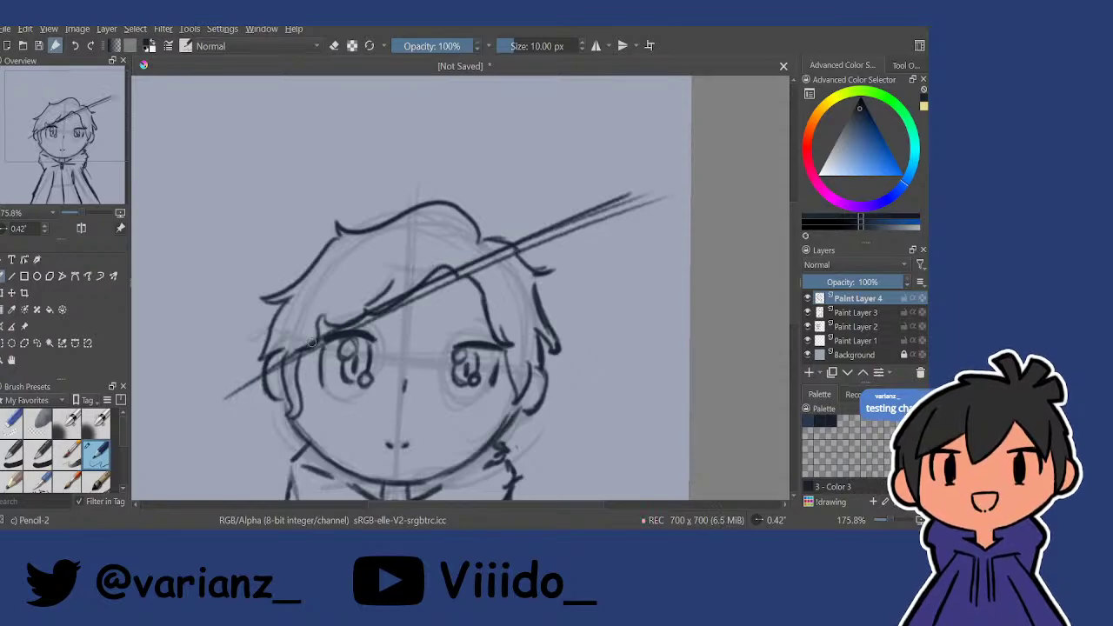
key("ctrl+z")
key("ctrl+z")
left_click_drag(266, 230, 631, 459)
key("ctrl+z")
left_click_drag(309, 244, 652, 454)
key("ctrl+z")
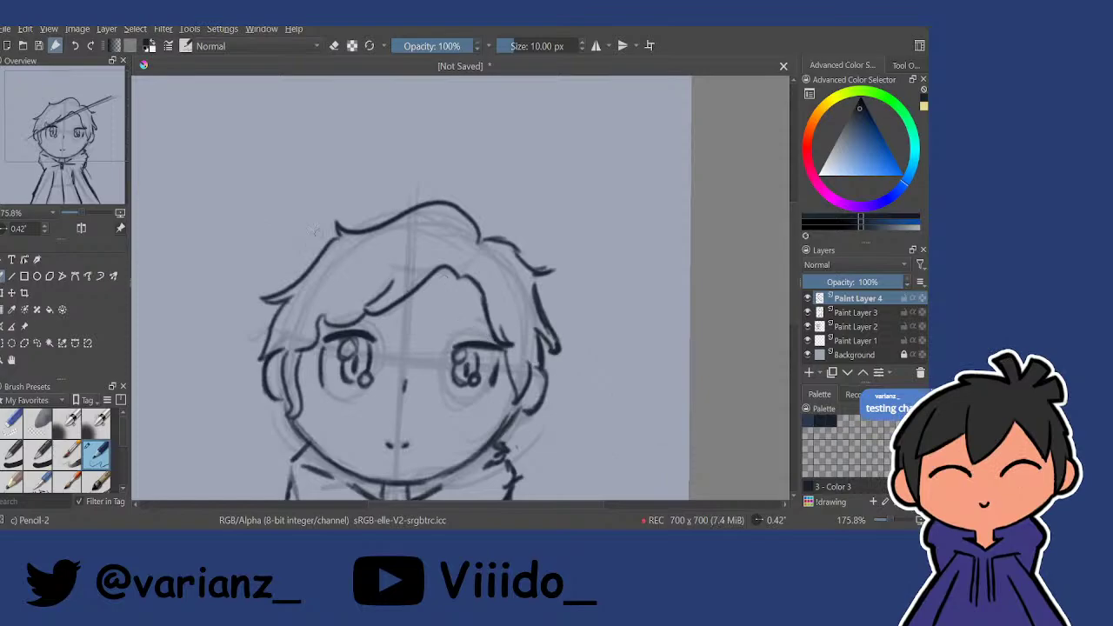
left_click_drag(284, 245, 656, 421)
key("ctrl+z")
left_click_drag(264, 371, 627, 217)
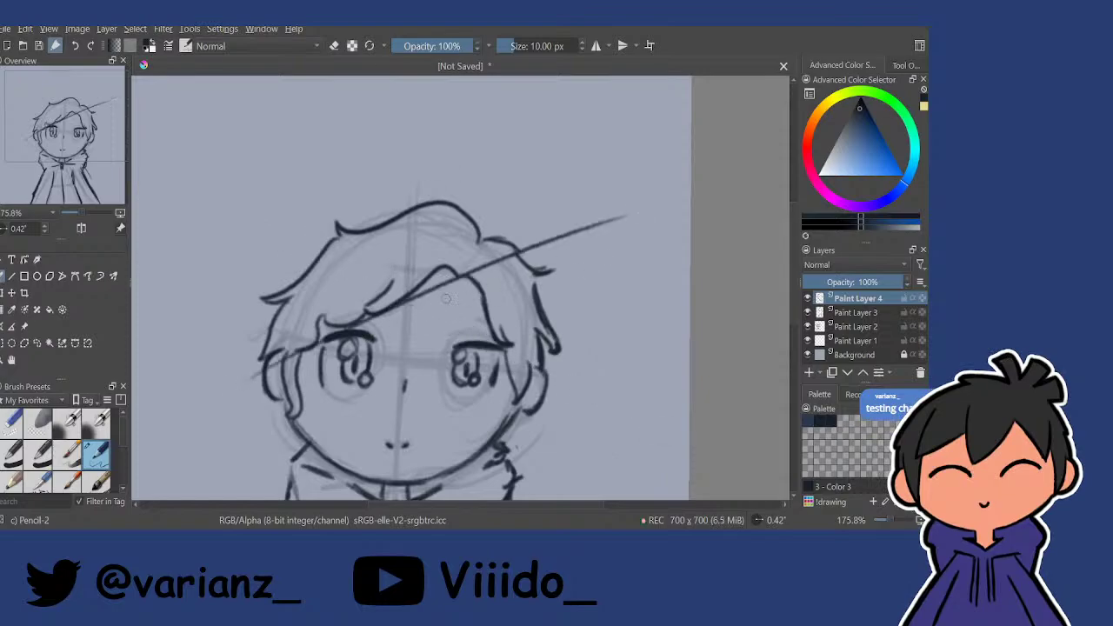
key("ctrl+z")
mouse_move(254, 372)
left_mouse_down()
mouse_move(423, 277)
mouse_move(663, 184)
left_mouse_up()
key("ctrl+z")
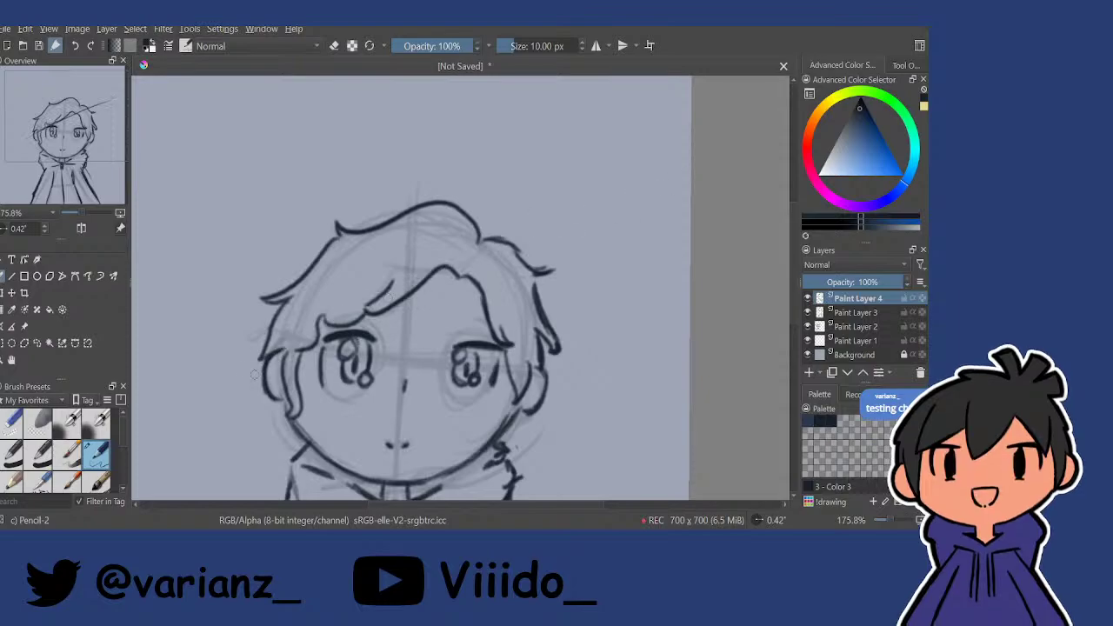
Sketch a slanted hat brim line across the forehead and rough in the hat's crown with its left side, top edge and right slope.
left_click_drag(254, 374, 661, 180)
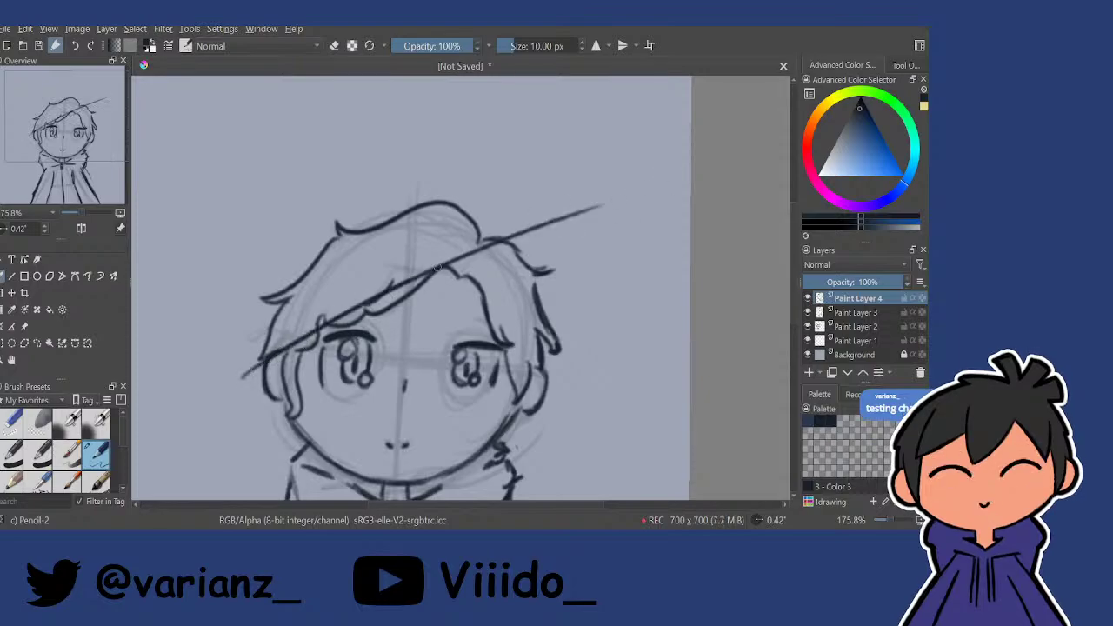
mouse_move(257, 255)
left_mouse_down()
mouse_move(261, 362)
mouse_move(414, 170)
left_mouse_up()
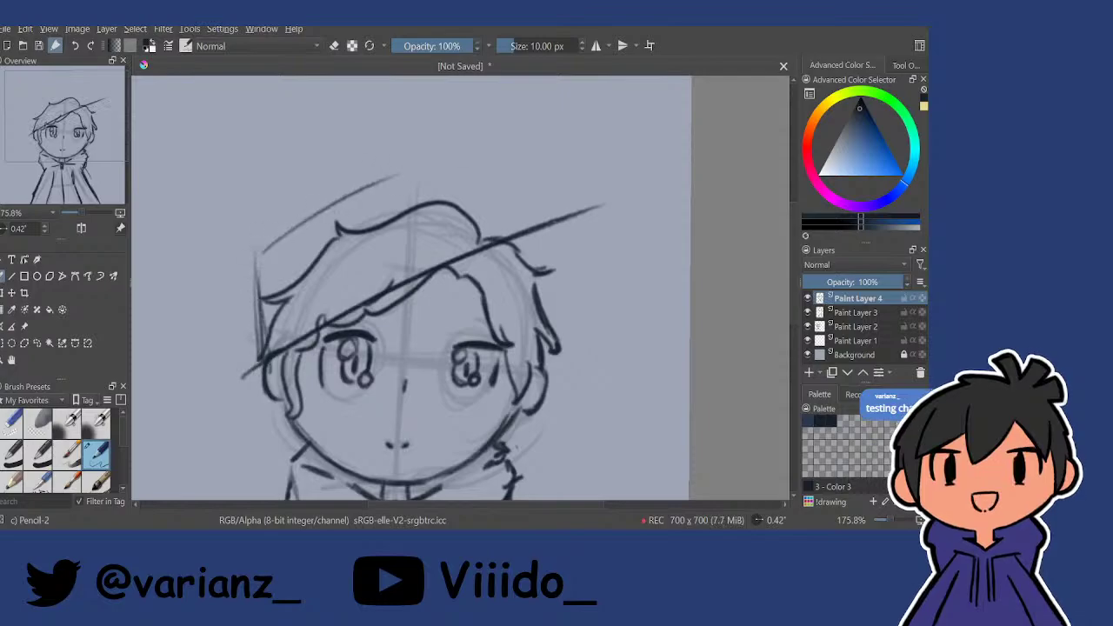
mouse_move(339, 200)
left_mouse_down()
mouse_move(463, 157)
mouse_move(523, 222)
left_mouse_up()
left_click_drag(472, 182, 525, 228)
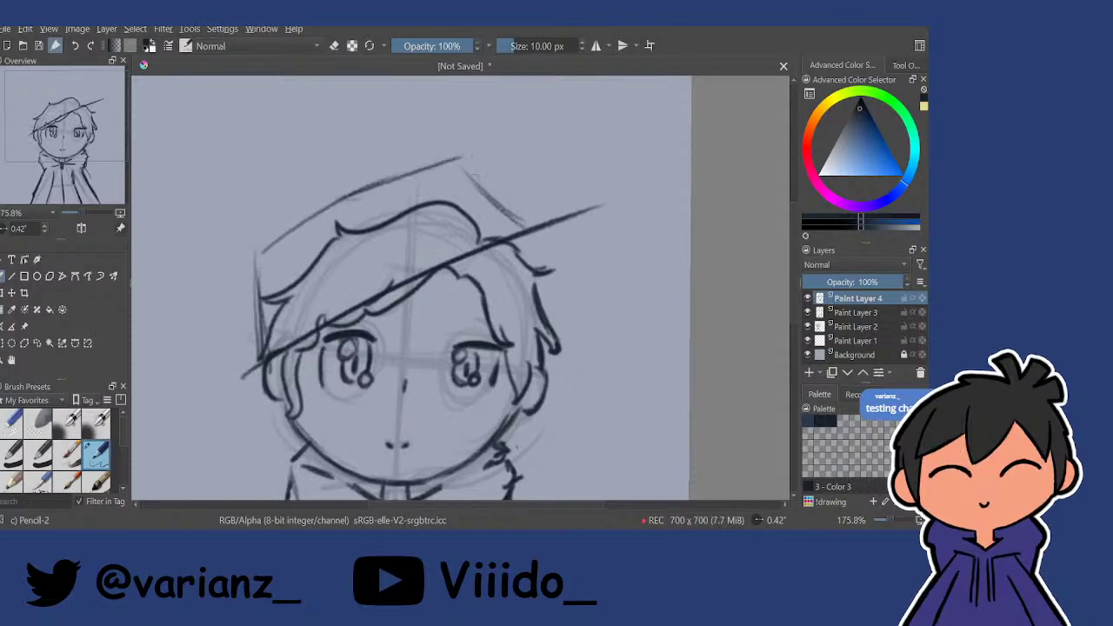
Strengthen the rough hat's top edge and darken the brim line toward its right end.
left_click_drag(318, 221, 437, 169)
mouse_move(273, 247)
left_mouse_down()
mouse_move(406, 178)
mouse_move(327, 210)
left_mouse_up()
mouse_move(255, 260)
left_mouse_down()
mouse_move(259, 349)
mouse_move(604, 207)
left_mouse_up()
key("e")
key("e")
left_click_drag(504, 272, 542, 237)
left_click_drag(561, 205, 556, 278)
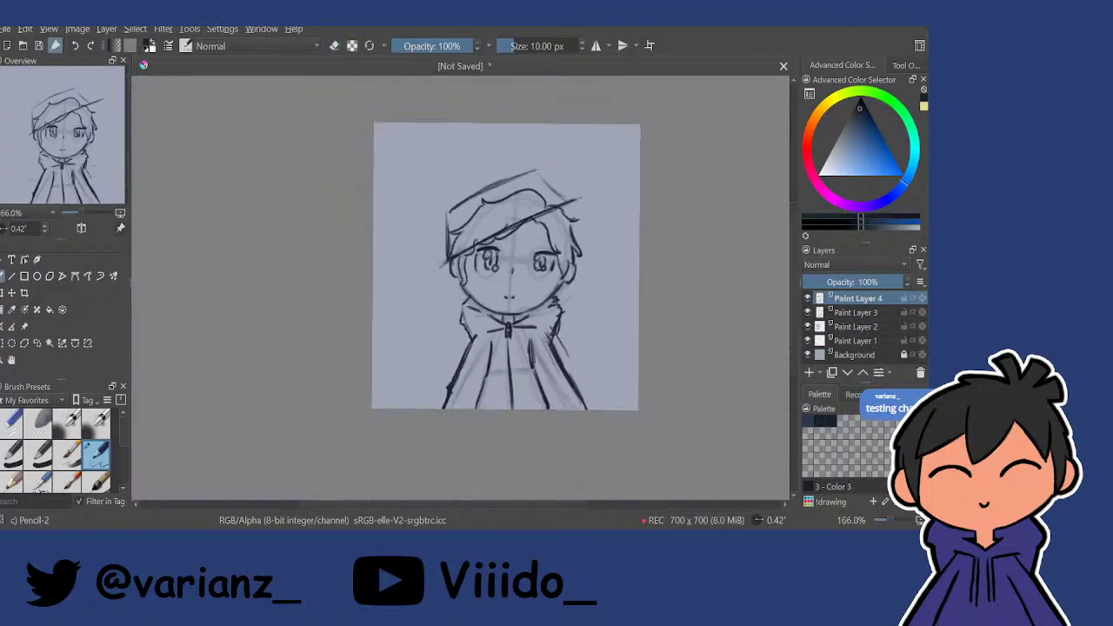
mouse_move(467, 272)
left_mouse_down()
mouse_move(448, 297)
mouse_move(447, 261)
left_mouse_up()
scroll(556, 270, "up", 3)
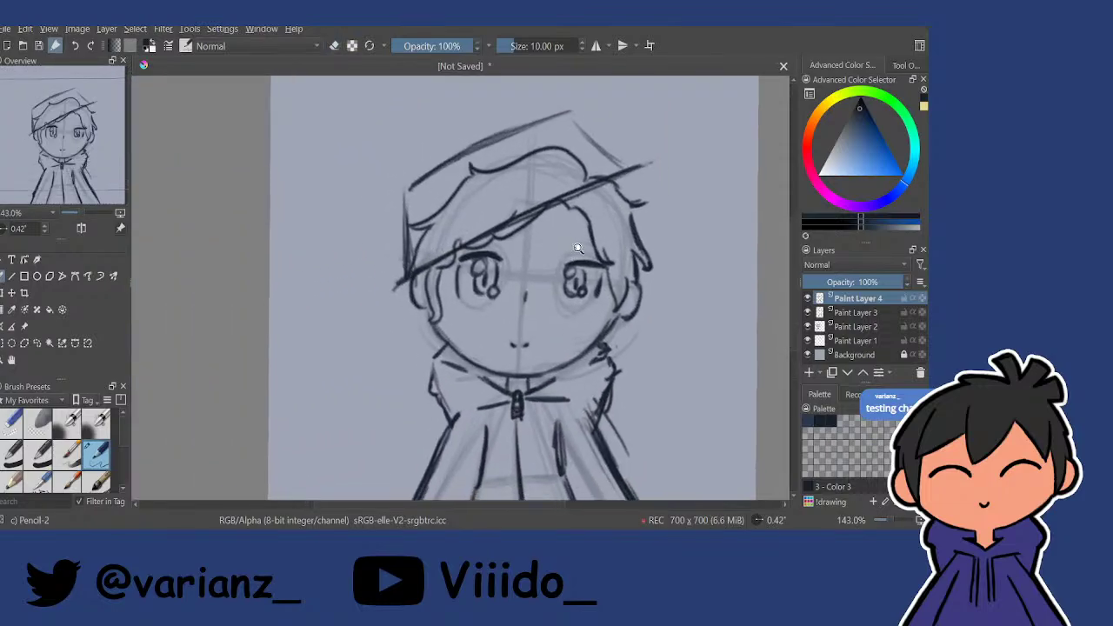
left_click_drag(492, 308, 477, 335)
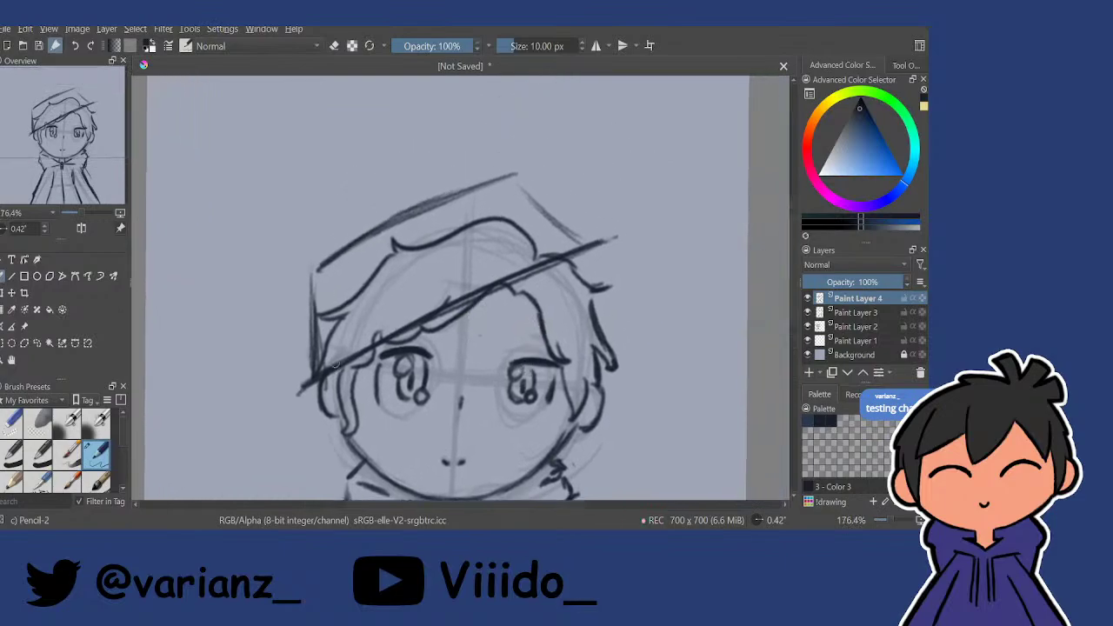
scroll(451, 341, "down", 3)
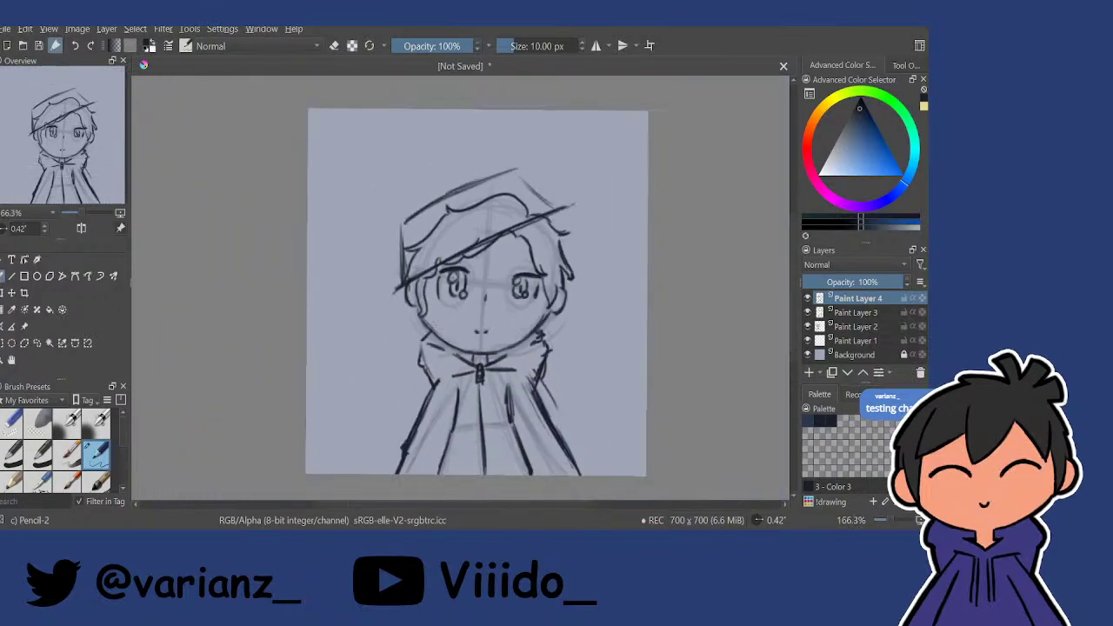
Lower Paint Layer 4's opacity so its sketch is as faint as the older layers, and add a new paint layer above it.
left_click_drag(848, 281, 822, 282)
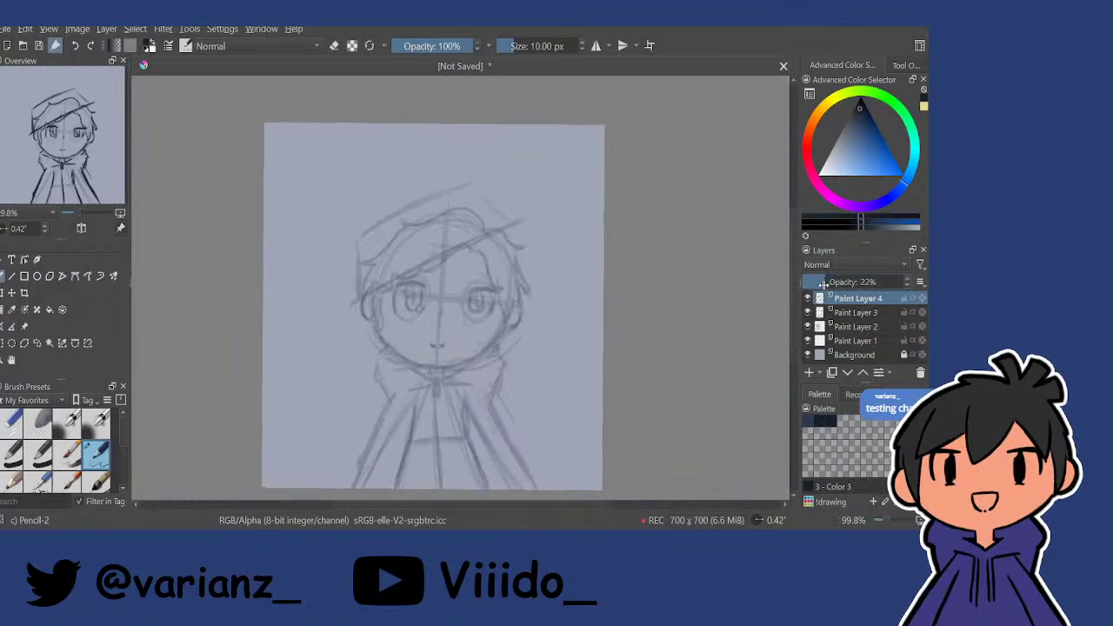
left_click(851, 313)
left_click(868, 300)
left_click(862, 323)
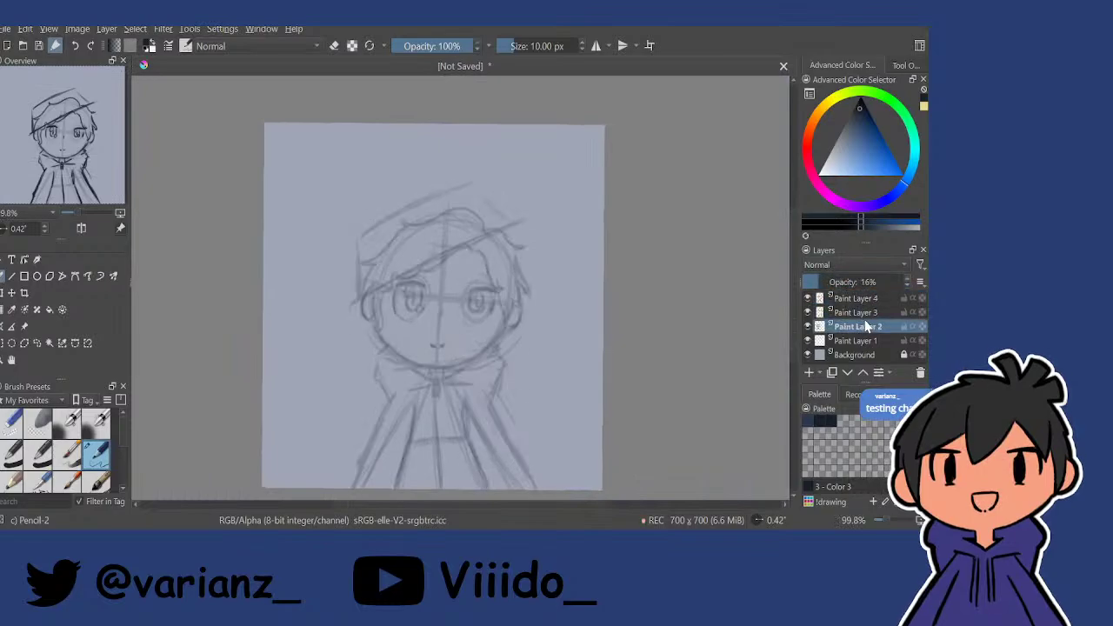
left_click(871, 300)
left_click(861, 323)
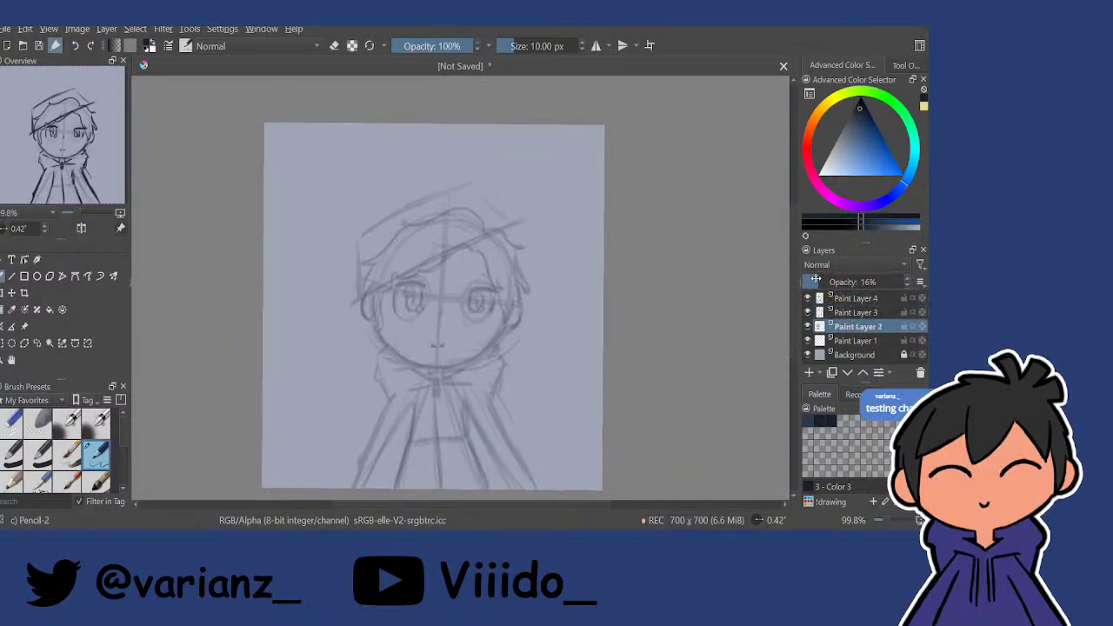
left_click(867, 302)
left_click_drag(822, 282, 816, 282)
left_click(807, 373)
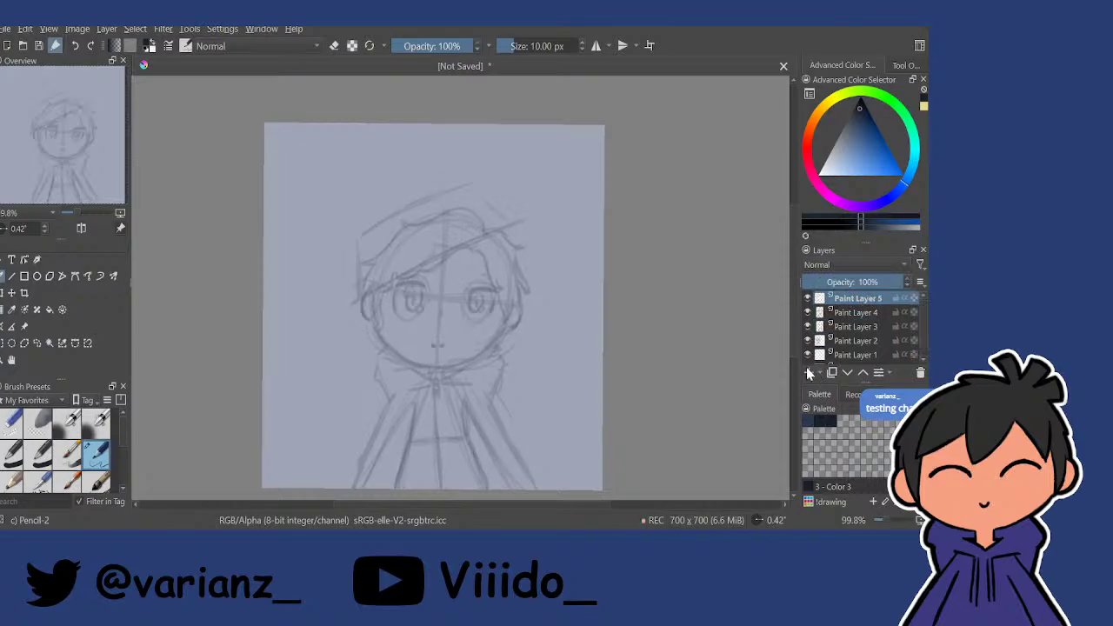
Draw the hat band's upper edge as a long slanted curve above the sketched brim, with a short downward end at each side.
mouse_move(565, 281)
left_mouse_down()
mouse_move(576, 232)
mouse_move(509, 305)
mouse_move(495, 196)
mouse_move(413, 341)
mouse_move(474, 333)
left_mouse_up()
left_click_drag(358, 318, 358, 382)
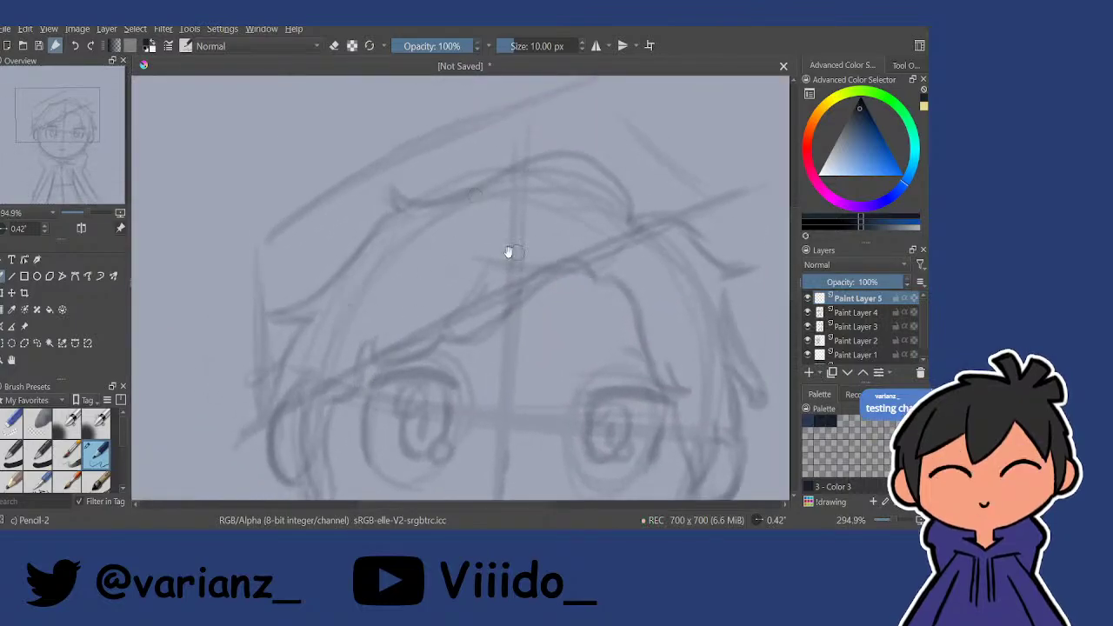
left_click_drag(511, 252, 496, 267)
mouse_move(351, 314)
left_mouse_down()
mouse_move(350, 278)
mouse_move(383, 230)
left_mouse_up()
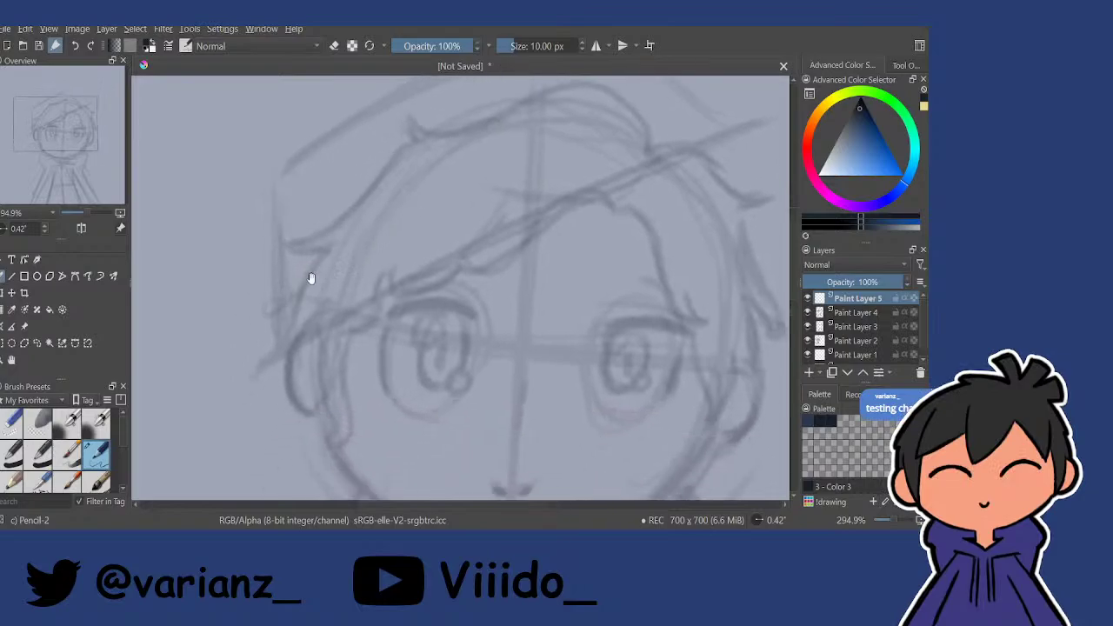
mouse_move(310, 277)
left_mouse_down()
mouse_move(267, 338)
mouse_move(478, 218)
mouse_move(657, 154)
left_mouse_up()
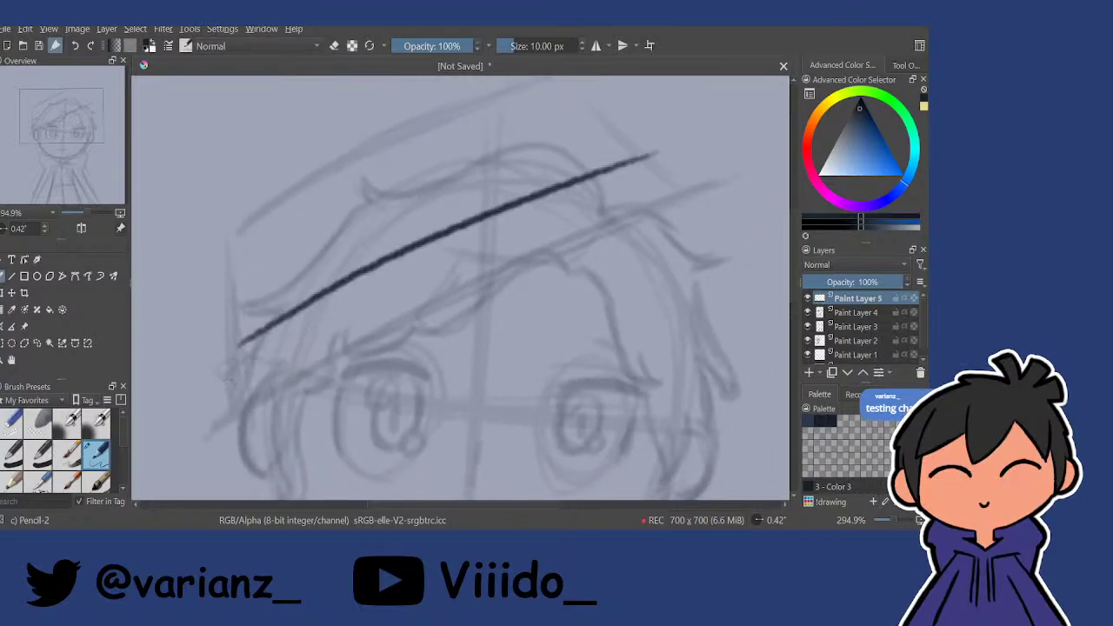
left_click_drag(224, 355, 227, 402)
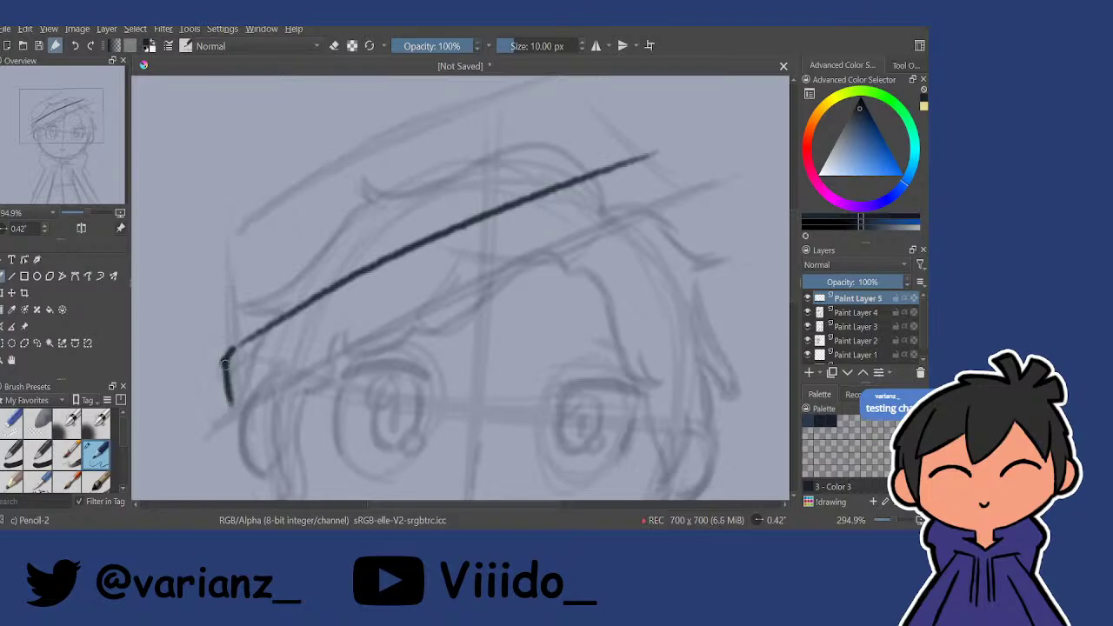
left_click_drag(652, 154, 681, 179)
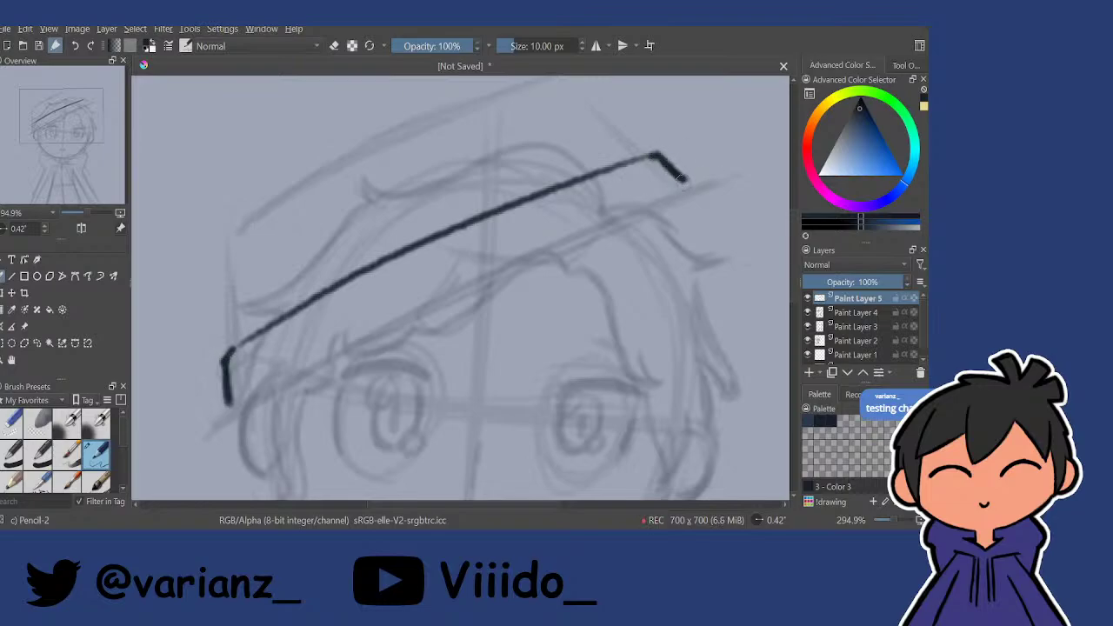
Trace the hat crown's left side, curved top edge and right slope down to the band, thickening the top edge and the slope.
mouse_move(226, 242)
left_mouse_down()
mouse_move(230, 352)
mouse_move(229, 335)
left_mouse_up()
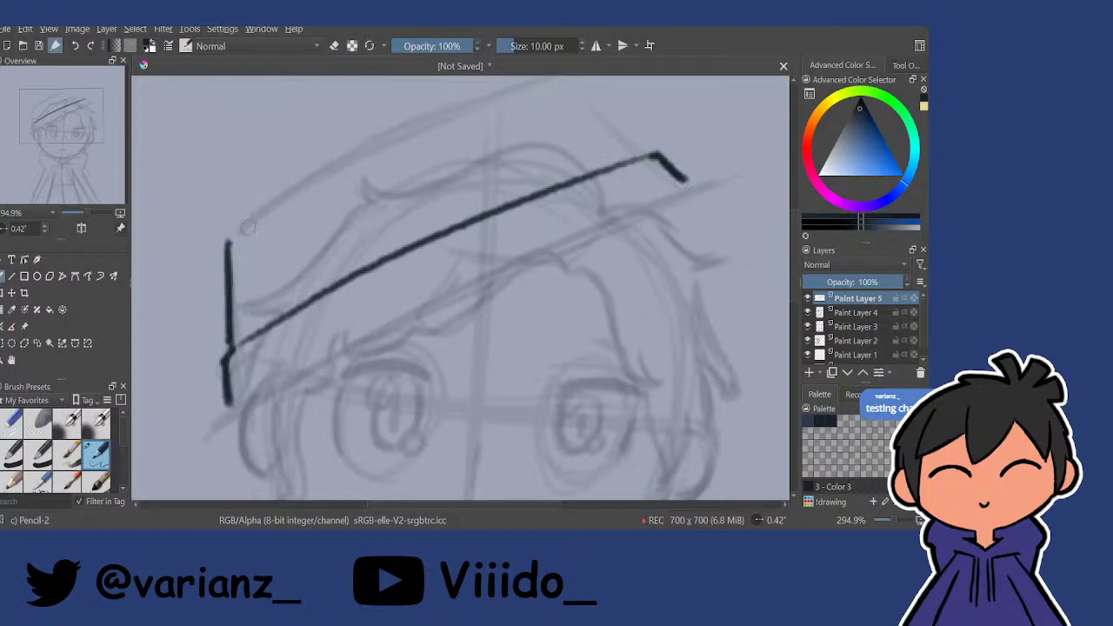
left_click_drag(229, 241, 346, 169)
left_click_drag(315, 221, 289, 263)
mouse_move(201, 280)
left_mouse_down()
mouse_move(313, 203)
mouse_move(500, 111)
mouse_move(222, 261)
mouse_move(527, 106)
left_mouse_up()
left_click_drag(317, 195, 515, 114)
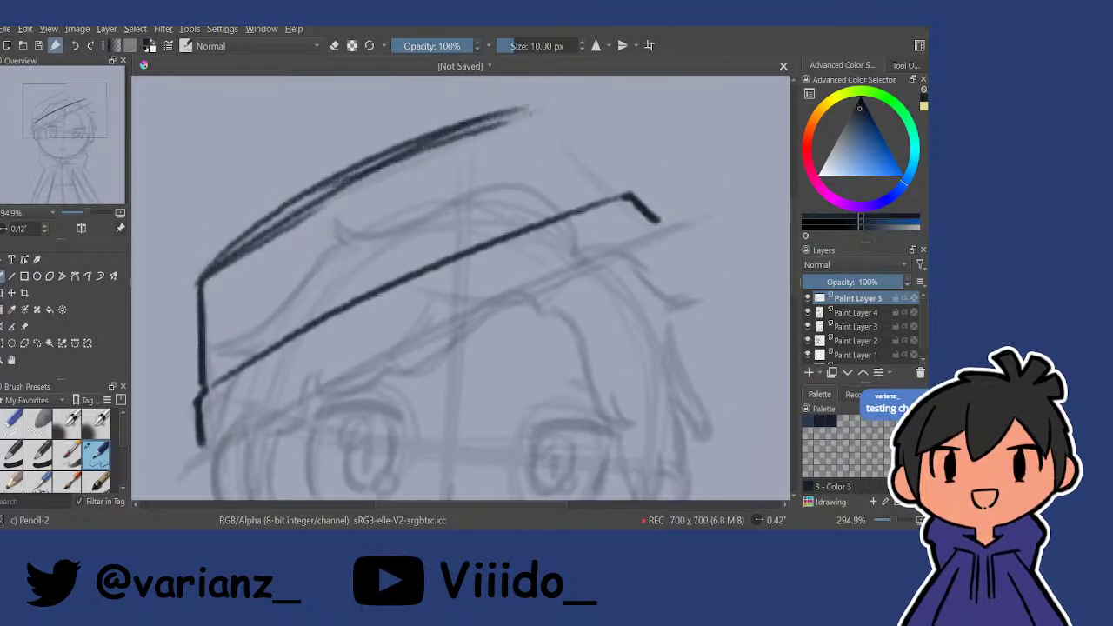
left_click_drag(242, 244, 362, 167)
mouse_move(266, 222)
left_mouse_down()
mouse_move(197, 280)
mouse_move(320, 191)
left_mouse_up()
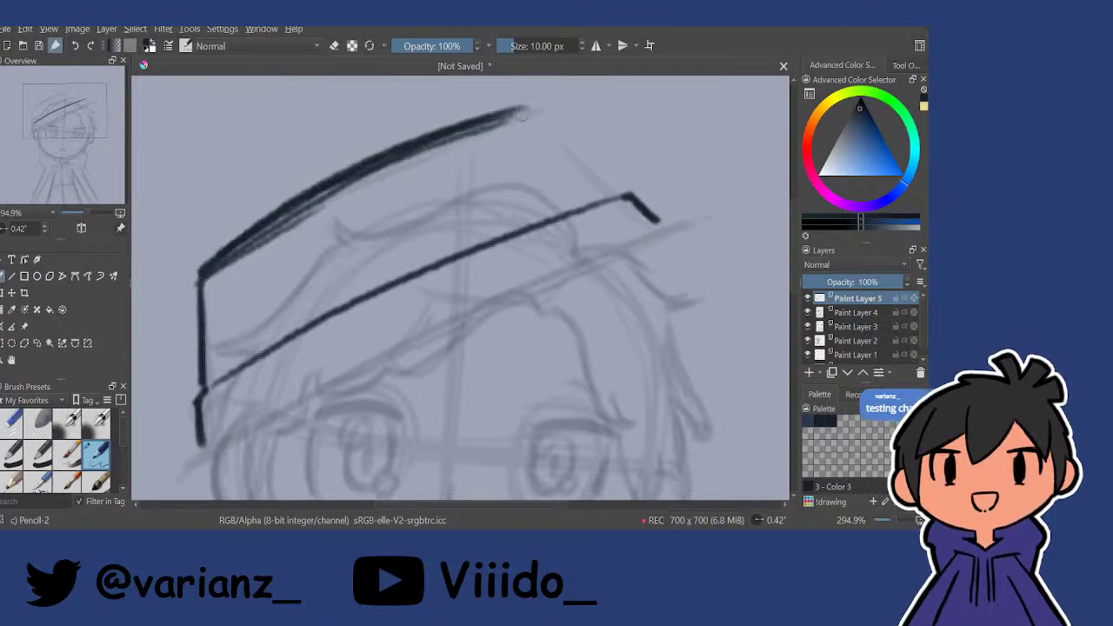
left_click_drag(526, 109, 612, 189)
mouse_move(550, 132)
left_mouse_down()
mouse_move(619, 195)
mouse_move(612, 188)
left_mouse_up()
left_click_drag(513, 223, 520, 180)
Draw the hat band's lower edge along the sketched slanted line, starting from both band ends and leaving gaps between the strokes.
scroll(520, 181, "down", 2)
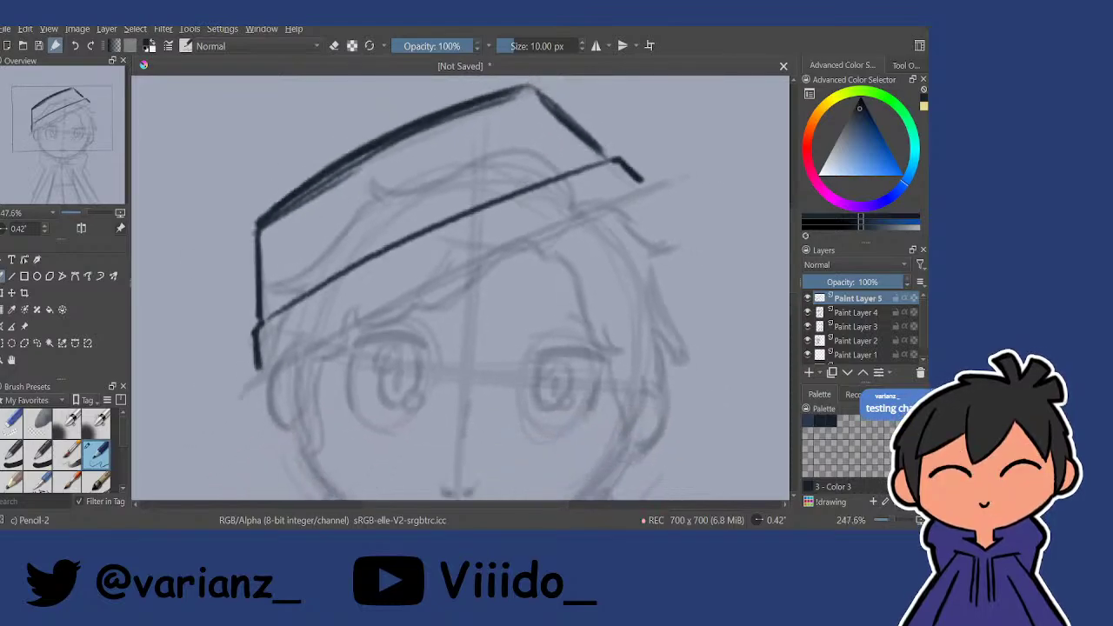
mouse_move(259, 367)
left_mouse_down()
mouse_move(319, 333)
mouse_move(304, 345)
left_mouse_up()
left_click_drag(642, 181, 608, 193)
left_click_drag(355, 320, 534, 231)
left_click_drag(396, 296, 557, 223)
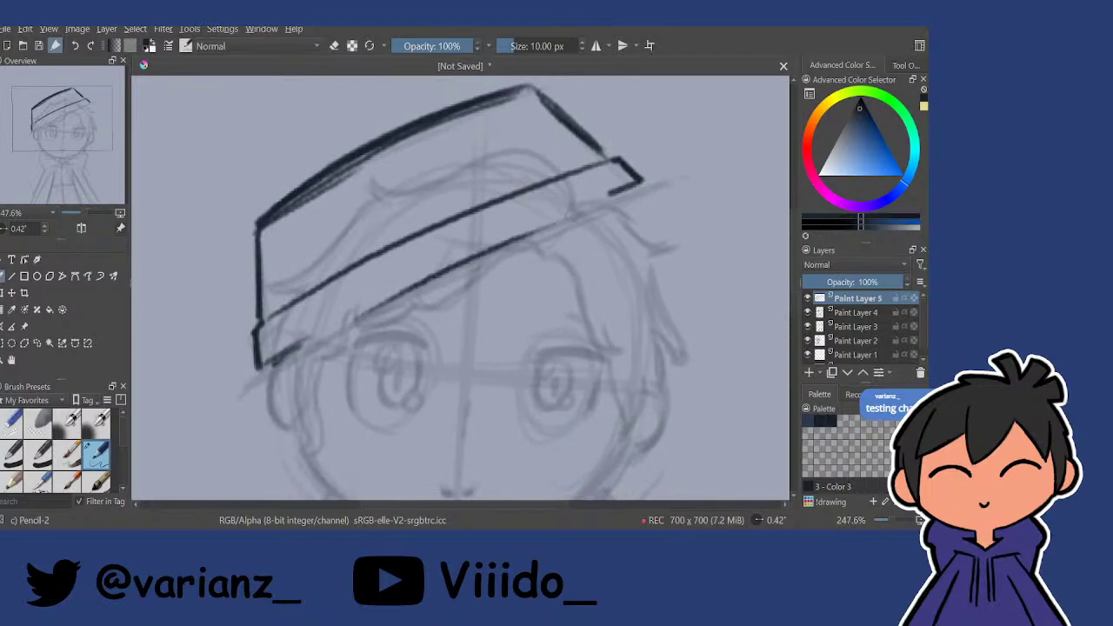
Draw the hat brim with a pointed tip on each side of the band and a curved lower edge over the forehead.
left_click_drag(254, 355, 209, 399)
mouse_move(644, 179)
left_mouse_down()
mouse_move(688, 172)
mouse_move(632, 205)
left_mouse_up()
left_click_drag(208, 401, 415, 324)
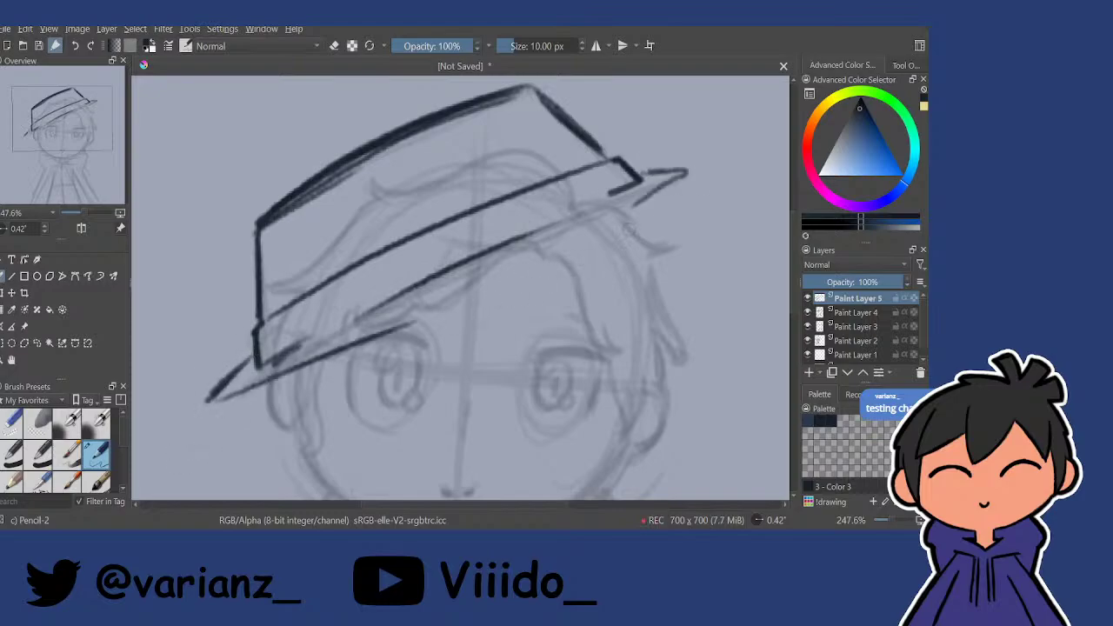
left_click_drag(614, 219, 398, 336)
Trace the left eye's iris with a thick lower-left curve, a short pupil stroke and a right edge line.
mouse_move(491, 295)
left_mouse_down()
mouse_move(504, 264)
mouse_move(476, 261)
left_mouse_up()
left_click_drag(408, 327, 415, 313)
mouse_move(464, 292)
left_mouse_down()
mouse_move(467, 278)
mouse_move(313, 326)
left_mouse_up()
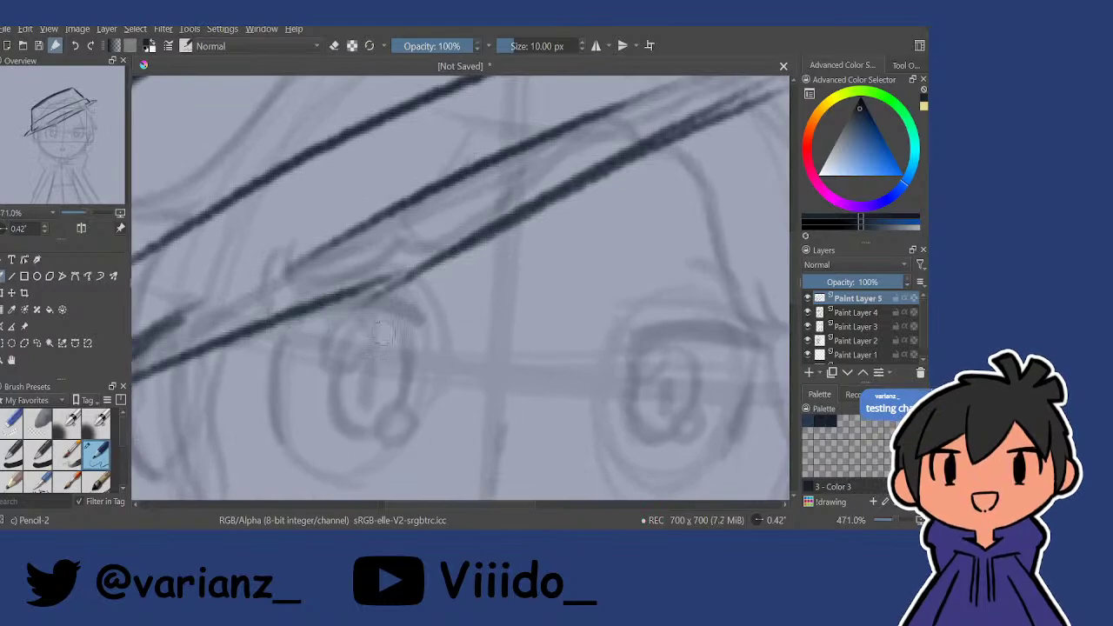
mouse_move(337, 365)
left_mouse_down()
mouse_move(339, 425)
mouse_move(364, 432)
left_mouse_up()
left_click_drag(375, 363, 365, 404)
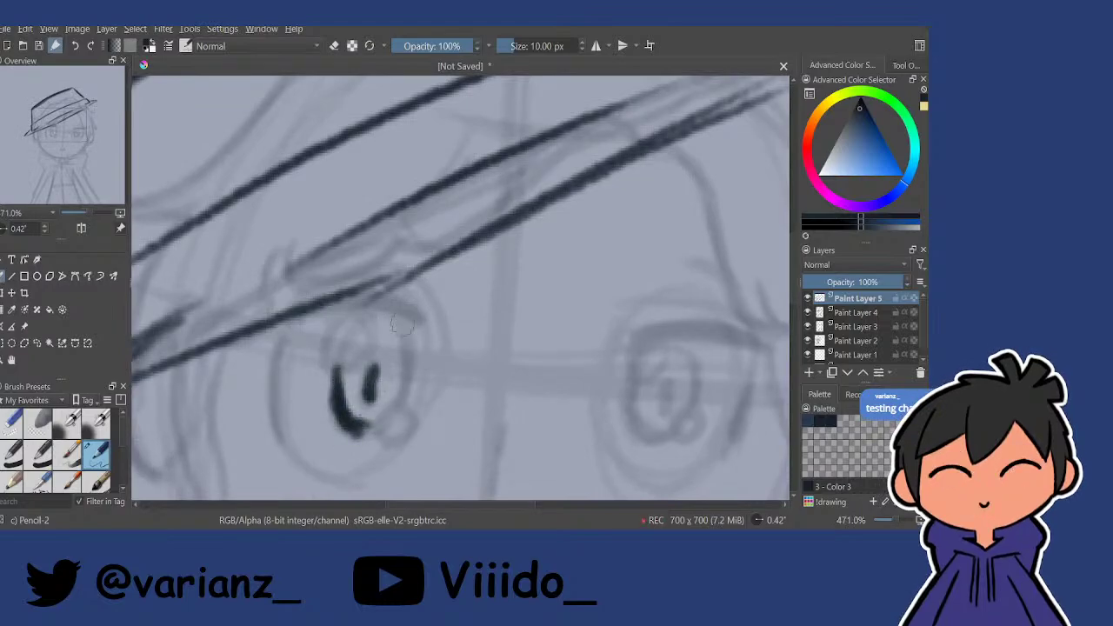
left_click_drag(405, 322, 406, 409)
Add the left eye's upper lash line and outer side line, plus a large highlight oval and a small highlight circle at the iris.
left_click_drag(417, 299, 278, 304)
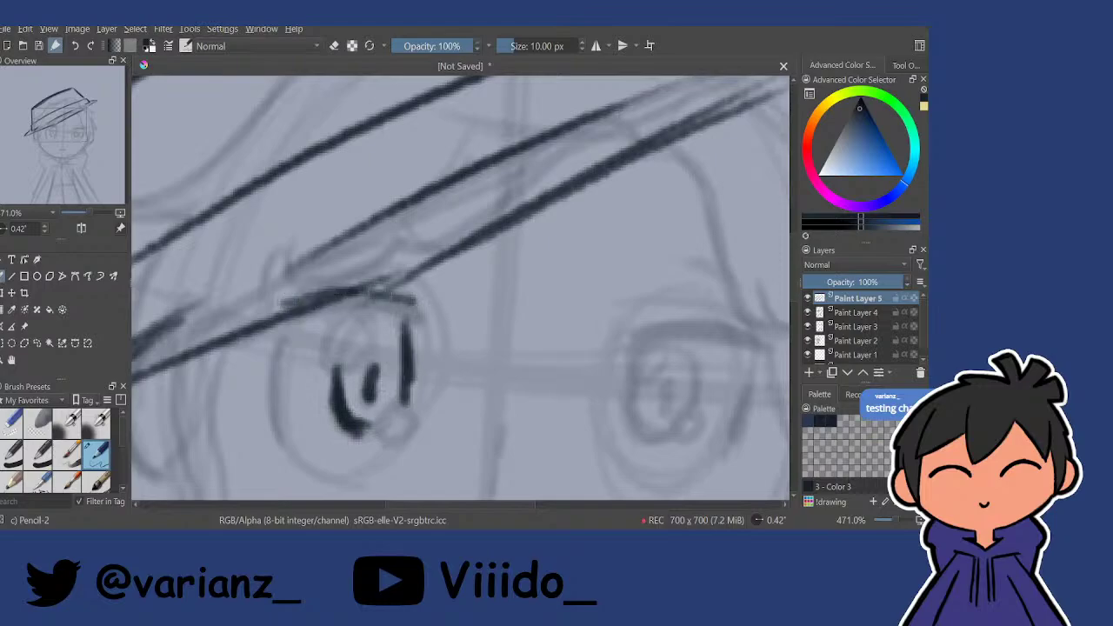
mouse_move(341, 287)
left_mouse_down()
mouse_move(280, 314)
mouse_move(280, 453)
mouse_move(266, 347)
left_mouse_up()
mouse_move(308, 299)
left_mouse_down()
mouse_move(452, 302)
mouse_move(423, 276)
left_mouse_up()
mouse_move(279, 289)
left_mouse_down()
mouse_move(394, 282)
mouse_move(333, 265)
left_mouse_up()
mouse_move(603, 267)
left_mouse_down()
mouse_move(334, 287)
mouse_move(326, 316)
left_mouse_up()
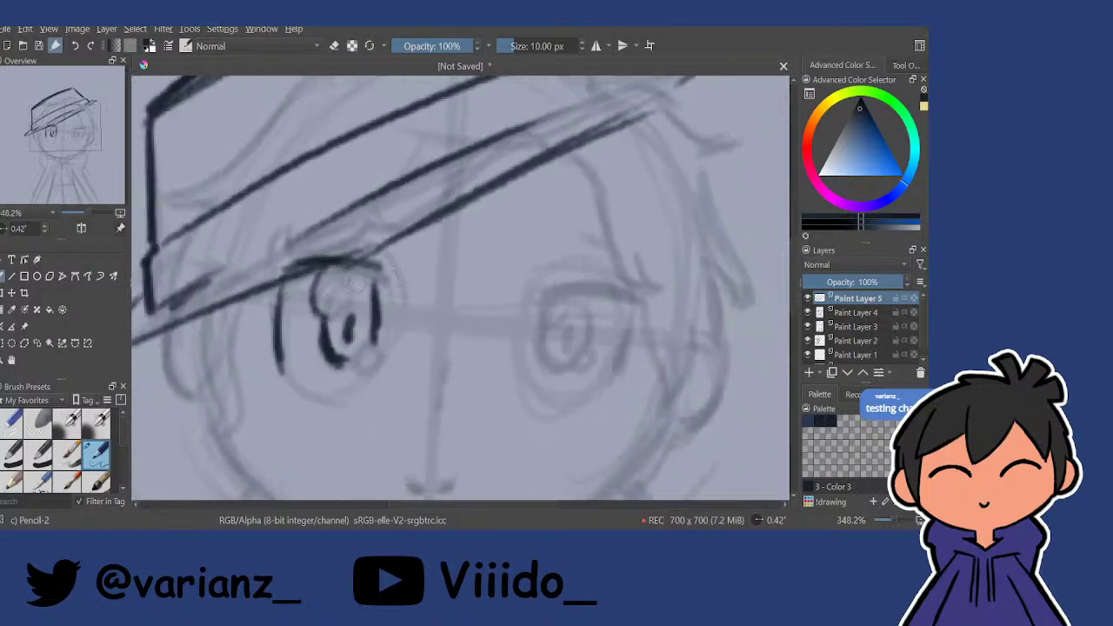
mouse_move(347, 266)
left_mouse_down()
mouse_move(332, 318)
mouse_move(357, 367)
mouse_move(381, 351)
left_mouse_up()
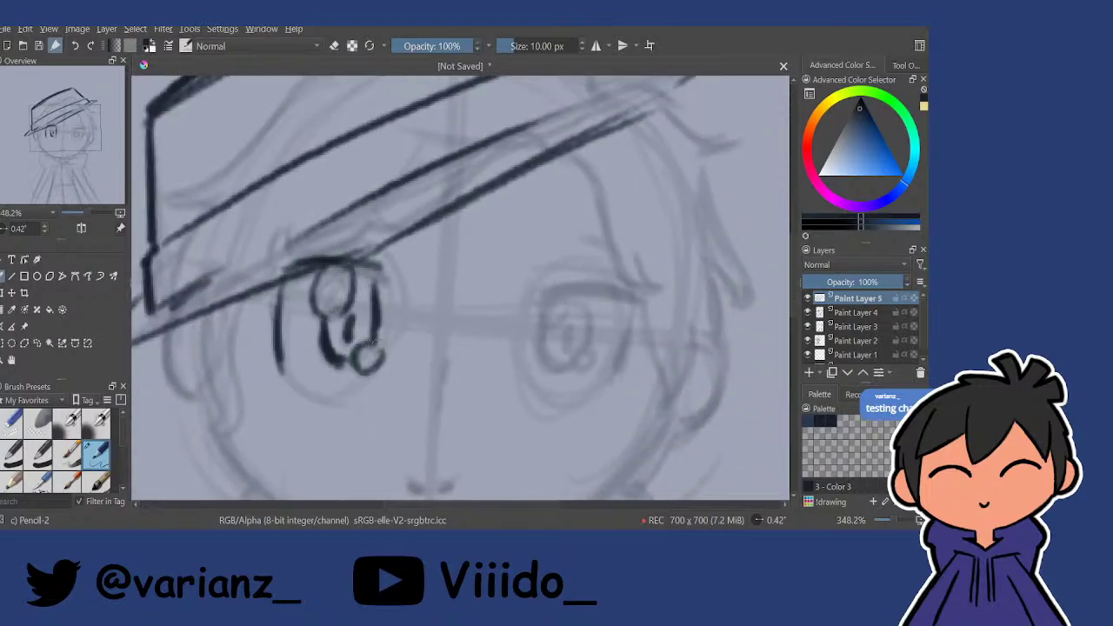
Draw the right eye's thick upper lash line and outer side line, and thicken the left eye's lash line to match.
left_click_drag(482, 300, 457, 291)
left_click_drag(532, 288, 574, 282)
scroll(573, 283, "up", 2)
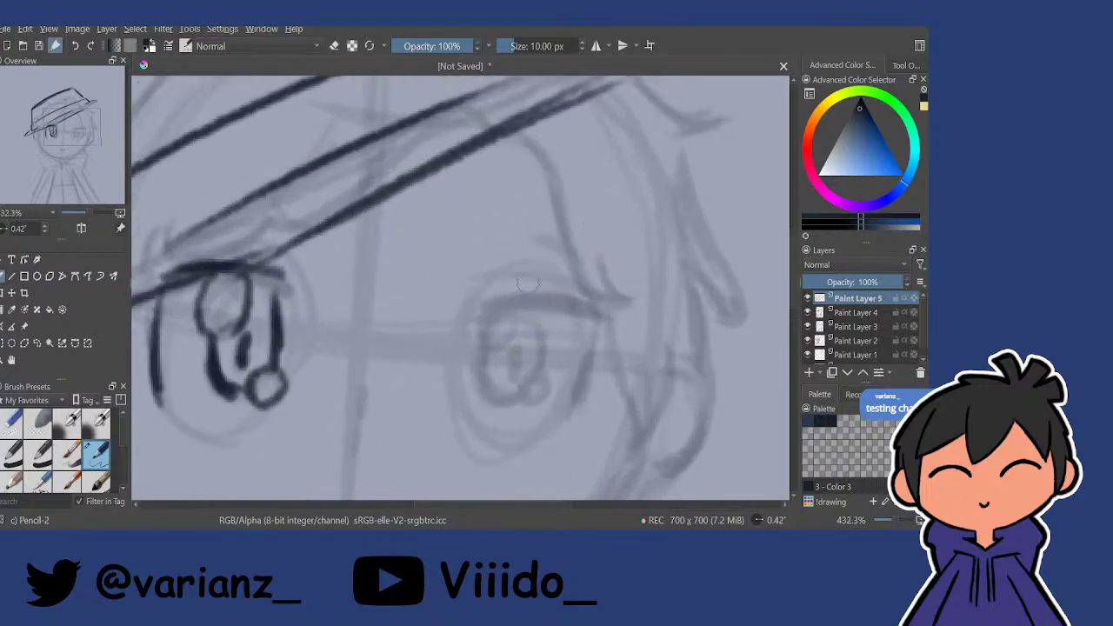
left_click_drag(484, 296, 606, 307)
left_click_drag(502, 294, 574, 290)
mouse_move(492, 302)
left_mouse_down()
mouse_move(546, 295)
mouse_move(581, 387)
left_mouse_up()
left_click_drag(597, 311, 570, 409)
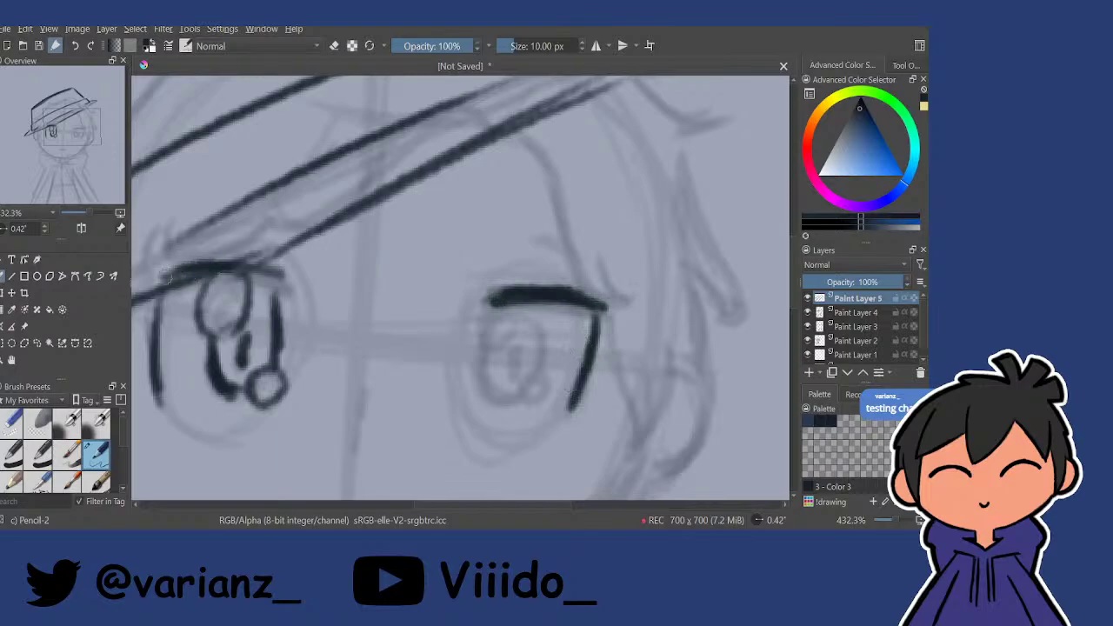
mouse_move(162, 276)
left_mouse_down()
mouse_move(271, 273)
mouse_move(246, 261)
mouse_move(169, 274)
mouse_move(294, 280)
left_mouse_up()
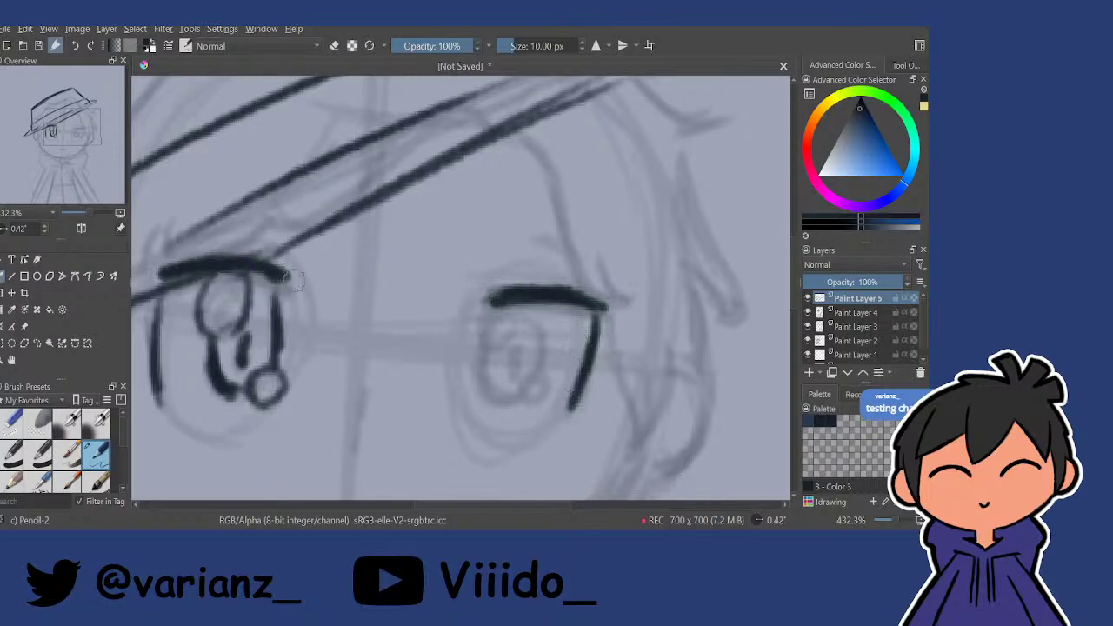
Complete the right eye with an upper highlight oval, a small lower highlight circle, the iris outline and the pupil.
mouse_move(492, 301)
left_mouse_down()
mouse_move(472, 327)
mouse_move(480, 337)
mouse_move(521, 324)
mouse_move(506, 300)
left_mouse_up()
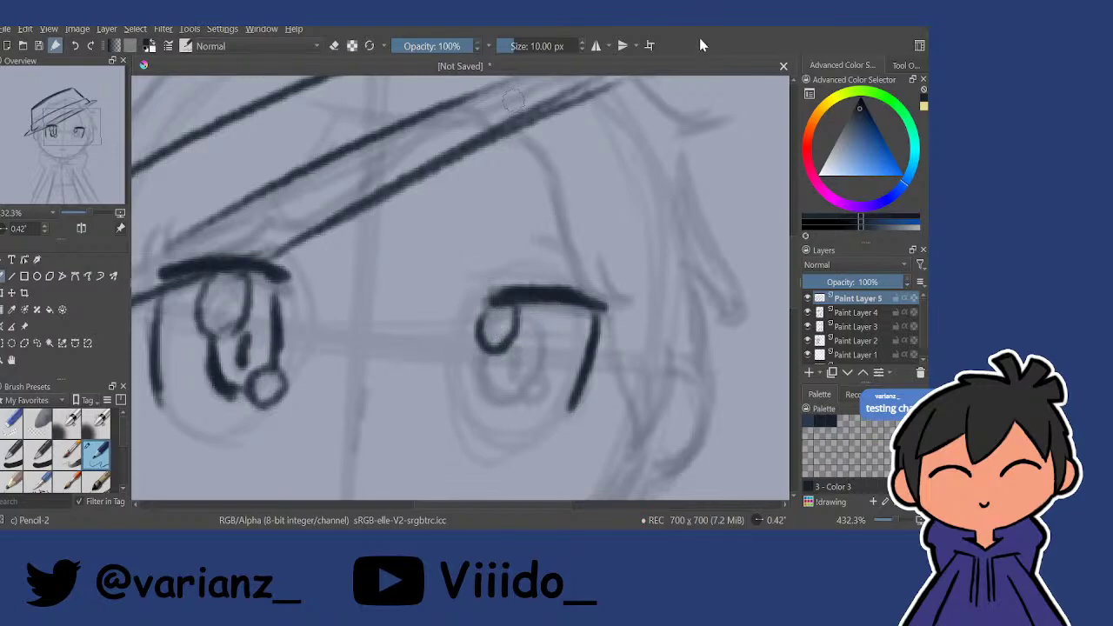
scroll(518, 353, "down", 2)
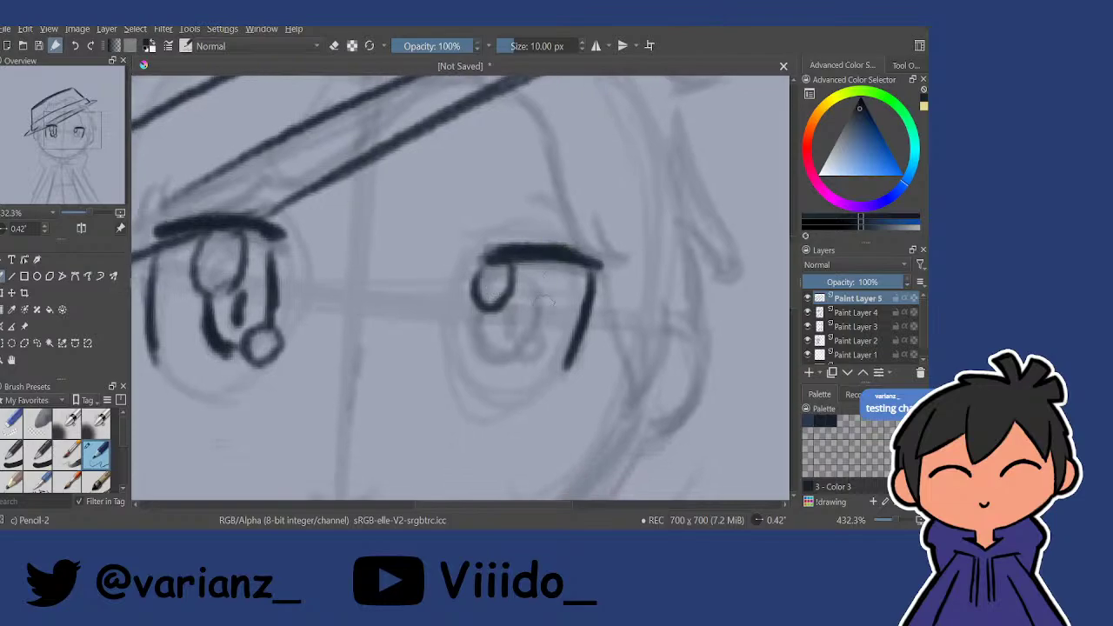
mouse_move(530, 336)
left_mouse_down()
mouse_move(520, 350)
mouse_move(534, 339)
left_mouse_up()
left_click_drag(481, 312, 522, 355)
mouse_move(524, 257)
left_mouse_down()
mouse_move(537, 321)
mouse_move(518, 334)
left_mouse_up()
scroll(531, 261, "down", 4)
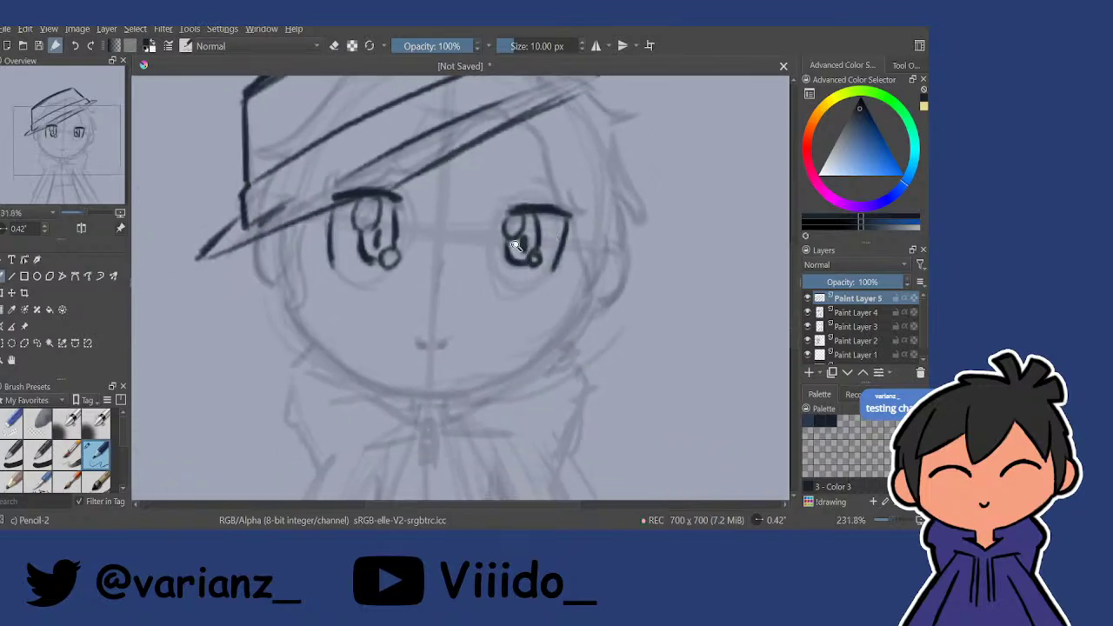
Draw a short eyebrow stroke above the right eye and trace the hair tufts beneath the hat brim on the head's right side.
scroll(517, 246, "up", 2)
left_click_drag(538, 242, 549, 298)
mouse_move(546, 228)
left_mouse_down()
mouse_move(543, 261)
mouse_move(553, 242)
mouse_move(564, 298)
left_mouse_up()
scroll(526, 236, "up", 1)
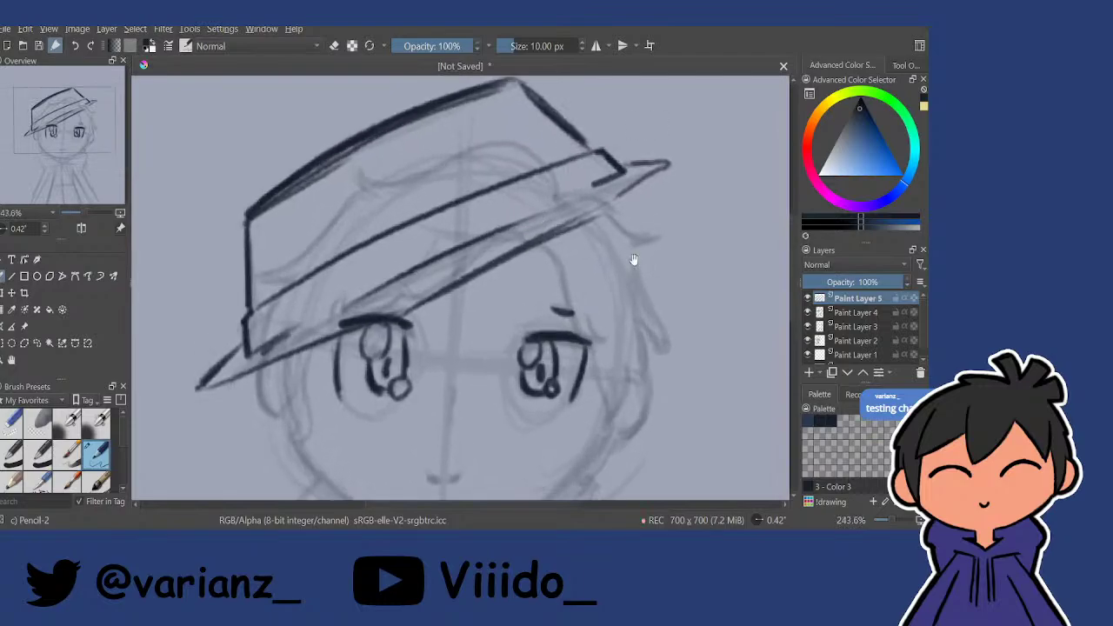
left_click_drag(618, 209, 569, 240)
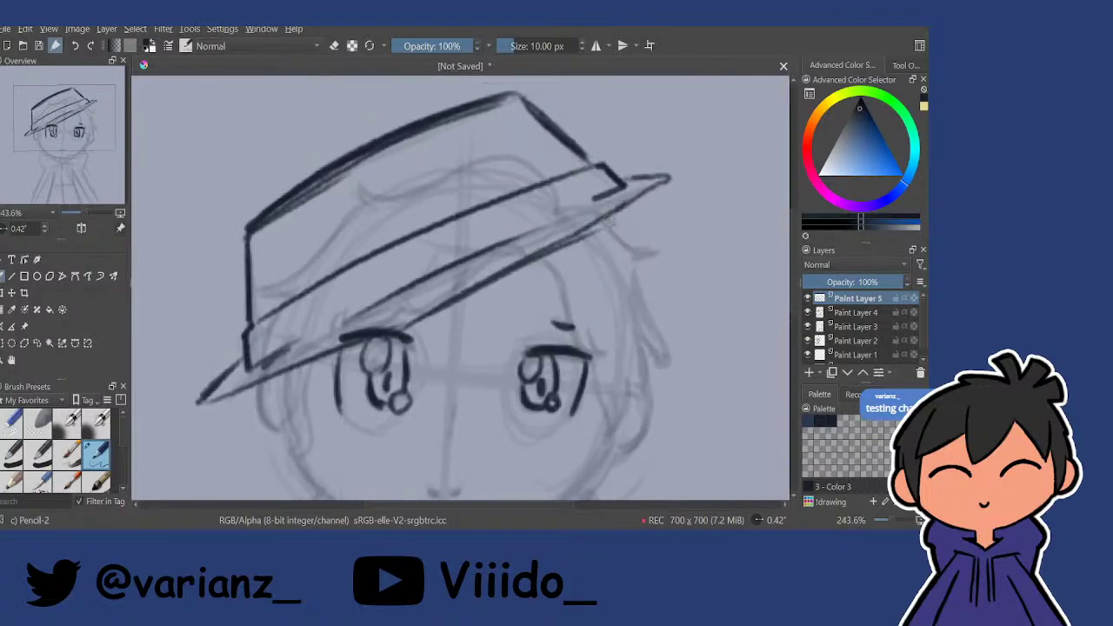
mouse_move(612, 225)
left_mouse_down()
mouse_move(645, 248)
mouse_move(633, 253)
mouse_move(610, 219)
mouse_move(654, 326)
mouse_move(630, 353)
left_mouse_up()
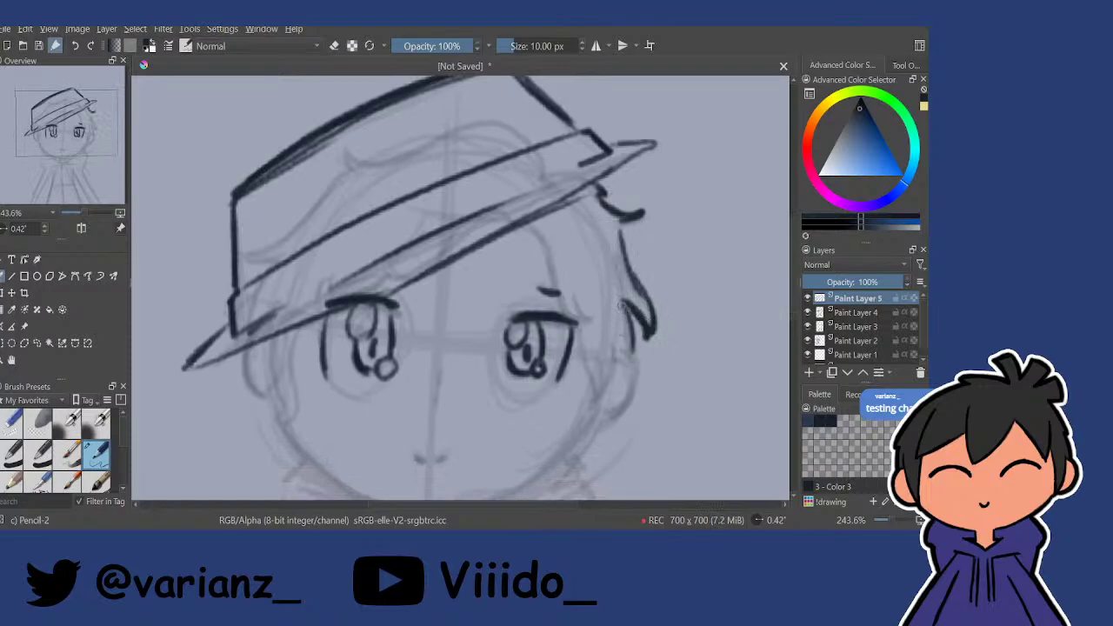
Trace the inner hair strokes by the right ear and the fringe strand curving past the right eye into a pointed lock.
left_click_drag(620, 304, 626, 346)
mouse_move(516, 226)
left_mouse_down()
mouse_move(557, 277)
mouse_move(570, 319)
mouse_move(590, 324)
mouse_move(556, 294)
mouse_move(589, 363)
mouse_move(585, 383)
left_mouse_up()
mouse_move(585, 382)
left_mouse_down()
mouse_move(606, 358)
mouse_move(613, 324)
left_mouse_up()
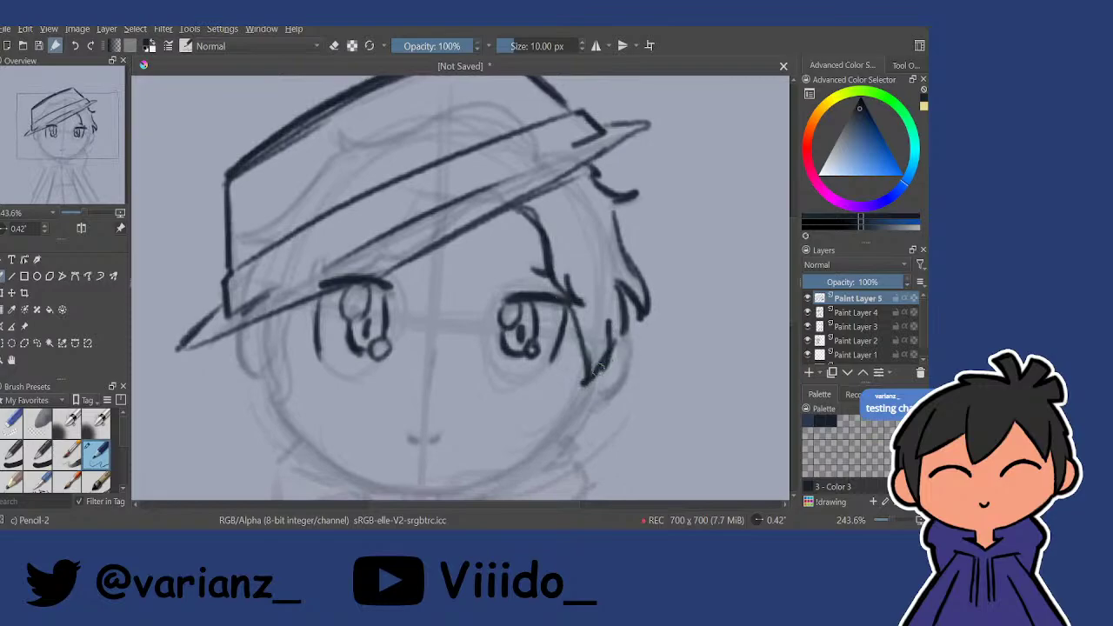
Trace the pointed hair lock on the face's left side and the curved outer line beside it under the brim.
scroll(594, 217, "down", 3)
mouse_move(396, 292)
left_mouse_down()
mouse_move(400, 320)
mouse_move(399, 269)
mouse_move(402, 393)
mouse_move(412, 387)
left_mouse_up()
mouse_move(432, 286)
left_mouse_down()
mouse_move(434, 365)
mouse_move(401, 399)
left_mouse_up()
left_click_drag(415, 358, 397, 351)
scroll(409, 339, "down", 3)
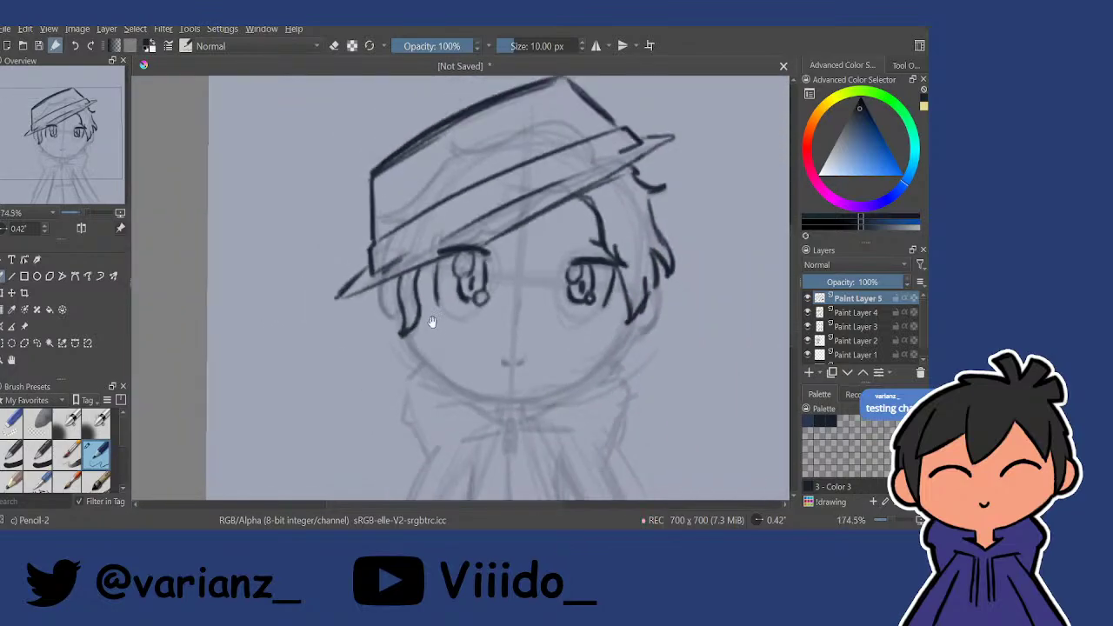
left_click_drag(607, 248, 569, 320)
scroll(569, 320, "down", 1)
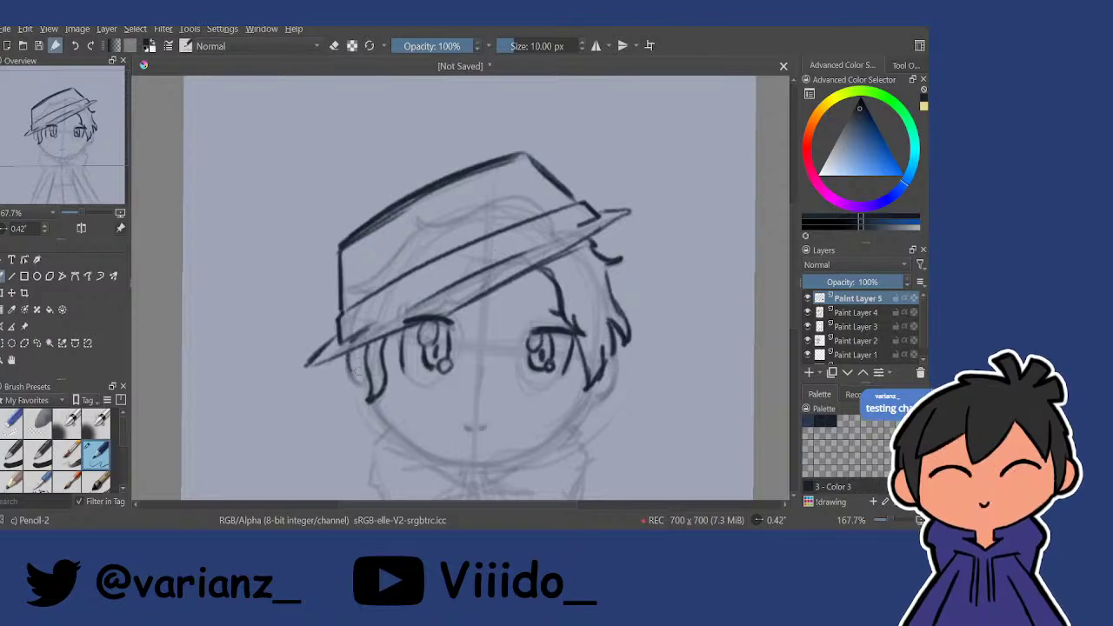
mouse_move(348, 352)
left_mouse_down()
mouse_move(361, 382)
mouse_move(385, 355)
mouse_move(364, 327)
left_mouse_up()
Draw two short dashes for the mouth and a small nose mark on the face's centre line.
left_click_drag(591, 347, 458, 455)
left_click_drag(386, 284, 360, 292)
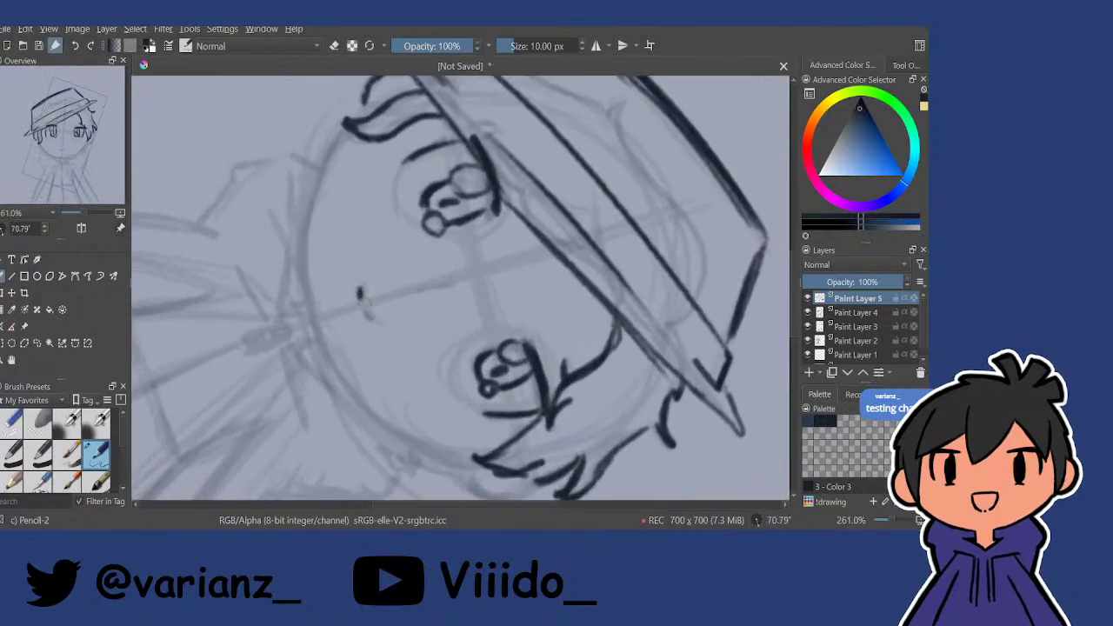
left_click_drag(436, 290, 450, 283)
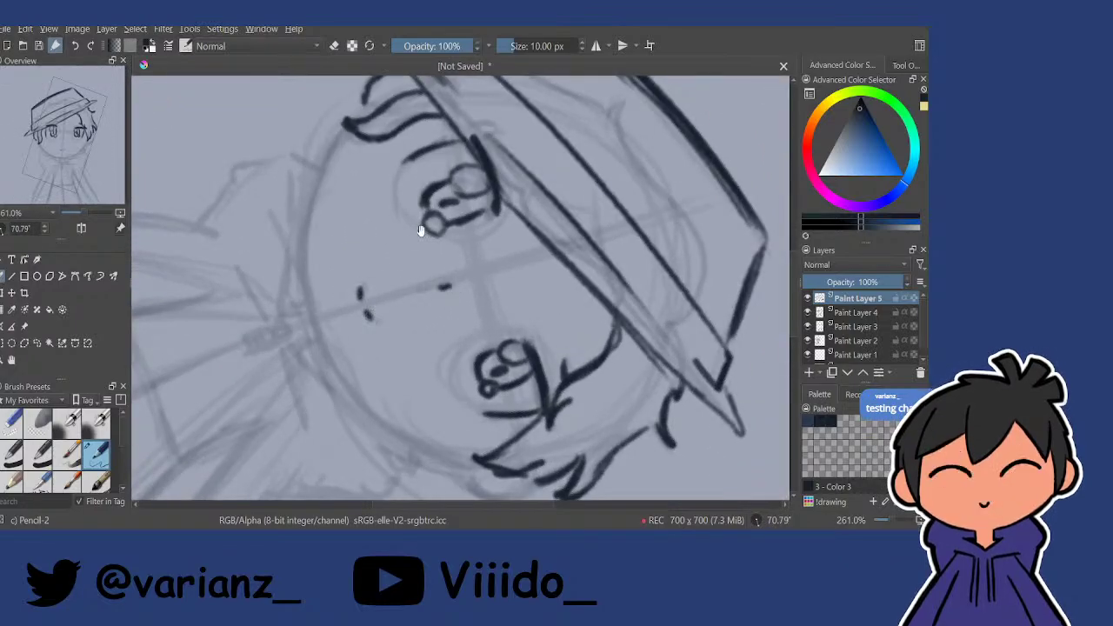
left_click_drag(420, 230, 383, 313)
left_click_drag(526, 353, 513, 187)
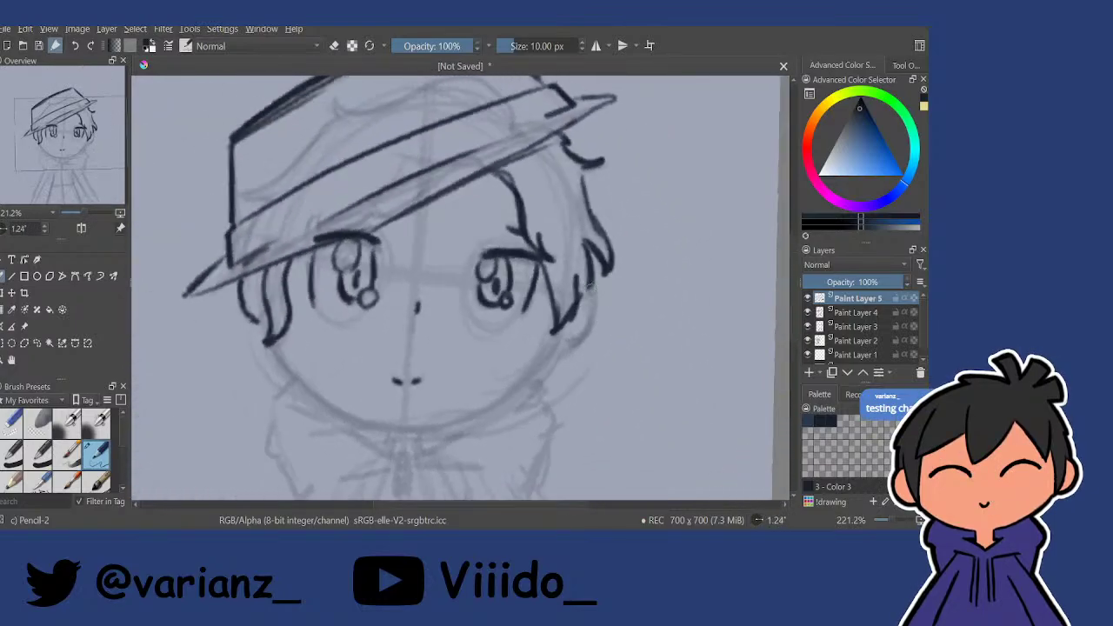
Draw the right ear's curve and trace the lower face outline from the left hair lock around the chin to the ear.
mouse_move(590, 285)
left_mouse_down()
mouse_move(588, 324)
mouse_move(568, 342)
left_mouse_up()
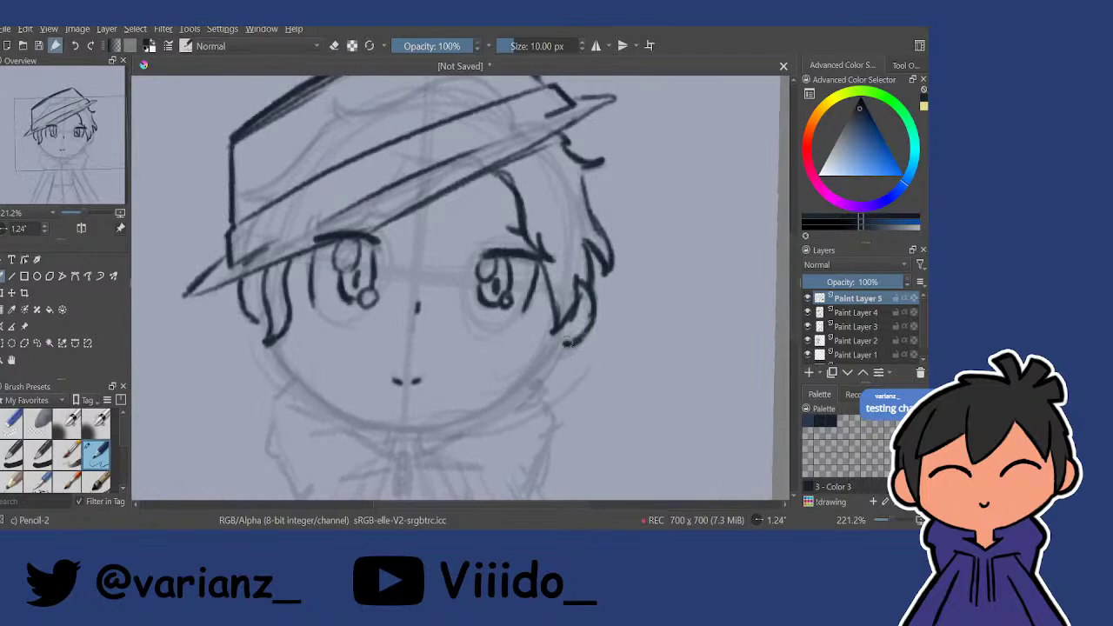
mouse_move(632, 284)
left_mouse_down()
mouse_move(539, 430)
mouse_move(435, 444)
left_mouse_up()
mouse_move(427, 80)
left_mouse_down()
mouse_move(415, 124)
mouse_move(365, 170)
mouse_move(320, 254)
mouse_move(323, 360)
left_mouse_up()
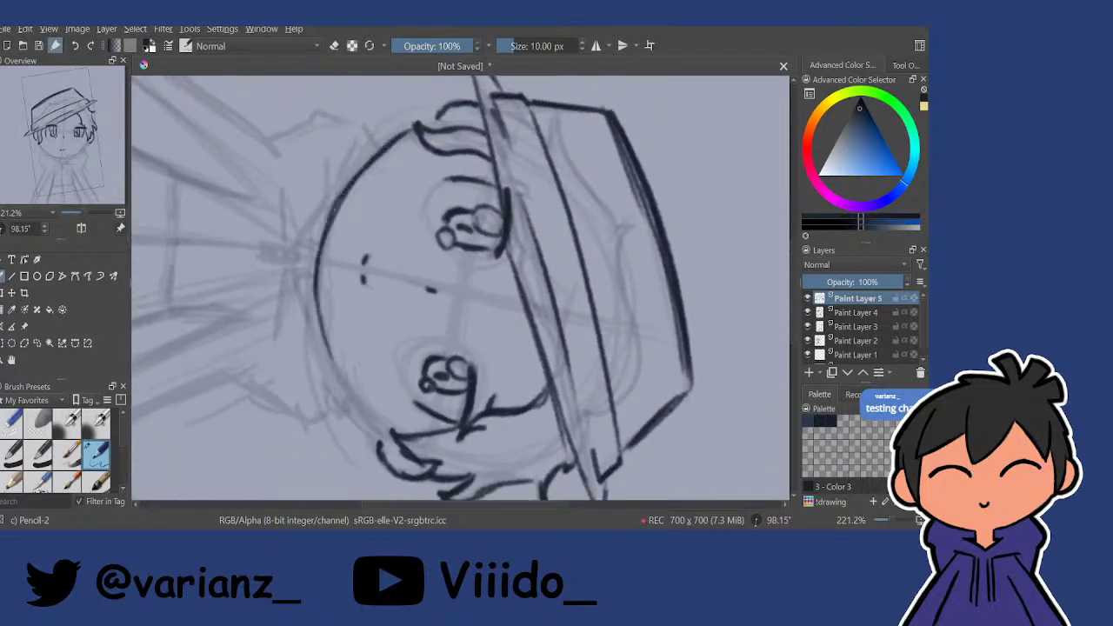
left_click_drag(313, 287, 336, 390)
mouse_move(320, 341)
left_mouse_down()
mouse_move(376, 434)
mouse_move(327, 365)
mouse_move(312, 296)
mouse_move(344, 193)
mouse_move(381, 153)
left_mouse_up()
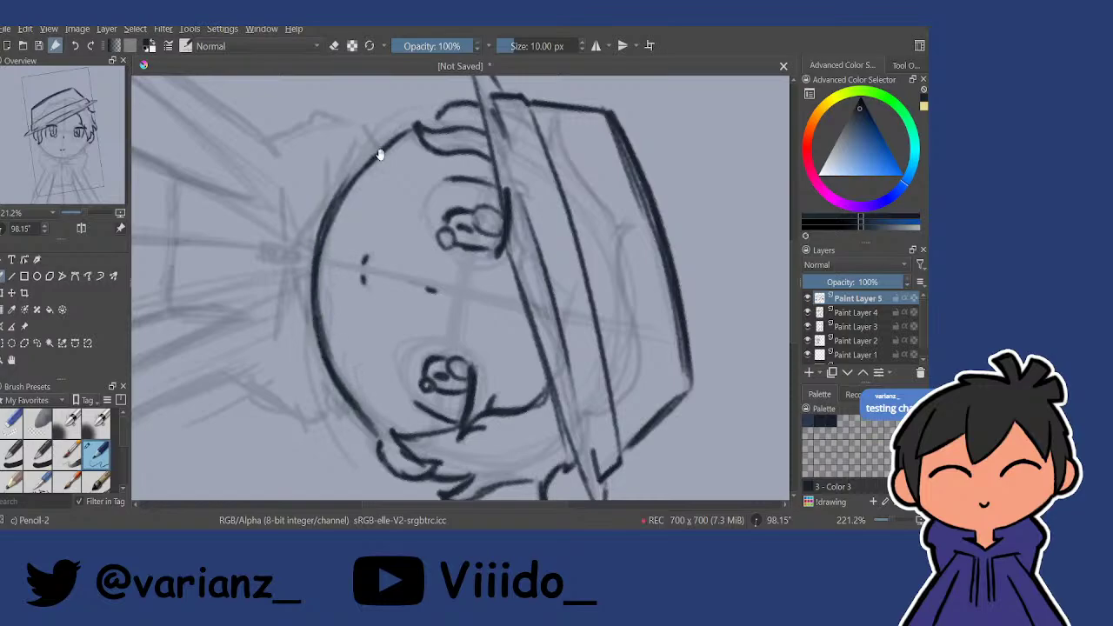
left_click_drag(333, 189, 336, 270)
left_click_drag(534, 155, 494, 140)
key("5")
left_click_drag(435, 378, 467, 233)
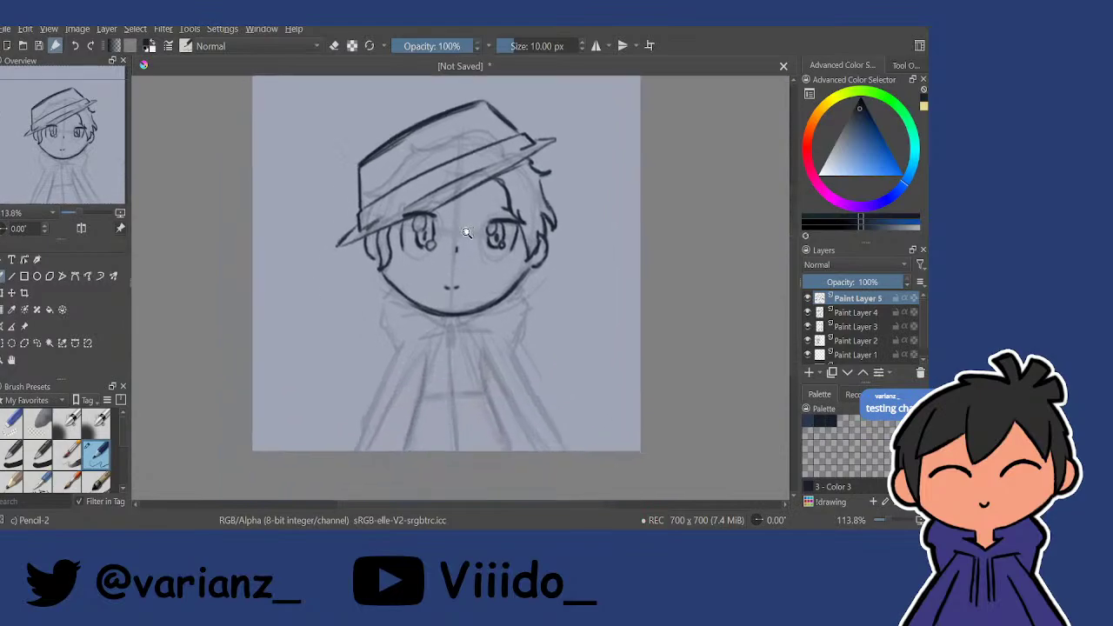
Draw two short neck lines under the chin and the hood's fold and collar lines on both sides of the neck.
left_click_drag(437, 305, 451, 220, "ctrl")
mouse_move(441, 346)
left_mouse_down()
mouse_move(445, 327)
mouse_move(490, 330)
left_mouse_up()
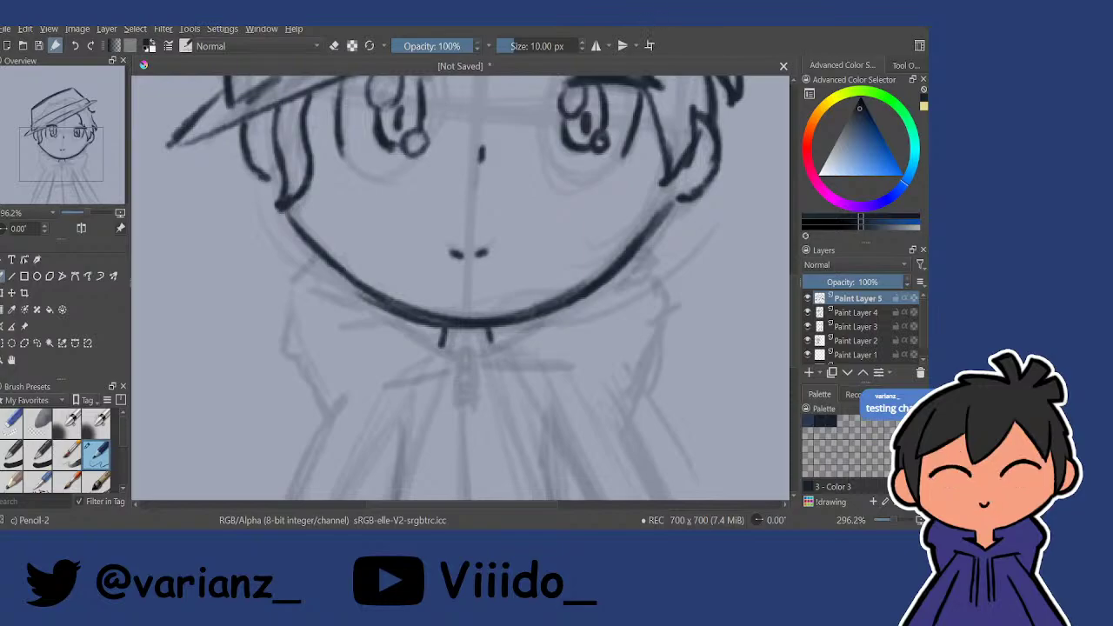
mouse_move(318, 296)
left_mouse_down()
mouse_move(370, 311)
mouse_move(374, 328)
mouse_move(392, 325)
mouse_move(451, 360)
mouse_move(570, 324)
mouse_move(633, 285)
mouse_move(599, 271)
left_mouse_up()
left_click_drag(465, 347, 400, 361)
left_click_drag(535, 336, 603, 336)
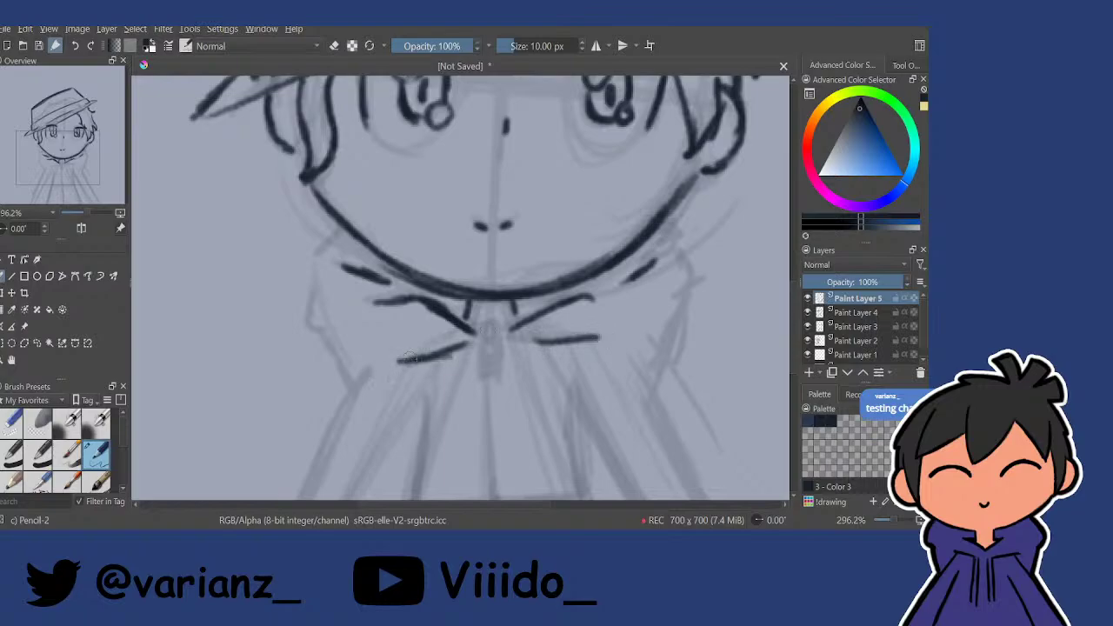
left_click_drag(416, 356, 372, 366)
mouse_move(581, 341)
left_mouse_down()
mouse_move(628, 331)
mouse_move(646, 271)
left_mouse_up()
scroll(637, 335, "down", 3)
scroll(609, 258, "up", 1)
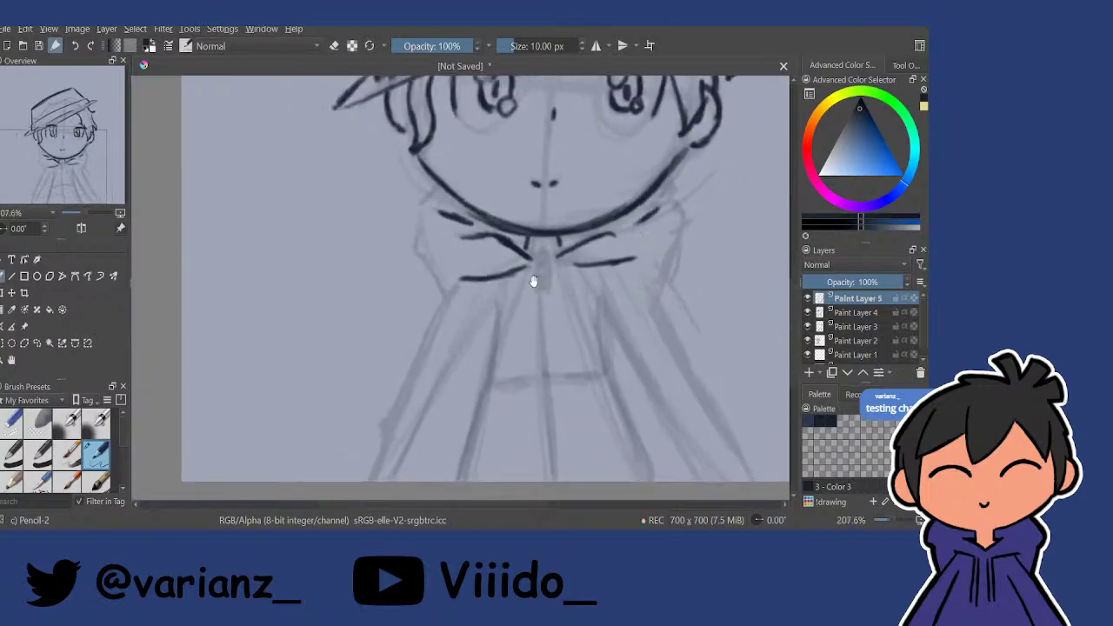
Trace the left shoulder and outer sleeve line from the collar down to the canvas's lower edge.
left_click_drag(533, 281, 534, 302)
scroll(535, 302, "up", 1)
scroll(437, 345, "down", 1)
mouse_move(452, 305)
left_mouse_down()
mouse_move(472, 281)
mouse_move(412, 398)
left_mouse_up()
left_click_drag(473, 271, 392, 437)
left_click_drag(444, 315, 386, 463)
left_click_drag(402, 410, 383, 464)
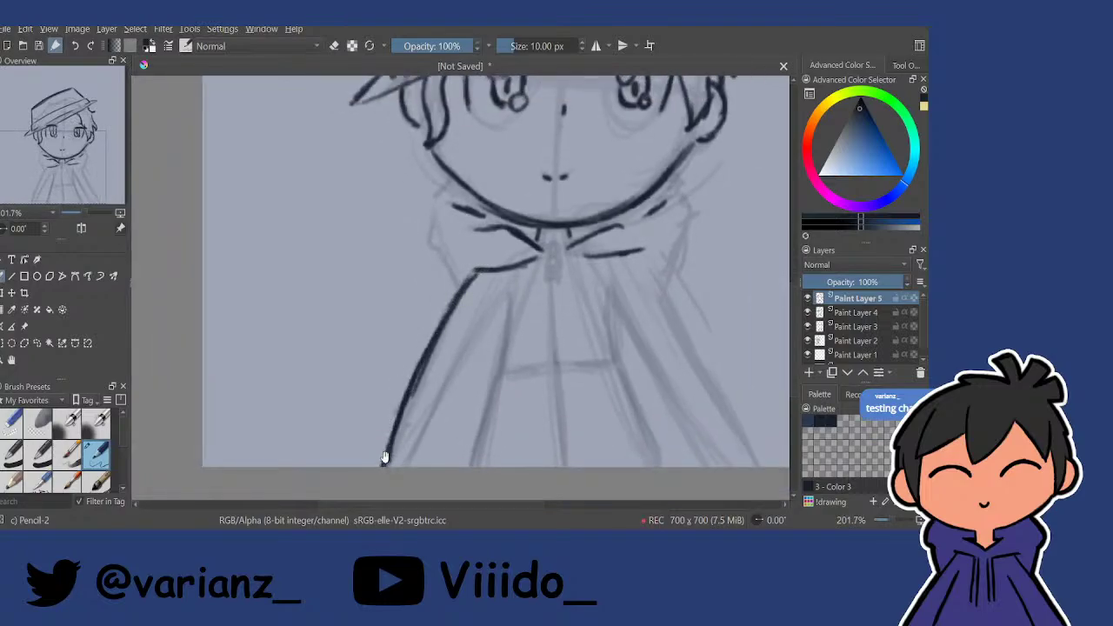
Trace the right shoulder and outer sleeve line from the collar down to the canvas's lower edge.
mouse_move(665, 299)
left_mouse_down()
mouse_move(650, 293)
mouse_move(666, 318)
left_mouse_up()
left_click_drag(626, 260, 684, 346)
mouse_move(684, 346)
left_mouse_down()
mouse_move(666, 321)
mouse_move(693, 374)
left_mouse_up()
left_click_drag(652, 301, 732, 435)
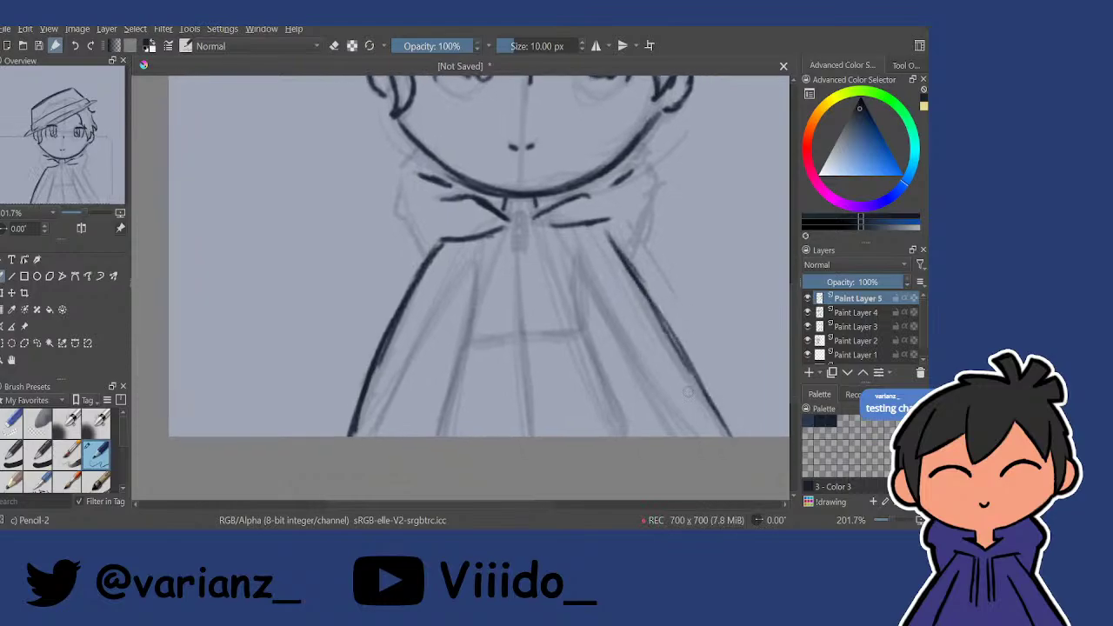
Trace the inner sleeve lines on both sides of the torso down to the canvas's lower edge.
mouse_move(469, 263)
left_mouse_down()
mouse_move(461, 351)
mouse_move(442, 399)
left_mouse_up()
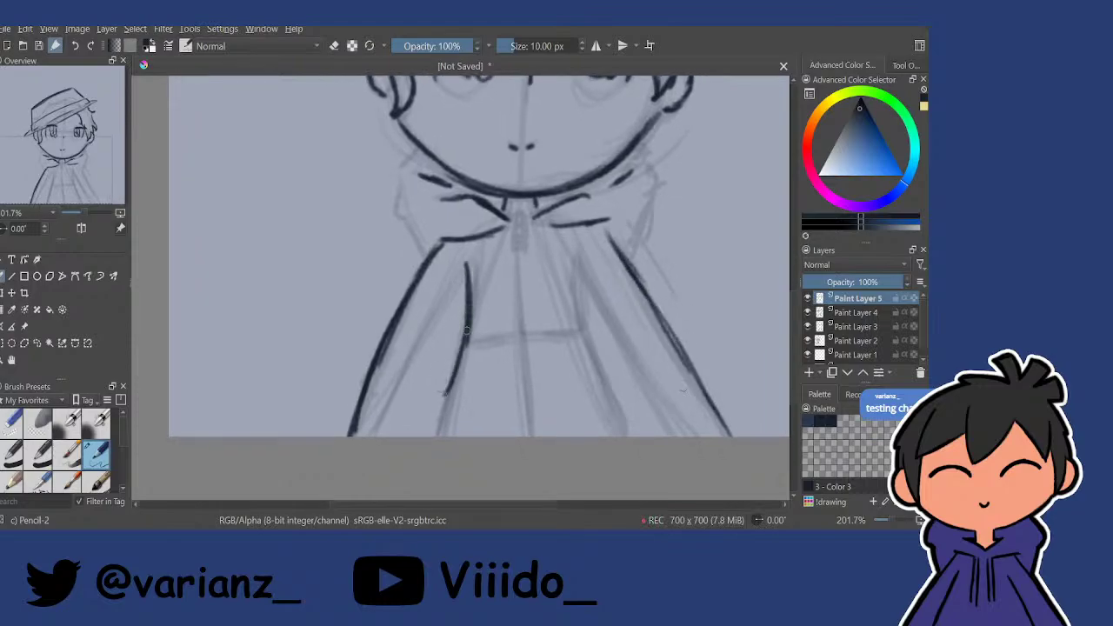
left_click_drag(470, 327, 435, 437)
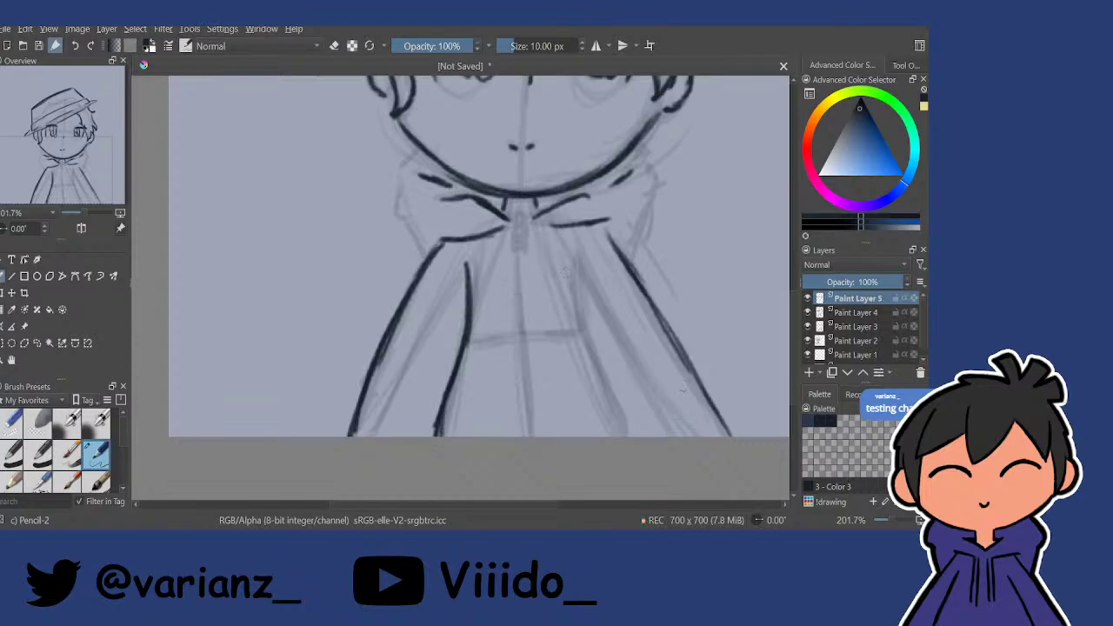
mouse_move(578, 250)
left_mouse_down()
mouse_move(588, 327)
mouse_move(631, 434)
left_mouse_up()
left_click_drag(614, 383, 635, 435)
left_click_drag(617, 393, 637, 434)
left_click_drag(589, 342, 565, 360)
Draw the zipper pull at the collar and the hoodie's centre zip line down to the canvas's lower edge.
mouse_move(561, 222)
left_mouse_down()
mouse_move(539, 287)
mouse_move(527, 258)
mouse_move(537, 255)
mouse_move(518, 292)
mouse_move(542, 299)
left_mouse_up()
scroll(532, 260, "up", 4)
mouse_move(540, 260)
left_mouse_down()
mouse_move(548, 297)
mouse_move(534, 260)
left_mouse_up()
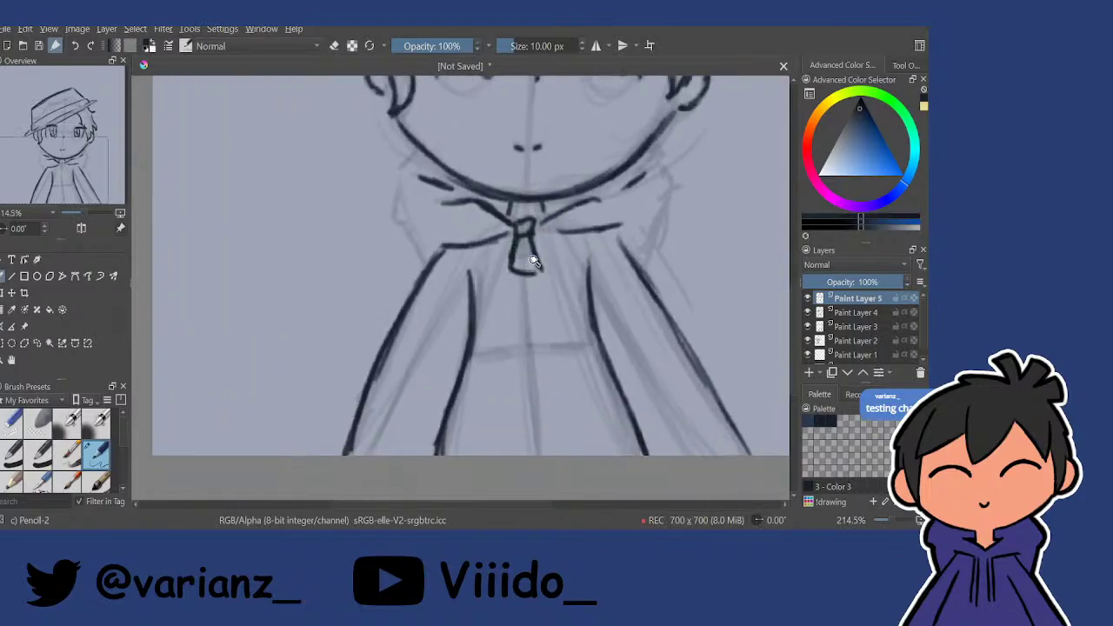
scroll(533, 261, "down", 2)
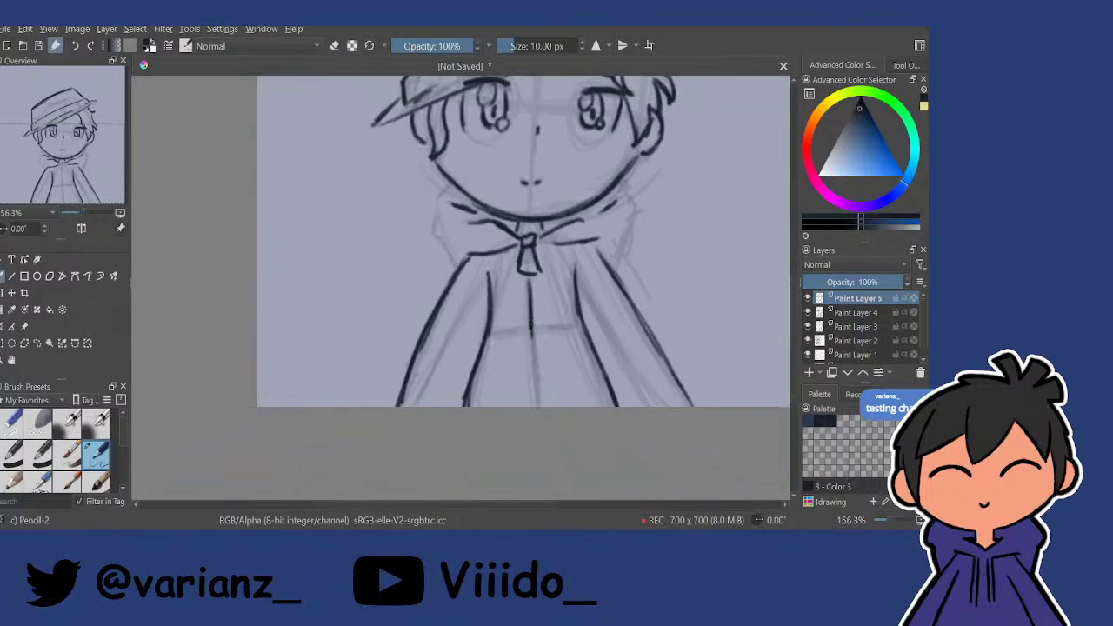
left_click_drag(536, 360, 534, 406)
Draw a small rectangular patch on the hoodie's right chest and trace the hood's outer edges on both sides.
mouse_move(549, 294)
left_mouse_down()
mouse_move(561, 290)
mouse_move(572, 310)
left_mouse_up()
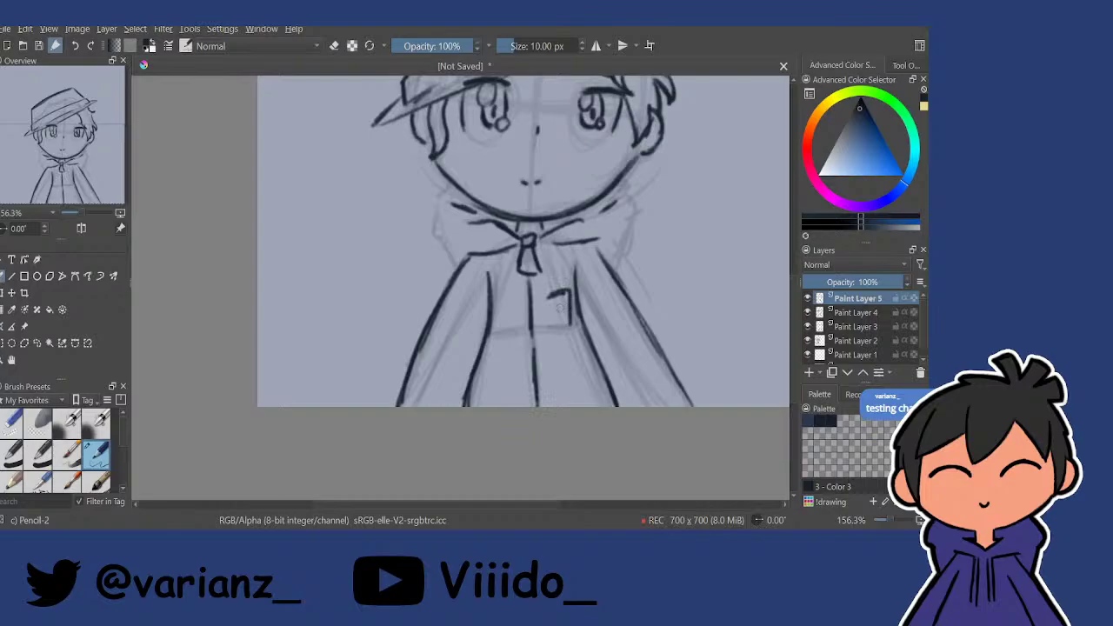
mouse_move(454, 183)
left_mouse_down()
mouse_move(436, 207)
mouse_move(454, 273)
left_mouse_up()
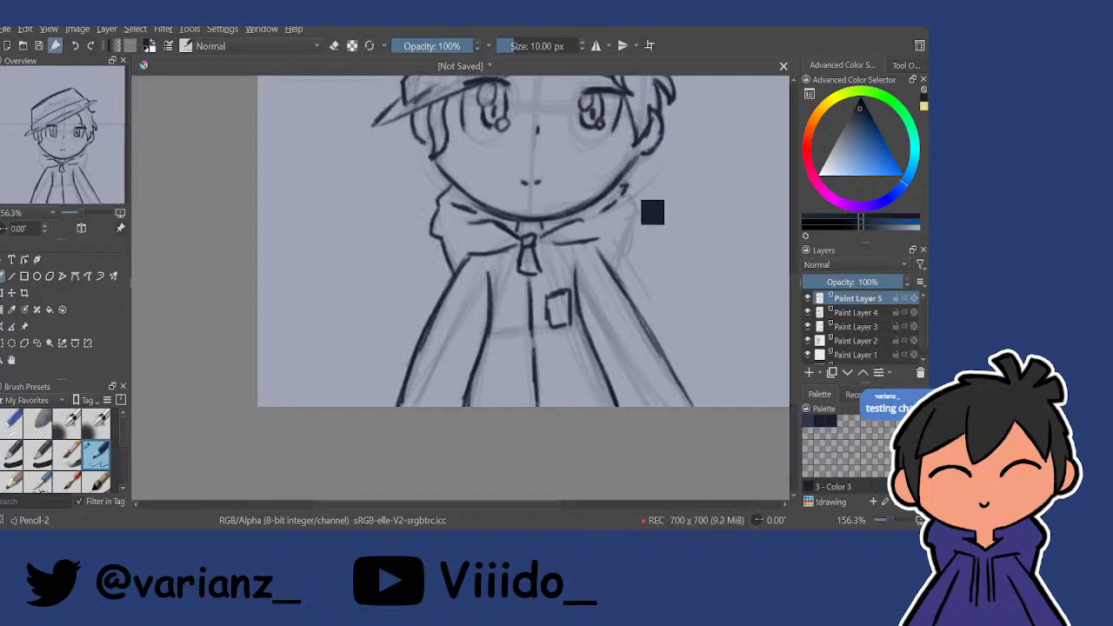
mouse_move(626, 192)
left_mouse_down()
mouse_move(636, 210)
mouse_move(616, 278)
left_mouse_up()
mouse_move(624, 223)
left_mouse_down()
mouse_move(621, 187)
mouse_move(609, 230)
left_mouse_up()
mouse_move(518, 265)
left_mouse_down()
mouse_move(494, 225)
mouse_move(497, 276)
left_mouse_up()
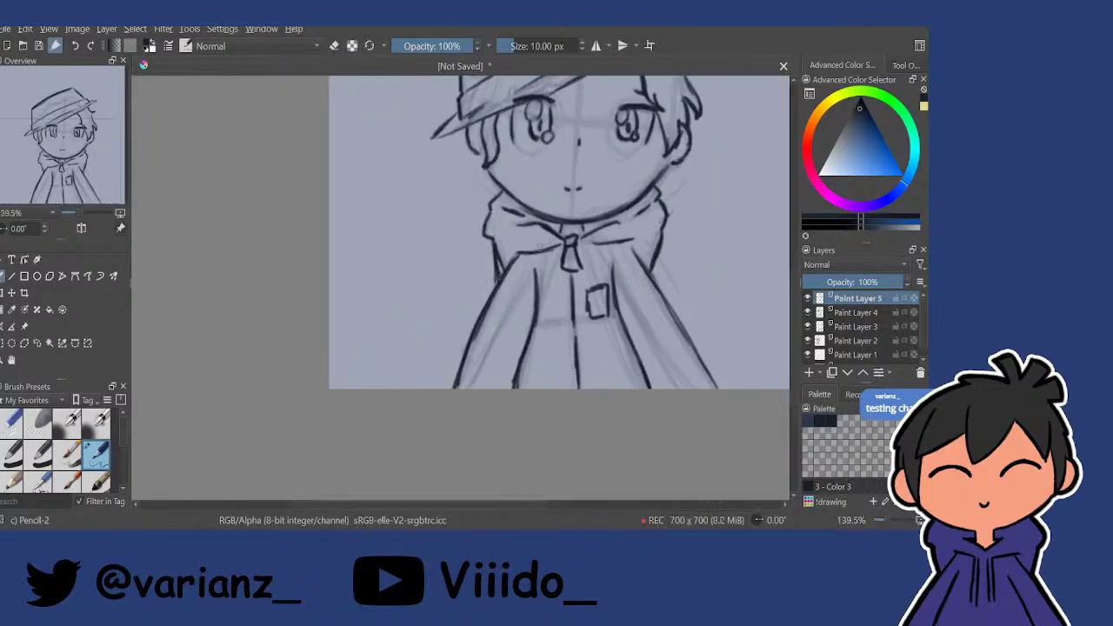
Check the whole drawing's balance by comparing the mirrored and normal canvas views.
scroll(650, 227, "down", 3)
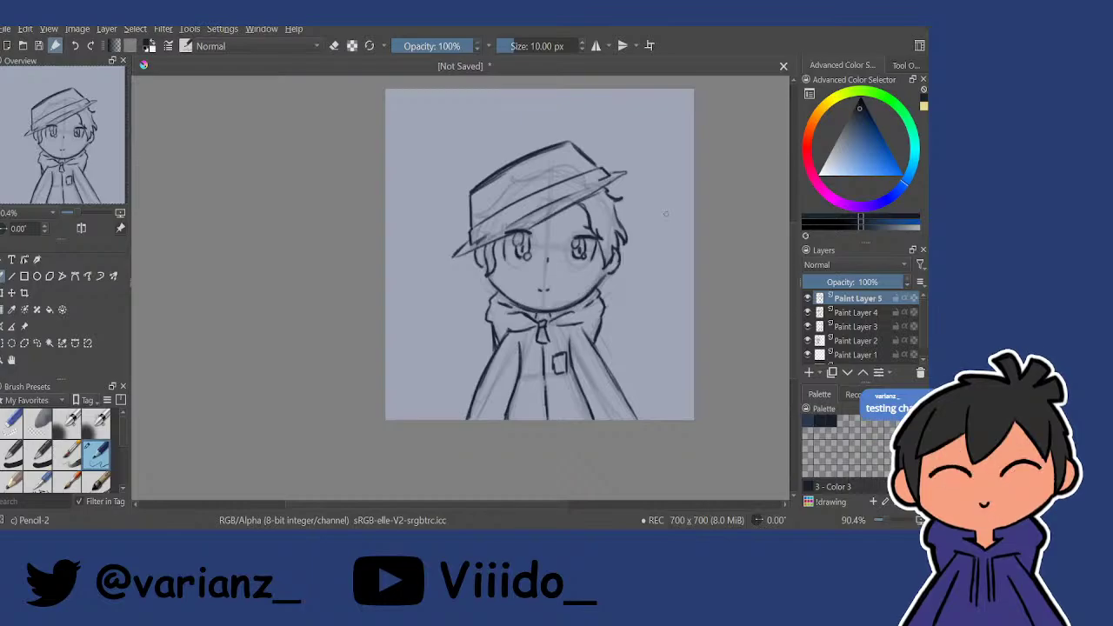
key("m")
key("m")
key("m")
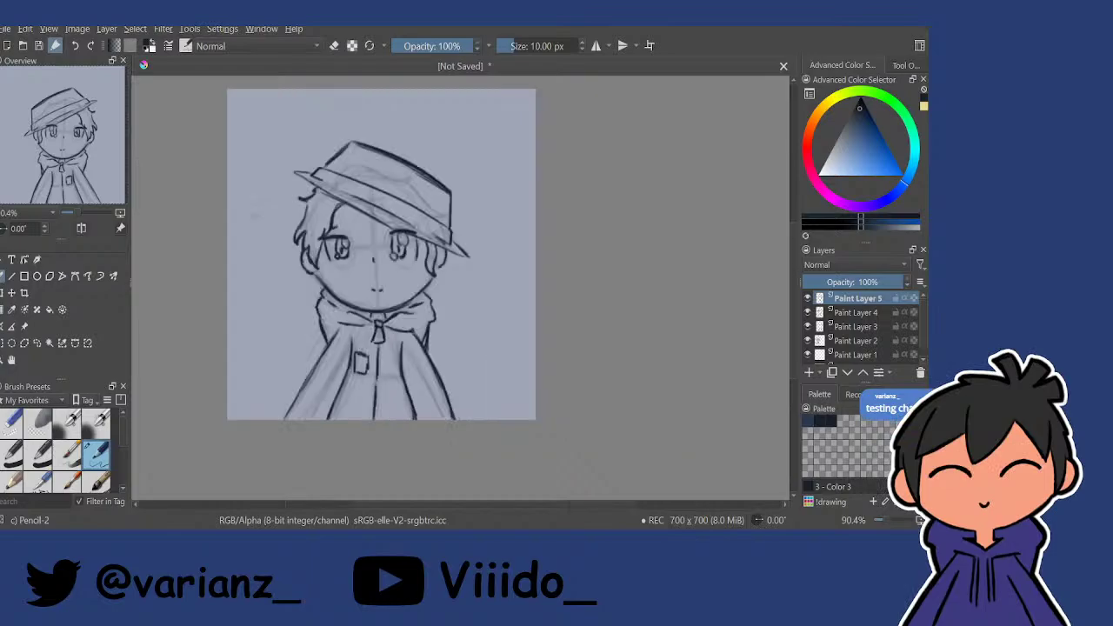
key("m")
key("m")
key("m")
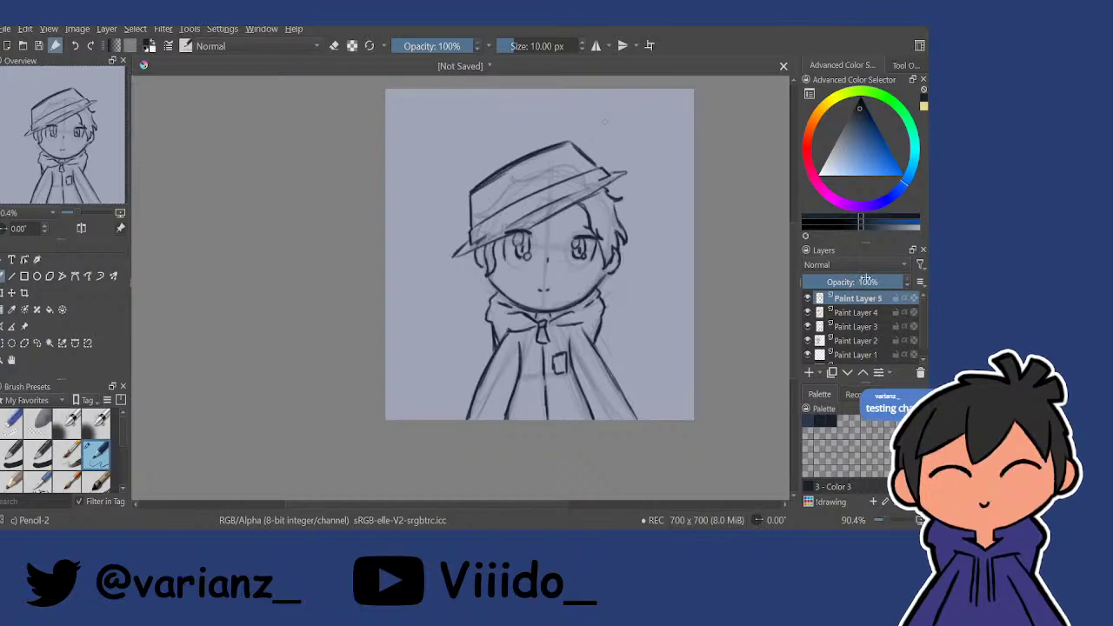
Lower Paint Layer 5's opacity to 17% and add a new paint layer above it.
left_click_drag(861, 282, 819, 281)
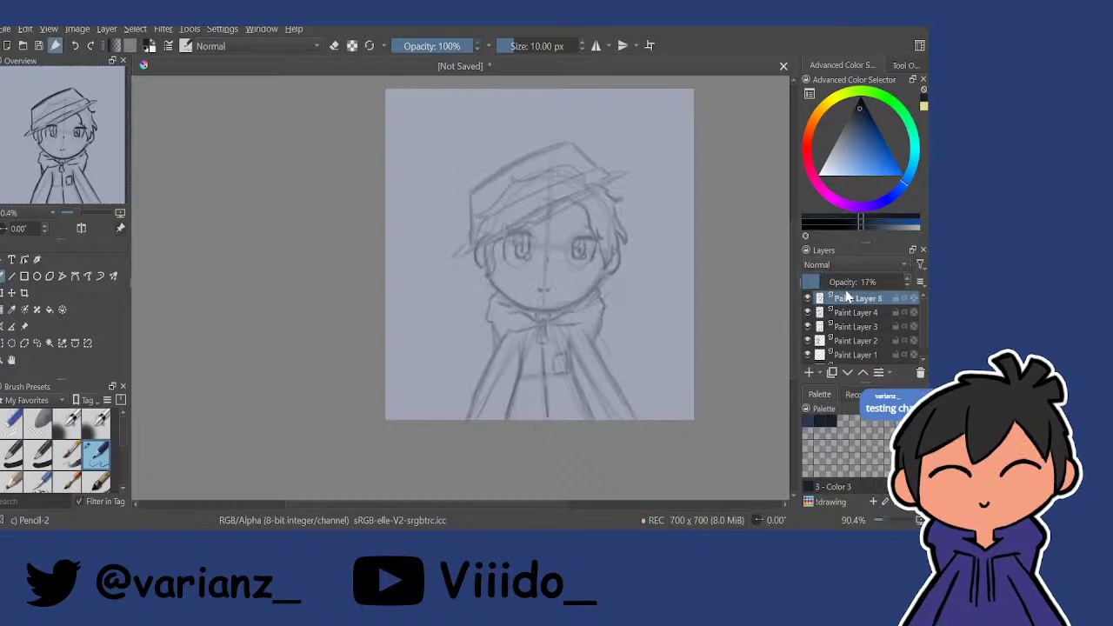
left_click(809, 374)
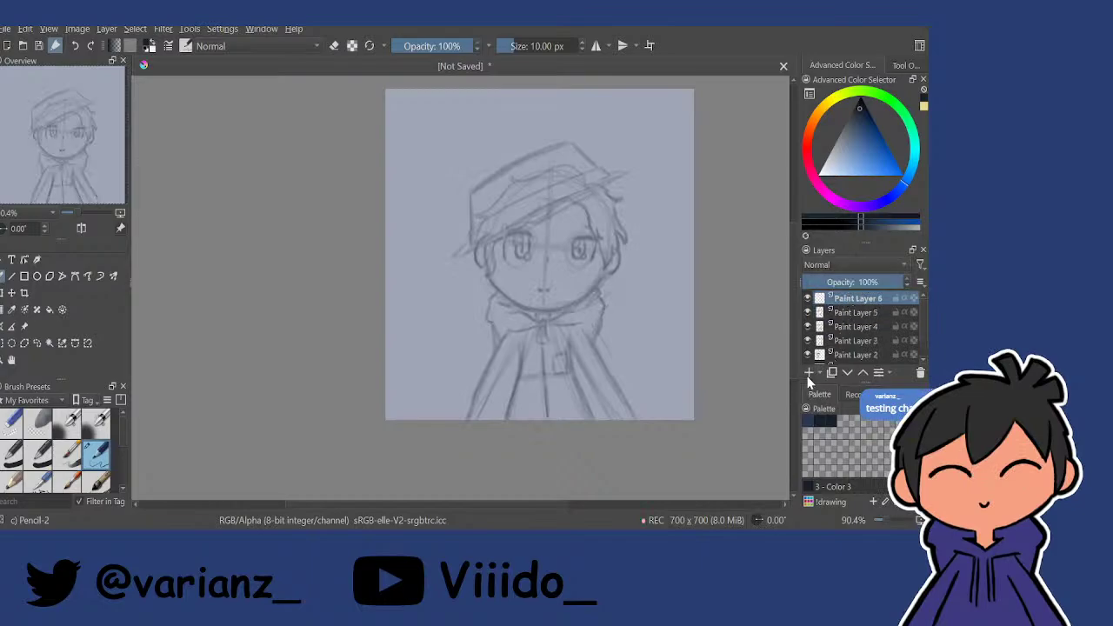
Draw a small oval on the front of the hat on the new layer.
scroll(515, 217, "up", 5)
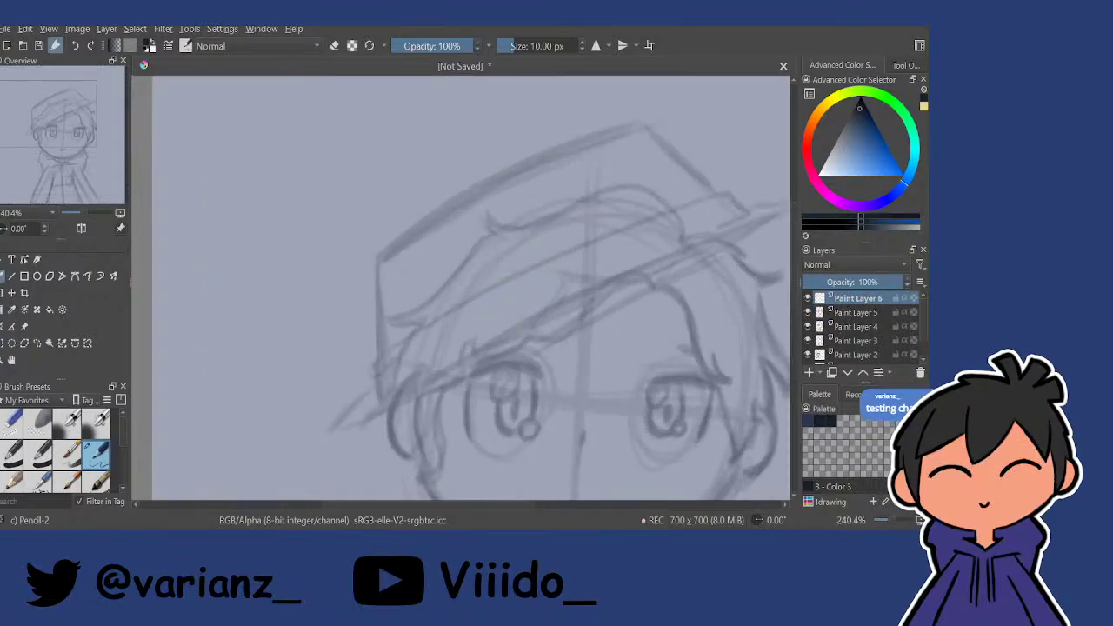
mouse_move(511, 257)
left_mouse_down()
mouse_move(548, 274)
mouse_move(519, 254)
mouse_move(623, 262)
left_mouse_up()
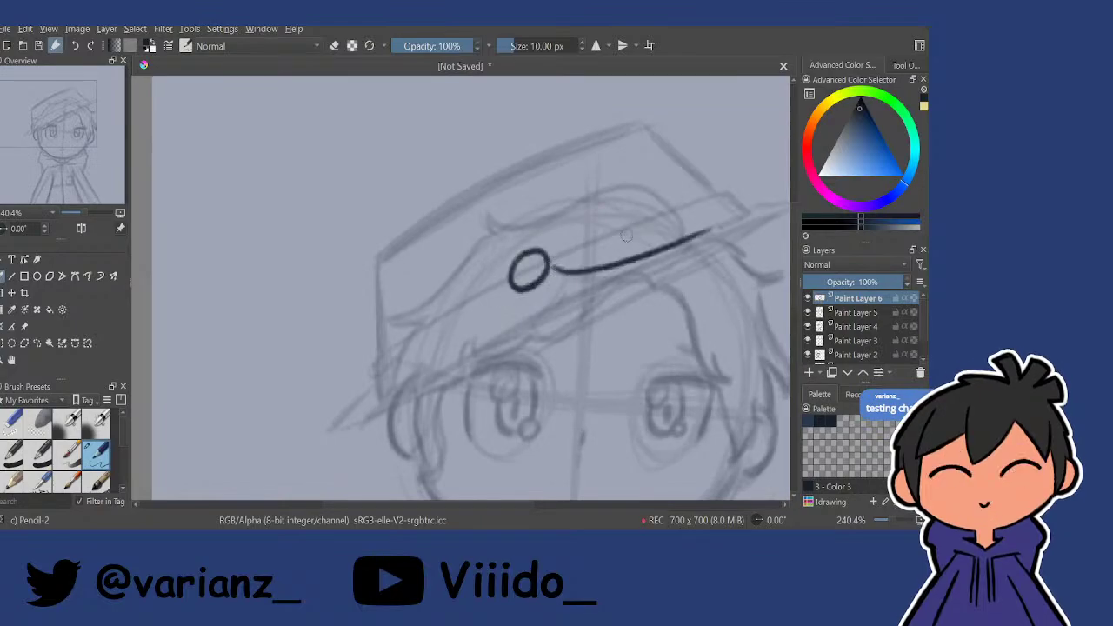
key("ctrl+z")
left_click_drag(553, 270, 678, 236)
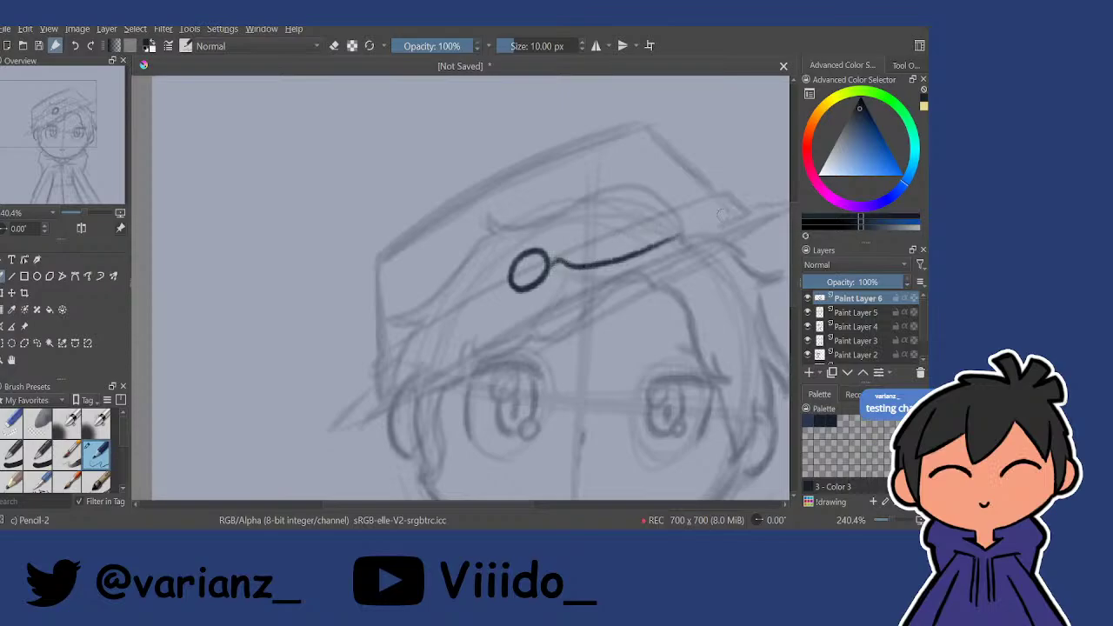
key("ctrl+z")
mouse_move(555, 271)
left_mouse_down()
mouse_move(579, 275)
mouse_move(699, 198)
left_mouse_up()
key("ctrl+z")
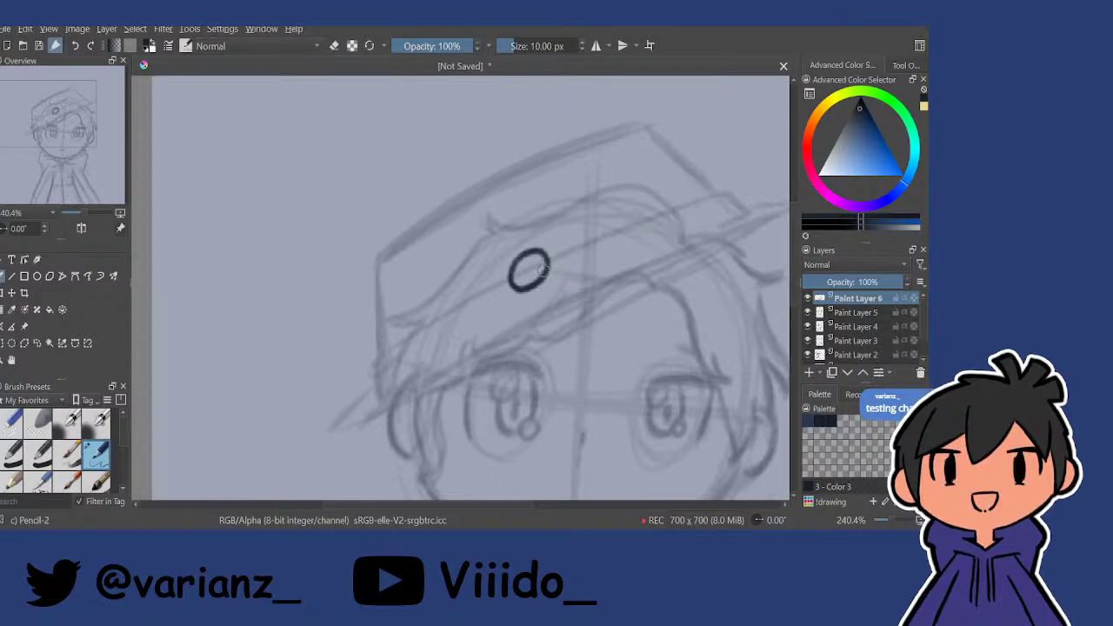
Draw a long curve sweeping from the oval across the hat and hooking back over near the crown's right corner.
mouse_move(553, 271)
left_mouse_down()
mouse_move(593, 268)
mouse_move(675, 213)
mouse_move(655, 167)
mouse_move(623, 192)
left_mouse_up()
scroll(591, 259, "up", 2)
scroll(623, 190, "up", 1)
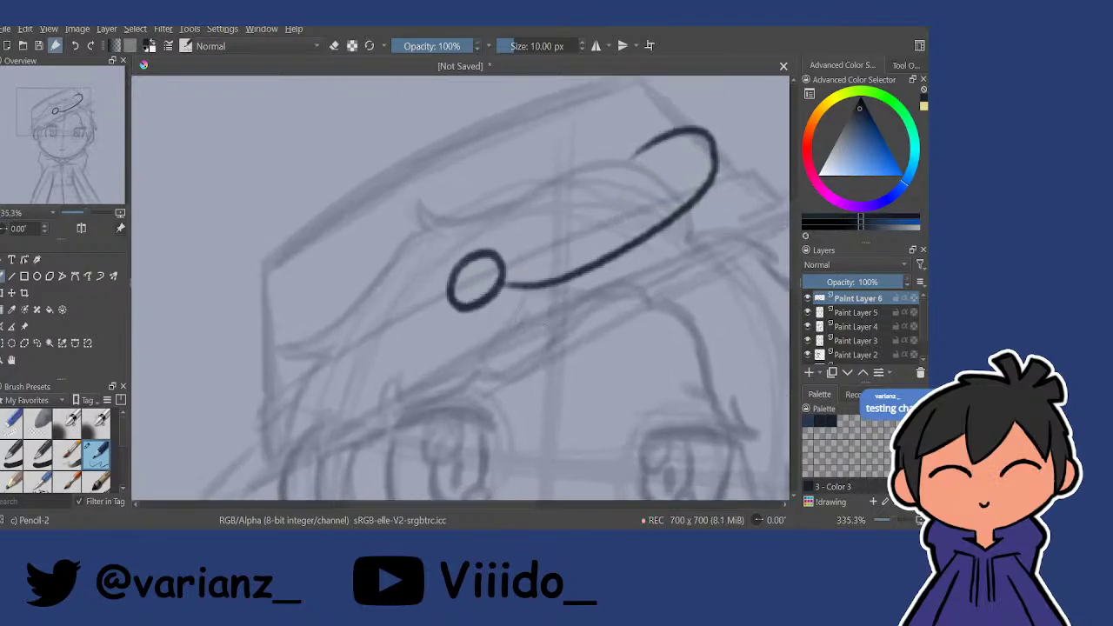
Draw two pairs of short leg strokes beneath the long curve on the hat.
mouse_move(527, 293)
left_mouse_down()
mouse_move(534, 339)
mouse_move(502, 350)
left_mouse_up()
mouse_move(650, 245)
left_mouse_down()
mouse_move(657, 268)
mouse_move(637, 282)
left_mouse_up()
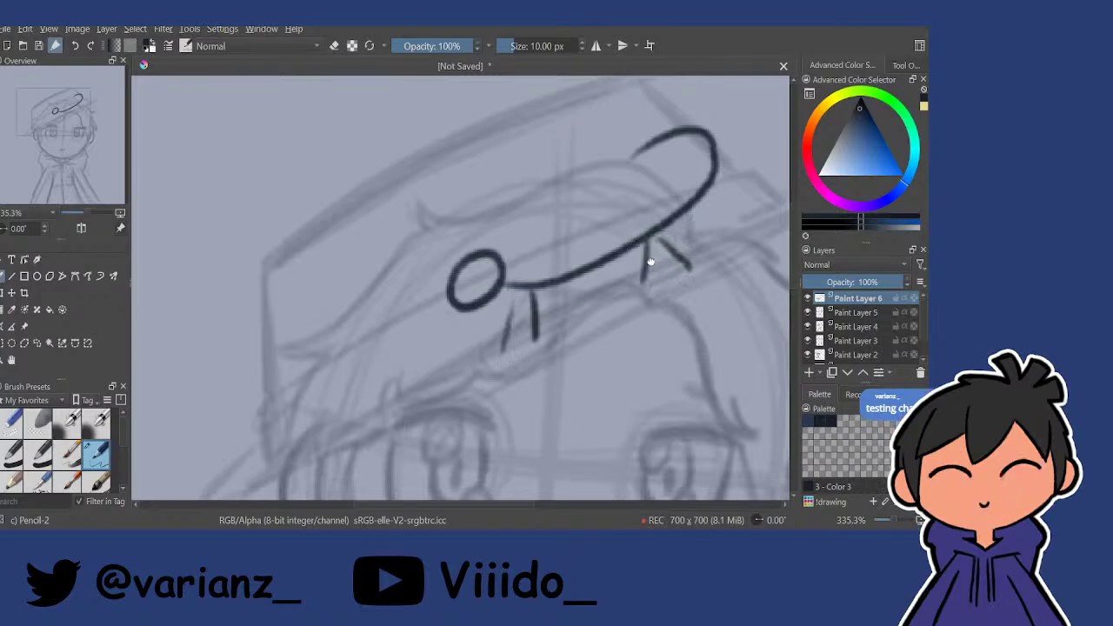
scroll(632, 253, "down", 3)
mouse_move(522, 296)
left_mouse_down()
mouse_move(489, 370)
mouse_move(549, 283)
mouse_move(514, 283)
mouse_move(508, 358)
left_mouse_up()
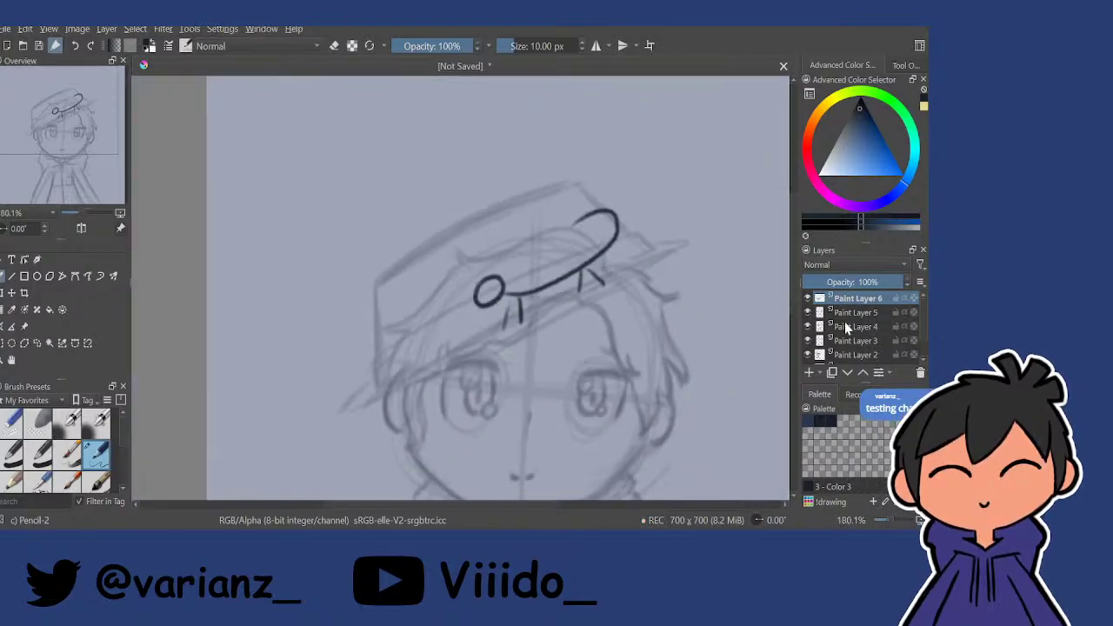
Lower Paint Layer 6's opacity to 18% and add a new paint layer above it.
left_click_drag(836, 282, 819, 283)
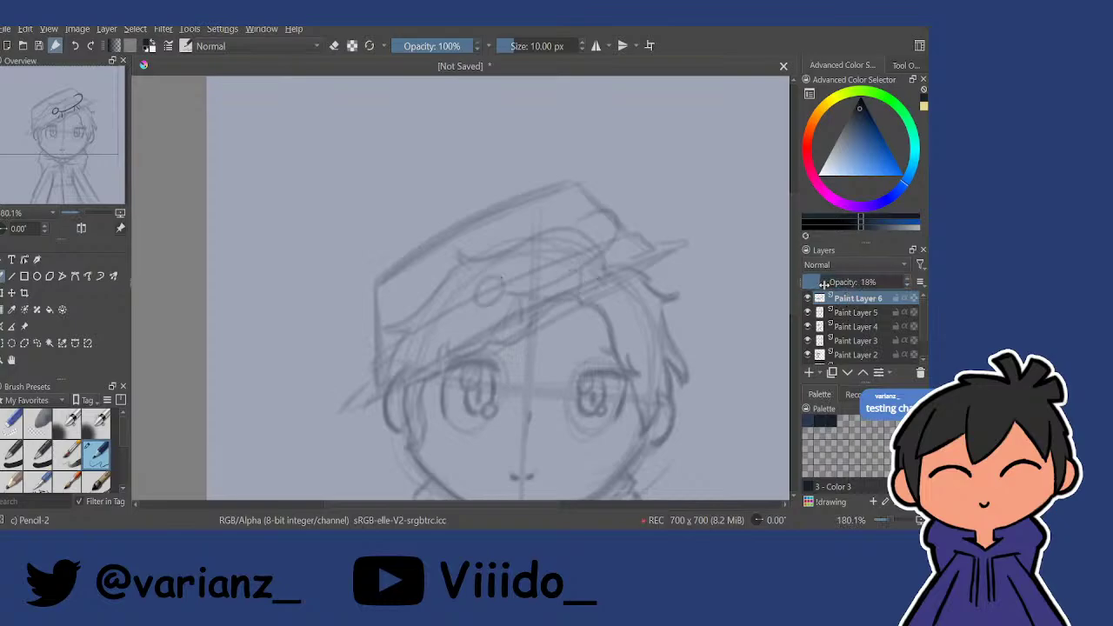
left_click(809, 372)
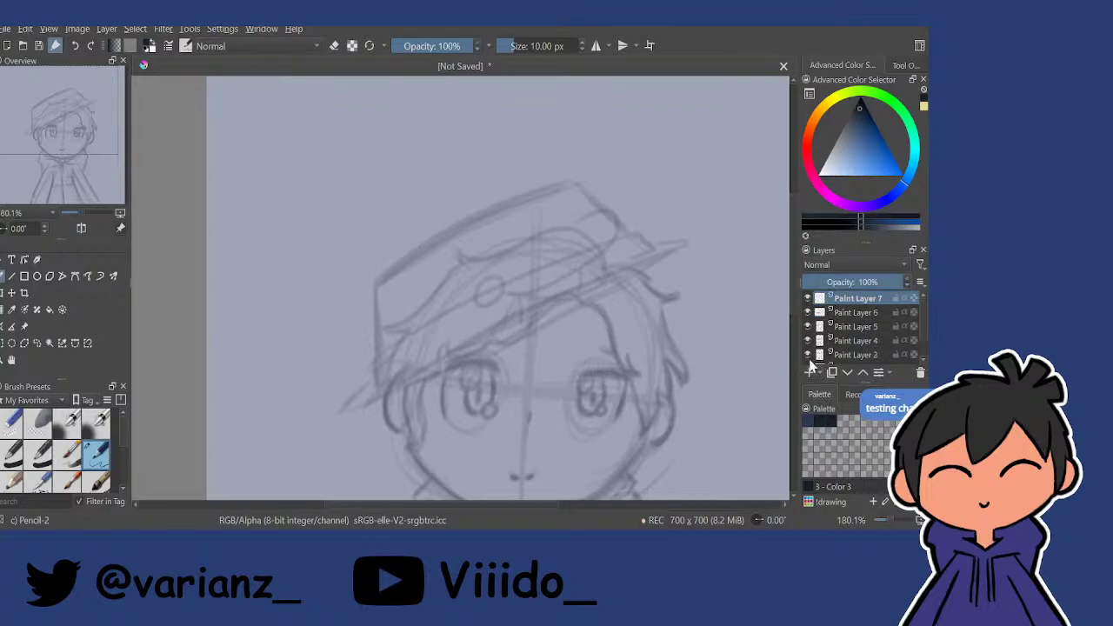
Draw the lizard's pointed snout as a V-shaped outline around the faded oval on the hat.
scroll(555, 357, "up", 1)
scroll(555, 357, "up", 3)
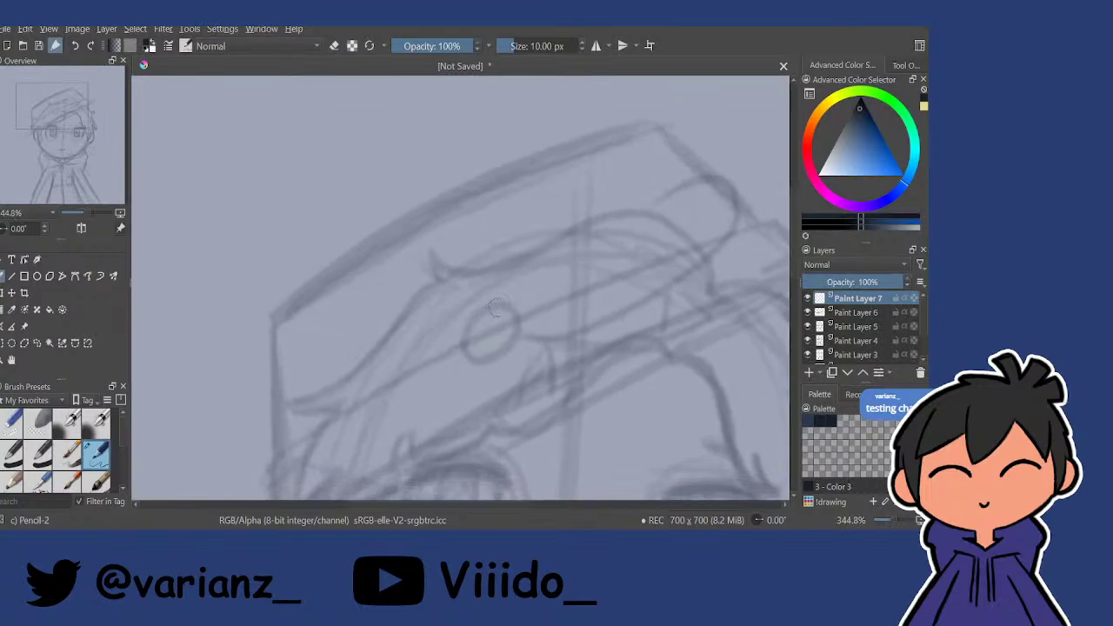
mouse_move(498, 300)
left_mouse_down()
mouse_move(465, 331)
mouse_move(490, 324)
mouse_move(459, 340)
mouse_move(451, 370)
left_mouse_up()
mouse_move(452, 372)
left_mouse_down()
mouse_move(474, 374)
mouse_move(504, 355)
mouse_move(457, 373)
mouse_move(510, 349)
left_mouse_up()
scroll(571, 293, "up", 2)
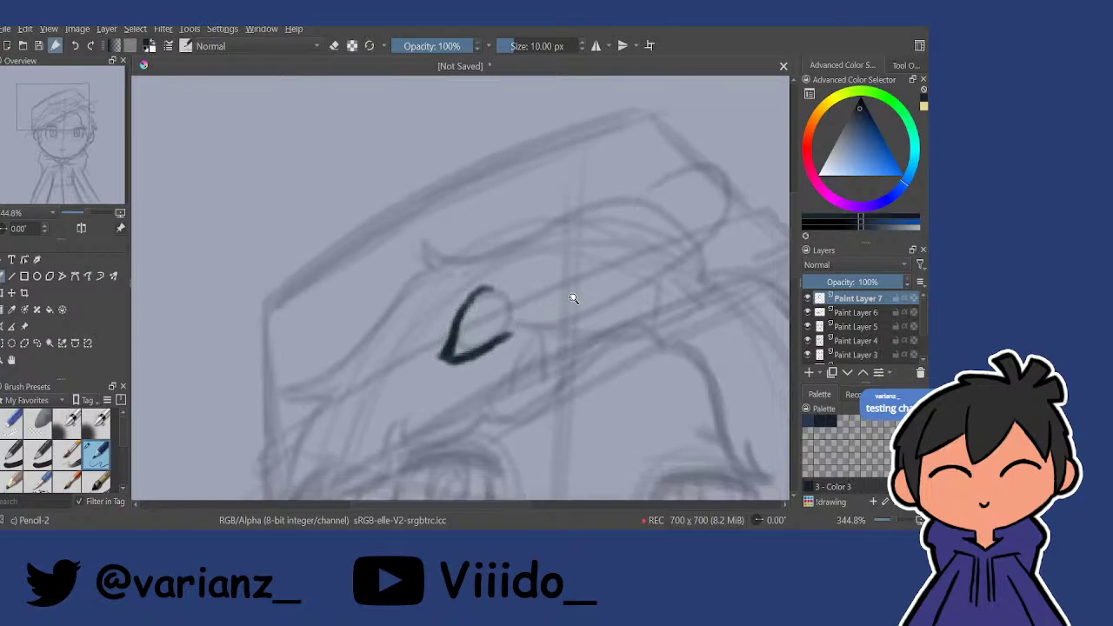
Extend the outline from the top of the lizard's head along its back and form a curled, pointed tail.
left_click_drag(583, 260, 515, 325)
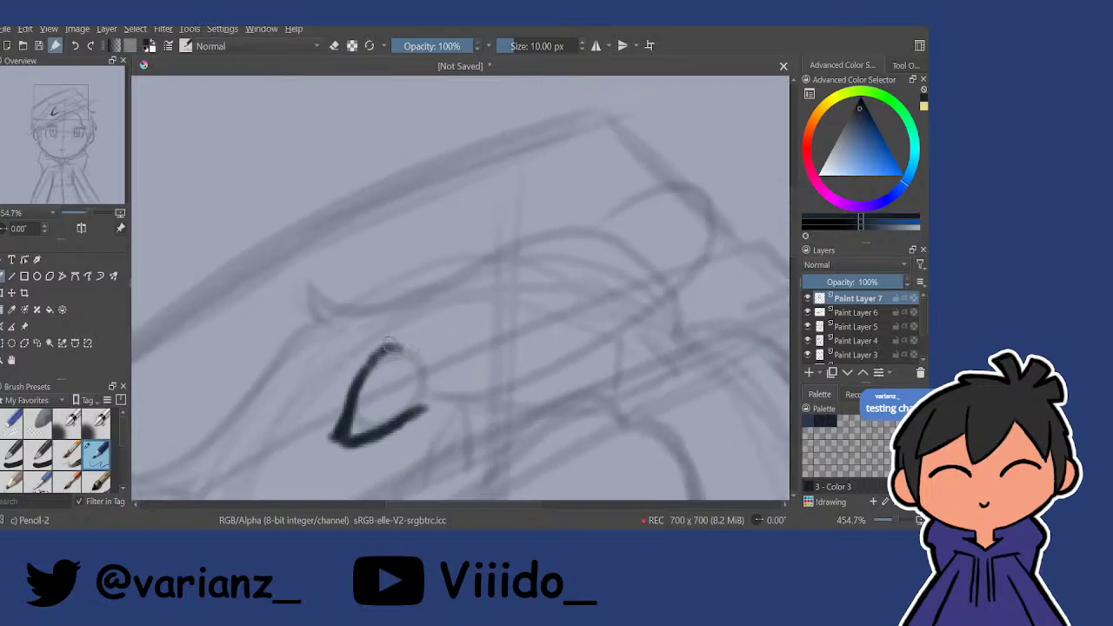
left_click_drag(386, 346, 556, 329)
mouse_move(461, 339)
left_mouse_down()
mouse_move(575, 310)
mouse_move(654, 275)
mouse_move(706, 236)
mouse_move(695, 242)
mouse_move(680, 174)
mouse_move(708, 179)
mouse_move(672, 176)
mouse_move(714, 187)
mouse_move(723, 224)
mouse_move(725, 210)
mouse_move(714, 259)
mouse_move(688, 301)
left_mouse_up()
mouse_move(679, 260)
left_mouse_down()
mouse_move(666, 218)
mouse_move(642, 274)
mouse_move(639, 244)
left_mouse_up()
scroll(468, 341, "up", 3)
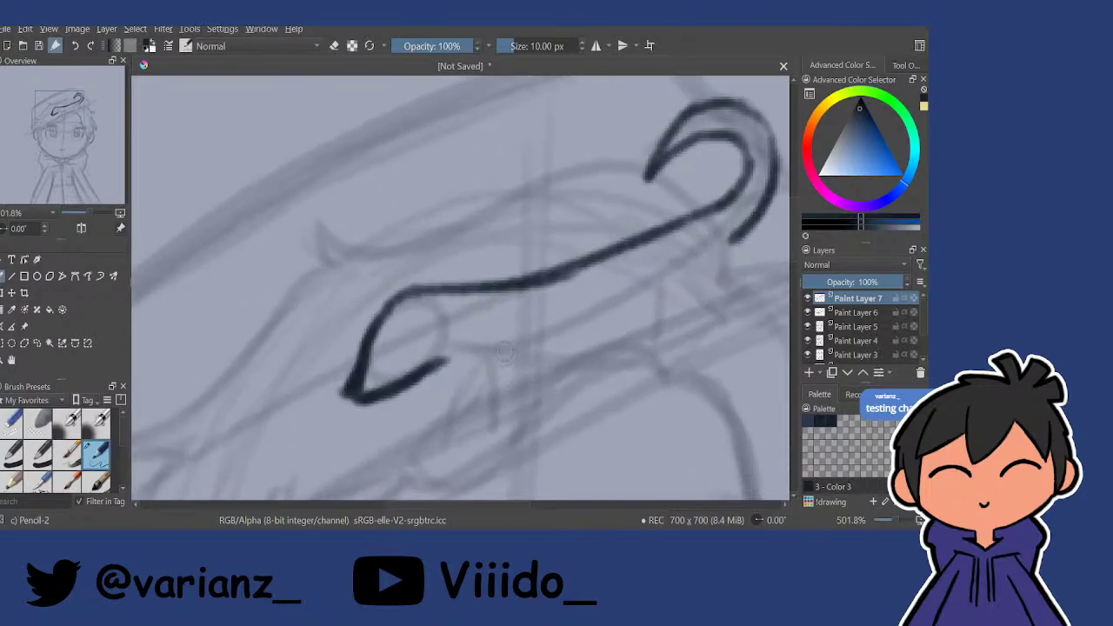
Draw the first edge of the lizard's front leg with a small hooked foot behind the head.
left_click_drag(502, 348, 503, 414)
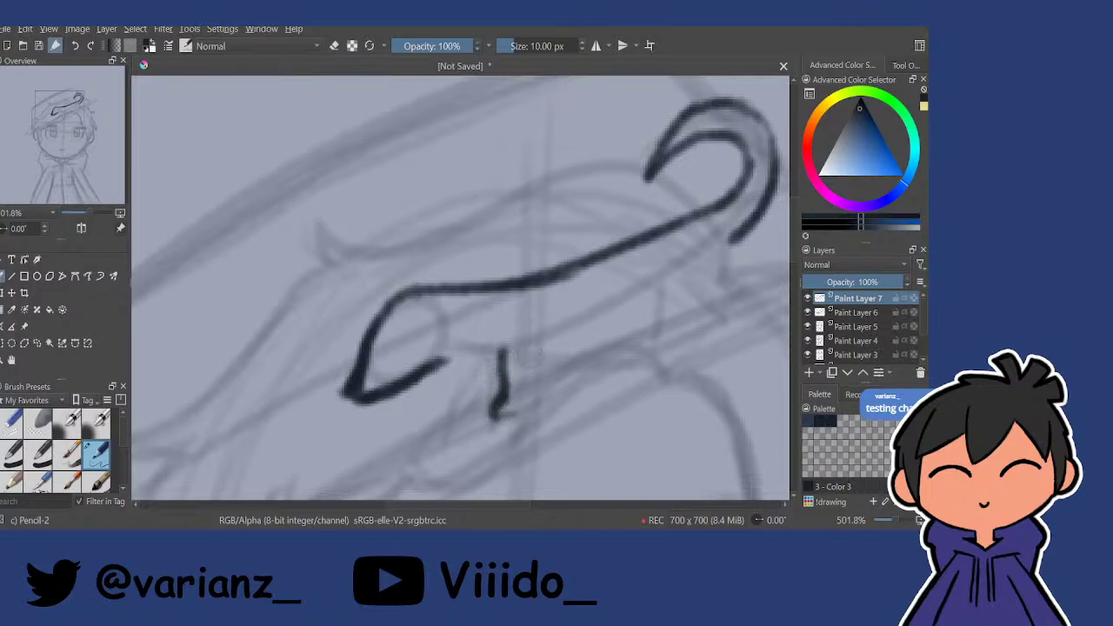
scroll(547, 266, "down", 5)
scroll(547, 257, "up", 2)
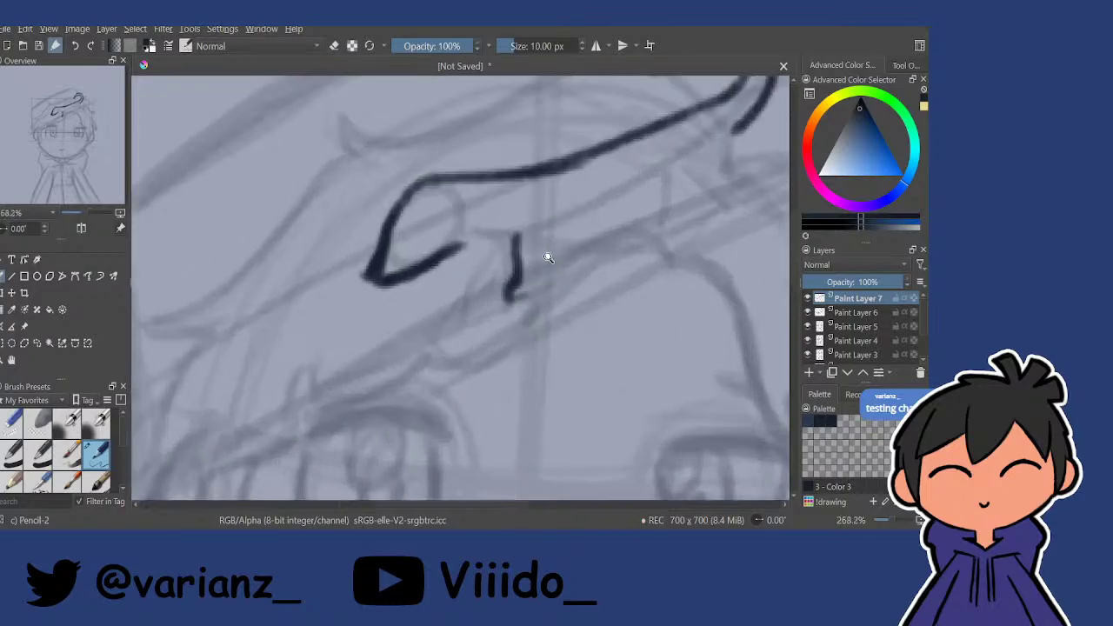
scroll(548, 257, "up", 4)
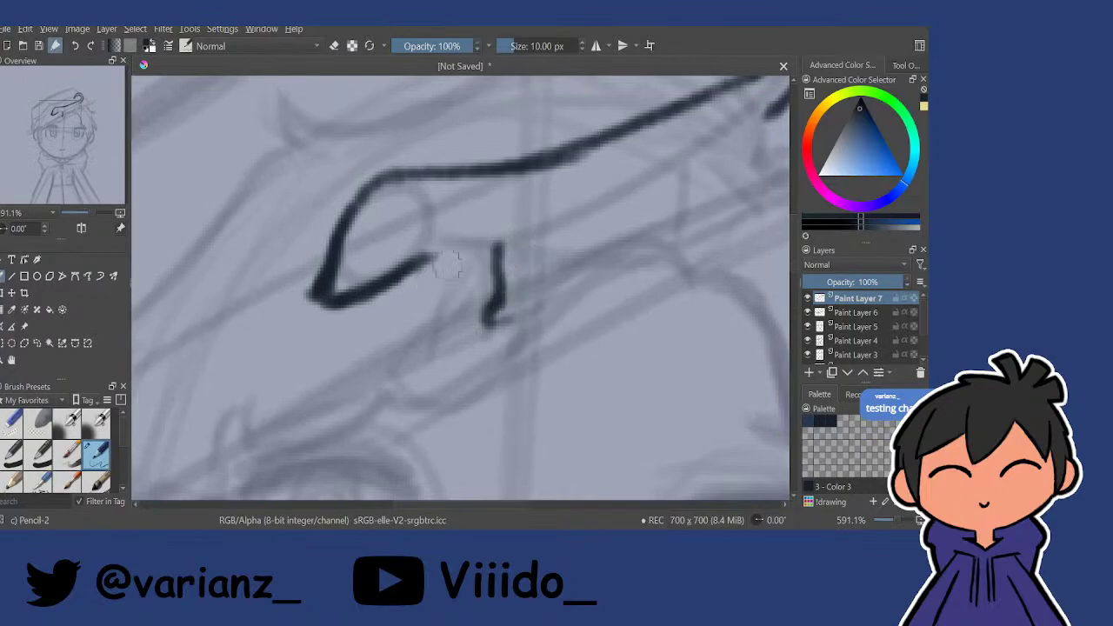
Draw the lizard's bent hind leg and foot below the base of the tail.
mouse_move(745, 187)
left_mouse_down()
mouse_move(576, 296)
mouse_move(606, 291)
left_mouse_up()
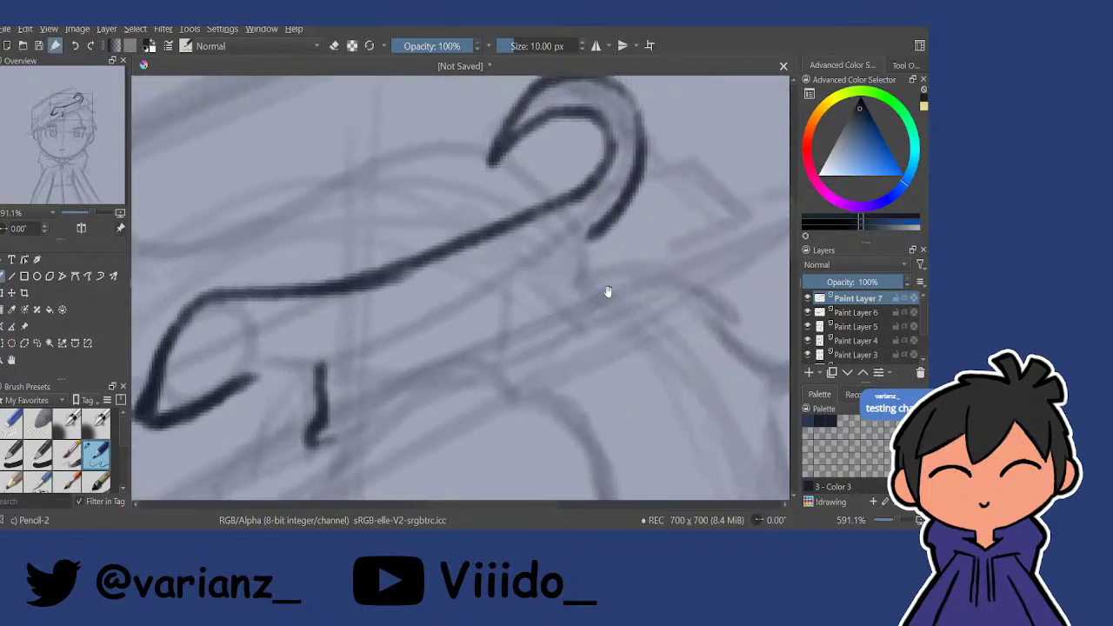
mouse_move(559, 228)
left_mouse_down()
mouse_move(585, 235)
mouse_move(591, 268)
mouse_move(549, 322)
mouse_move(522, 309)
mouse_move(564, 320)
left_mouse_up()
mouse_move(536, 254)
left_mouse_down()
mouse_move(534, 294)
mouse_move(539, 256)
left_mouse_up()
scroll(560, 198, "down", 2)
Close the front leg and foot outline with the canvas rotated and join the leg to the lizard's jaw.
mouse_move(677, 141)
left_mouse_down()
mouse_move(605, 218)
mouse_move(399, 389)
left_mouse_up()
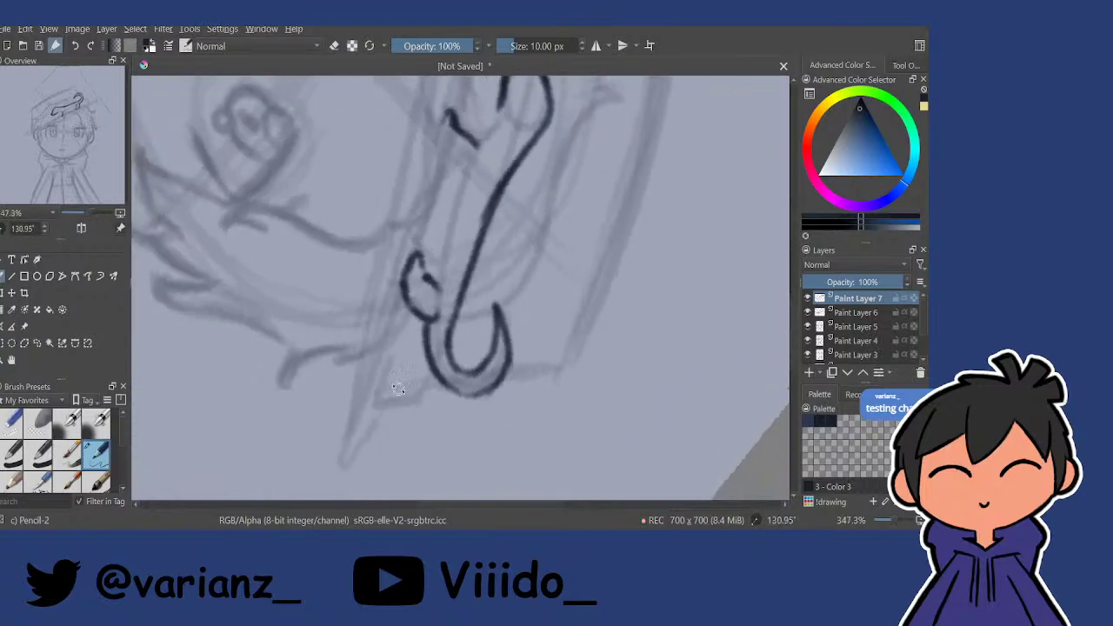
left_click_drag(478, 168, 462, 207)
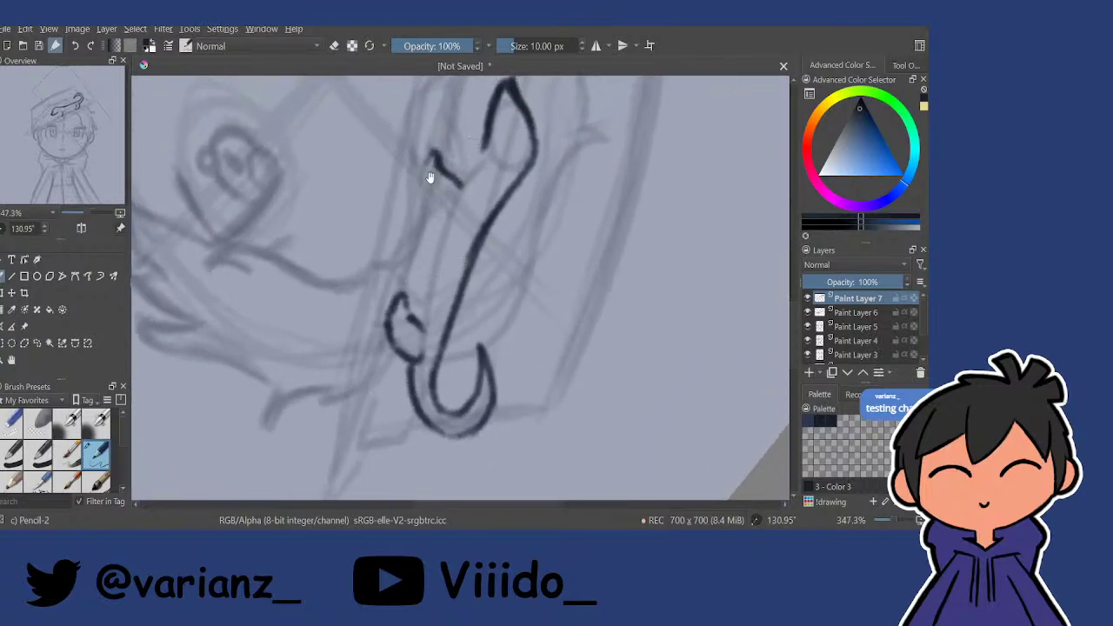
left_click_drag(432, 154, 440, 196)
mouse_move(481, 150)
left_mouse_down()
mouse_move(461, 172)
mouse_move(480, 174)
mouse_move(443, 188)
mouse_move(416, 281)
left_mouse_up()
scroll(469, 182, "up", 2)
Draw the lizard's belly line between the front and hind legs and thicken it with repeated strokes.
left_click_drag(437, 202, 410, 334)
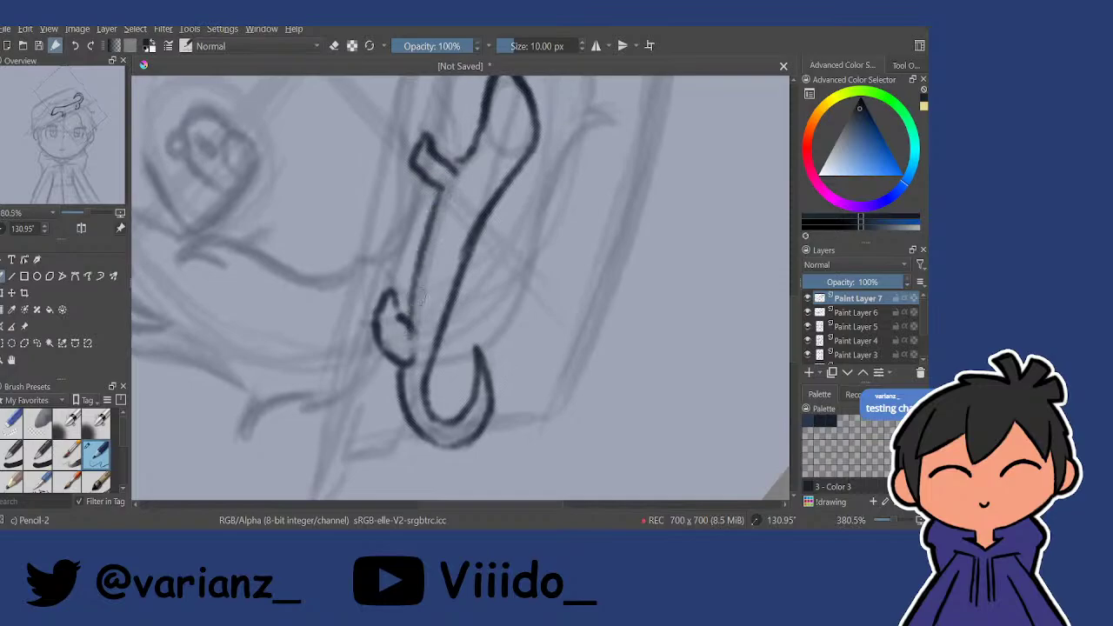
left_click_drag(423, 240, 413, 320)
left_click_drag(415, 280, 407, 323)
left_click_drag(433, 205, 405, 320)
Draw two small dark markings hanging from the line of the lizard's back.
left_click_drag(496, 205, 270, 221)
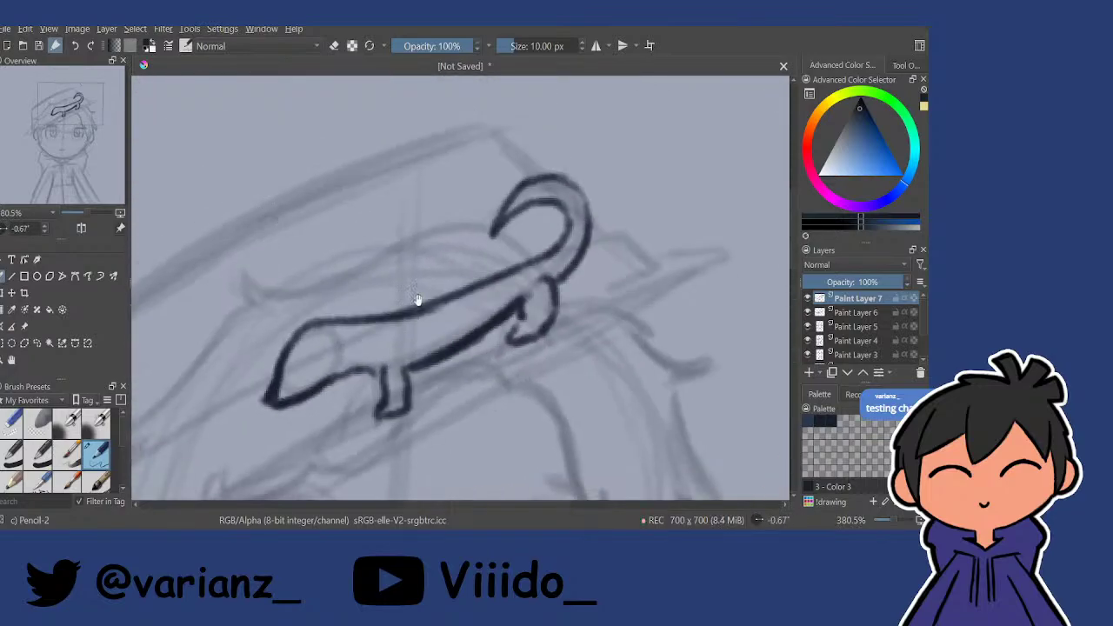
left_click_drag(417, 301, 451, 266)
scroll(592, 226, "down", 3)
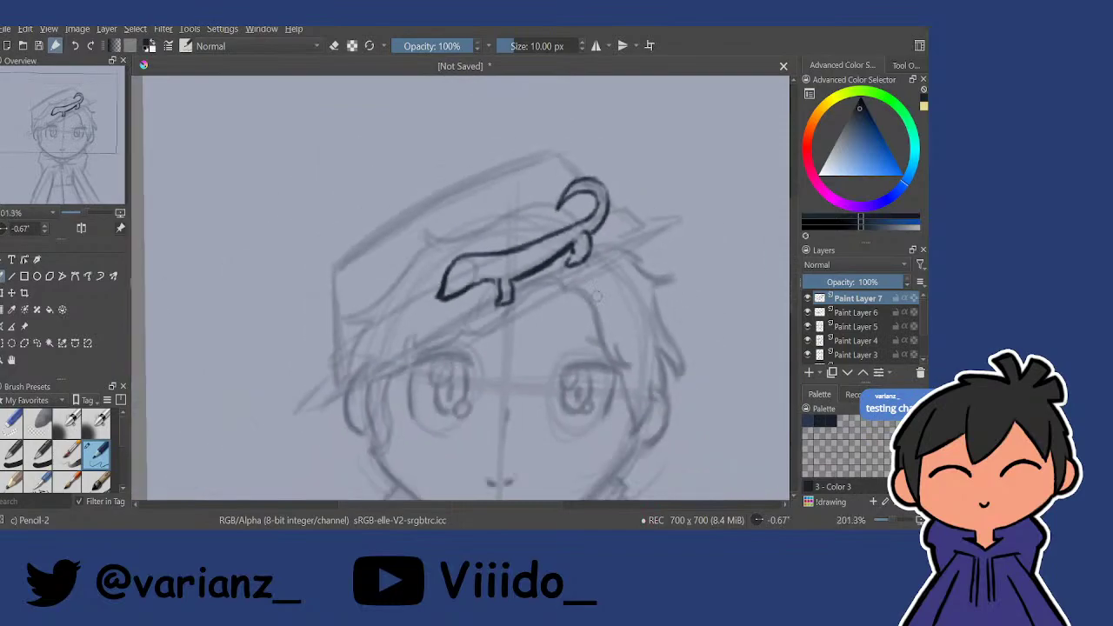
mouse_move(596, 296)
left_mouse_down()
mouse_move(541, 281)
mouse_move(505, 301)
mouse_move(491, 357)
mouse_move(461, 379)
left_mouse_up()
mouse_move(438, 415)
left_mouse_down()
mouse_move(441, 396)
mouse_move(409, 355)
mouse_move(467, 387)
mouse_move(467, 361)
mouse_move(468, 384)
mouse_move(509, 380)
mouse_move(517, 359)
mouse_move(514, 387)
left_mouse_up()
left_click_drag(492, 330, 527, 353)
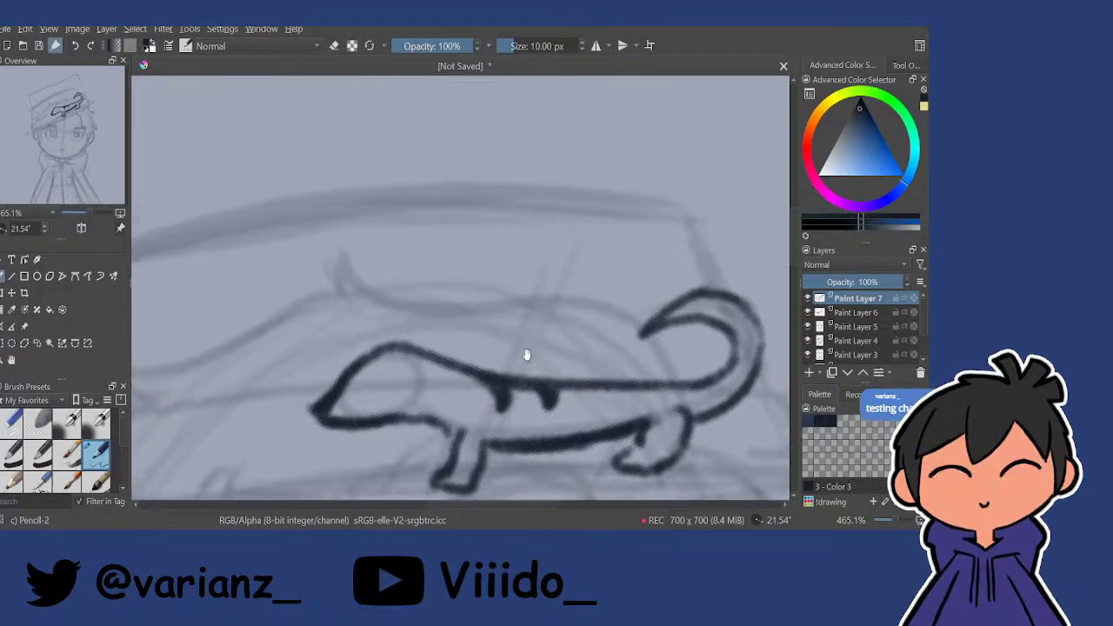
Draw a small round eye on the lizard's head.
mouse_move(397, 369)
left_mouse_down()
mouse_move(404, 347)
mouse_move(389, 346)
left_mouse_up()
key("ctrl+z")
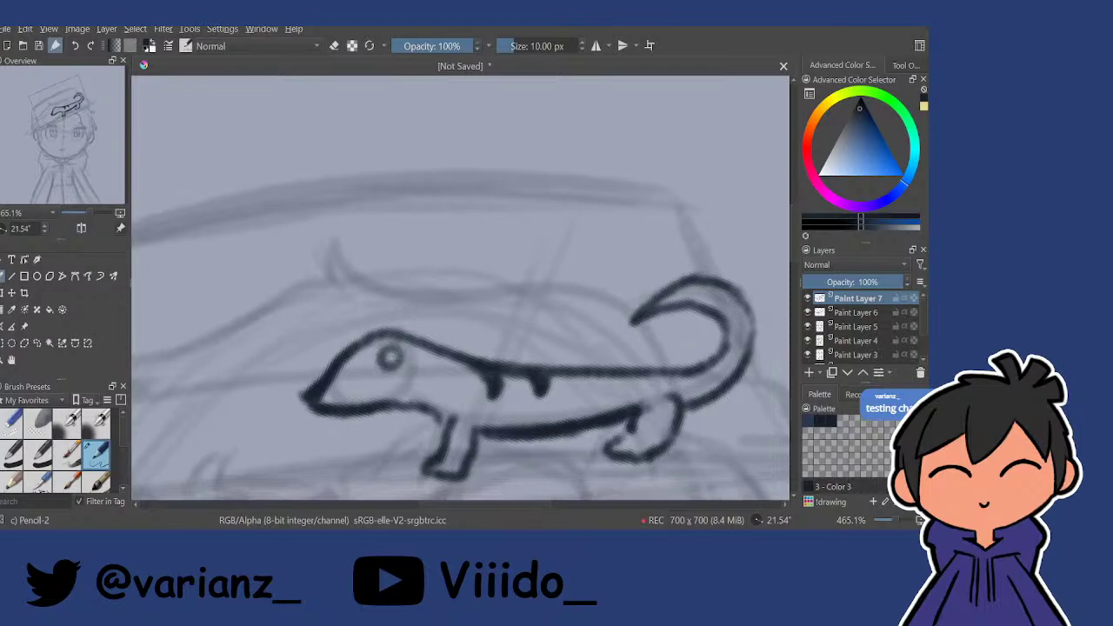
left_click_drag(415, 310, 413, 379)
left_click_drag(383, 330, 383, 297)
scroll(383, 297, "up", 2)
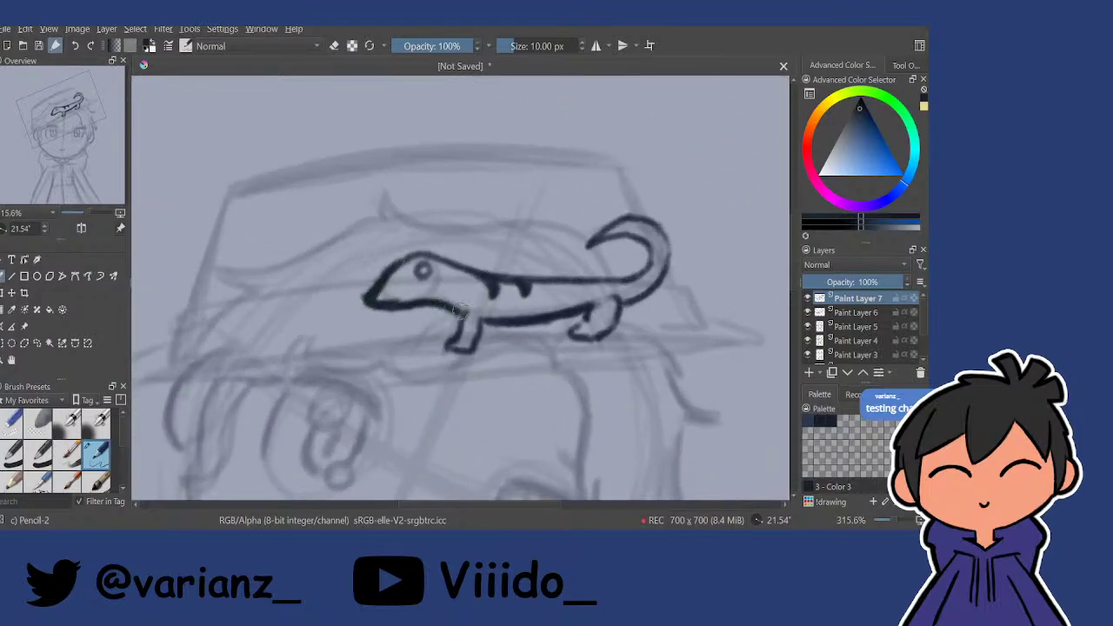
Add the lizard's far-side front and hind legs beside the near ones and reset the canvas rotation.
mouse_move(446, 315)
left_mouse_down()
mouse_move(424, 333)
mouse_move(446, 327)
left_mouse_up()
mouse_move(500, 302)
left_mouse_down()
mouse_move(490, 280)
mouse_move(558, 308)
left_mouse_up()
mouse_move(593, 253)
left_mouse_down()
mouse_move(583, 236)
mouse_move(601, 355)
mouse_move(547, 315)
left_mouse_up()
key("5")
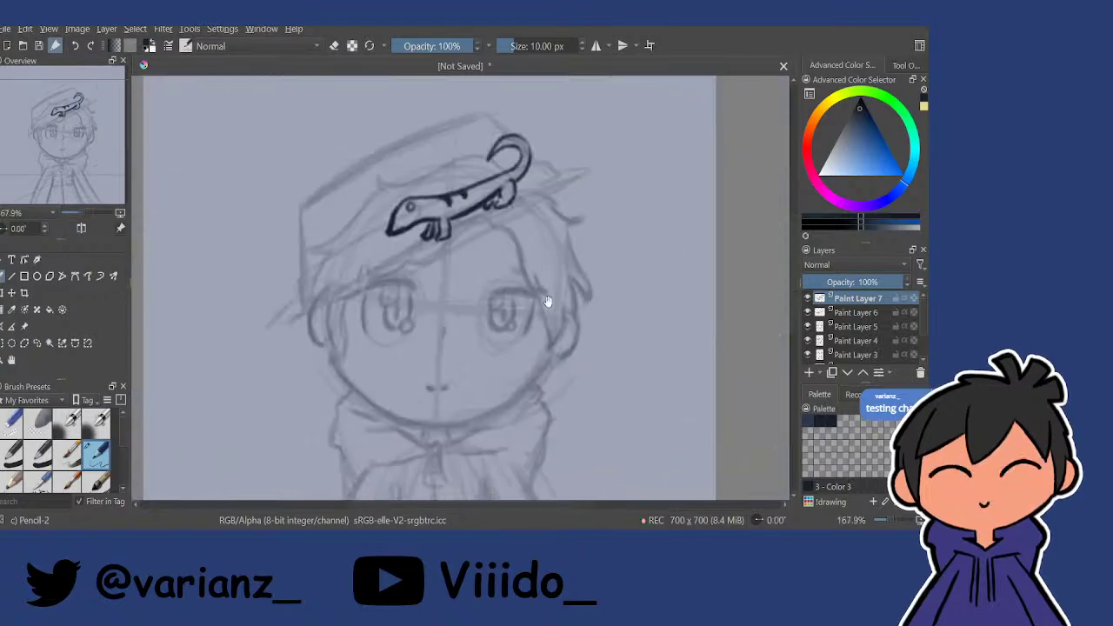
Lower Paint Layer 7's opacity to 31%.
scroll(548, 301, "down", 6)
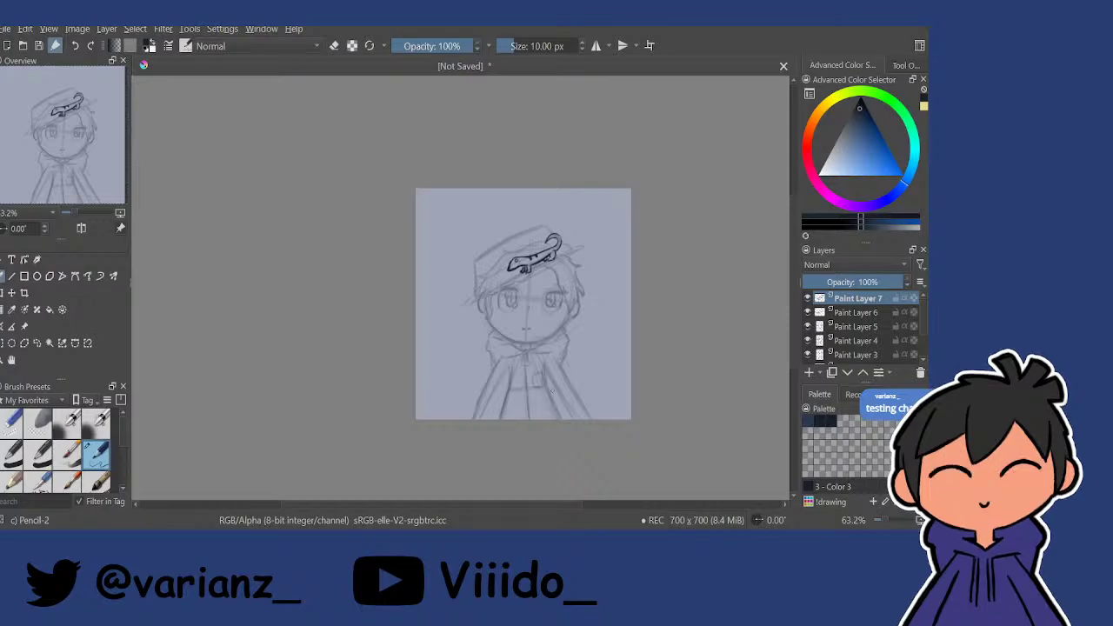
mouse_move(837, 281)
left_mouse_down()
mouse_move(817, 284)
mouse_move(840, 282)
left_mouse_up()
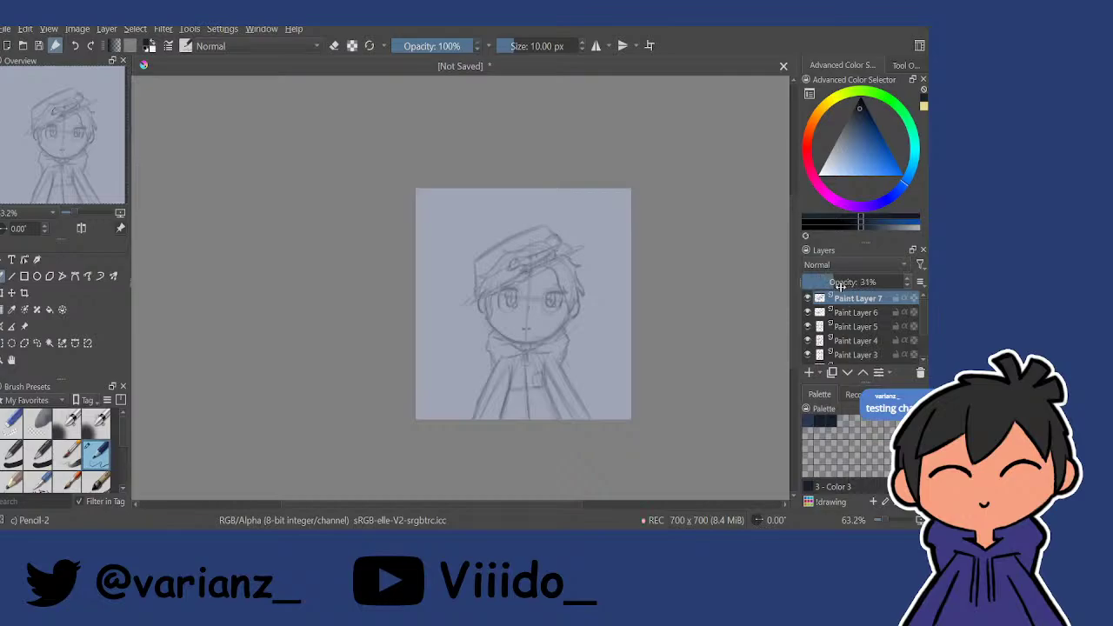
Select Paint Layers 2 through 7 and combine them into one layer group.
key("shift+Down")
key("shift+Down")
key("shift+Down")
key("shift+Down")
key("shift+Down")
key("shift+Down")
key("shift+Down")
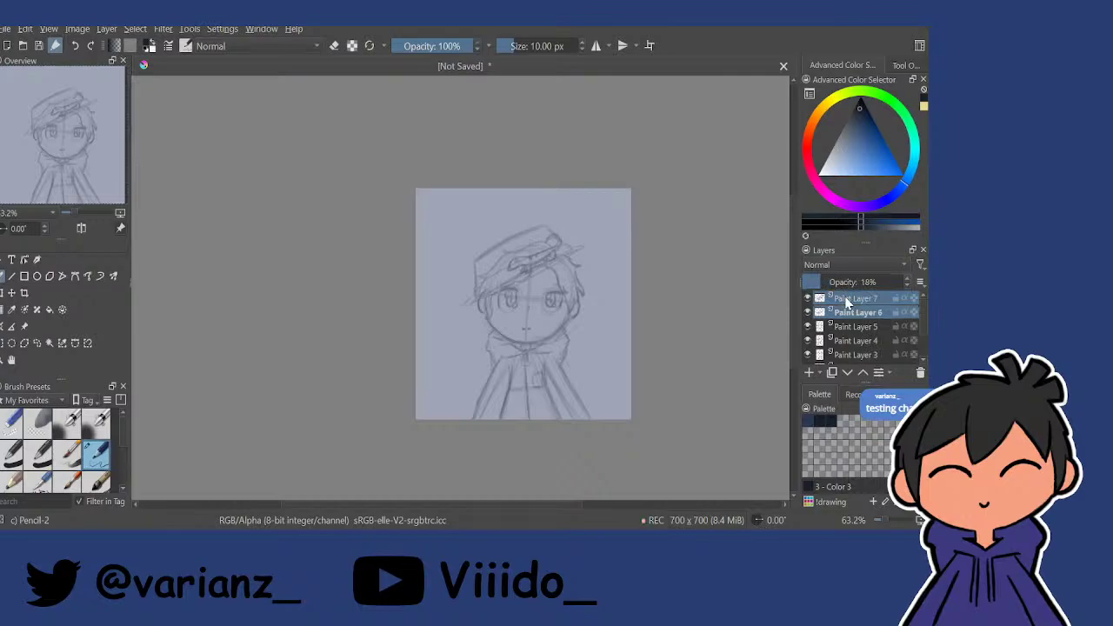
key("shift+Up")
key("shift+Up")
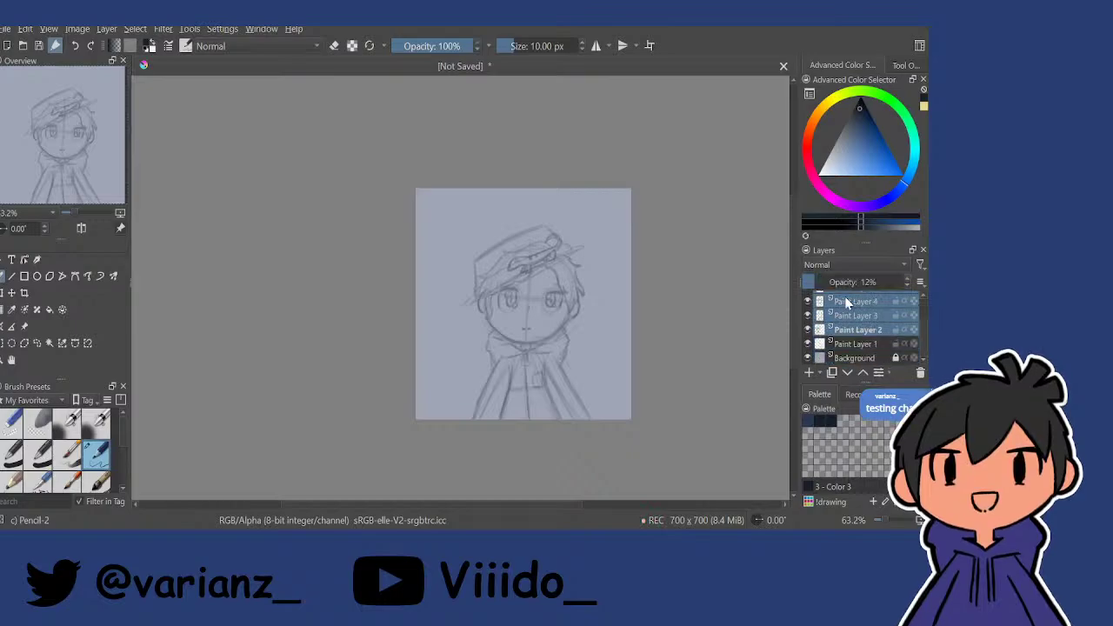
scroll(846, 302, "up", 2)
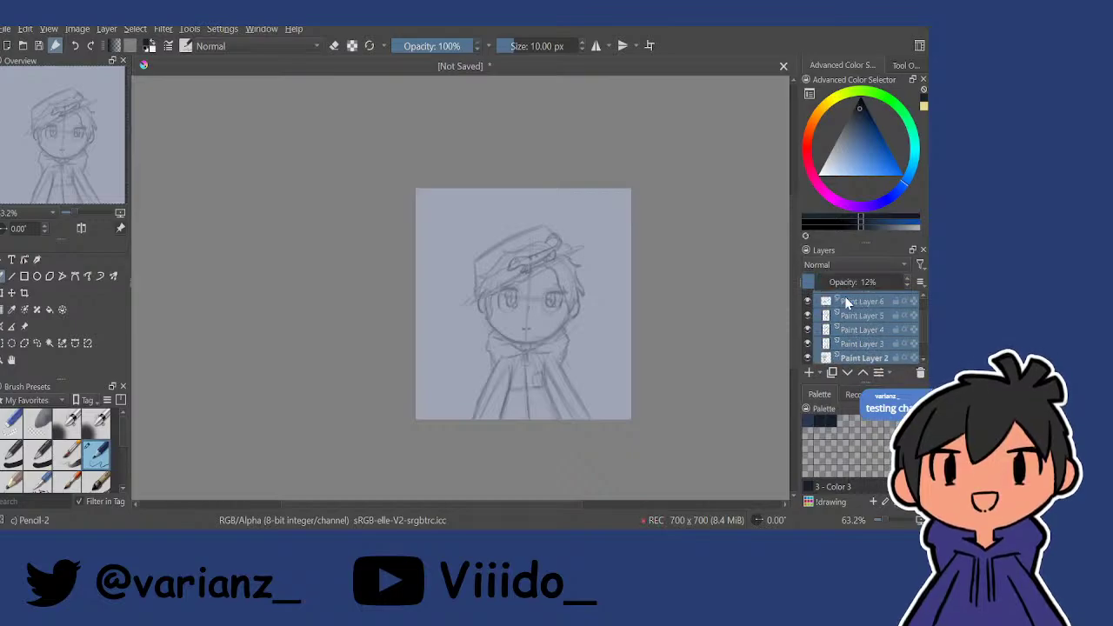
key("ctrl+g")
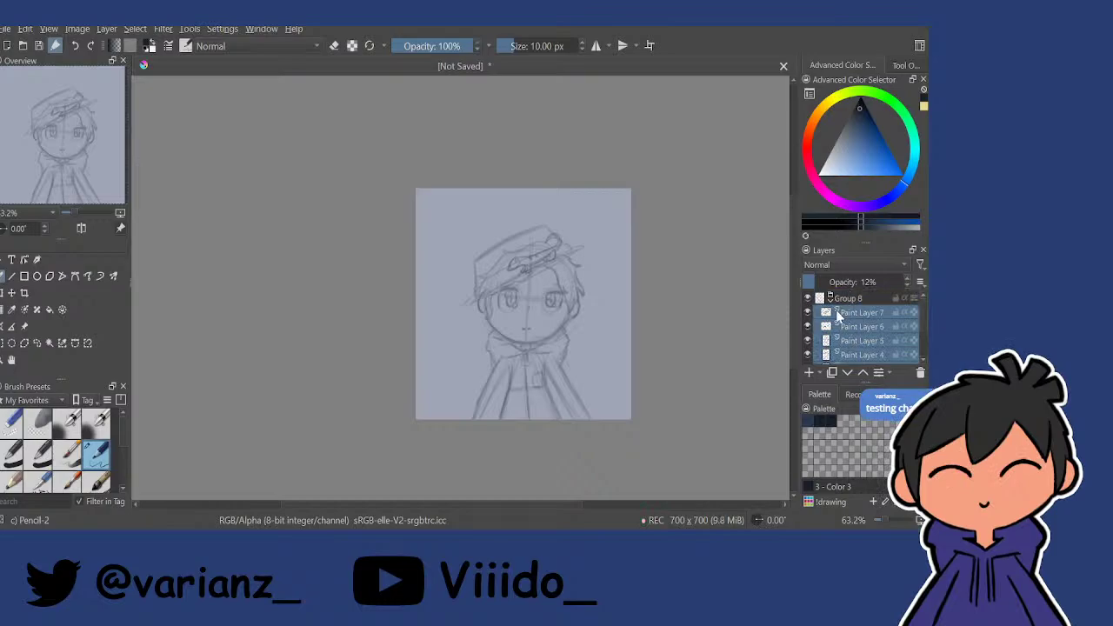
Collapse the sketch group and add a new paint layer above it.
left_click(831, 299)
left_click(849, 299)
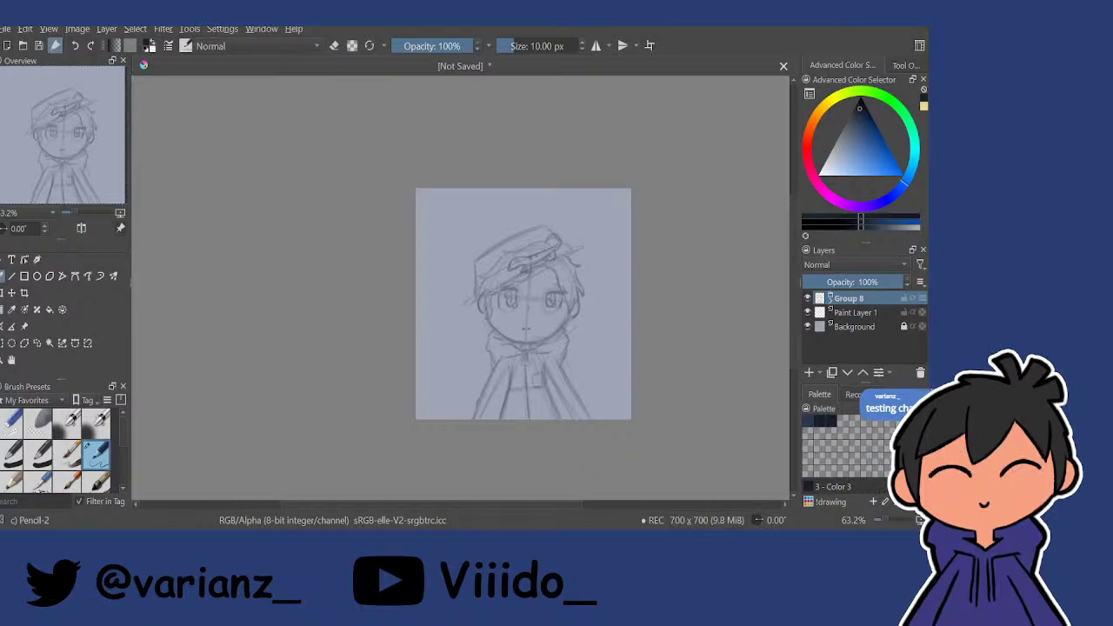
left_click(809, 372)
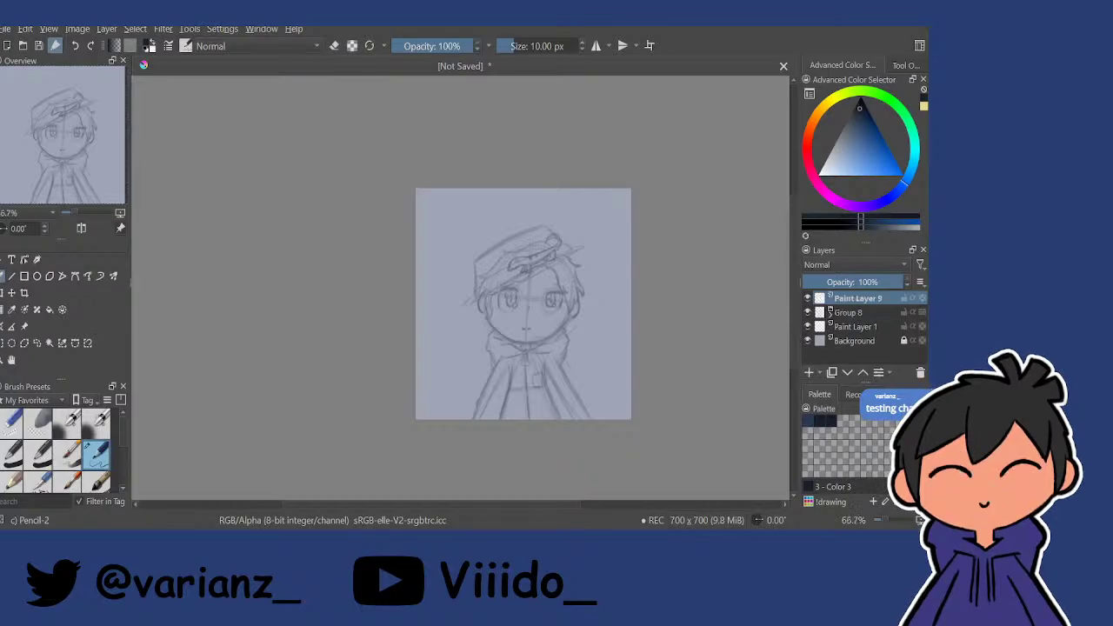
Draw the left eye's upper oval and lower round highlight, with the curved iris lines and a small pupil mark.
scroll(503, 304, "up", 2)
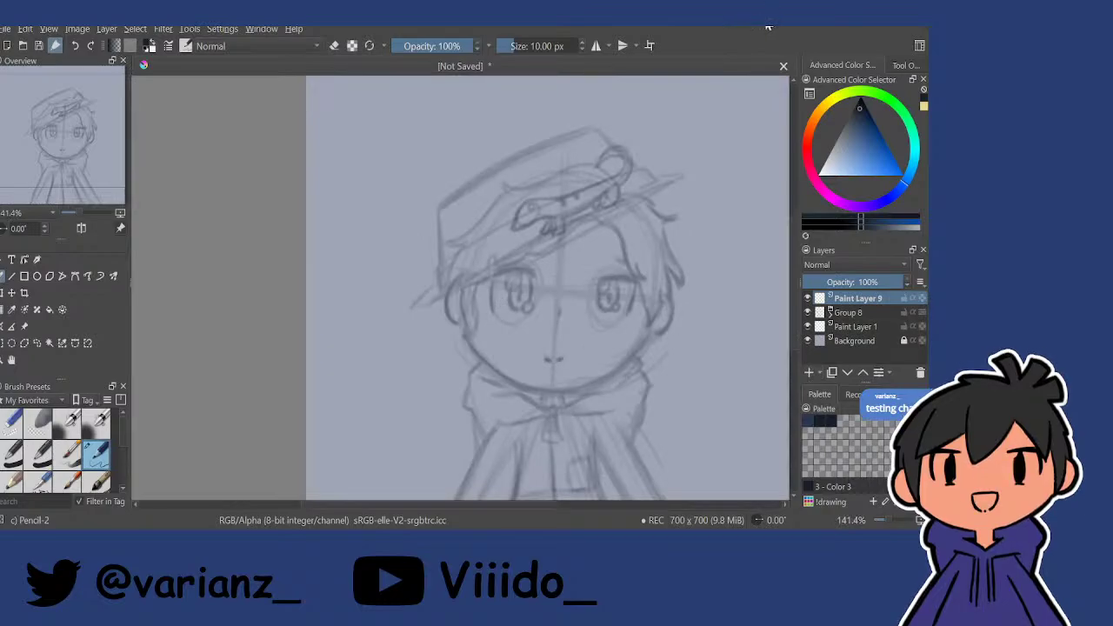
left_click_drag(537, 235, 524, 296)
scroll(491, 311, "up", 1)
scroll(485, 341, "up", 3)
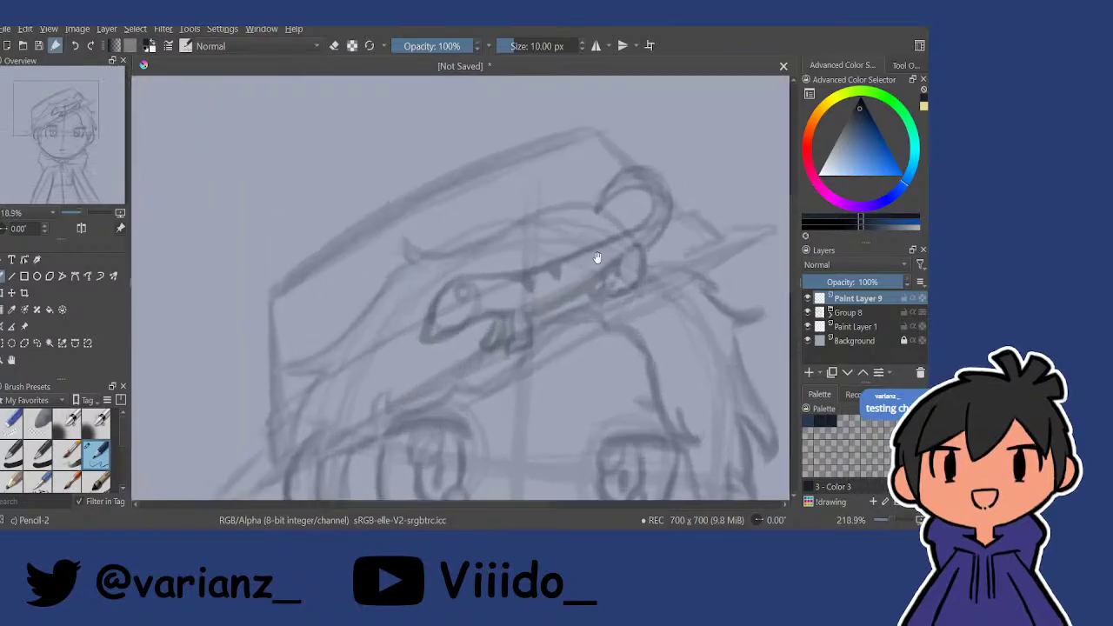
left_click_drag(703, 267, 636, 308)
scroll(635, 308, "down", 2)
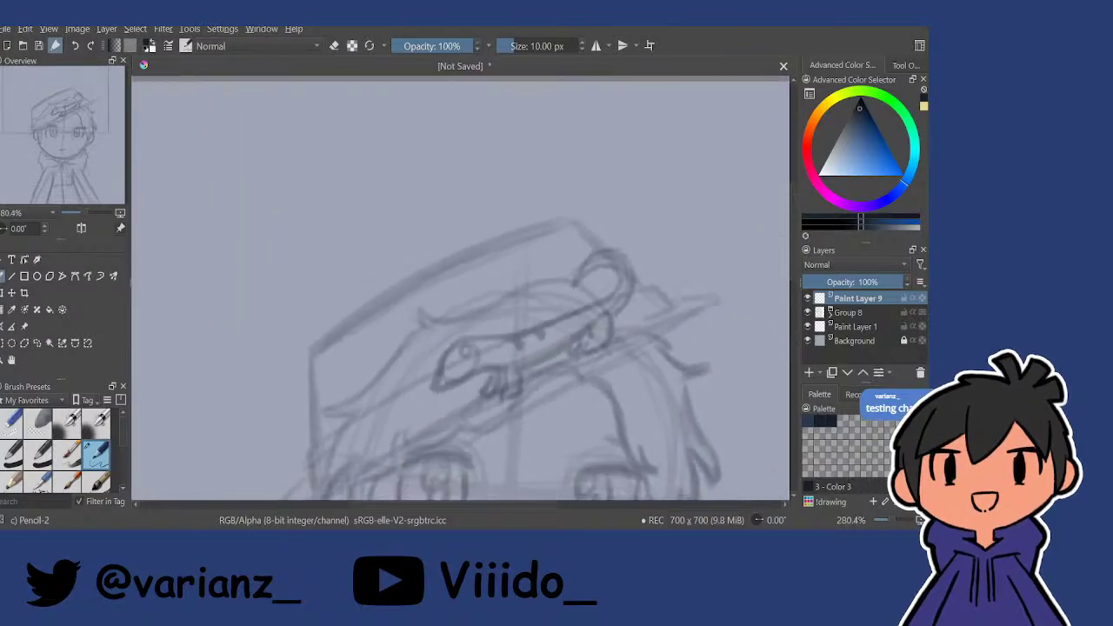
left_click_drag(405, 400, 517, 348)
scroll(516, 348, "up", 2)
mouse_move(446, 283)
left_mouse_down()
mouse_move(462, 194)
mouse_move(493, 252)
mouse_move(486, 331)
mouse_move(542, 294)
mouse_move(497, 351)
mouse_move(499, 313)
left_mouse_up()
mouse_move(535, 381)
left_mouse_down()
mouse_move(507, 396)
mouse_move(497, 361)
mouse_move(517, 400)
left_mouse_up()
mouse_move(534, 325)
left_mouse_down()
mouse_move(544, 368)
mouse_move(521, 375)
left_mouse_up()
Draw the right eye's upper oval, small lower highlight and curved iris lines to match the left eye.
left_click_drag(530, 352, 444, 334)
mouse_move(647, 316)
left_mouse_down()
mouse_move(574, 320)
mouse_move(609, 379)
mouse_move(590, 387)
left_mouse_up()
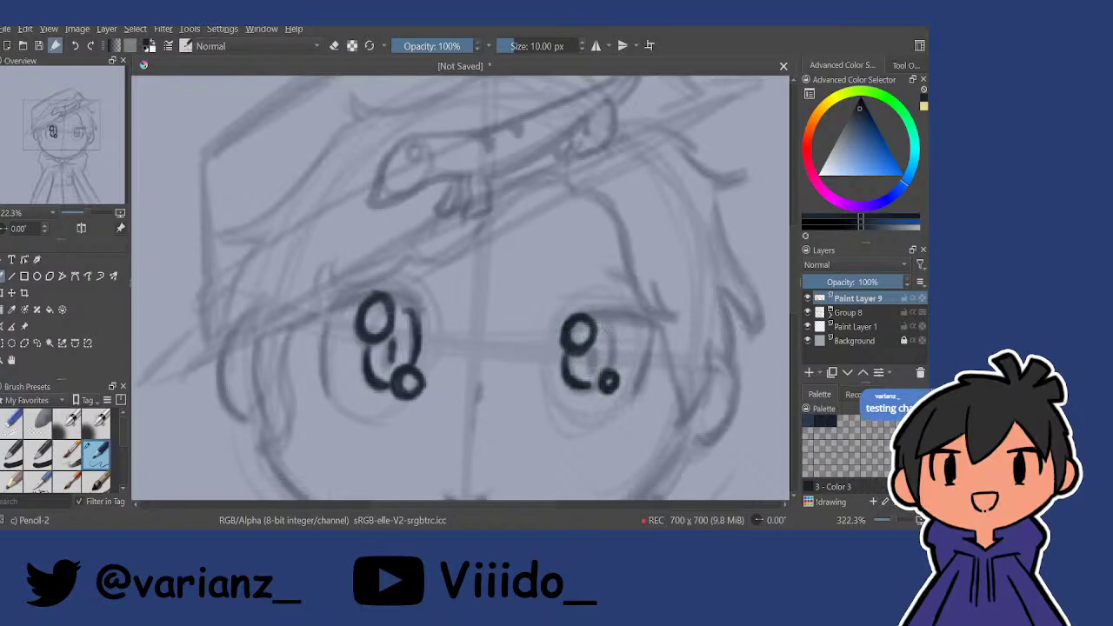
left_click_drag(607, 322, 614, 367)
mouse_move(609, 306)
left_mouse_down()
mouse_move(599, 266)
mouse_move(600, 379)
left_mouse_up()
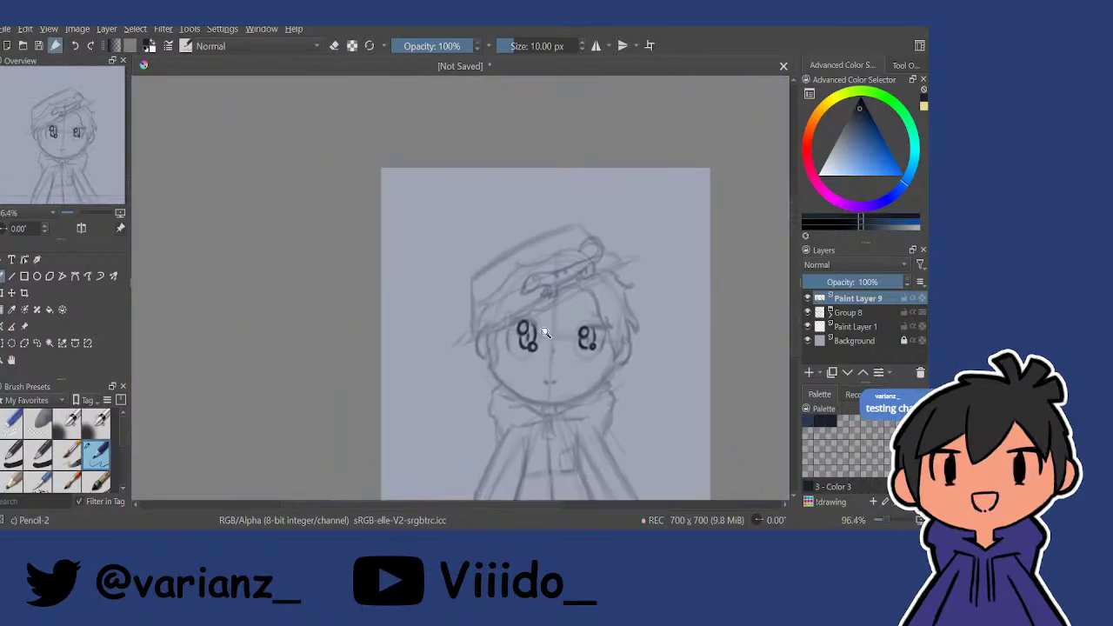
Draw a thick upper lash line across the top of the right eye.
scroll(570, 205, "up", 4)
left_click_drag(645, 339, 715, 338)
left_click_drag(642, 334, 717, 338)
left_click_drag(524, 298, 571, 290)
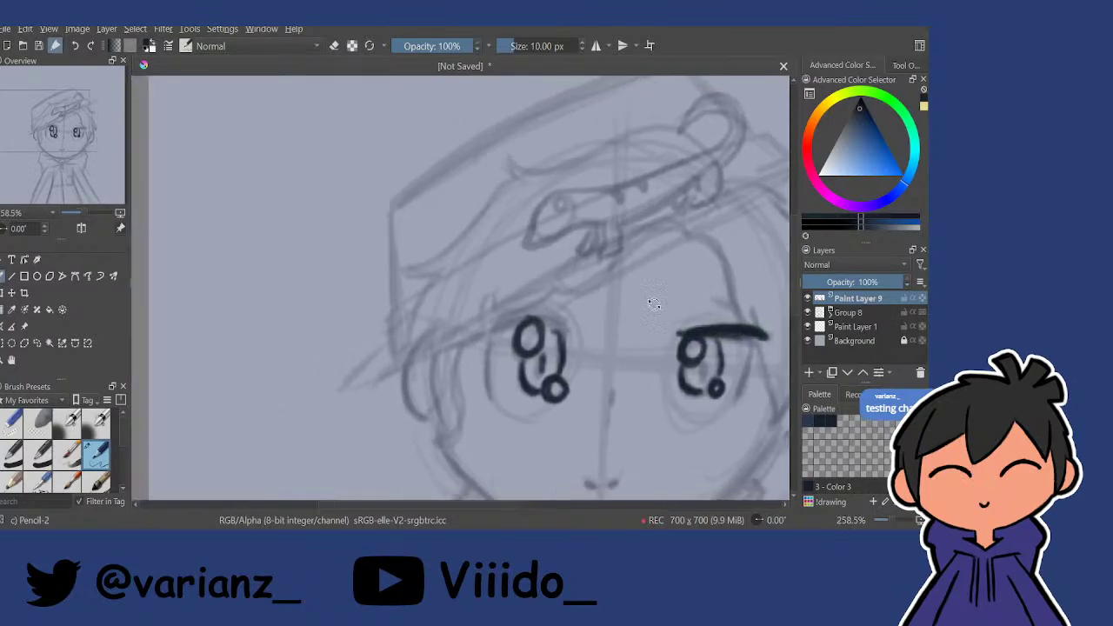
Draw a thick, slightly arched upper lash line across the top of the left eye.
left_click_drag(654, 304, 628, 192)
mouse_move(513, 302)
left_mouse_down()
mouse_move(561, 254)
mouse_move(506, 306)
mouse_move(555, 259)
mouse_move(584, 277)
left_mouse_up()
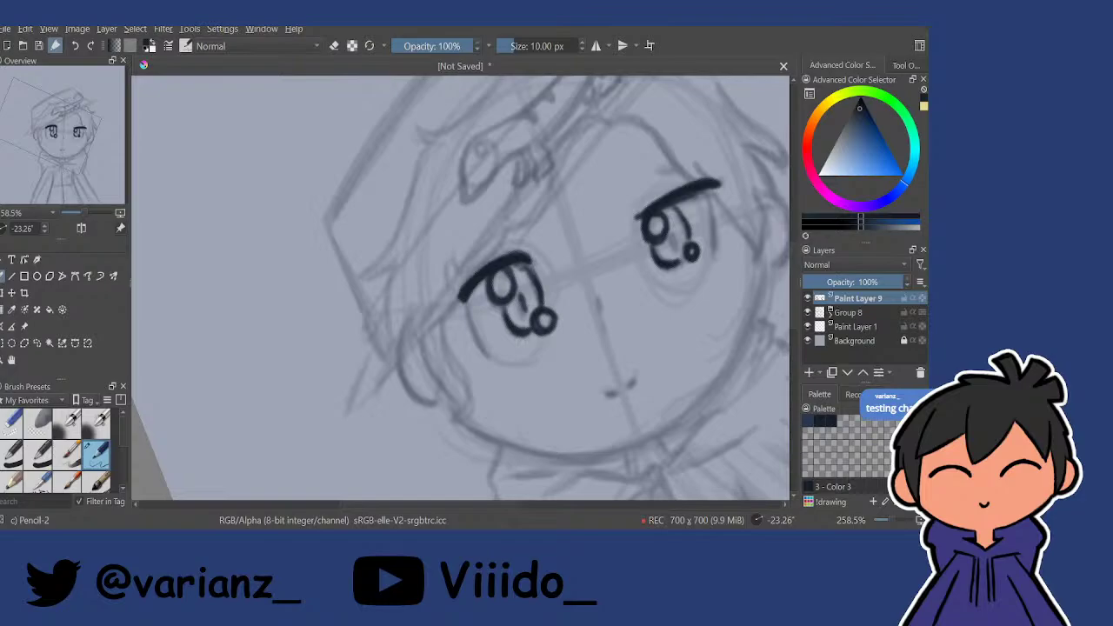
double_click(709, 17)
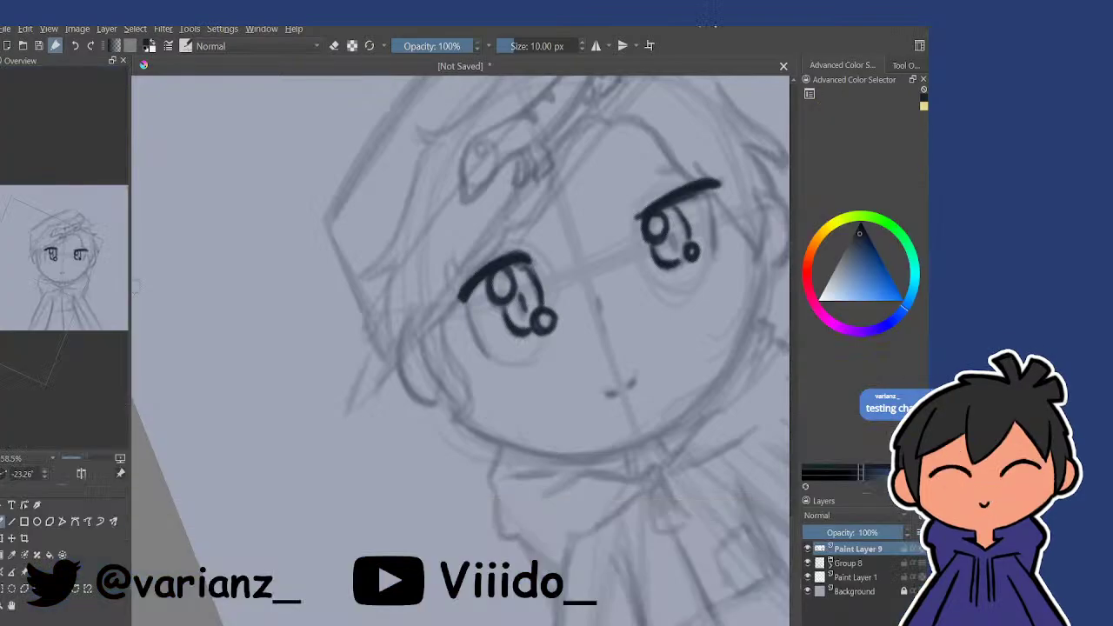
double_click(869, 19)
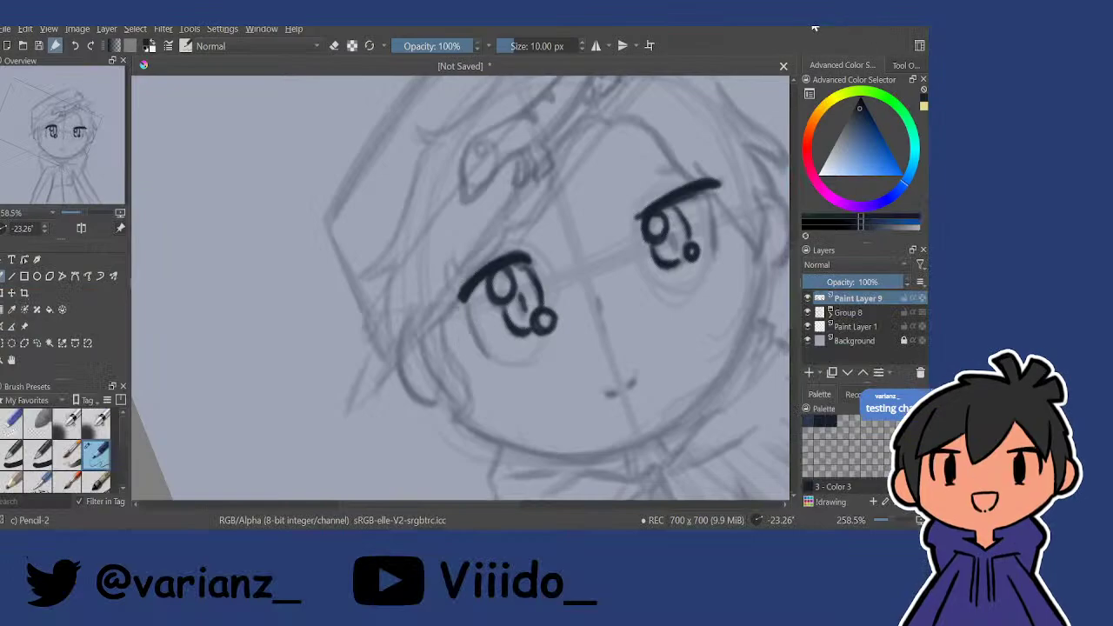
double_click(844, 21)
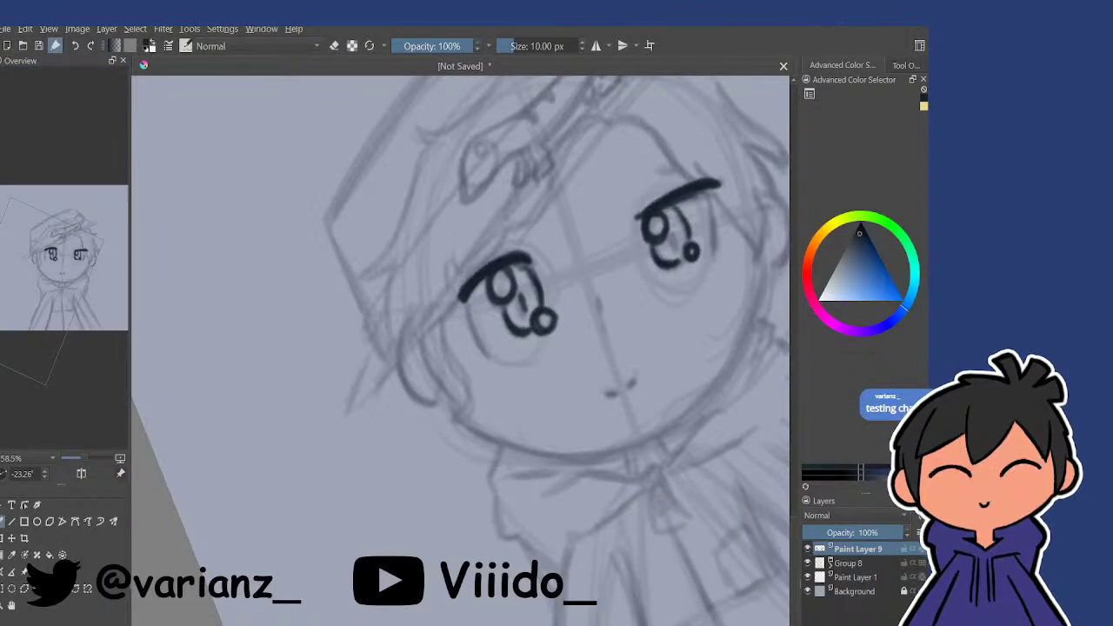
double_click(870, 21)
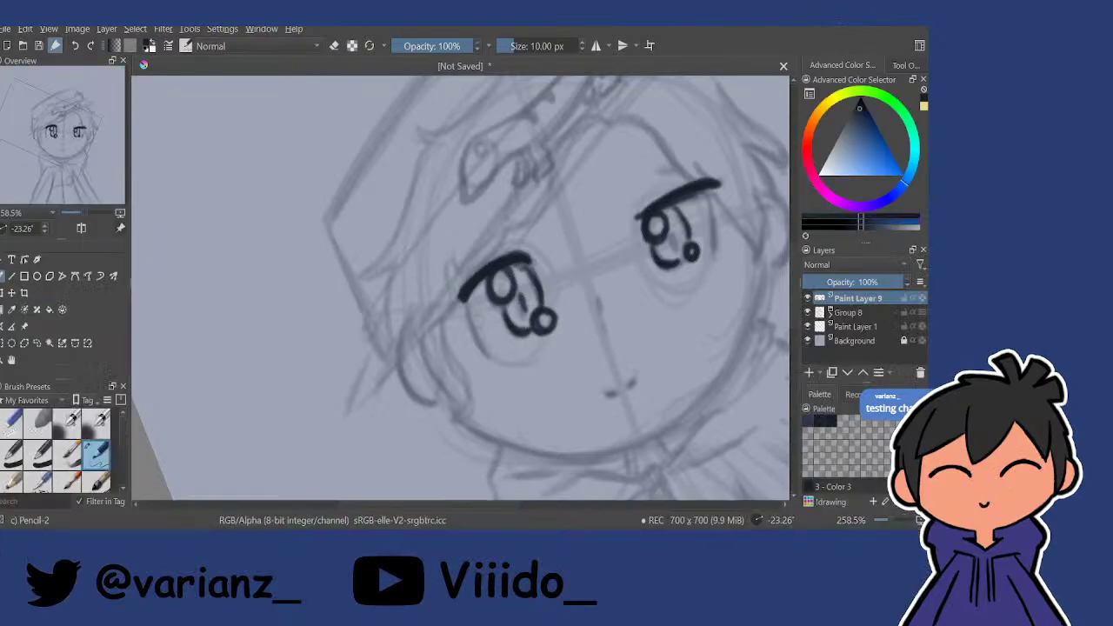
Draw the outer edge lines of the left and right eyes, running down from the outer ends of the upper lashes.
mouse_move(465, 298)
left_mouse_down()
mouse_move(490, 355)
mouse_move(485, 344)
left_mouse_up()
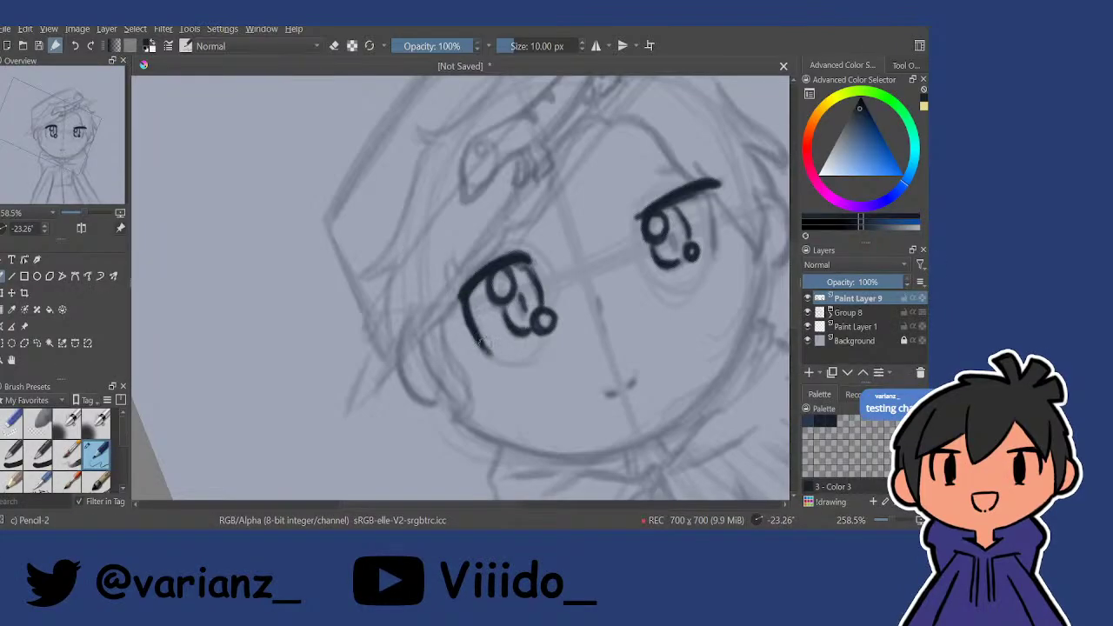
left_click_drag(631, 278, 573, 301)
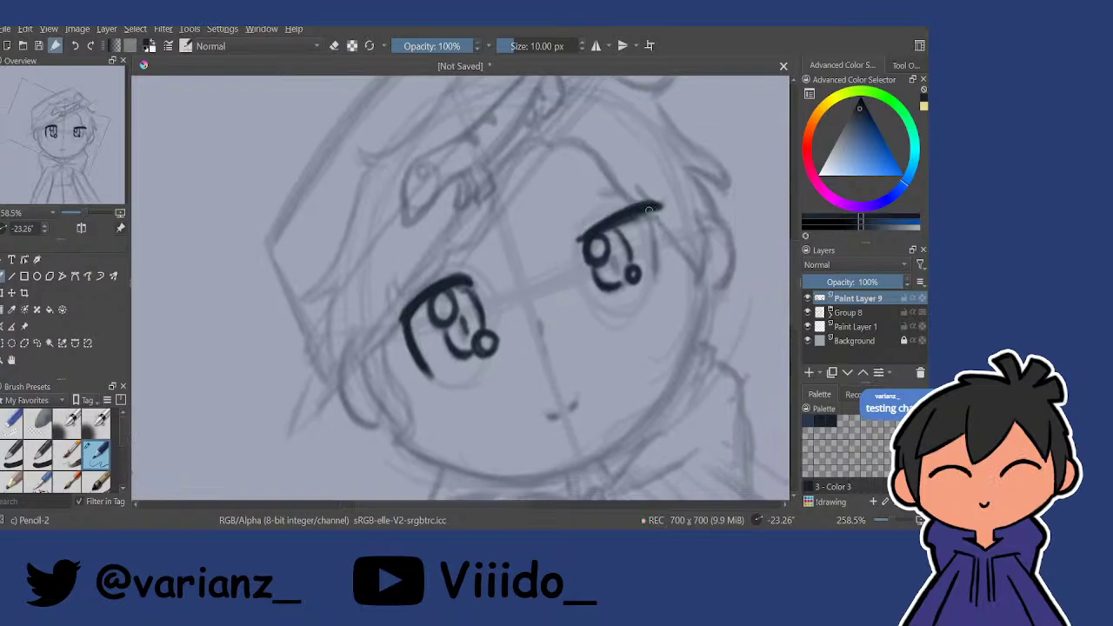
mouse_move(658, 207)
left_mouse_down()
mouse_move(661, 261)
mouse_move(647, 196)
left_mouse_up()
mouse_move(646, 195)
left_mouse_down("ctrl")
mouse_move(642, 219)
mouse_move(597, 248)
mouse_move(609, 209)
left_mouse_up("ctrl")
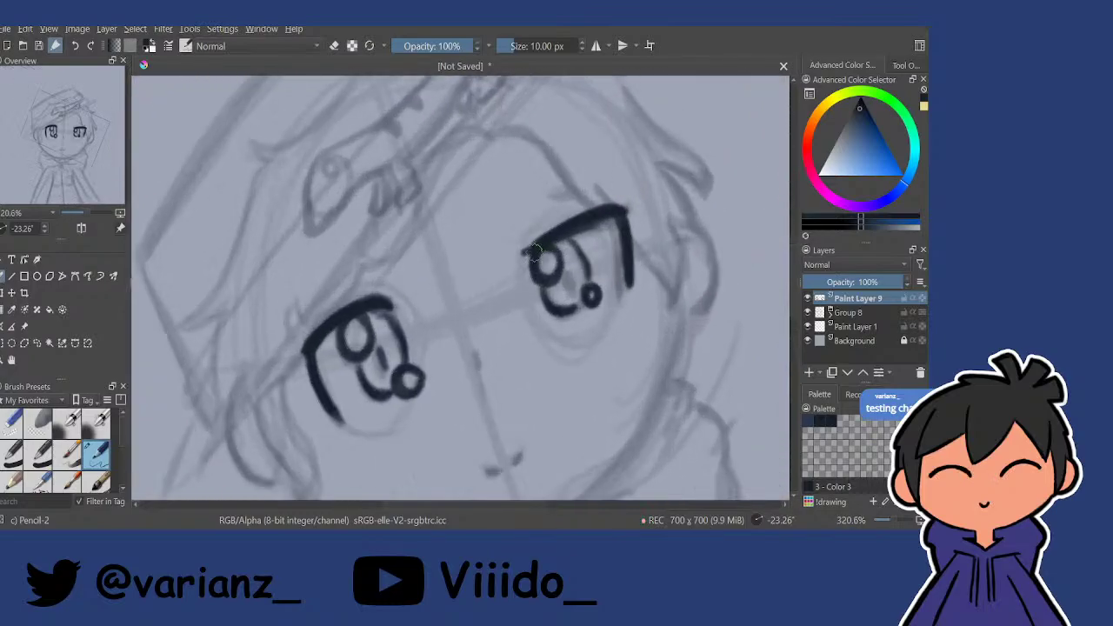
key("e")
key("e")
scroll(574, 278, "down", 4)
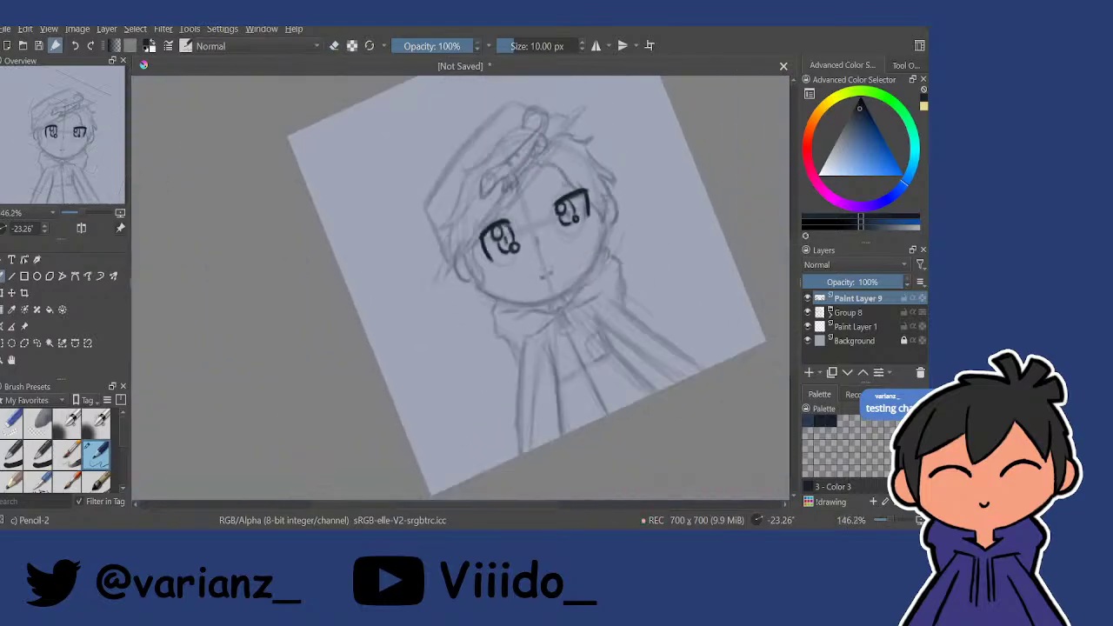
key("5")
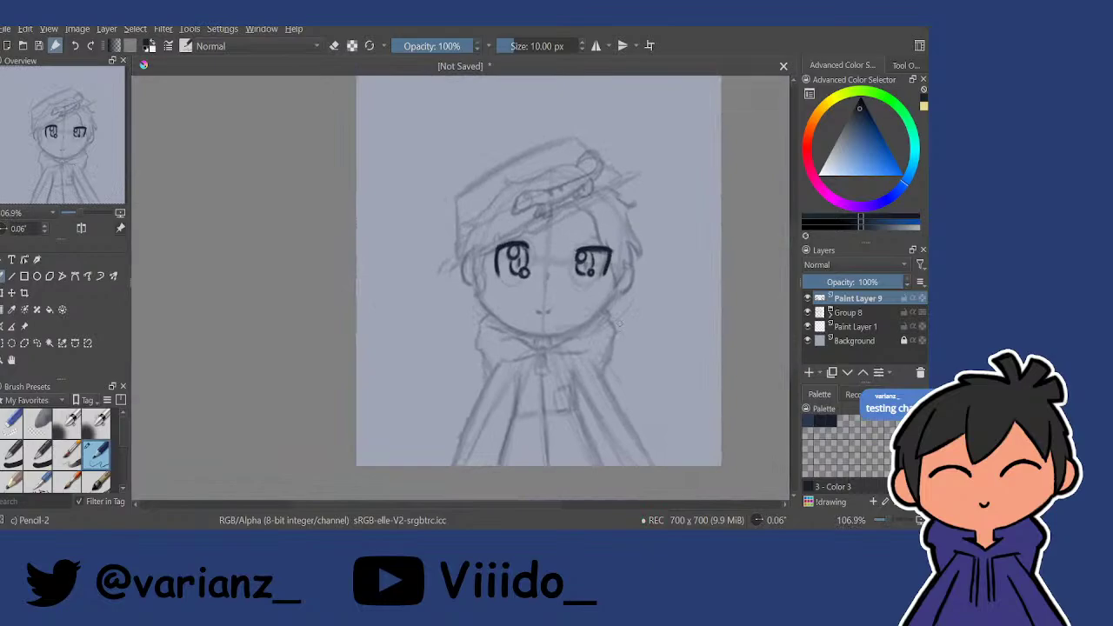
Mirror the canvas view and redraw the right eye's upper lash as a higher arch, erasing parts of the old line.
key("m")
left_click_drag(438, 273, 510, 336)
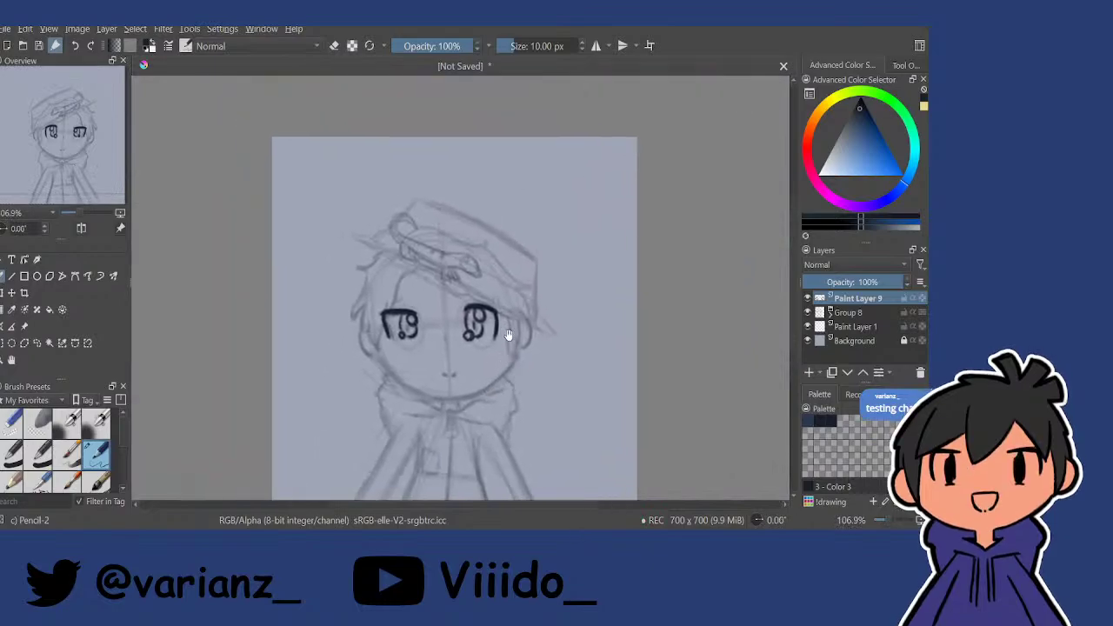
left_click_drag(391, 310, 536, 214)
left_click_drag(656, 348, 673, 330)
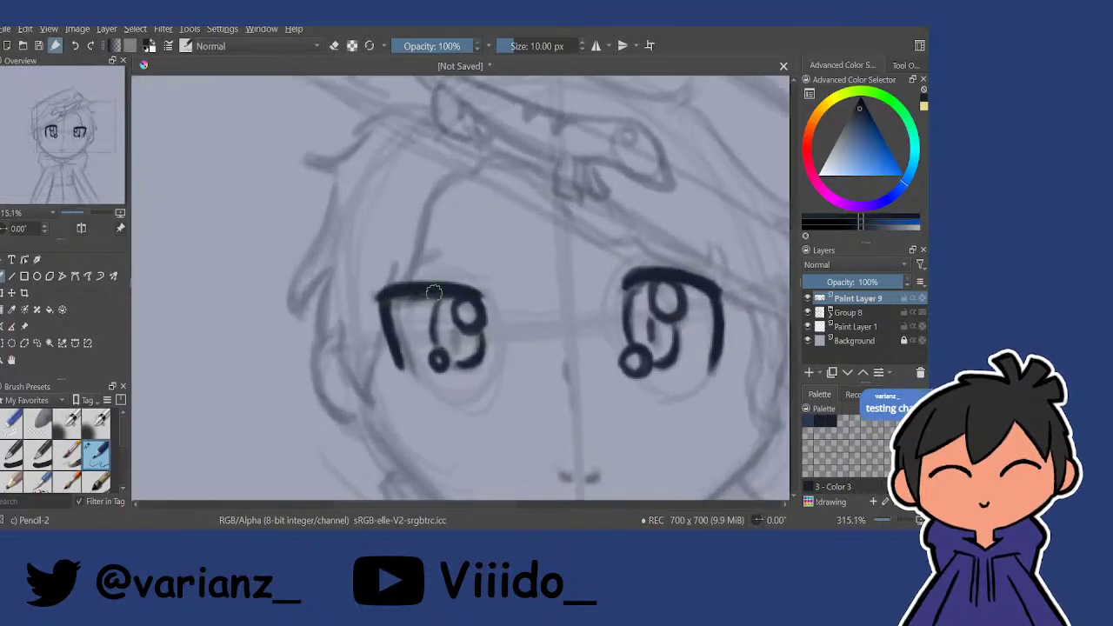
left_click_drag(420, 293, 464, 277)
left_click_drag(413, 283, 480, 279)
key("e")
left_click_drag(402, 296, 467, 291)
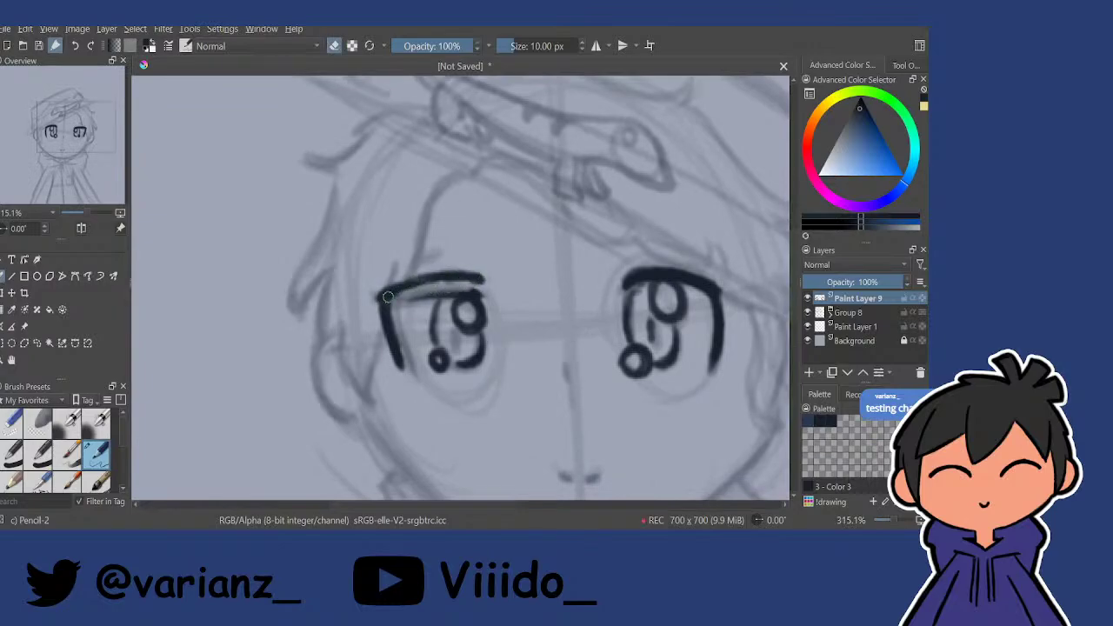
mouse_move(397, 286)
left_mouse_down()
mouse_move(384, 304)
mouse_move(453, 278)
left_mouse_up()
key("e")
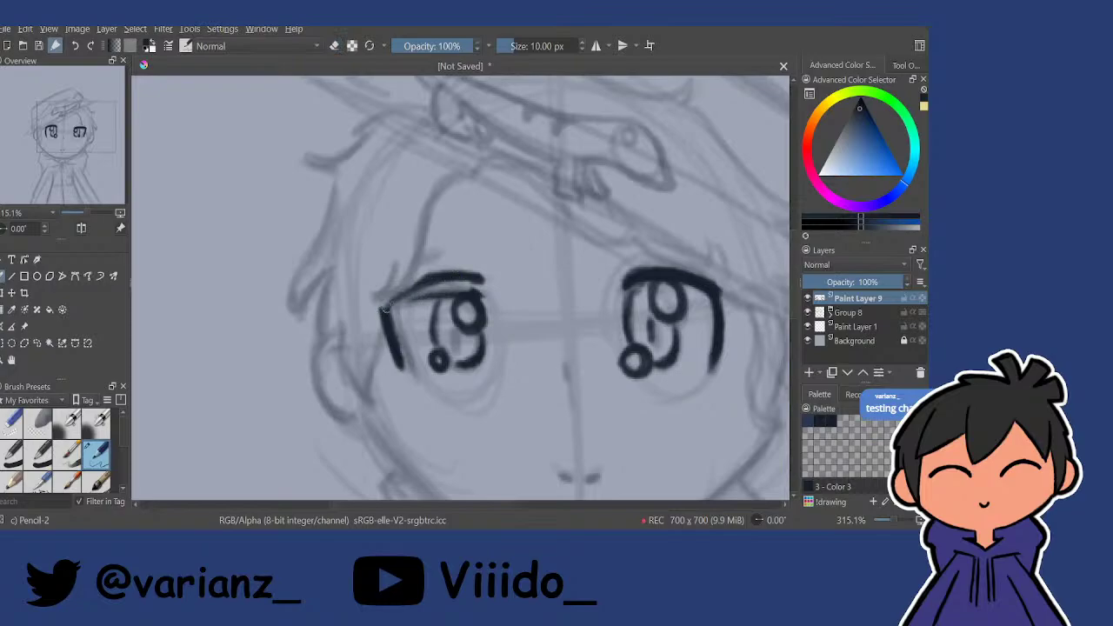
Redraw the right eye's outer edge line with an inward slant, erase its old outer side and thicken the lash.
mouse_move(386, 310)
left_mouse_down()
mouse_move(472, 281)
mouse_move(397, 298)
mouse_move(388, 328)
mouse_move(399, 366)
left_mouse_up()
key("e")
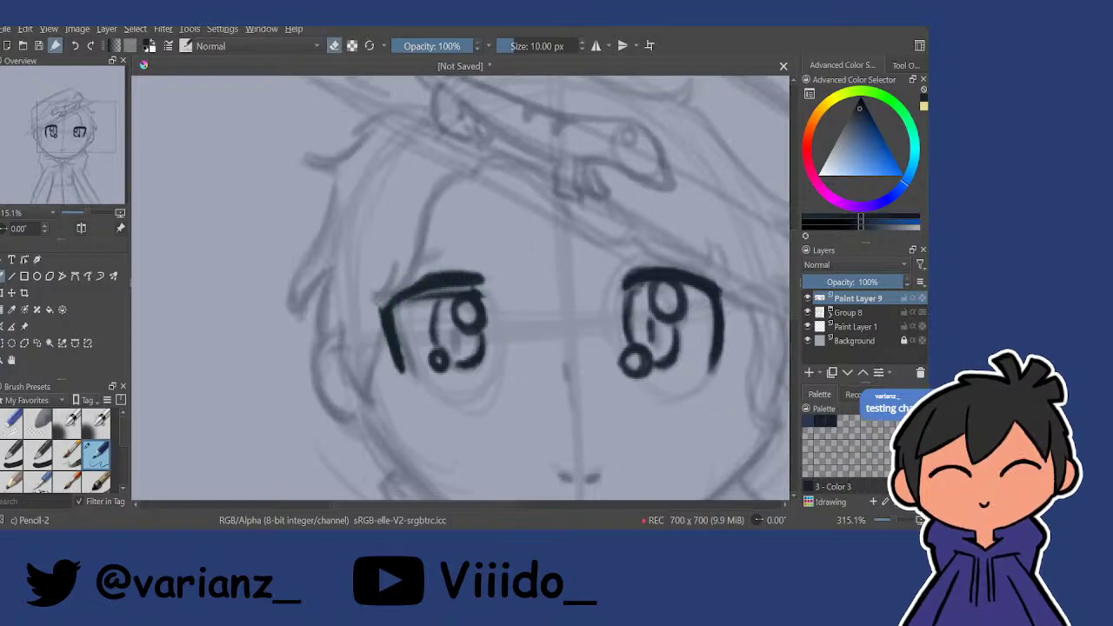
mouse_move(383, 306)
left_mouse_down()
mouse_move(398, 369)
mouse_move(416, 381)
left_mouse_up()
key("e")
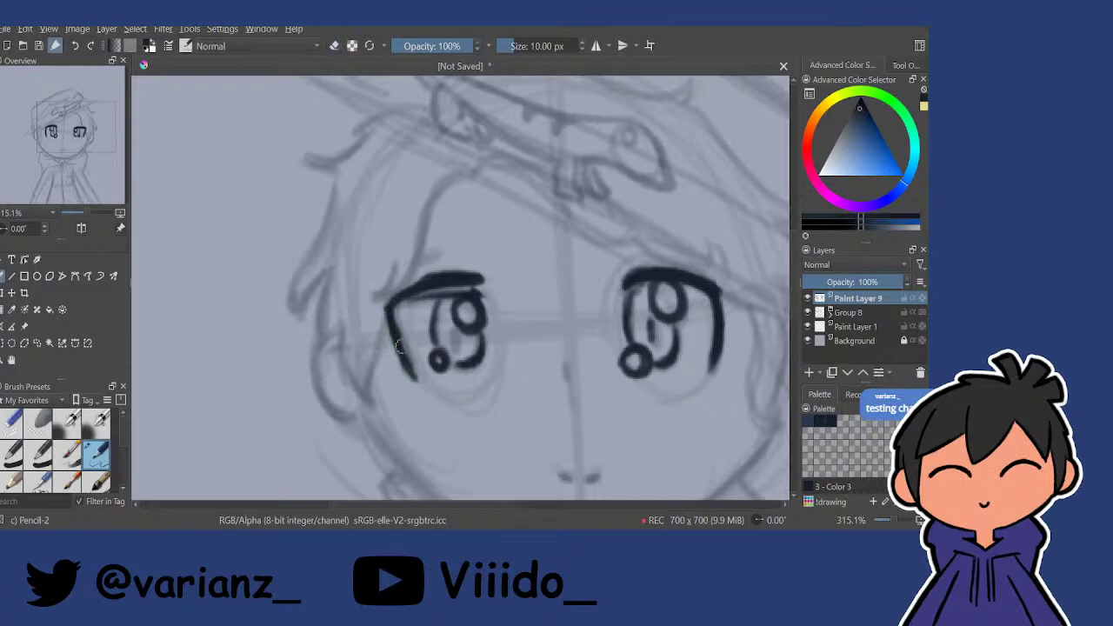
left_click_drag(396, 335, 417, 383)
mouse_move(393, 303)
left_mouse_down()
mouse_move(452, 277)
mouse_move(485, 283)
mouse_move(428, 268)
left_mouse_up()
Thin the underside of the right eye's upper lash with the eraser.
mouse_move(629, 258)
left_mouse_down()
mouse_move(612, 238)
mouse_move(681, 241)
mouse_move(542, 261)
mouse_move(555, 208)
left_mouse_up()
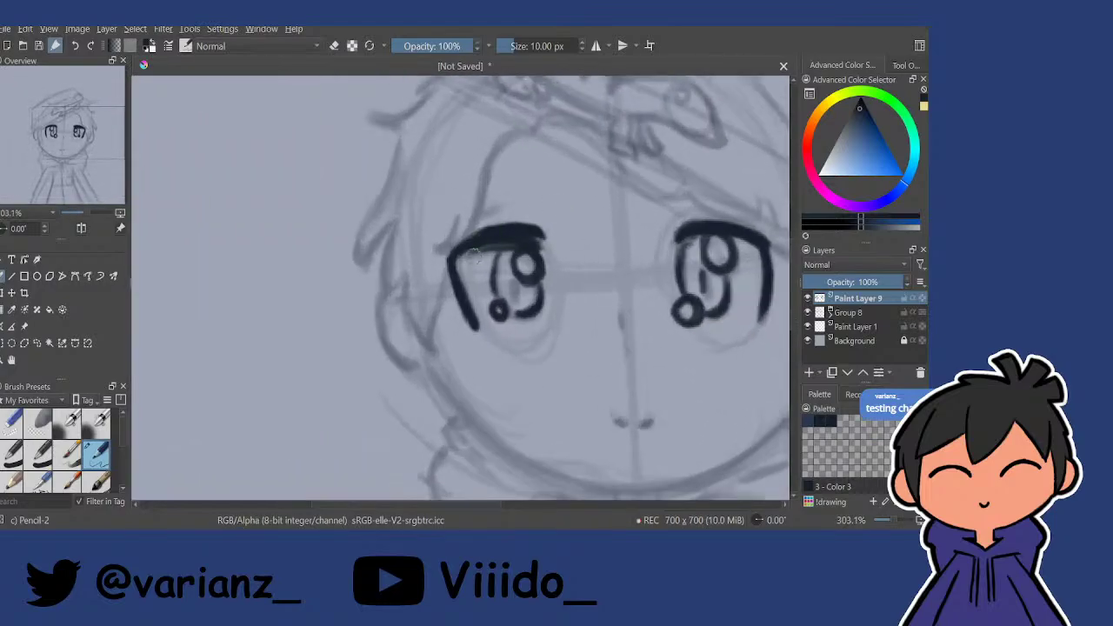
key("e")
left_click_drag(475, 254, 537, 242)
key("e")
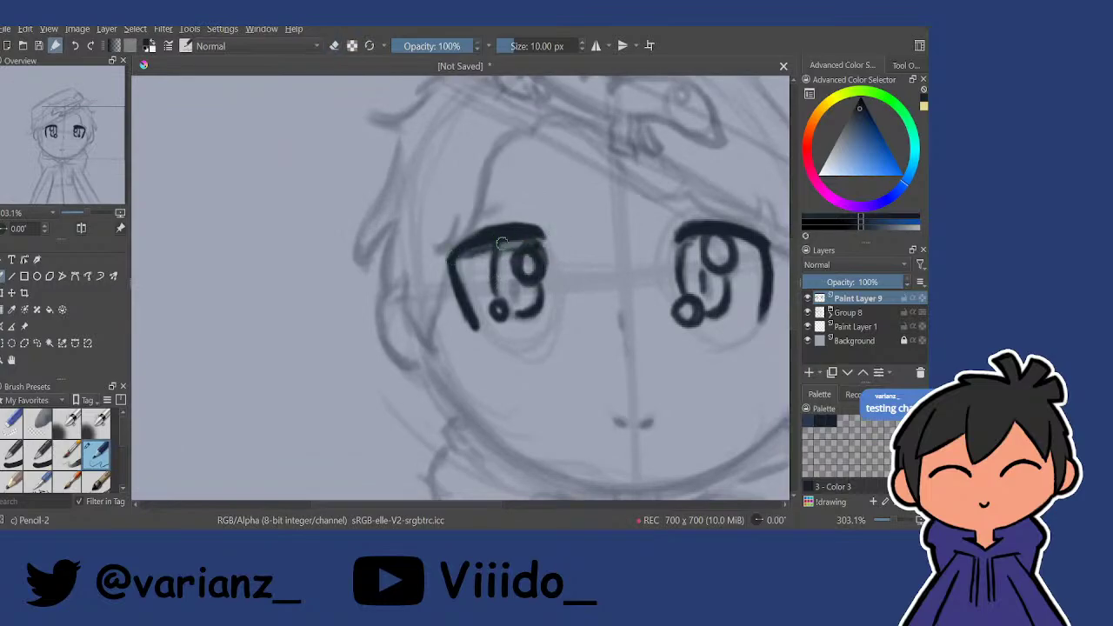
key("e")
mouse_move(537, 243)
left_mouse_down()
mouse_move(497, 230)
mouse_move(521, 221)
mouse_move(464, 247)
mouse_move(473, 243)
mouse_move(461, 252)
mouse_move(473, 254)
mouse_move(460, 306)
left_mouse_up()
key("e")
Trim the outer side of the right eye's edge line with the eraser and return the canvas to the unmirrored view.
left_click_drag(614, 258, 555, 260)
left_click_drag(480, 237, 497, 282)
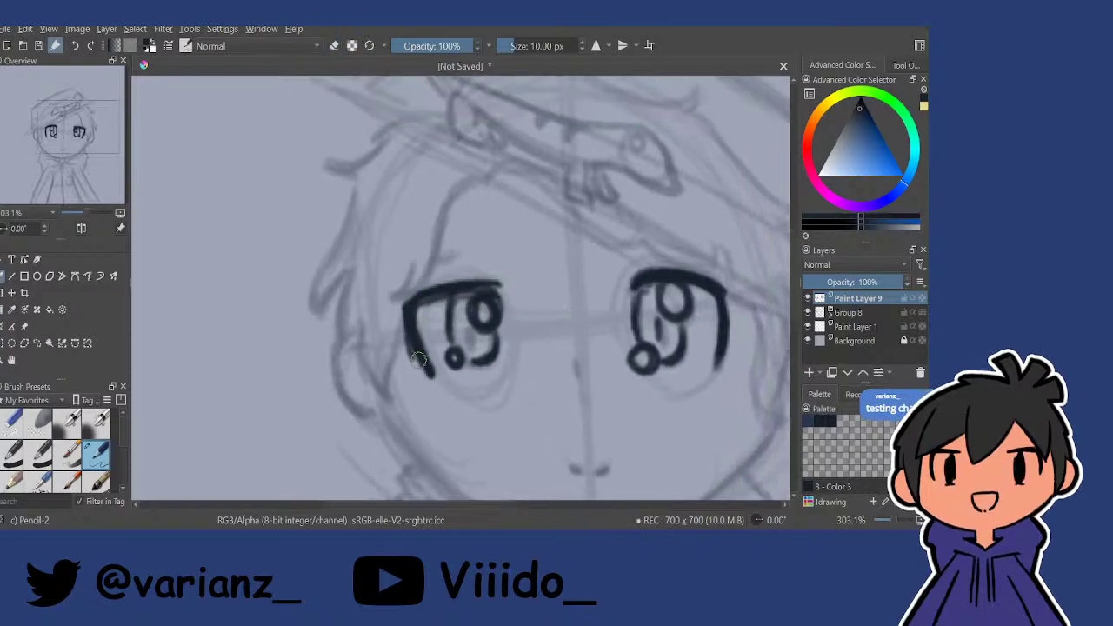
key("e")
left_click_drag(421, 380, 412, 365)
left_click_drag(404, 314, 412, 357)
key("e")
mouse_move(537, 275)
left_mouse_down()
mouse_move(524, 252)
mouse_move(540, 292)
mouse_move(381, 292)
left_mouse_up()
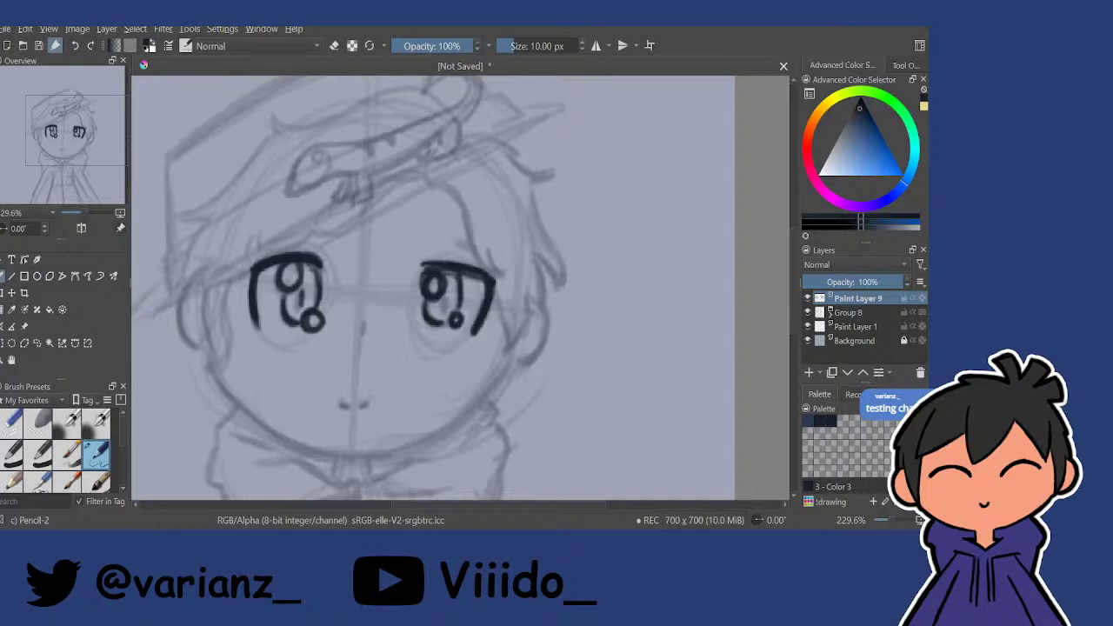
Draw a short vertical nose mark and two small slanted mouth marks over the face sketch.
left_click_drag(405, 313, 468, 311)
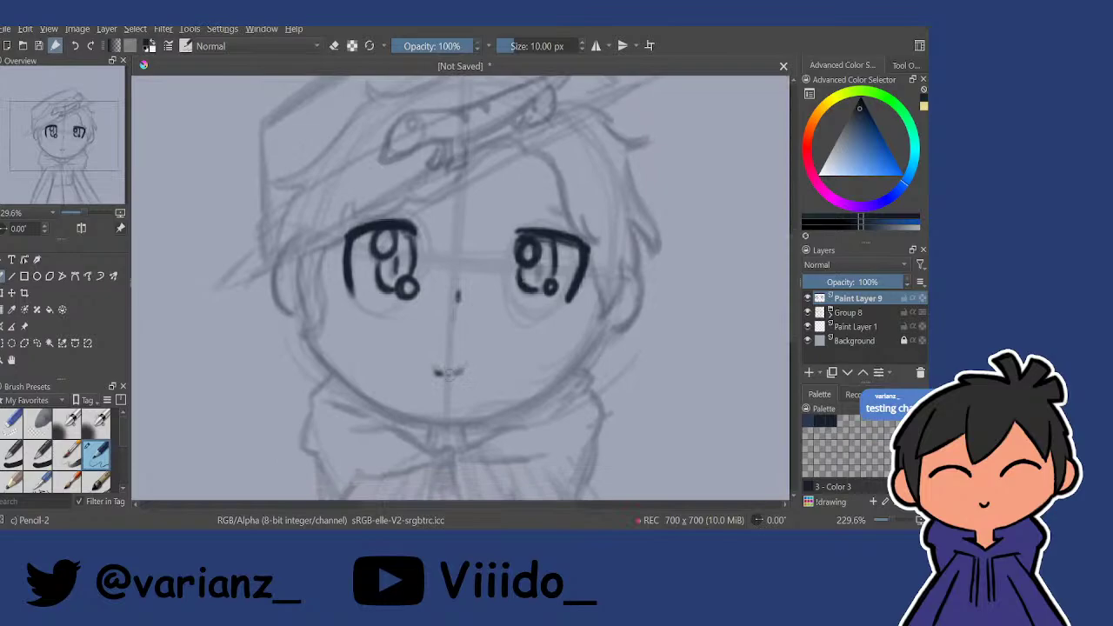
left_click_drag(452, 375, 465, 373)
key("ctrl+z")
left_click_drag(541, 294, 531, 325)
left_click_drag(442, 405, 453, 404)
key("ctrl+z")
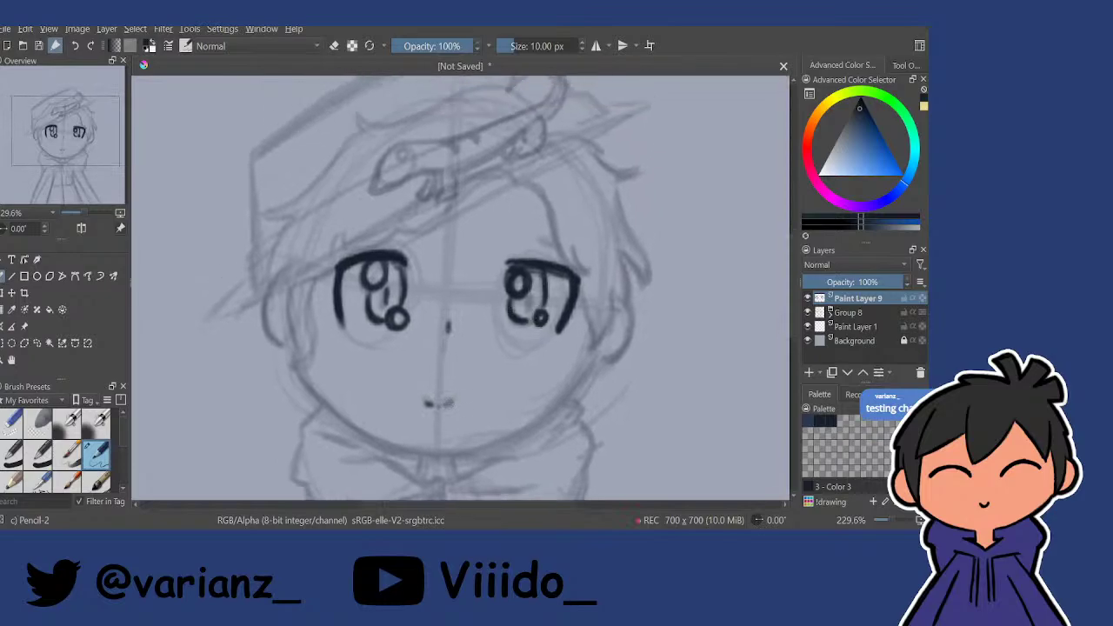
left_click_drag(477, 317, 452, 254)
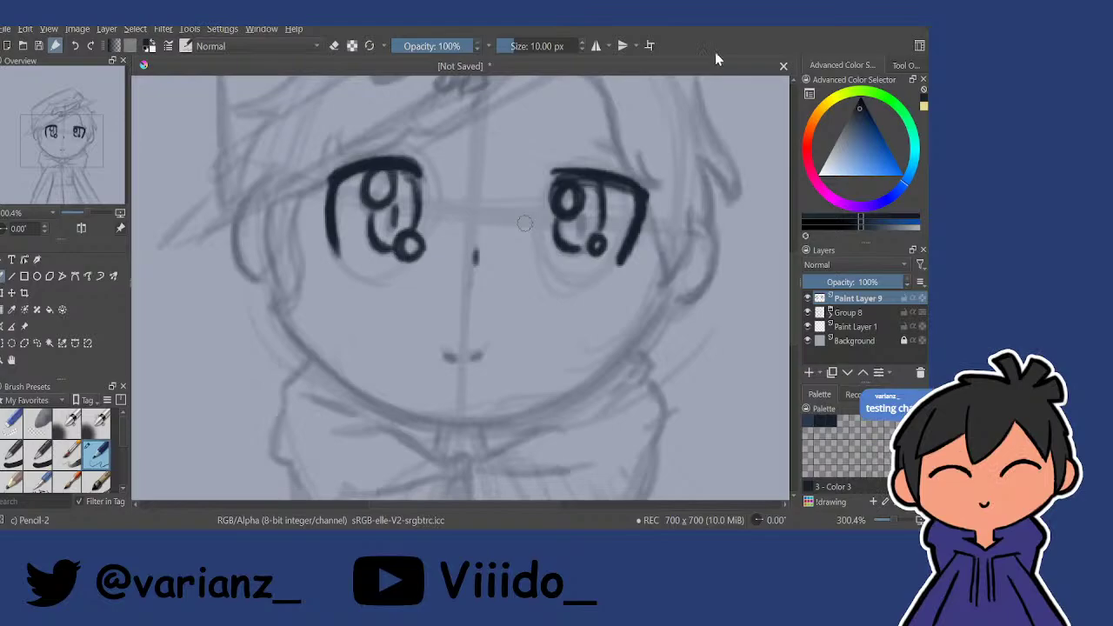
left_click_drag(438, 322, 427, 350)
left_click_drag(437, 421, 432, 408)
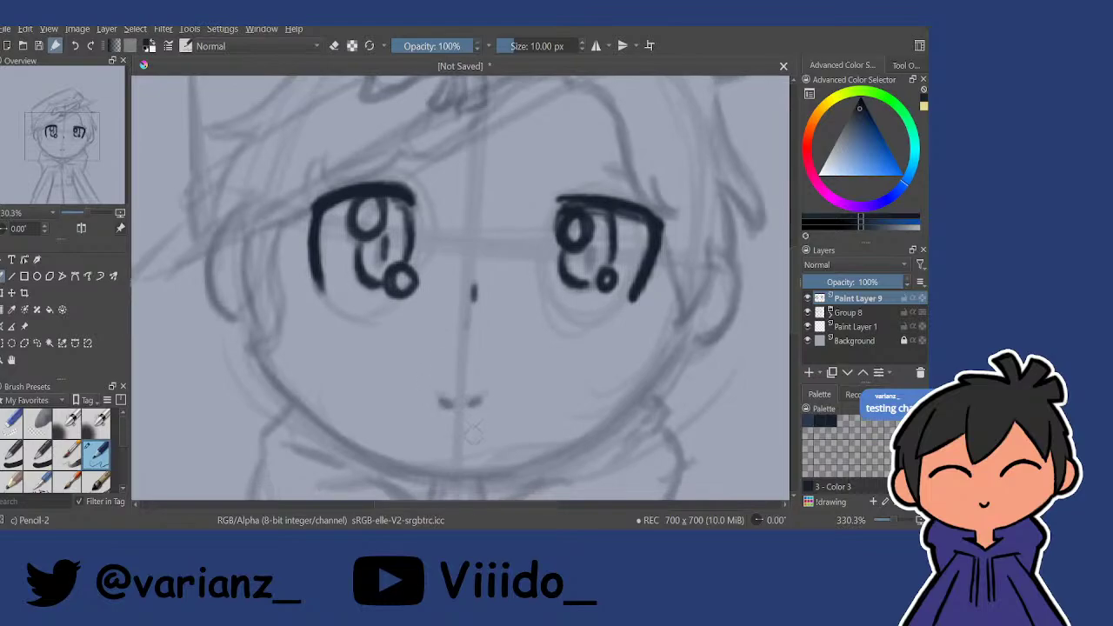
left_click_drag(437, 397, 457, 406)
mouse_move(492, 391)
left_mouse_down()
mouse_move(483, 402)
mouse_move(440, 377)
left_mouse_up()
Draw the lizard's snout and long slanted back line on the hat, curving round at the far end into a folded-back tail.
left_click_drag(400, 277, 437, 391)
left_click_drag(454, 276, 480, 241)
mouse_move(415, 290)
left_mouse_down()
mouse_move(407, 348)
mouse_move(428, 296)
left_mouse_up()
left_click_drag(393, 354, 472, 319)
left_click_drag(474, 359, 515, 298)
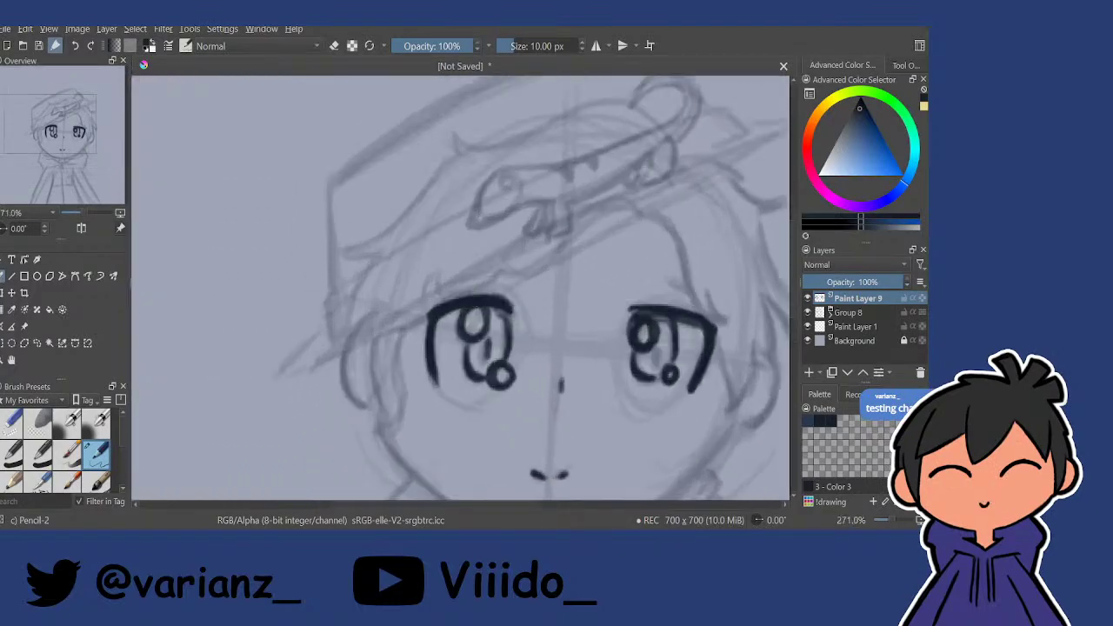
left_click_drag(588, 207, 490, 306)
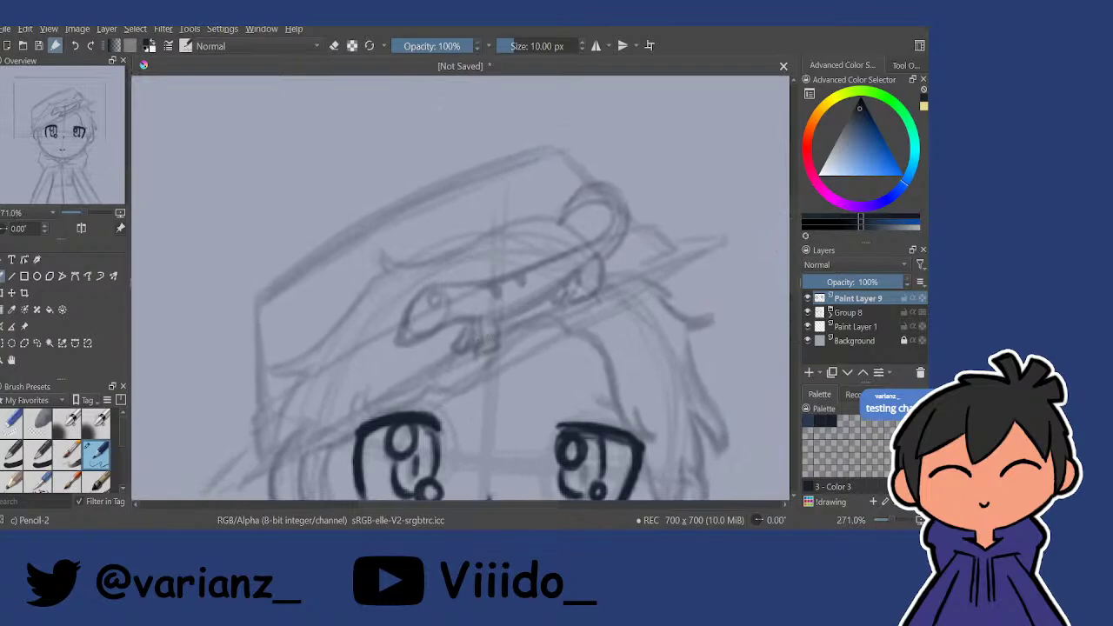
left_click_drag(632, 229, 649, 187)
left_click_drag(620, 246, 601, 214)
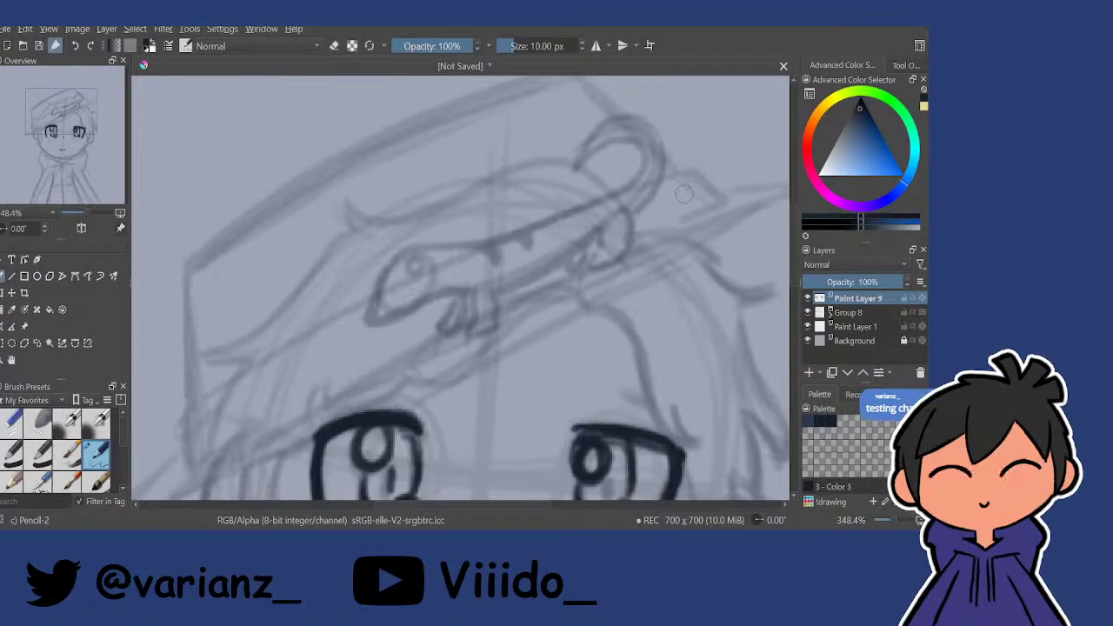
mouse_move(659, 198)
left_mouse_down()
mouse_move(382, 324)
mouse_move(365, 380)
mouse_move(409, 310)
mouse_move(527, 266)
left_mouse_up()
mouse_move(576, 239)
left_mouse_down()
mouse_move(682, 195)
mouse_move(697, 226)
mouse_move(562, 308)
left_mouse_up()
mouse_move(632, 285)
left_mouse_down()
mouse_move(552, 304)
mouse_move(631, 280)
mouse_move(696, 224)
left_mouse_up()
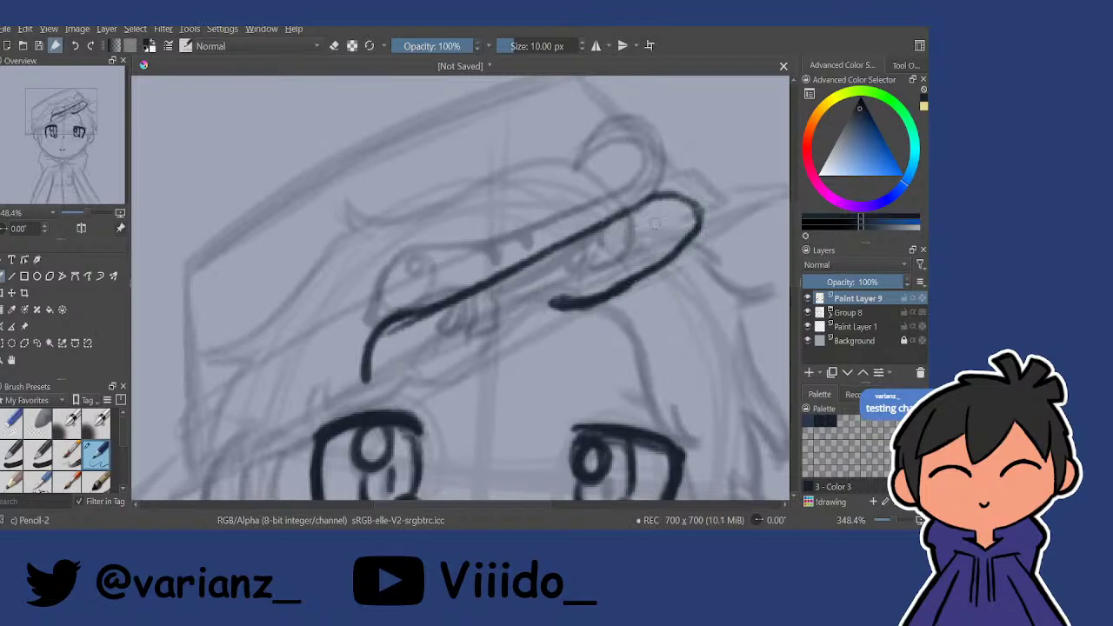
mouse_move(654, 224)
left_mouse_down()
mouse_move(541, 290)
mouse_move(574, 302)
mouse_move(672, 253)
left_mouse_up()
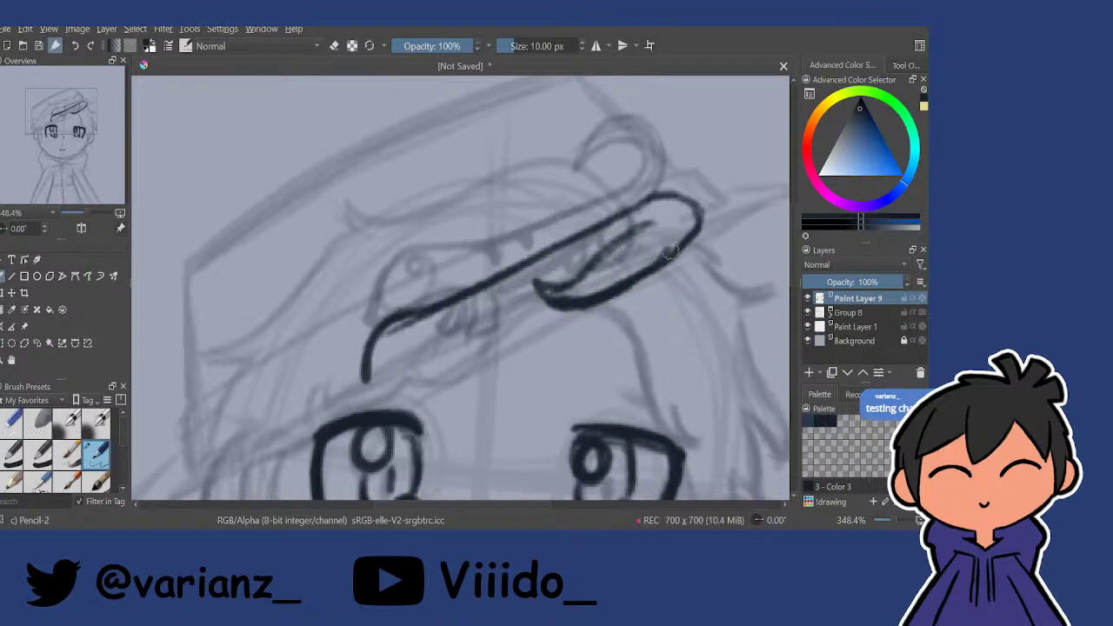
Complete the lizard's underside with a small front leg, a belly line and the lower edge of the head.
left_click_drag(425, 371, 430, 373)
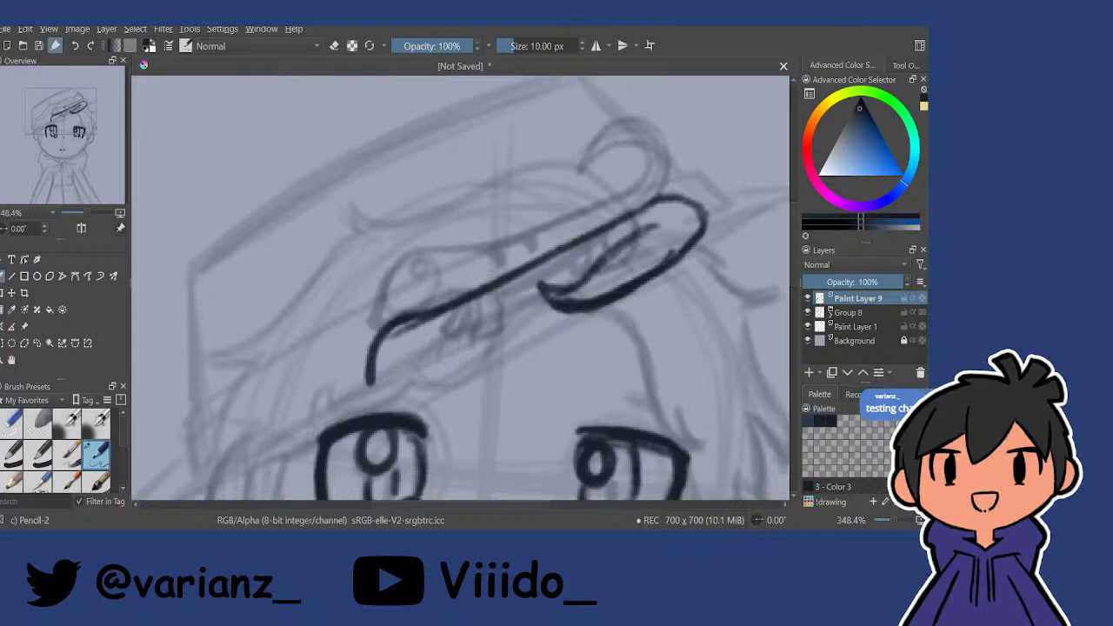
mouse_move(468, 329)
left_mouse_down()
mouse_move(426, 379)
mouse_move(463, 356)
mouse_move(459, 365)
left_mouse_up()
mouse_move(542, 300)
left_mouse_down()
mouse_move(516, 322)
mouse_move(532, 296)
mouse_move(494, 316)
mouse_move(561, 282)
left_mouse_up()
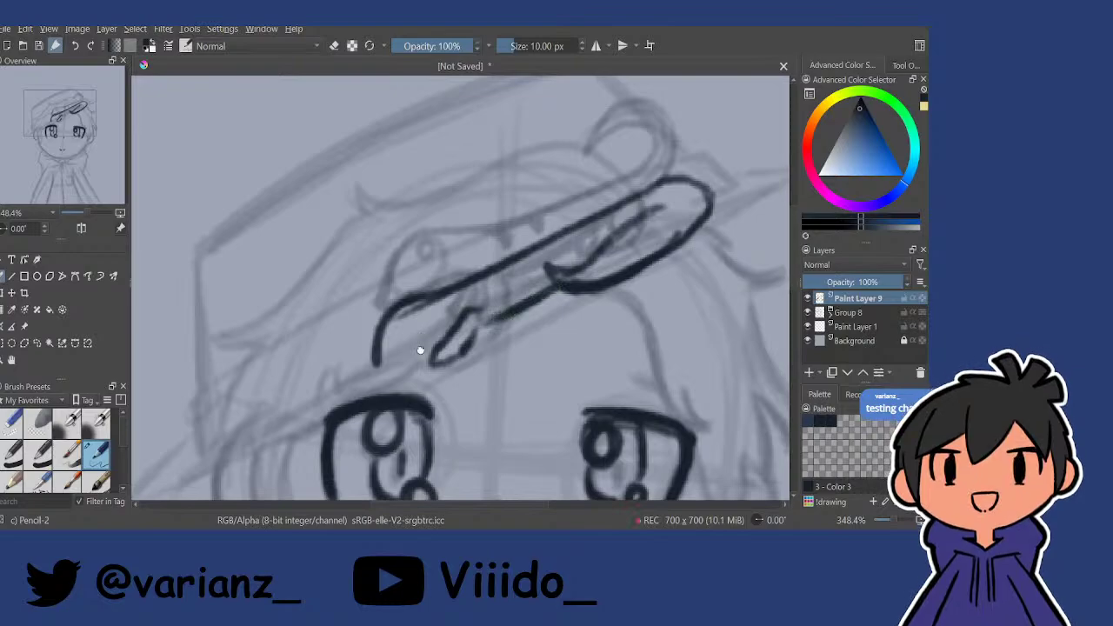
left_click_drag(420, 351, 457, 337)
left_click_drag(407, 352, 504, 307)
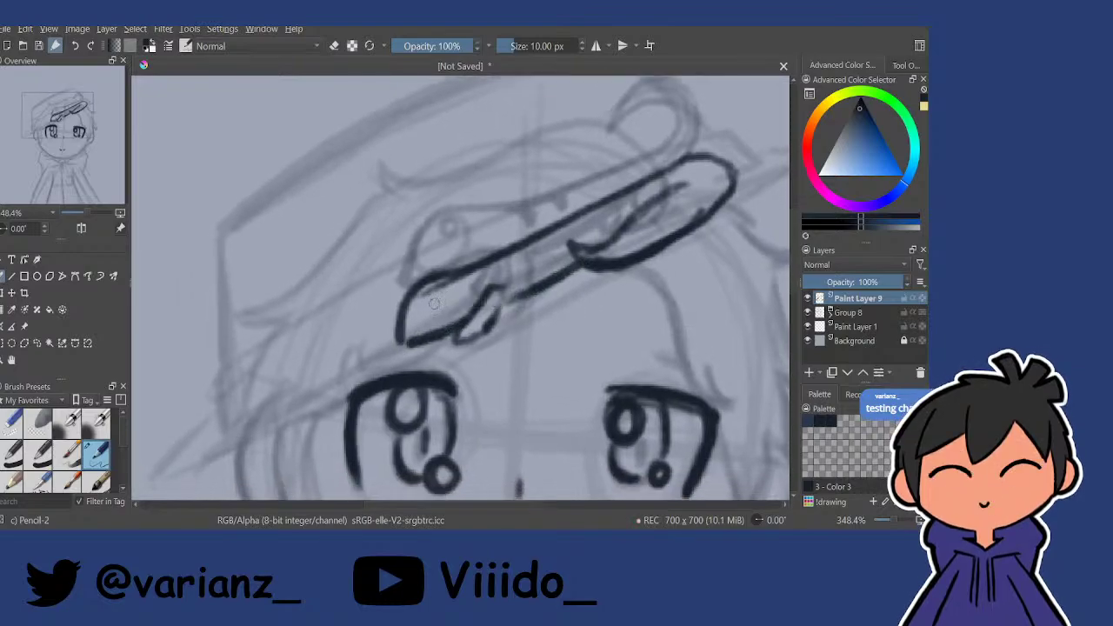
Add a small eye mark to the lizard's head and two short dark marks along its back.
left_click_drag(434, 303, 448, 300)
mouse_move(459, 243)
left_mouse_down()
mouse_move(460, 303)
mouse_move(546, 273)
mouse_move(459, 242)
left_mouse_up()
mouse_move(456, 290)
left_mouse_down()
mouse_move(446, 280)
mouse_move(494, 260)
mouse_move(490, 270)
left_mouse_up()
mouse_move(461, 174)
left_mouse_down()
mouse_move(499, 255)
mouse_move(473, 319)
mouse_move(522, 354)
left_mouse_up()
left_click_drag(517, 352, 496, 291)
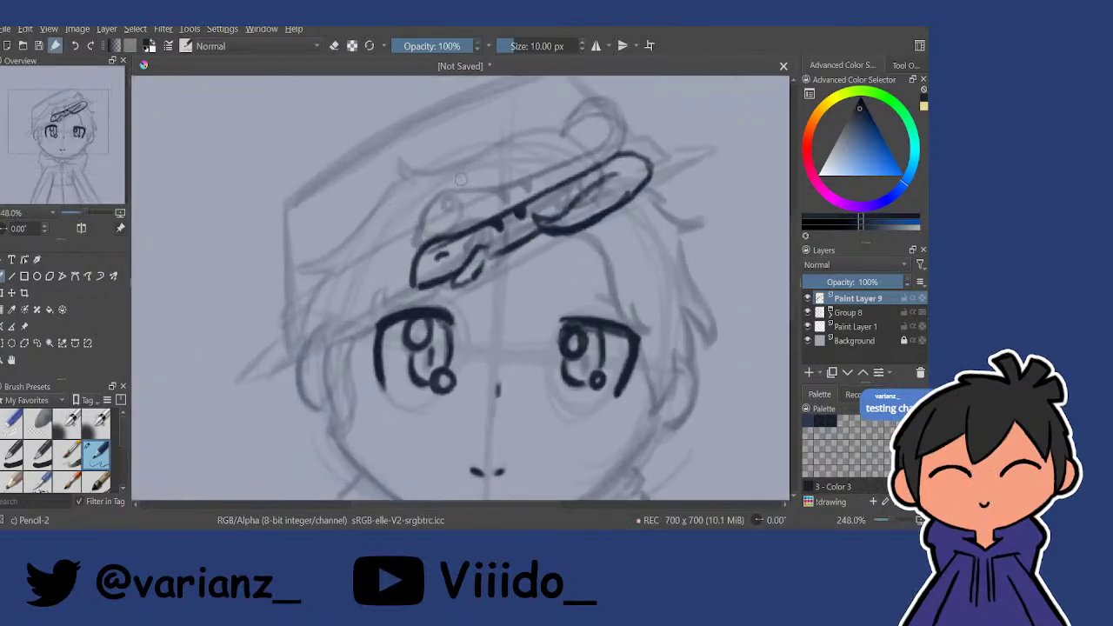
Draw a long slanted line above the lizard for the hat brim's upper edge, turning down at its far end.
left_click_drag(352, 220, 356, 261)
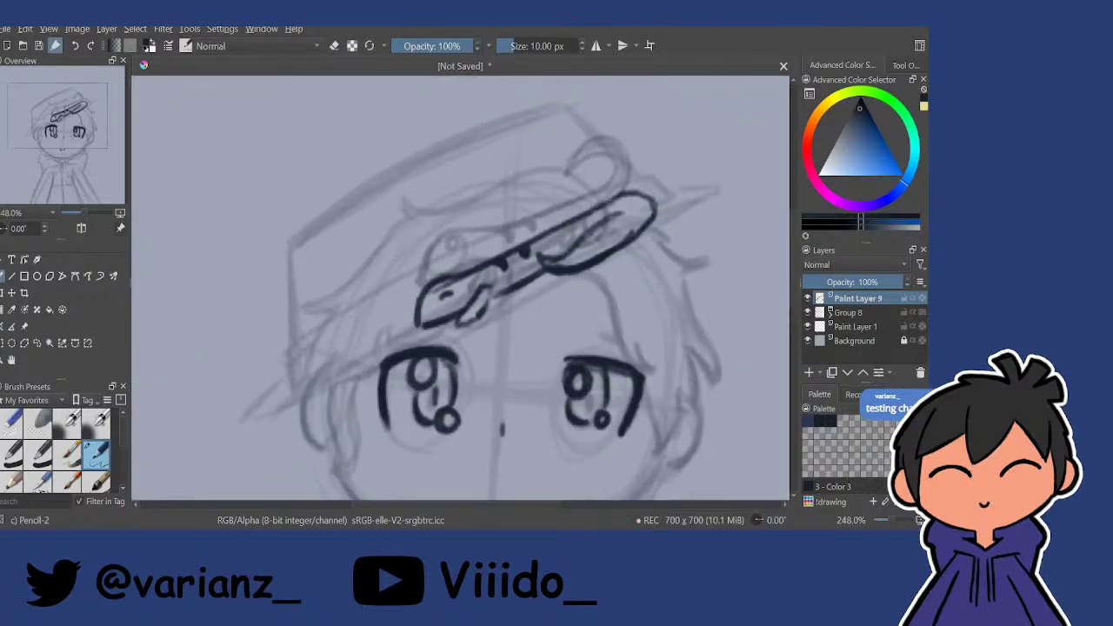
left_click_drag(290, 351, 491, 217)
key("ctrl+z")
mouse_move(290, 350)
left_mouse_down()
mouse_move(559, 193)
mouse_move(304, 339)
mouse_move(548, 210)
left_mouse_up()
key("ctrl+z")
left_click_drag(426, 271, 635, 176)
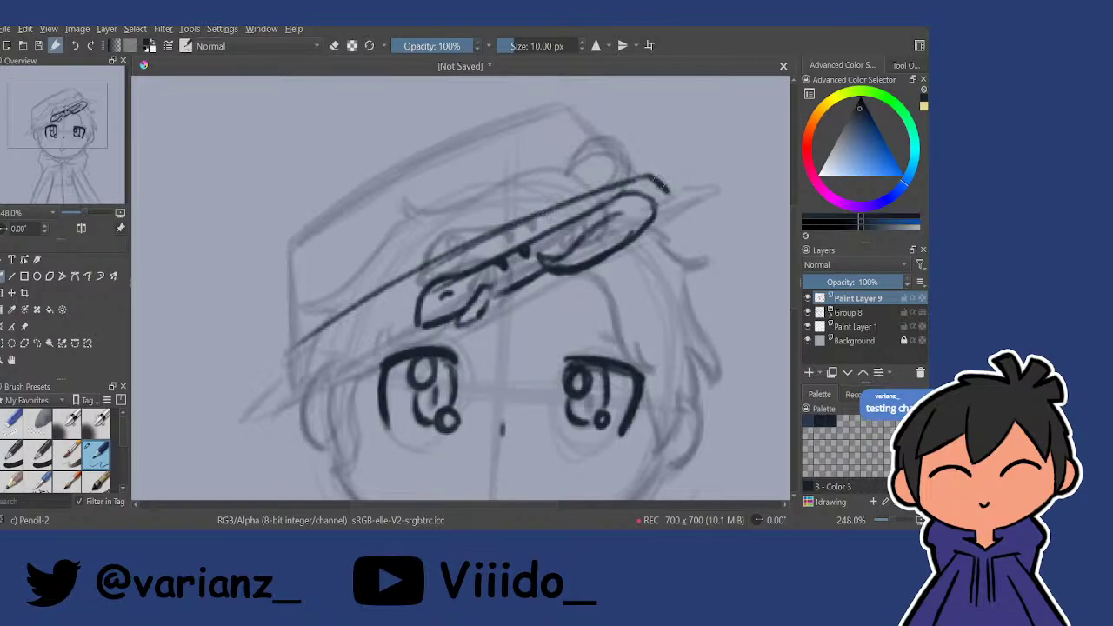
Complete the hat band around the lizard by extending its upper line, closing its near end and drawing its lower edge.
left_click_drag(504, 233, 379, 297)
mouse_move(452, 259)
left_mouse_down()
mouse_move(303, 339)
mouse_move(289, 350)
mouse_move(288, 381)
left_mouse_up()
left_click_drag(414, 271, 411, 264)
left_click_drag(293, 380, 406, 329)
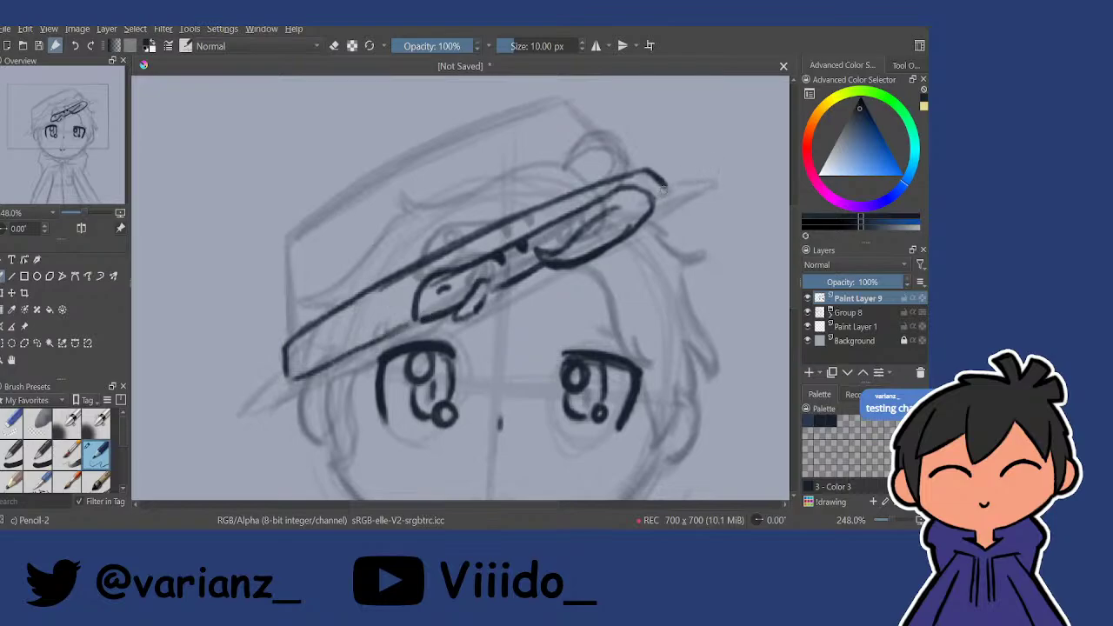
Outline the hat's crown with a straight side, a long curved top edge and a short slanted far side.
scroll(308, 298, "up", 2)
mouse_move(286, 280)
left_mouse_down()
mouse_move(288, 367)
mouse_move(319, 252)
mouse_move(574, 131)
left_mouse_up()
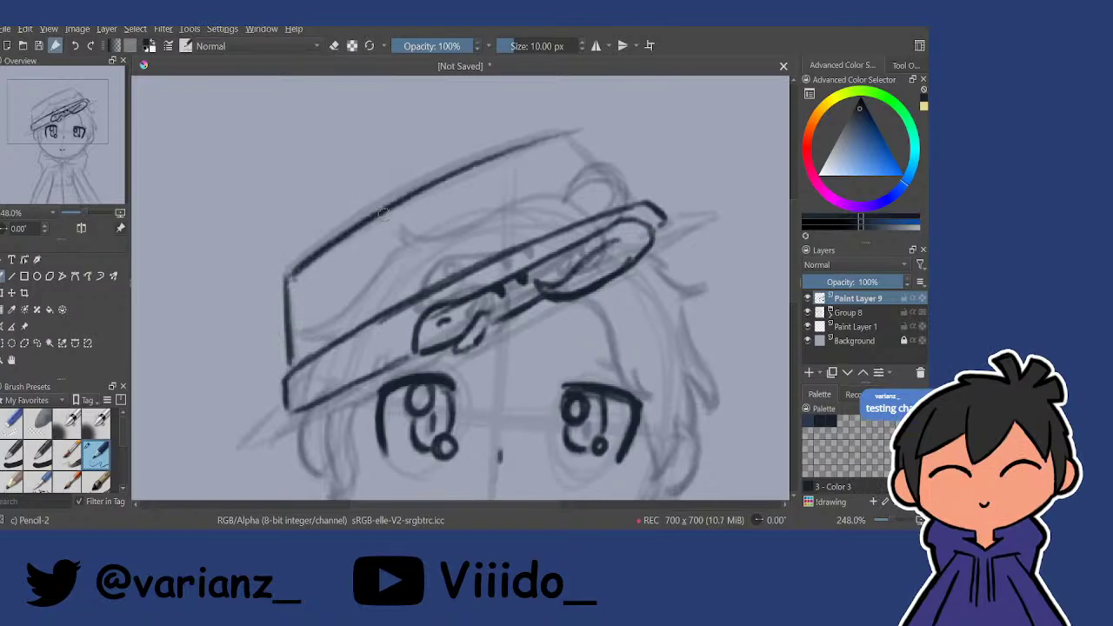
left_click_drag(283, 261, 467, 169)
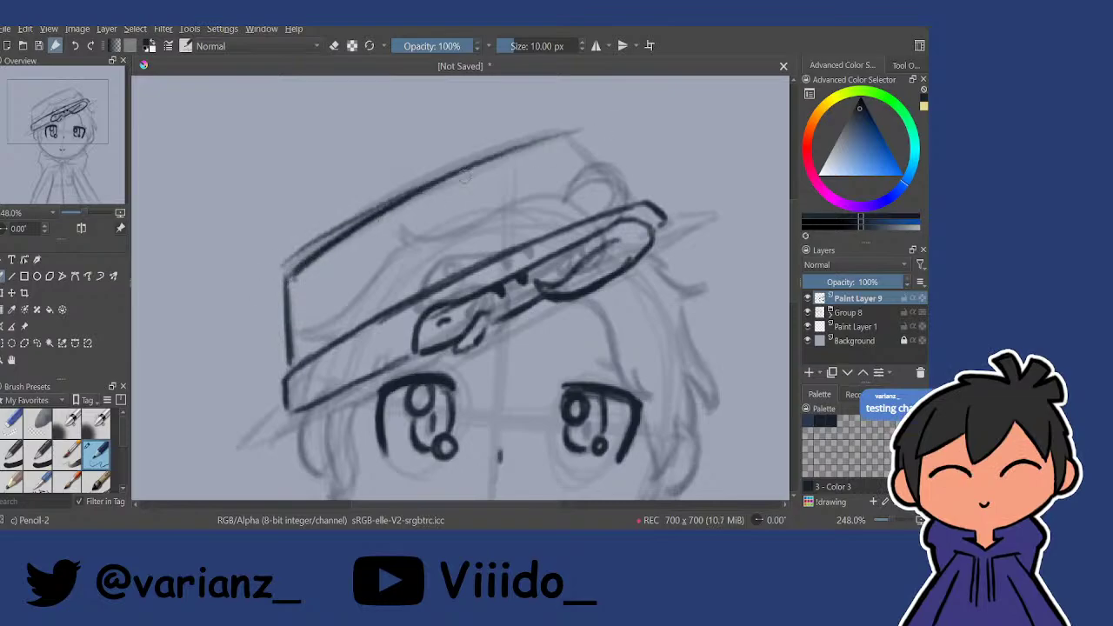
mouse_move(585, 143)
left_mouse_down()
mouse_move(616, 177)
mouse_move(592, 153)
mouse_move(610, 170)
left_mouse_up()
scroll(574, 157, "down", 4)
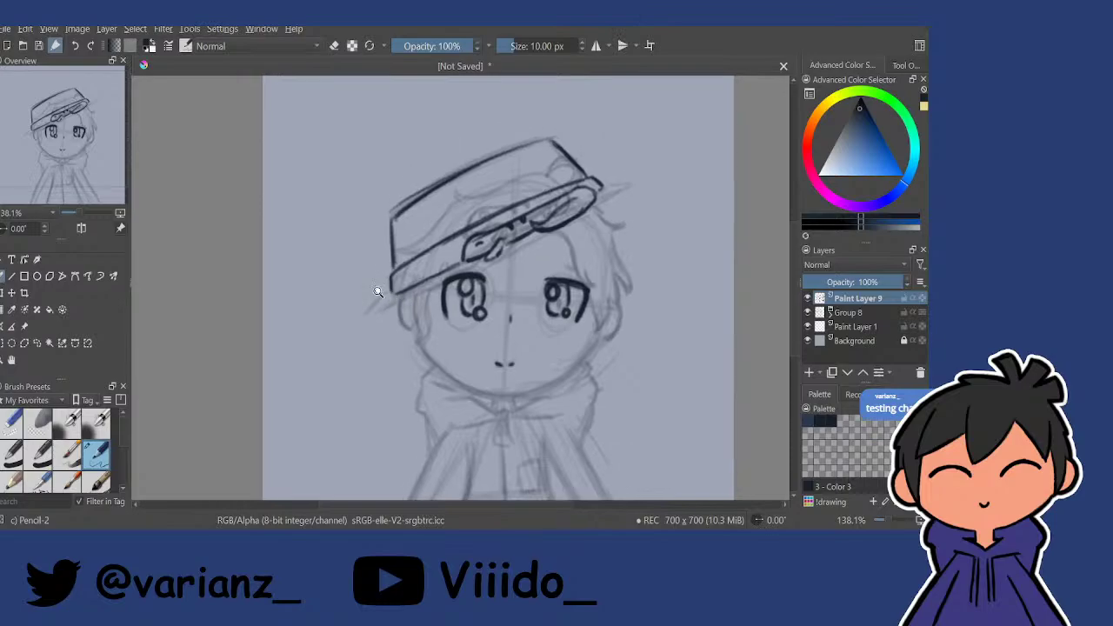
Draw the narrow hat brim below the band, with a pointed tip at each end and a slanted lower edge.
scroll(387, 261, "up", 3)
mouse_move(398, 285)
left_mouse_down()
mouse_move(380, 301)
mouse_move(451, 293)
left_mouse_up()
left_click_drag(365, 325, 553, 251)
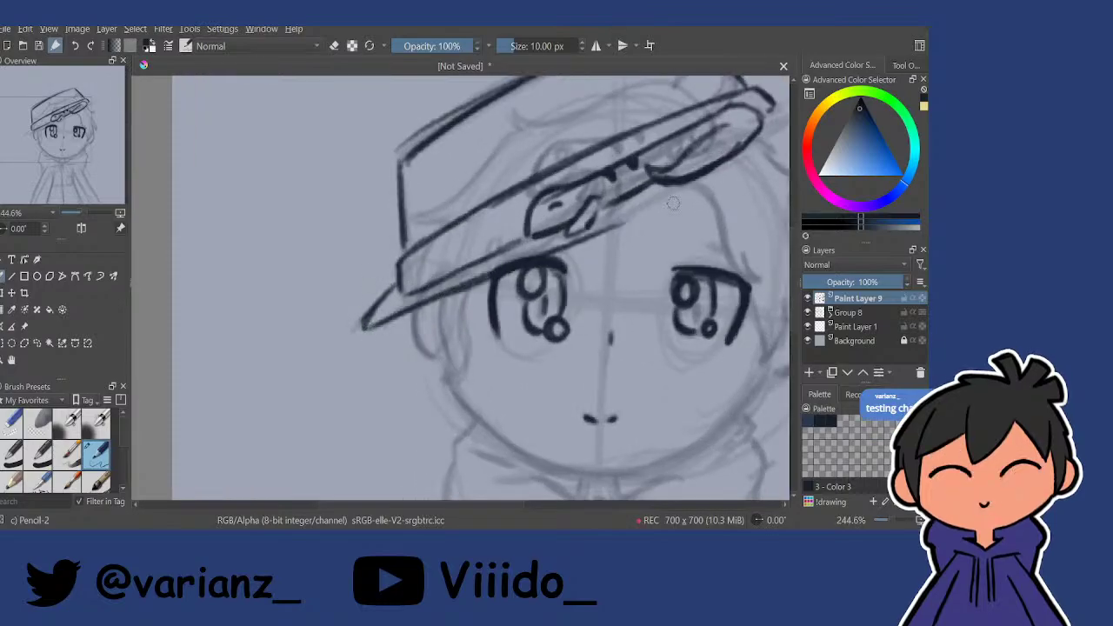
left_click_drag(733, 148, 618, 226)
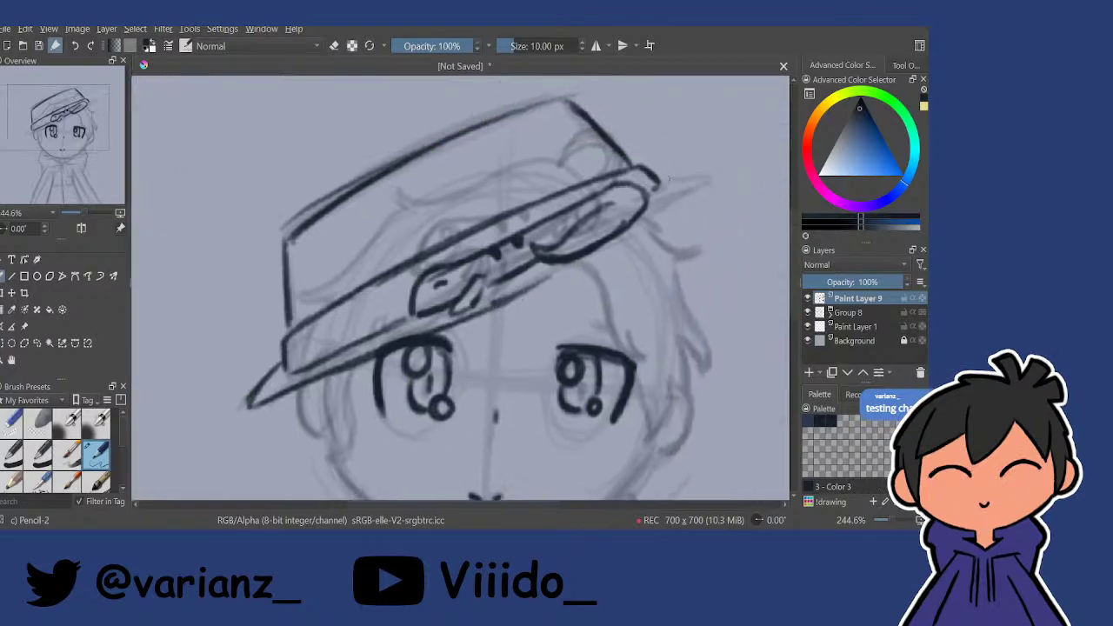
mouse_move(666, 179)
left_mouse_down()
mouse_move(699, 174)
mouse_move(517, 299)
left_mouse_up()
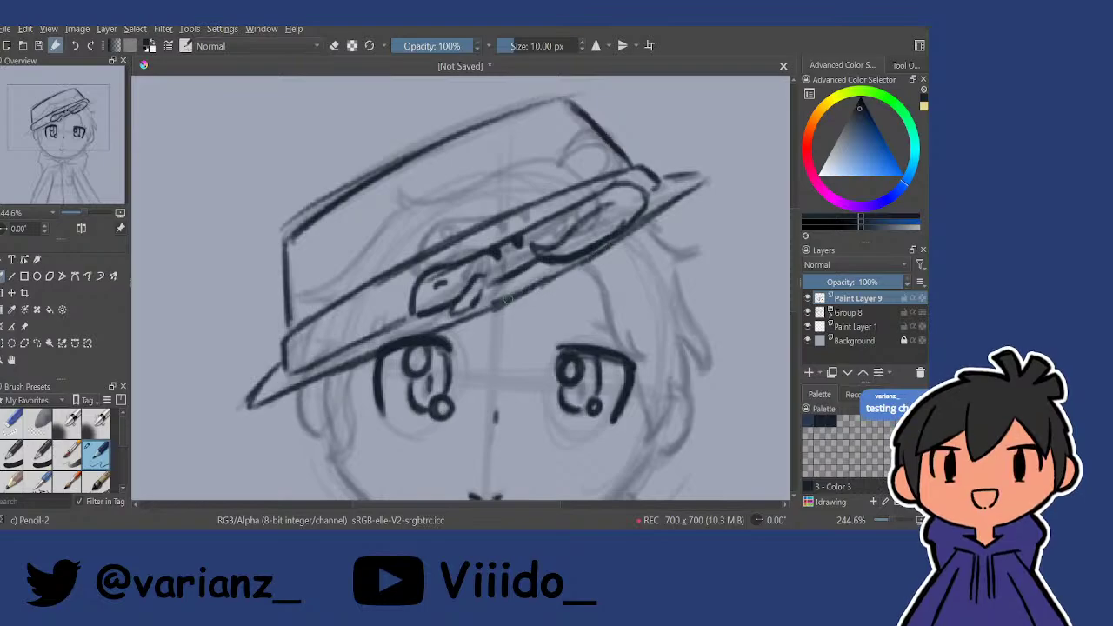
mouse_move(565, 261)
left_mouse_down()
mouse_move(549, 256)
mouse_move(539, 303)
mouse_move(503, 262)
mouse_move(487, 219)
left_mouse_up()
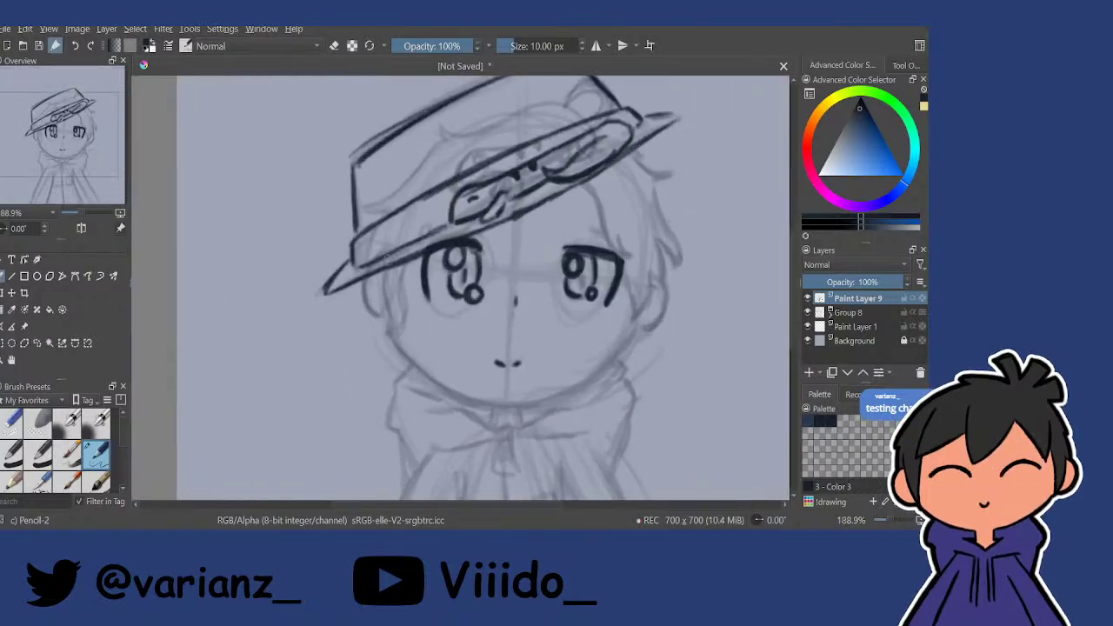
Draw a short curved line on each side of the face just below the hat brim.
mouse_move(364, 280)
left_mouse_down()
mouse_move(384, 316)
mouse_move(398, 285)
left_mouse_up()
left_click_drag(398, 285, 398, 314)
mouse_move(583, 289)
left_mouse_down()
mouse_move(583, 301)
mouse_move(584, 262)
mouse_move(601, 300)
mouse_move(574, 325)
left_mouse_up()
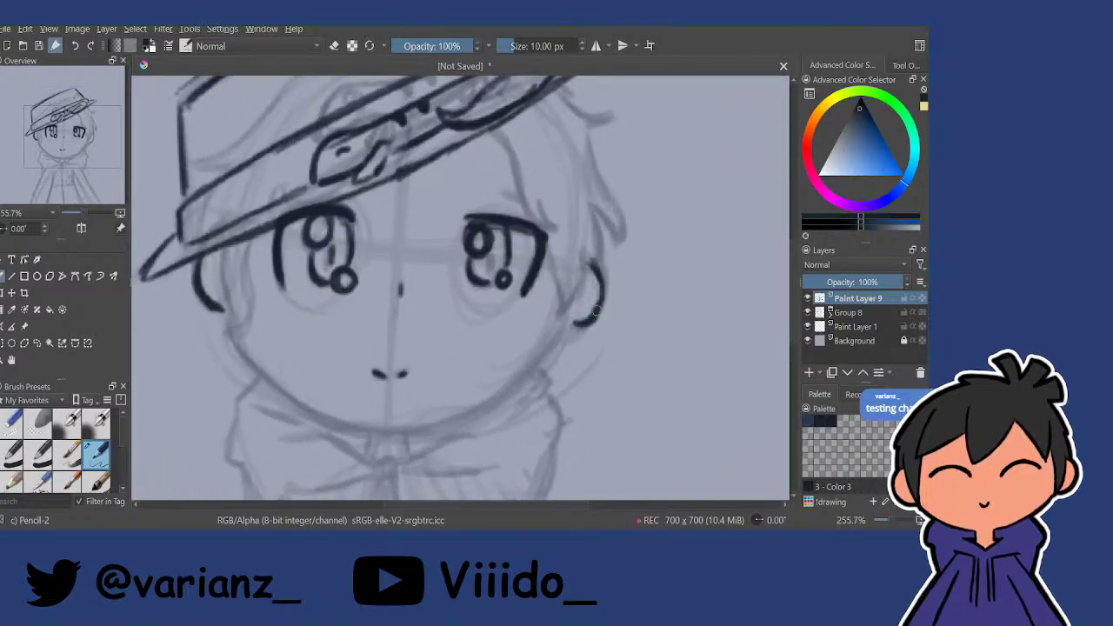
left_click_drag(580, 240, 572, 293)
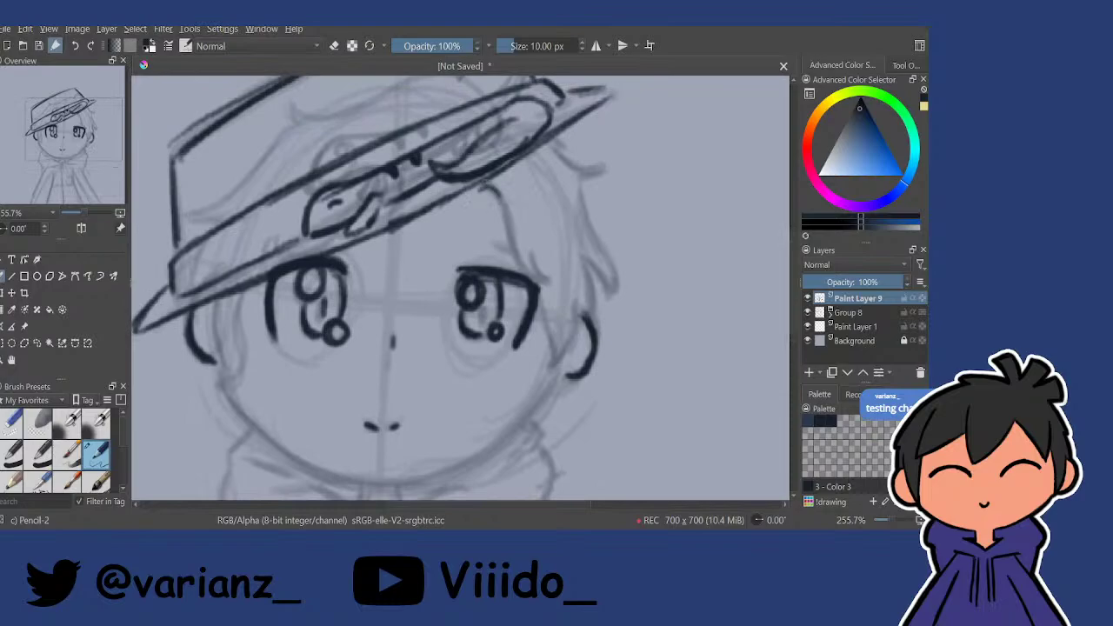
Draw the fringe strand curving from the brim to the eye, with a small flick and a pointed side lock beside it.
left_click_drag(483, 193, 475, 179)
mouse_move(477, 171)
left_mouse_down()
mouse_move(517, 256)
mouse_move(521, 224)
left_mouse_up()
key("ctrl+z")
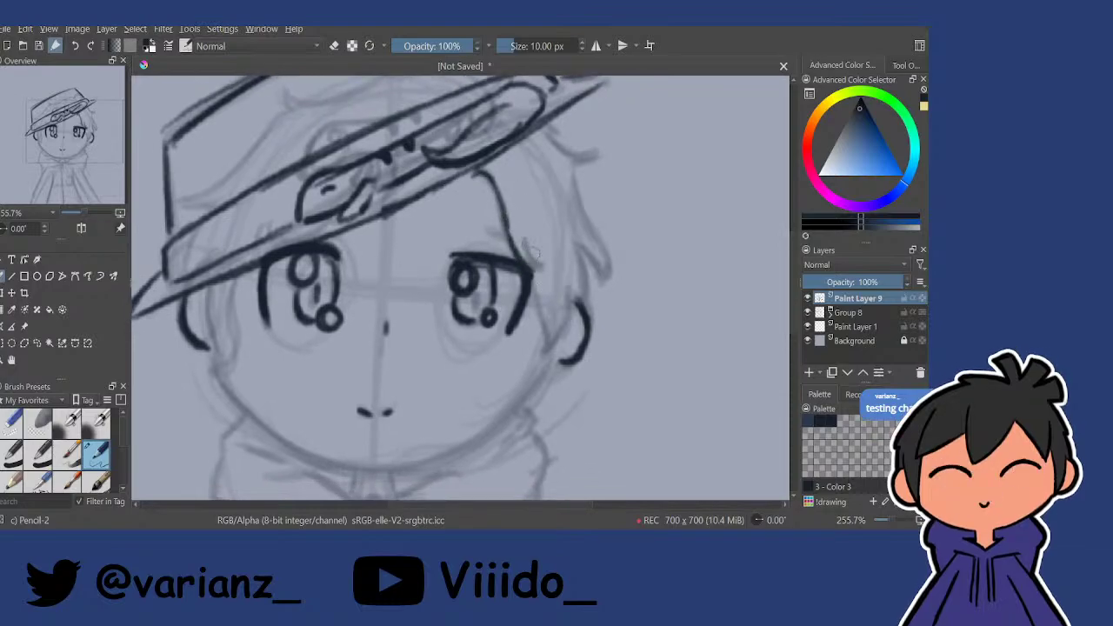
mouse_move(553, 268)
left_mouse_down()
mouse_move(521, 236)
mouse_move(495, 174)
left_mouse_up()
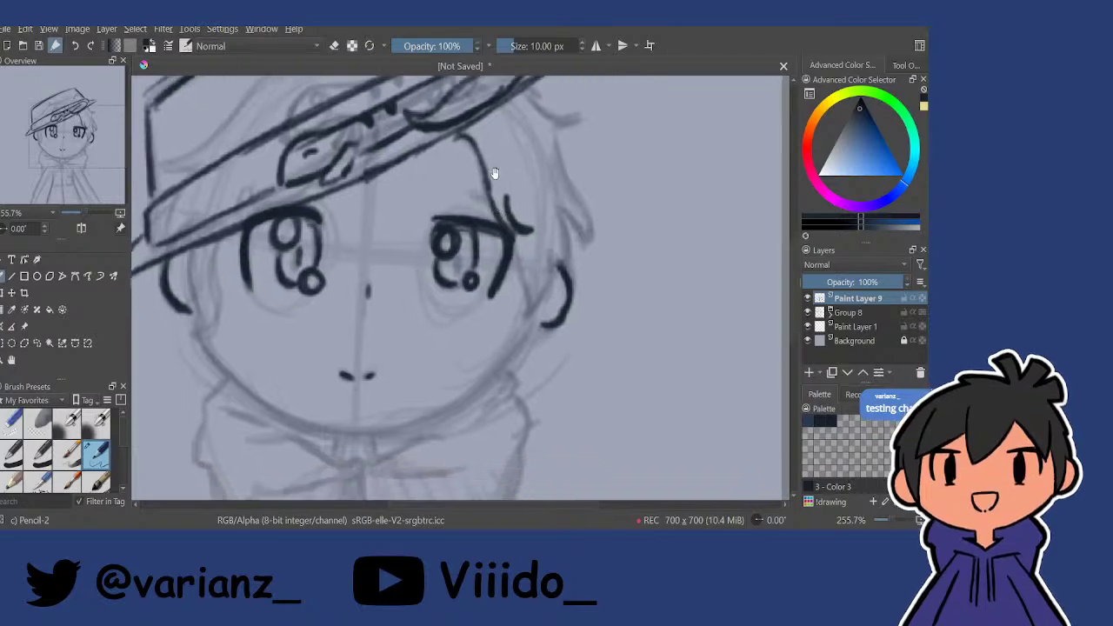
left_click_drag(514, 238, 525, 310)
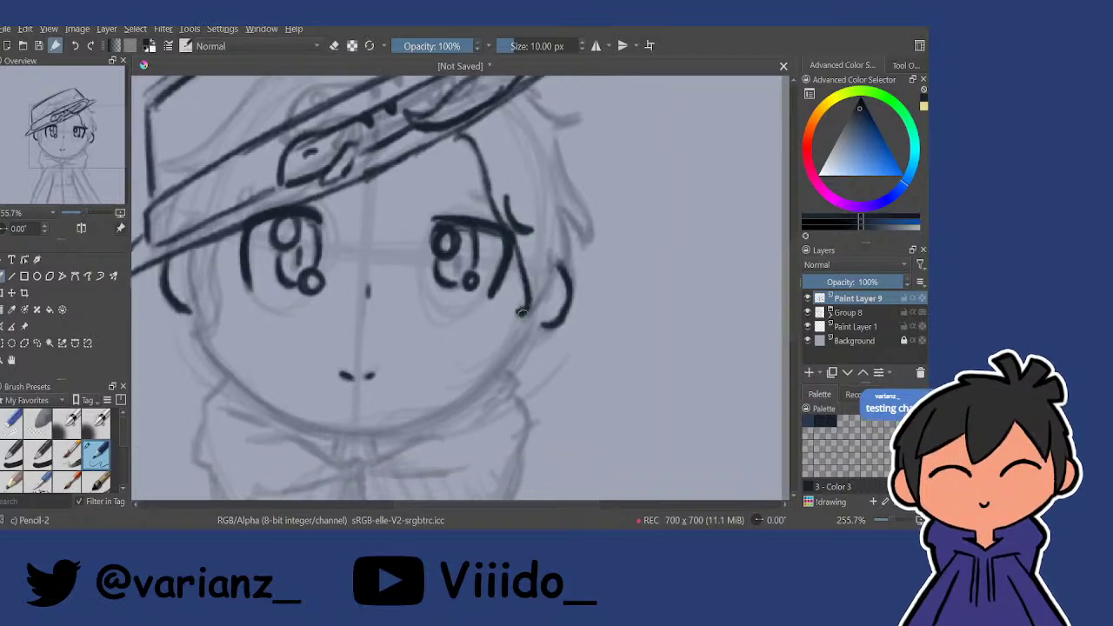
left_click_drag(558, 272, 526, 312)
left_click_drag(479, 222, 499, 249)
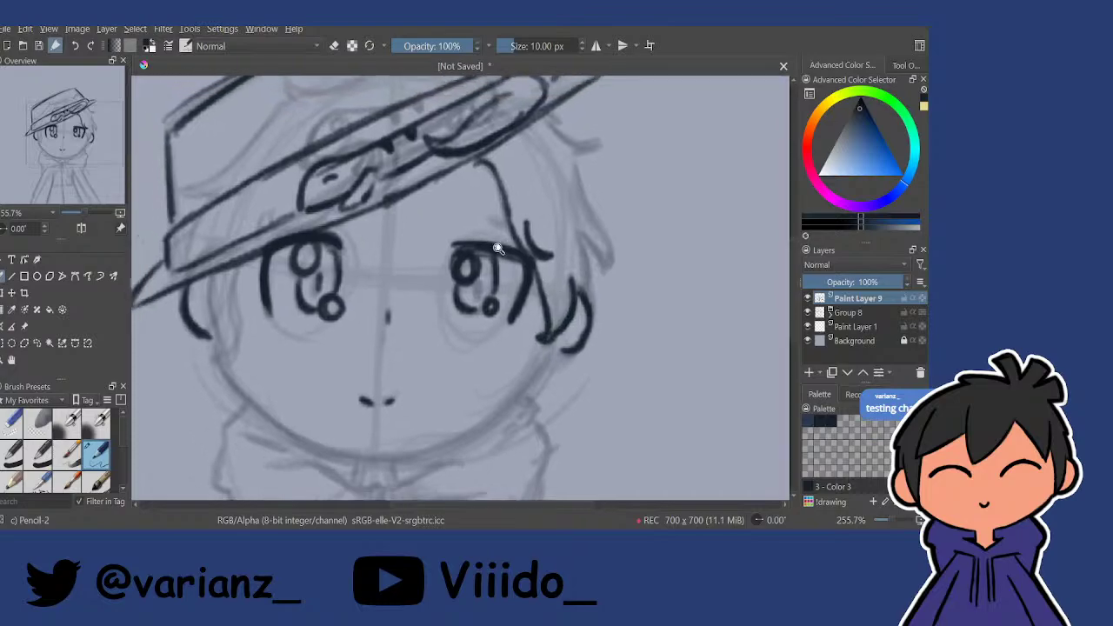
Draw the pointed side lock on the other side of the face, under the brim's lower end, redoing its strokes.
mouse_move(208, 279)
left_mouse_down()
mouse_move(217, 348)
mouse_move(233, 344)
mouse_move(238, 314)
left_mouse_up()
key("ctrl+z")
key("ctrl+z")
key("ctrl+z")
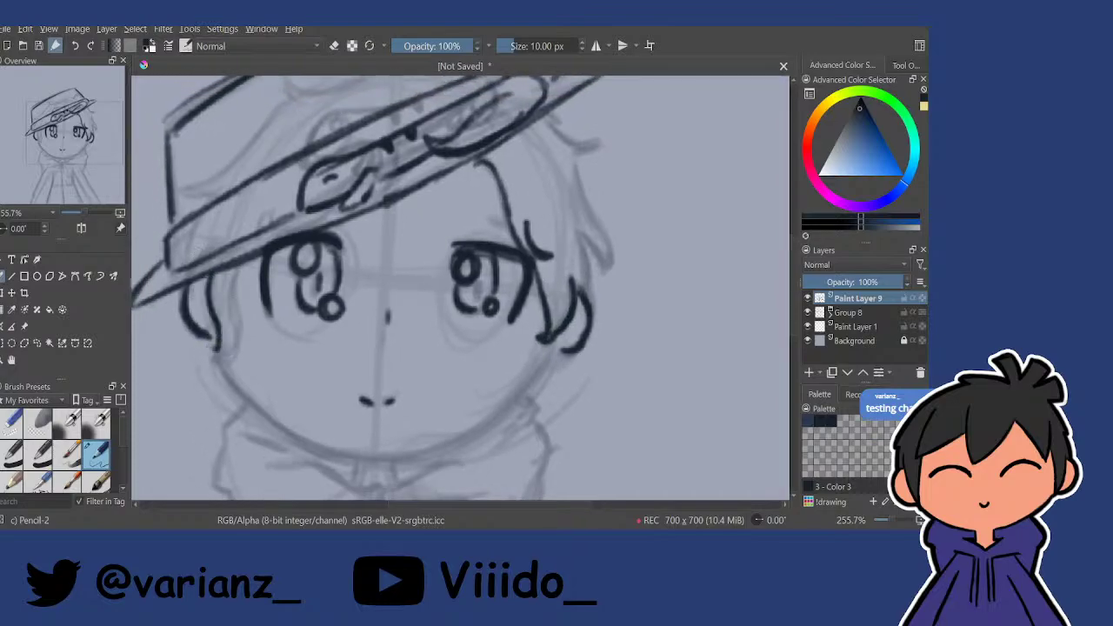
mouse_move(209, 277)
left_mouse_down()
mouse_move(217, 335)
mouse_move(207, 359)
mouse_move(231, 338)
mouse_move(237, 306)
mouse_move(211, 253)
left_mouse_up()
scroll(211, 253, "down", 2)
scroll(424, 235, "up", 2)
Trace the spiky outer hair contour from the brim's raised end down to the side lock, with several pointed tufts.
left_click_drag(453, 219, 400, 321)
mouse_move(373, 436)
left_mouse_down()
mouse_move(381, 374)
mouse_move(380, 395)
mouse_move(394, 378)
mouse_move(377, 300)
mouse_move(393, 339)
left_mouse_up()
left_click_drag(380, 290, 418, 316)
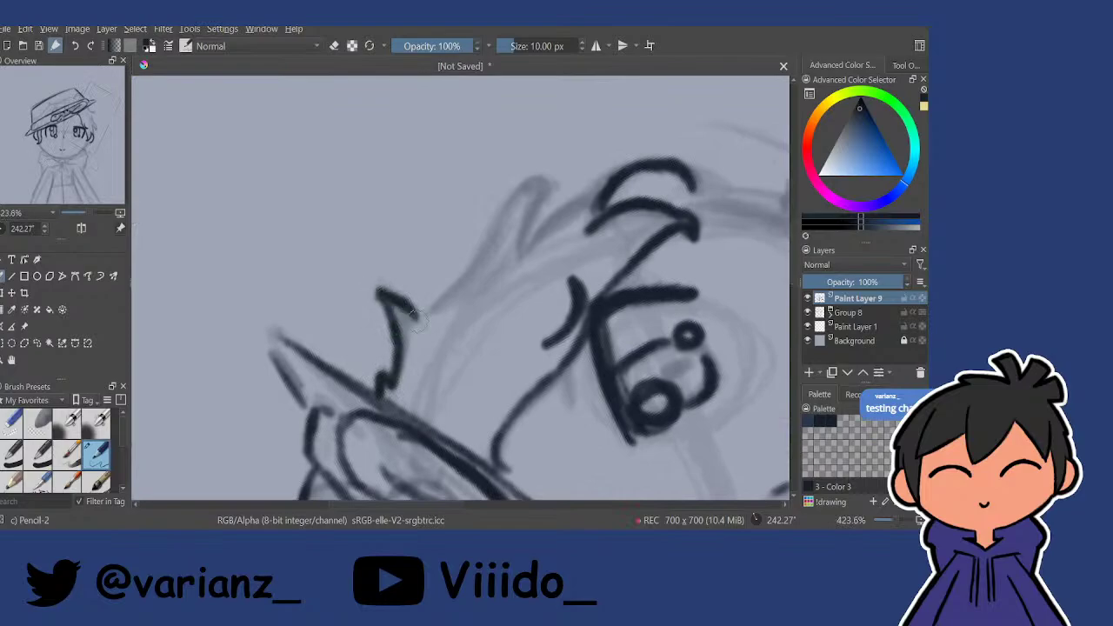
left_click_drag(504, 263, 491, 331)
mouse_move(402, 375)
left_mouse_down()
mouse_move(476, 308)
mouse_move(489, 271)
mouse_move(524, 235)
mouse_move(541, 233)
mouse_move(489, 265)
mouse_move(406, 371)
left_mouse_up()
left_click_drag(540, 237, 505, 320)
left_click_drag(567, 279, 548, 268)
mouse_move(496, 302)
left_mouse_down()
mouse_move(576, 236)
mouse_move(550, 239)
left_mouse_up()
left_click_drag(574, 222, 572, 270)
left_click_drag(647, 269, 583, 465)
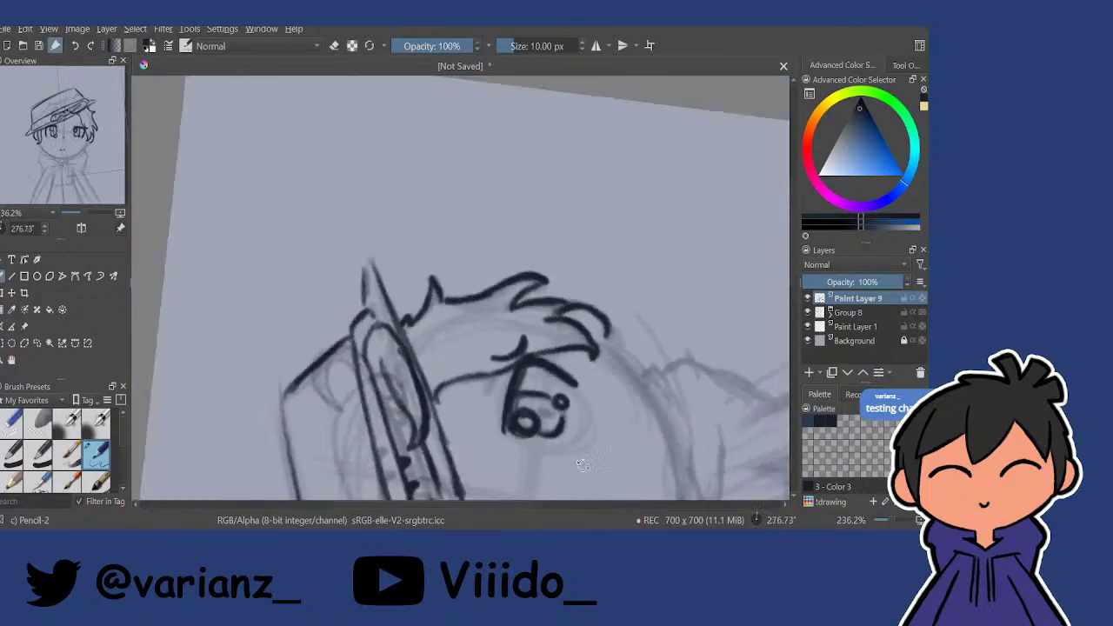
Trace the rounded cheek and chin outline from one side lock to the other, redoing the first cheek stroke.
left_click_drag(548, 330, 603, 369)
left_click_drag(656, 241, 578, 370)
left_click_drag(550, 387, 577, 306)
left_click_drag(602, 328, 481, 401)
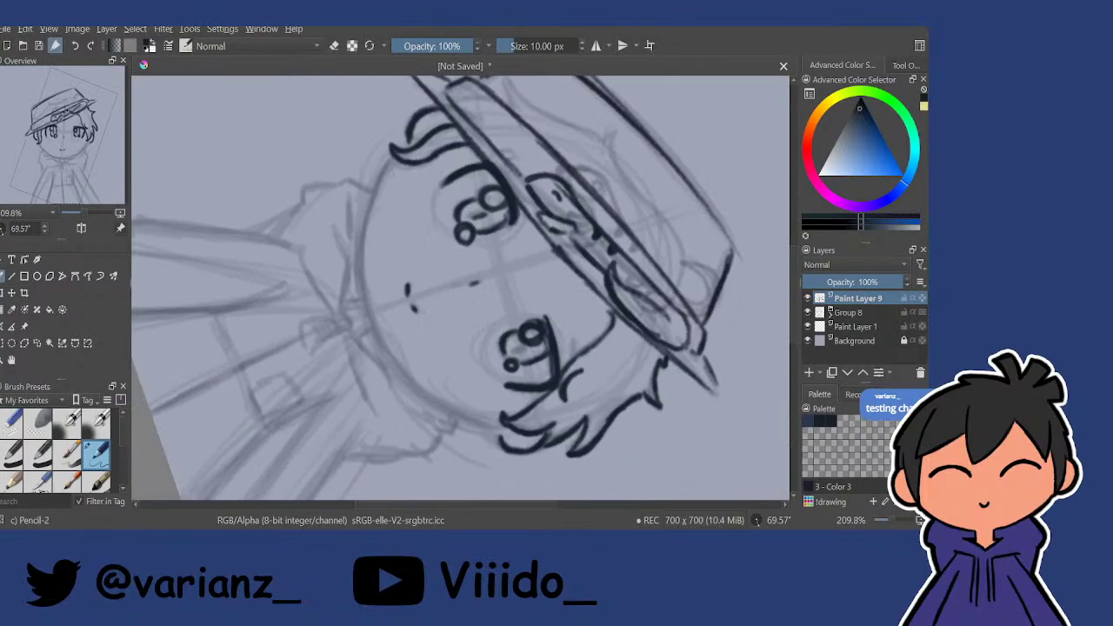
left_click_drag(393, 156, 369, 224)
key("ctrl+z")
left_click_drag(395, 157, 367, 241)
key("ctrl+z")
left_click_drag(394, 157, 366, 221)
mouse_move(380, 183)
left_mouse_down()
mouse_move(364, 269)
mouse_move(387, 357)
mouse_move(497, 428)
left_mouse_up()
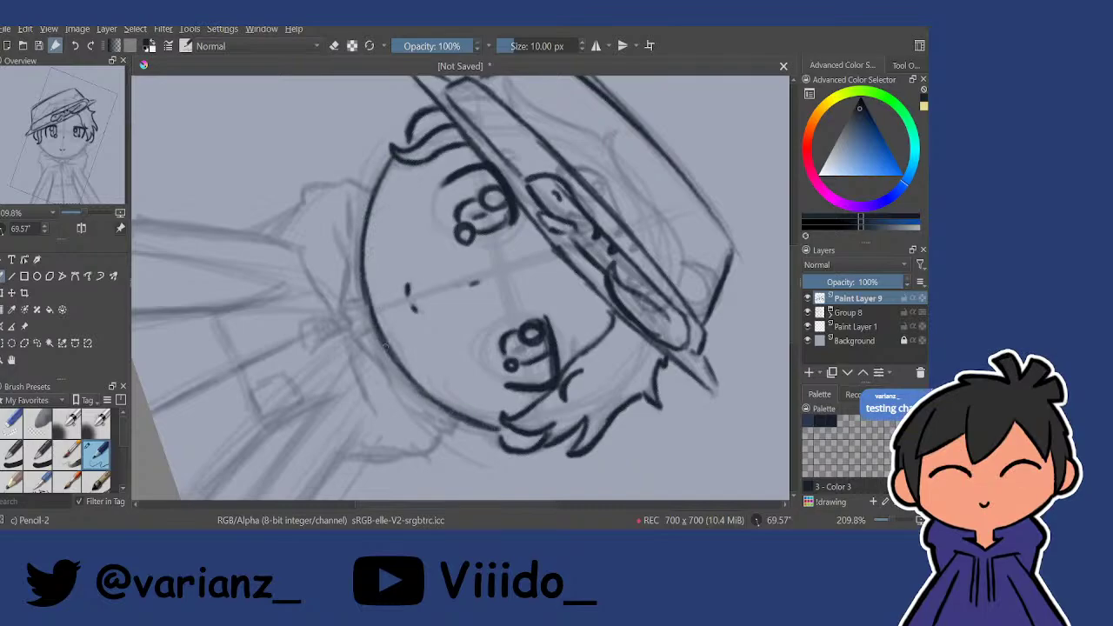
left_click_drag(369, 306, 362, 268)
Erase a small gap in the chin line and draw two short neck lines below it.
scroll(382, 260, "down", 4)
mouse_move(580, 237)
left_mouse_down()
mouse_move(527, 176)
mouse_move(415, 168)
left_mouse_up()
left_click_drag(339, 284, 506, 152)
left_click_drag(474, 280, 479, 333)
scroll(487, 326, "up", 5)
left_click_drag(320, 396, 401, 379)
key("e")
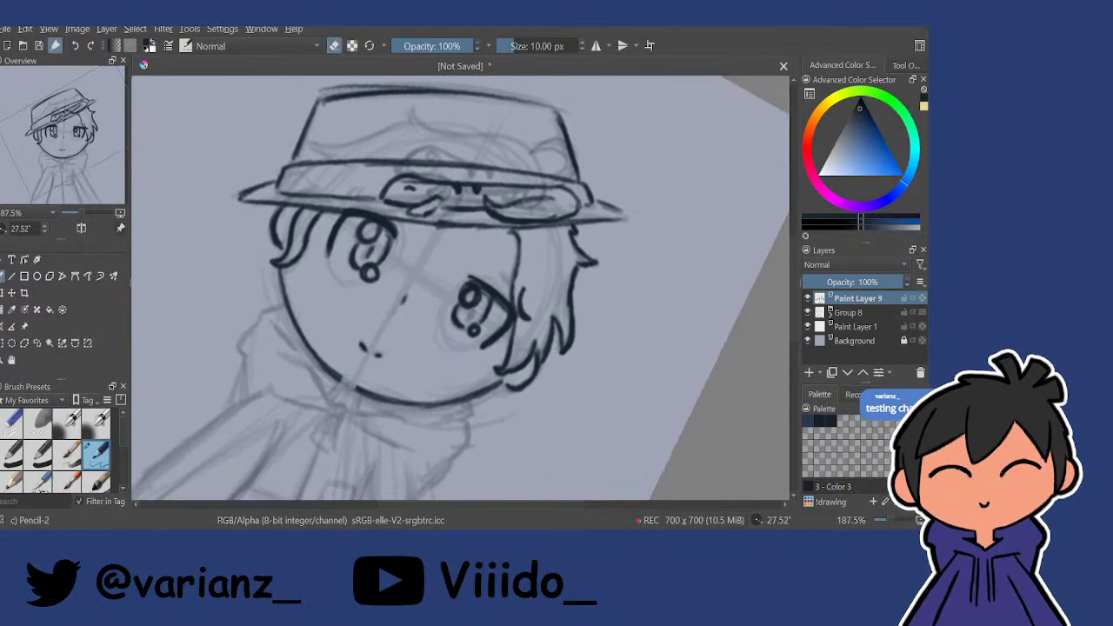
key("e")
scroll(372, 405, "down", 3)
left_click_drag(391, 237, 451, 432)
scroll(424, 422, "up", 2)
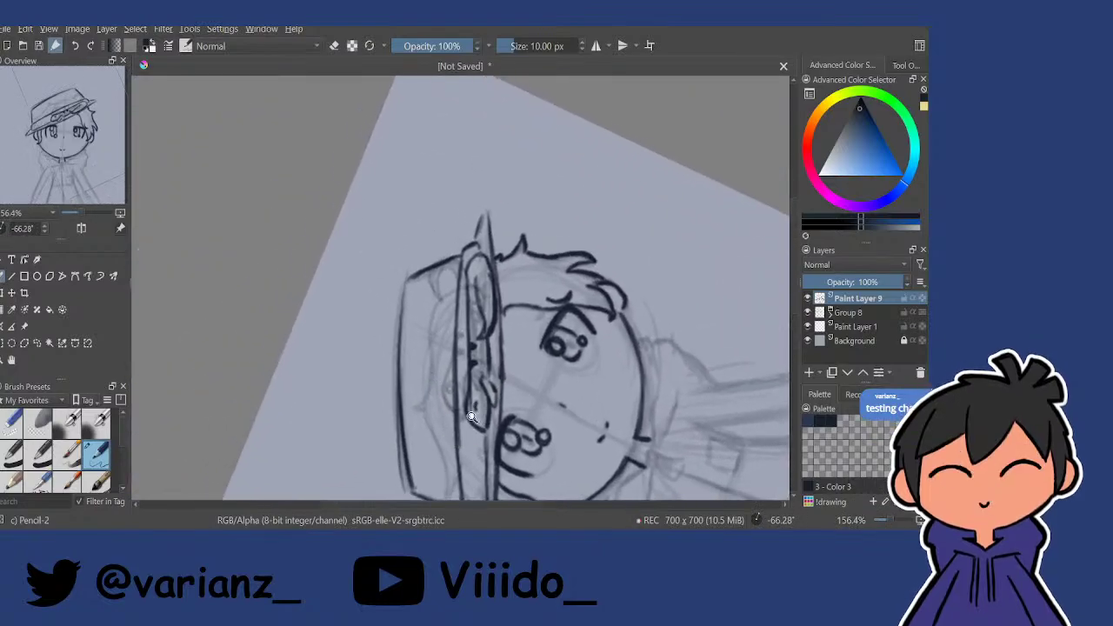
scroll(492, 372, "up", 3)
mouse_move(612, 310)
left_mouse_down()
mouse_move(585, 409)
mouse_move(597, 377)
mouse_move(566, 383)
mouse_move(529, 437)
mouse_move(427, 302)
left_mouse_up()
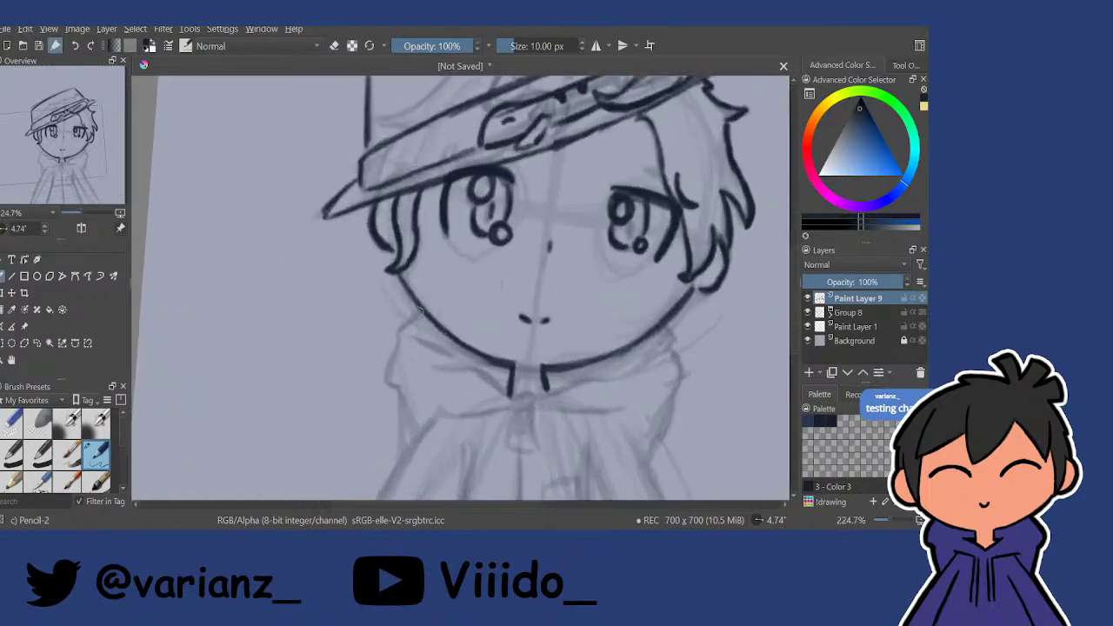
Draw the hood's bumpy outer contour on both sides of the neck, running down towards the shoulders.
mouse_move(398, 337)
left_mouse_down()
mouse_move(386, 381)
mouse_move(397, 466)
left_mouse_up()
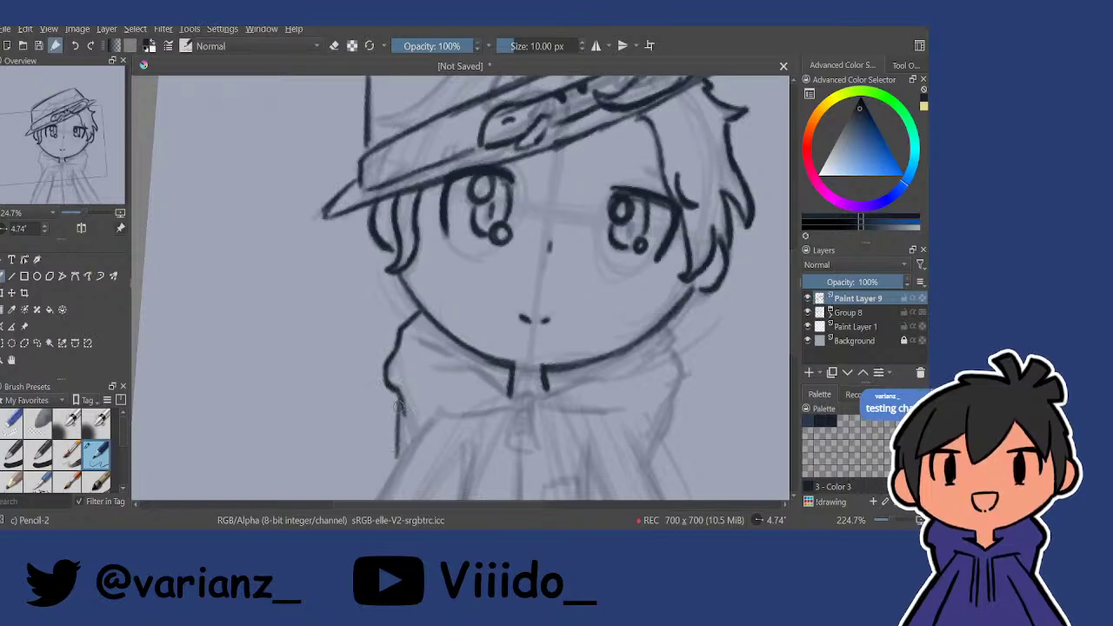
mouse_move(612, 365)
left_mouse_down()
mouse_move(598, 364)
mouse_move(673, 383)
mouse_move(661, 412)
mouse_move(660, 381)
mouse_move(645, 419)
left_mouse_up()
left_click_drag(661, 363, 660, 373)
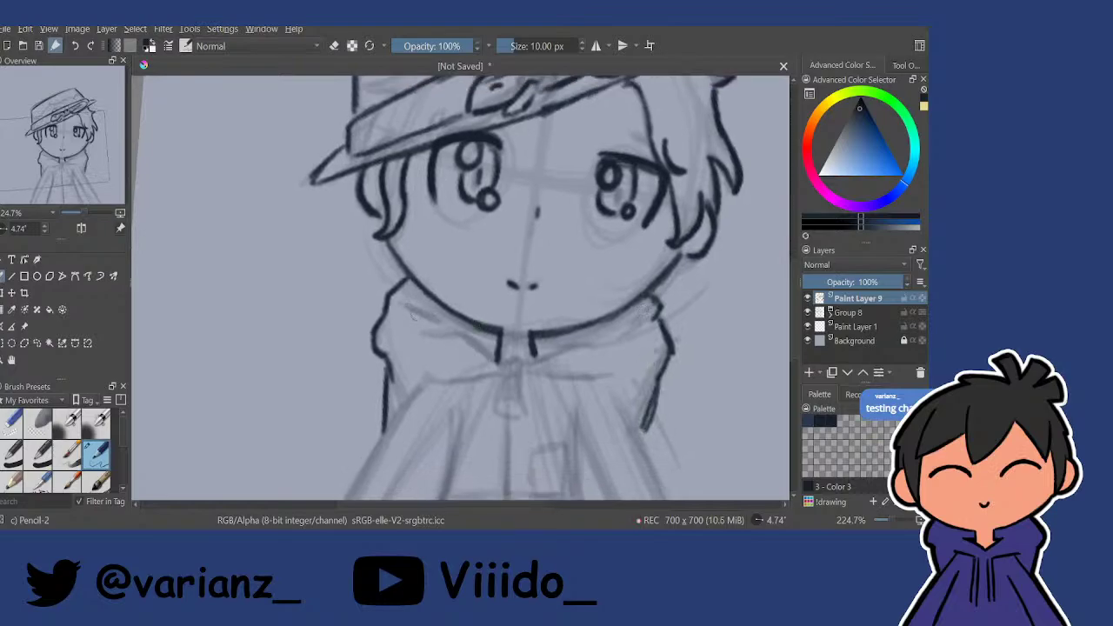
Add the hood's fold lines and the collar edges meeting at the neck.
left_click_drag(406, 306, 441, 323)
mouse_move(599, 333)
left_mouse_down()
mouse_move(626, 324)
mouse_move(529, 353)
left_mouse_up()
mouse_move(428, 345)
left_mouse_down()
mouse_move(467, 336)
mouse_move(509, 363)
left_mouse_up()
mouse_move(580, 334)
left_mouse_down()
mouse_move(477, 360)
mouse_move(596, 354)
left_mouse_up()
scroll(537, 343, "down", 3)
scroll(497, 353, "up", 3)
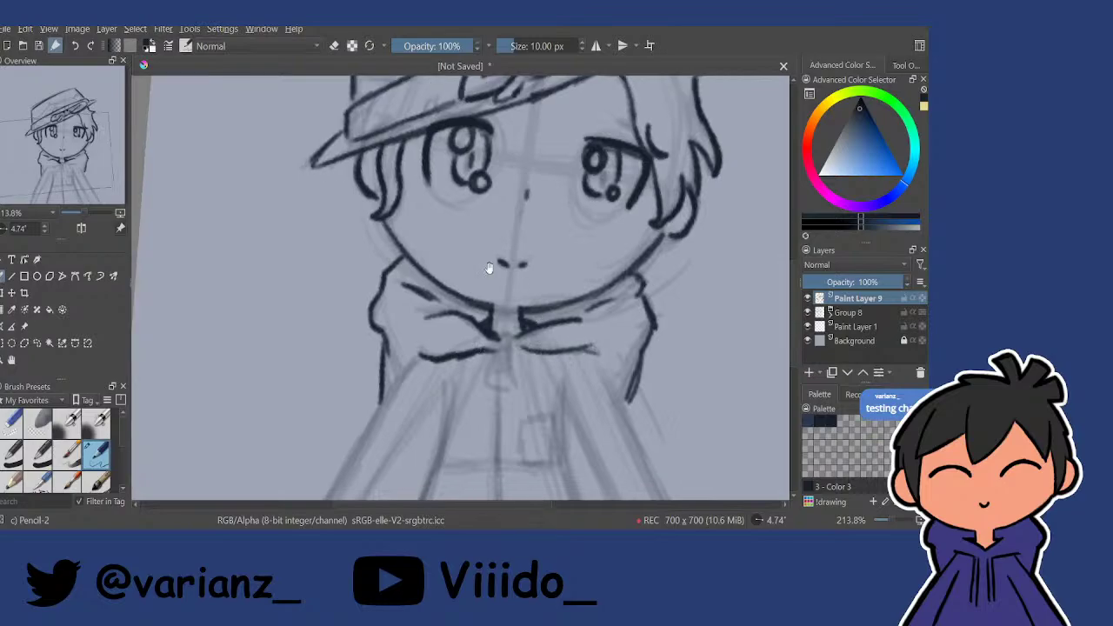
Draw a zipper pull with a small ring under the collar and a small rectangular patch on the chest.
mouse_move(509, 335)
left_mouse_down()
mouse_move(491, 374)
mouse_move(519, 383)
mouse_move(498, 311)
left_mouse_up()
mouse_move(499, 312)
left_mouse_down()
mouse_move(498, 374)
mouse_move(513, 316)
mouse_move(535, 321)
left_mouse_up()
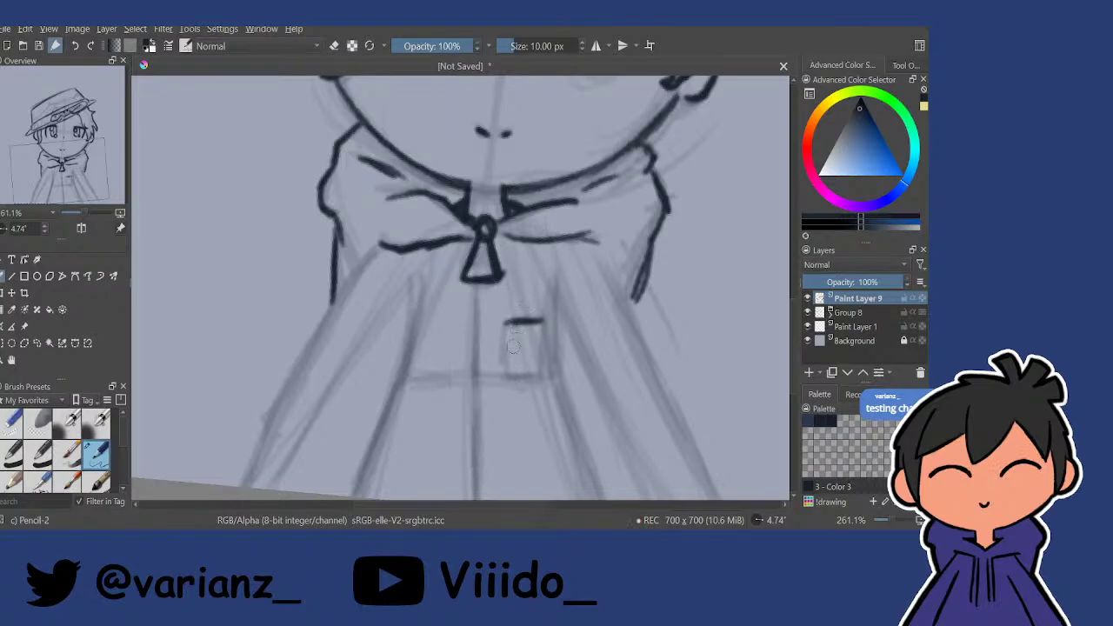
mouse_move(506, 327)
left_mouse_down()
mouse_move(506, 368)
mouse_move(548, 374)
left_mouse_up()
mouse_move(544, 324)
left_mouse_down()
mouse_move(545, 368)
mouse_move(510, 377)
left_mouse_up()
mouse_move(506, 290)
left_mouse_down()
mouse_move(509, 266)
mouse_move(510, 288)
left_mouse_up()
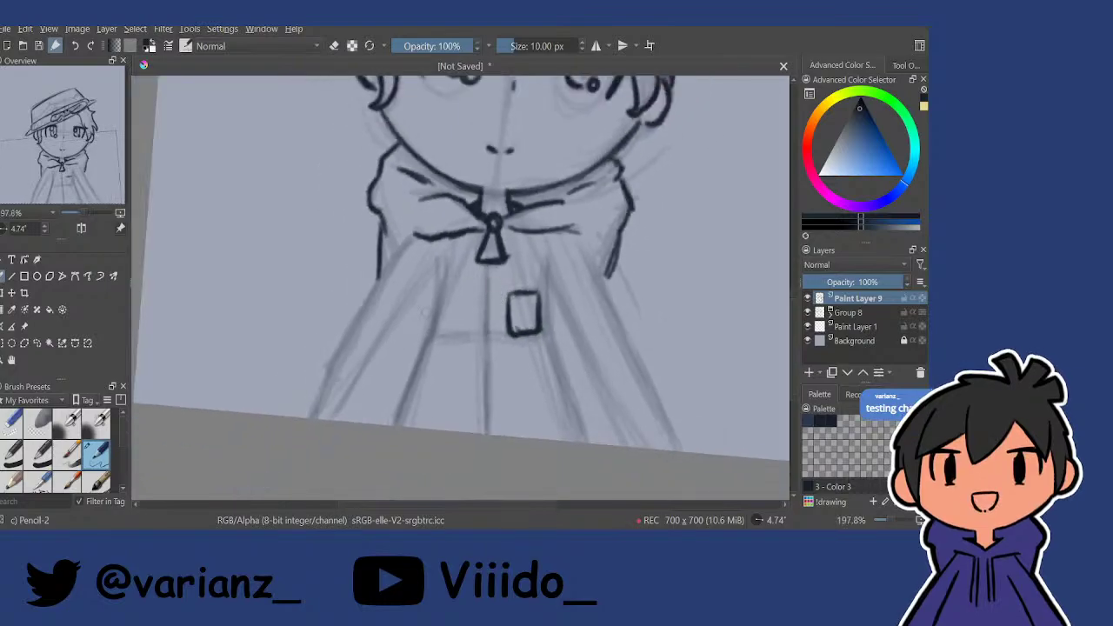
Draw the inner sleeve lines on both sides of the hoodie's body, thickening them towards the canvas edge.
left_click_drag(440, 266, 414, 365)
left_click_drag(432, 318, 392, 418)
left_click_drag(416, 364, 396, 426)
left_click_drag(553, 261, 558, 332)
left_click_drag(553, 292, 588, 426)
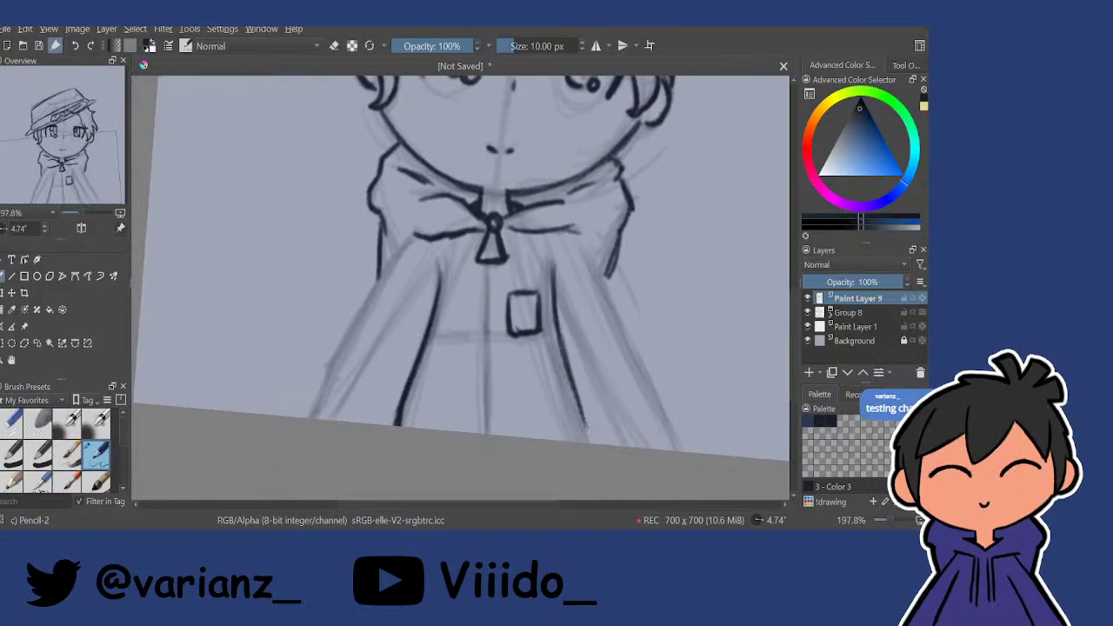
left_click_drag(572, 376, 591, 442)
left_click_drag(576, 377, 590, 423)
Draw the outer edges of both sleeves, slanting from below the hood down to the canvas's lower border.
mouse_move(421, 237)
left_mouse_down()
mouse_move(433, 279)
mouse_move(353, 393)
left_mouse_up()
mouse_move(402, 311)
left_mouse_down()
mouse_move(327, 461)
mouse_move(357, 386)
left_mouse_up()
left_click_drag(588, 275, 693, 489)
left_click_drag(658, 405, 694, 490)
left_click_drag(675, 454, 695, 493)
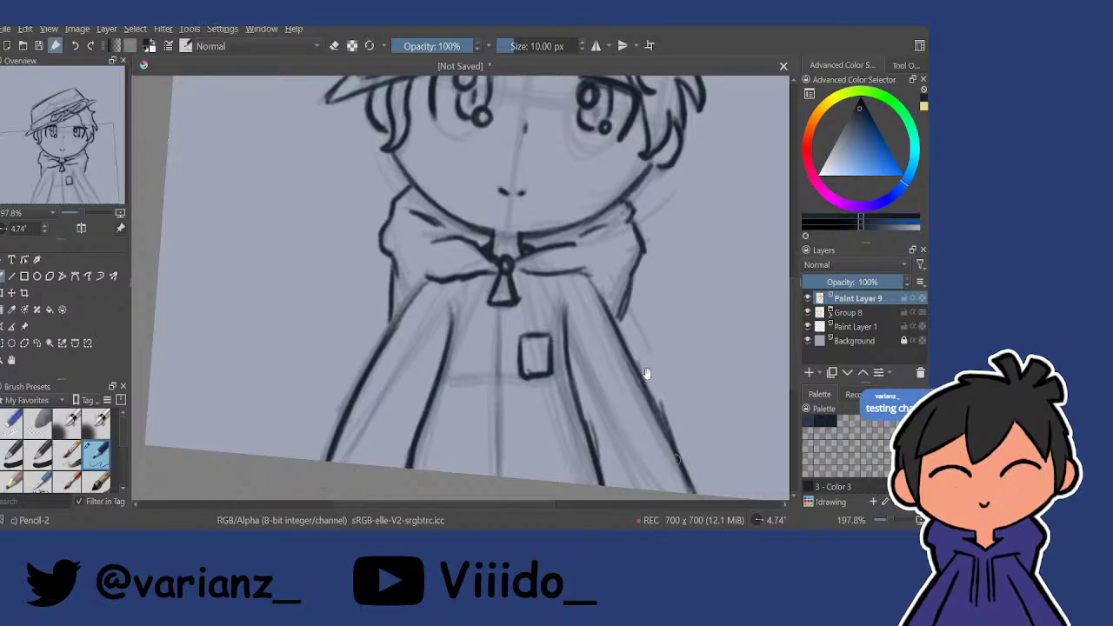
mouse_move(623, 289)
left_mouse_down()
mouse_move(627, 365)
mouse_move(618, 315)
left_mouse_up()
left_click_drag(620, 319, 574, 304)
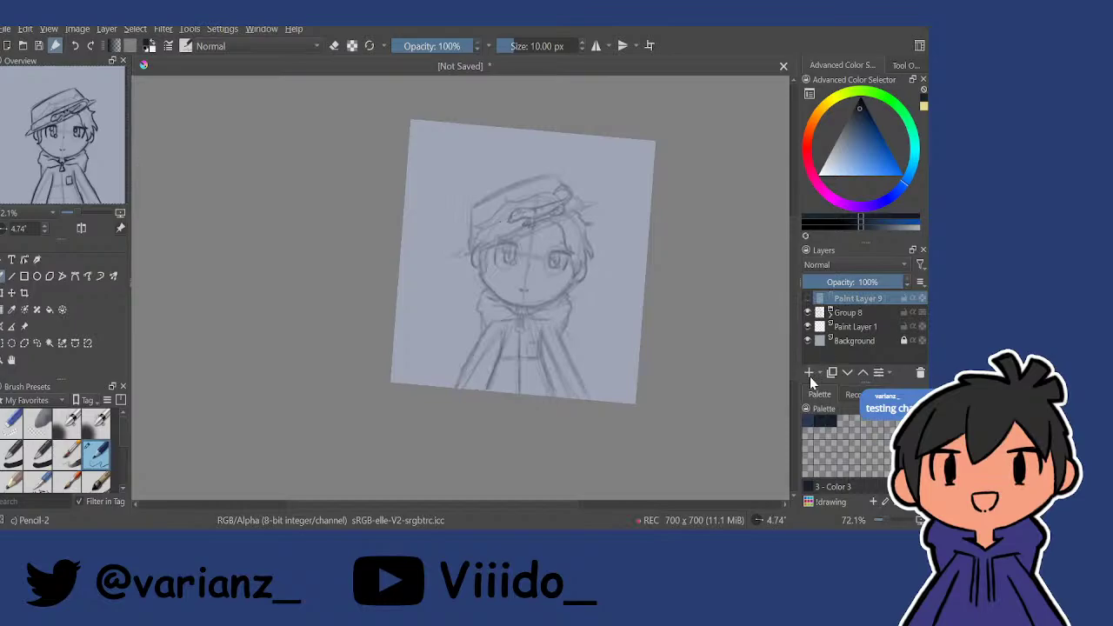
Add a new paint layer on top of the layer stack and reset the canvas rotation to 0°.
left_click(808, 372)
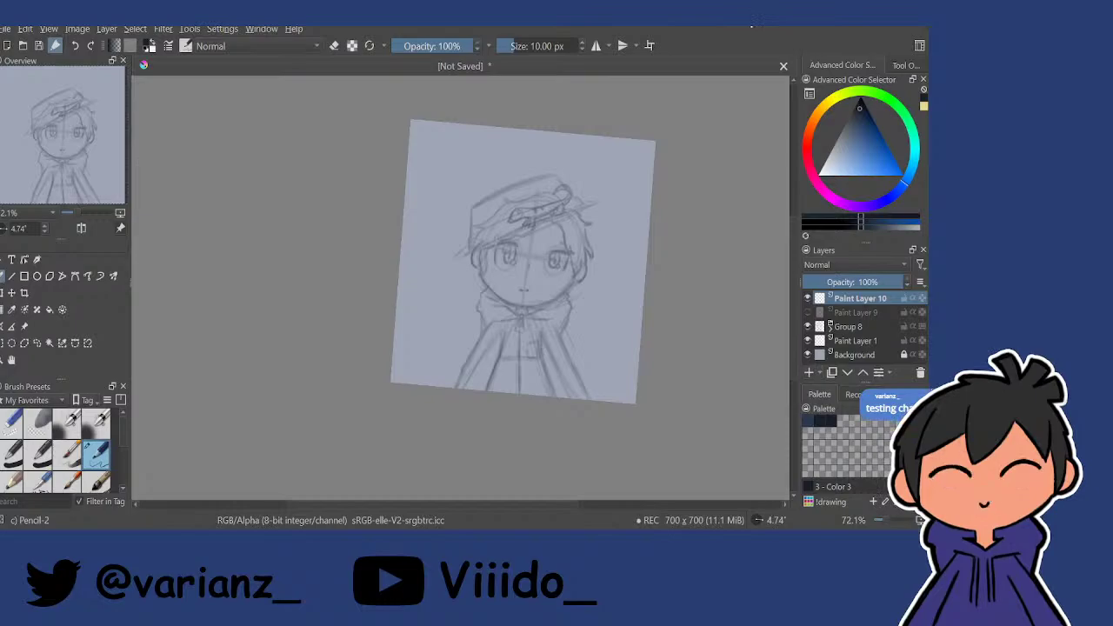
left_click_drag(571, 250, 548, 296)
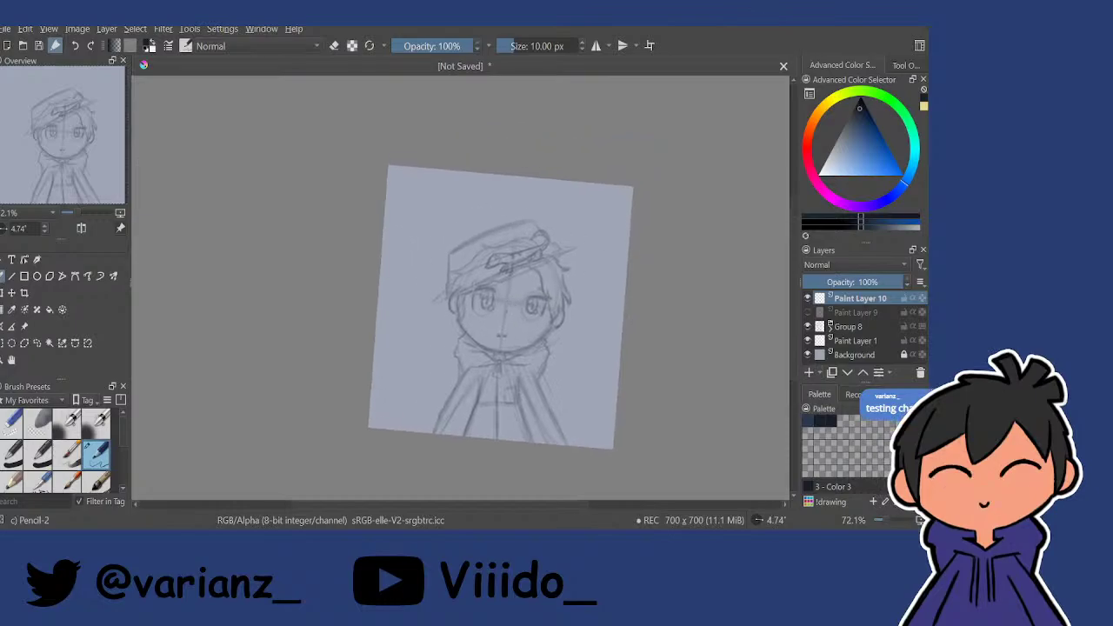
key("5")
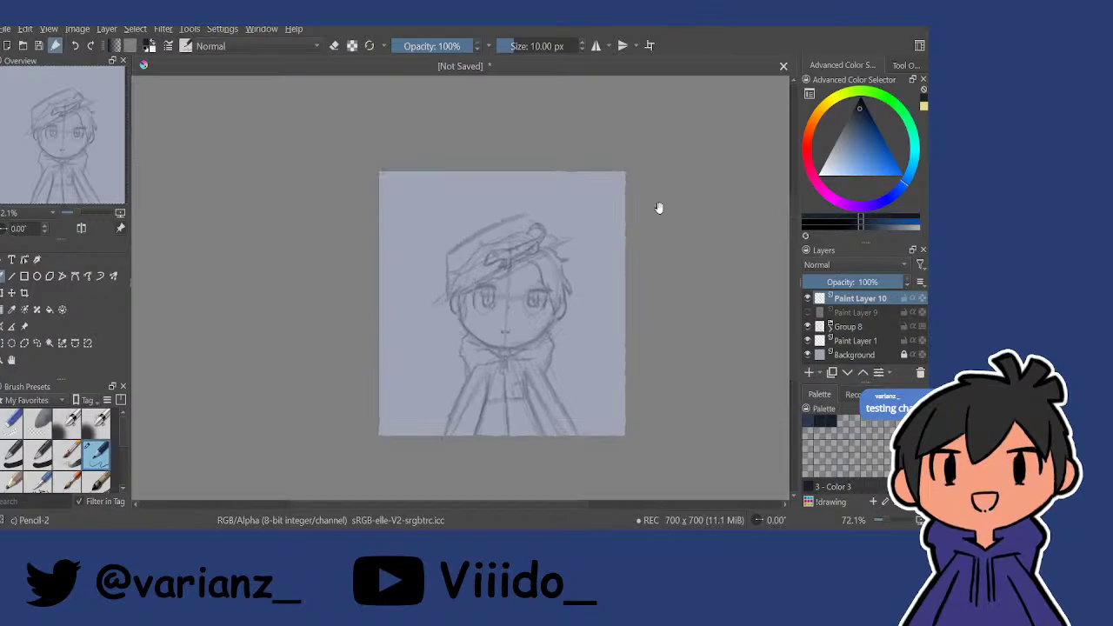
left_click_drag(659, 206, 663, 192)
left_click_drag(522, 289, 523, 235)
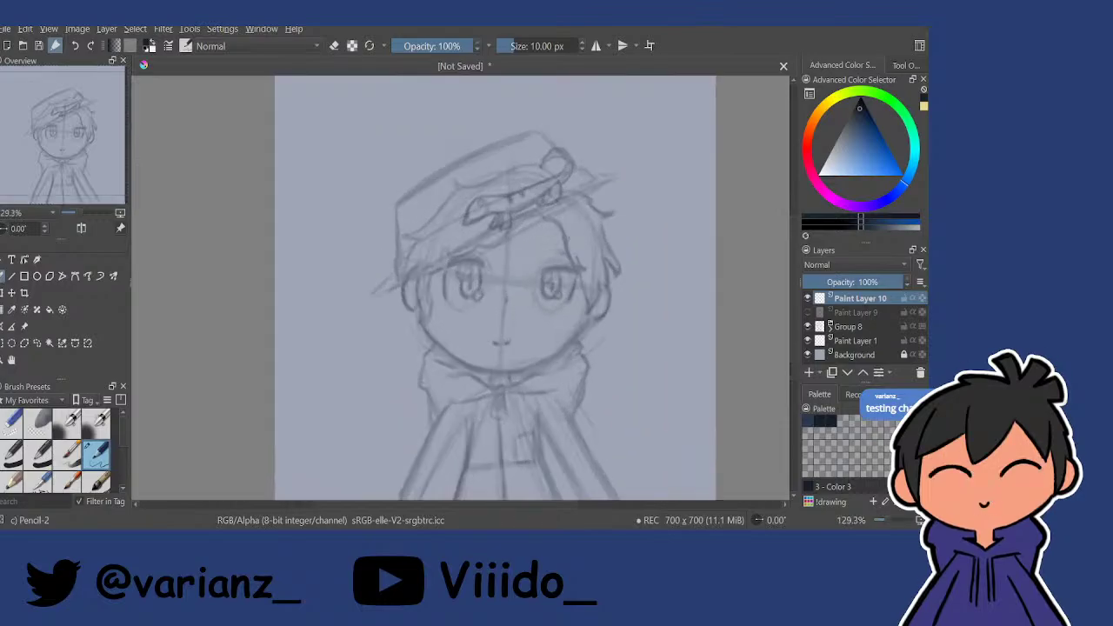
Show the linework on Paint Layer 9 again and mirror the canvas view.
left_click(807, 313)
key("m")
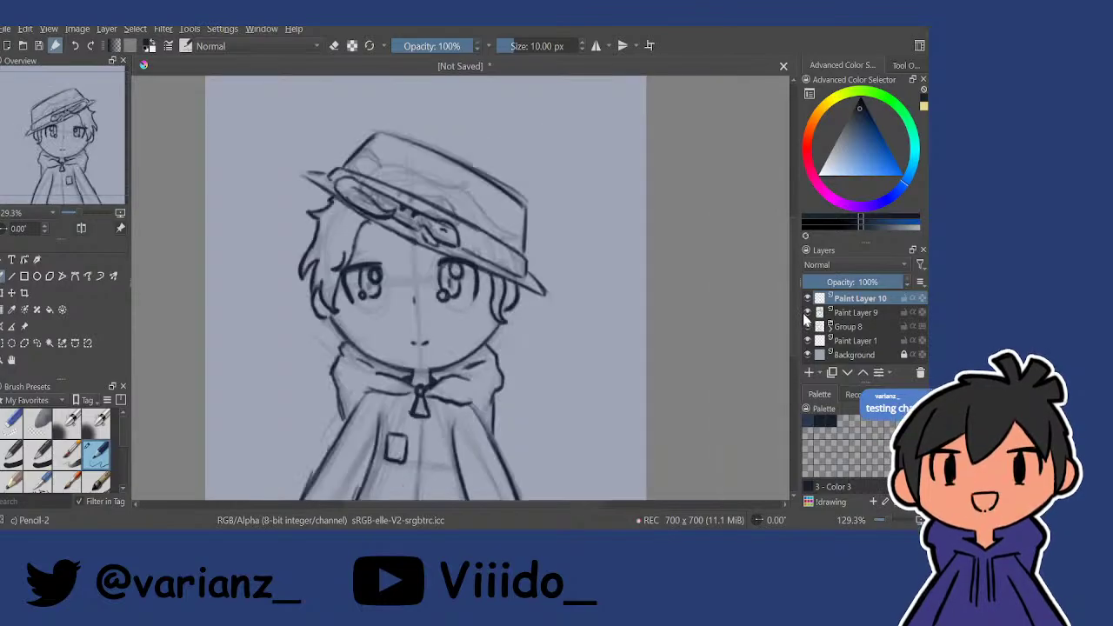
Compare the drawing in mirrored and normal view, and hide the linework on Paint Layer 9.
key("m")
key("m")
key("m")
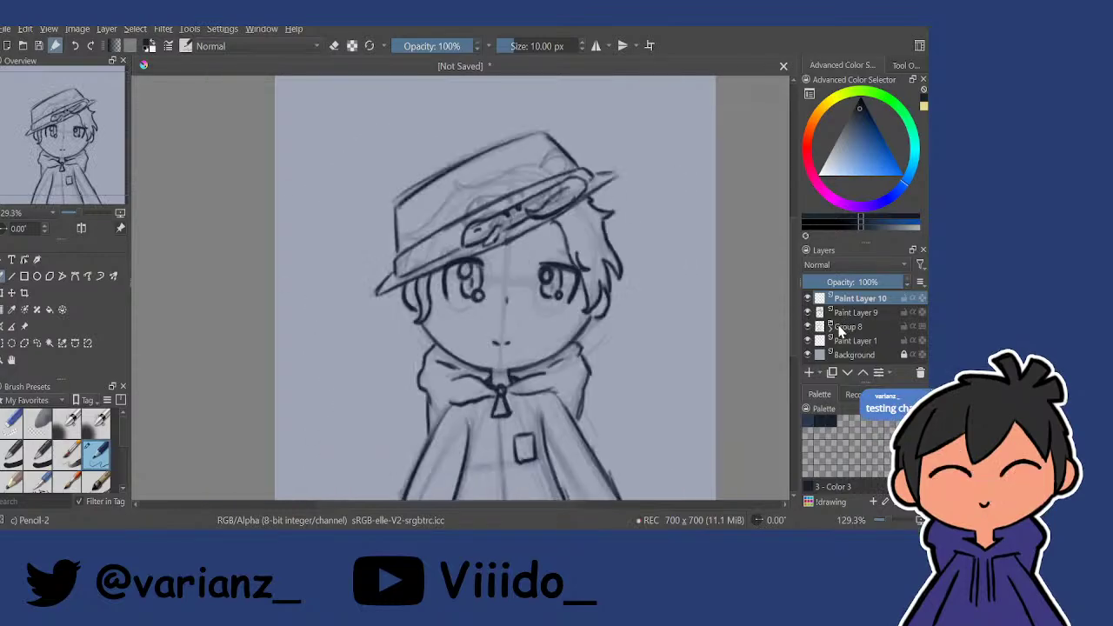
key("m")
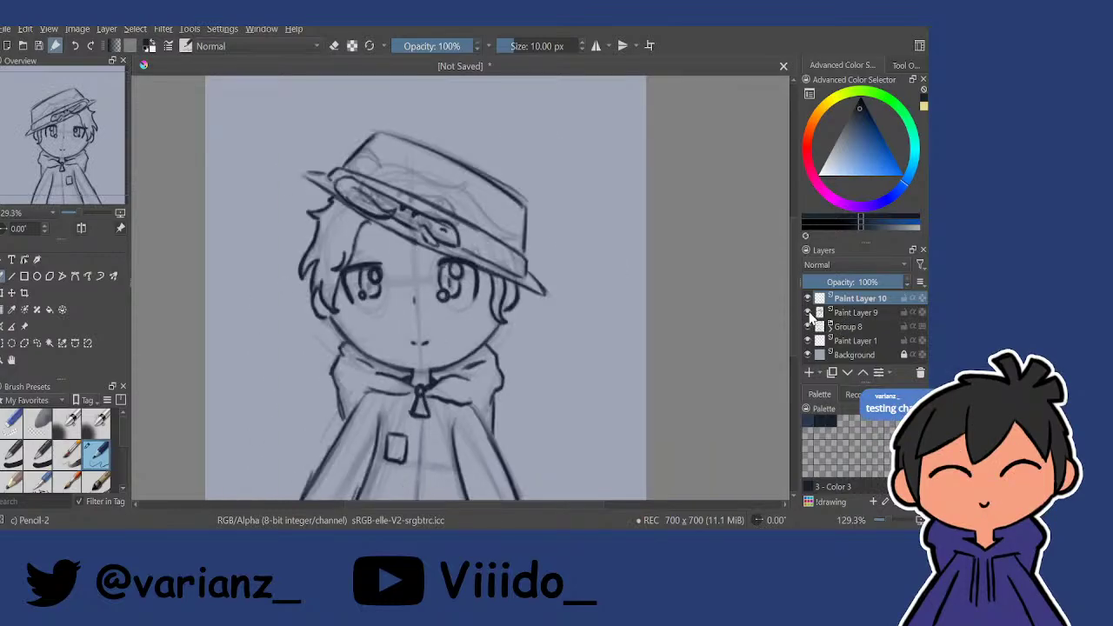
left_click(808, 313)
key("m")
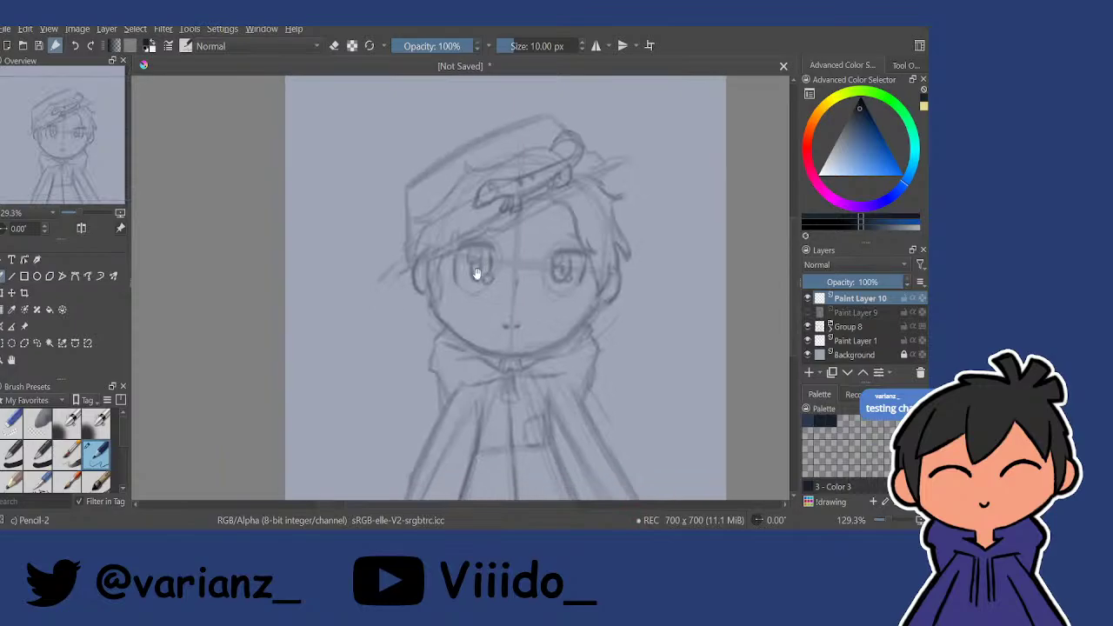
Draw a rough head circle over the faded sketch's face on Paint Layer 10.
left_click_drag(476, 274, 487, 310)
left_click_drag(536, 247, 525, 231)
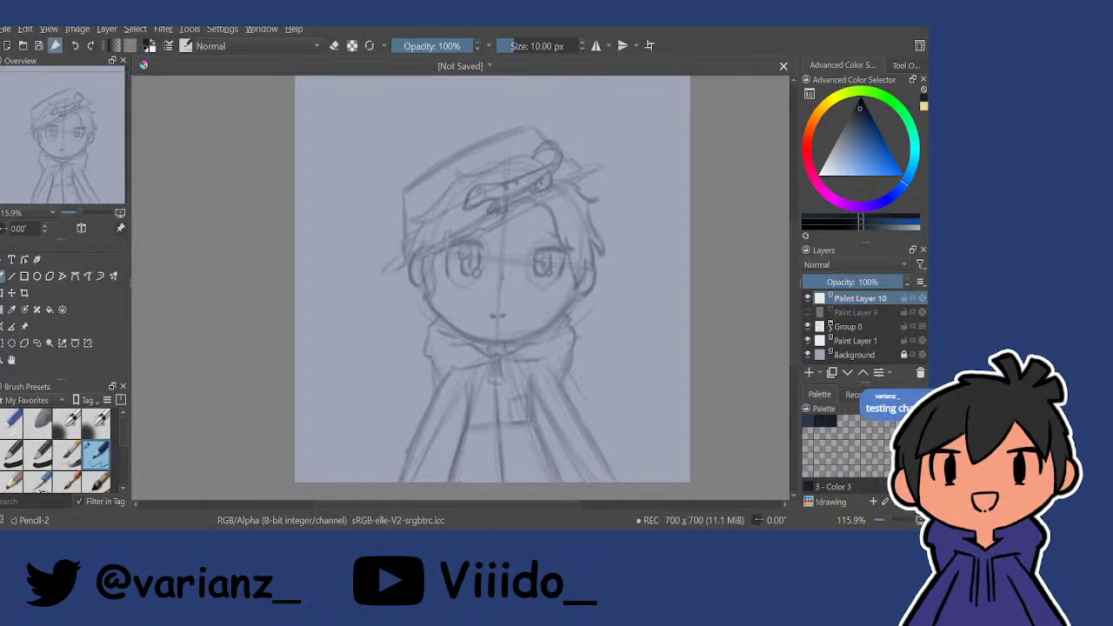
mouse_move(435, 331)
left_mouse_down()
mouse_move(412, 313)
mouse_move(457, 182)
mouse_move(413, 228)
mouse_move(401, 296)
mouse_move(422, 329)
mouse_move(501, 356)
left_mouse_up()
left_click_drag(433, 340, 479, 354)
mouse_move(404, 278)
left_mouse_down()
mouse_move(448, 193)
mouse_move(489, 176)
mouse_move(531, 184)
mouse_move(557, 230)
left_mouse_up()
mouse_move(541, 186)
left_mouse_down()
mouse_move(574, 319)
mouse_move(530, 347)
mouse_move(480, 355)
mouse_move(405, 278)
mouse_move(452, 181)
mouse_move(410, 296)
left_mouse_up()
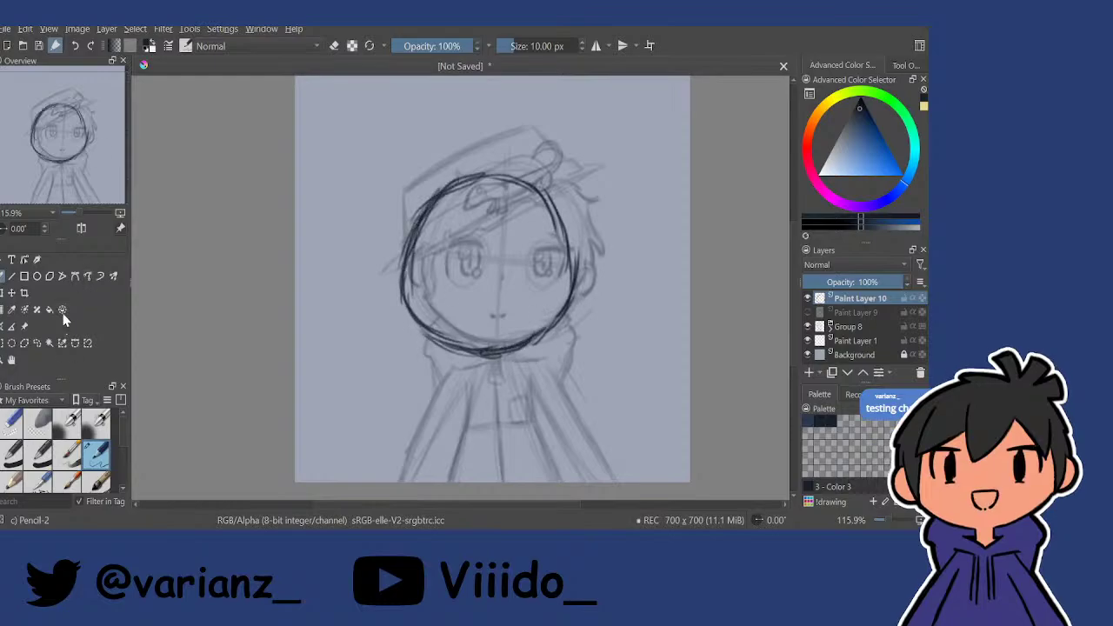
Move the head circle slightly upwards so its lower edge meets the sketched chin.
left_click(11, 292)
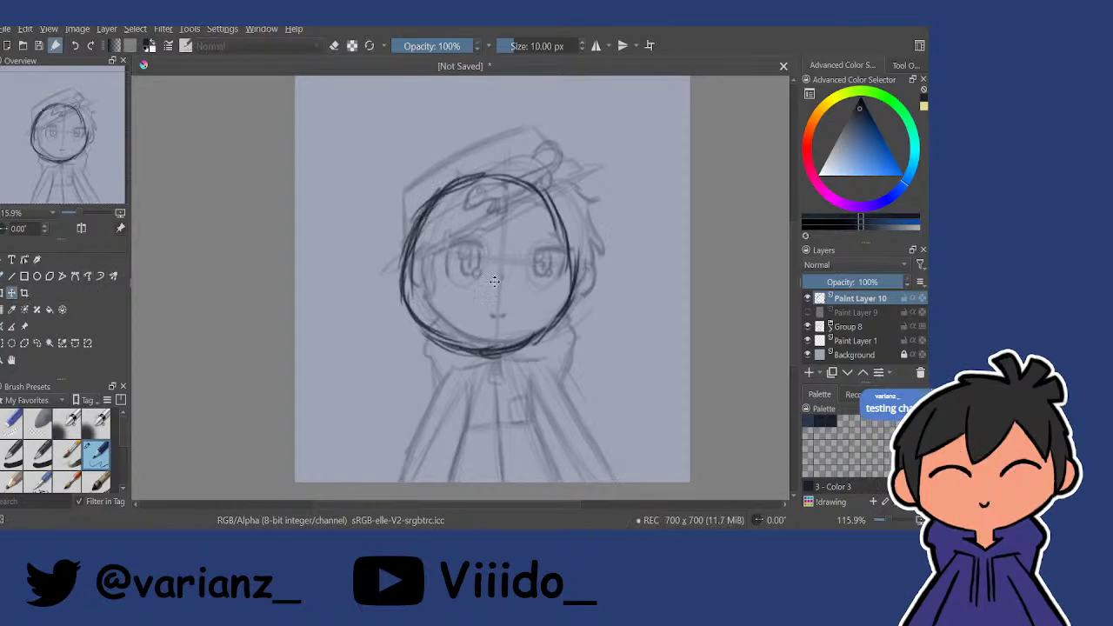
mouse_move(494, 280)
left_mouse_down()
mouse_move(497, 249)
mouse_move(494, 281)
left_mouse_up()
left_click(3, 276)
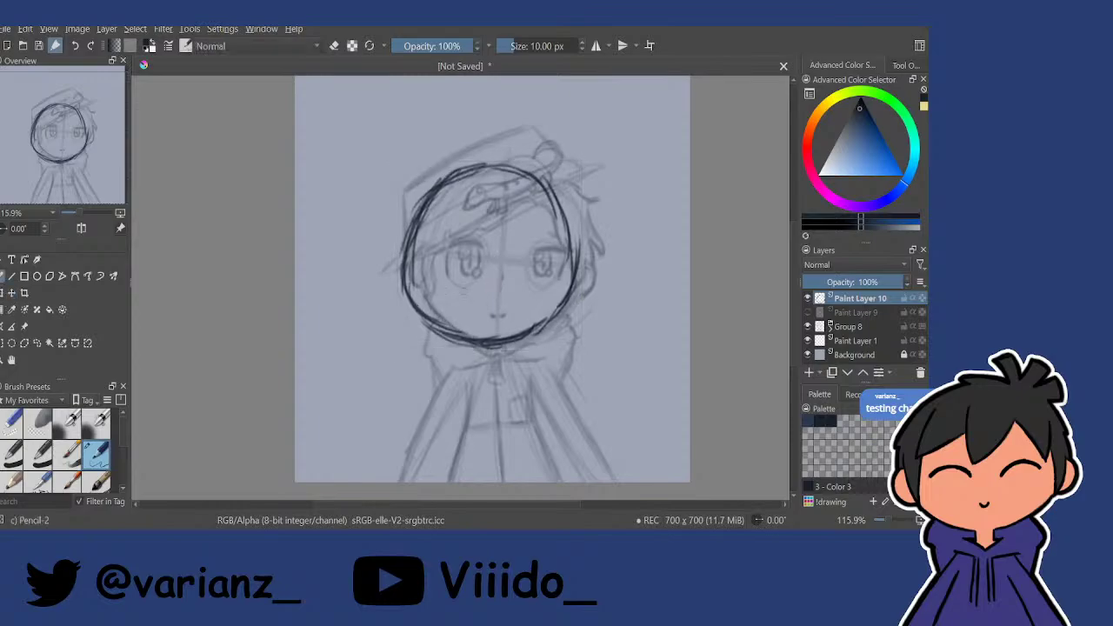
Draw tilted centre and eye guidelines crossing inside the head circle.
left_click_drag(461, 178, 501, 340)
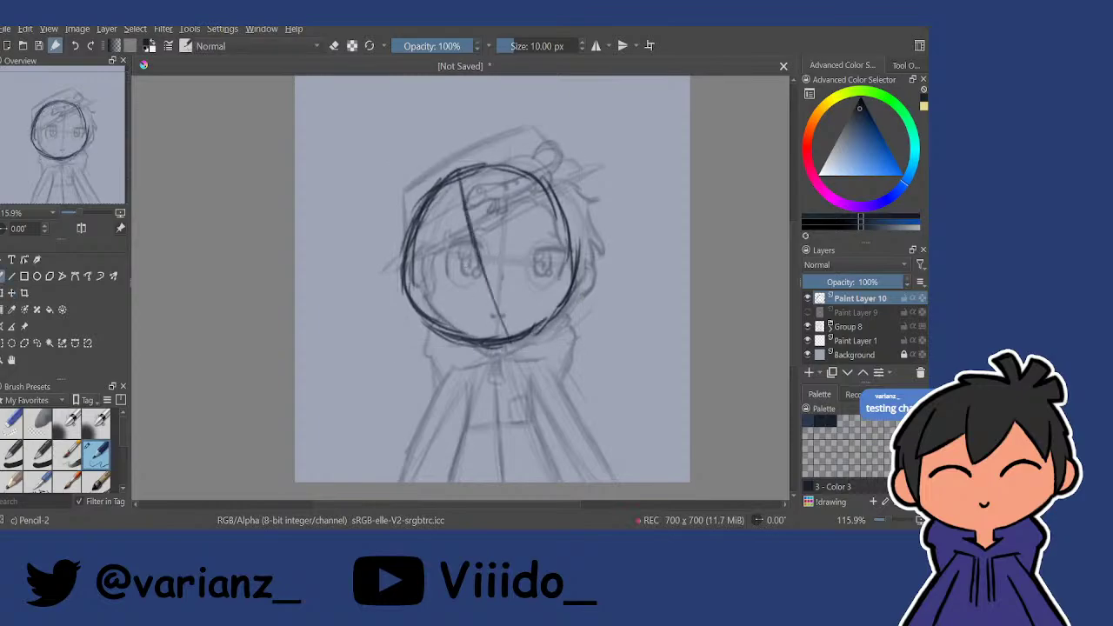
left_click_drag(460, 179, 500, 337)
left_click_drag(464, 222, 499, 337)
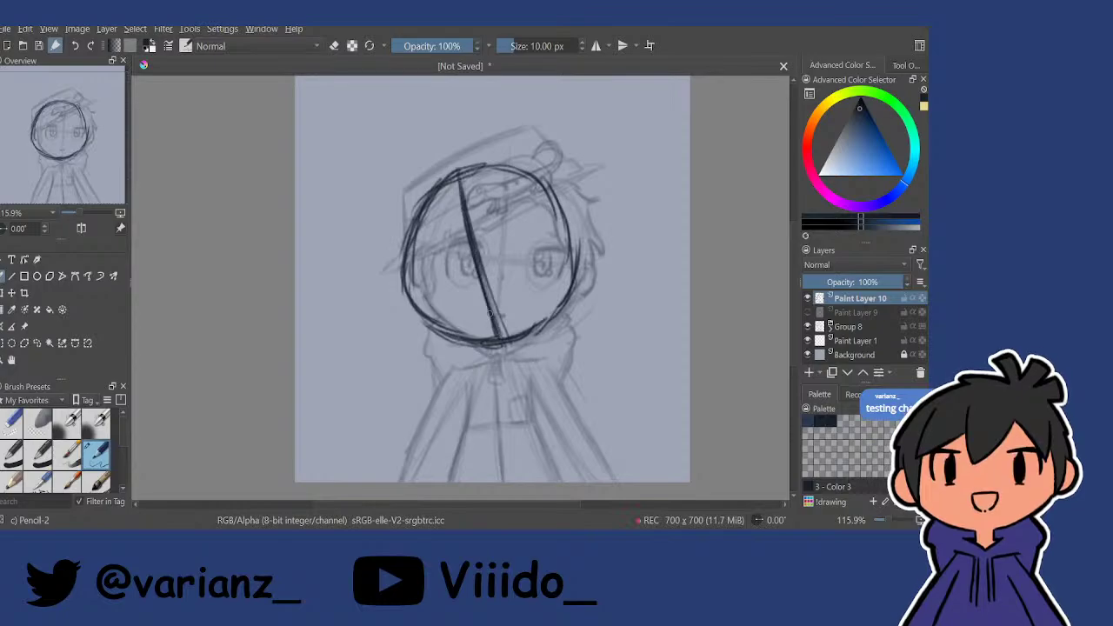
left_click_drag(416, 300, 578, 226)
Draw two thick arched closed eyes along the tilted eye guideline.
left_click_drag(538, 265, 542, 246)
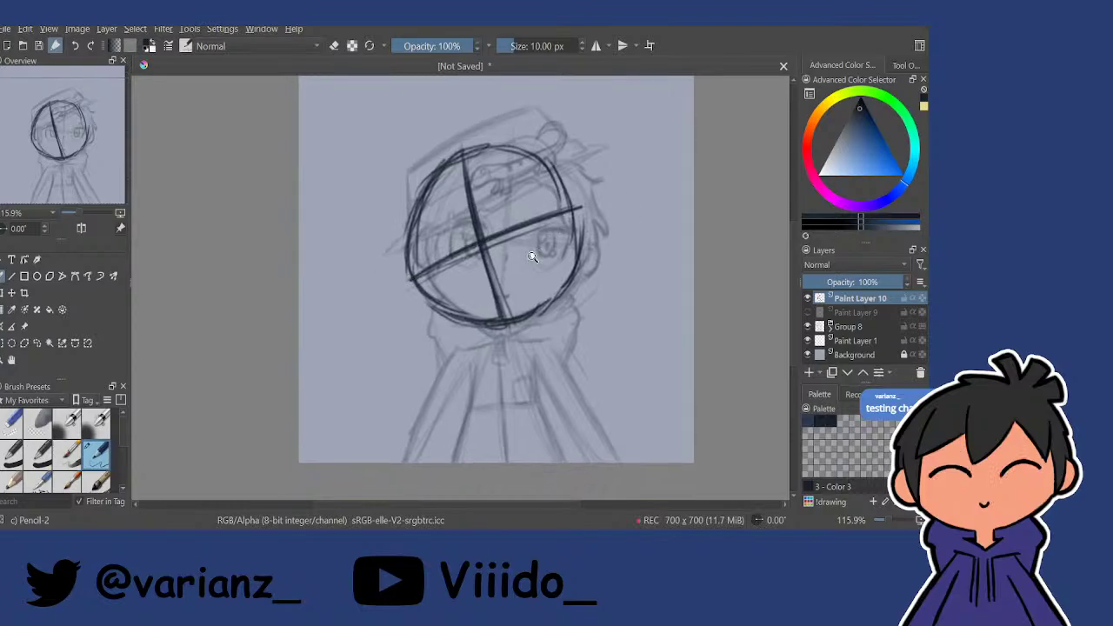
scroll(536, 256, "up", 2)
left_click_drag(491, 306, 487, 335)
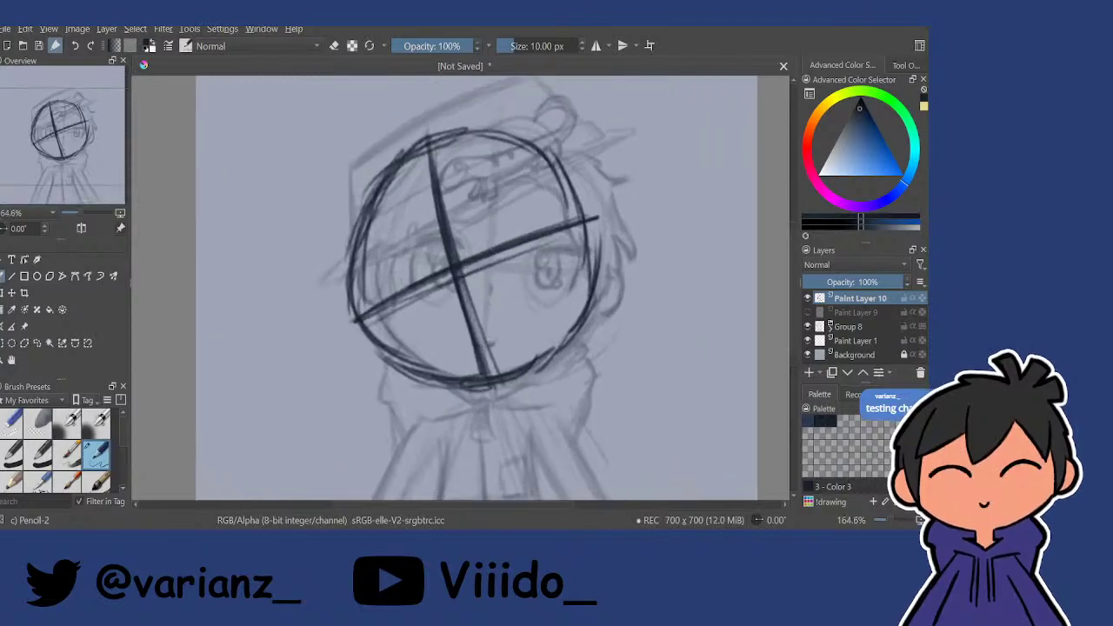
mouse_move(381, 318)
left_mouse_down()
mouse_move(405, 280)
mouse_move(430, 275)
mouse_move(418, 278)
left_mouse_up()
mouse_move(495, 254)
left_mouse_down()
mouse_move(529, 225)
mouse_move(552, 225)
mouse_move(521, 235)
mouse_move(548, 223)
mouse_move(525, 227)
mouse_move(537, 225)
left_mouse_up()
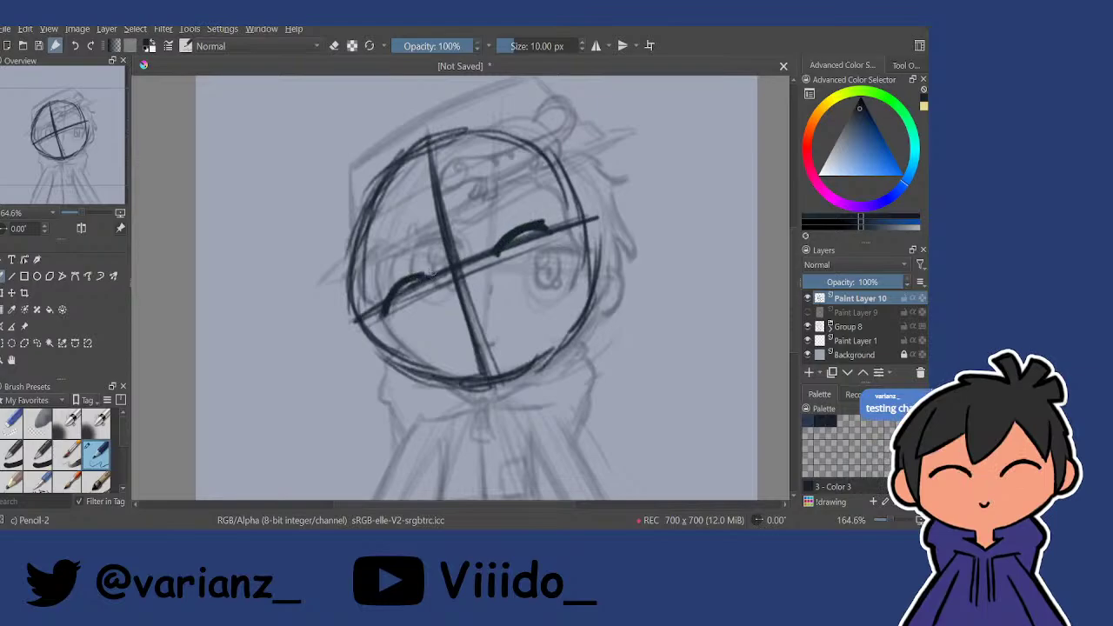
Draw an open smiling mouth across the centre guideline below the eyes.
left_click_drag(451, 277, 449, 271)
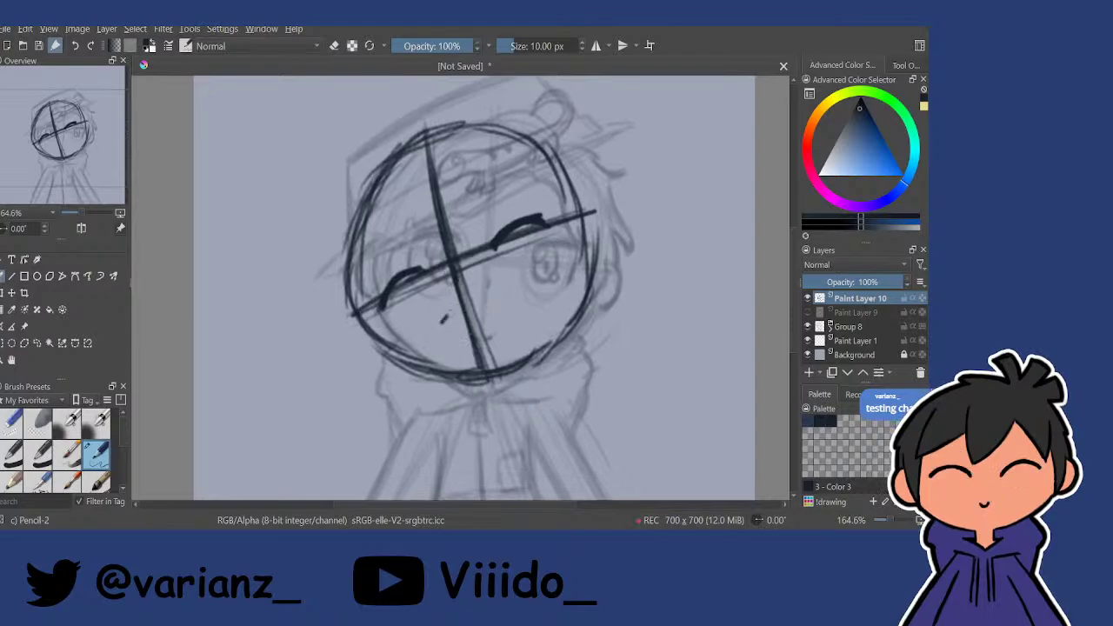
left_click_drag(444, 319, 489, 296)
mouse_move(441, 327)
left_mouse_down()
mouse_move(453, 352)
mouse_move(472, 344)
mouse_move(490, 304)
left_mouse_up()
Draw small rounded ears on both sides of the head at the ends of the eye guideline.
left_click_drag(494, 254, 494, 280)
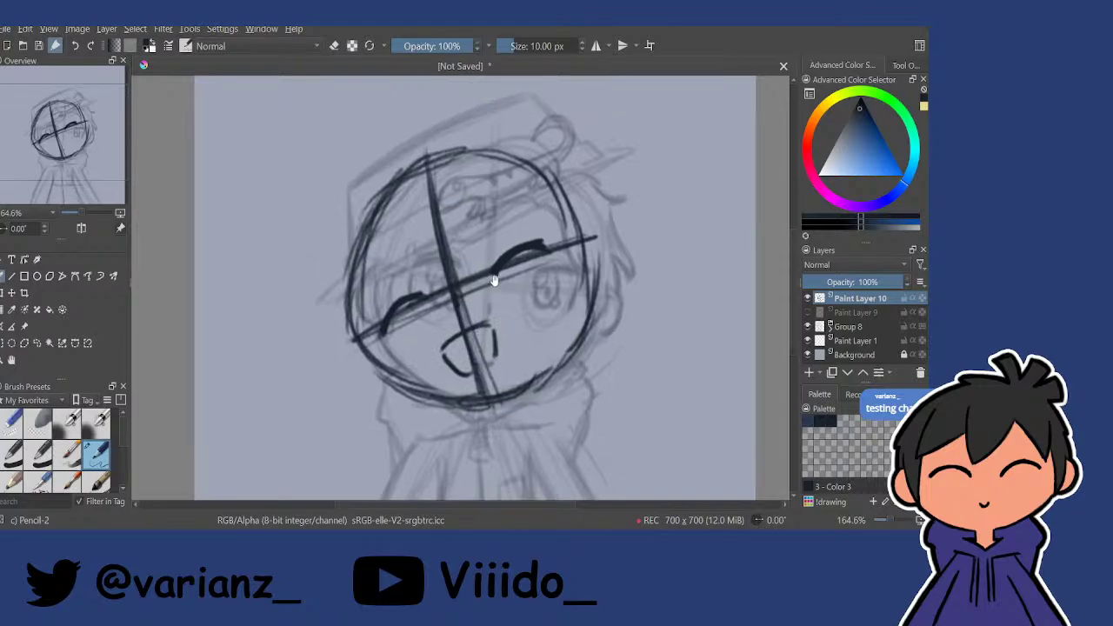
mouse_move(357, 337)
left_mouse_down()
mouse_move(352, 369)
mouse_move(378, 377)
left_mouse_up()
mouse_move(583, 242)
left_mouse_down()
mouse_move(593, 236)
mouse_move(602, 263)
mouse_move(604, 252)
mouse_move(593, 269)
left_mouse_up()
mouse_move(387, 378)
left_mouse_down()
mouse_move(469, 402)
mouse_move(553, 372)
mouse_move(587, 298)
left_mouse_up()
Draw two short neck lines below the chin and erase the overlapping strokes between them.
left_click_drag(475, 393, 474, 400)
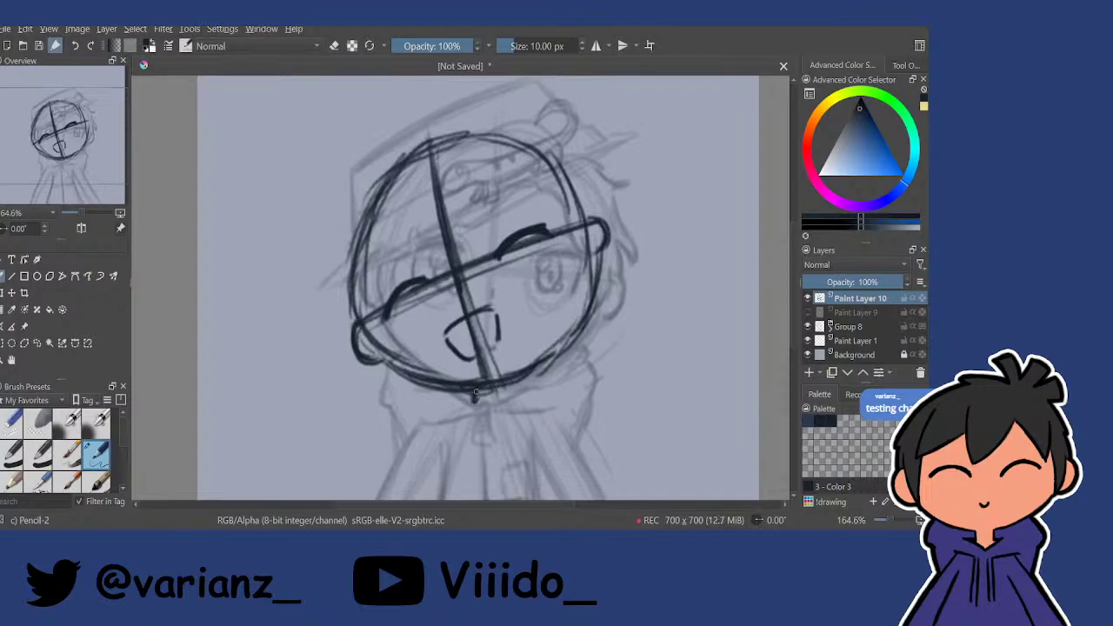
left_click_drag(518, 265, 515, 379)
left_click_drag(499, 340, 496, 302)
scroll(497, 303, "up", 4)
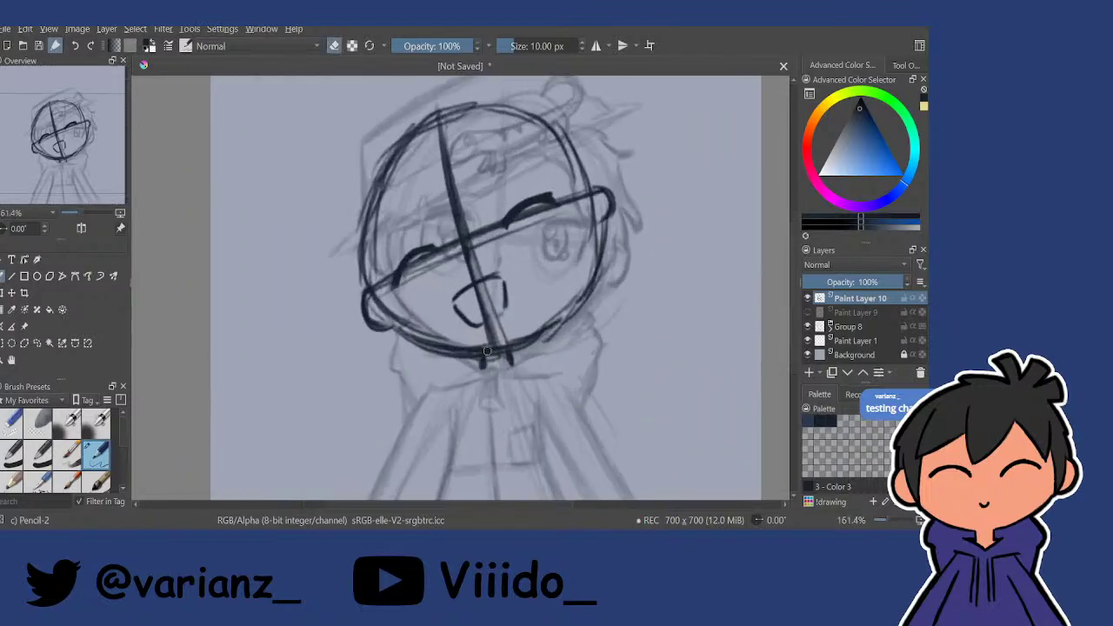
key("e")
left_click_drag(533, 233, 515, 292)
left_click_drag(504, 259, 501, 346)
mouse_move(502, 346)
left_mouse_down()
mouse_move(498, 322)
mouse_move(455, 314)
left_mouse_up()
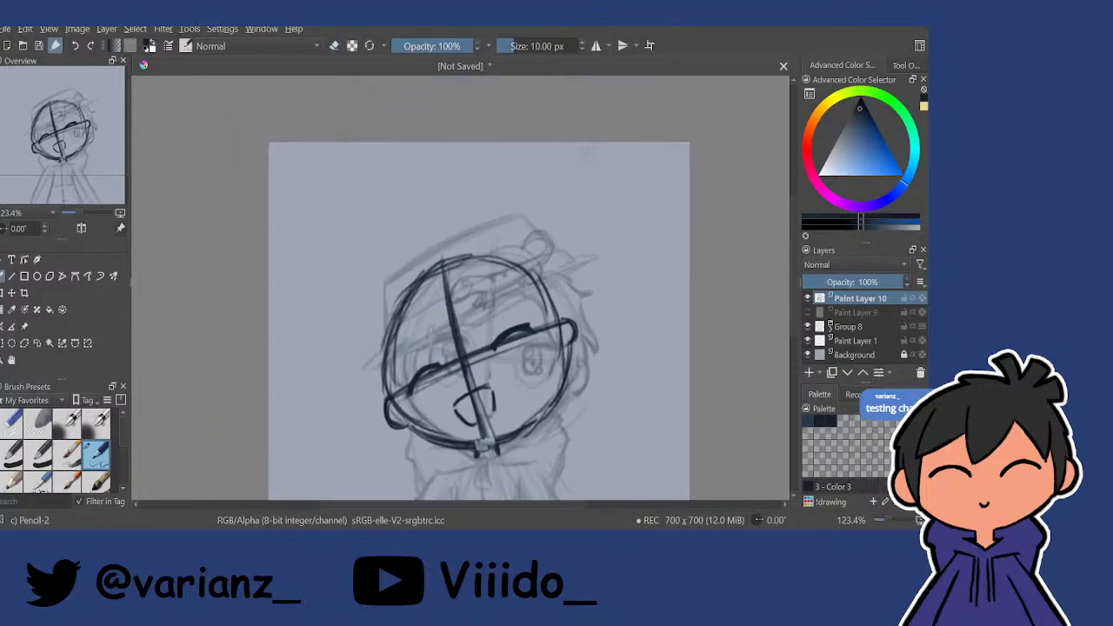
Check Paint Layer 9's hat for reference and draw a steeply slanted, thickened hat brim across the forehead.
left_click_drag(567, 299, 579, 273)
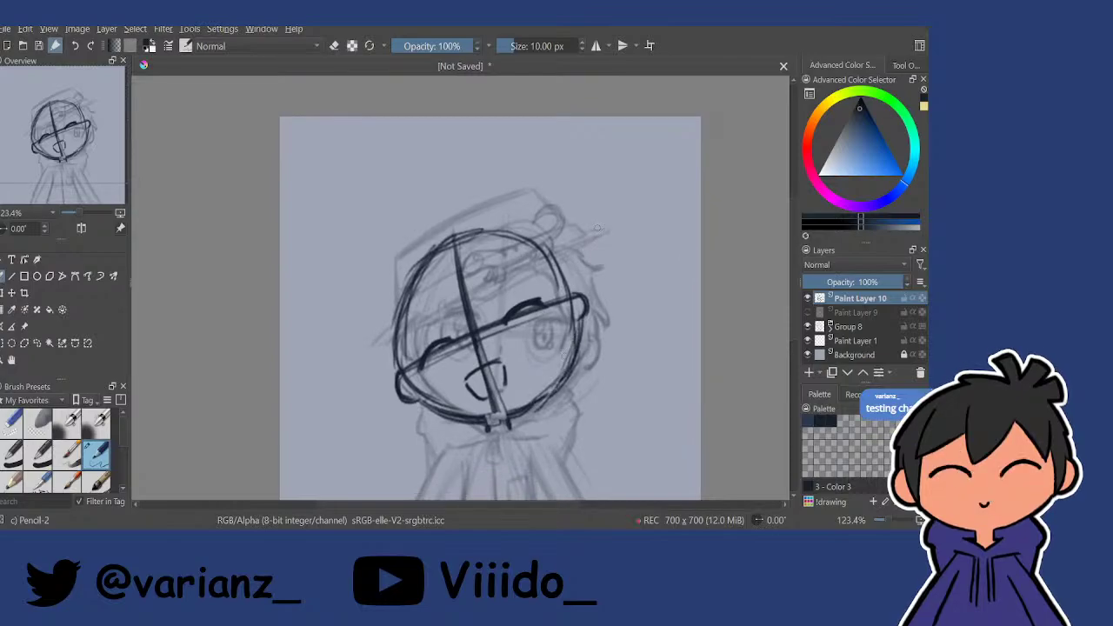
left_click(807, 312)
left_click(808, 312)
mouse_move(495, 237)
left_mouse_down()
mouse_move(384, 381)
mouse_move(520, 213)
mouse_move(407, 349)
left_mouse_up()
left_click_drag(382, 388, 532, 200)
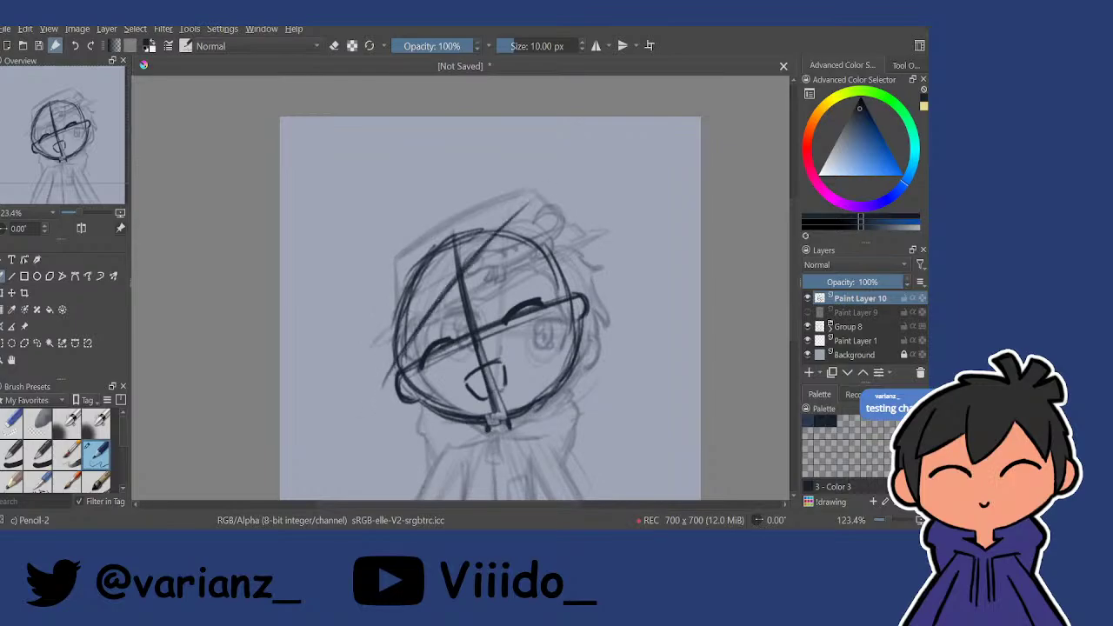
left_click_drag(416, 328, 538, 195)
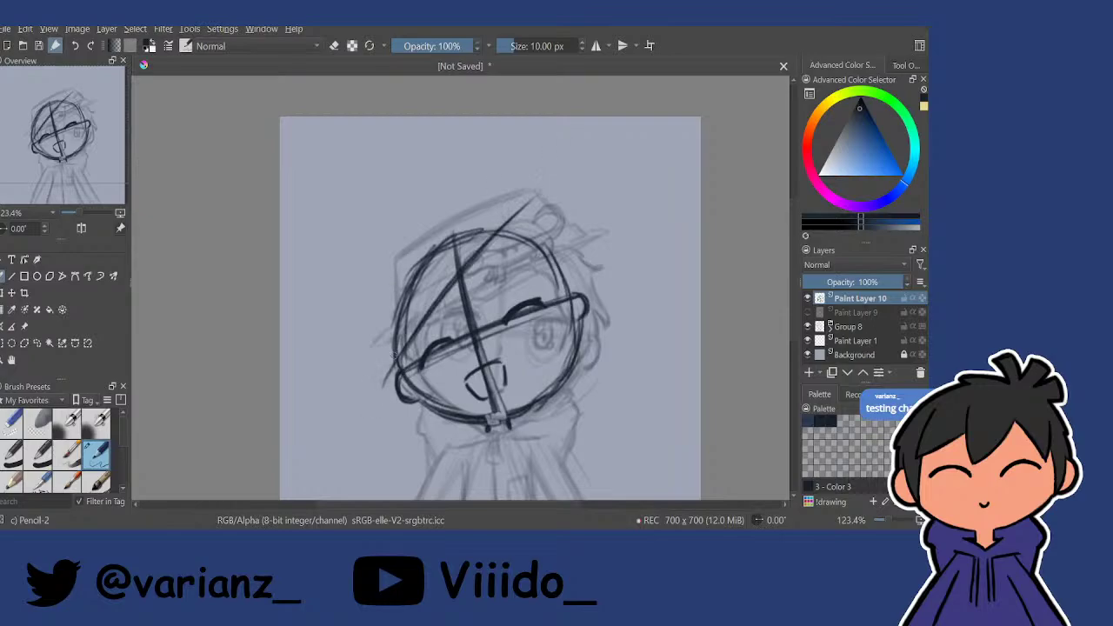
left_click_drag(437, 314, 399, 361)
mouse_move(462, 300)
left_mouse_down()
mouse_move(390, 374)
mouse_move(410, 349)
left_mouse_up()
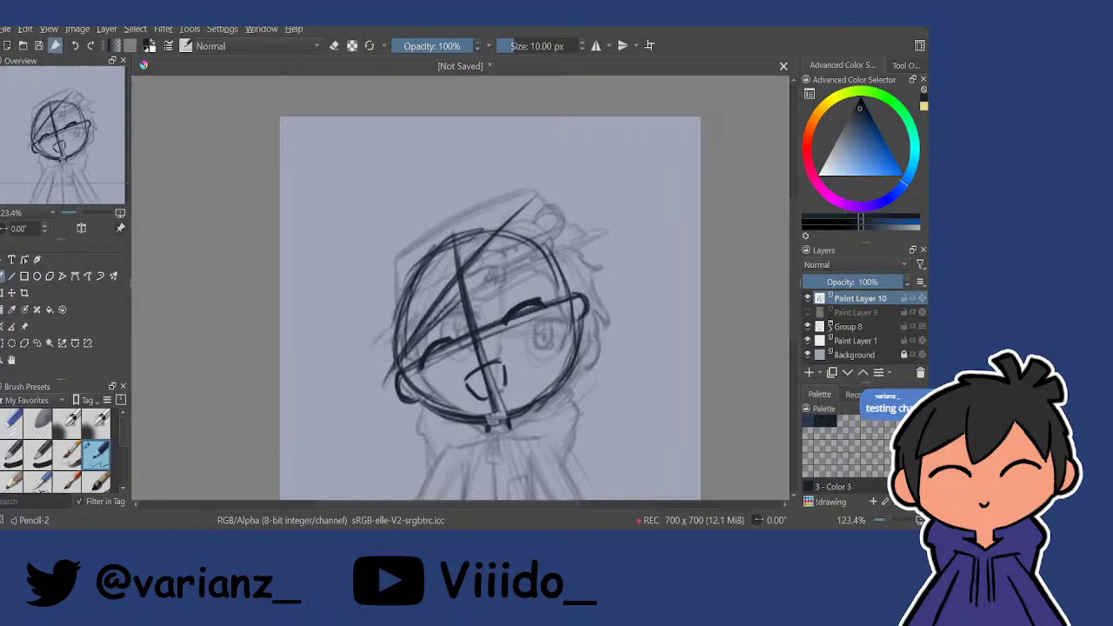
mouse_move(510, 224)
left_mouse_down()
mouse_move(467, 295)
mouse_move(532, 197)
left_mouse_up()
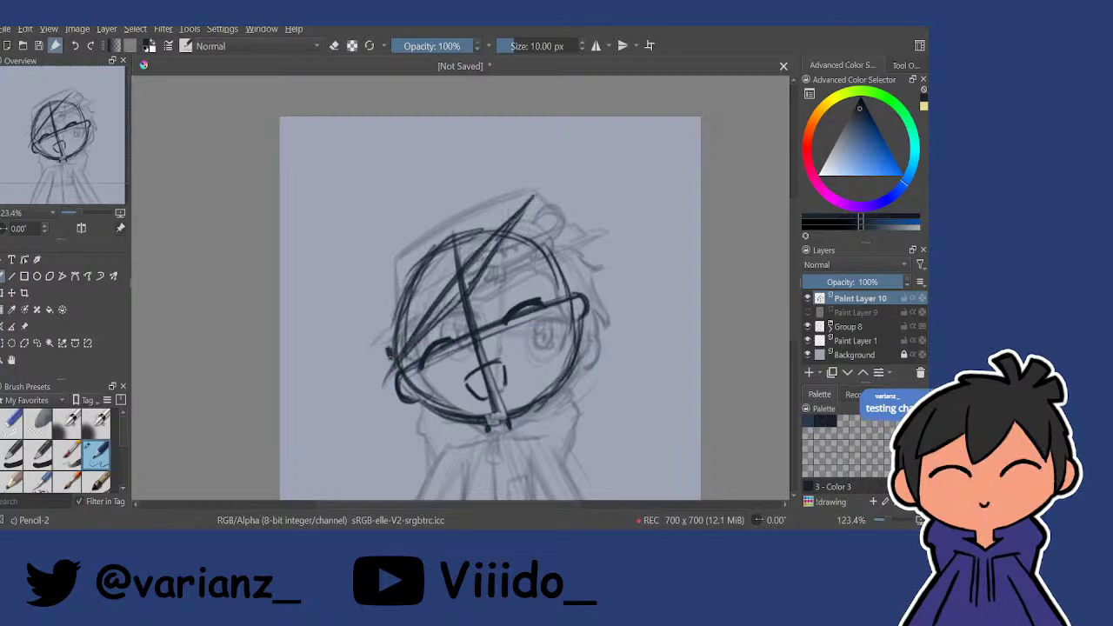
Draw the hat's band line and crown outline above the slanted brim.
mouse_move(389, 360)
left_mouse_down()
mouse_move(393, 312)
mouse_move(471, 228)
left_mouse_up()
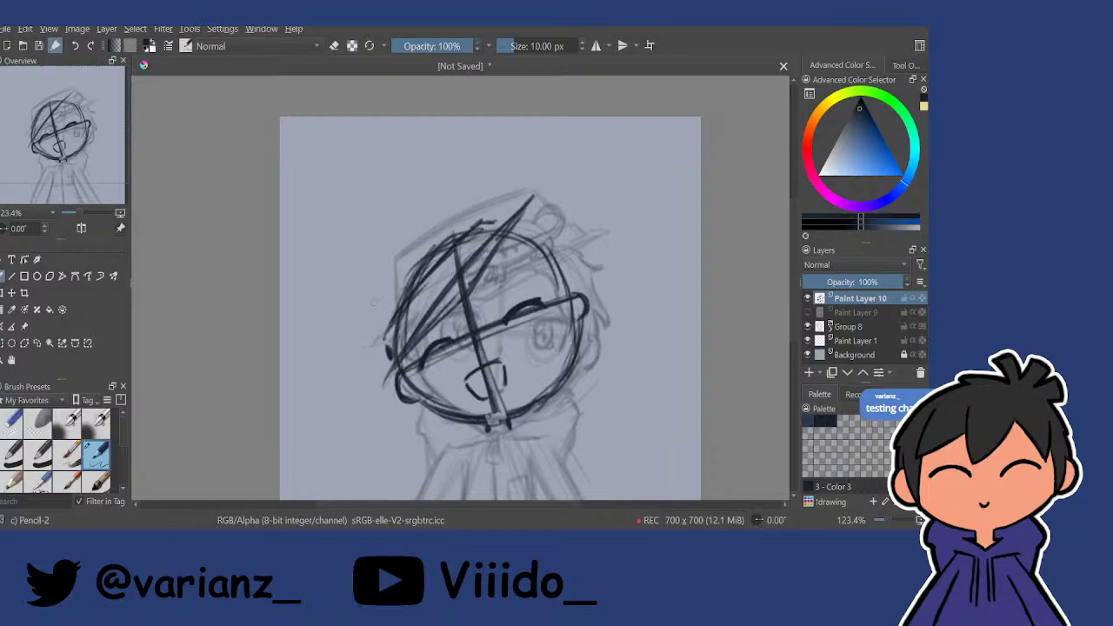
left_click_drag(371, 296, 381, 338)
left_click_drag(373, 291, 430, 218)
mouse_move(380, 272)
left_mouse_down()
mouse_move(445, 203)
mouse_move(478, 217)
left_mouse_up()
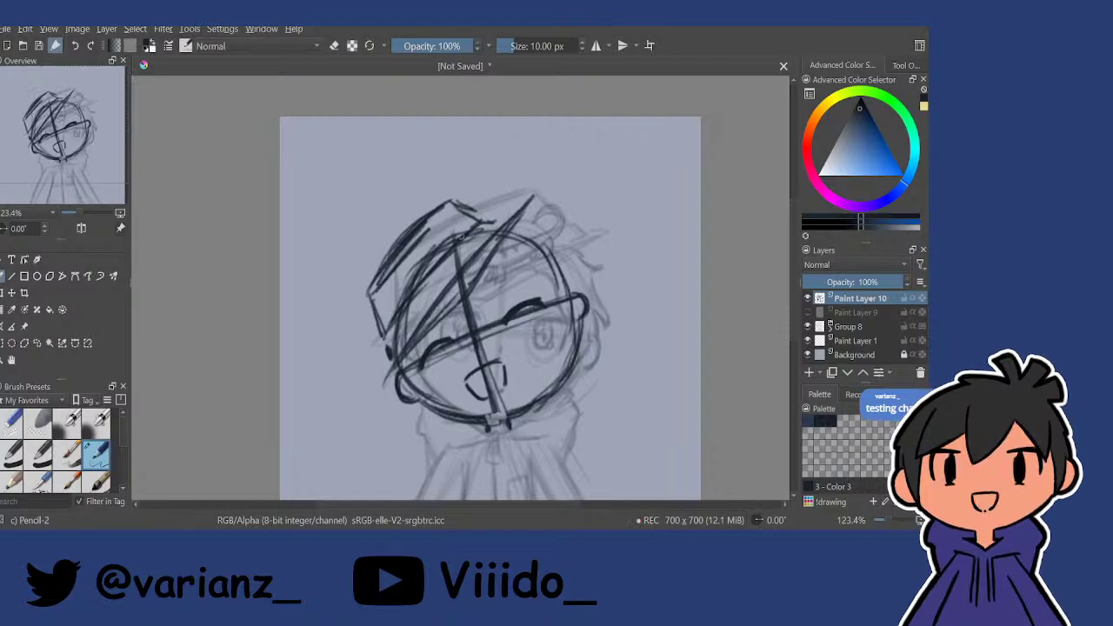
Hide the rough tilted head on Paint Layer 10 and add a new paint layer on top.
left_click_drag(491, 314, 580, 188)
left_click(807, 298)
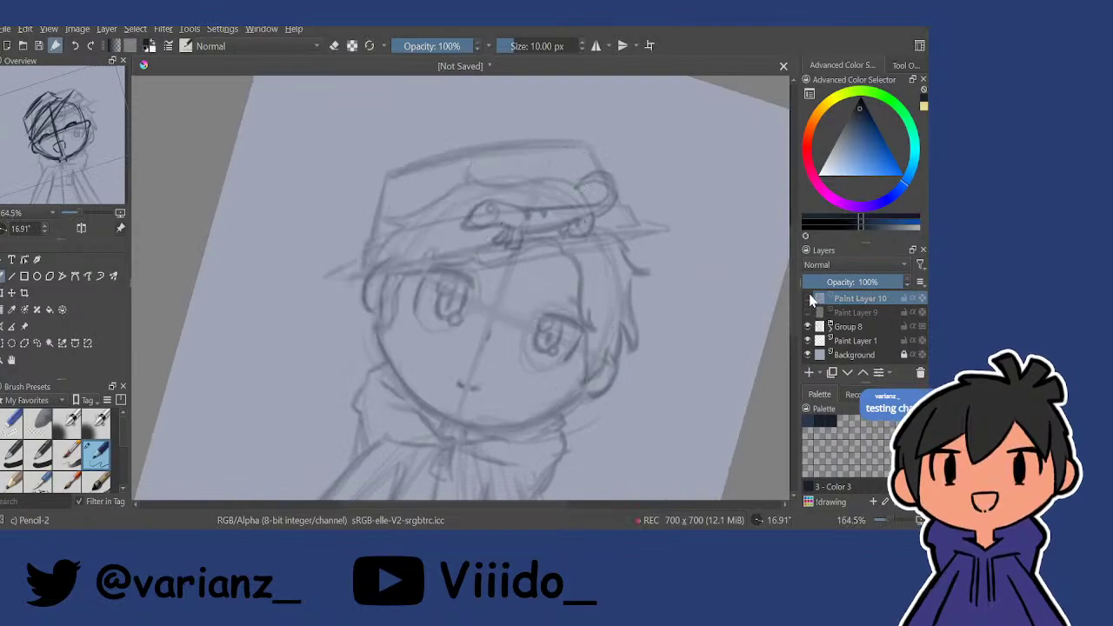
left_click(808, 372)
Trace the lizard's head and front leg on the hat, and erase the stray strokes where the leg joins the body.
left_click_drag(502, 203, 423, 206)
left_click_drag(487, 295, 507, 260)
left_click_drag(418, 301, 485, 322)
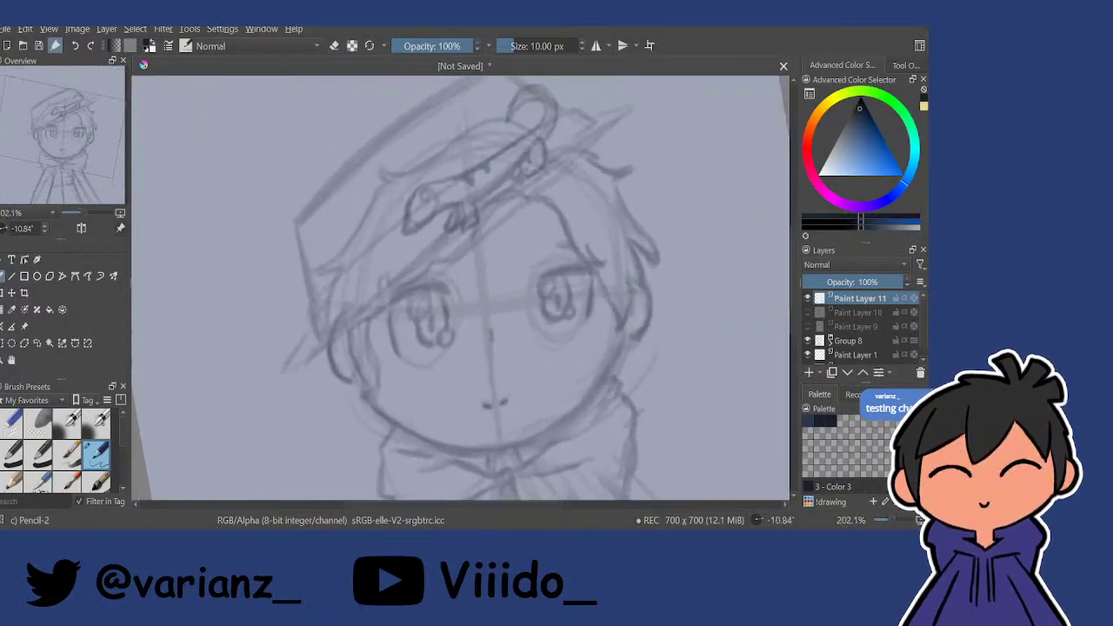
left_click_drag(542, 252, 538, 224)
left_click_drag(432, 210, 419, 258)
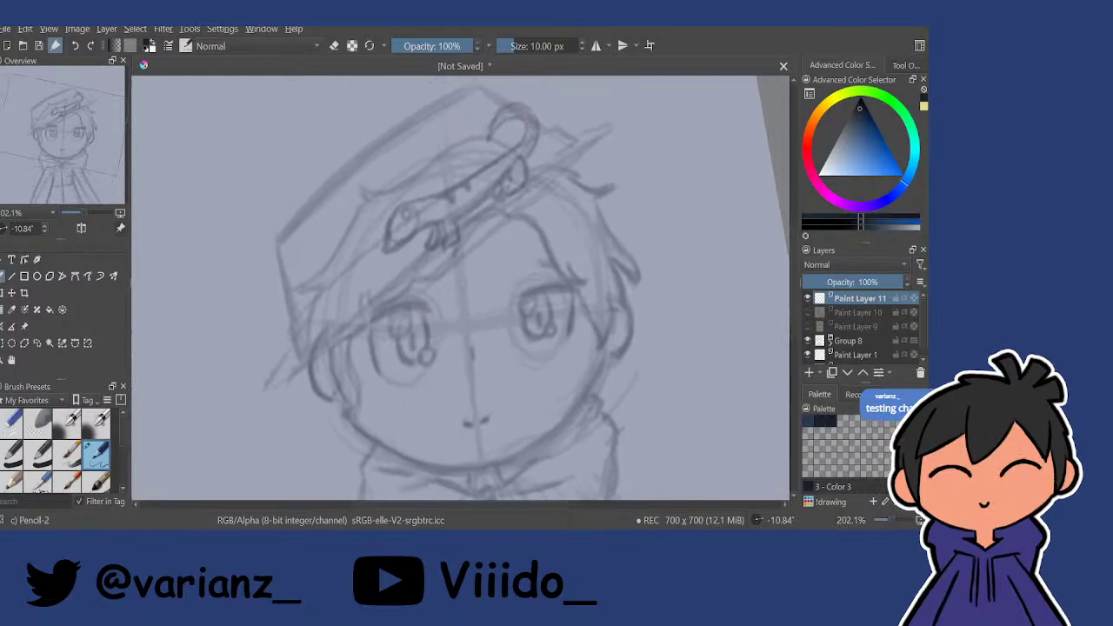
left_click_drag(440, 193, 509, 183)
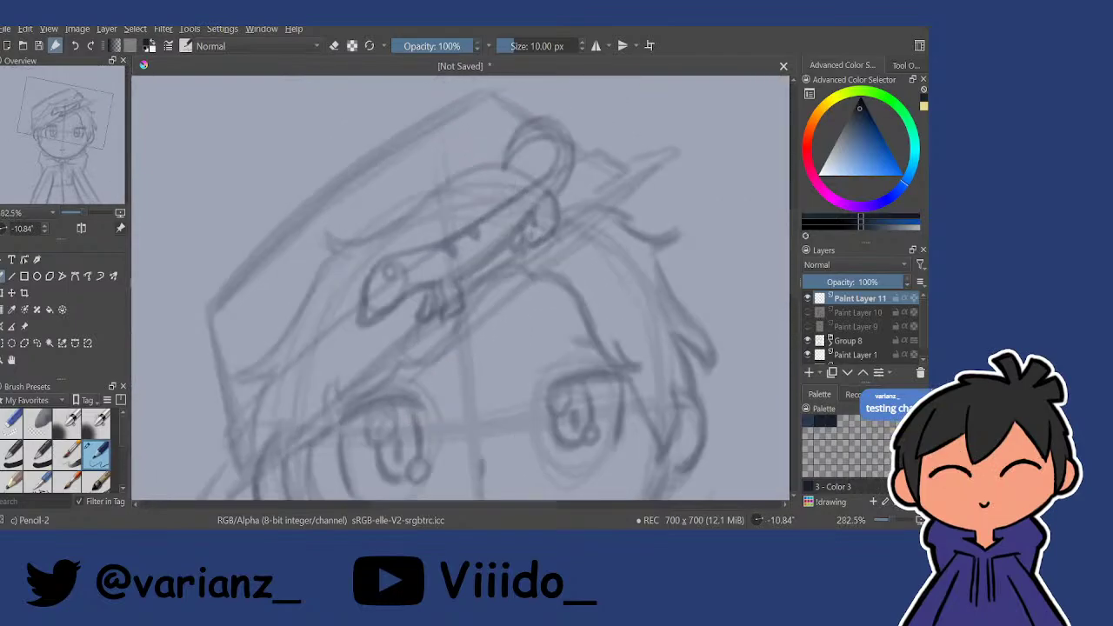
mouse_move(440, 244)
left_mouse_down()
mouse_move(456, 252)
mouse_move(405, 251)
mouse_move(372, 266)
mouse_move(358, 327)
mouse_move(447, 274)
mouse_move(444, 324)
mouse_move(463, 315)
mouse_move(463, 296)
left_mouse_up()
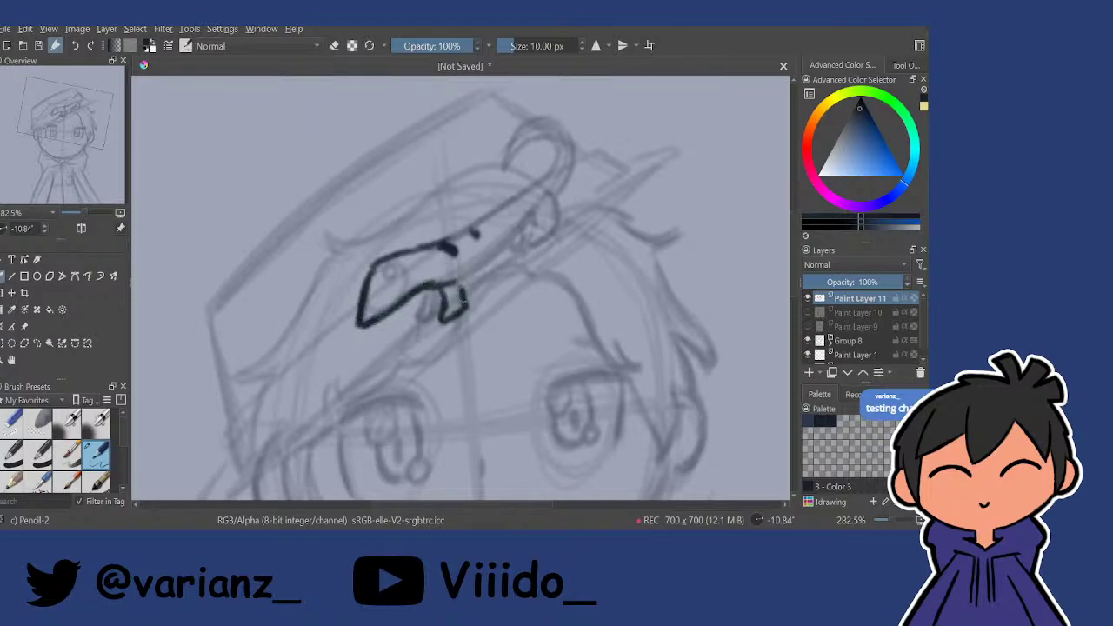
key("e")
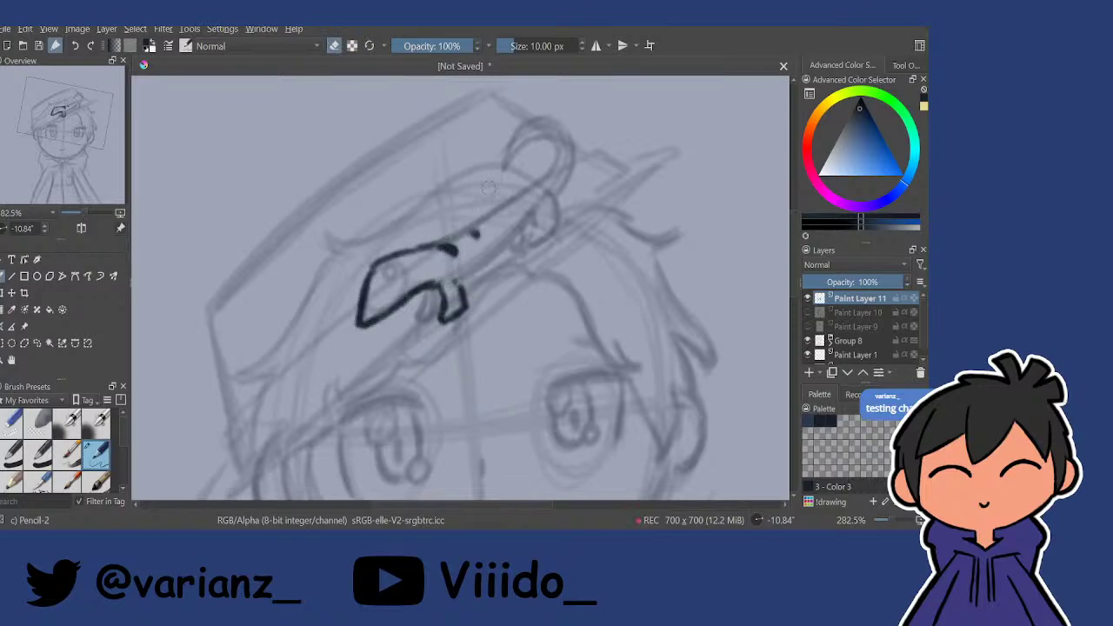
key("e")
Trace the lizard's back, curled tail, belly and hind legs, redoing the hind leg strokes.
mouse_move(443, 243)
left_mouse_down()
mouse_move(520, 195)
mouse_move(548, 161)
mouse_move(519, 150)
mouse_move(512, 163)
mouse_move(549, 142)
mouse_move(531, 170)
mouse_move(485, 187)
mouse_move(539, 153)
mouse_move(557, 202)
left_mouse_up()
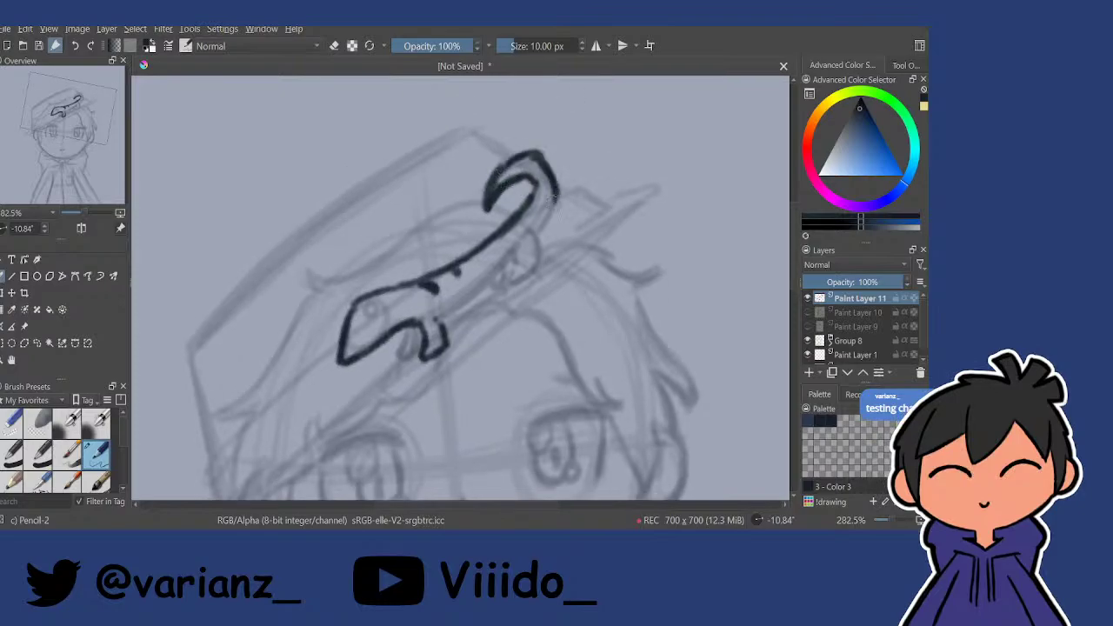
mouse_move(544, 158)
left_mouse_down()
mouse_move(558, 209)
mouse_move(548, 231)
mouse_move(545, 220)
mouse_move(452, 300)
left_mouse_up()
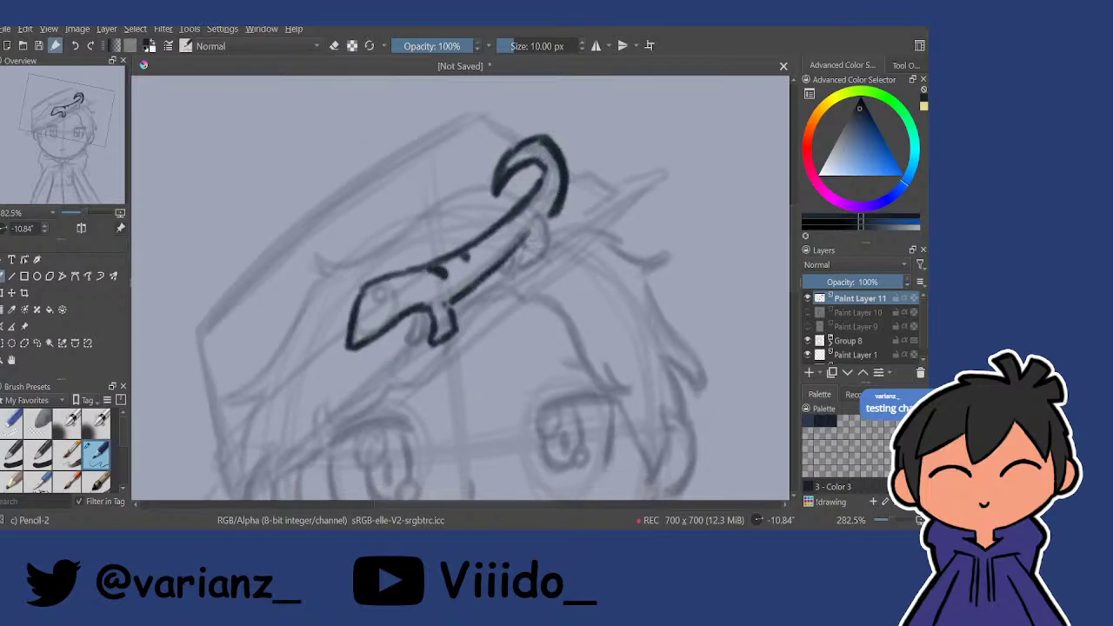
mouse_move(544, 212)
left_mouse_down()
mouse_move(552, 233)
mouse_move(526, 272)
left_mouse_up()
key("ctrl+z")
key("ctrl+z")
key("ctrl+z")
mouse_move(544, 213)
left_mouse_down()
mouse_move(553, 252)
mouse_move(529, 252)
mouse_move(524, 270)
mouse_move(546, 261)
mouse_move(525, 268)
left_mouse_up()
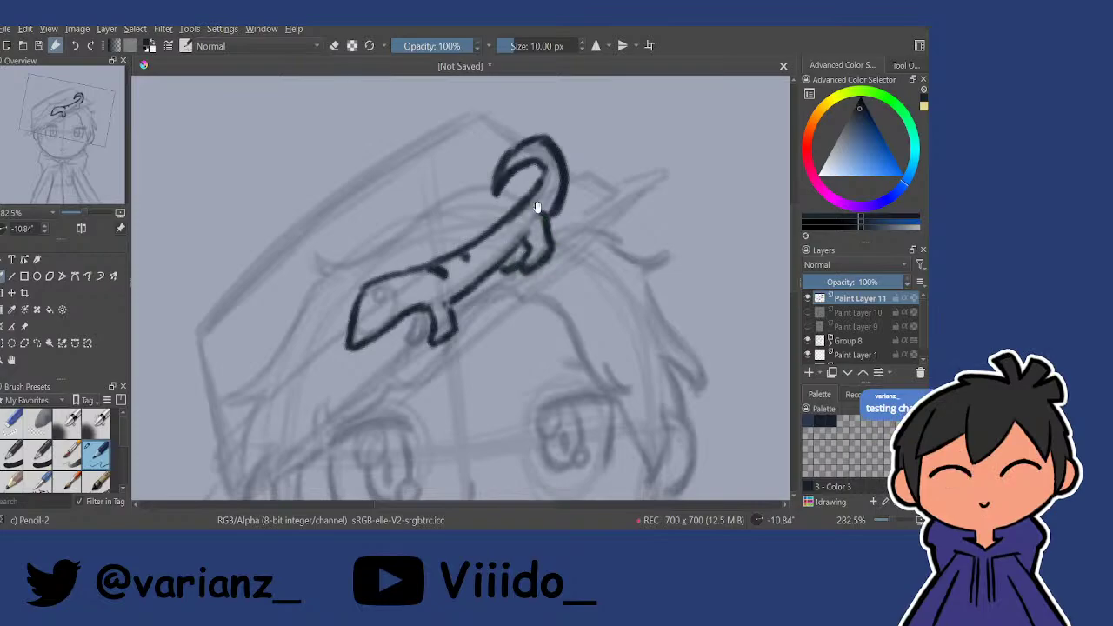
Draw the lizard's second front leg and its small round eye.
scroll(512, 268, "down", 2)
scroll(467, 293, "up", 3)
mouse_move(492, 253)
left_mouse_down()
mouse_move(469, 308)
mouse_move(502, 292)
mouse_move(504, 226)
left_mouse_up()
scroll(529, 215, "down", 2)
left_click_drag(573, 203, 563, 224)
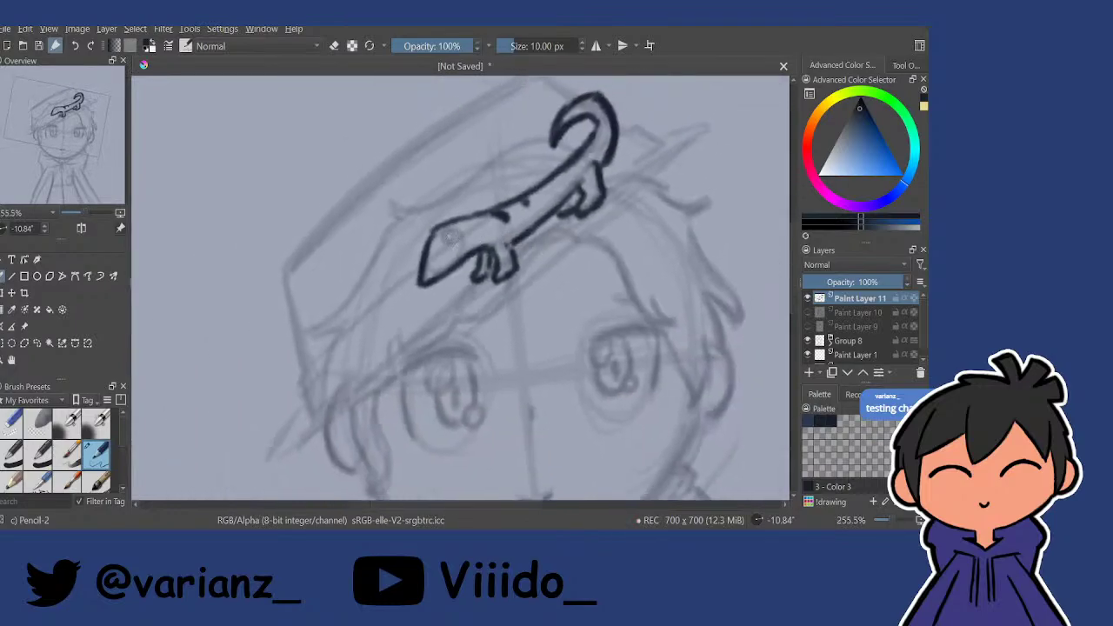
left_click_drag(448, 234, 454, 235)
scroll(483, 217, "down", 2)
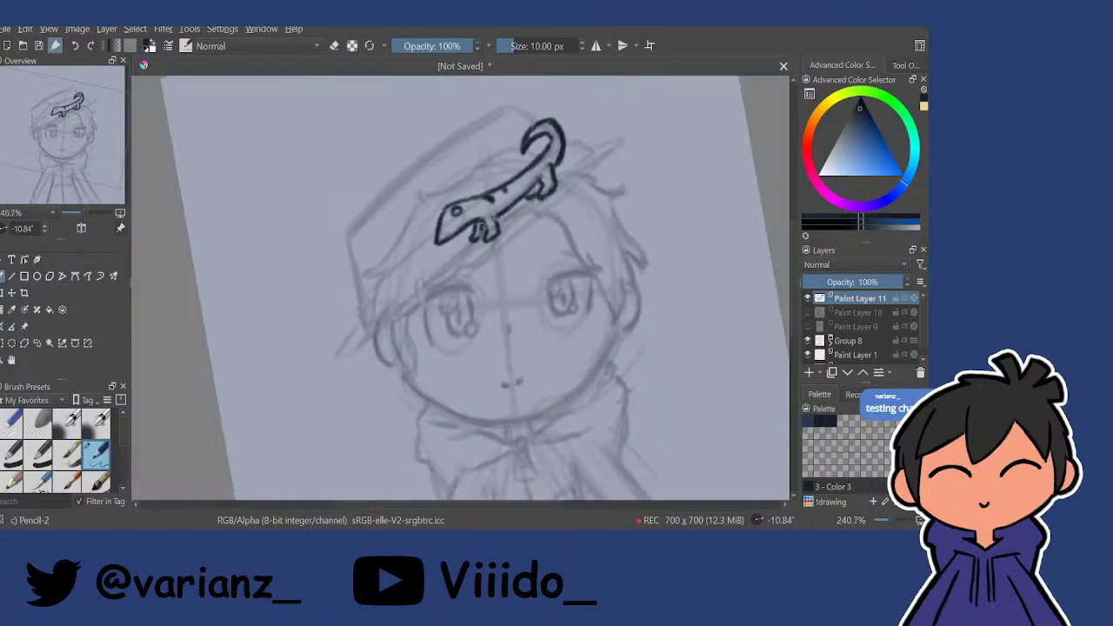
Trace the upper and lower edges of the hat band, its short end, and the small shape behind the lizard's tail.
scroll(559, 227, "up", 2)
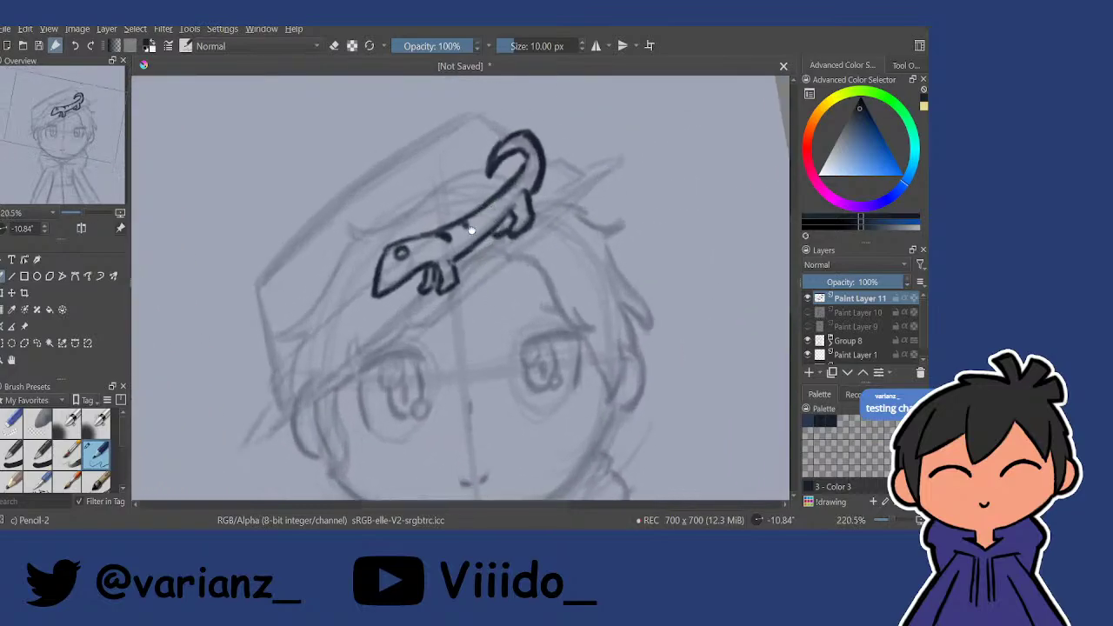
scroll(380, 309, "down", 1)
mouse_move(404, 272)
left_mouse_down()
mouse_move(298, 369)
mouse_move(307, 409)
left_mouse_up()
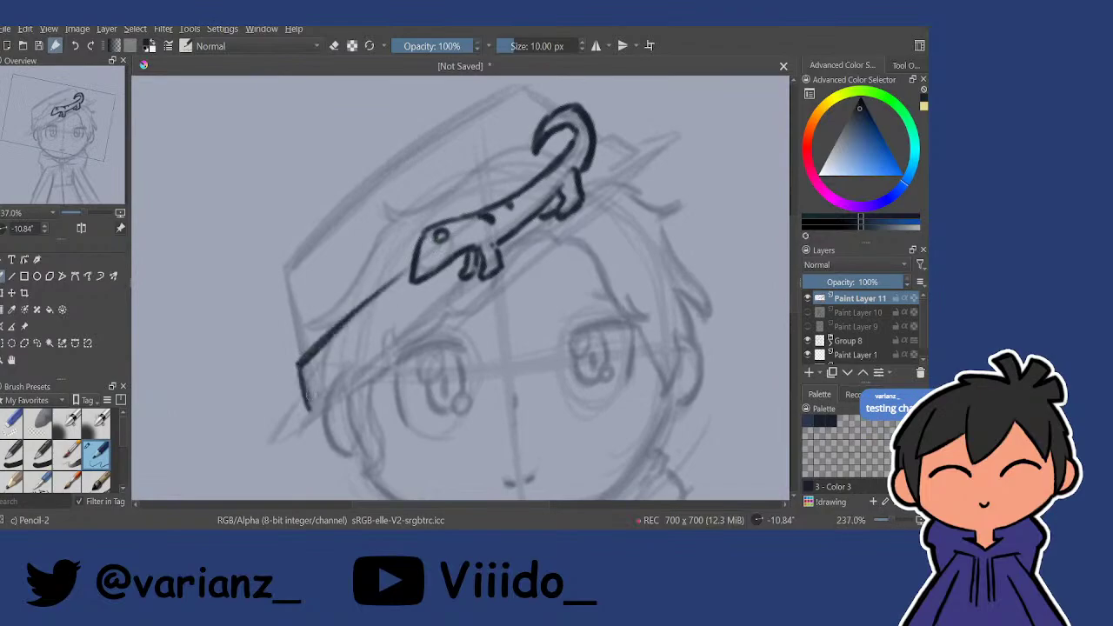
mouse_move(605, 137)
left_mouse_down()
mouse_move(638, 153)
mouse_move(619, 161)
left_mouse_up()
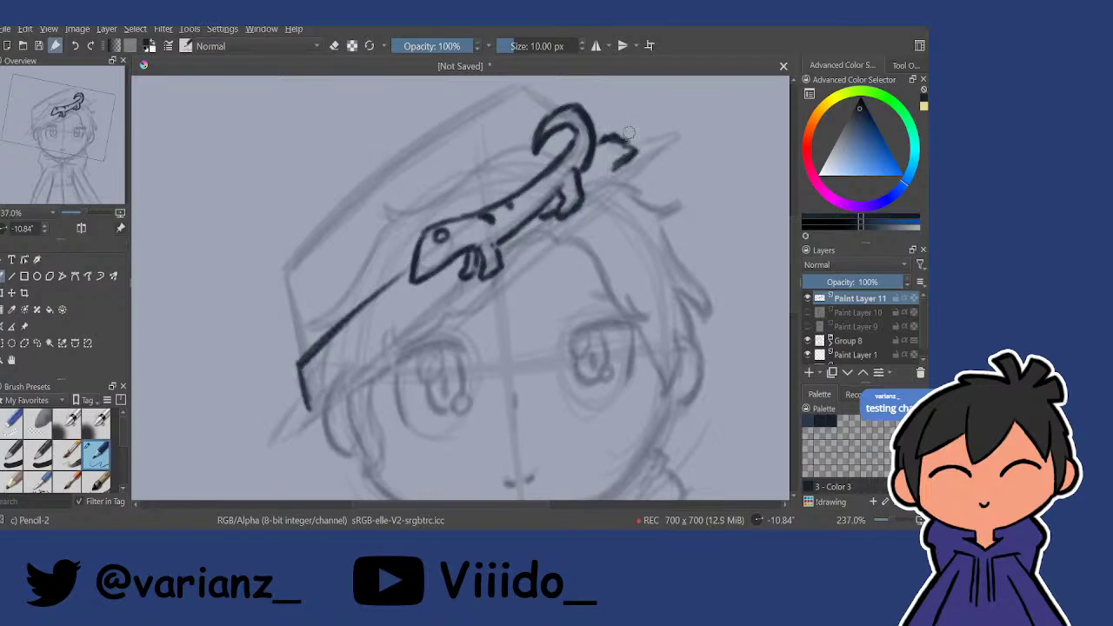
left_click_drag(306, 401, 448, 304)
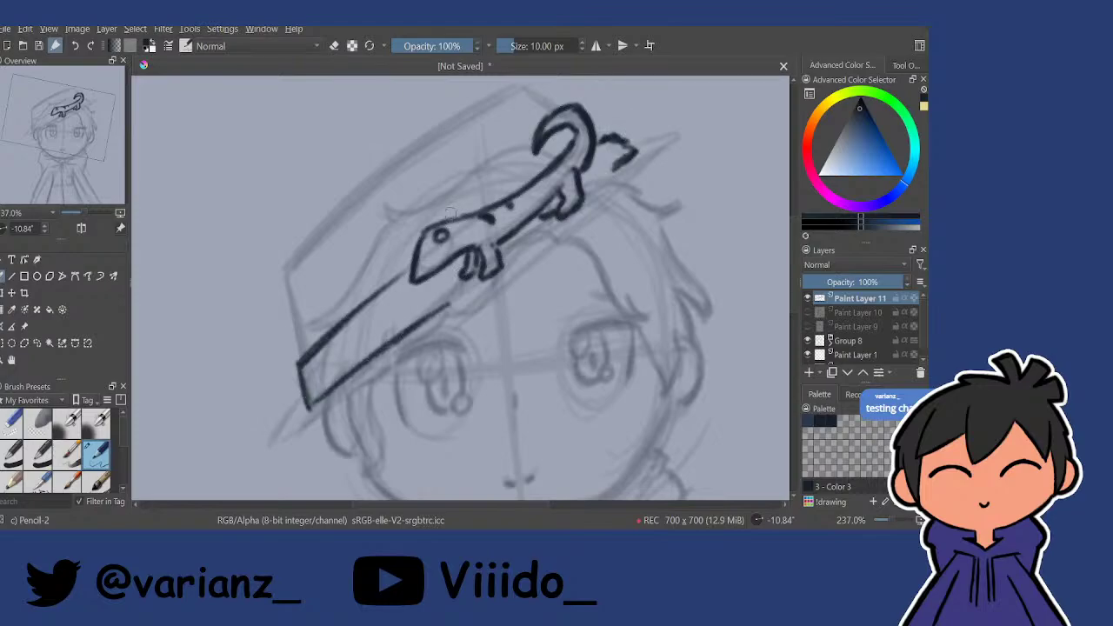
Trace the side of the hat's crown and its long curved top edge down to the lizard's tail.
left_click_drag(287, 274, 301, 352)
left_click_drag(284, 272, 416, 150)
mouse_move(296, 258)
left_mouse_down()
mouse_move(447, 126)
mouse_move(494, 101)
left_mouse_up()
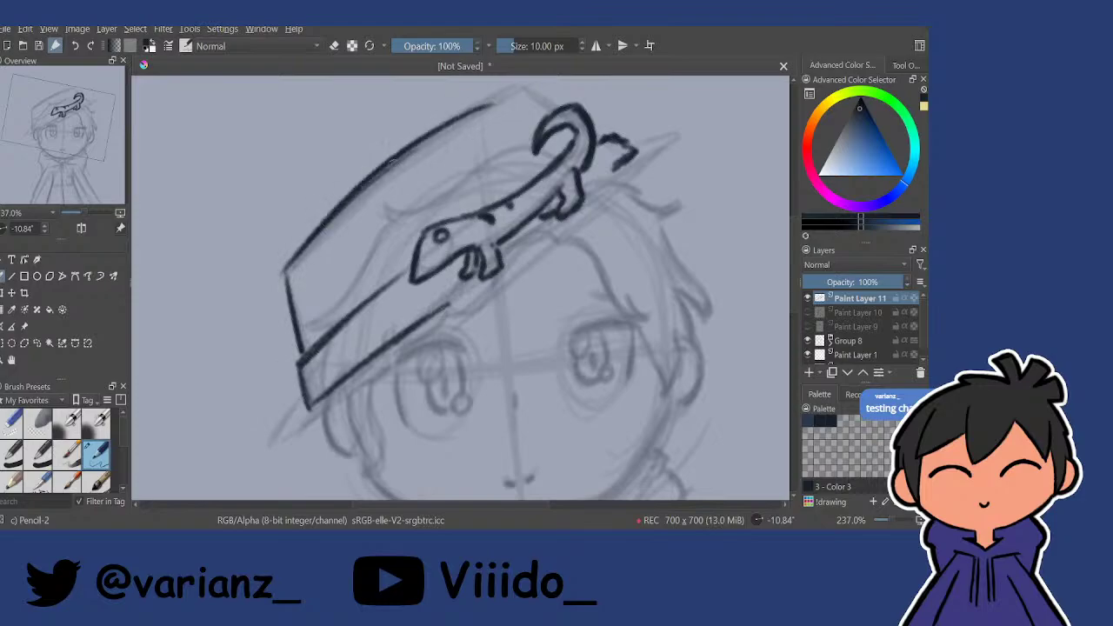
mouse_move(388, 165)
left_mouse_down()
mouse_move(526, 84)
mouse_move(552, 101)
mouse_move(580, 252)
mouse_move(569, 186)
mouse_move(532, 272)
left_mouse_up()
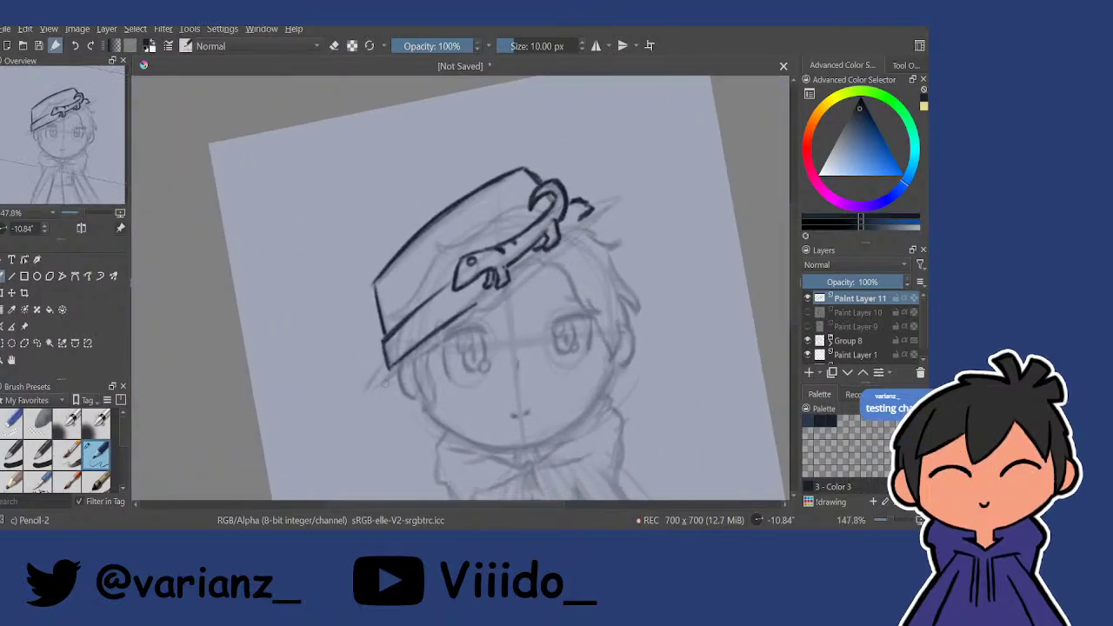
Draw the hat's slanted brim with pointed tips below the band, redoing the stroke under the lizard.
mouse_move(385, 365)
left_mouse_down()
mouse_move(399, 380)
mouse_move(470, 321)
left_mouse_up()
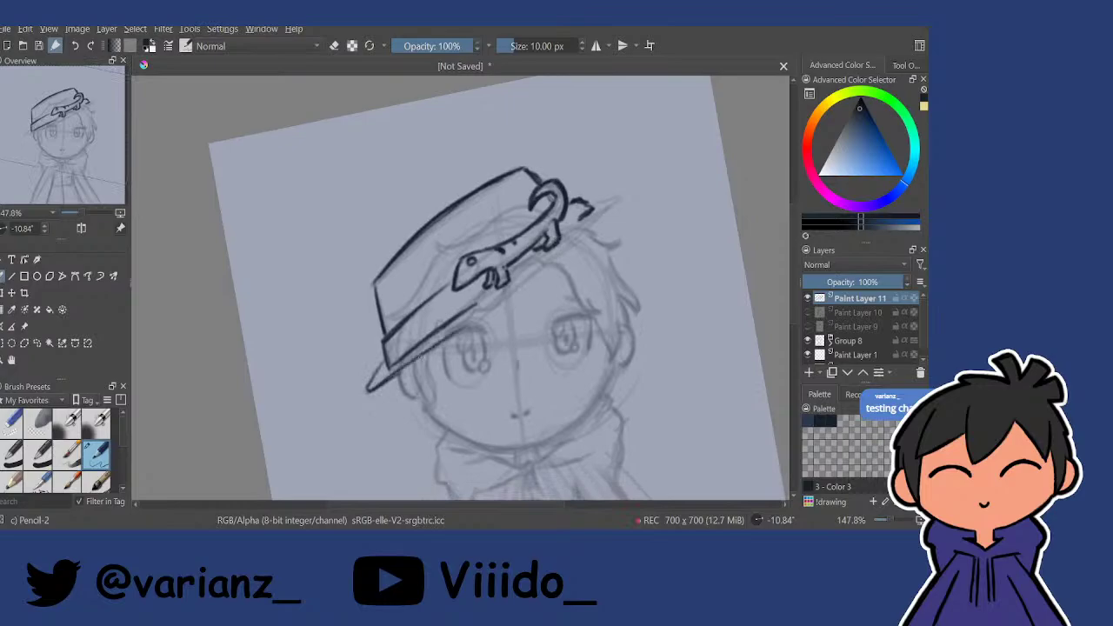
left_click_drag(420, 356, 524, 285)
left_click_drag(480, 315, 539, 267)
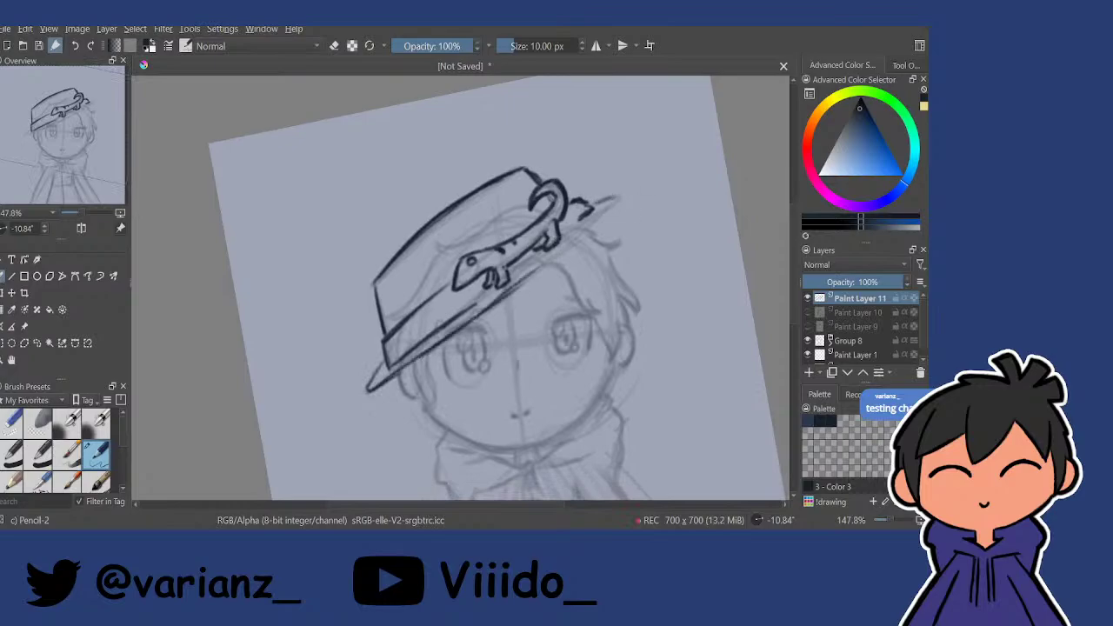
left_click_drag(611, 203, 537, 271)
left_click_drag(584, 233, 522, 280)
left_click_drag(556, 254, 505, 296)
key("ctrl+z")
mouse_move(515, 248)
left_mouse_down()
mouse_move(518, 217)
mouse_move(493, 265)
left_mouse_up()
Draw thick arched upper eyelids over both sketched eyes, add a small nose dot, and reset the canvas rotation.
scroll(492, 266, "up", 5)
left_click_drag(433, 359, 523, 318)
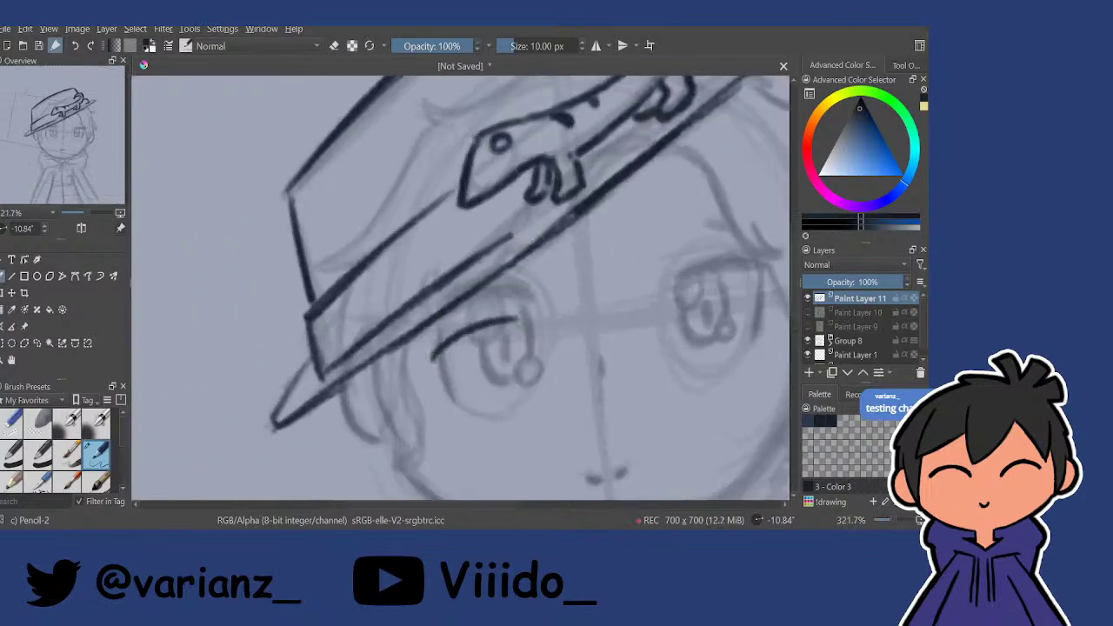
mouse_move(454, 342)
left_mouse_down()
mouse_move(541, 330)
mouse_move(499, 320)
mouse_move(450, 341)
mouse_move(537, 329)
mouse_move(504, 322)
mouse_move(440, 350)
mouse_move(526, 328)
mouse_move(505, 324)
mouse_move(540, 330)
mouse_move(497, 324)
mouse_move(438, 353)
mouse_move(469, 330)
mouse_move(537, 328)
mouse_move(462, 336)
mouse_move(442, 354)
mouse_move(601, 295)
mouse_move(642, 295)
mouse_move(585, 298)
mouse_move(642, 296)
mouse_move(613, 292)
mouse_move(575, 311)
mouse_move(639, 294)
mouse_move(583, 305)
mouse_move(617, 288)
mouse_move(643, 294)
mouse_move(577, 307)
mouse_move(650, 302)
left_mouse_up()
scroll(642, 291, "down", 2)
left_click_drag(652, 268, 596, 235)
key("5")
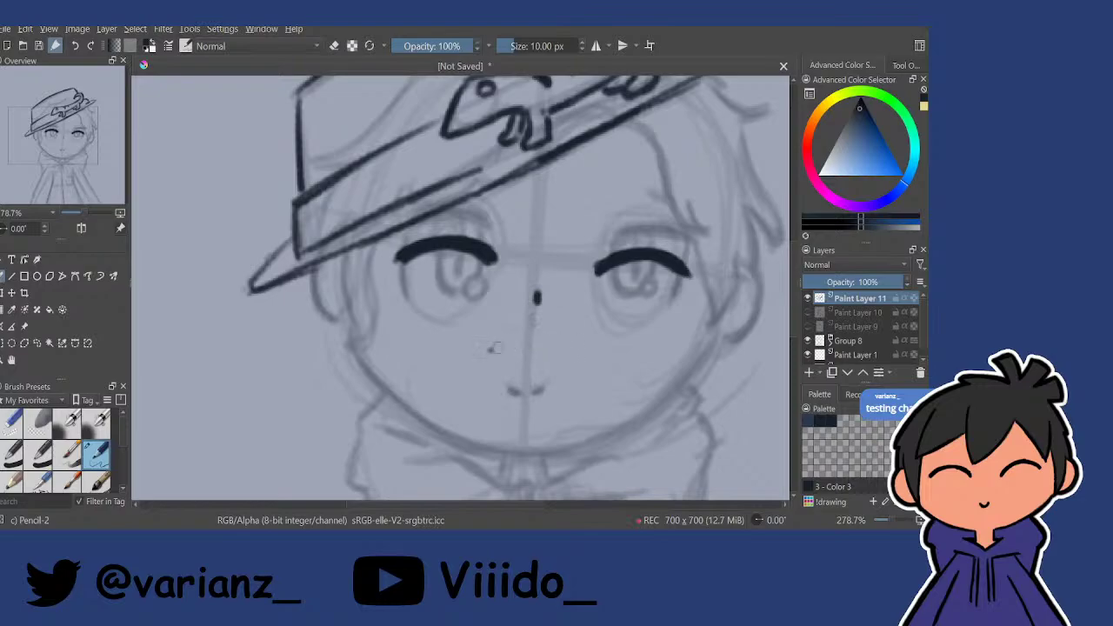
Draw a wide open mouth with a curved upper line, two slanted sides and a dot at its base, redoing the upper line.
left_click_drag(492, 348, 565, 345)
key("ctrl+z")
left_click_drag(493, 348, 570, 343)
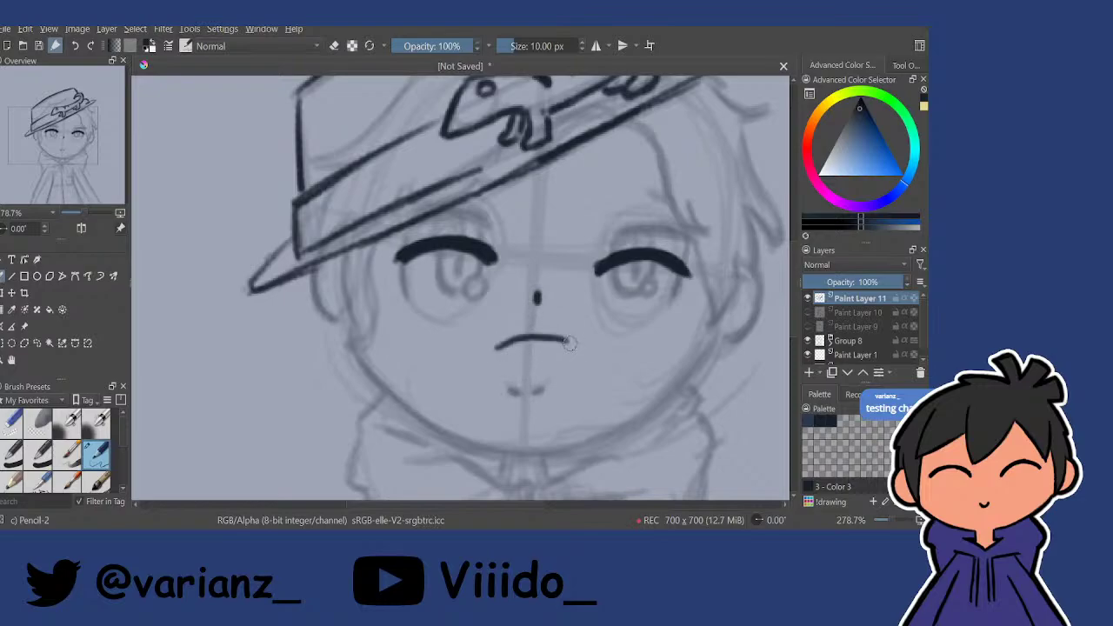
key("ctrl+z")
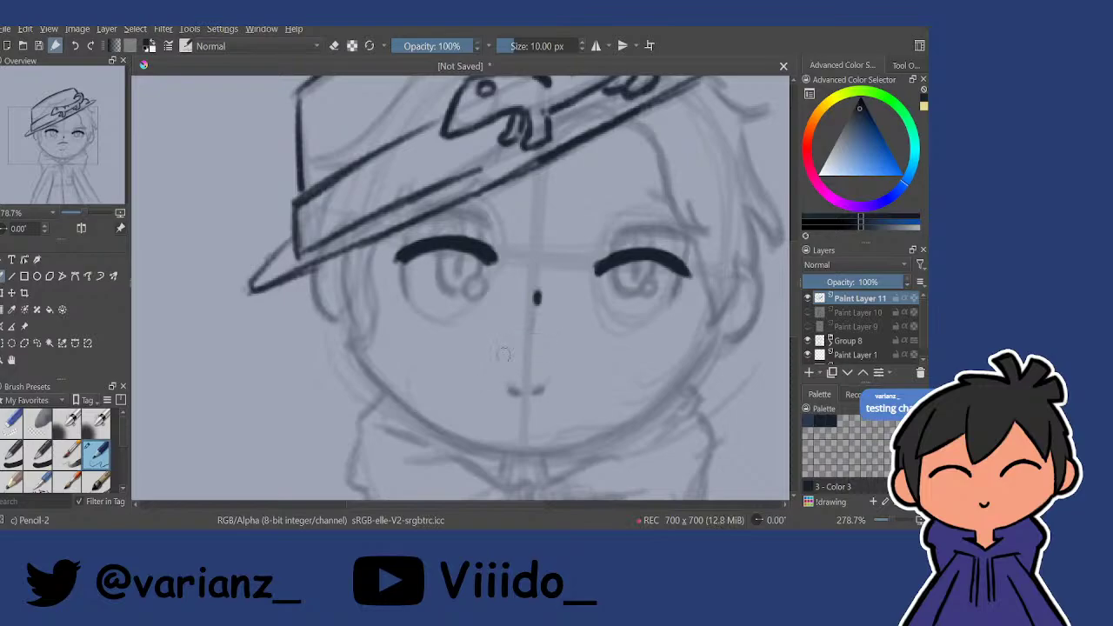
mouse_move(496, 349)
left_mouse_down()
mouse_move(544, 342)
mouse_move(574, 351)
mouse_move(539, 335)
mouse_move(576, 340)
left_mouse_up()
key("ctrl+z")
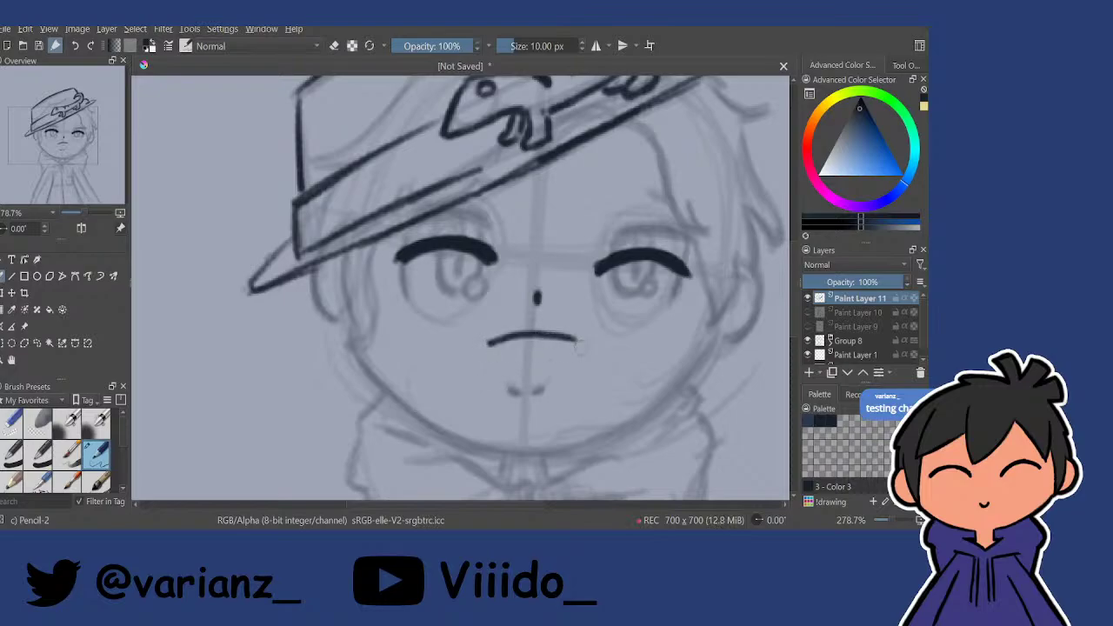
left_click_drag(489, 363, 510, 411)
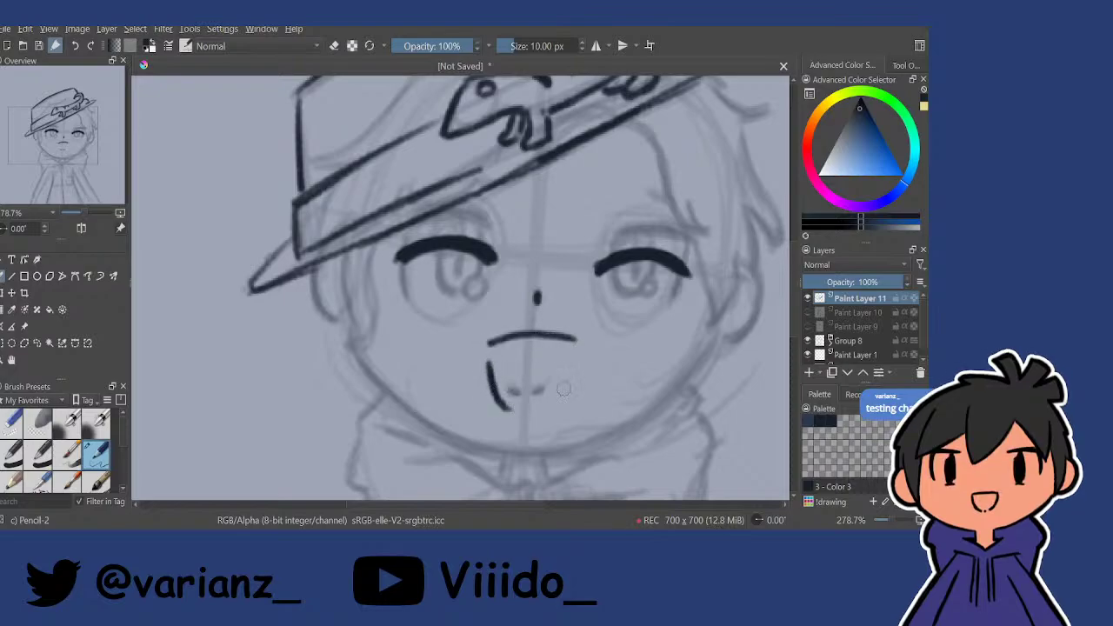
left_click_drag(574, 360, 554, 405)
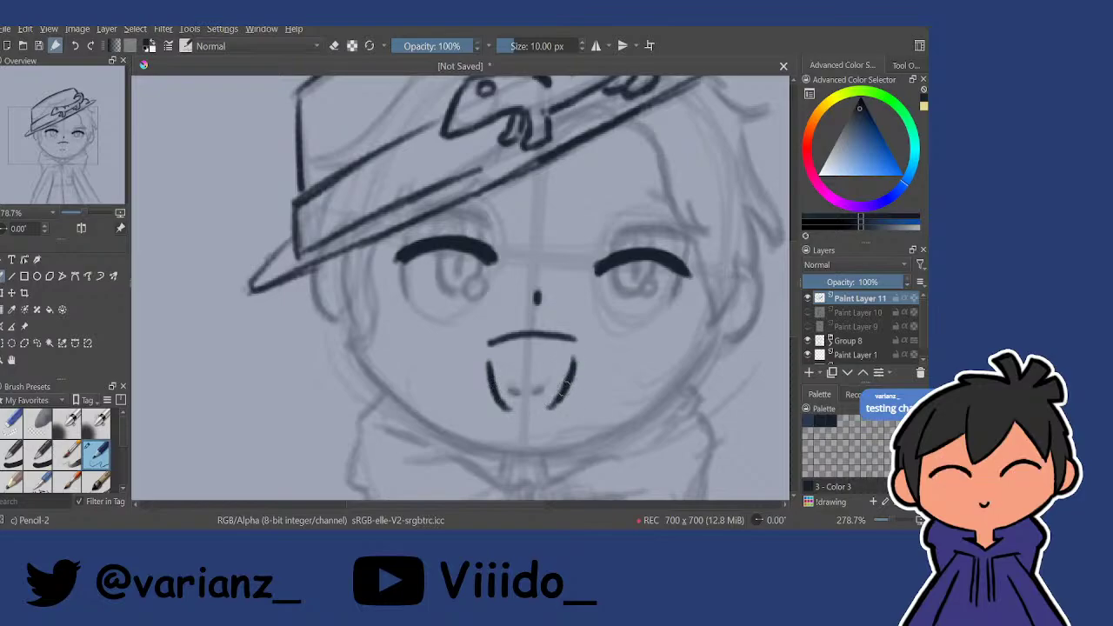
left_click_drag(573, 360, 552, 409)
left_click(527, 413)
Draw the hair lock hanging from the brim along the left side of the face, redoing its strokes.
mouse_move(551, 311)
left_mouse_down()
mouse_move(534, 296)
mouse_move(531, 196)
mouse_move(532, 227)
left_mouse_up()
scroll(490, 317, "up", 5)
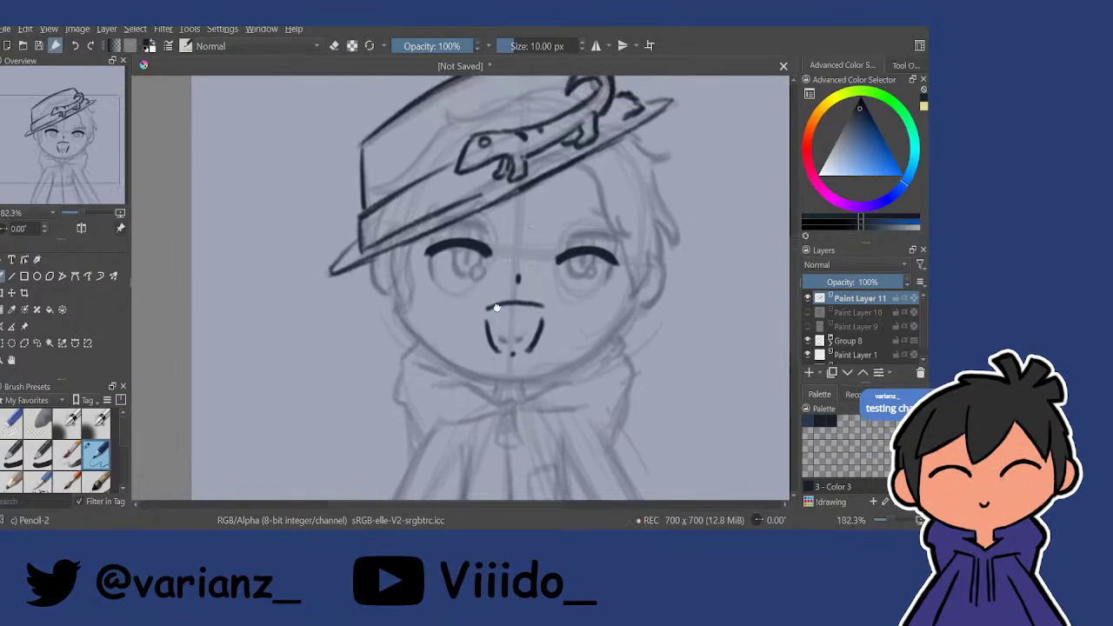
left_click_drag(357, 260, 357, 333)
mouse_move(355, 280)
left_mouse_down()
mouse_move(355, 322)
mouse_move(367, 365)
left_mouse_up()
key("ctrl+z")
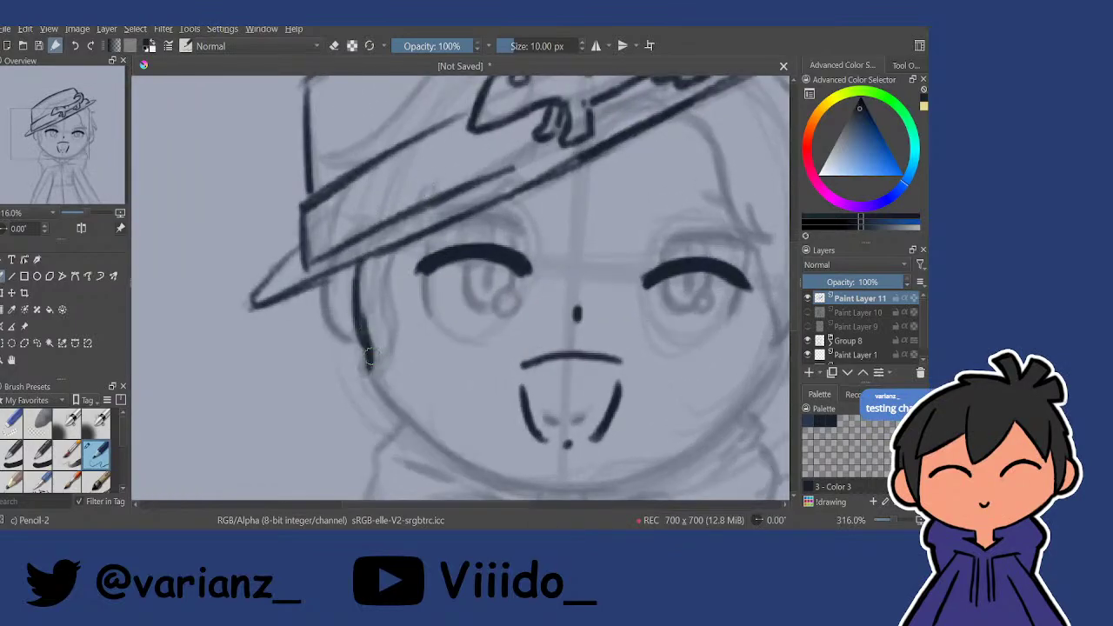
key("ctrl+z")
mouse_move(356, 277)
left_mouse_down()
mouse_move(356, 373)
mouse_move(391, 330)
mouse_move(383, 278)
mouse_move(393, 252)
mouse_move(594, 247)
mouse_move(355, 303)
left_mouse_up()
Trace the swept fringe below the brim and the pointed side lock on the right of the face.
mouse_move(433, 174)
left_mouse_down()
mouse_move(468, 213)
mouse_move(495, 288)
mouse_move(523, 303)
mouse_move(508, 276)
left_mouse_up()
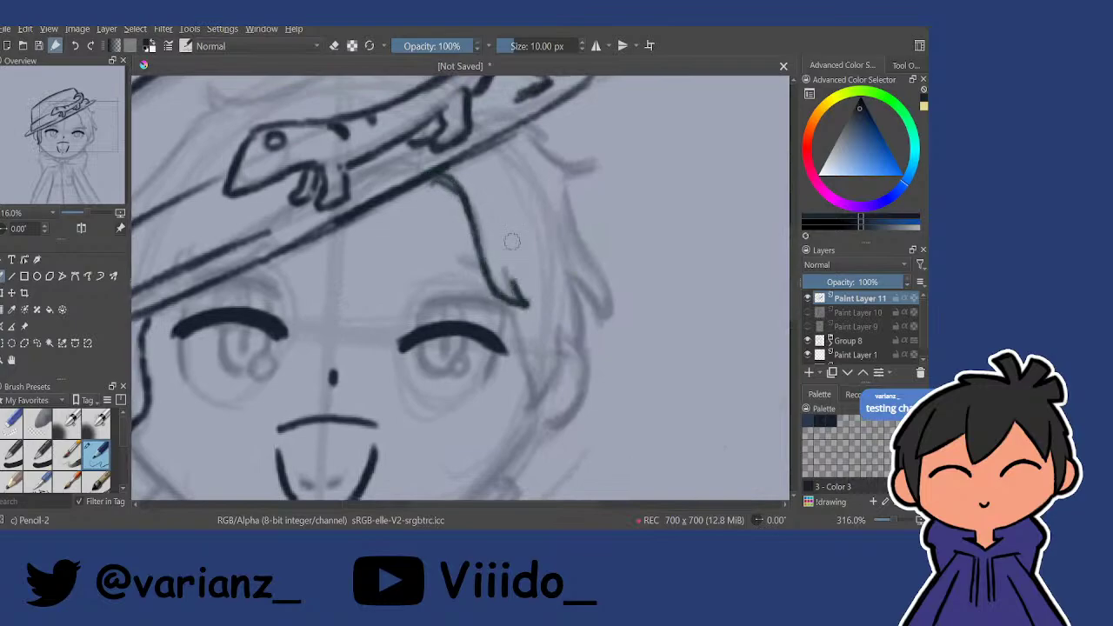
left_click_drag(262, 213, 356, 242)
scroll(557, 240, "down", 3)
mouse_move(583, 283)
left_mouse_down()
mouse_move(563, 221)
mouse_move(549, 253)
mouse_move(576, 363)
mouse_move(604, 322)
mouse_move(614, 262)
left_mouse_up()
scroll(537, 294, "up", 3)
scroll(609, 261, "down", 3)
left_click_drag(605, 195, 614, 241)
left_click_drag(612, 166, 596, 264)
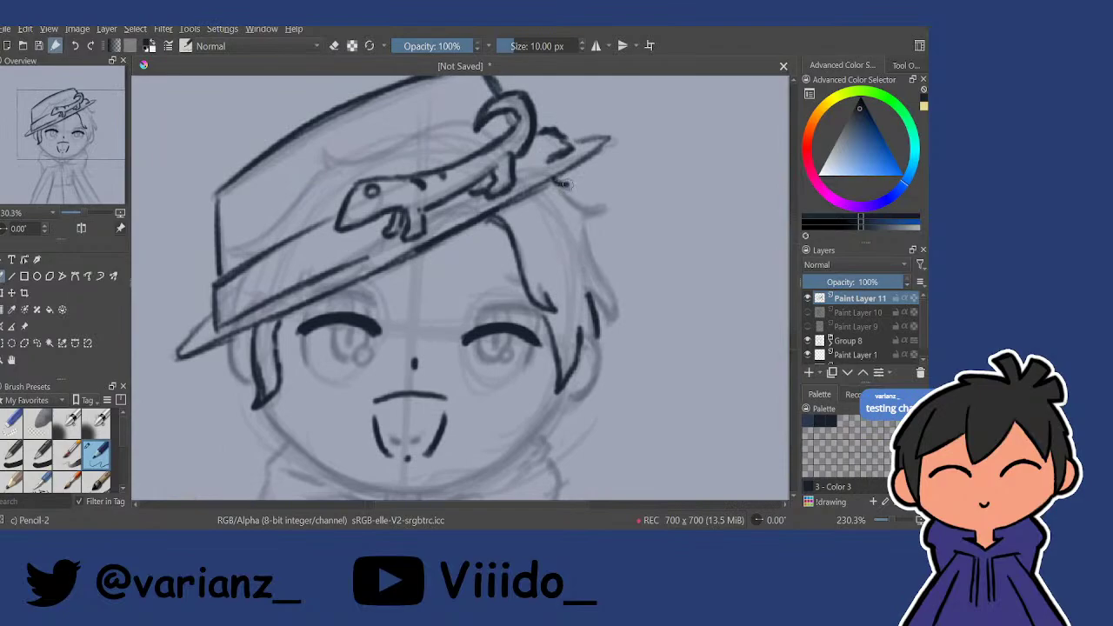
Trace the spiky outer hair behind the brim and the right ear, and erase stray strokes where they meet.
mouse_move(564, 184)
left_mouse_down()
mouse_move(569, 198)
mouse_move(611, 209)
mouse_move(587, 211)
mouse_move(618, 306)
left_mouse_up()
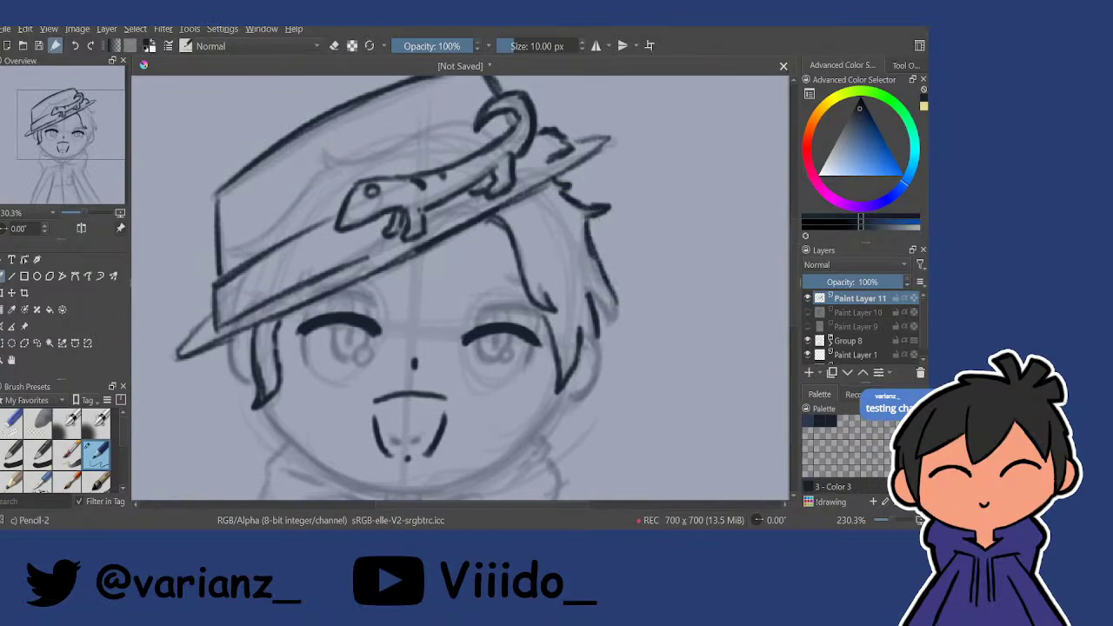
mouse_move(592, 245)
left_mouse_down()
mouse_move(613, 319)
mouse_move(572, 227)
mouse_move(581, 211)
mouse_move(566, 280)
mouse_move(547, 236)
mouse_move(572, 243)
mouse_move(560, 240)
mouse_move(564, 281)
left_mouse_up()
scroll(600, 292, "down", 3)
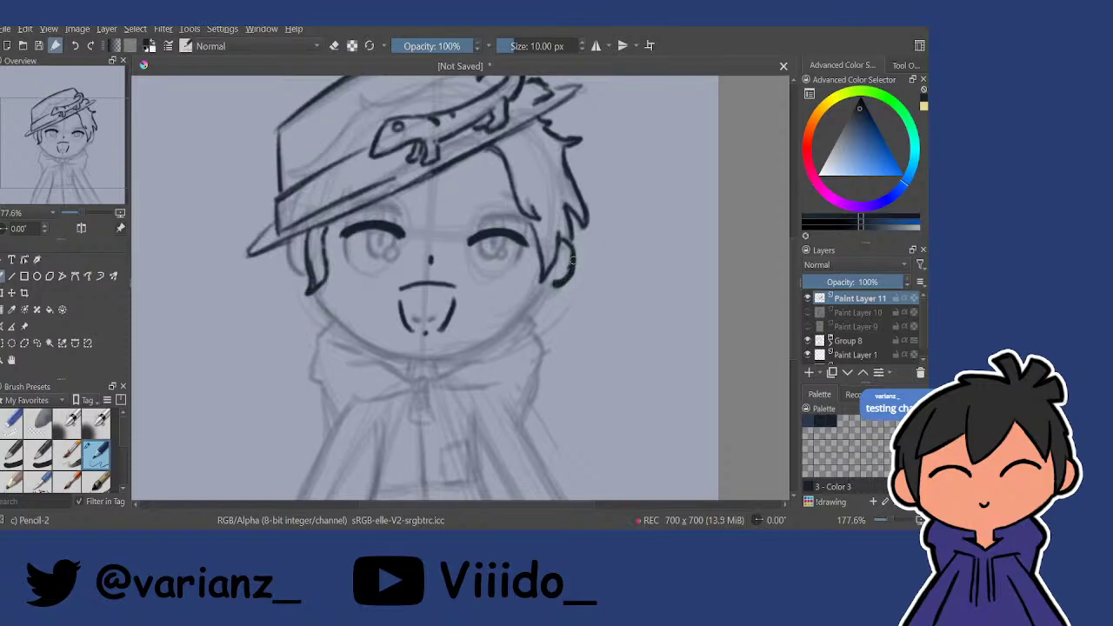
key("e")
mouse_move(580, 261)
left_mouse_down()
mouse_move(594, 230)
mouse_move(584, 215)
left_mouse_up()
key("e")
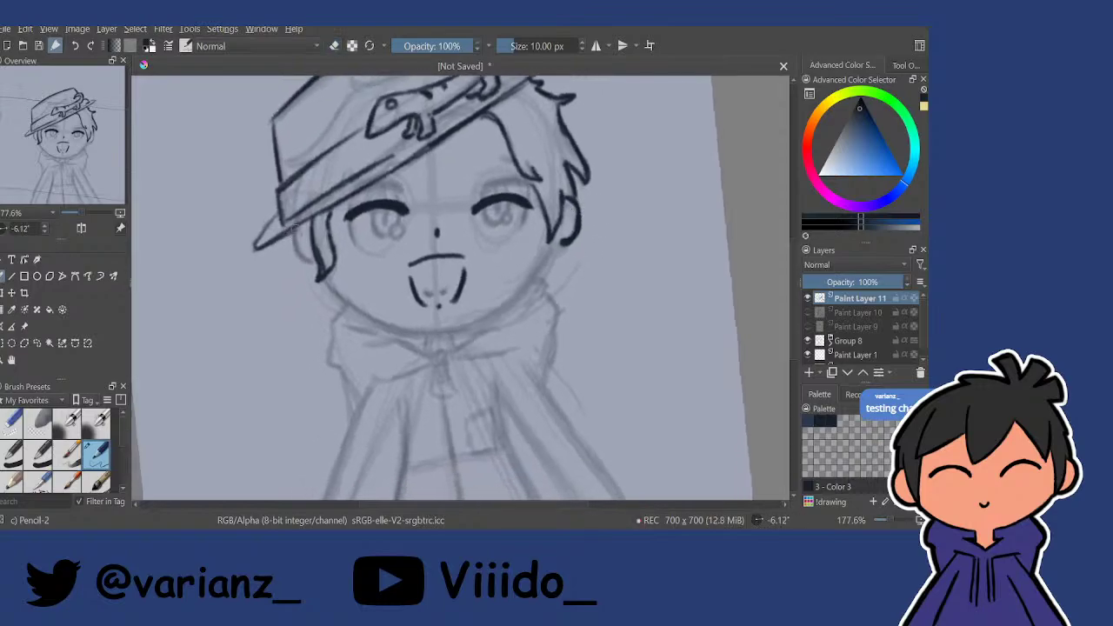
Draw the left ear and the rounded jawline from one side of the face to the other, and straighten the canvas.
mouse_move(295, 227)
left_mouse_down()
mouse_move(313, 265)
mouse_move(288, 244)
left_mouse_up()
mouse_move(366, 369)
left_mouse_down()
mouse_move(534, 108)
mouse_move(646, 169)
mouse_move(535, 184)
mouse_move(477, 217)
mouse_move(445, 278)
mouse_move(437, 377)
mouse_move(454, 233)
left_mouse_up()
left_click_drag(454, 234, 549, 288)
key("5")
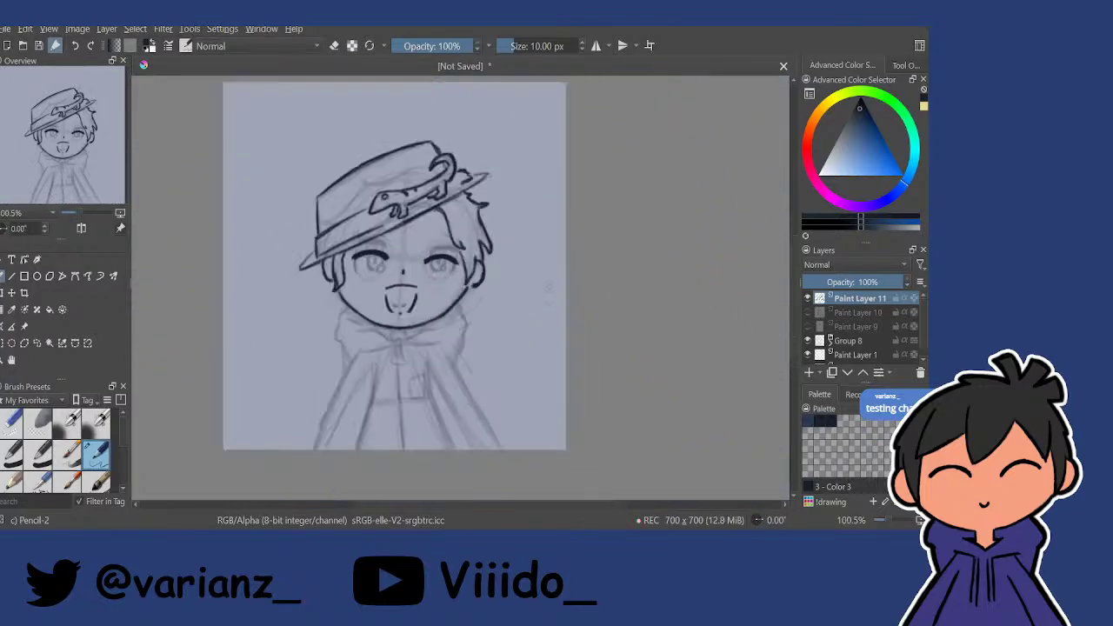
Rotate the traced head counterclockwise and shift it slightly left over the body sketch with the Transform tool.
left_click(8, 291)
left_click_drag(285, 197, 259, 227)
left_click_drag(449, 253, 432, 256)
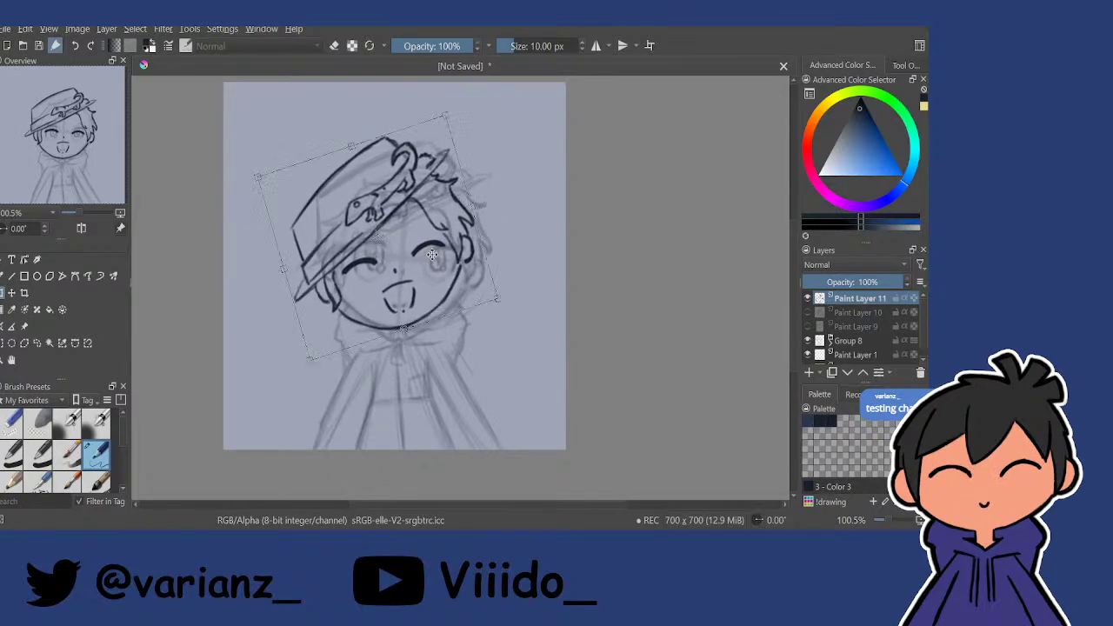
left_click(2, 276)
Draw two short neck lines under the chin and erase the jawline between them.
scroll(521, 318, "up", 5)
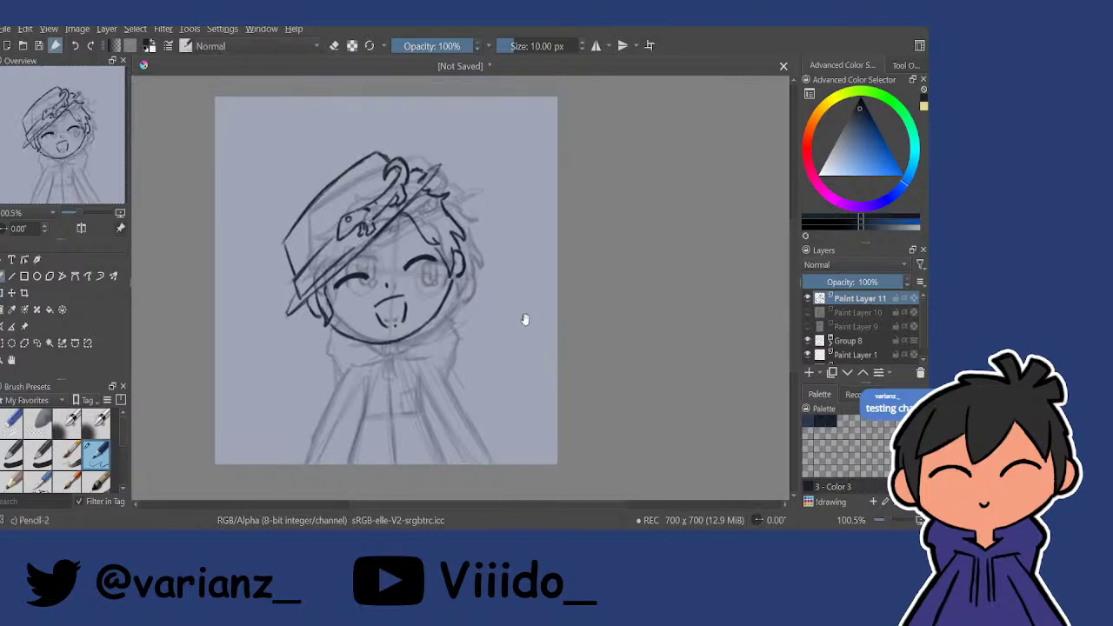
mouse_move(383, 360)
left_mouse_down()
mouse_move(378, 382)
mouse_move(415, 378)
mouse_move(388, 361)
left_mouse_up()
key("e")
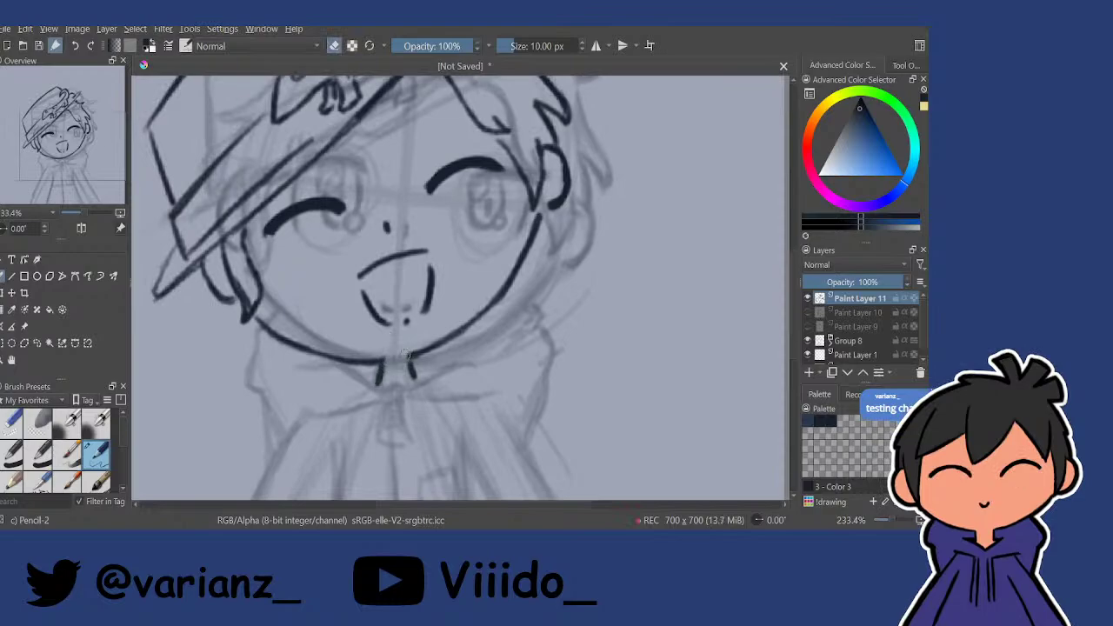
key("e")
scroll(461, 311, "down", 3)
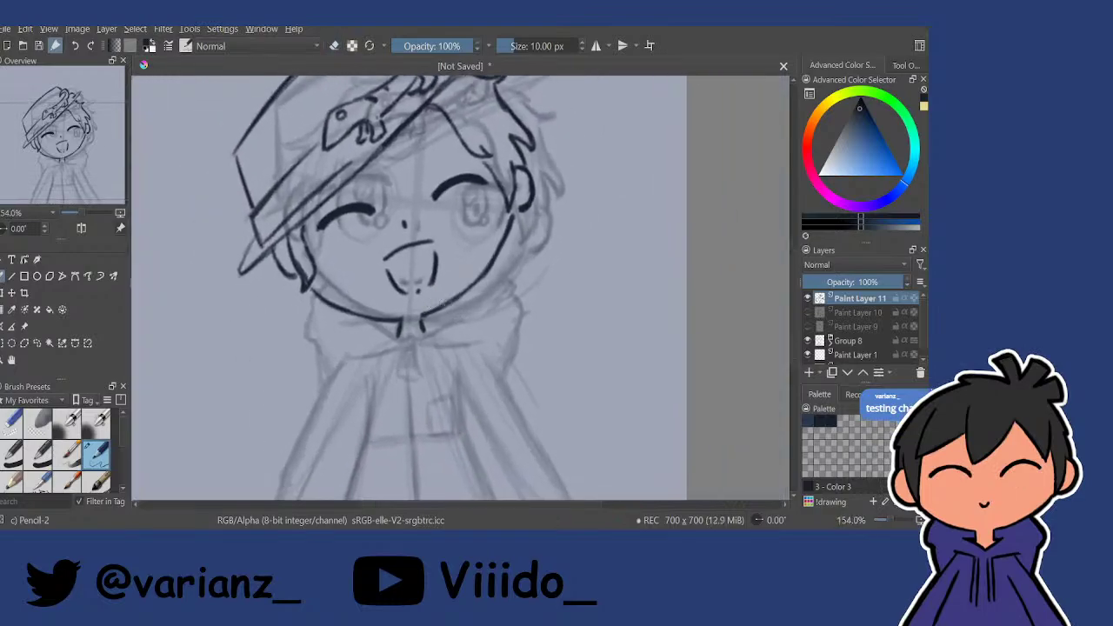
Trace the left side of the hoodie's hood, from the collar edge at the neck around its outer contour.
scroll(479, 299, "up", 3)
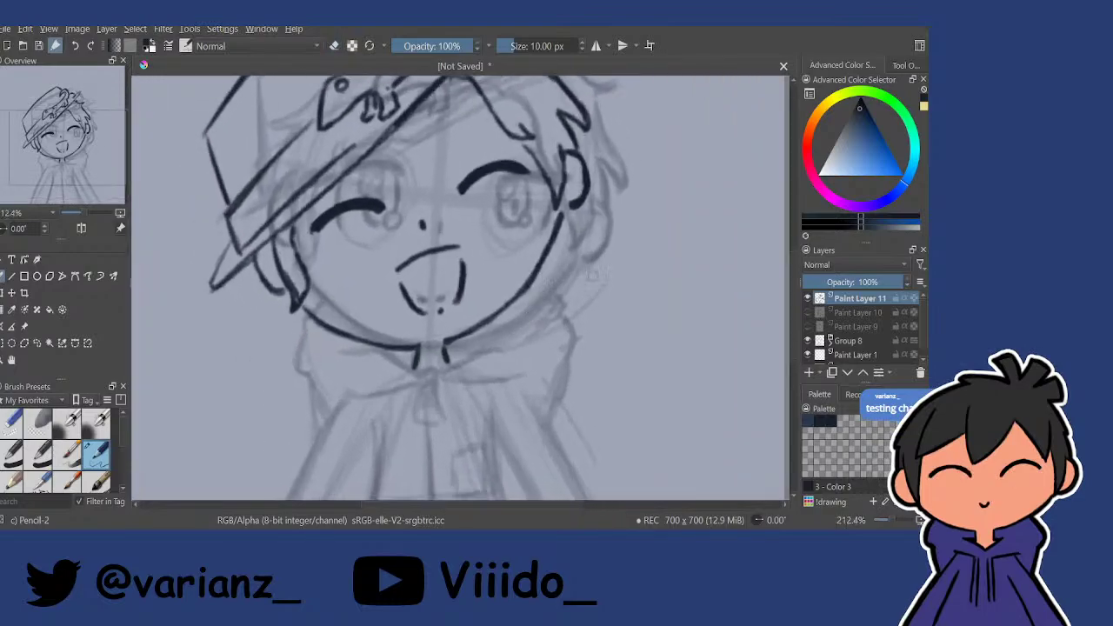
mouse_move(372, 343)
left_mouse_down()
mouse_move(413, 369)
mouse_move(367, 345)
mouse_move(348, 353)
mouse_move(346, 332)
mouse_move(330, 324)
mouse_move(360, 337)
left_mouse_up()
left_click_drag(294, 282, 308, 297)
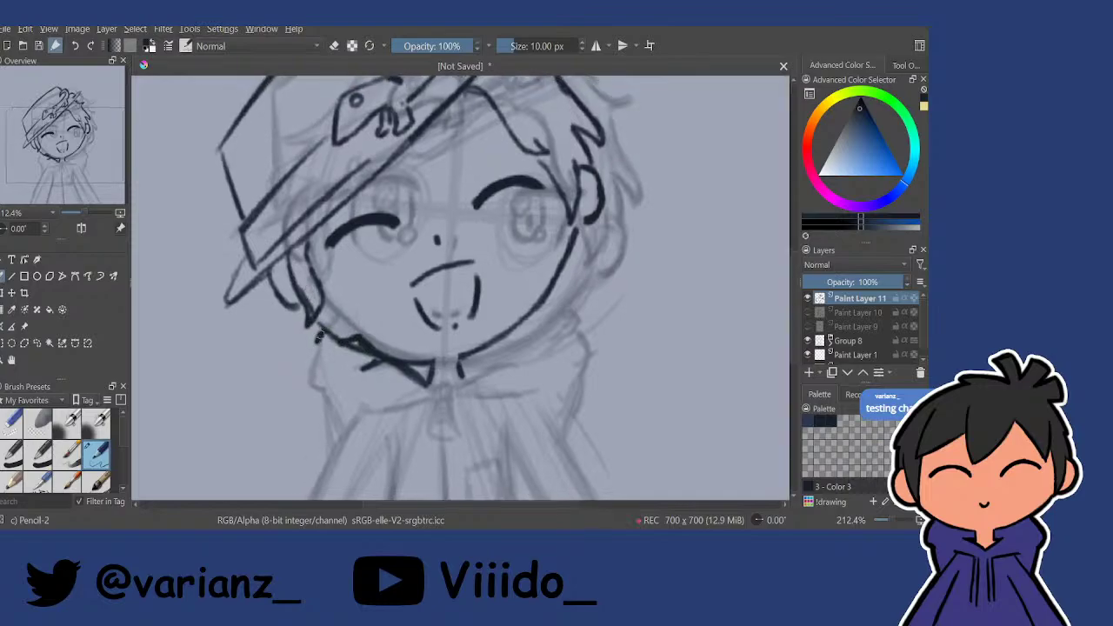
mouse_move(319, 336)
left_mouse_down()
mouse_move(312, 387)
mouse_move(326, 462)
left_mouse_up()
left_click_drag(340, 382, 310, 384)
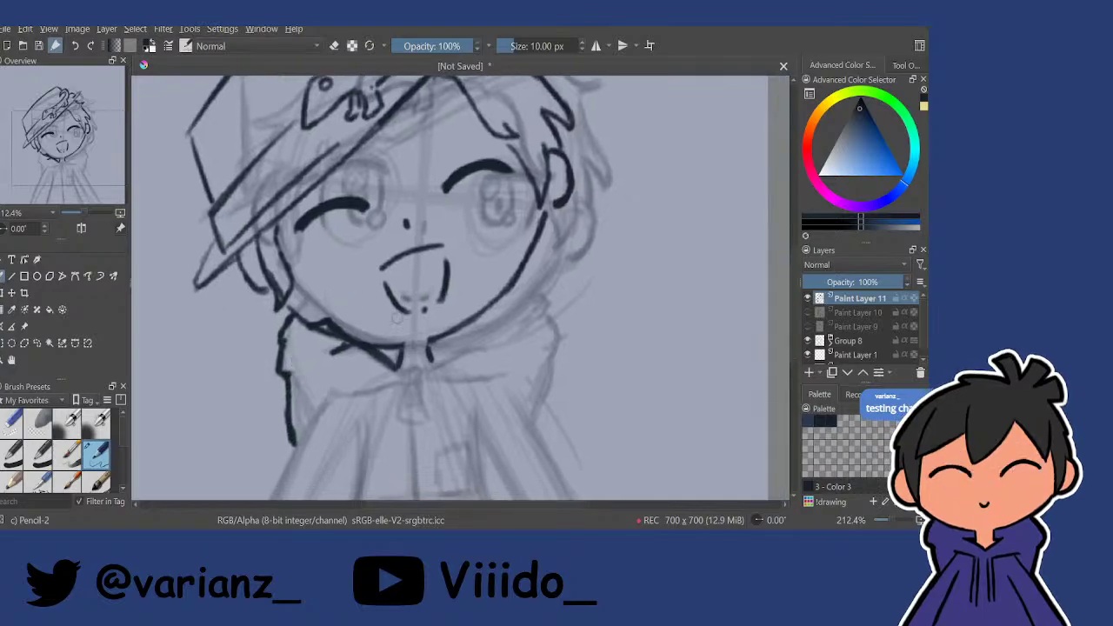
left_click_drag(565, 307, 481, 290)
left_click_drag(446, 322, 457, 310)
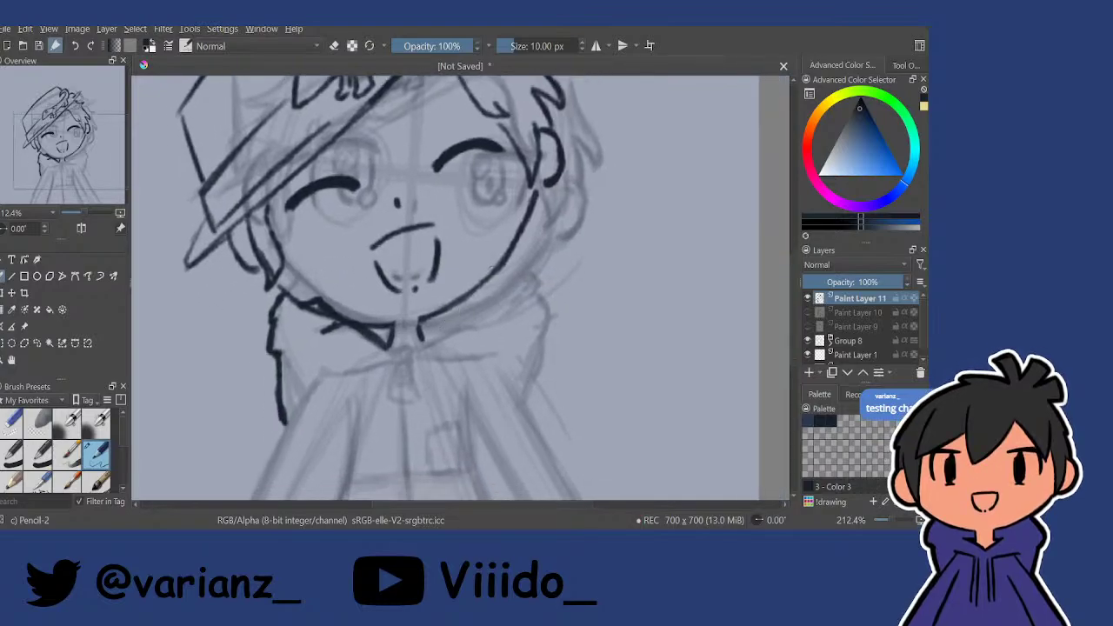
Ink the collar edge and outer contour of the hood on the drawing's right side.
left_click_drag(421, 342, 499, 312)
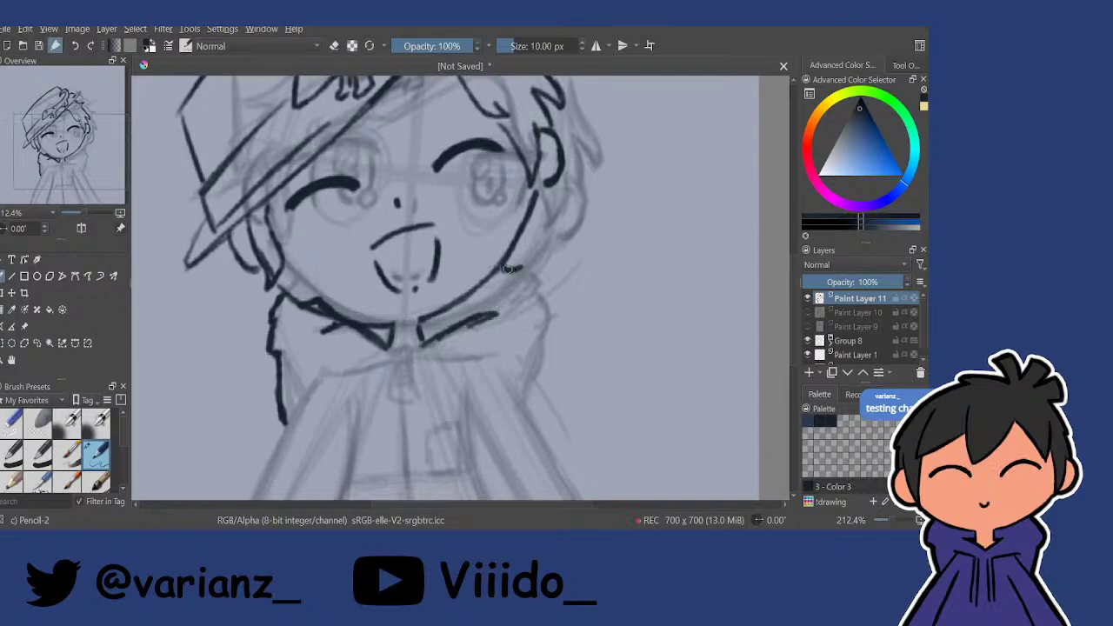
mouse_move(511, 269)
left_mouse_down()
mouse_move(500, 275)
mouse_move(521, 273)
mouse_move(539, 306)
mouse_move(545, 381)
left_mouse_up()
mouse_move(544, 382)
left_mouse_down()
mouse_move(541, 346)
mouse_move(525, 374)
mouse_move(511, 249)
mouse_move(514, 258)
left_mouse_up()
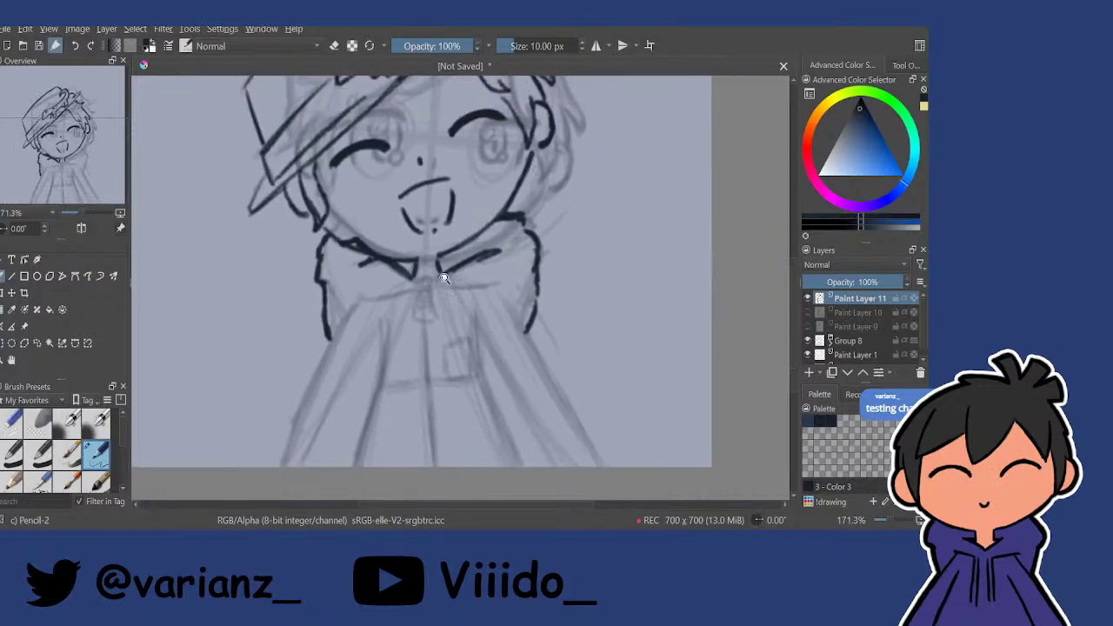
Ink the hood's lower folds, the zipper pull below the neck and the rectangular chest patch.
scroll(398, 279, "up", 1)
left_click_drag(417, 289, 353, 294)
left_click_drag(454, 290, 527, 280)
mouse_move(428, 272)
left_mouse_down()
mouse_move(421, 292)
mouse_move(444, 274)
mouse_move(419, 332)
mouse_move(449, 329)
left_mouse_up()
mouse_move(449, 330)
left_mouse_down()
mouse_move(419, 334)
mouse_move(434, 279)
mouse_move(463, 366)
mouse_move(494, 309)
mouse_move(492, 363)
mouse_move(463, 365)
left_mouse_up()
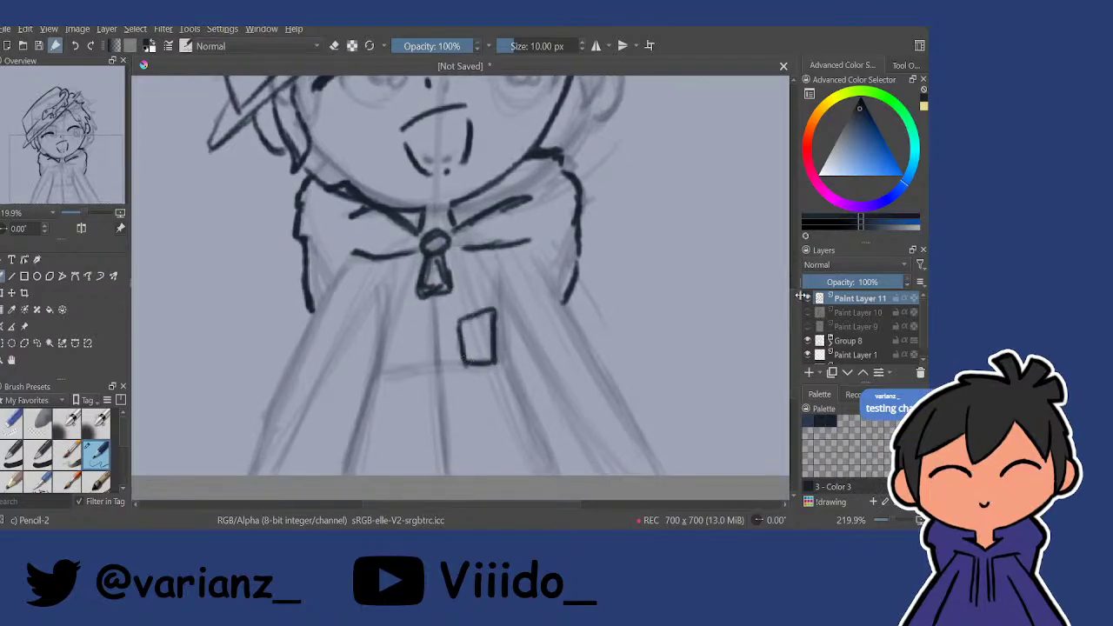
Ink the inner and outer lines of both sleeves on Paint Layer 11, using Paint Layer 9 as a temporary guide.
left_click(807, 326)
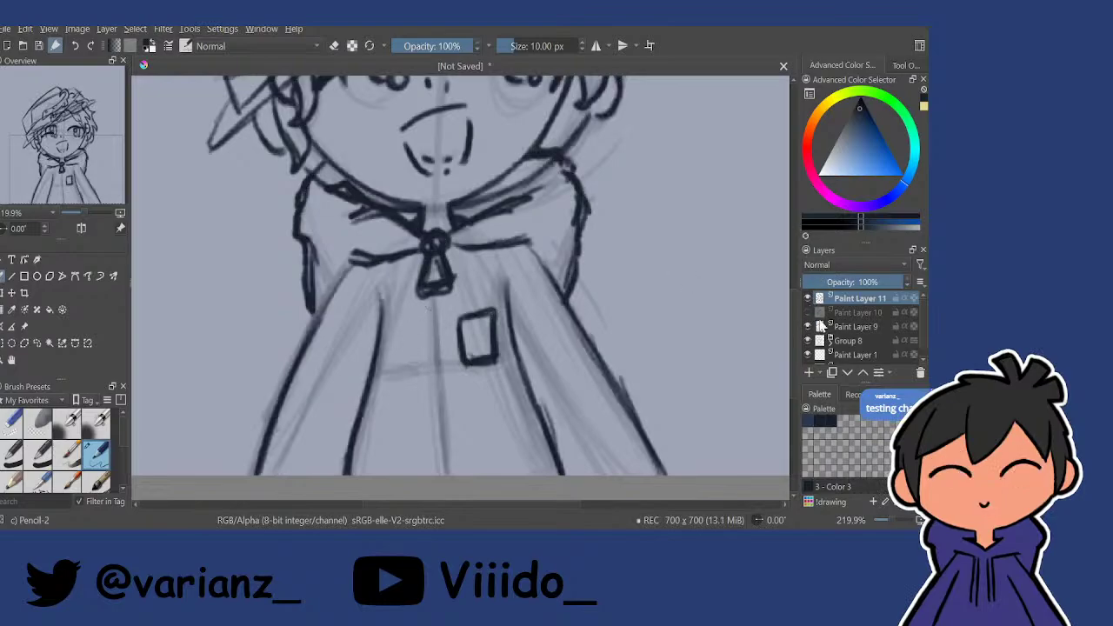
left_click_drag(381, 293, 345, 474)
mouse_move(507, 271)
left_mouse_down()
mouse_move(516, 346)
mouse_move(564, 464)
left_mouse_up()
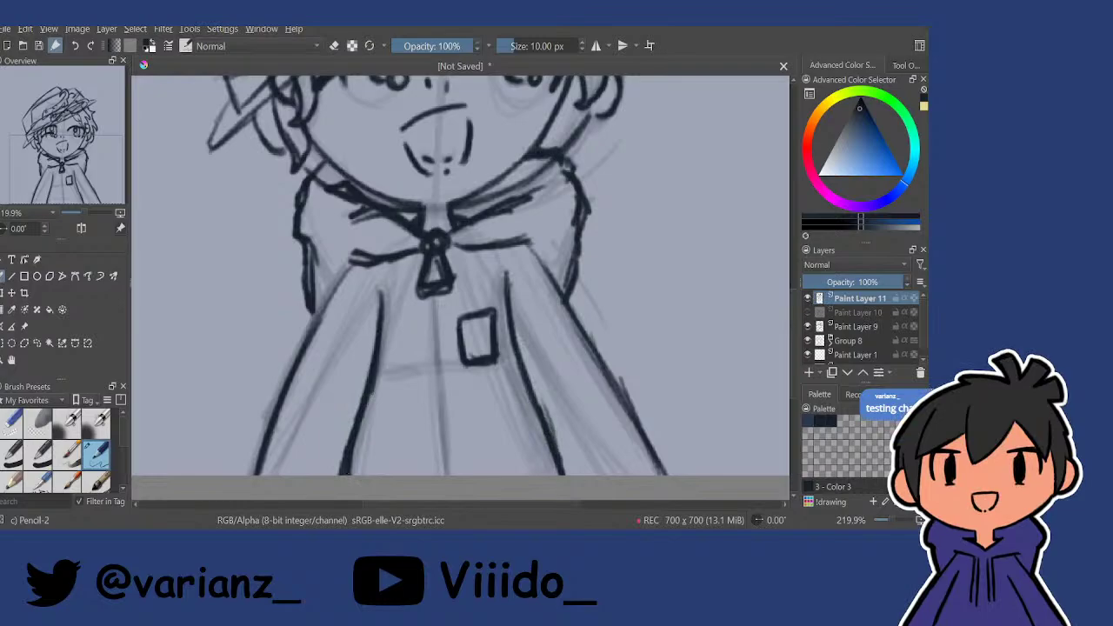
left_click_drag(352, 270, 258, 477)
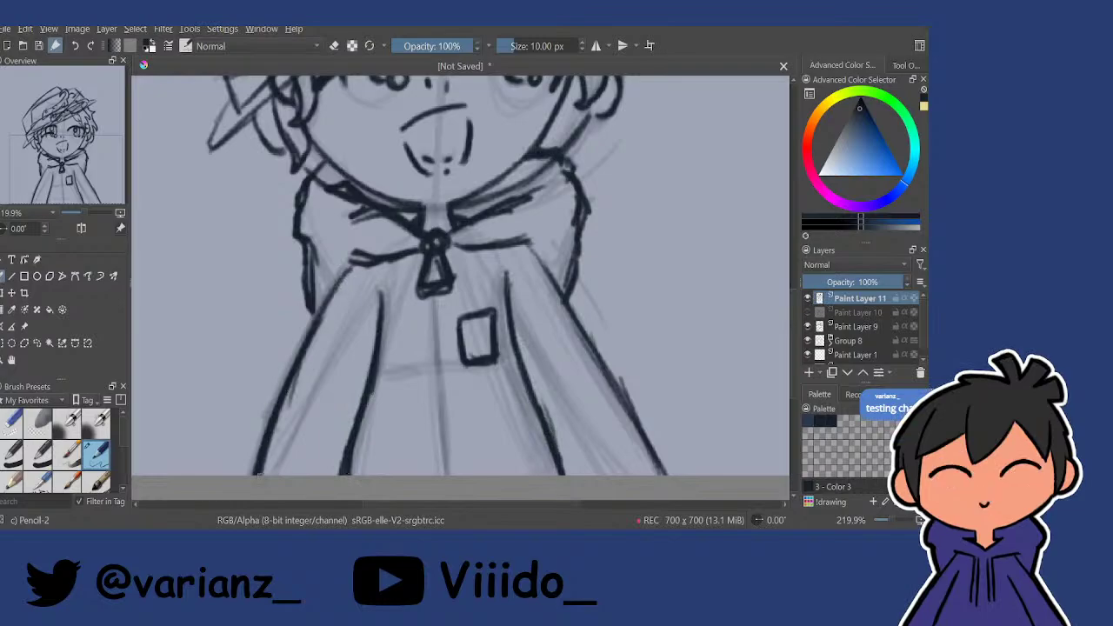
left_click_drag(531, 233, 610, 372)
left_click_drag(573, 307, 654, 471)
left_click(807, 327)
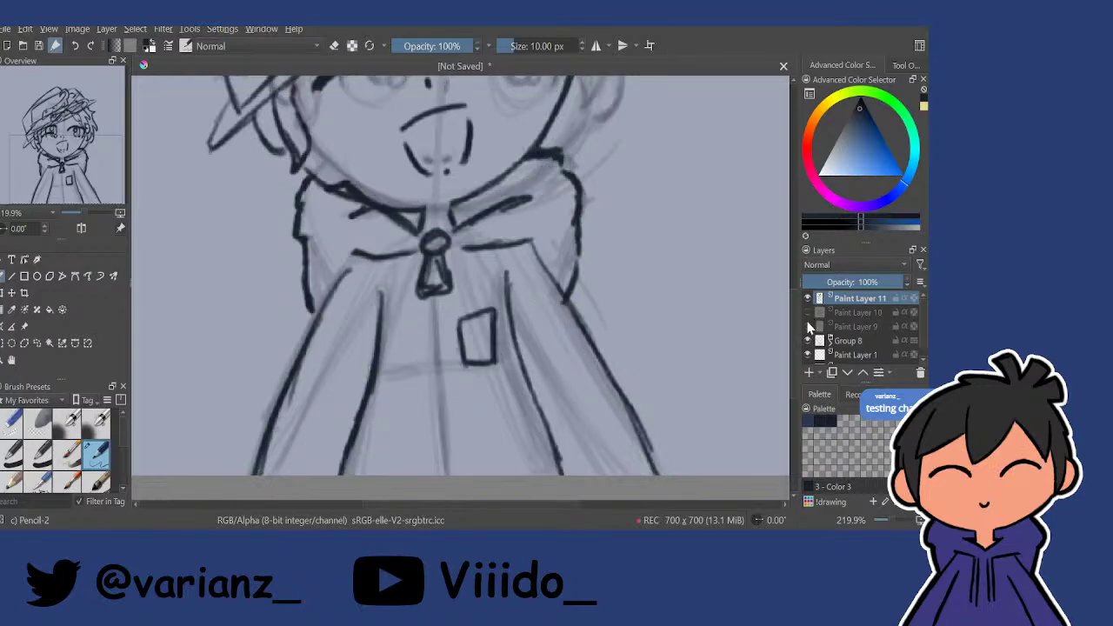
Draw the coat's centre zipper line on both Paint Layer 9 and Paint Layer 11, leaving Paint Layer 9 hidden.
mouse_move(586, 318)
left_mouse_down()
mouse_move(534, 261)
mouse_move(614, 234)
mouse_move(516, 259)
left_mouse_up()
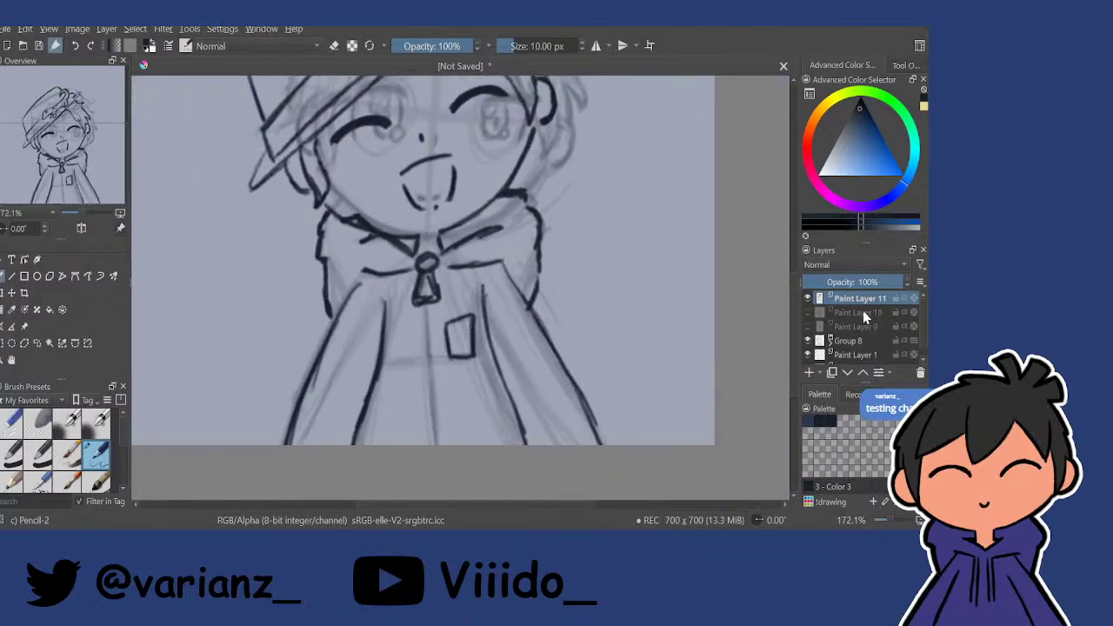
left_click(808, 326)
left_click(844, 327)
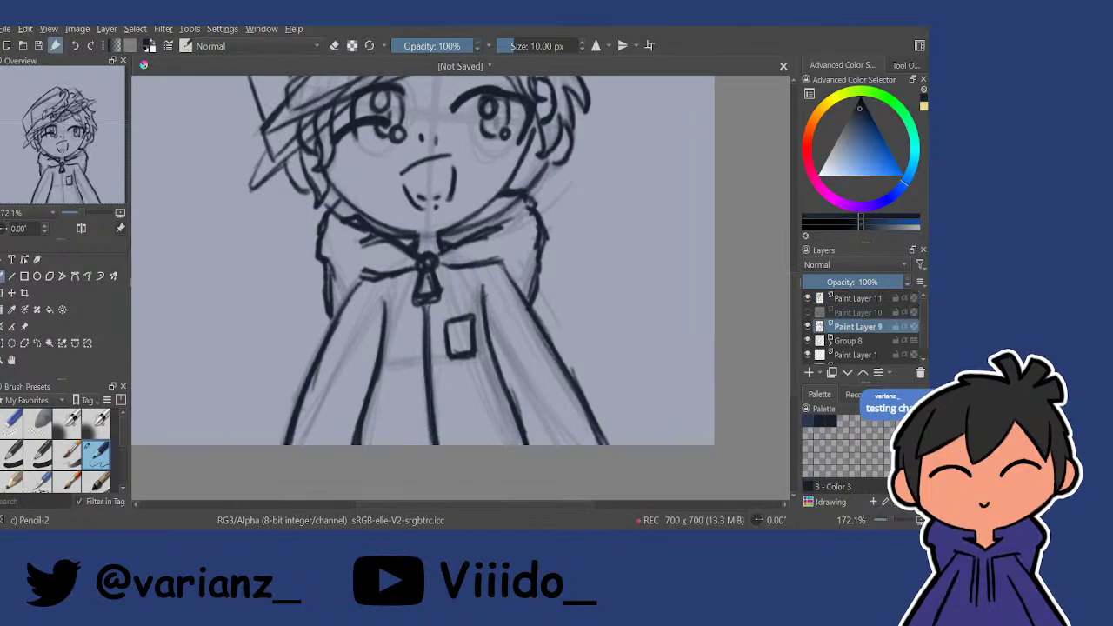
left_click(860, 298)
left_click(808, 326)
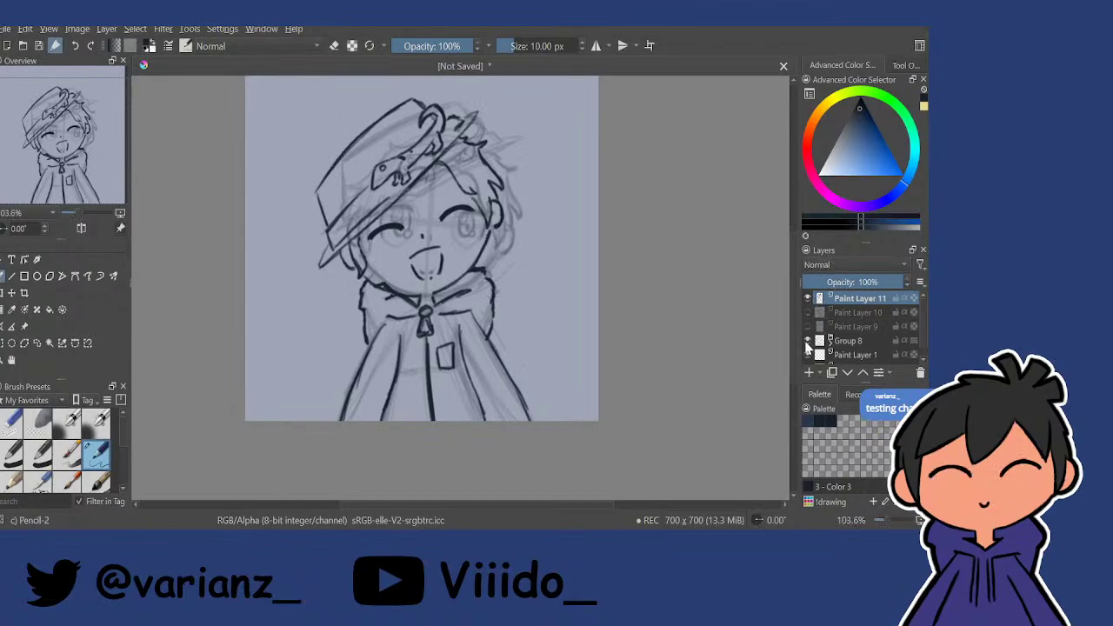
Compare the Paint Layer 11 and Paint Layer 9 line art with the Group 8 sketch hidden.
left_click(808, 338)
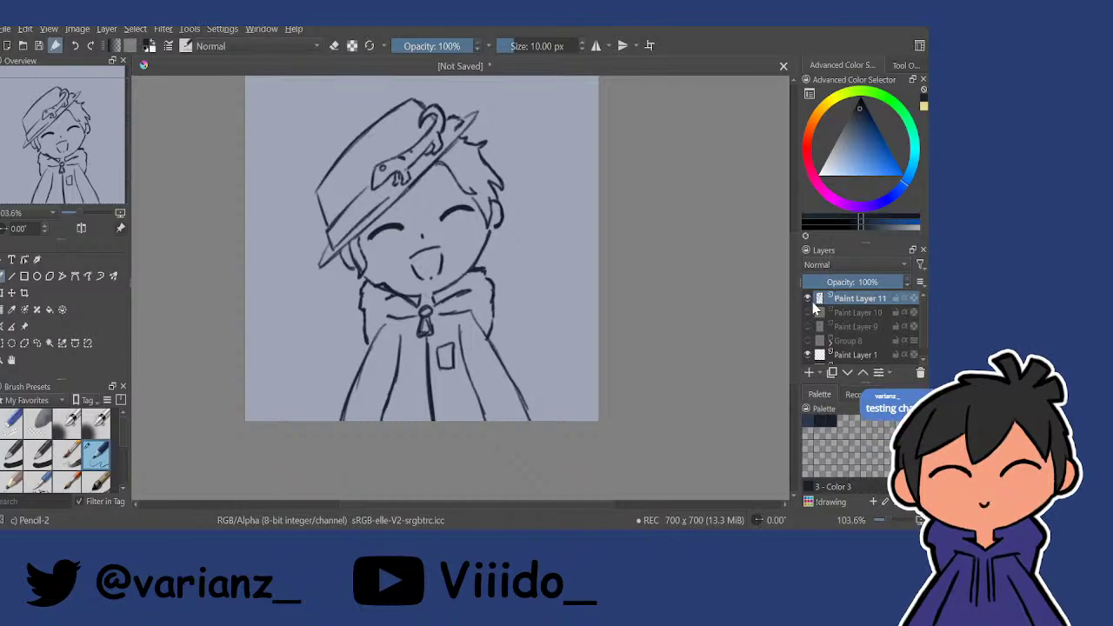
left_click(807, 297)
left_click(808, 327)
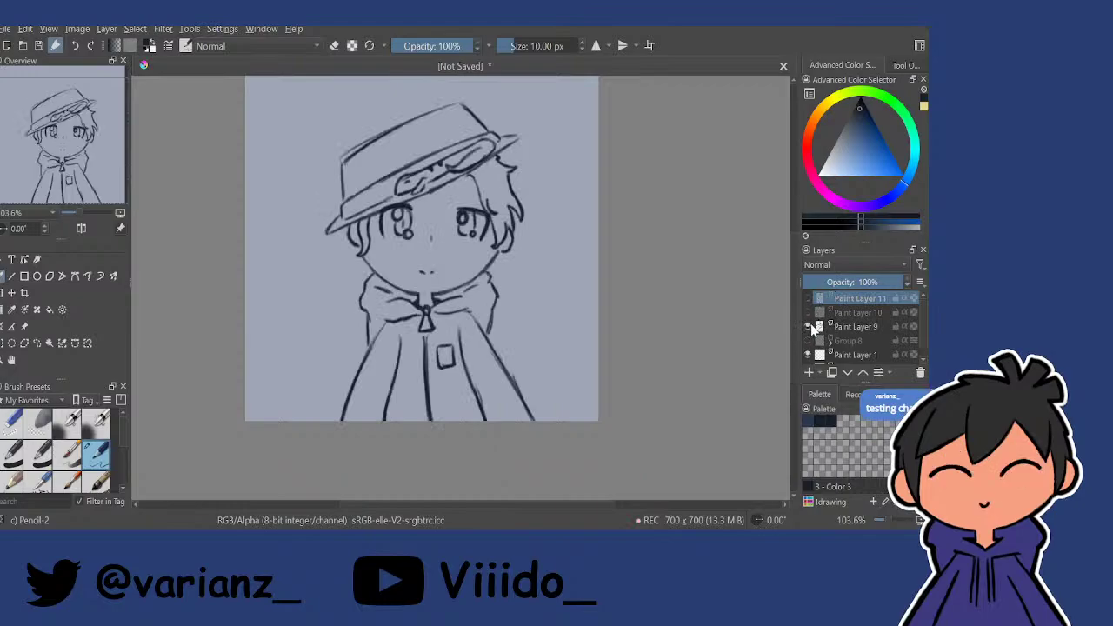
left_click(808, 326)
left_click(807, 297)
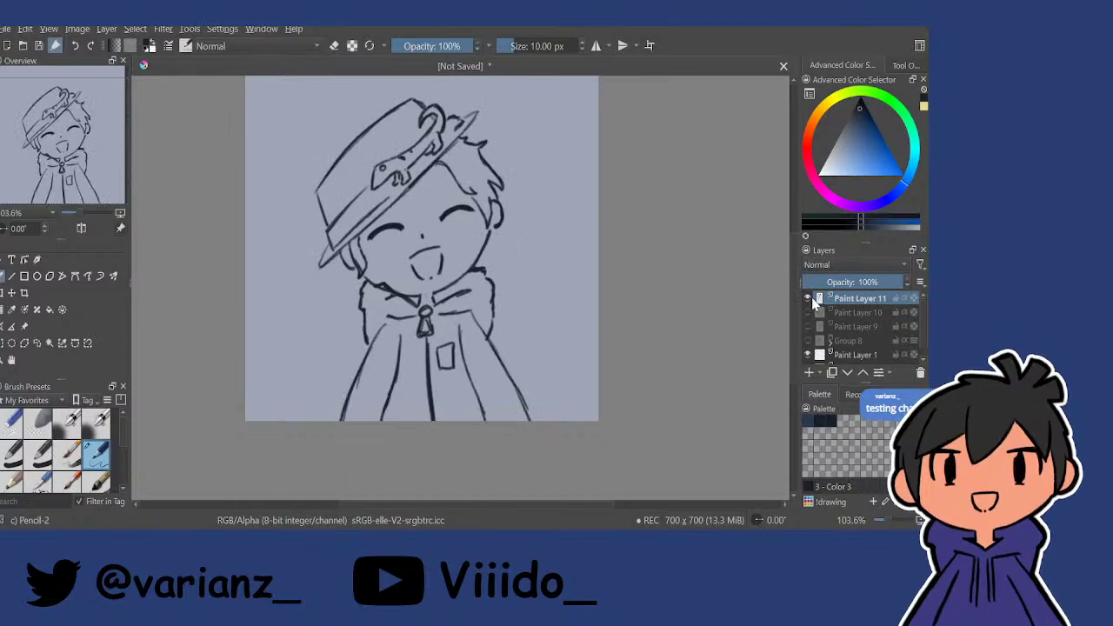
left_click(807, 298)
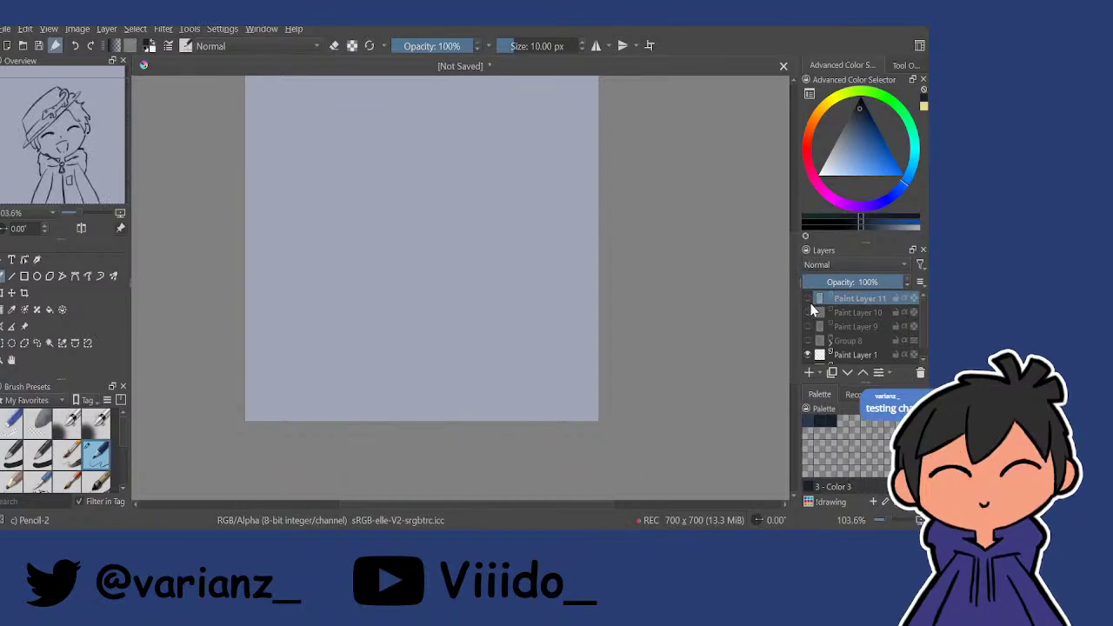
left_click(808, 326)
left_click(808, 298)
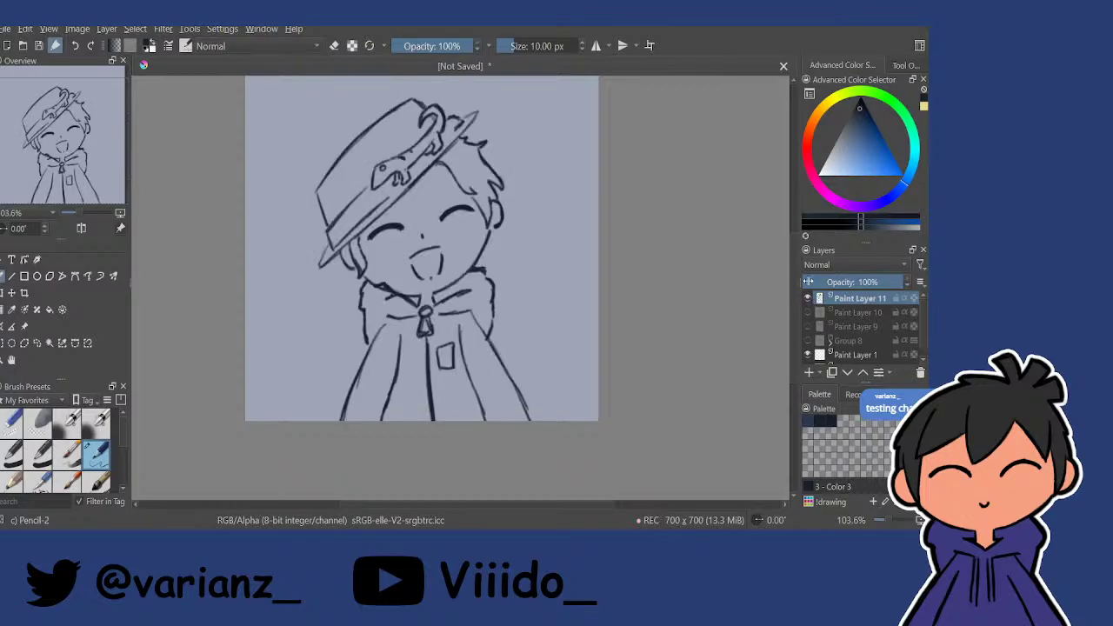
Show the Group 8 sketch again and hide the line art on Paint Layers 11 and 9.
left_click(811, 340)
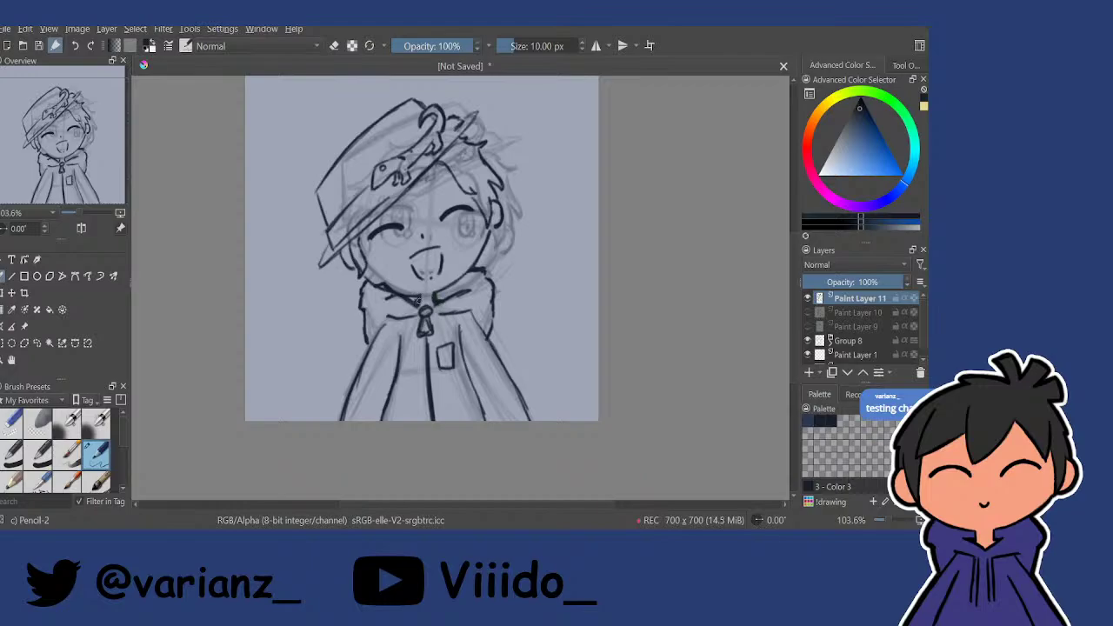
left_click(808, 299)
left_click(809, 327)
left_click(809, 327)
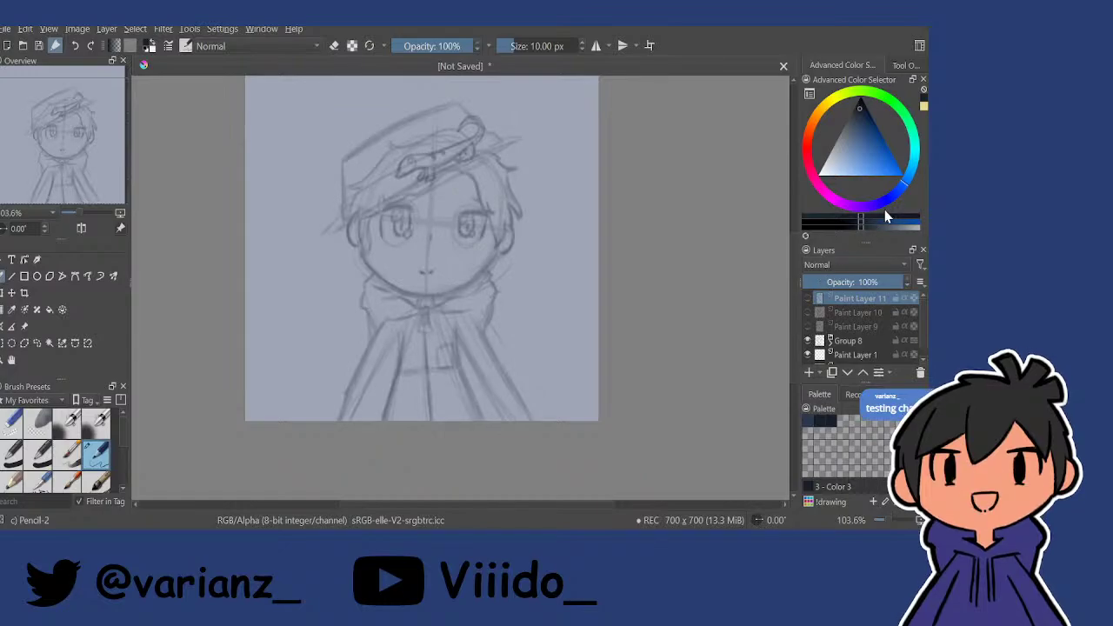
Choose the Ink-7 Brush Rough preset at 10 px and add a new paint layer above Paint Layer 11.
scroll(121, 432, "down", 1)
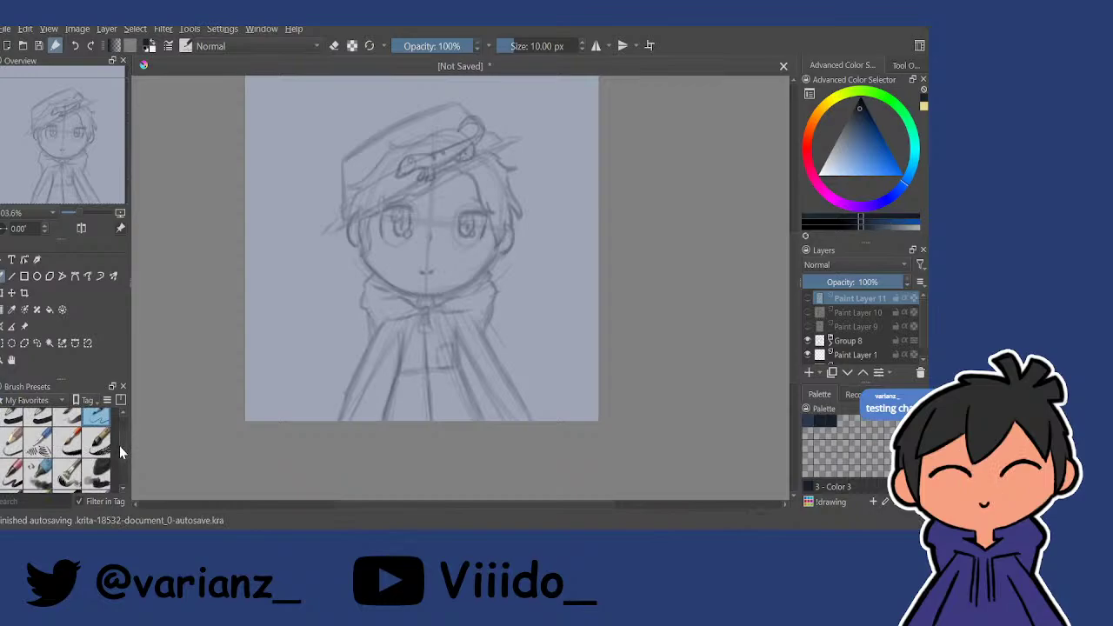
left_click(70, 443)
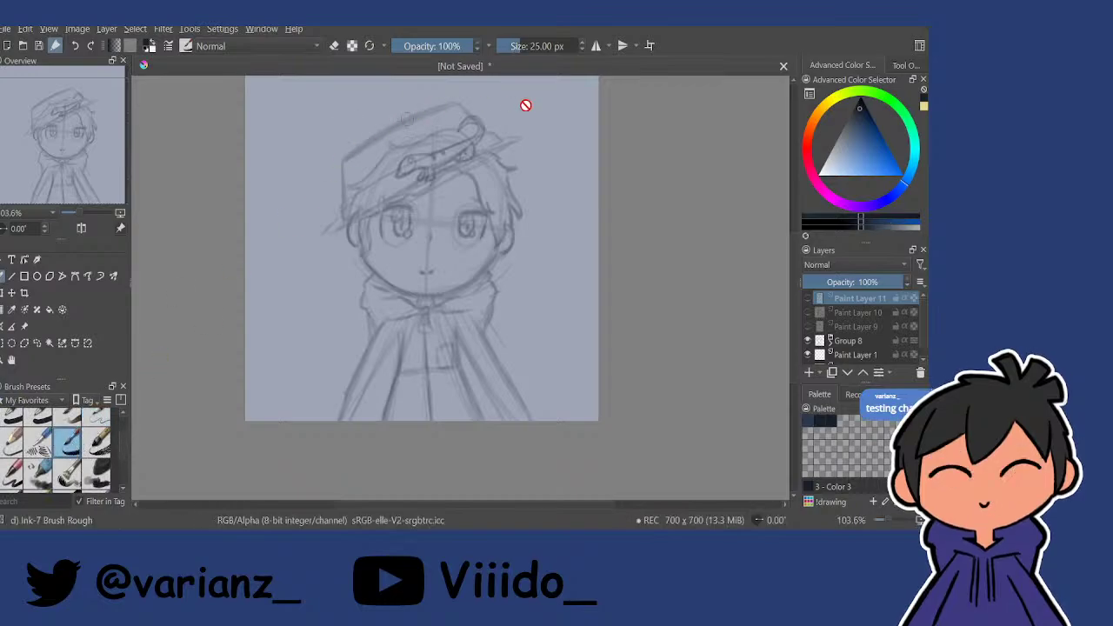
left_click(553, 43)
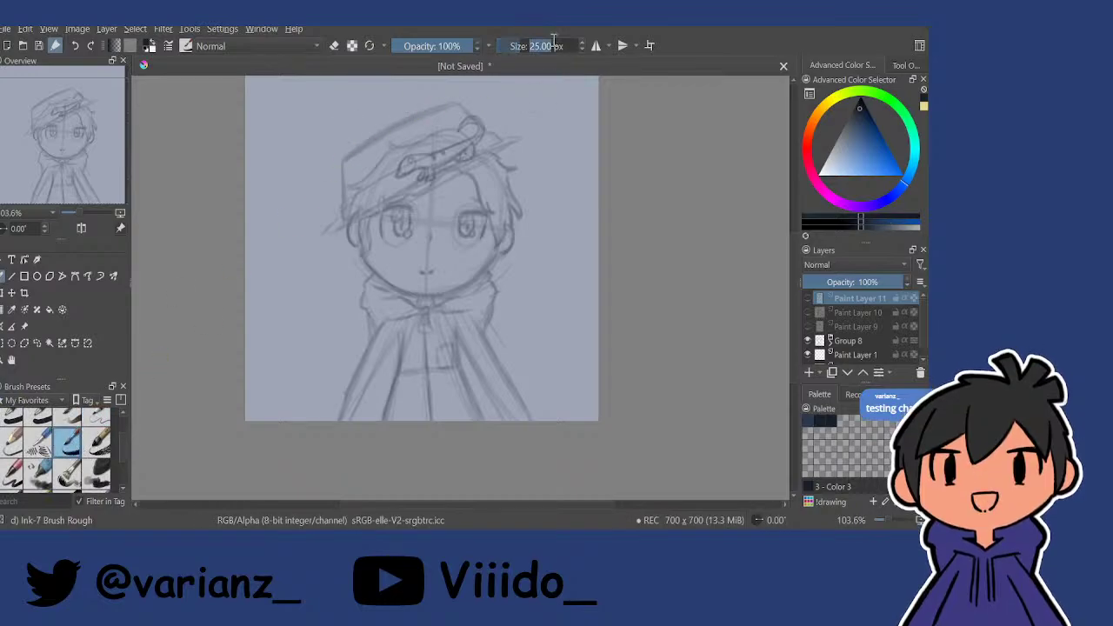
type("10")
key("Return")
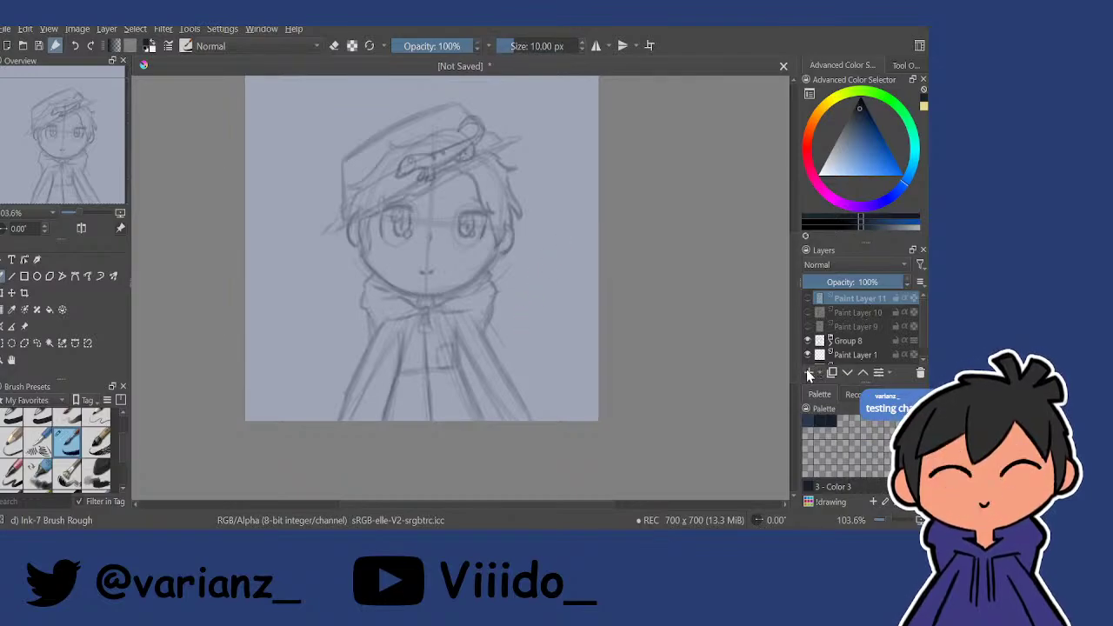
left_click(808, 372)
mouse_move(544, 240)
left_mouse_down()
mouse_move(523, 302)
mouse_move(534, 277)
left_mouse_up()
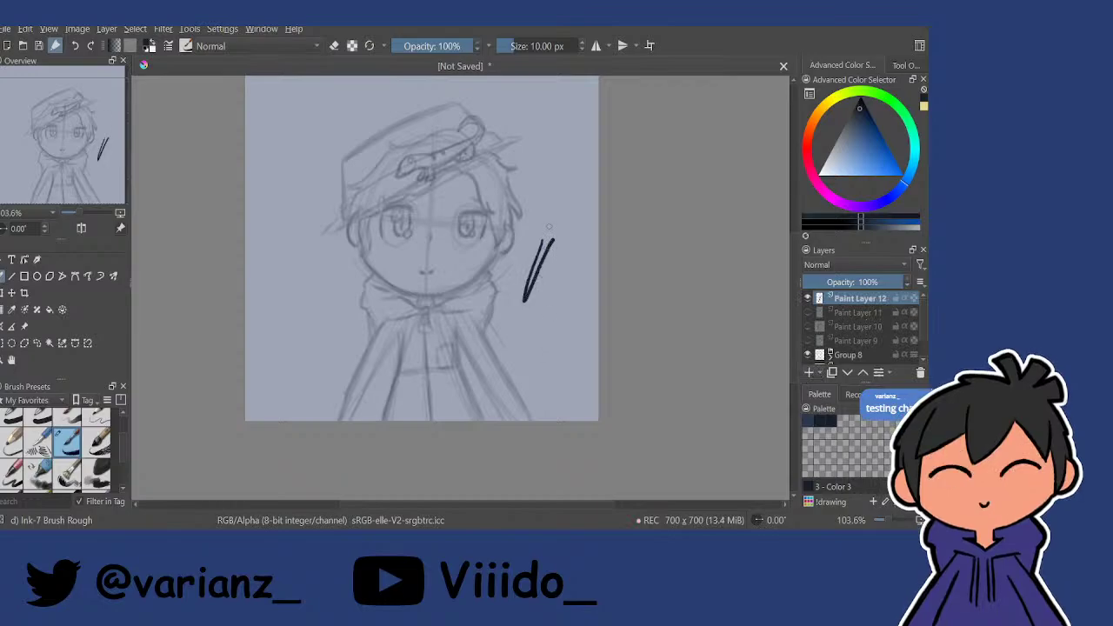
key("ctrl+z")
key("ctrl+z")
left_click_drag(484, 305, 512, 364)
left_click_drag(435, 273, 377, 348)
mouse_move(542, 209)
left_mouse_down()
mouse_move(592, 243)
mouse_move(442, 257)
left_mouse_up()
scroll(573, 197, "up", 3)
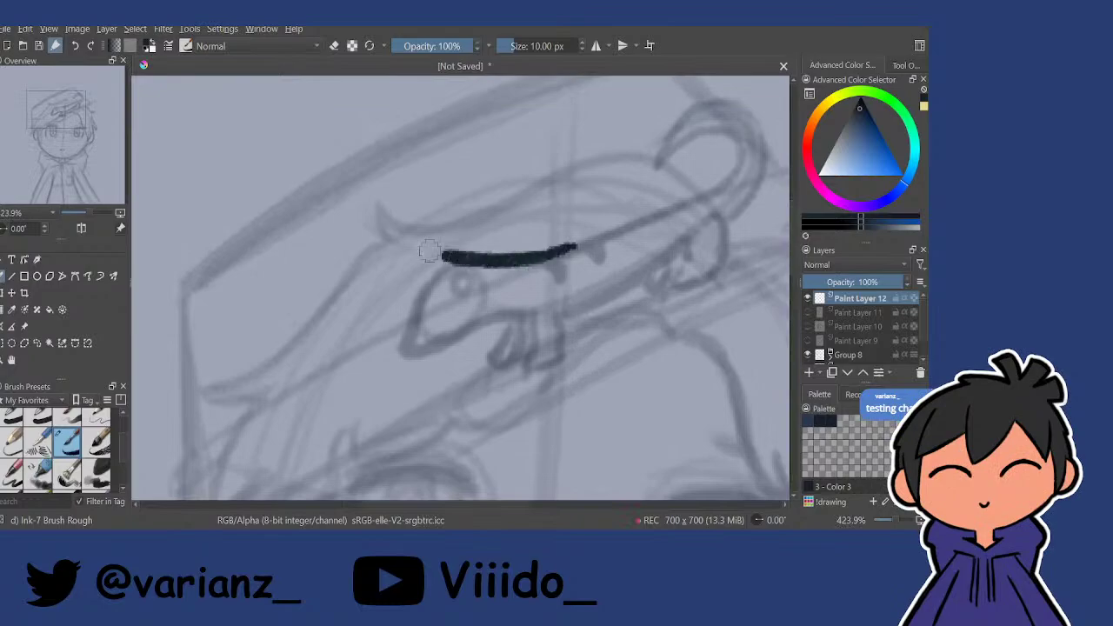
key("ctrl+z")
Group Paint Layers 11, 10 and 9 together beneath Paint Layer 12.
left_click_drag(723, 192, 670, 105)
left_click_drag(519, 252, 512, 297)
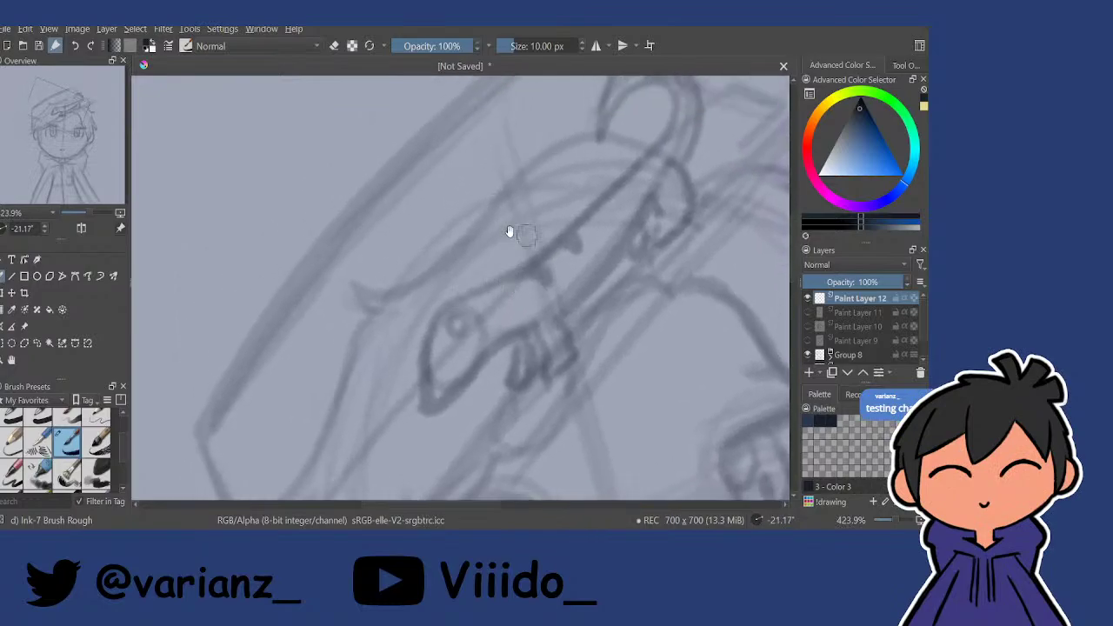
left_click_drag(510, 232, 484, 224)
left_click(810, 313)
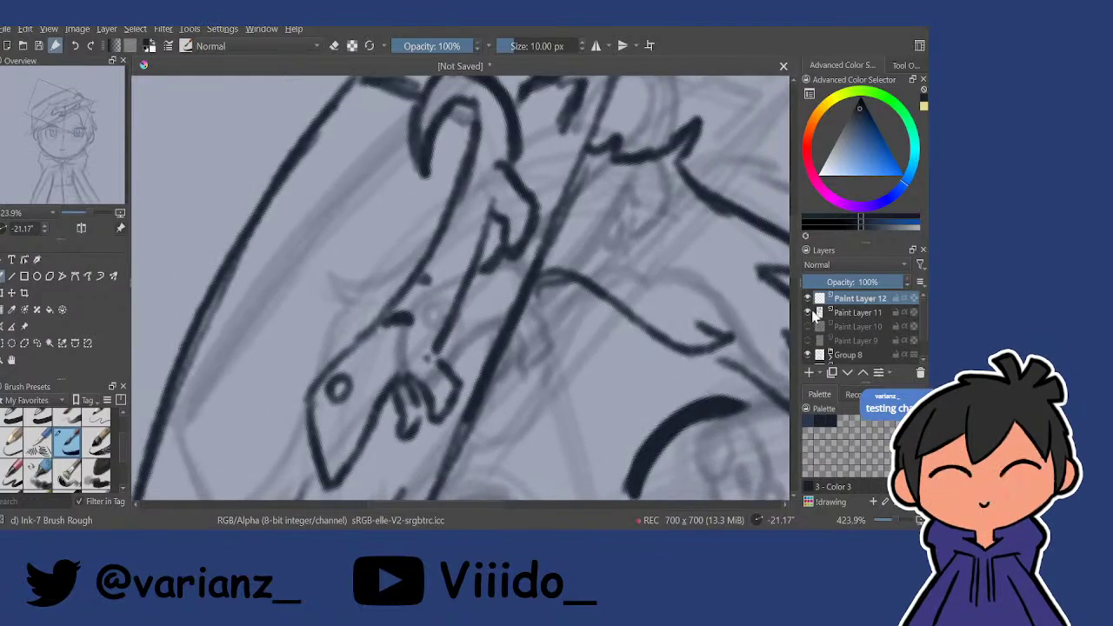
left_click(809, 313)
left_click(846, 312)
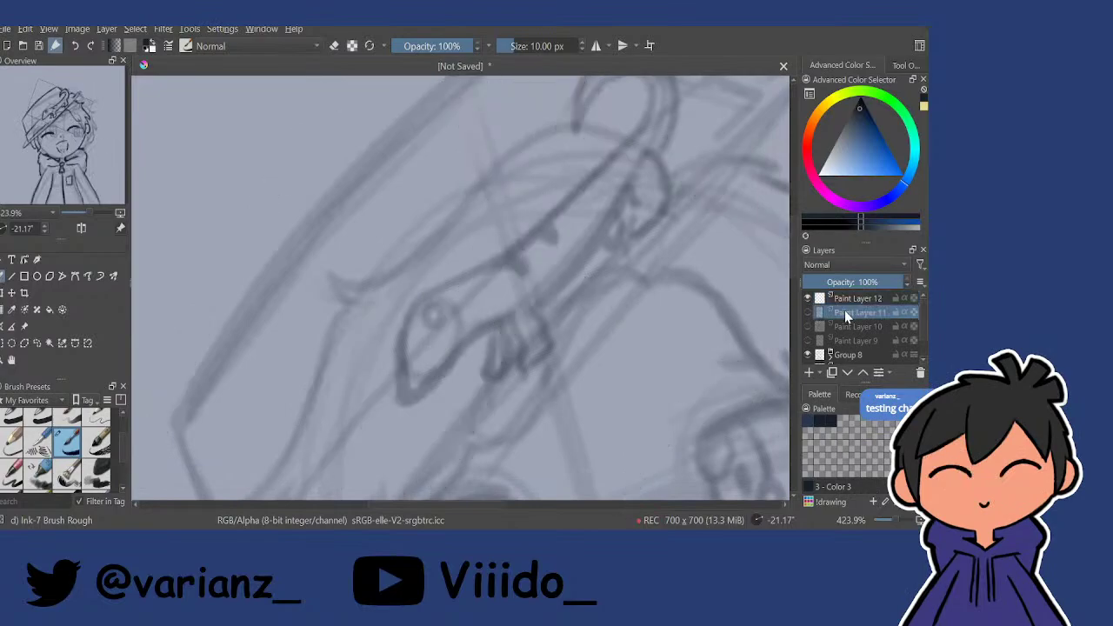
key("shift+Down")
key("shift+Down")
key("ctrl+g")
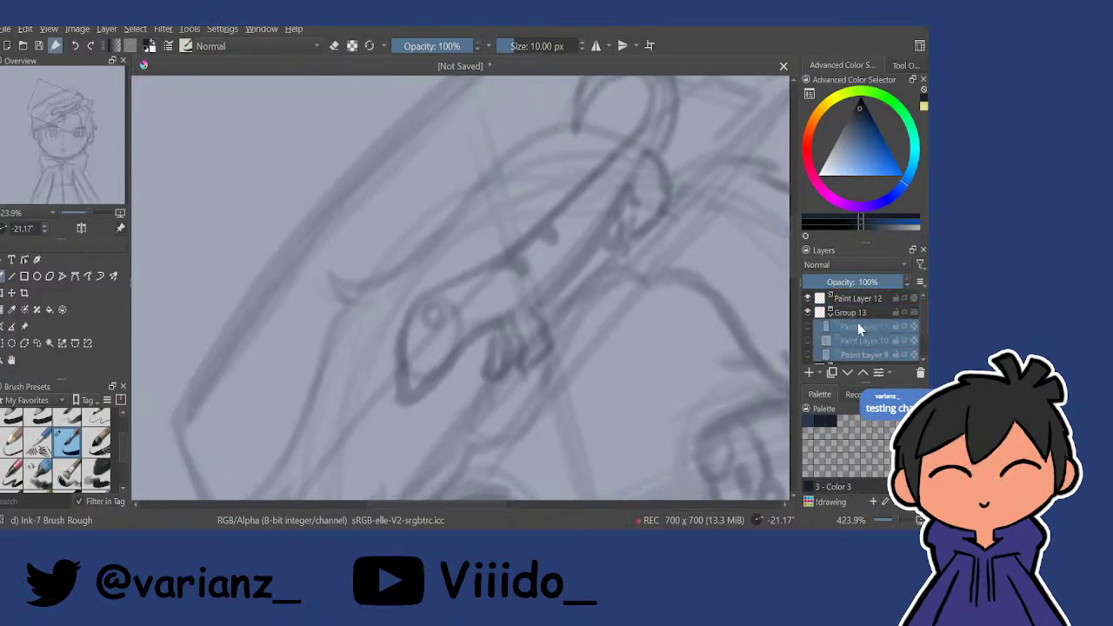
Set the new layer group's opacity to 62% and make Paint Layer 11 inside it visible.
left_click(831, 313)
left_click(841, 313)
left_click_drag(855, 281, 833, 281)
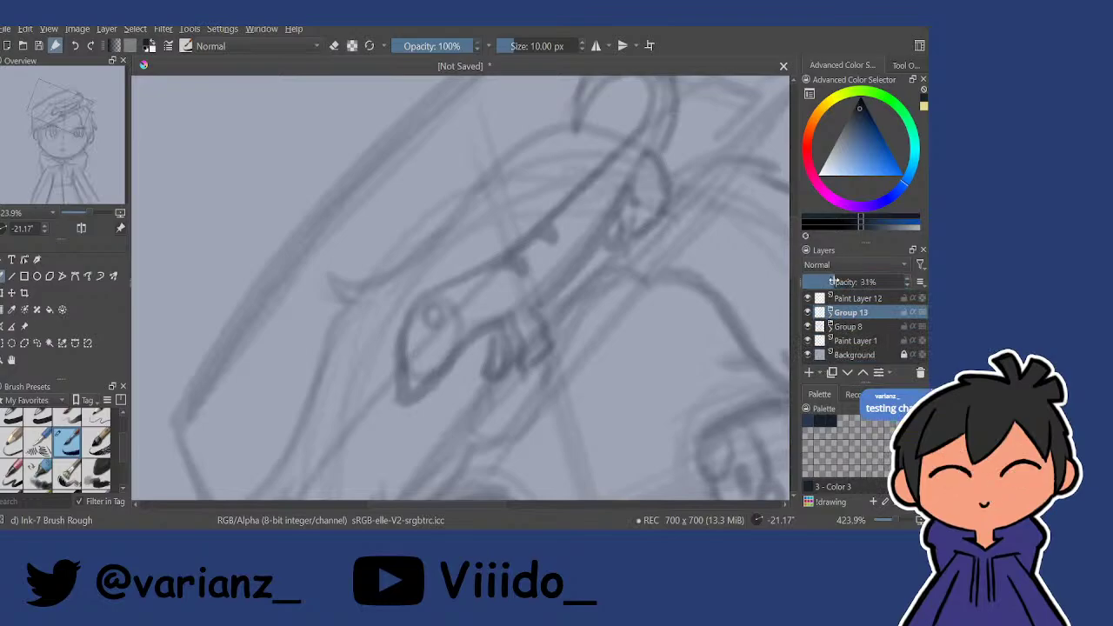
left_click(831, 313)
left_click(807, 327)
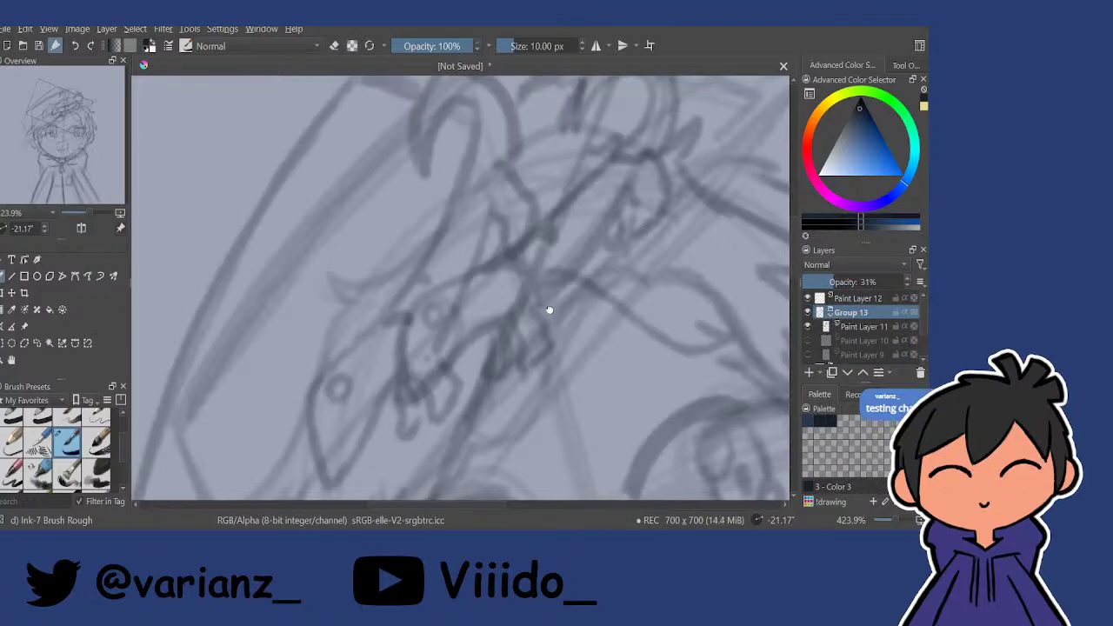
scroll(556, 300, "down", 3)
left_click(844, 282)
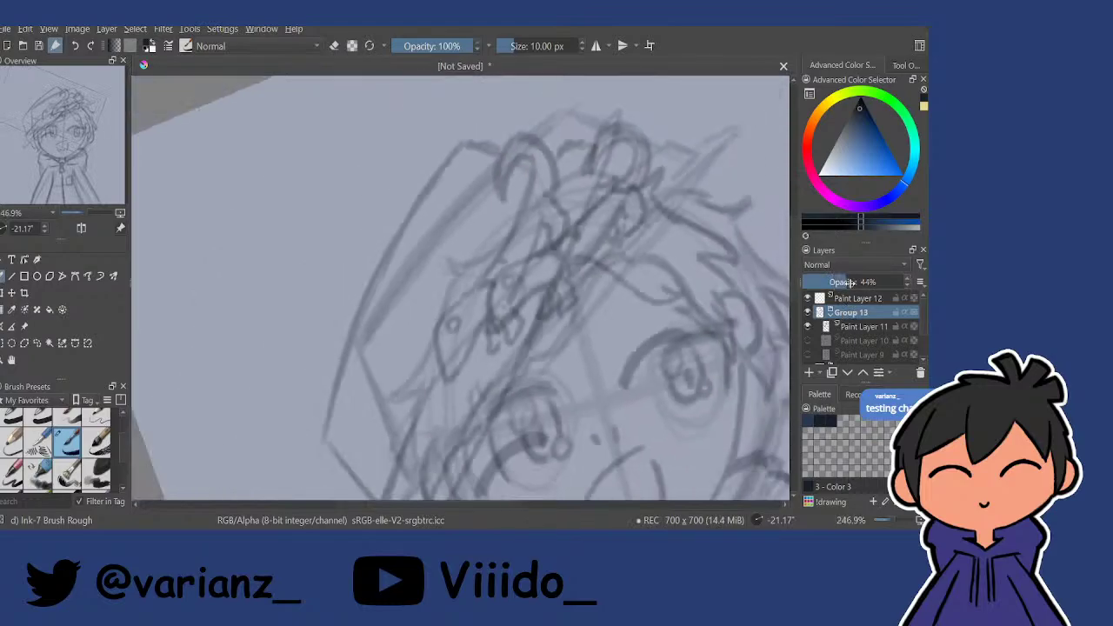
left_click_drag(848, 282, 877, 277)
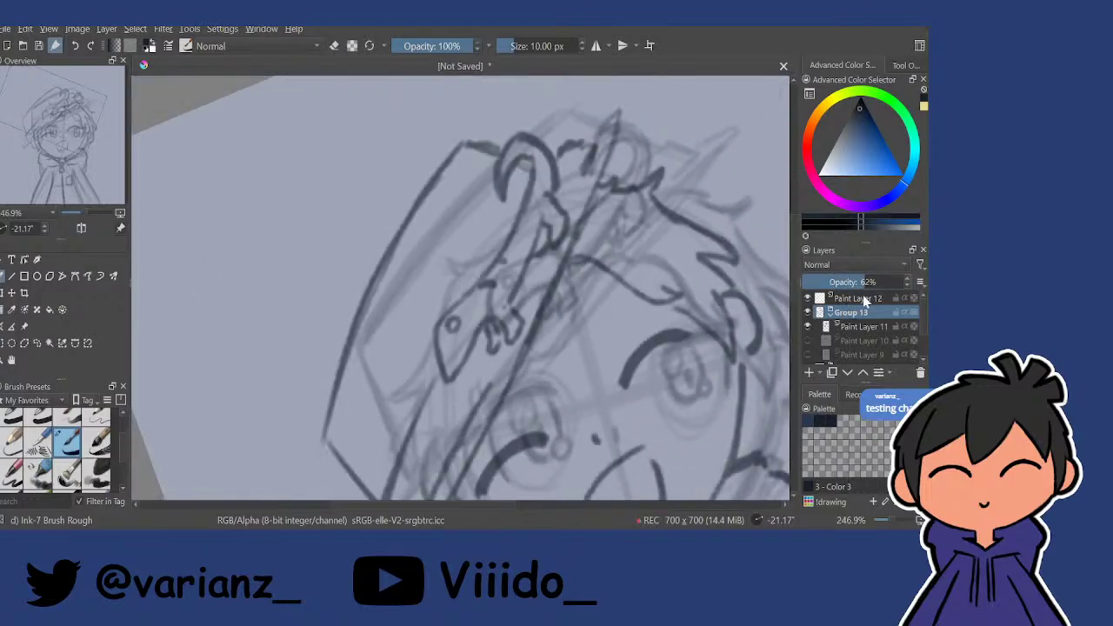
Make Paint Layer 12 active, hide Paint Layer 11 and show Paint Layer 9 as the tracing reference.
scroll(721, 310, "down", 1)
left_click(856, 299)
mouse_move(627, 232)
left_mouse_down()
mouse_move(608, 194)
mouse_move(571, 311)
left_mouse_up()
mouse_move(599, 300)
left_mouse_down()
mouse_move(611, 207)
mouse_move(595, 211)
left_mouse_up()
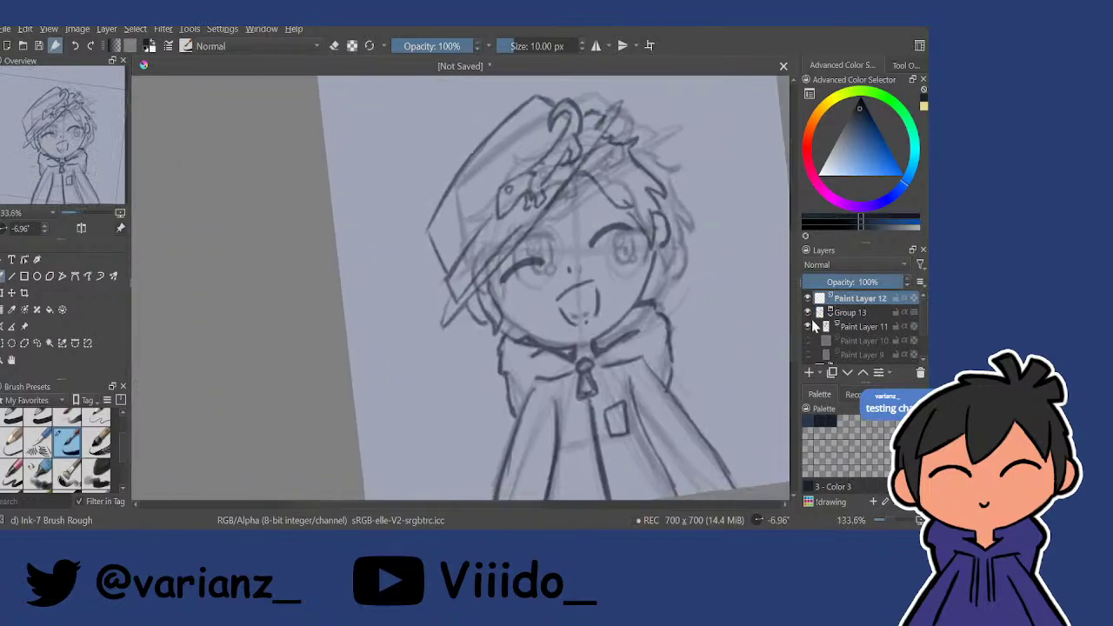
left_click(808, 326)
left_click(808, 326)
left_click(807, 326)
left_click(808, 355)
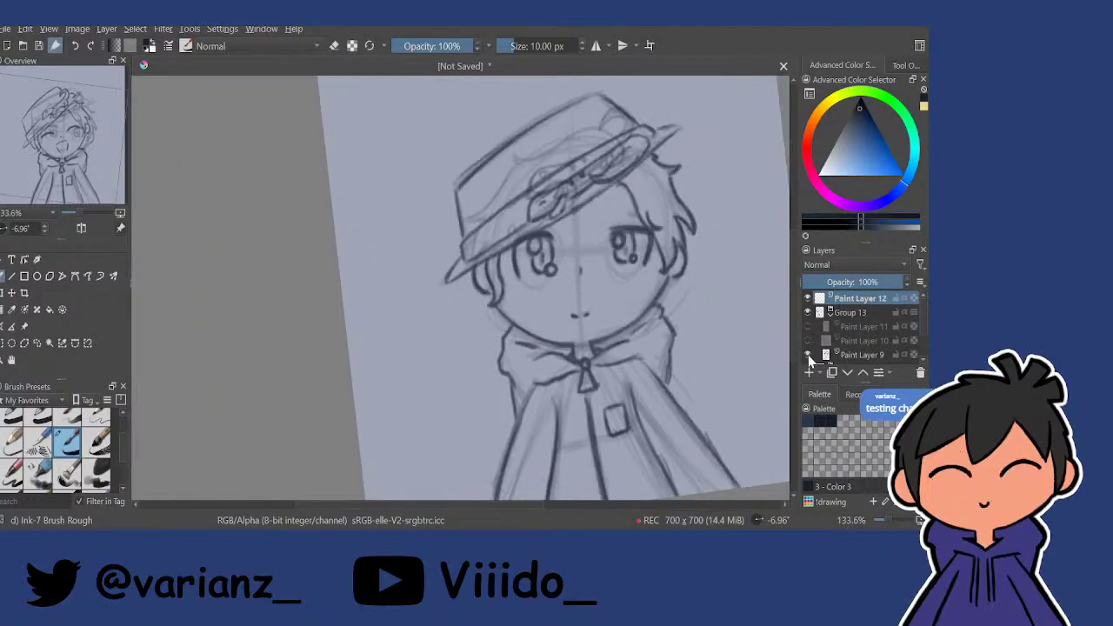
Ink the outline of the left half of the ornament on the hat band, including its notched lower edge.
mouse_move(518, 178)
left_mouse_down()
mouse_move(505, 262)
mouse_move(603, 244)
mouse_move(606, 261)
left_mouse_up()
mouse_move(523, 346)
left_mouse_down()
mouse_move(540, 318)
mouse_move(484, 337)
left_mouse_up()
key("ctrl+z")
mouse_move(581, 290)
left_mouse_down()
mouse_move(478, 340)
mouse_move(463, 382)
left_mouse_up()
left_click_drag(479, 343, 464, 408)
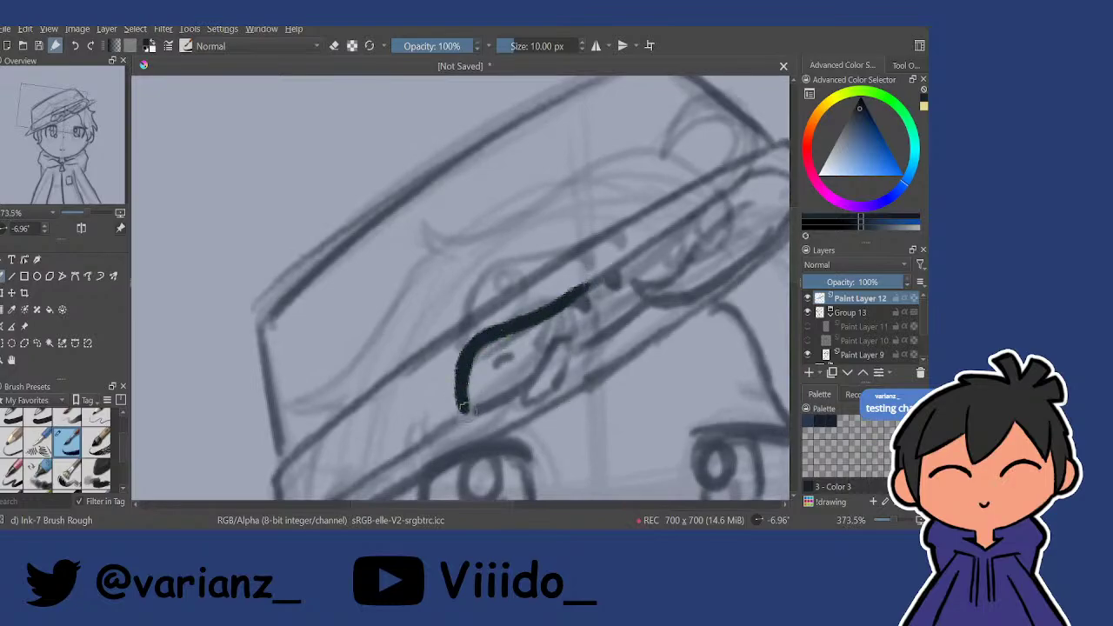
mouse_move(507, 372)
left_mouse_down()
mouse_move(490, 341)
mouse_move(496, 396)
left_mouse_up()
left_click_drag(641, 273, 420, 269)
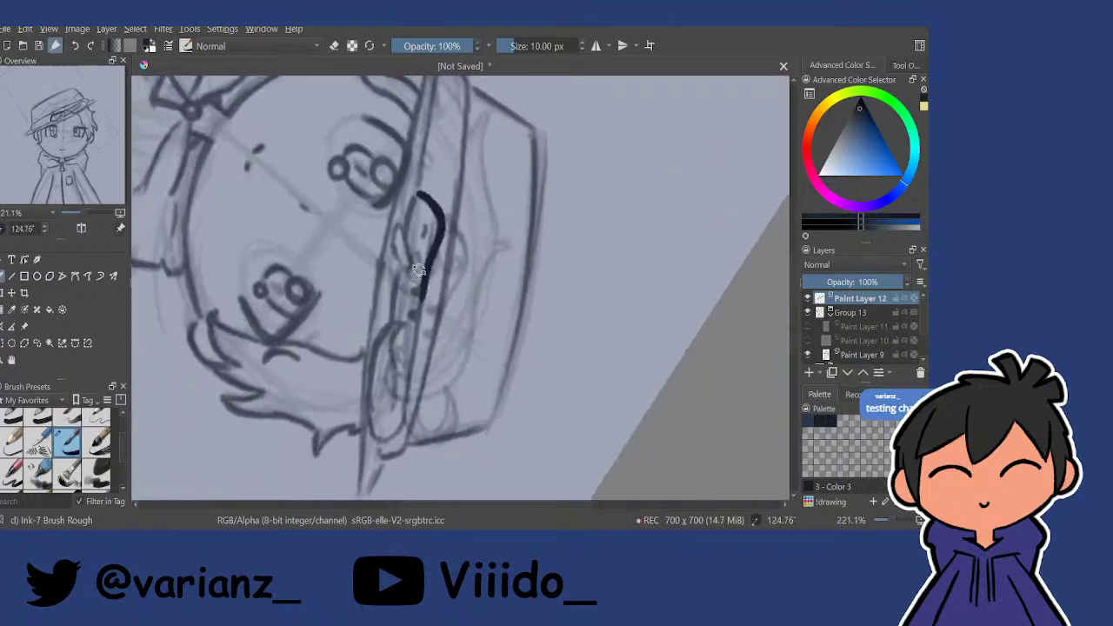
left_click_drag(471, 228, 336, 295)
mouse_move(467, 348)
left_mouse_down()
mouse_move(515, 334)
mouse_move(564, 284)
mouse_move(461, 365)
mouse_move(568, 317)
mouse_move(680, 295)
left_mouse_up()
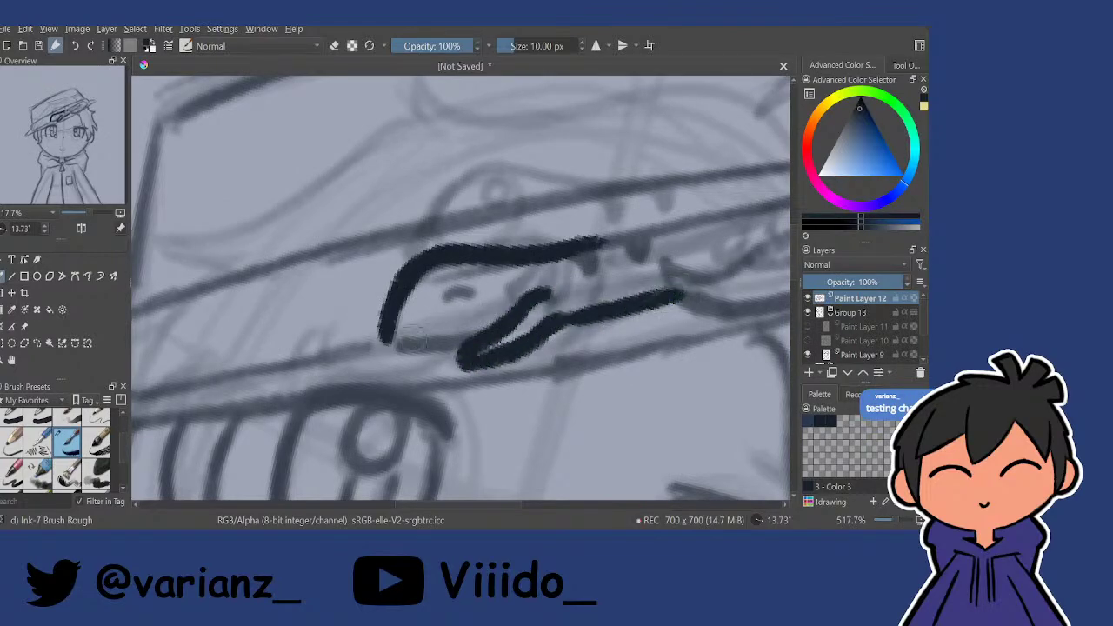
mouse_move(390, 332)
left_mouse_down()
mouse_move(443, 345)
mouse_move(474, 337)
left_mouse_up()
left_click_drag(685, 290, 617, 311)
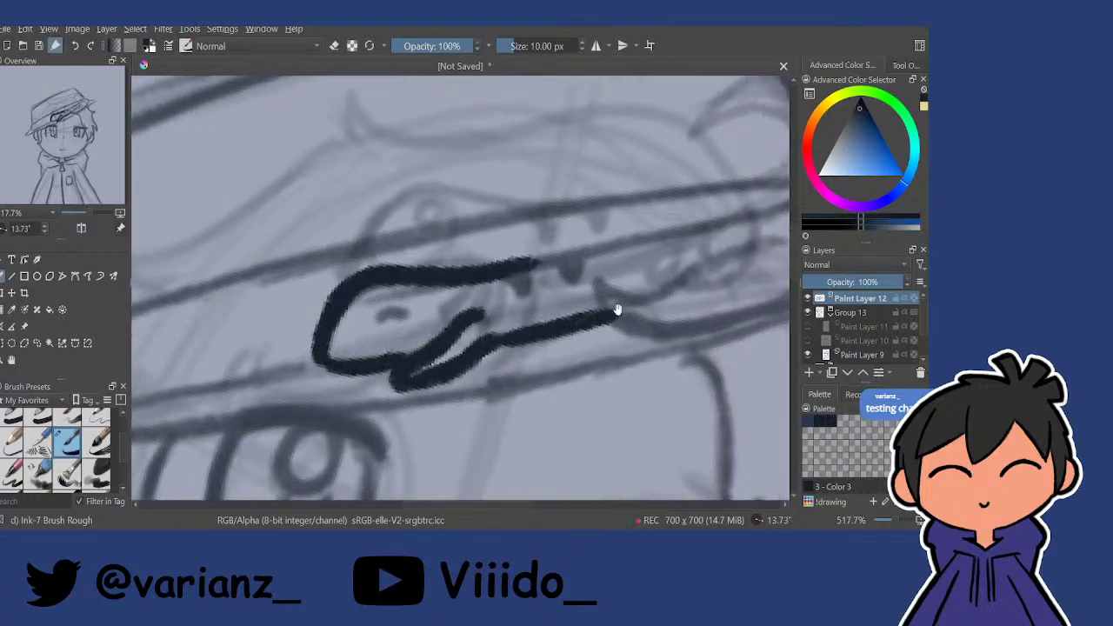
Ink the wavy inner line and small crossing stroke in the right half of the hat ornament.
left_click_drag(703, 287, 548, 433)
mouse_move(530, 392)
left_mouse_down()
mouse_move(485, 262)
mouse_move(510, 330)
mouse_move(591, 386)
mouse_move(619, 433)
left_mouse_up()
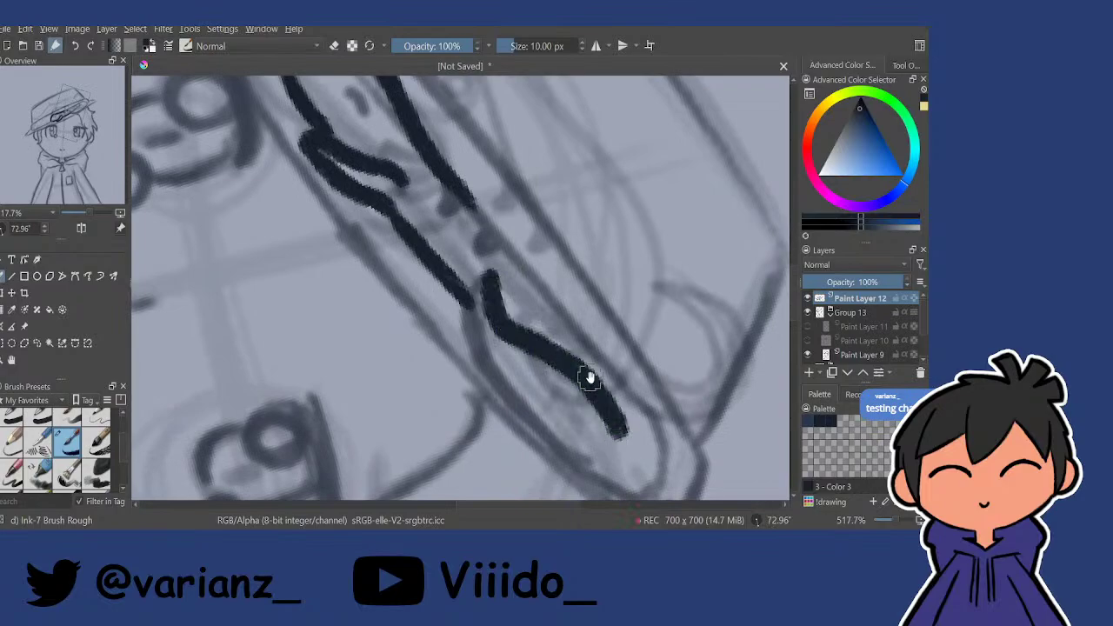
left_click_drag(626, 295, 442, 179)
mouse_move(619, 176)
left_mouse_down()
mouse_move(622, 164)
mouse_move(543, 146)
left_mouse_up()
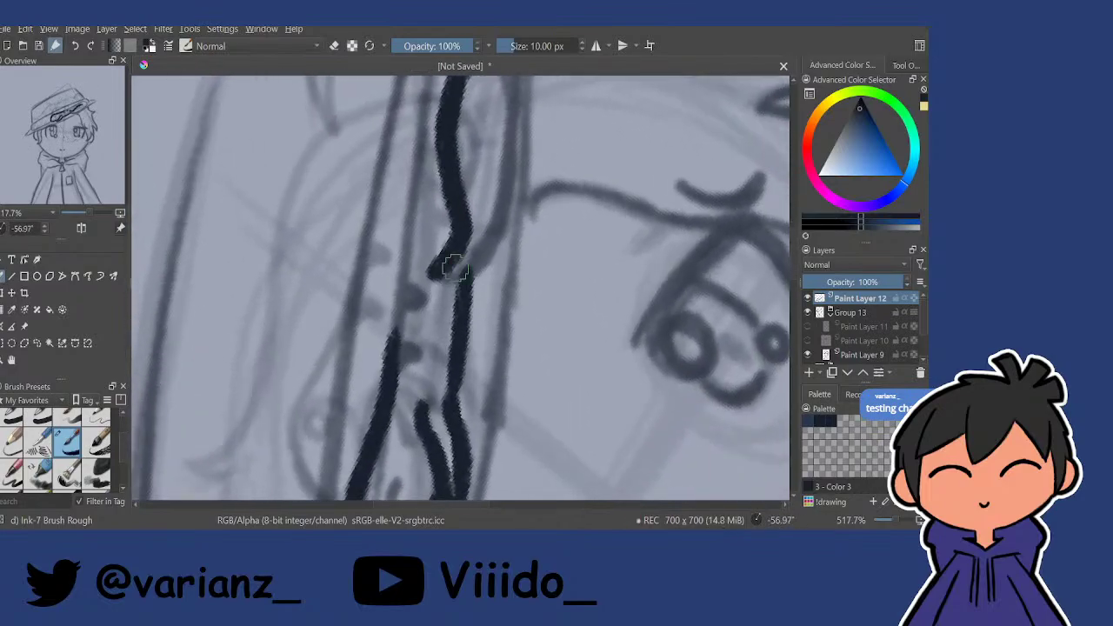
left_click_drag(441, 271, 500, 228)
left_click_drag(533, 165, 536, 285)
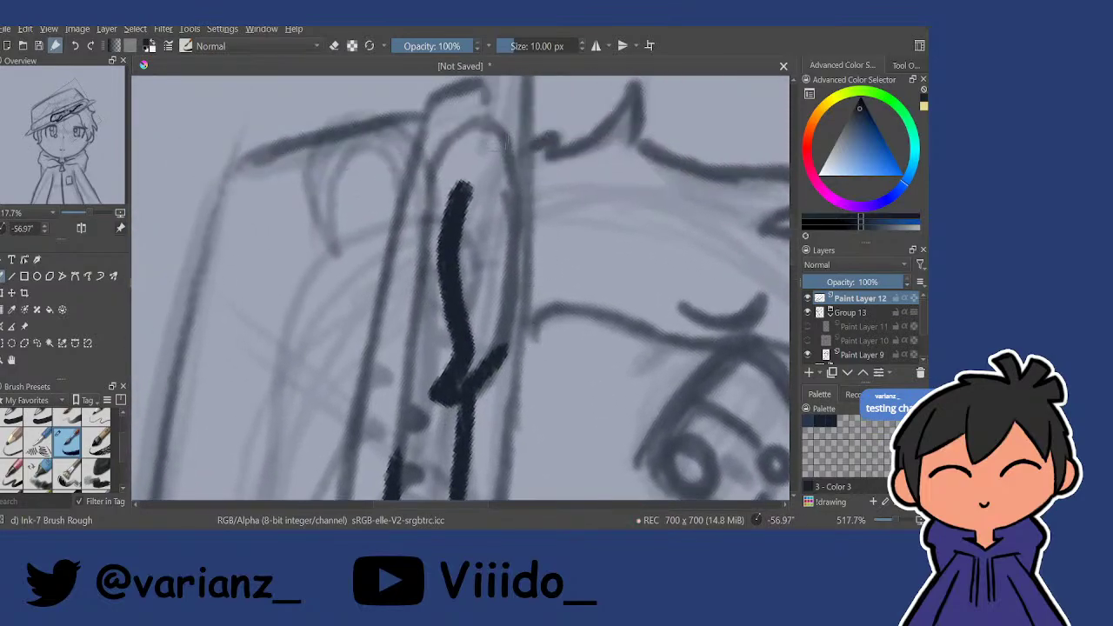
Ink the upper edge and rounded right end of the hat ornament to close its outline.
mouse_move(444, 151)
left_mouse_down()
mouse_move(470, 104)
mouse_move(433, 363)
mouse_move(433, 284)
mouse_move(413, 390)
left_mouse_up()
scroll(487, 87, "down", 2)
key("ctrl+z")
left_click_drag(431, 300, 414, 423)
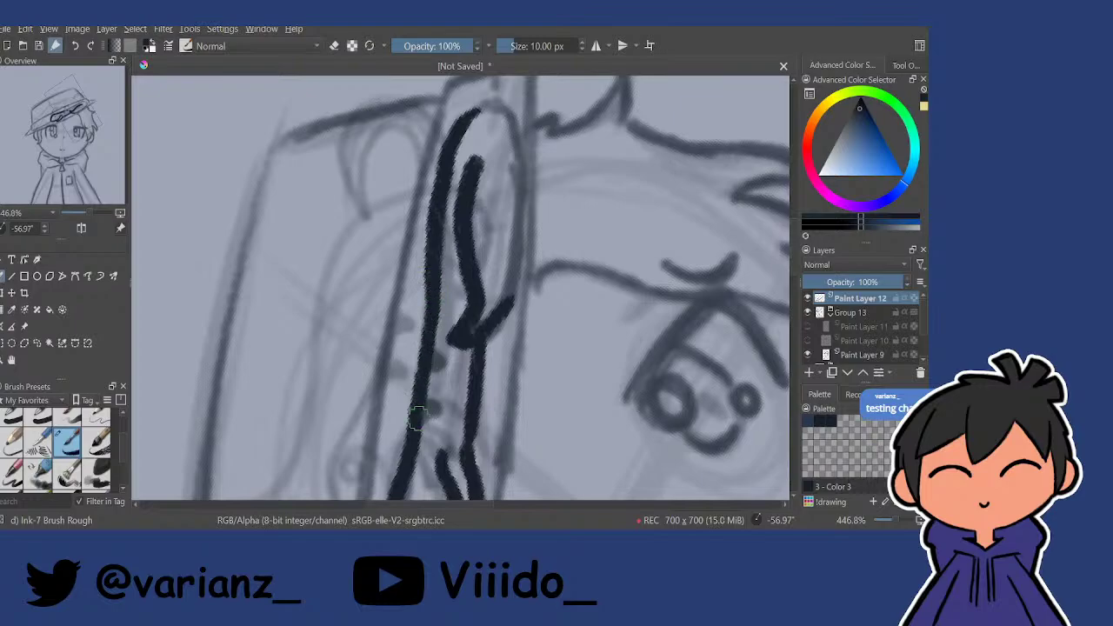
left_click_drag(480, 280, 478, 305)
mouse_move(463, 145)
left_mouse_down()
mouse_move(509, 142)
mouse_move(500, 136)
mouse_move(522, 210)
mouse_move(515, 300)
mouse_move(490, 350)
mouse_move(507, 248)
left_mouse_up()
left_click_drag(507, 248, 511, 307)
left_click_drag(614, 233, 566, 411)
left_click_drag(532, 313, 552, 300)
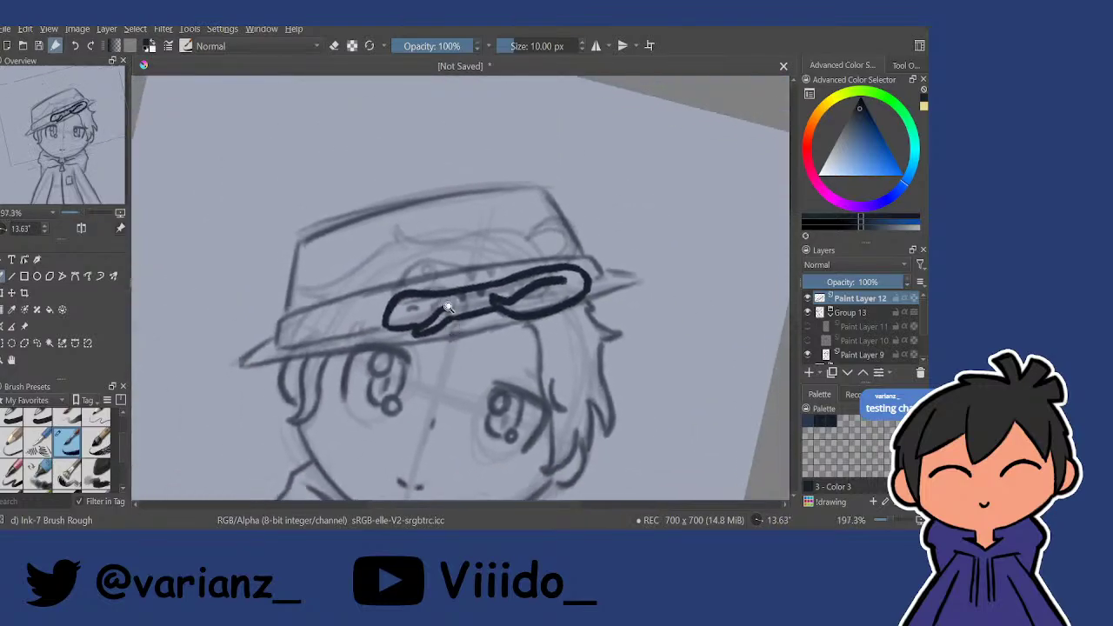
Ink the long upper edge of the hat band above the ornament, redrawing uneven strokes.
left_click_drag(410, 277, 434, 227)
left_click_drag(628, 220, 564, 180)
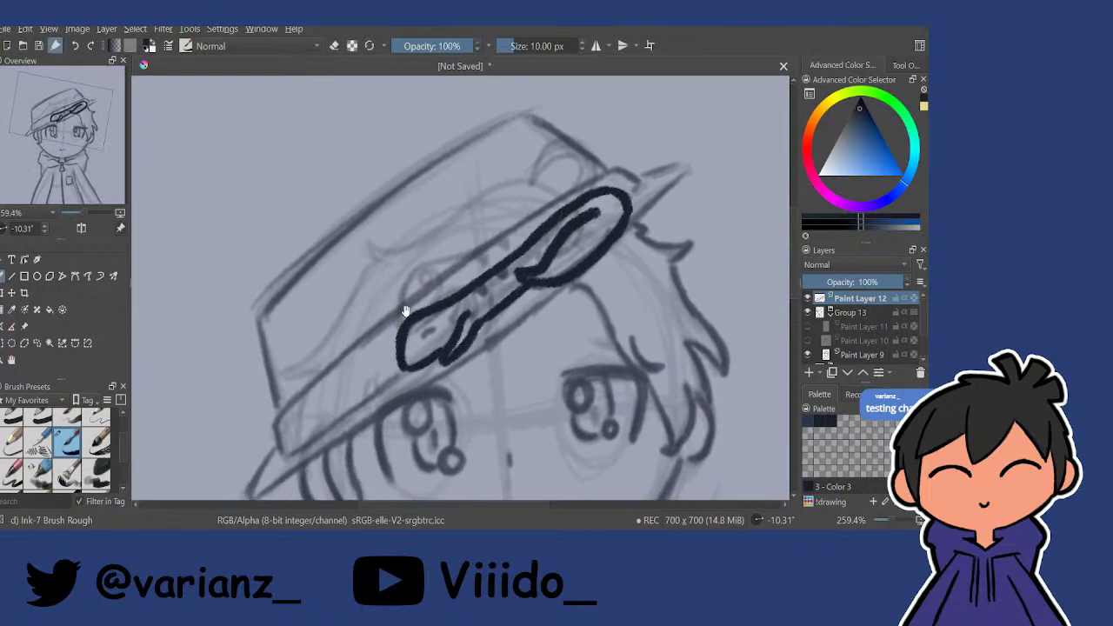
left_click_drag(384, 354, 389, 333)
mouse_move(261, 416)
left_mouse_down()
mouse_move(360, 324)
mouse_move(557, 185)
left_mouse_up()
key("ctrl+z")
left_click_drag(263, 414, 541, 178)
key("ctrl+z")
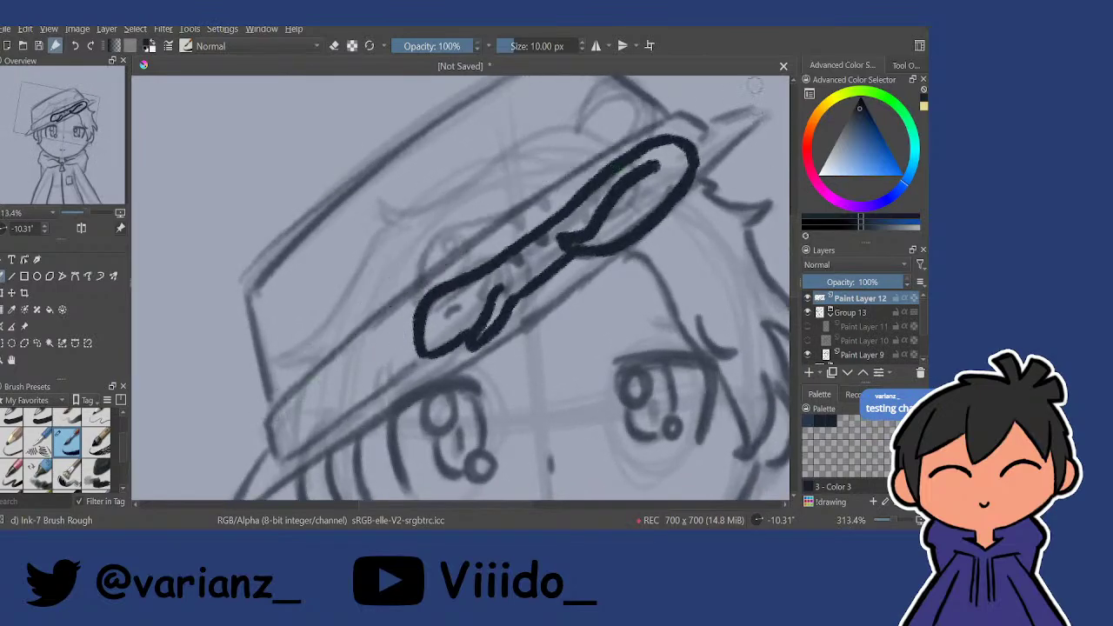
left_click_drag(266, 425, 661, 122)
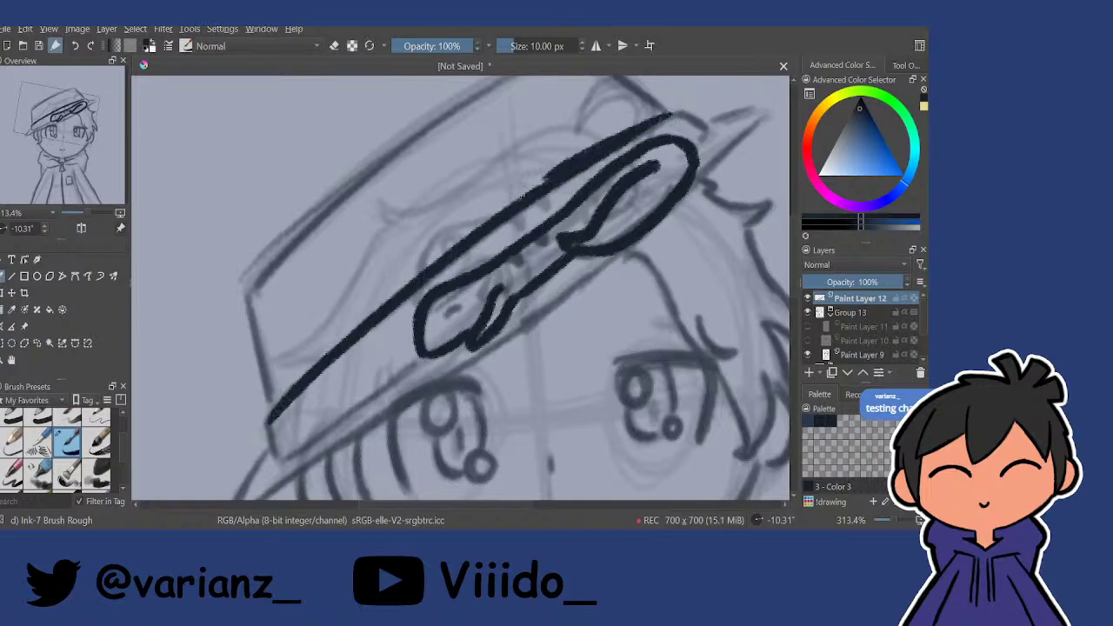
left_click_drag(680, 111, 518, 194)
key("ctrl+z")
left_click_drag(681, 111, 505, 210)
Ink the short ends of the hat band and its lower edge from the left corner to the ornament.
left_click_drag(381, 321, 417, 283)
mouse_move(315, 377)
left_mouse_down()
mouse_move(322, 358)
mouse_move(317, 399)
left_mouse_up()
left_click_drag(437, 317, 374, 391)
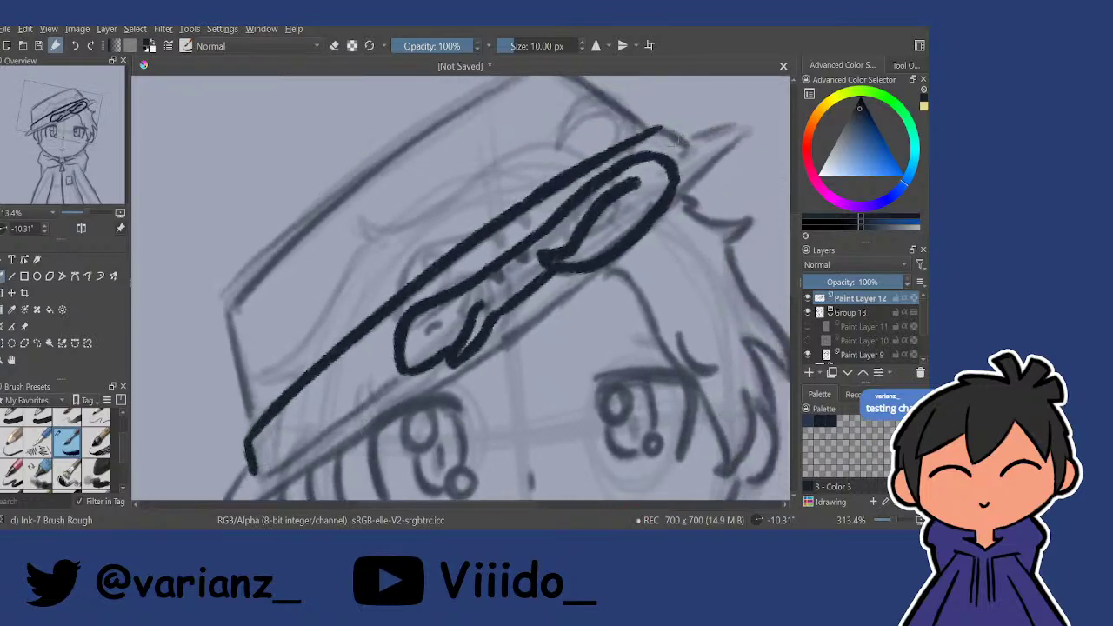
left_click_drag(663, 127, 687, 155)
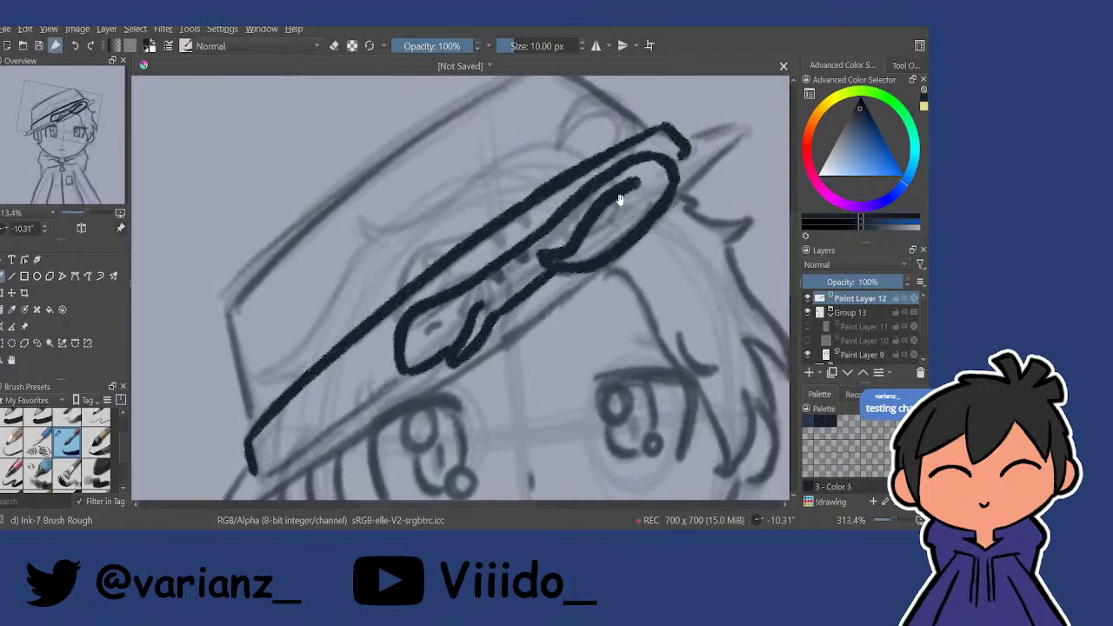
left_click_drag(254, 473, 399, 389)
key("ctrl+z")
left_click_drag(256, 471, 400, 381)
left_click_drag(436, 344, 393, 346)
left_click_drag(453, 301, 449, 236, "ctrl")
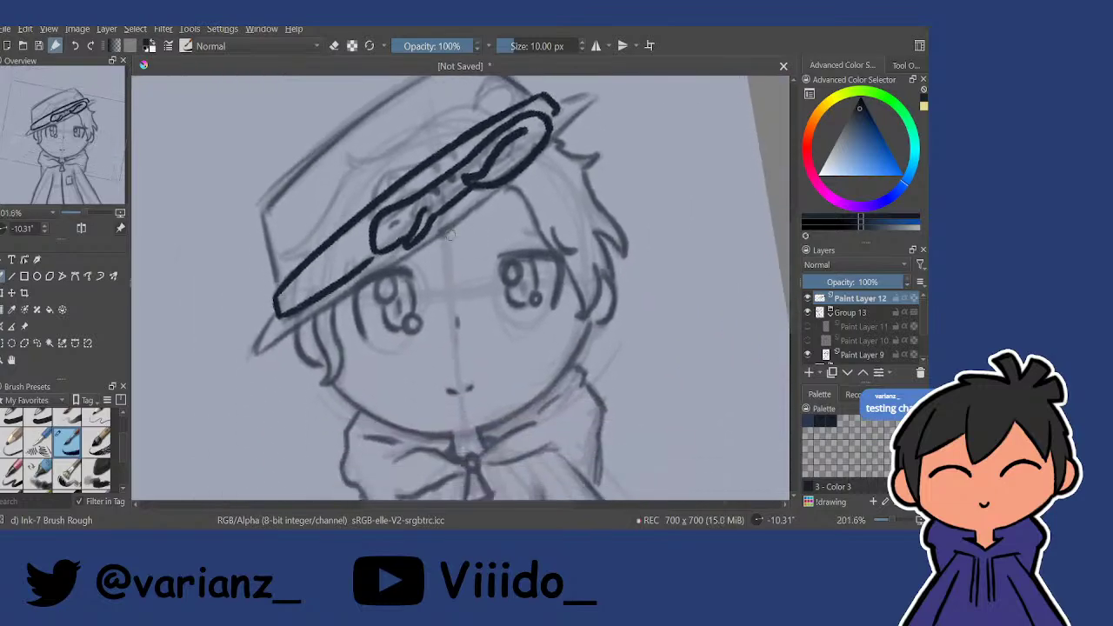
Ink the left side of the hat crown down to the band.
left_click_drag(264, 214, 283, 285)
key("ctrl+z")
left_click_drag(263, 215, 278, 287)
left_click_drag(449, 201, 405, 311)
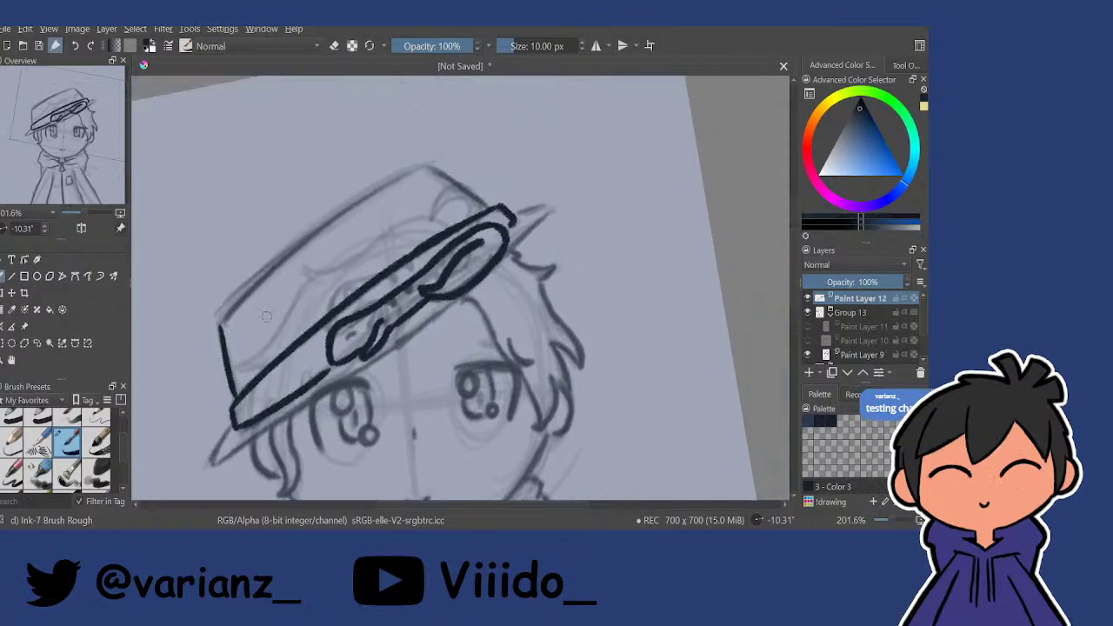
Ink the curved top edge of the hat crown and its right side down to the band.
left_click_drag(220, 324, 419, 161)
left_click_drag(219, 322, 426, 157)
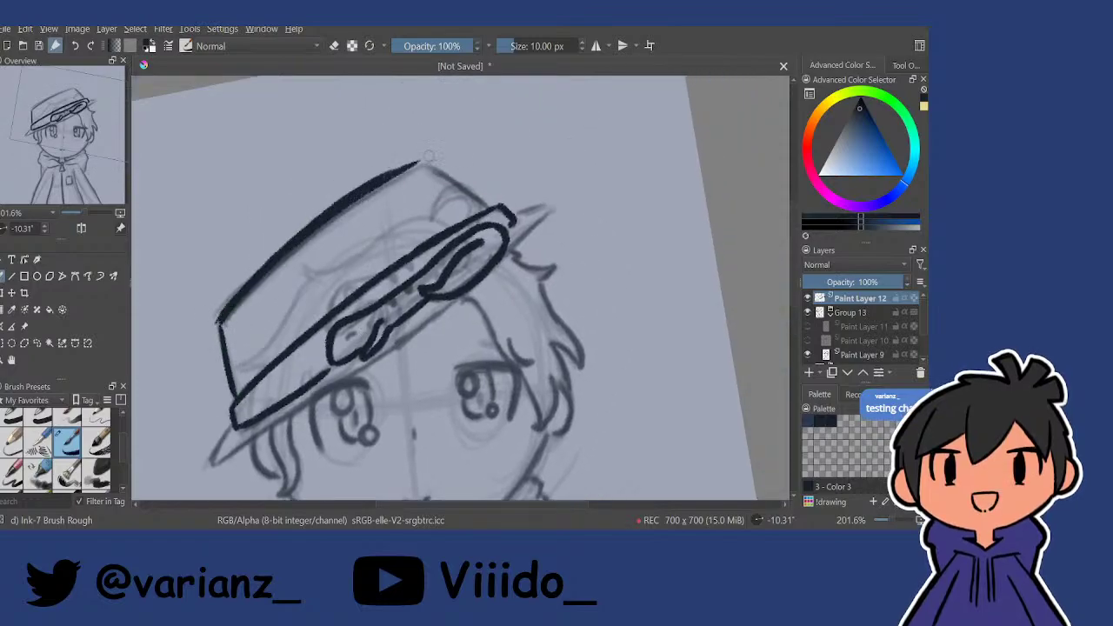
key("ctrl+z")
key("ctrl+z")
mouse_move(218, 323)
left_mouse_down()
mouse_move(419, 165)
mouse_move(432, 181)
left_mouse_up()
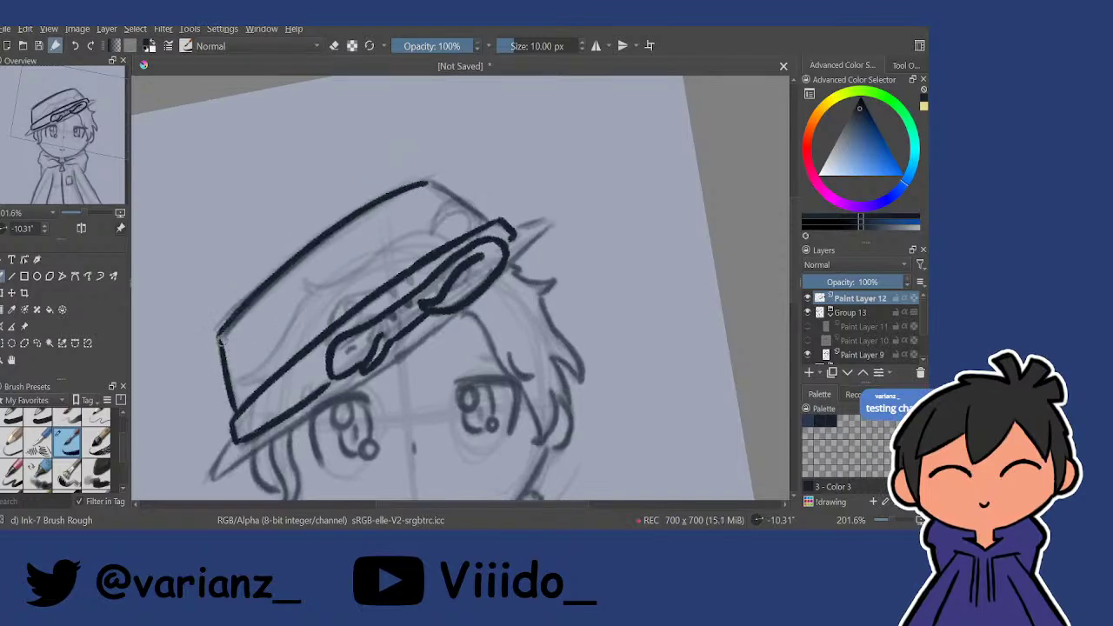
left_click_drag(217, 333, 230, 399)
mouse_move(427, 182)
left_mouse_down()
mouse_move(489, 223)
mouse_move(427, 184)
mouse_move(464, 249)
mouse_move(532, 228)
left_mouse_up()
Ink the pointed left tip of the hat brim and the brim's lower edge up to the ornament.
mouse_move(340, 313)
left_mouse_down()
mouse_move(553, 219)
mouse_move(487, 236)
mouse_move(538, 228)
left_mouse_up()
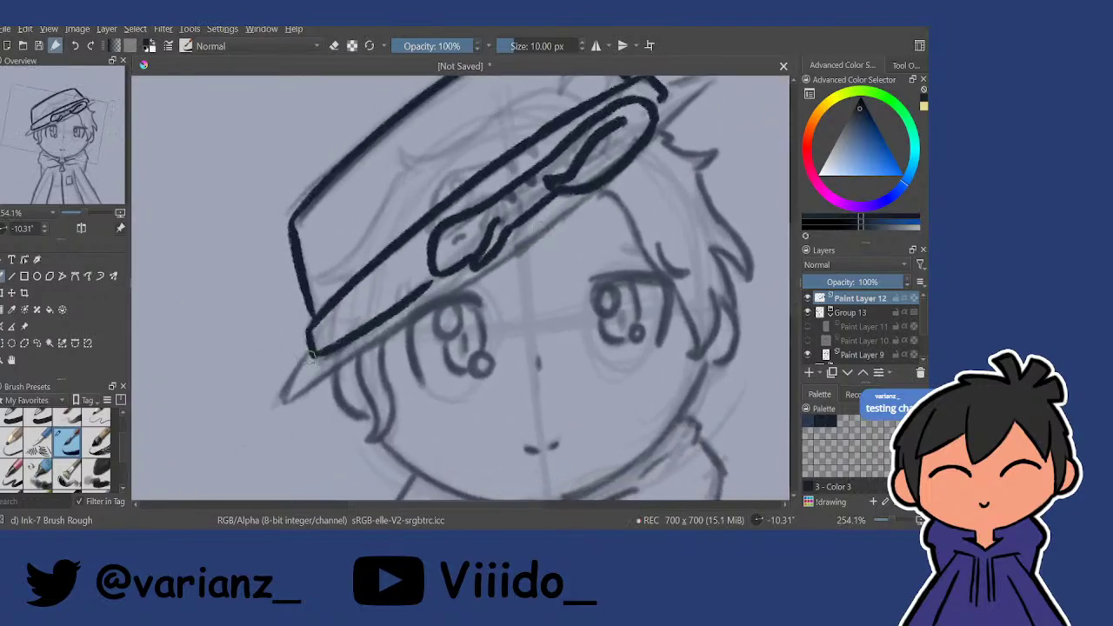
mouse_move(310, 355)
left_mouse_down()
mouse_move(278, 400)
mouse_move(315, 390)
mouse_move(494, 271)
left_mouse_up()
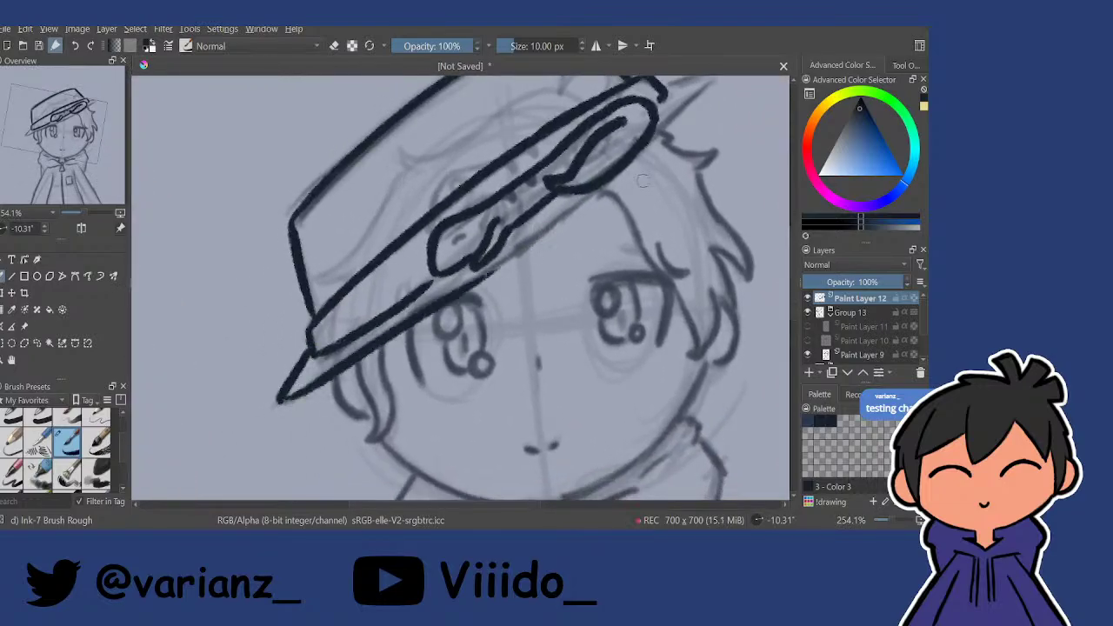
left_click_drag(586, 199, 472, 280)
key("ctrl+z")
left_click_drag(587, 198, 436, 305)
key("ctrl+z")
left_click_drag(596, 190, 472, 287)
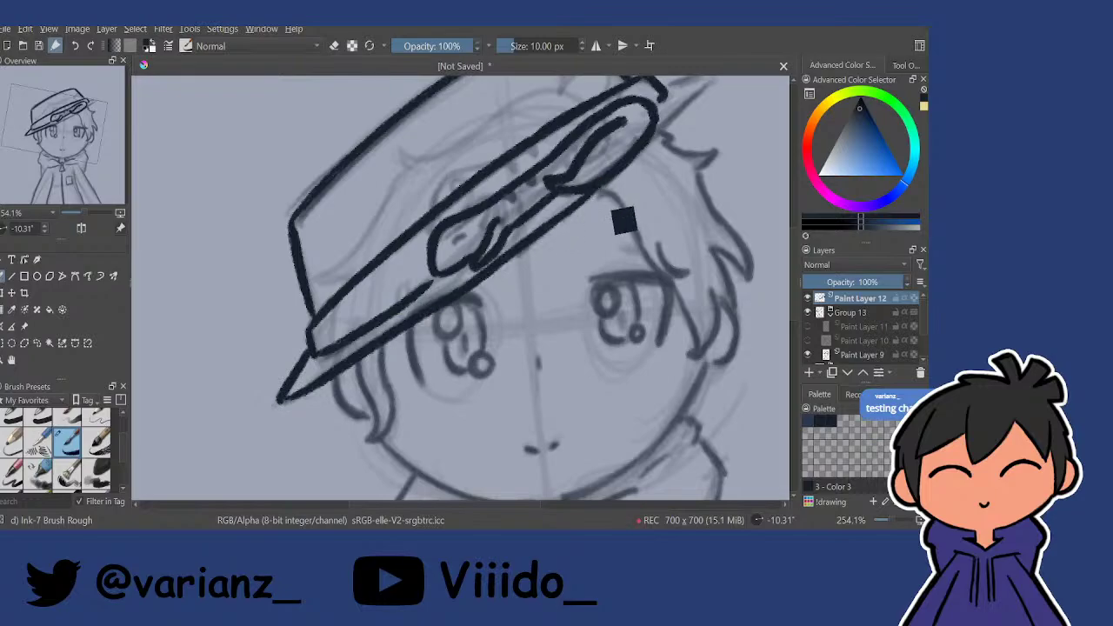
key("ctrl+z")
left_click_drag(591, 194, 430, 304)
key("ctrl+z")
left_click_drag(599, 181, 332, 348)
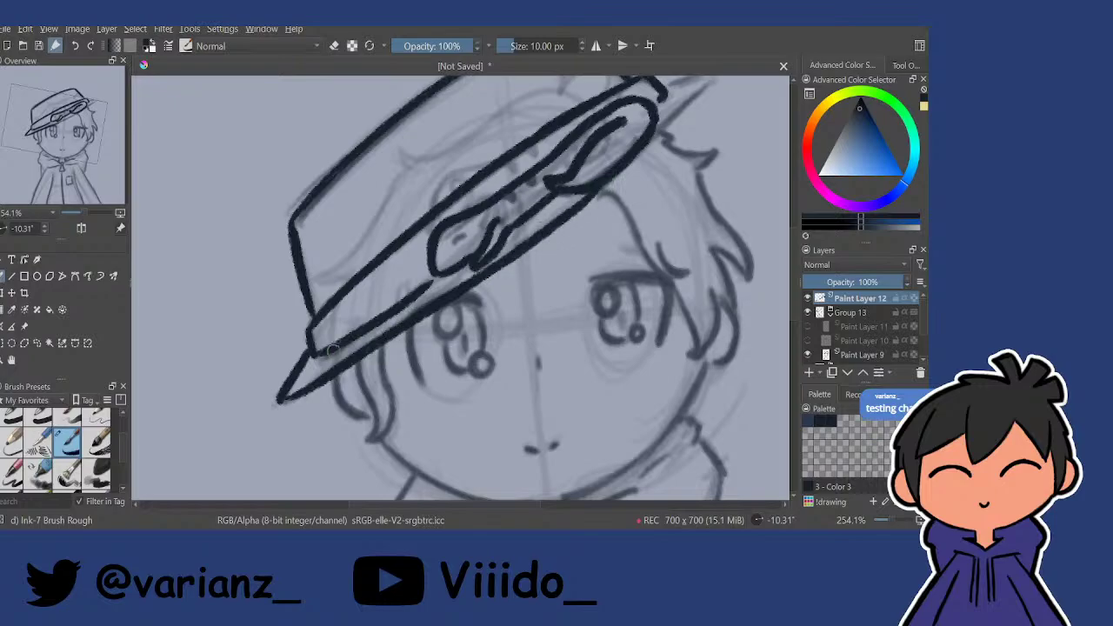
Ink the pointed right tip of the hat brim and join it to the brim's lower edge.
left_click_drag(598, 226, 476, 309)
left_click_drag(552, 243, 529, 263)
mouse_move(521, 188)
left_mouse_down()
mouse_move(542, 179)
mouse_move(534, 221)
mouse_move(491, 253)
left_mouse_up()
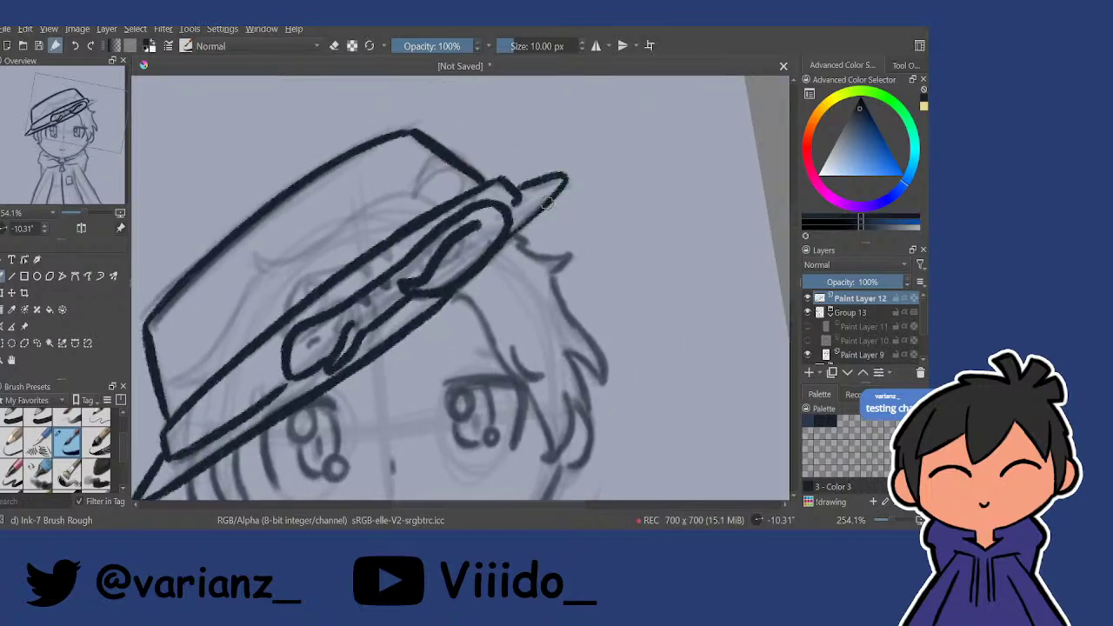
left_click_drag(552, 200, 460, 290)
key("ctrl+z")
left_click_drag(548, 202, 416, 324)
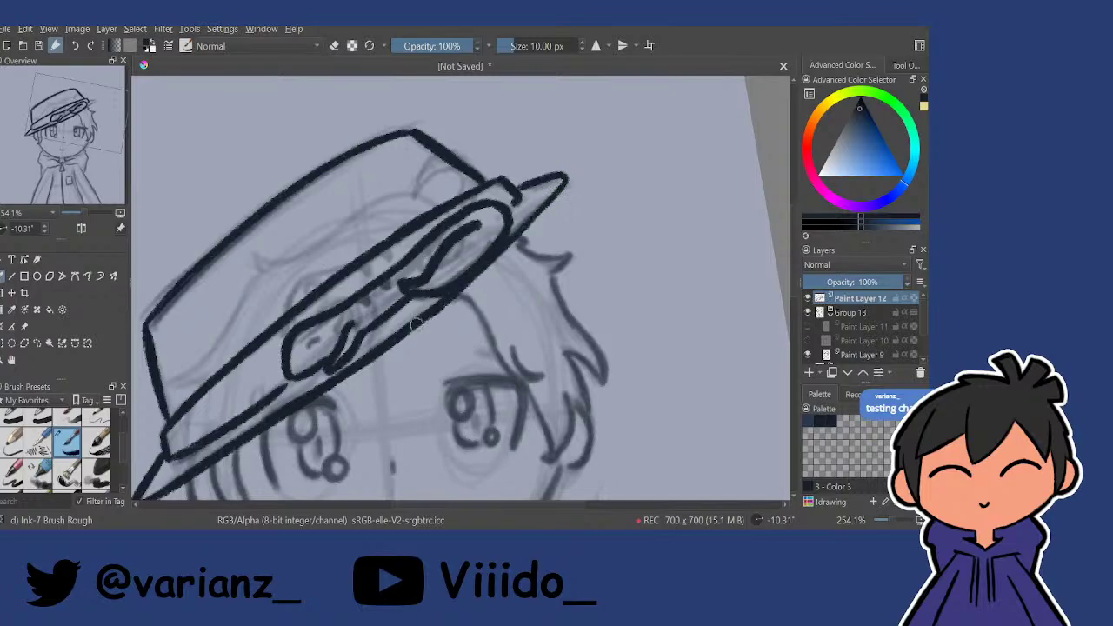
left_click_drag(481, 287, 544, 249)
left_click_drag(522, 226, 469, 234)
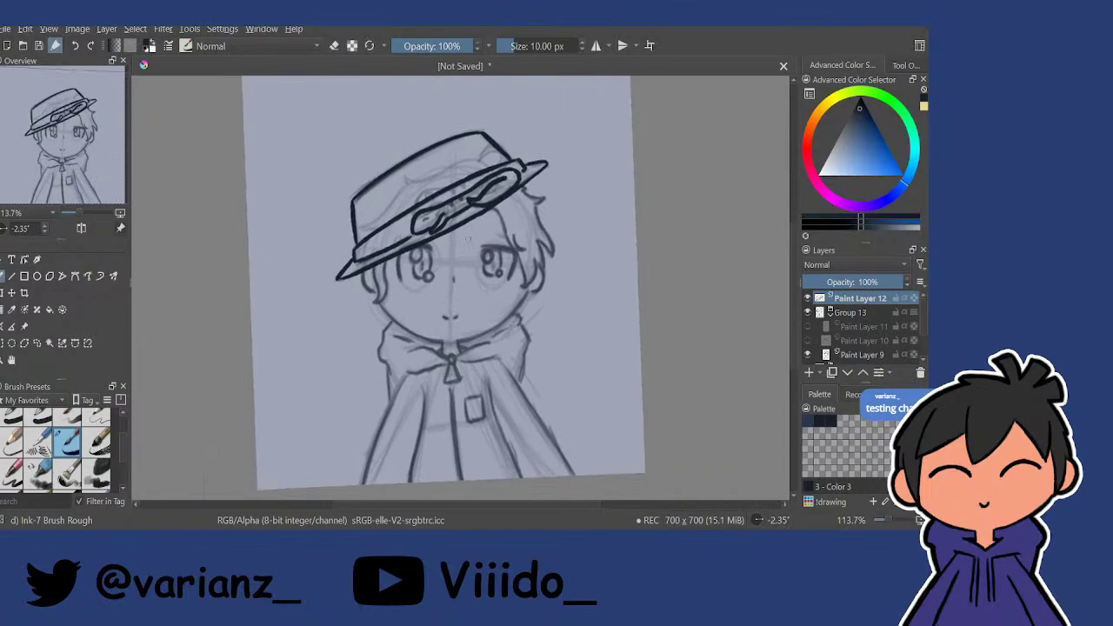
Ink the outer hair curve and the first hanging strand beneath the left side of the brim.
scroll(447, 290, "up", 5)
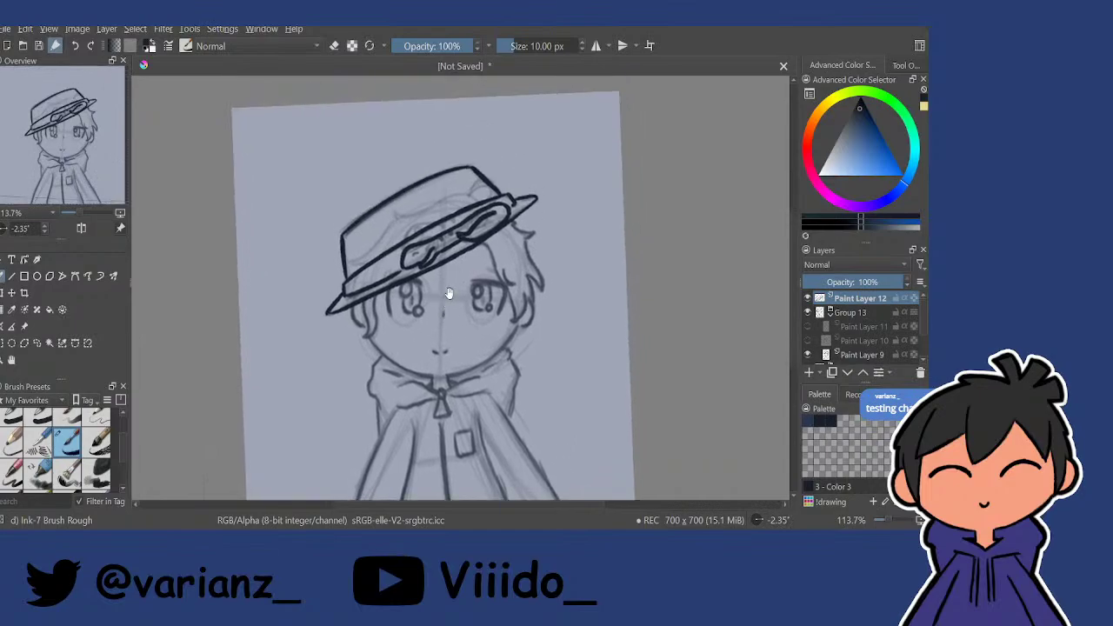
scroll(388, 285, "up", 5)
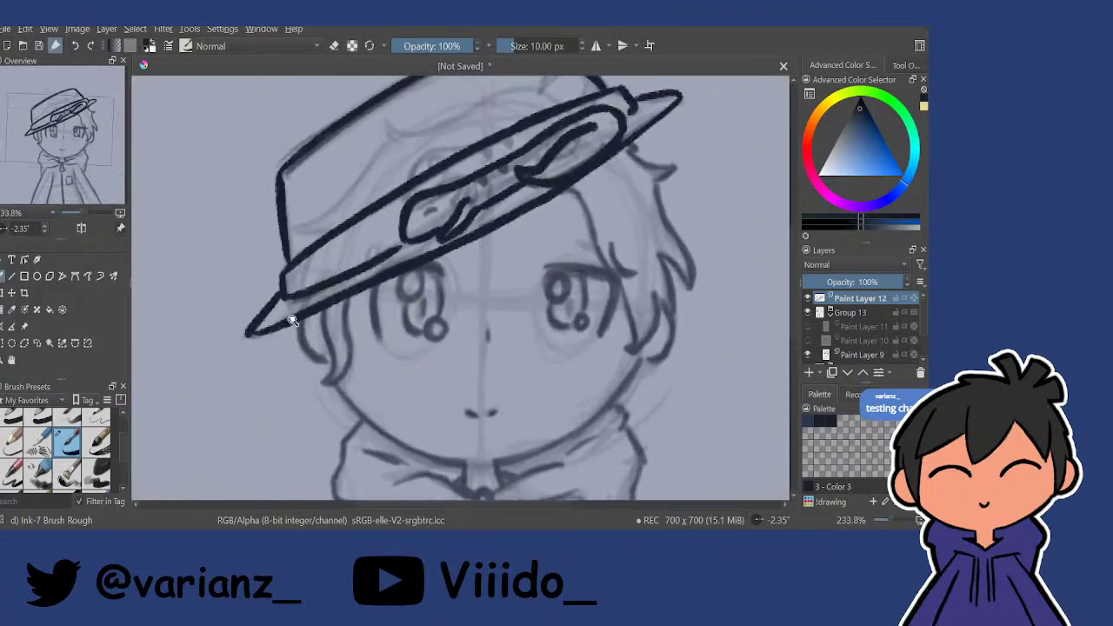
left_click_drag(300, 300, 361, 402)
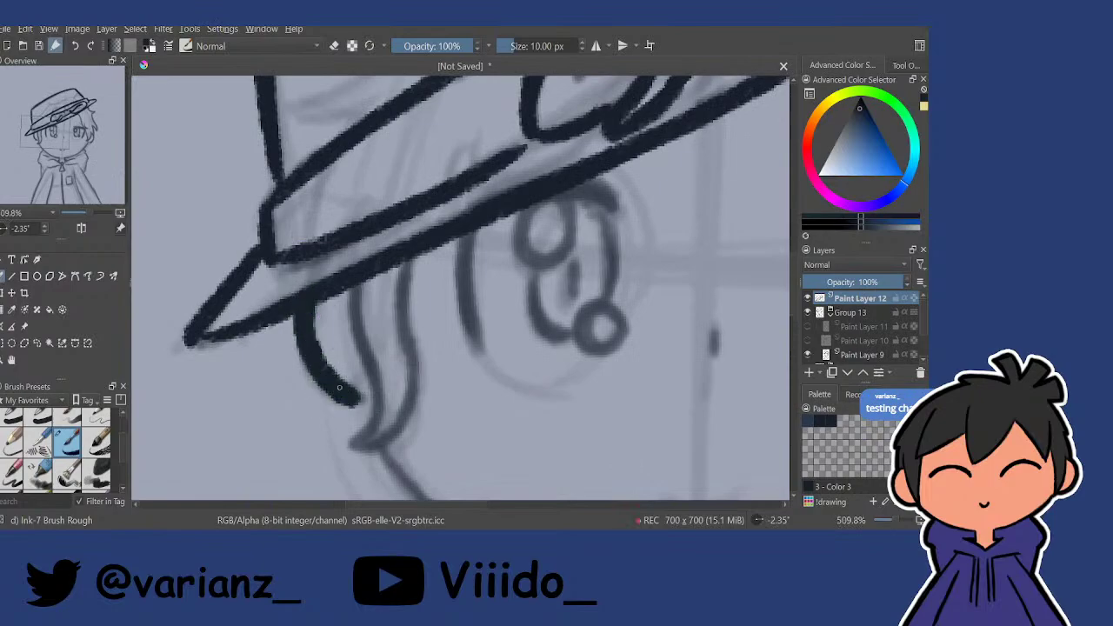
scroll(342, 368, "down", 3)
scroll(336, 318, "up", 1)
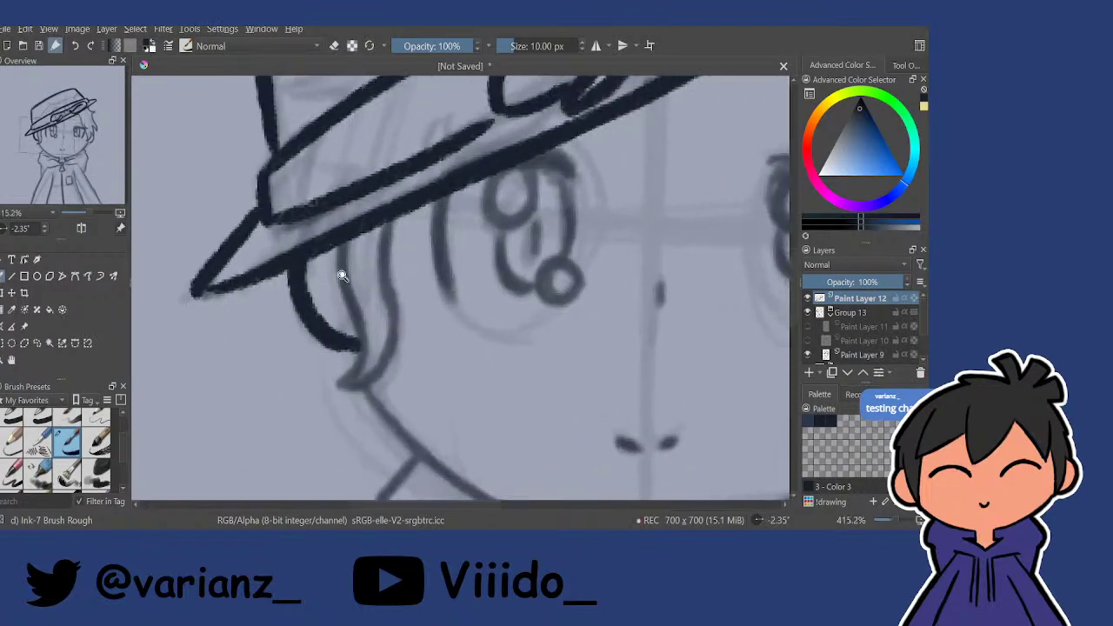
scroll(343, 276, "up", 2)
mouse_move(339, 208)
left_mouse_down()
mouse_move(352, 296)
mouse_move(335, 428)
left_mouse_up()
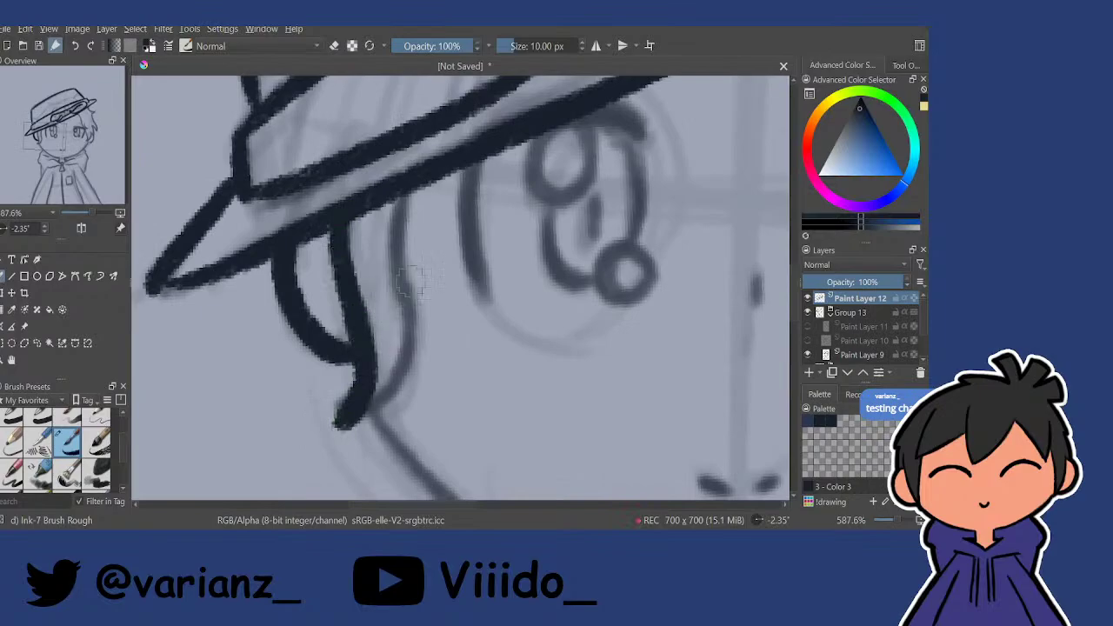
Ink the inner edge of the left hair lock, curving from the brim to the strand's tip.
mouse_move(404, 199)
left_mouse_down()
mouse_move(352, 426)
mouse_move(335, 432)
left_mouse_up()
key("ctrl+z")
left_click_drag(401, 196, 323, 423)
key("ctrl+z")
left_click_drag(404, 198, 318, 417)
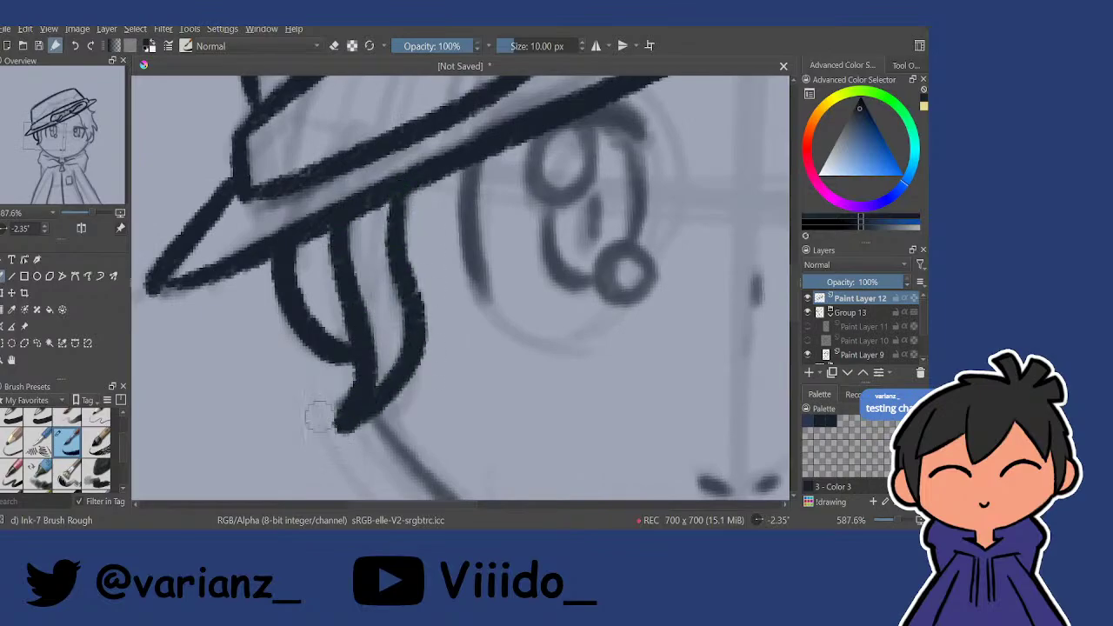
left_click_drag(416, 369, 360, 336)
scroll(396, 313, "down", 3)
Ink the fringe strand curving from the hat brim beside the ornament down toward the right eye.
left_click_drag(572, 308, 348, 326)
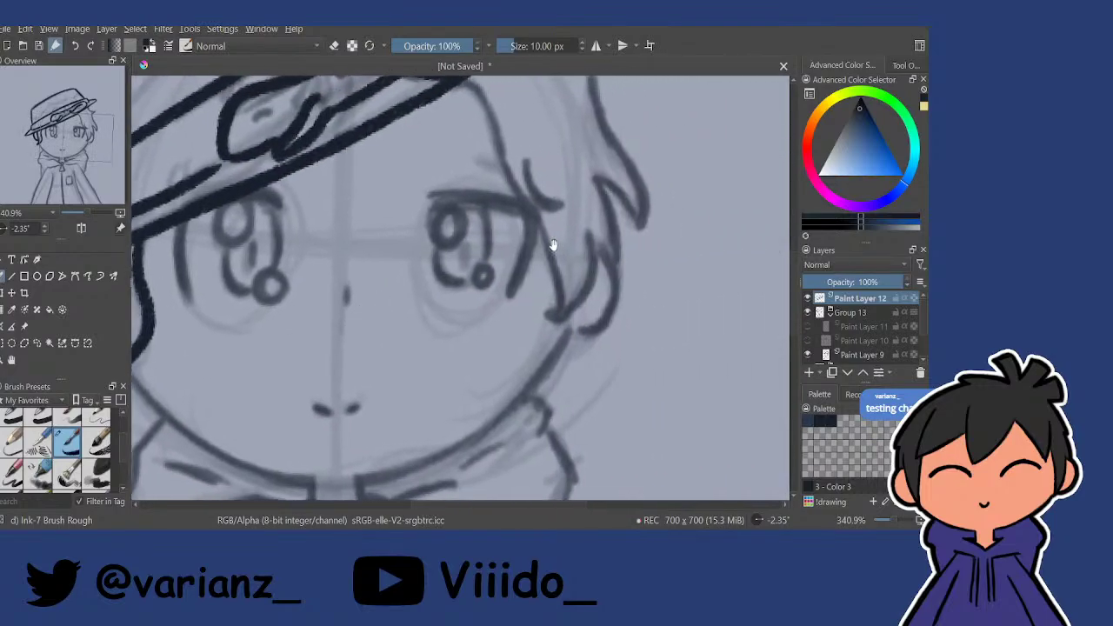
left_click_drag(530, 265, 482, 387)
left_click_drag(407, 205, 474, 311)
key("ctrl+z")
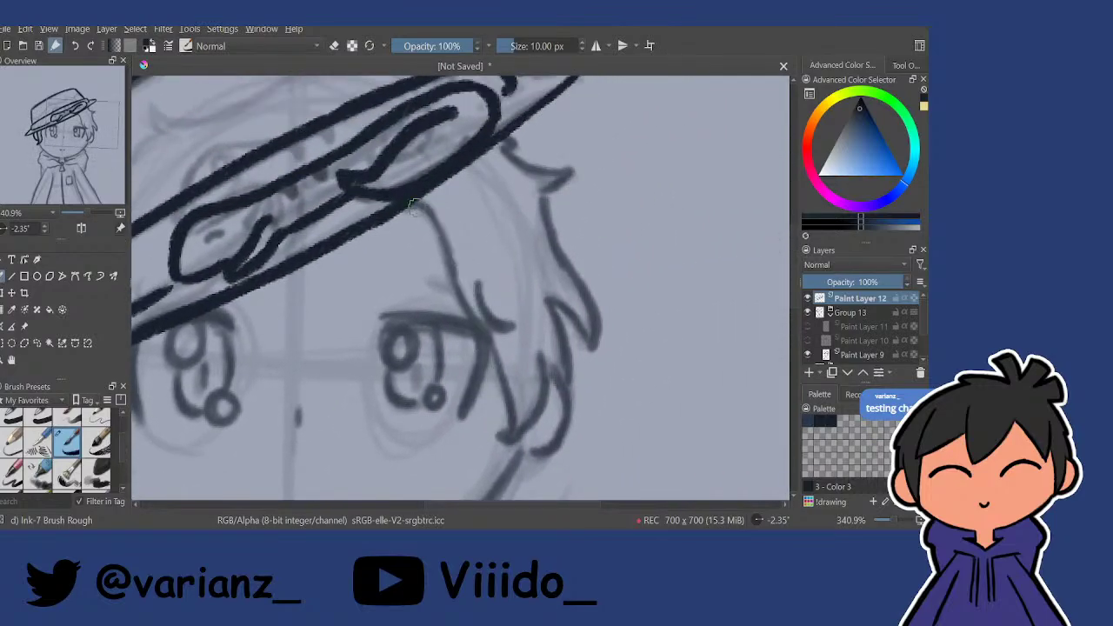
left_click_drag(405, 207, 471, 313)
key("ctrl+z")
mouse_move(408, 205)
left_mouse_down()
mouse_move(451, 251)
mouse_move(474, 322)
left_mouse_up()
Ink the curled tip of the fringe strand and the short hair flick that meets it above the right eye.
mouse_move(454, 270)
left_mouse_down()
mouse_move(487, 337)
mouse_move(506, 333)
left_mouse_up()
key("ctrl+z")
left_click_drag(462, 294, 510, 332)
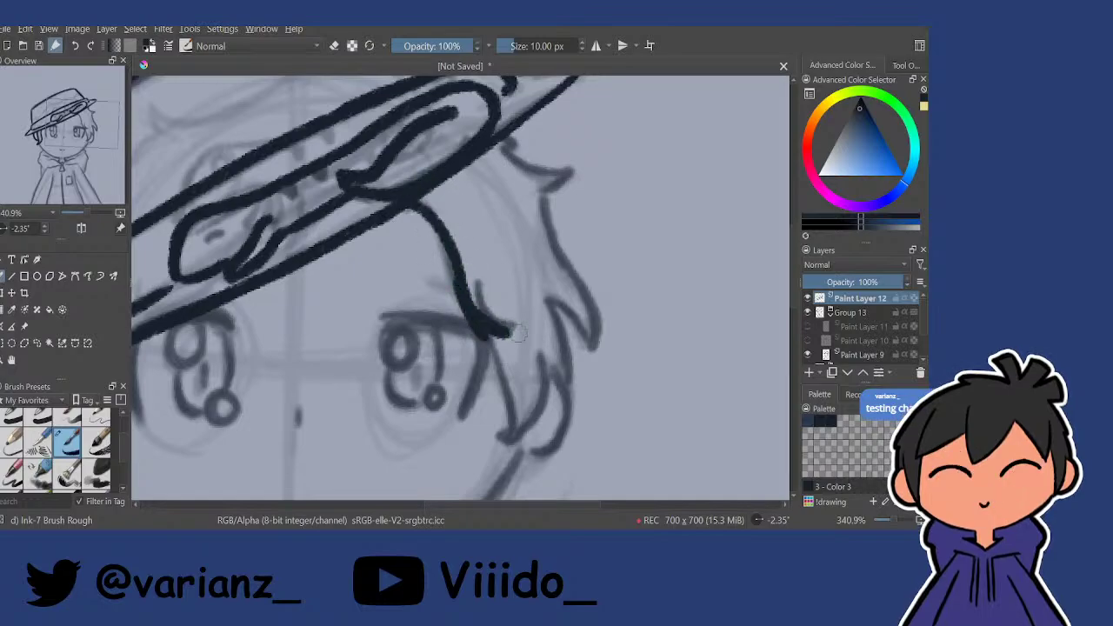
key("ctrl+z")
mouse_move(464, 295)
left_mouse_down()
mouse_move(485, 330)
mouse_move(514, 331)
mouse_move(503, 346)
left_mouse_up()
key("e")
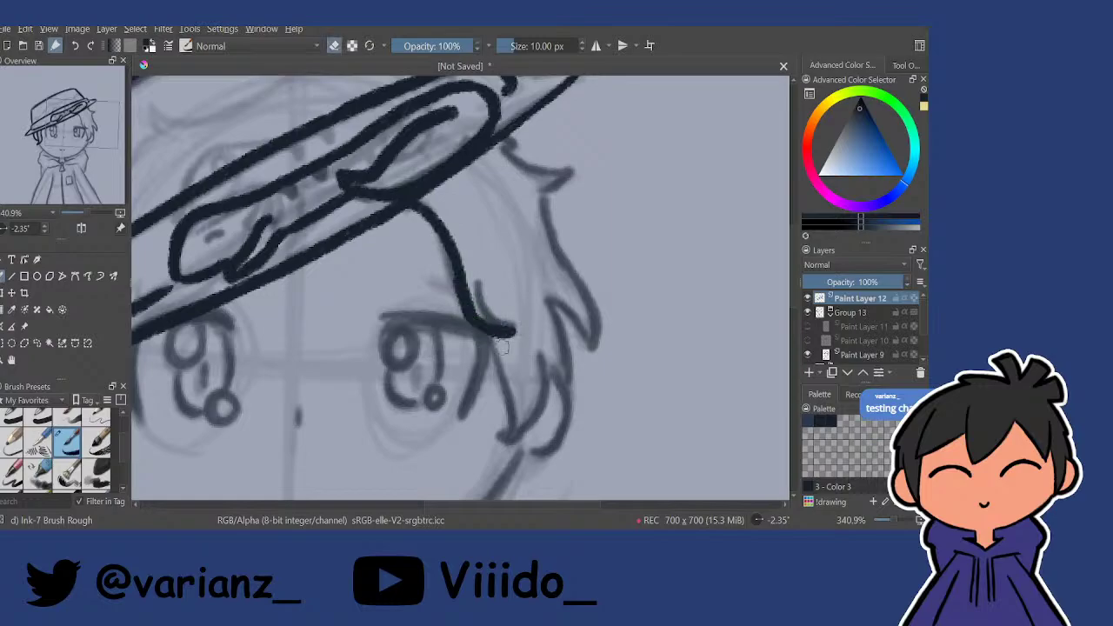
key("e")
left_click_drag(480, 274, 515, 323)
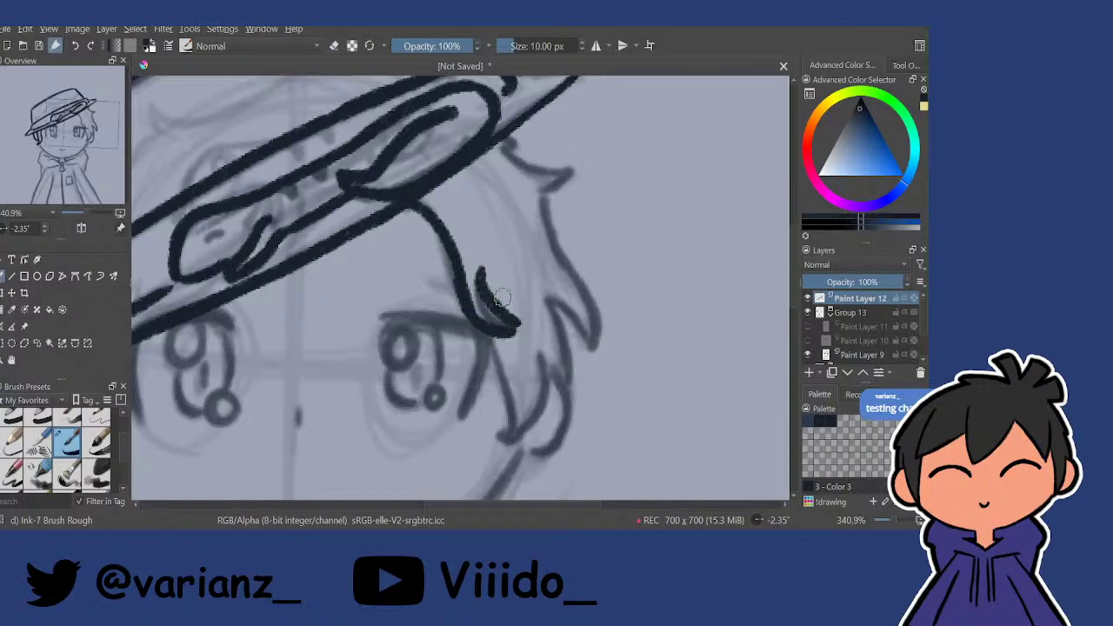
key("ctrl+z")
left_click_drag(482, 284, 515, 324)
Ink the right side lock from the fringe tip down to its point beside the right eye and back up.
mouse_move(483, 287)
left_mouse_down()
mouse_move(513, 331)
mouse_move(454, 235)
left_mouse_up()
left_click_drag(475, 295, 487, 391)
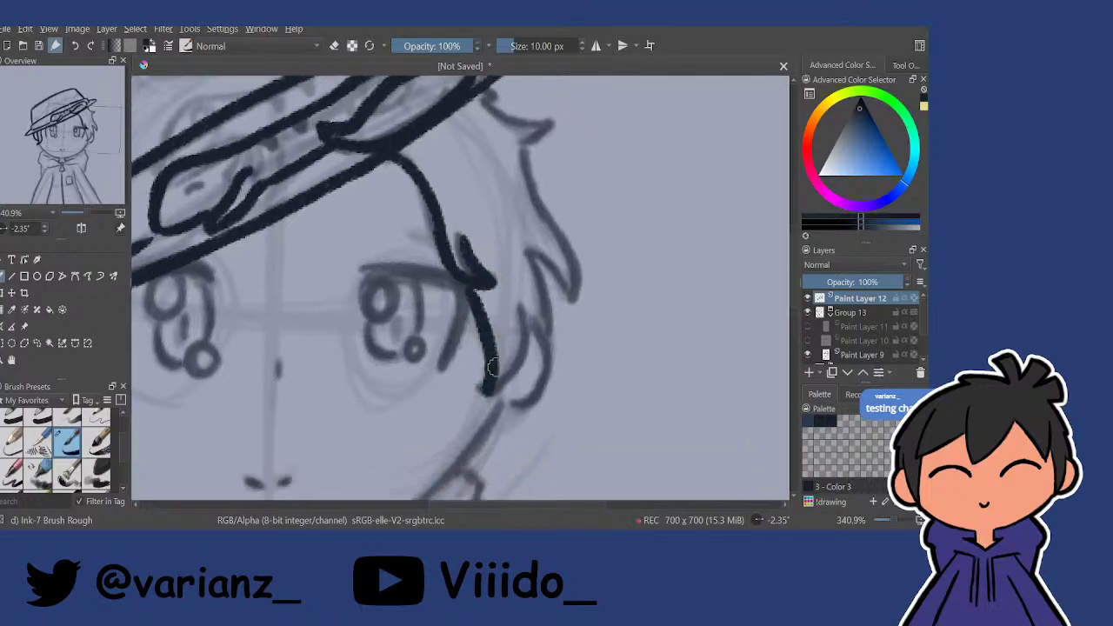
left_click_drag(517, 300, 485, 390)
key("ctrl+z")
mouse_move(520, 300)
left_mouse_down()
mouse_move(485, 391)
mouse_move(507, 353)
mouse_move(487, 362)
left_mouse_up()
Ink the outer hair outline on the right side from the brim through the first spike to the next tip.
left_click_drag(531, 235, 349, 188)
mouse_move(376, 266)
left_mouse_down()
mouse_move(381, 299)
mouse_move(392, 269)
left_mouse_up()
mouse_move(377, 343)
left_mouse_down()
mouse_move(388, 343)
mouse_move(402, 287)
mouse_move(397, 245)
mouse_move(447, 294)
left_mouse_up()
left_click_drag(474, 244, 519, 190)
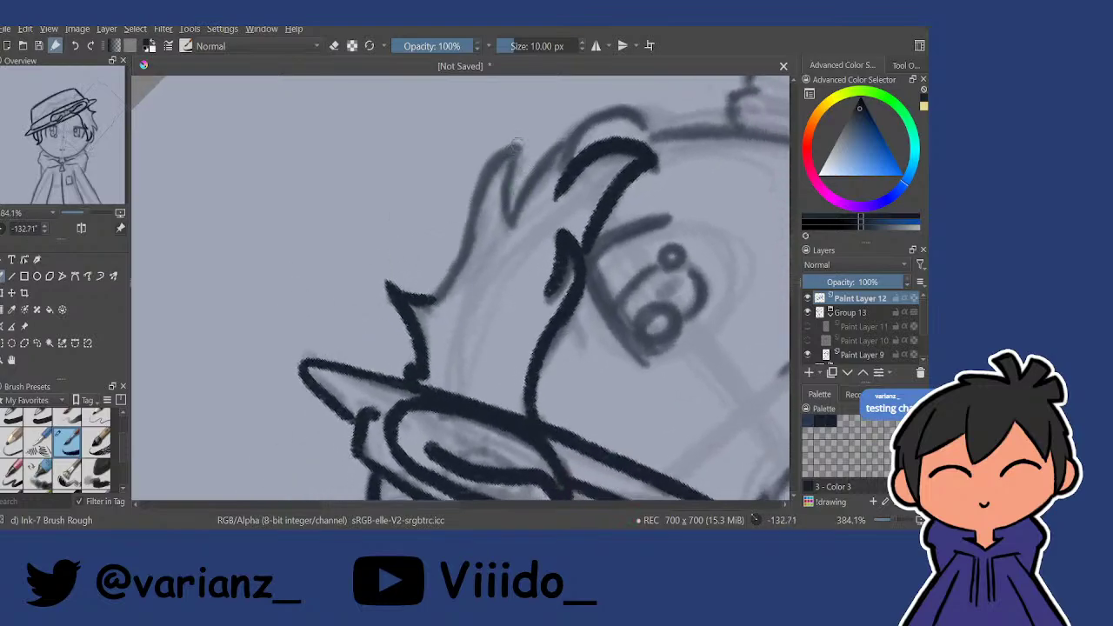
mouse_move(516, 145)
left_mouse_down()
mouse_move(474, 229)
mouse_move(415, 300)
left_mouse_up()
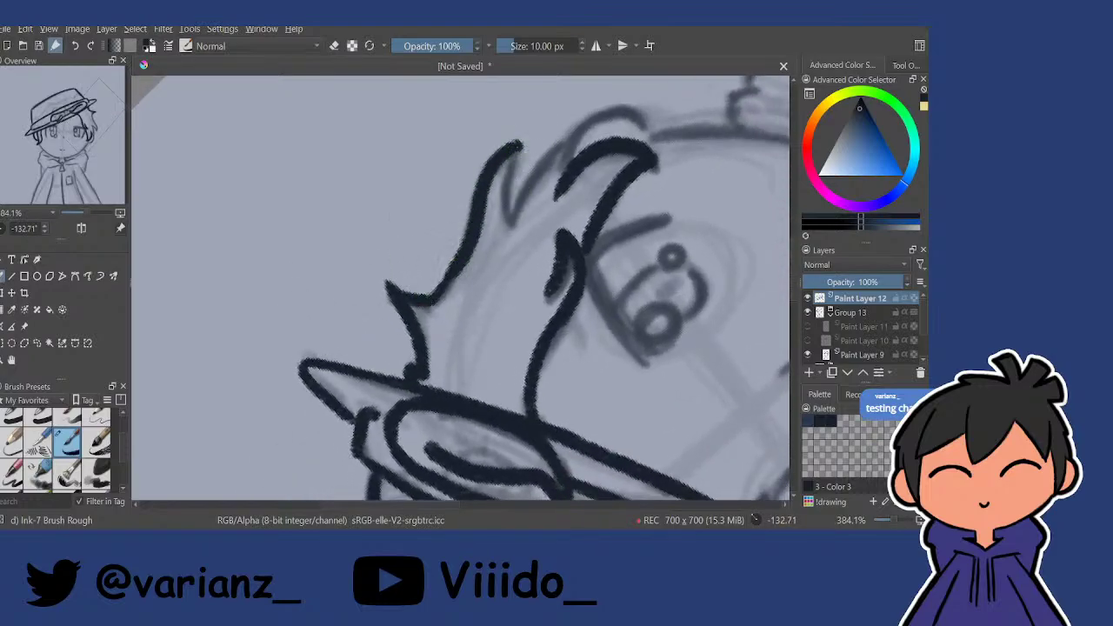
mouse_move(519, 147)
left_mouse_down()
mouse_move(513, 223)
mouse_move(571, 140)
left_mouse_up()
Ink the remaining right-side hair spikes and the curved outer lock down to the cheek.
mouse_move(567, 139)
left_mouse_down()
mouse_move(557, 136)
mouse_move(578, 246)
mouse_move(470, 419)
left_mouse_up()
mouse_move(512, 319)
left_mouse_down()
mouse_move(487, 243)
mouse_move(492, 171)
left_mouse_up()
left_click_drag(611, 256, 369, 321)
left_click_drag(378, 273, 419, 294)
left_click_drag(419, 294, 378, 169)
mouse_move(395, 258)
left_mouse_down()
mouse_move(366, 295)
mouse_move(431, 393)
left_mouse_up()
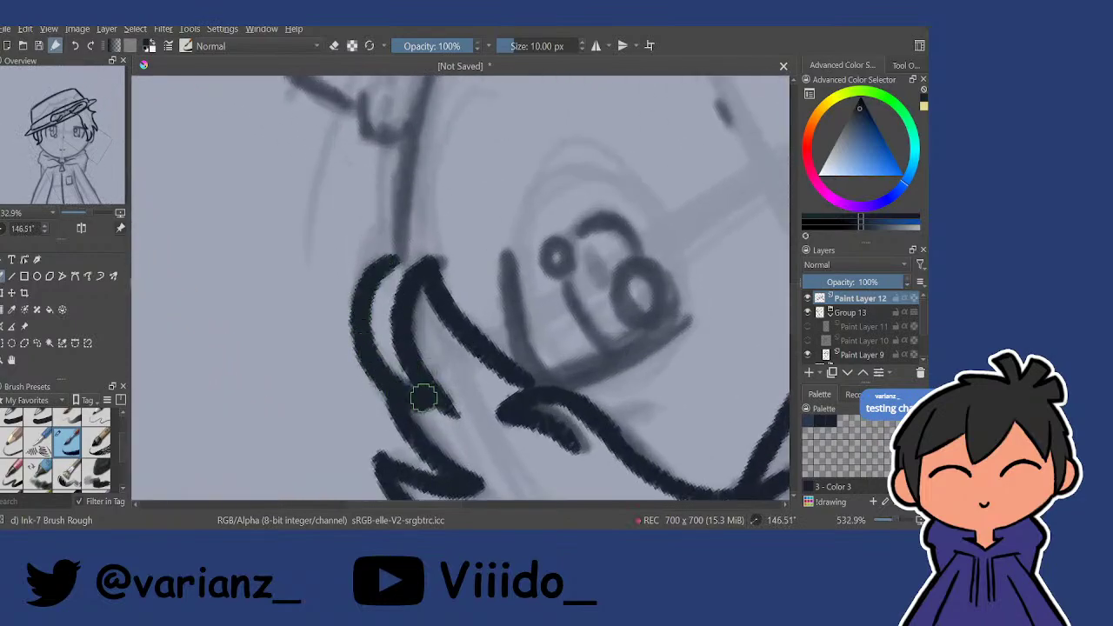
left_click_drag(396, 252, 318, 288)
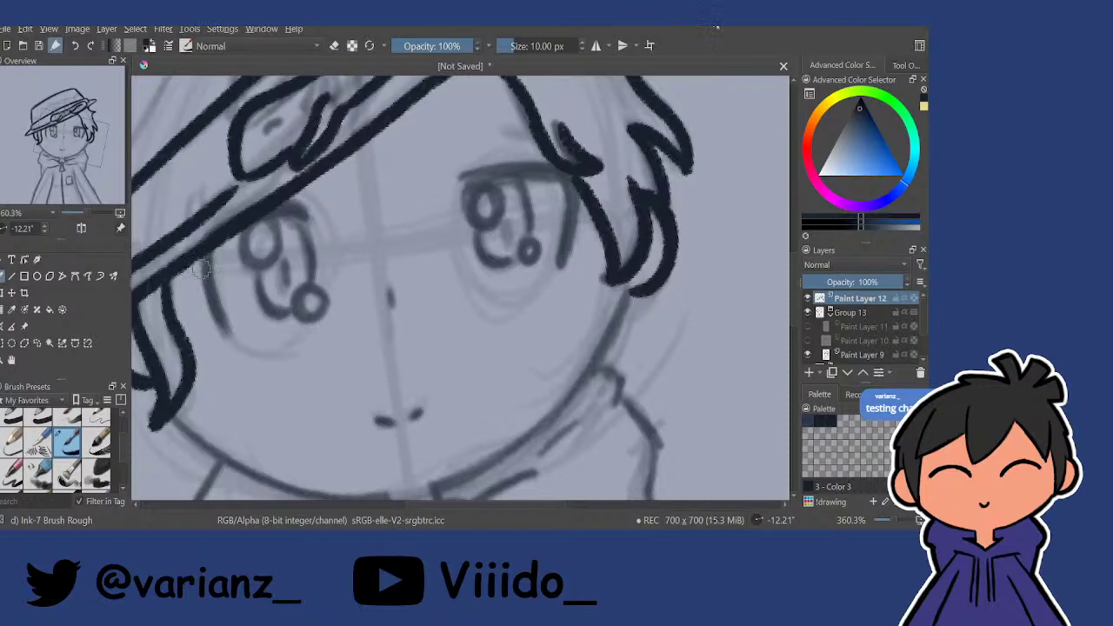
Ink the left half of the jawline from the left hair lock to the neck opening.
left_click_drag(394, 330, 394, 256)
left_click_drag(556, 265, 478, 382, "shift")
left_click_drag(484, 278, 471, 254, "ctrl")
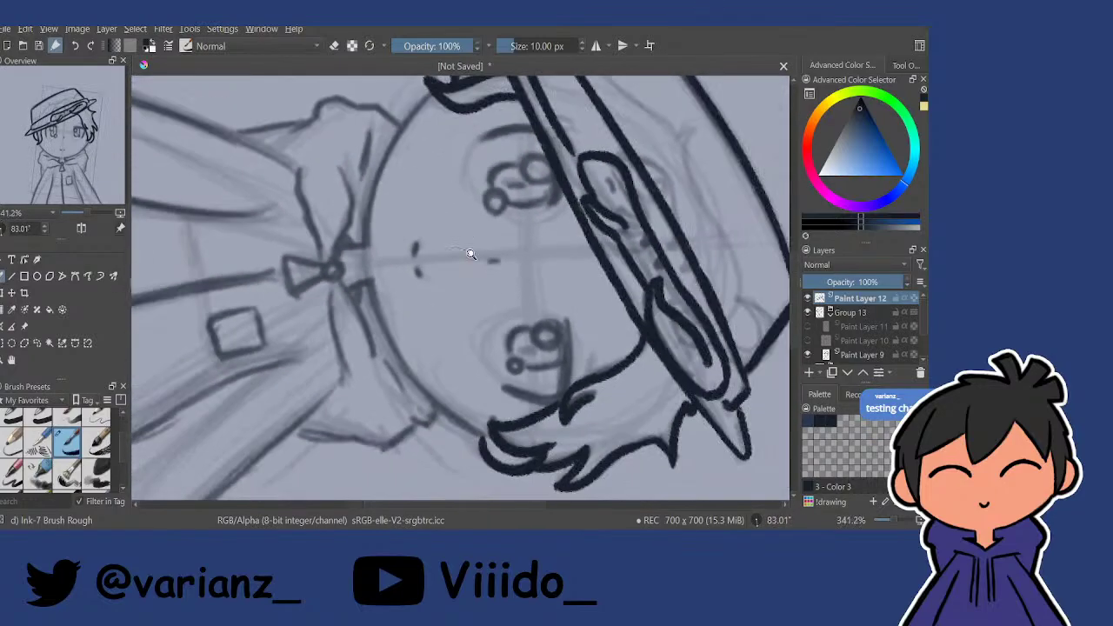
left_click_drag(411, 193, 393, 321)
mouse_move(399, 233)
left_mouse_down("ctrl")
mouse_move(419, 196)
mouse_move(324, 415)
left_mouse_up("ctrl")
key("ctrl+z")
mouse_move(439, 172)
left_mouse_down()
mouse_move(401, 202)
mouse_move(320, 414)
mouse_move(339, 247)
left_mouse_up()
Ink the right half of the jawline between the right hair lock and the neck opening.
mouse_move(474, 198)
left_mouse_down("shift")
mouse_move(549, 261)
mouse_move(580, 226)
left_mouse_up("shift")
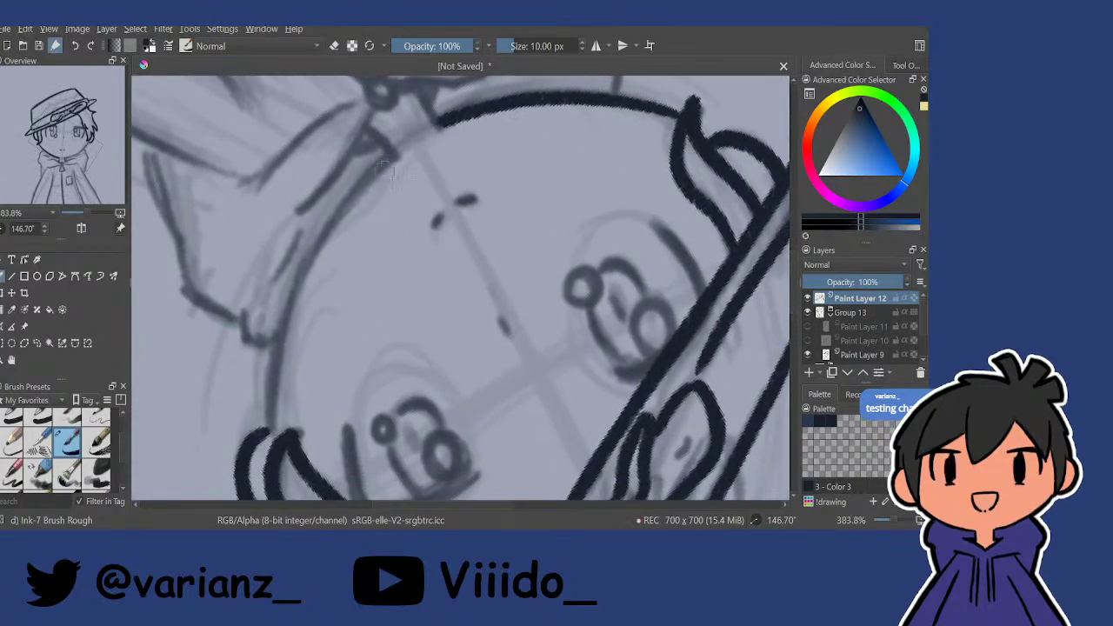
mouse_move(393, 154)
left_mouse_down()
mouse_move(353, 189)
mouse_move(269, 426)
left_mouse_up()
key("ctrl+z")
mouse_move(398, 157)
left_mouse_down()
mouse_move(296, 287)
mouse_move(268, 457)
mouse_move(269, 372)
mouse_move(381, 140)
left_mouse_up()
key("ctrl+z")
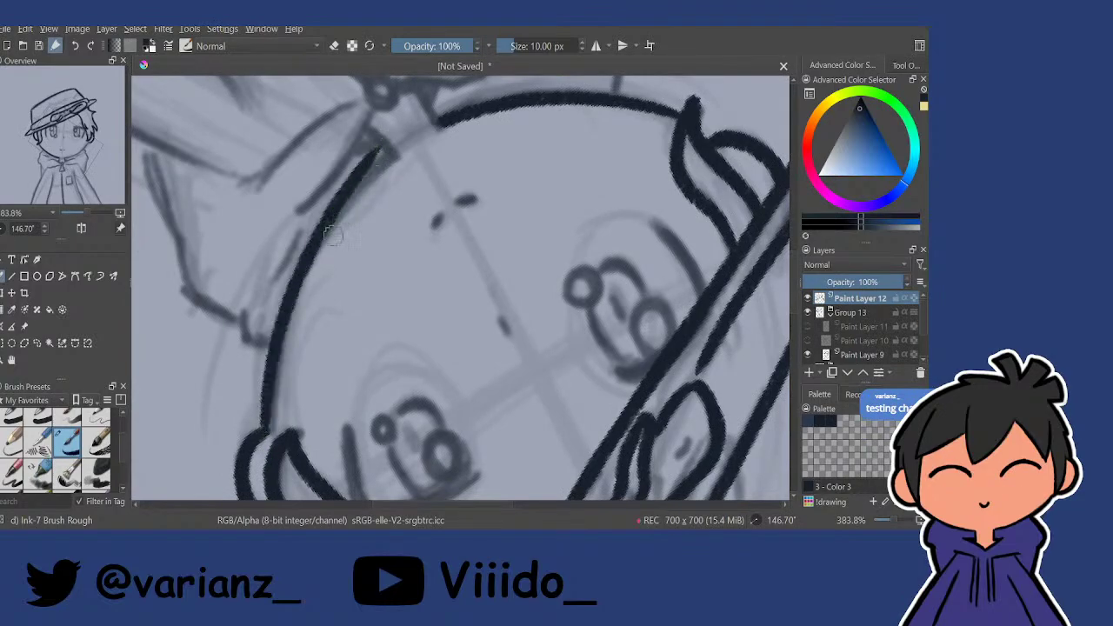
key("ctrl+z")
mouse_move(262, 439)
left_mouse_down()
mouse_move(273, 350)
mouse_move(396, 146)
left_mouse_up()
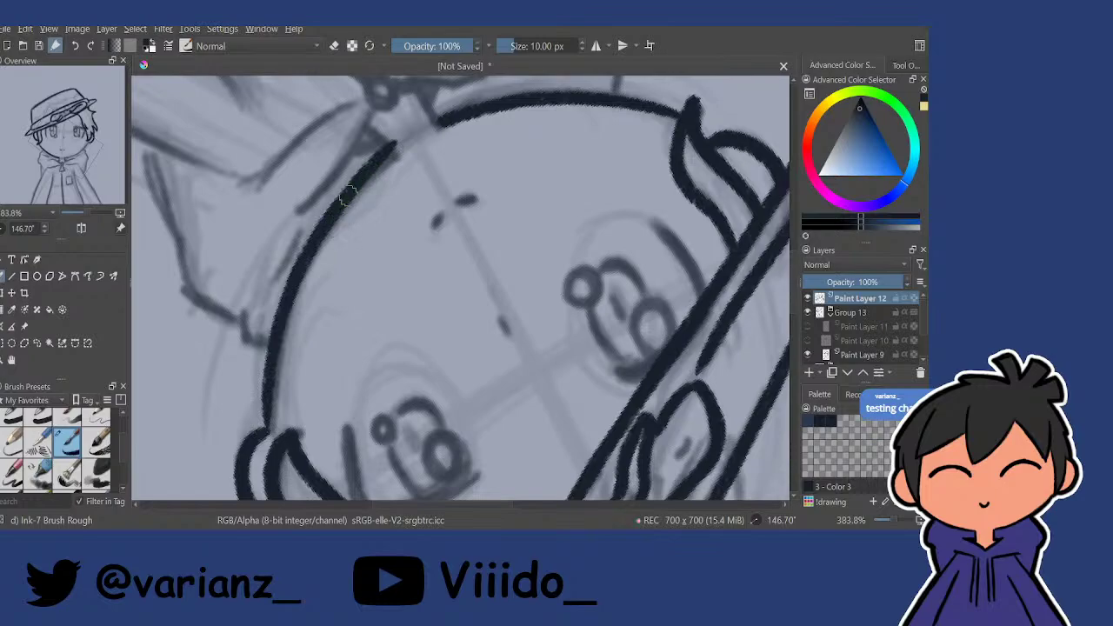
Ink the two short neck lines under the chin gap and fill the dark wedges beside them.
mouse_move(474, 138)
left_mouse_down()
mouse_move(494, 162)
mouse_move(365, 248)
left_mouse_up()
left_click_drag(434, 331, 440, 269)
left_click_drag(452, 356, 454, 292)
key("e")
key("e")
left_click_drag(473, 396, 491, 443)
left_click_drag(391, 397, 403, 439)
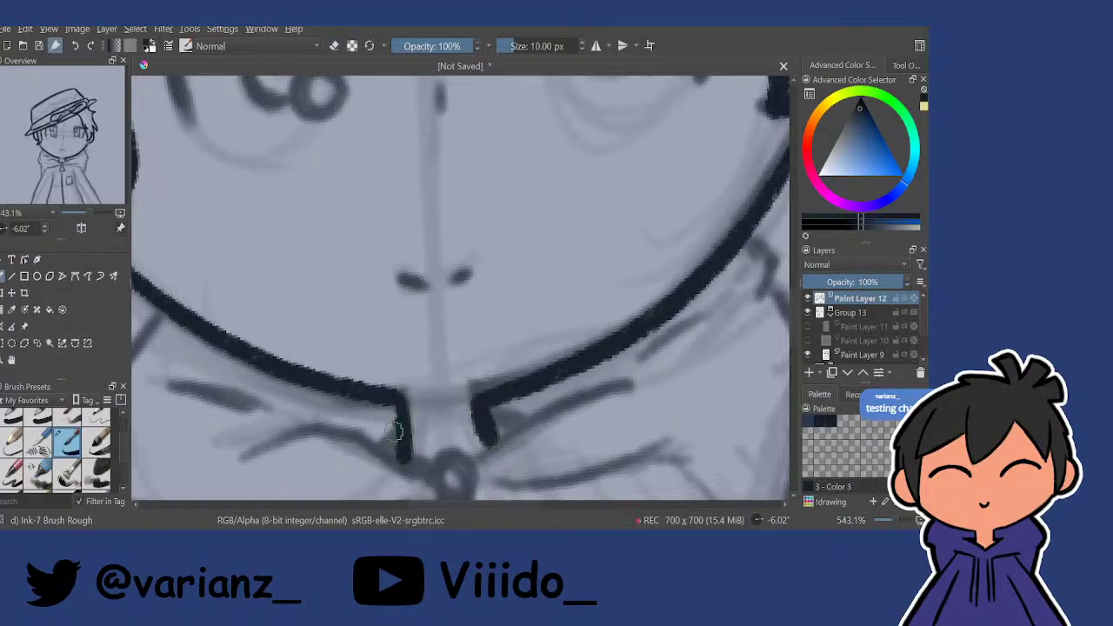
mouse_move(488, 419)
left_mouse_down()
mouse_move(513, 426)
mouse_move(498, 437)
left_mouse_up()
mouse_move(509, 402)
left_mouse_down()
mouse_move(499, 390)
mouse_move(535, 361)
left_mouse_up()
Ink the left outer edge of the hood from the jaw down to its side fold.
scroll(535, 362, "down", 3)
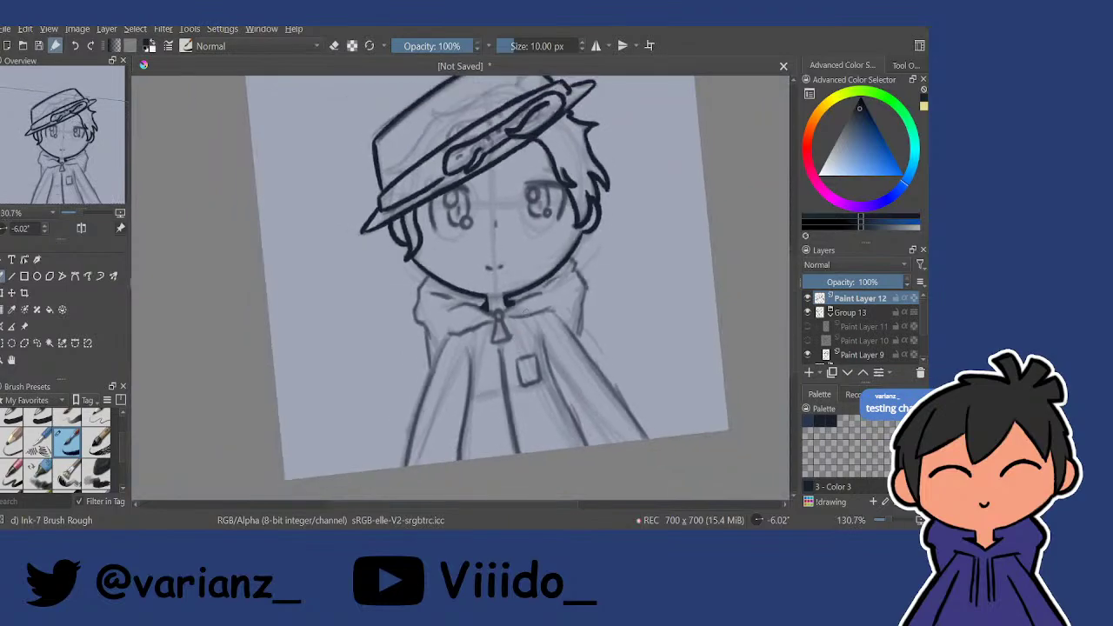
scroll(554, 248, "up", 2)
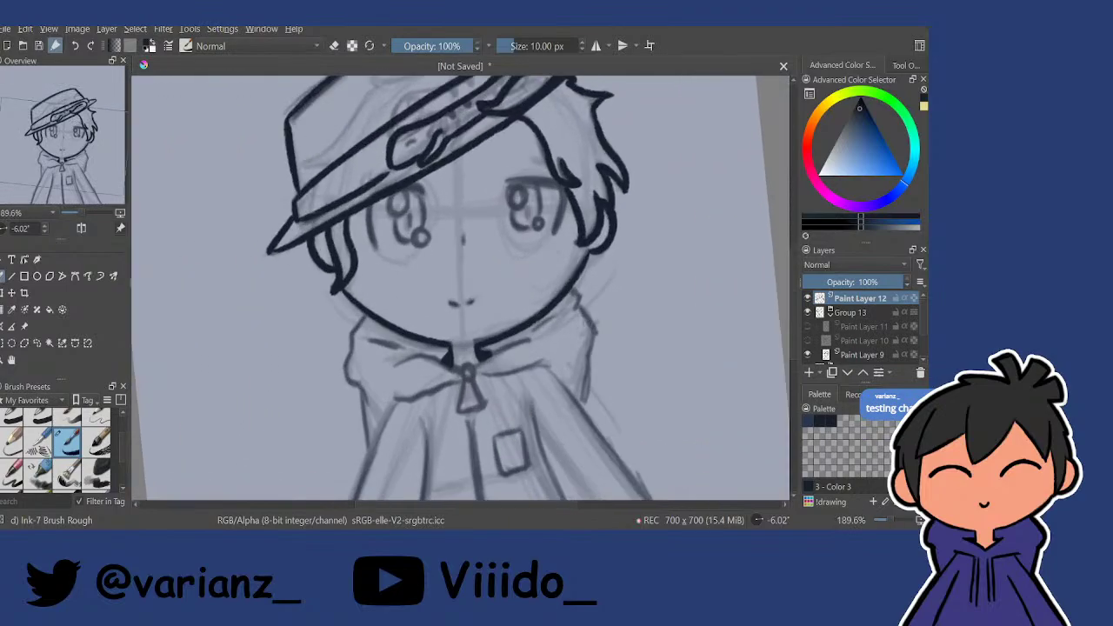
key("m")
key("m")
left_click_drag(496, 334, 507, 368)
left_click_drag(515, 261, 571, 227)
left_click_drag(489, 355, 438, 307)
left_click_drag(402, 304, 430, 193)
mouse_move(397, 242)
left_mouse_down()
mouse_move(413, 261)
mouse_move(505, 268)
left_mouse_up()
mouse_move(506, 268)
left_mouse_down()
mouse_move(570, 189)
mouse_move(563, 150)
left_mouse_up()
Ink the straight lower part of the hood's left side from the fold down to the shoulder.
mouse_move(472, 221)
left_mouse_down()
mouse_move(500, 199)
mouse_move(489, 218)
mouse_move(472, 203)
mouse_move(432, 265)
mouse_move(453, 332)
mouse_move(443, 272)
mouse_move(451, 302)
mouse_move(450, 291)
mouse_move(427, 365)
left_mouse_up()
key("ctrl+z")
left_click_drag(442, 262, 425, 371)
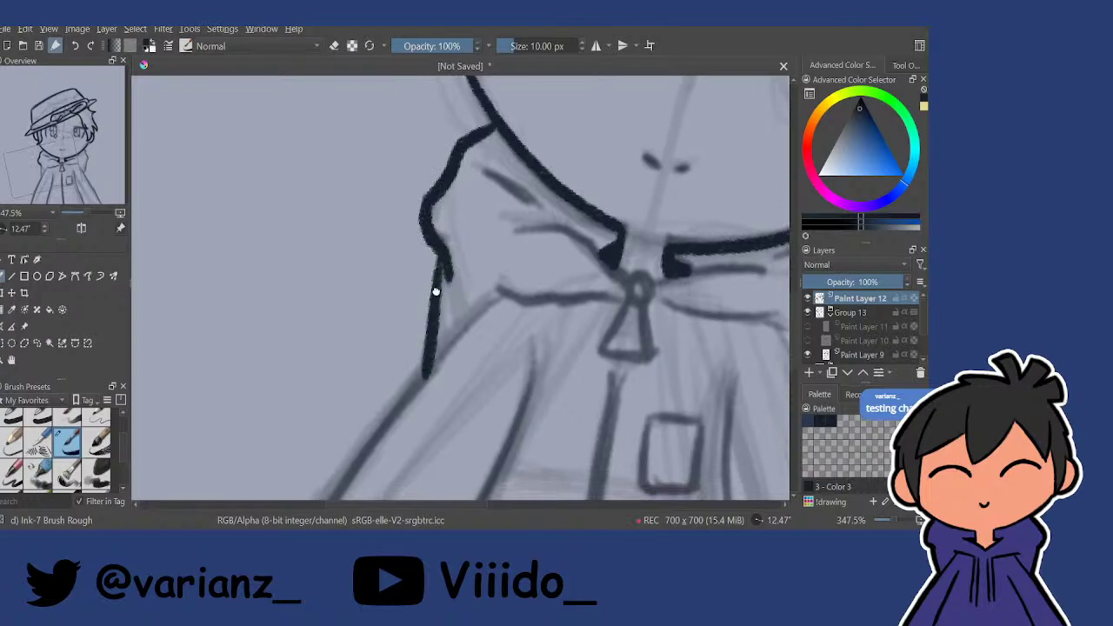
left_click_drag(435, 291, 407, 276)
left_click_drag(408, 275, 425, 308)
Ink the right outer edge of the hood and the short inner collar folds on both sides of the neck.
left_click_drag(616, 293, 533, 337)
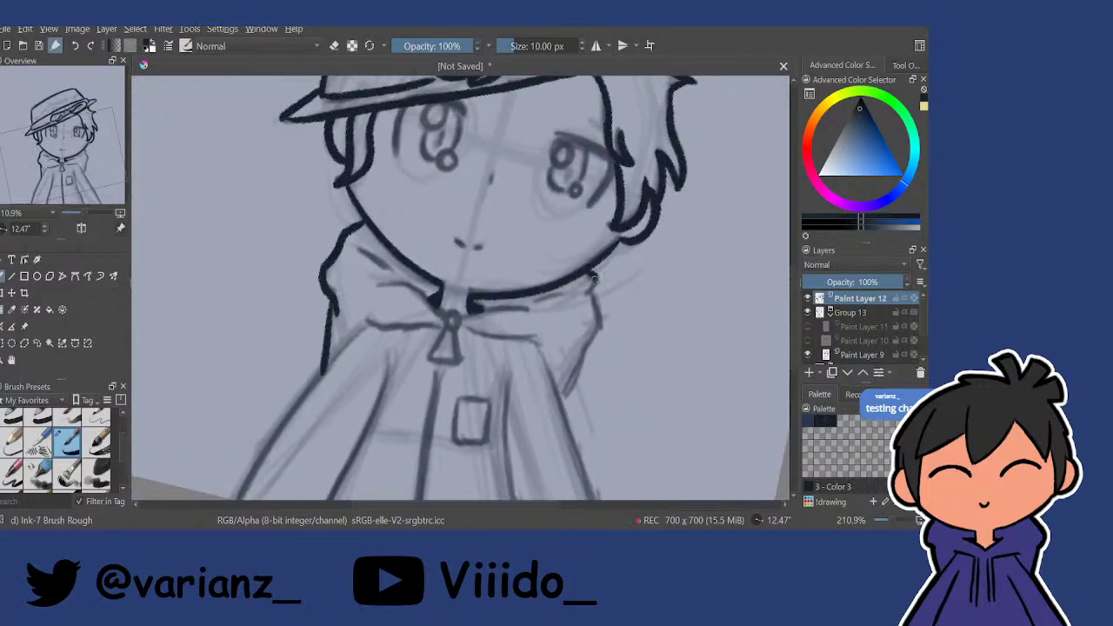
mouse_move(594, 287)
left_mouse_down()
mouse_move(595, 343)
mouse_move(559, 403)
mouse_move(574, 375)
mouse_move(585, 270)
mouse_move(539, 374)
left_mouse_up()
mouse_move(495, 298)
left_mouse_down()
mouse_move(452, 241)
mouse_move(478, 287)
mouse_move(474, 351)
left_mouse_up()
scroll(453, 240, "up", 1)
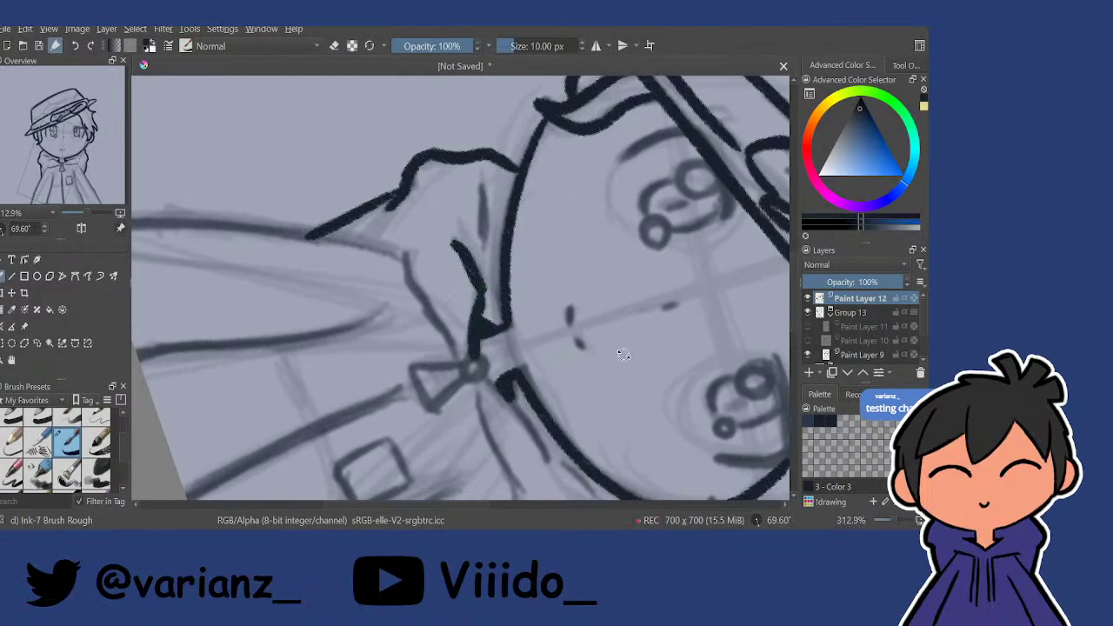
mouse_move(623, 354)
left_mouse_down()
mouse_move(574, 276)
mouse_move(639, 241)
left_mouse_up()
scroll(643, 236, "down", 1)
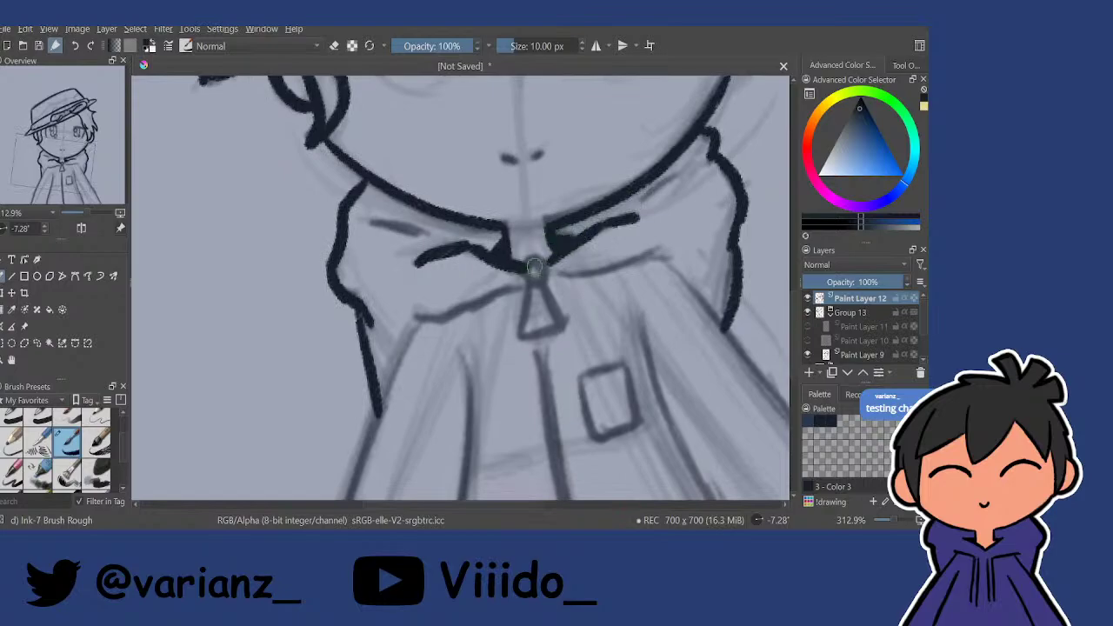
Ink the zipper's round ring and its triangular pull tab at the collar.
mouse_move(524, 265)
left_mouse_down()
mouse_move(526, 282)
mouse_move(548, 262)
mouse_move(549, 279)
mouse_move(527, 283)
left_mouse_up()
mouse_move(534, 268)
left_mouse_down()
mouse_move(530, 247)
mouse_move(519, 315)
mouse_move(566, 307)
left_mouse_up()
left_click_drag(572, 266, 561, 265)
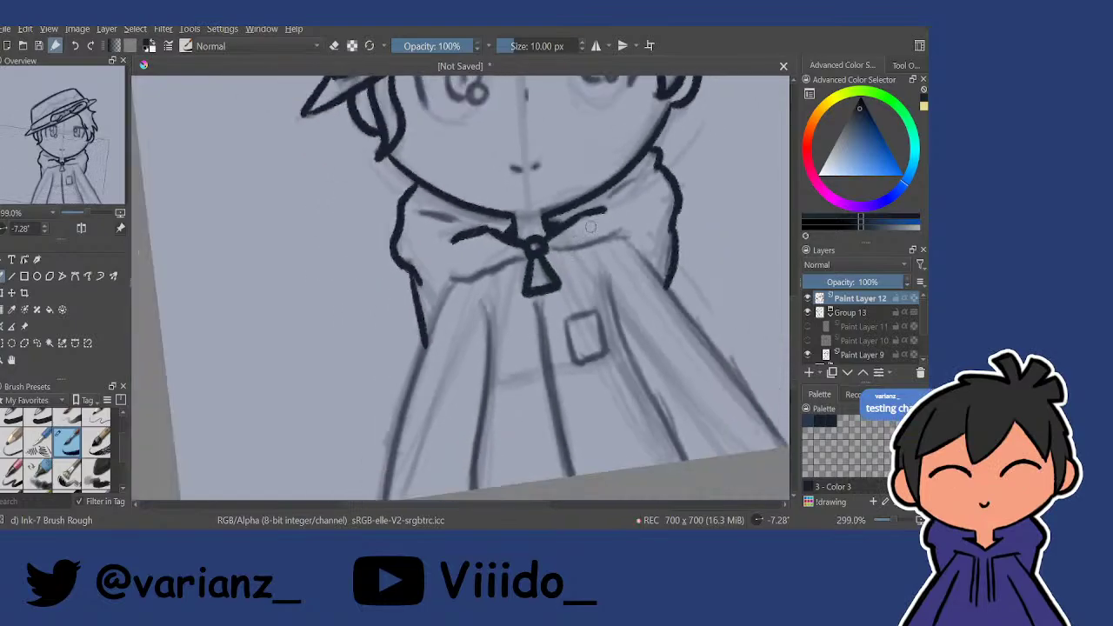
Ink the hood's lower front edges curving outward from both sides of the zipper ring.
left_click_drag(553, 219, 501, 152)
left_click_drag(439, 247, 450, 285)
mouse_move(483, 283)
left_mouse_down()
mouse_move(483, 242)
mouse_move(506, 285)
mouse_move(376, 433)
left_mouse_up()
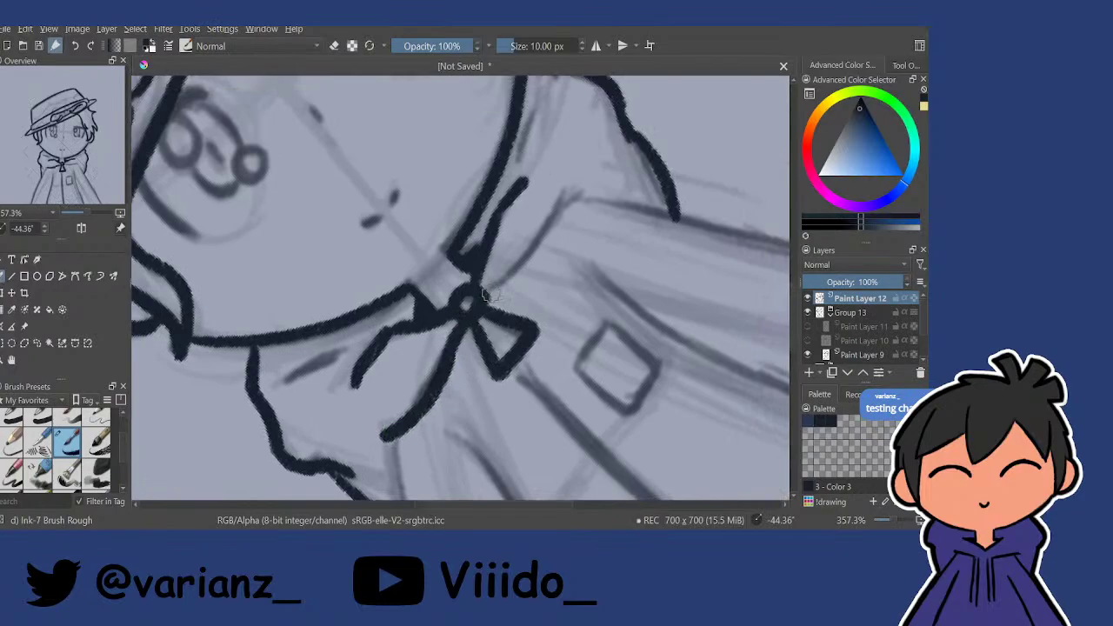
mouse_move(484, 296)
left_mouse_down()
mouse_move(604, 166)
mouse_move(597, 214)
left_mouse_up()
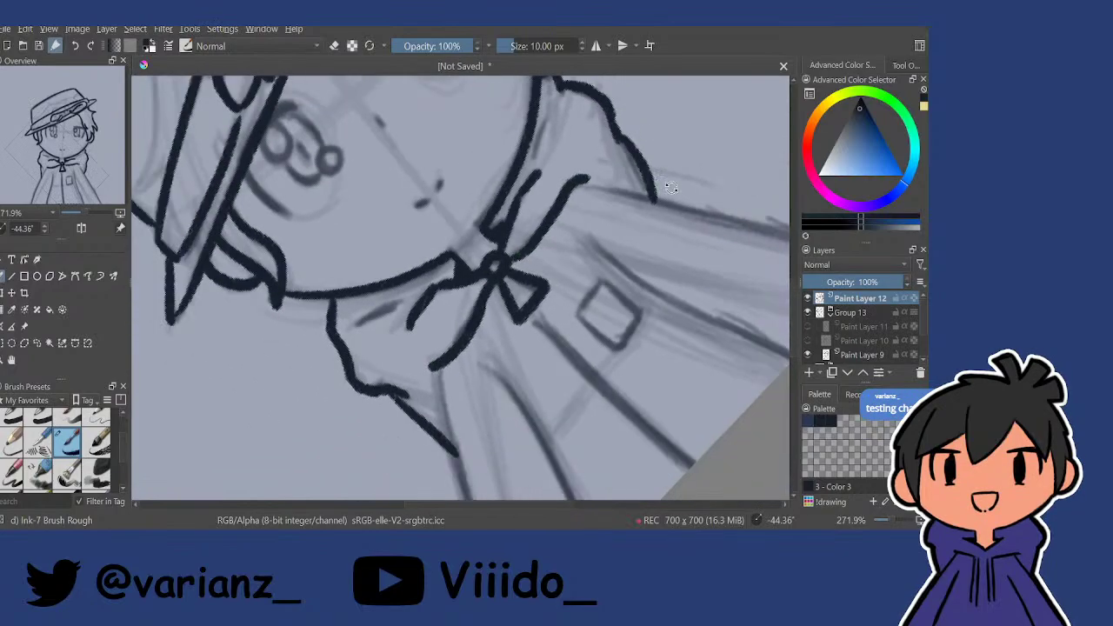
Try to ink the coat's centre line running down from the zipper pull.
left_click_drag(672, 188, 600, 399)
left_click_drag(511, 340, 539, 253)
mouse_move(478, 269)
left_mouse_down()
mouse_move(495, 228)
mouse_move(513, 236)
mouse_move(454, 422)
left_mouse_up()
key("ctrl+z")
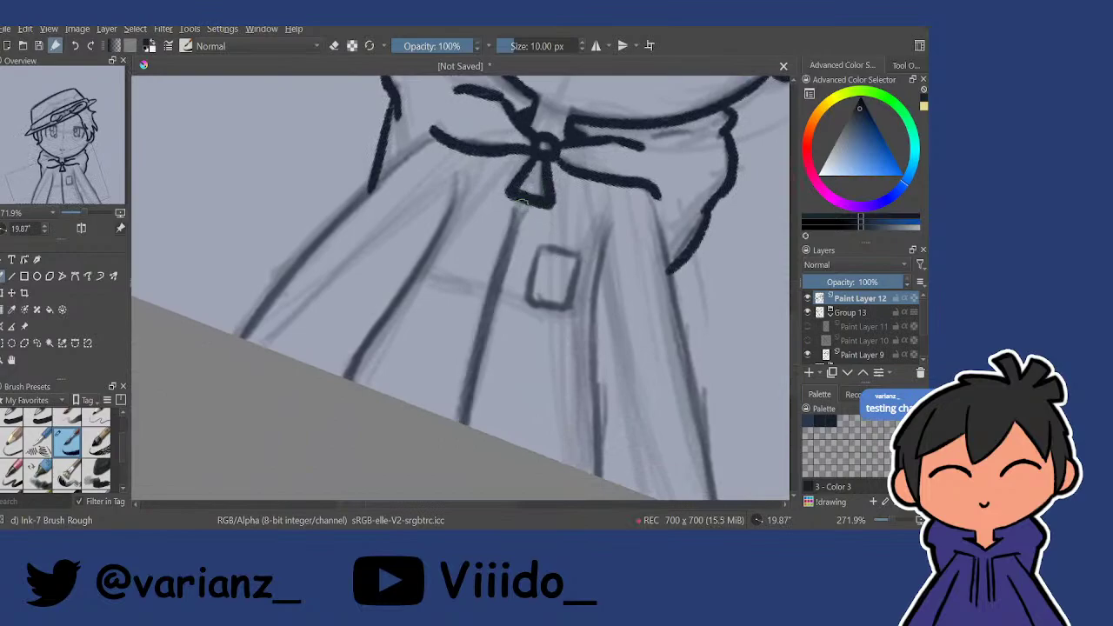
left_click_drag(522, 205, 463, 424)
key("ctrl+z")
Ink the inner and outer lines of the left sleeve down to the canvas edge.
left_click_drag(454, 180, 348, 377)
mouse_move(650, 225)
left_mouse_down()
mouse_move(644, 210)
mouse_move(497, 156)
mouse_move(579, 345)
mouse_move(591, 342)
mouse_move(602, 186)
mouse_move(478, 396)
left_mouse_up()
key("ctrl+z")
left_click_drag(538, 280, 479, 399)
left_click_drag(551, 299, 565, 374)
left_click_drag(644, 205, 581, 127)
Ink the inner and outer lines of the right sleeve from the hood to the canvas edge.
left_click_drag(455, 222, 492, 396)
mouse_move(432, 317)
left_mouse_down()
mouse_move(459, 239)
mouse_move(484, 262)
mouse_move(331, 433)
left_mouse_up()
left_click_drag(557, 335, 351, 357)
mouse_move(548, 256)
left_mouse_down()
mouse_move(496, 209)
mouse_move(291, 224)
mouse_move(562, 356)
mouse_move(556, 368)
mouse_move(604, 325)
mouse_move(446, 346)
left_mouse_up()
left_click_drag(376, 385, 565, 143)
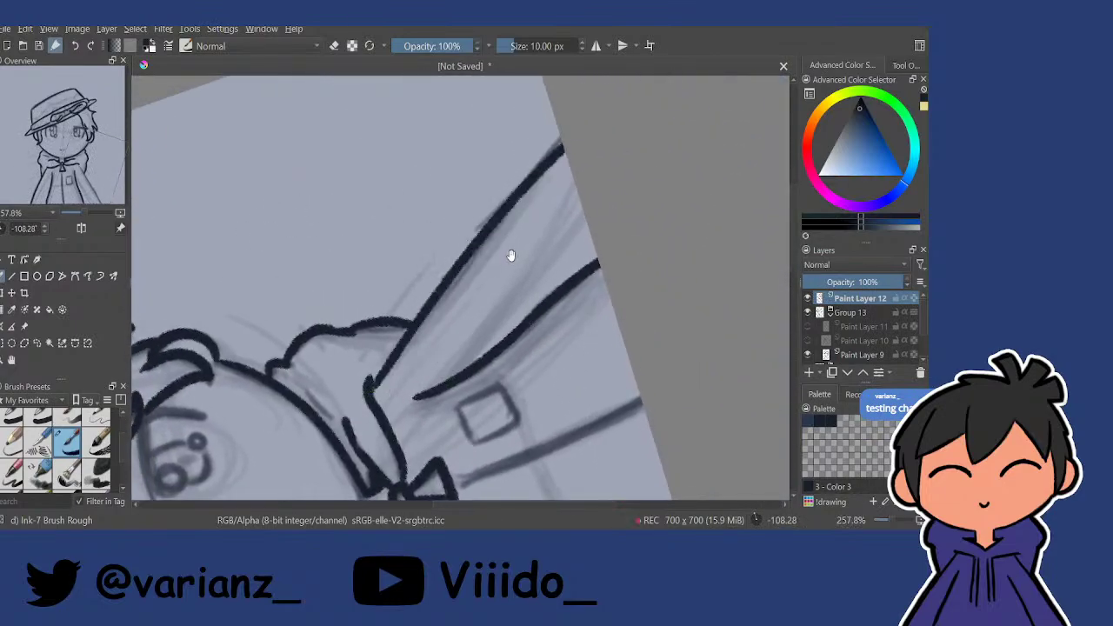
Ink the coat's centre front line below the zipper pull.
left_click_drag(527, 220, 522, 303)
mouse_move(574, 294)
left_mouse_down()
mouse_move(561, 374)
mouse_move(428, 406)
left_mouse_up()
left_click_drag(503, 252, 501, 316)
mouse_move(383, 394)
left_mouse_down()
mouse_move(438, 253)
mouse_move(435, 320)
mouse_move(414, 355)
mouse_move(461, 247)
left_mouse_up()
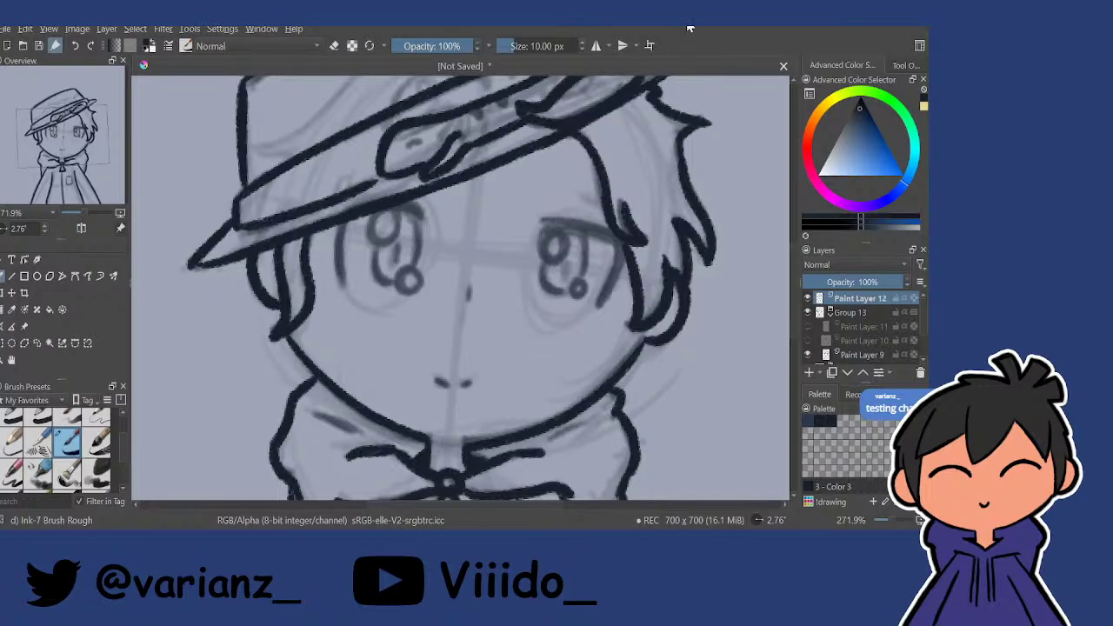
Set the brush size to 5 px and try to ink the outer curve of the left eye's iris.
right_click(544, 47)
type("5")
key("Return")
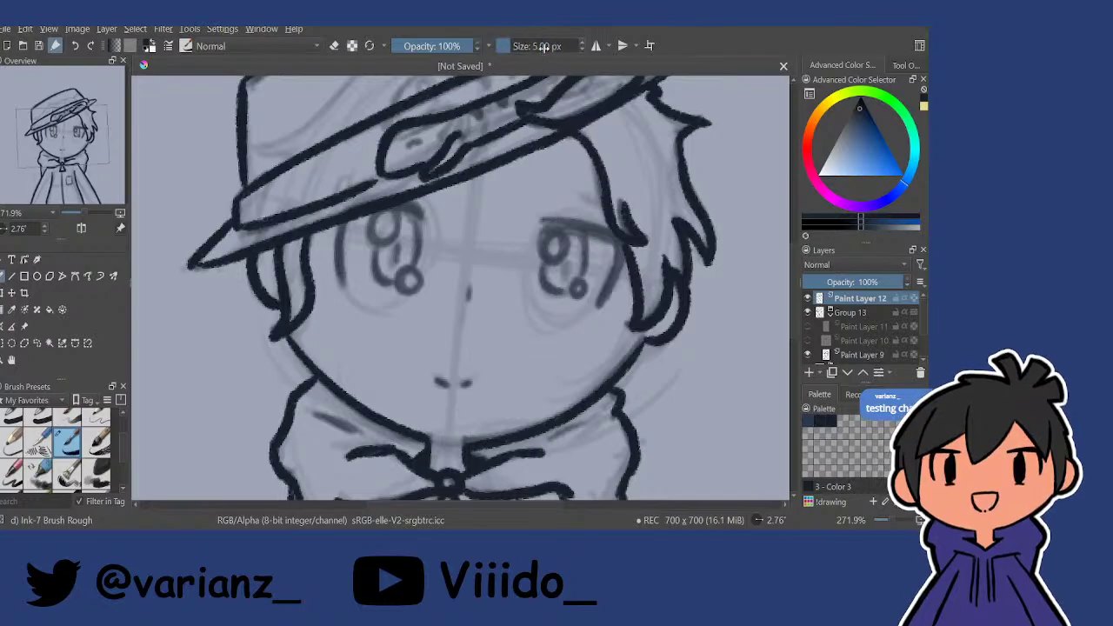
left_click_drag(469, 279, 479, 337)
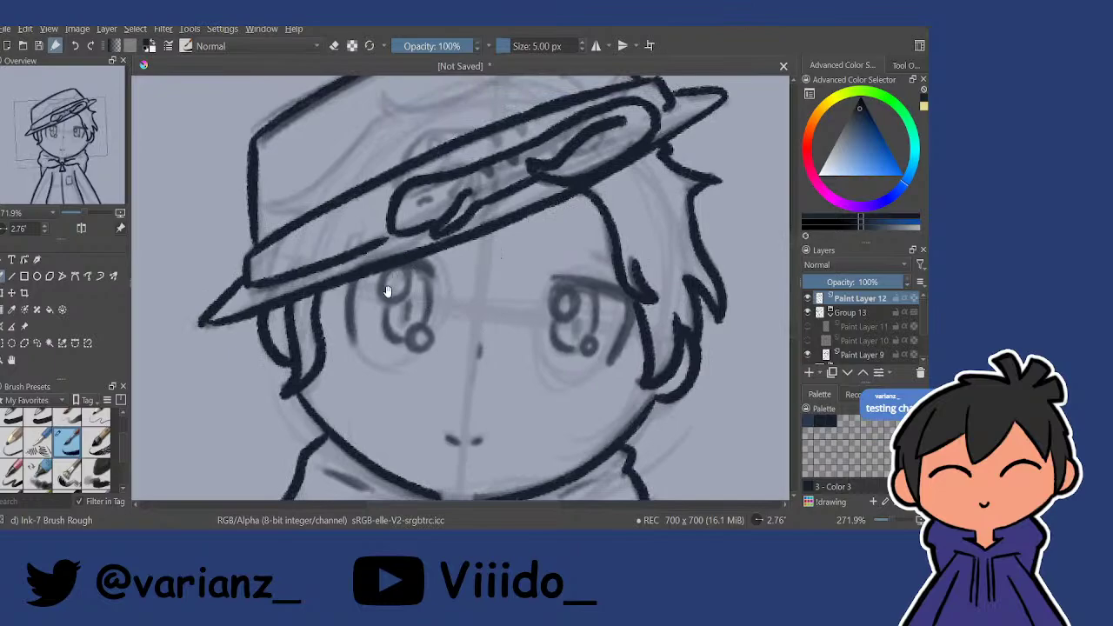
mouse_move(388, 291)
left_mouse_down()
mouse_move(387, 223)
mouse_move(409, 374)
left_mouse_up()
key("ctrl+z")
left_click_drag(400, 233, 416, 375)
key("ctrl+z")
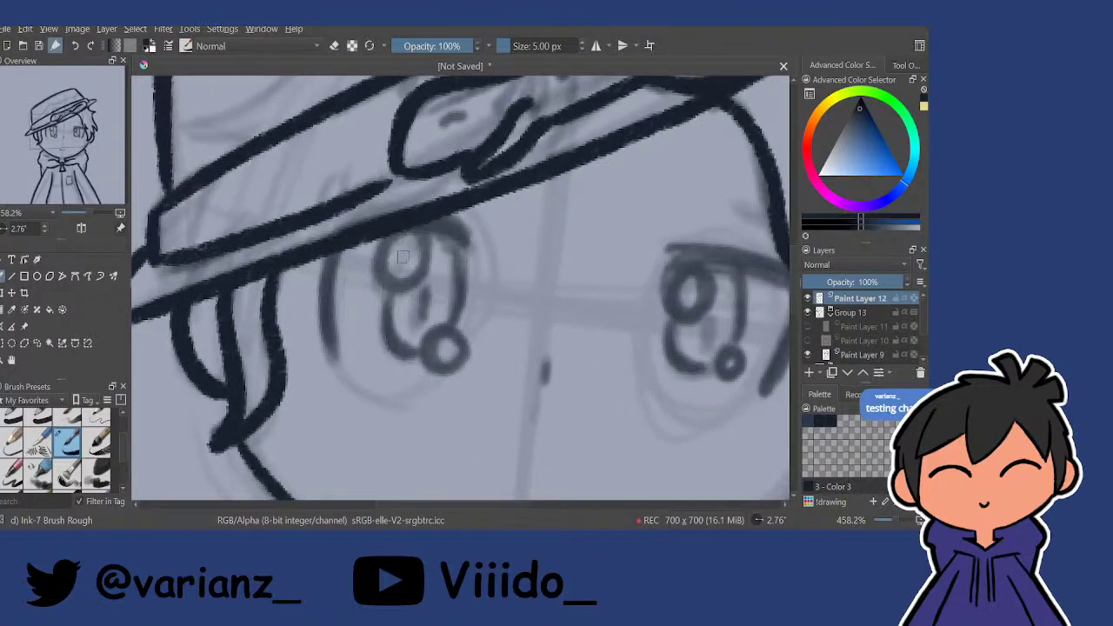
mouse_move(403, 230)
left_mouse_down()
mouse_move(388, 265)
mouse_move(418, 360)
left_mouse_up()
key("ctrl+z")
left_click_drag(406, 223, 414, 356)
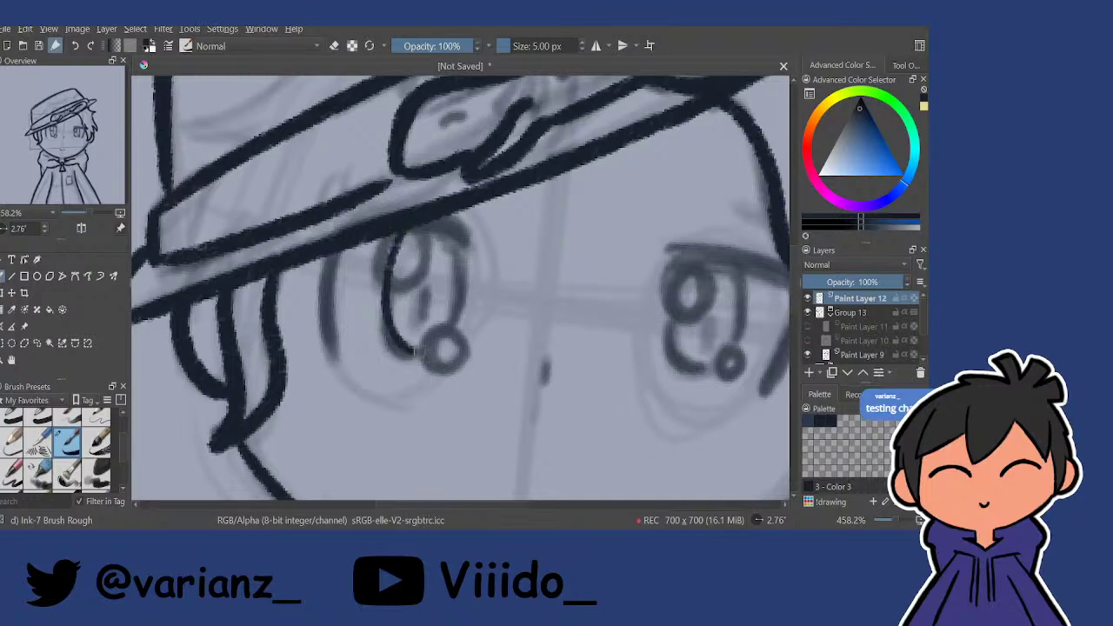
Set the brush size to 7 px and ink the outer curve of the left eye's iris.
left_click(548, 48)
type("7")
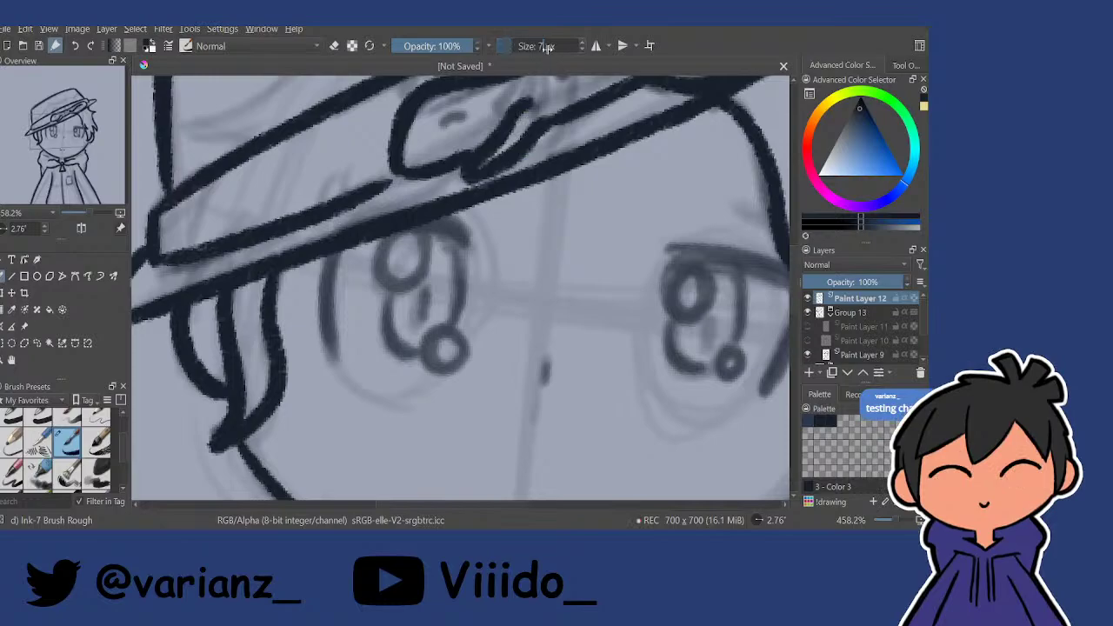
key("Return")
left_click_drag(396, 231, 407, 355)
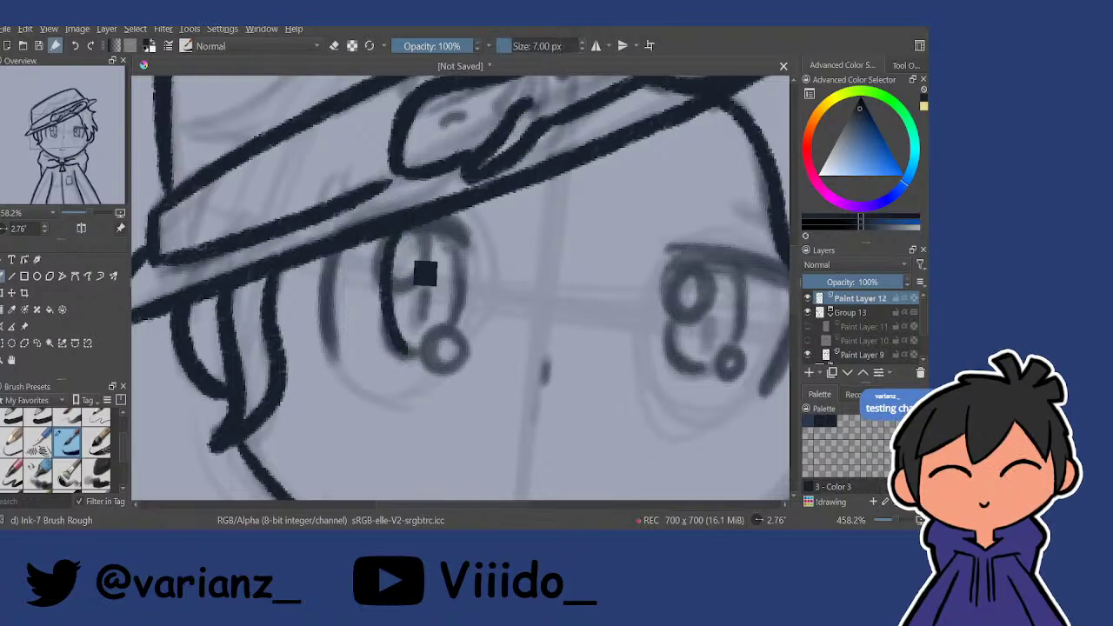
key("ctrl+z")
mouse_move(398, 230)
left_mouse_down()
mouse_move(384, 283)
mouse_move(413, 354)
left_mouse_up()
key("ctrl+z")
left_click_drag(389, 227, 427, 356)
Ink the inner curve of the left eye's iris, joining it to the outer curve at the bottom.
left_click_drag(582, 181, 304, 349)
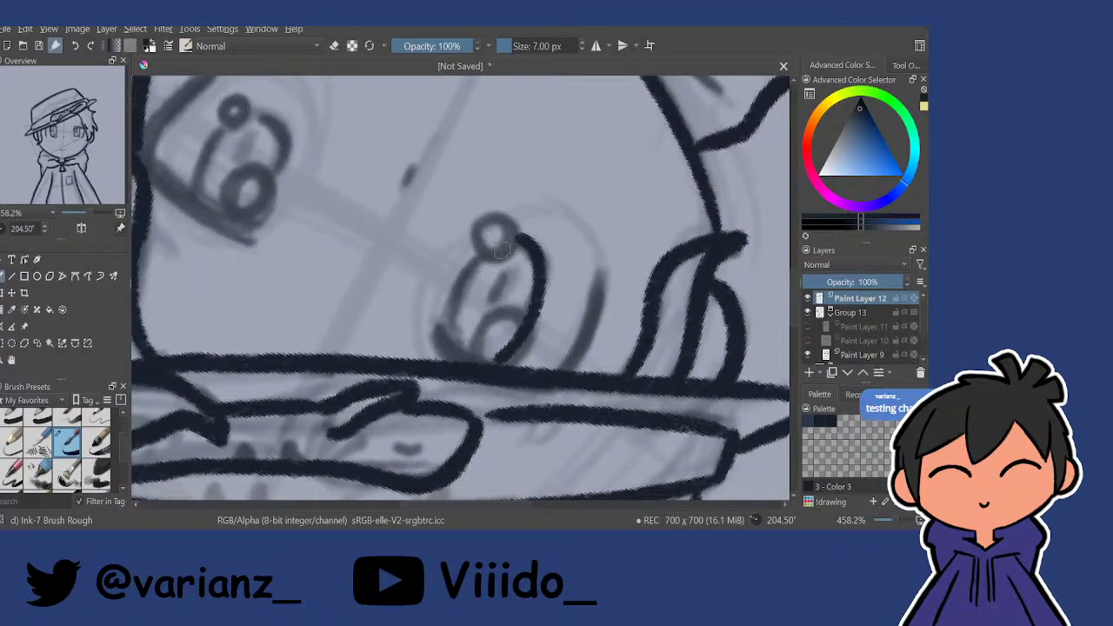
mouse_move(519, 235)
left_mouse_down()
mouse_move(454, 306)
mouse_move(452, 347)
mouse_move(434, 307)
left_mouse_up()
left_click_drag(634, 223, 455, 453)
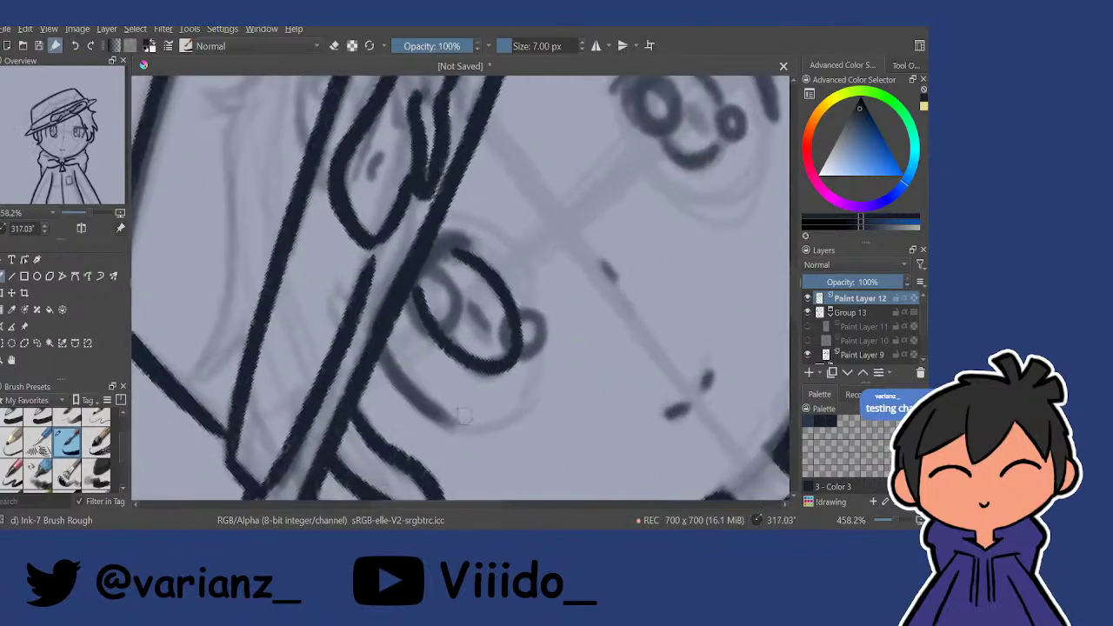
Ink the right eye's iris as an oval, with an outer and an inner curve meeting at the bottom.
left_click_drag(674, 269, 622, 442)
mouse_move(623, 296)
left_mouse_down()
mouse_move(581, 301)
mouse_move(564, 322)
mouse_move(555, 410)
mouse_move(577, 422)
left_mouse_up()
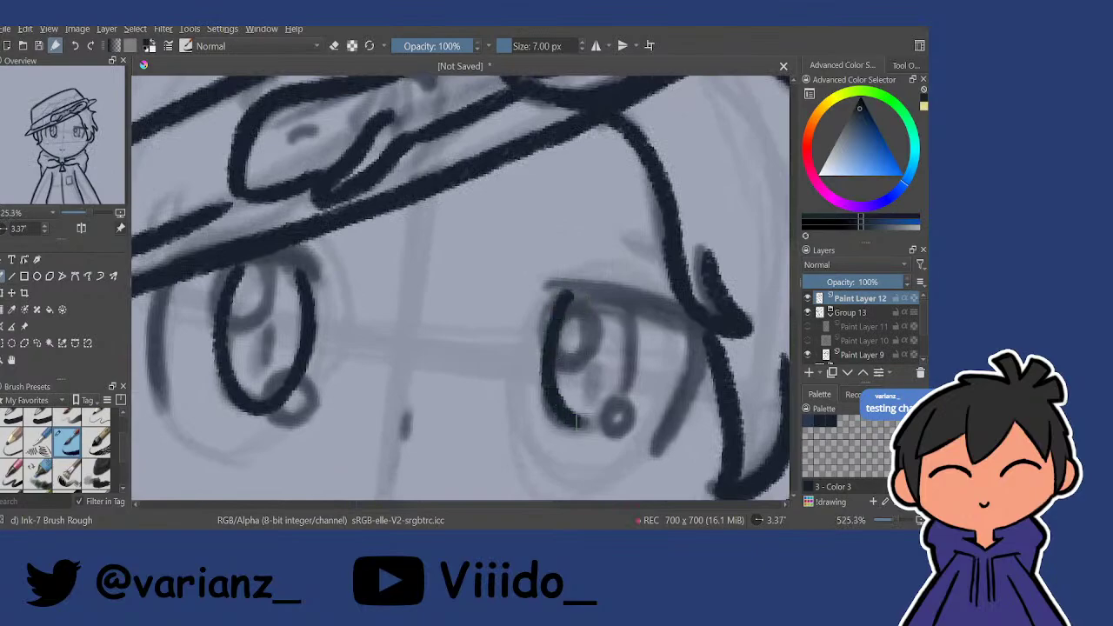
left_click_drag(630, 302, 621, 390)
key("ctrl+z")
mouse_move(630, 300)
left_mouse_down()
mouse_move(615, 402)
mouse_move(584, 422)
mouse_move(610, 412)
left_mouse_up()
mouse_move(602, 393)
left_mouse_down()
mouse_move(594, 385)
mouse_move(598, 443)
left_mouse_up()
left_click_drag(591, 365, 600, 274)
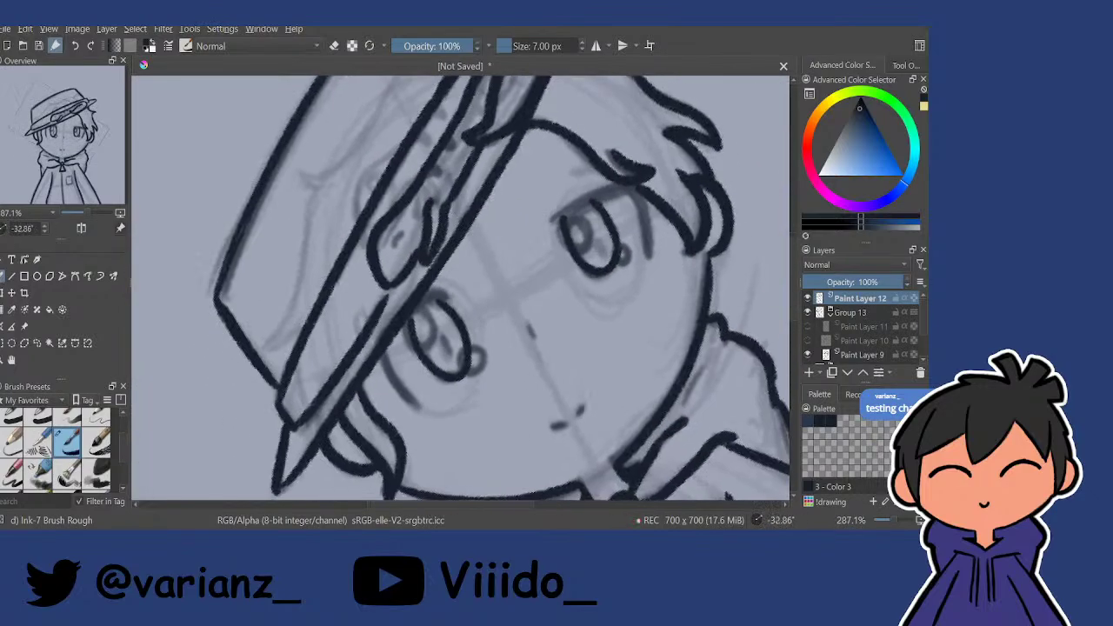
Ink the thick upper lid lines above the left and right irises.
mouse_move(505, 300)
left_mouse_down()
mouse_move(522, 288)
mouse_move(490, 256)
left_mouse_up()
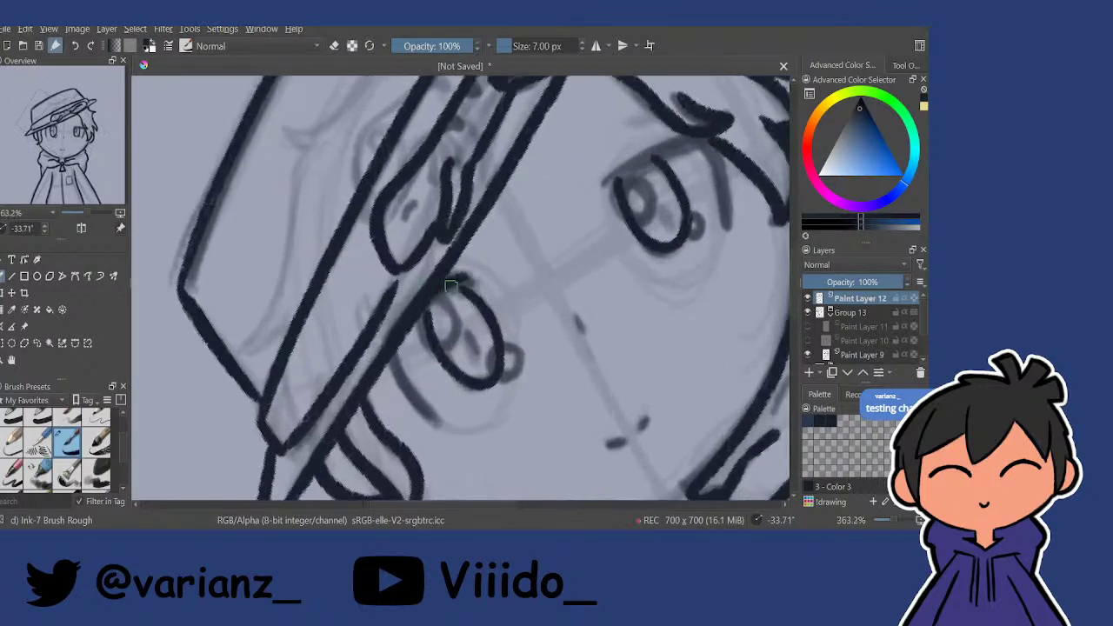
left_click_drag(427, 301, 462, 280)
left_click_drag(652, 220, 599, 280)
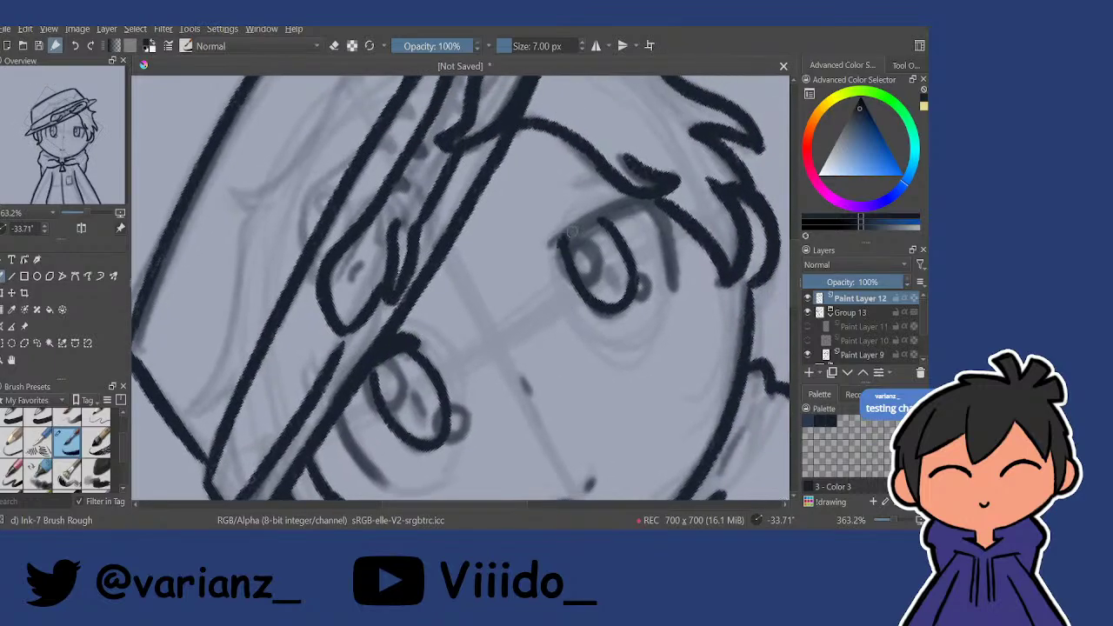
mouse_move(555, 247)
left_mouse_down()
mouse_move(609, 211)
mouse_move(556, 238)
left_mouse_up()
left_click_drag(645, 199, 638, 296)
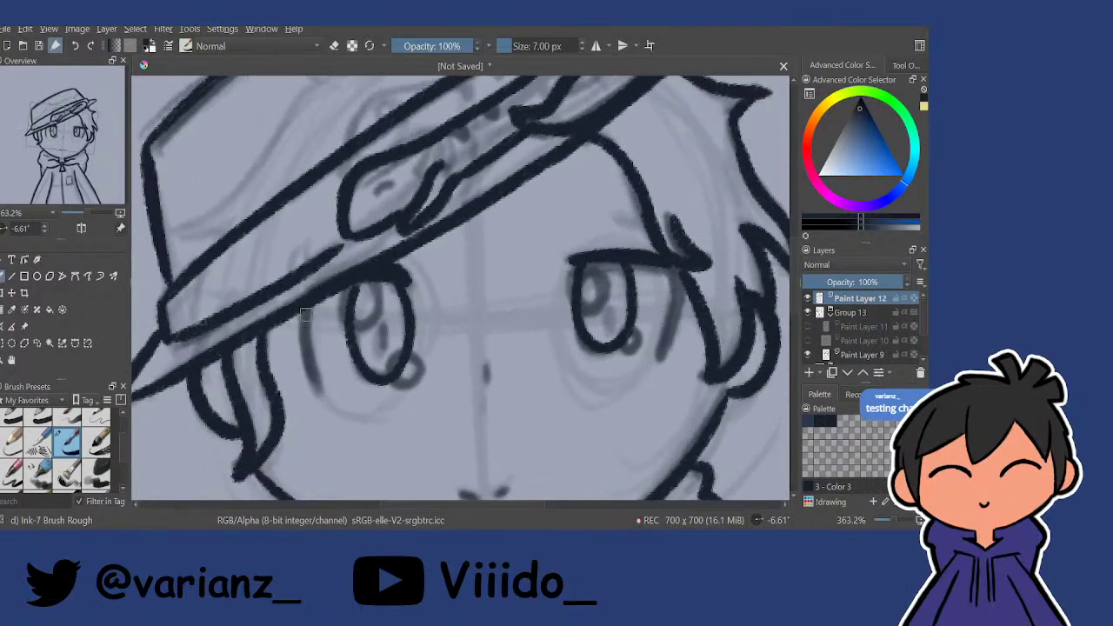
Ink the curved outer lash lines beside the left and right eyes.
left_click_drag(305, 314, 312, 376)
left_click_drag(304, 330, 318, 393)
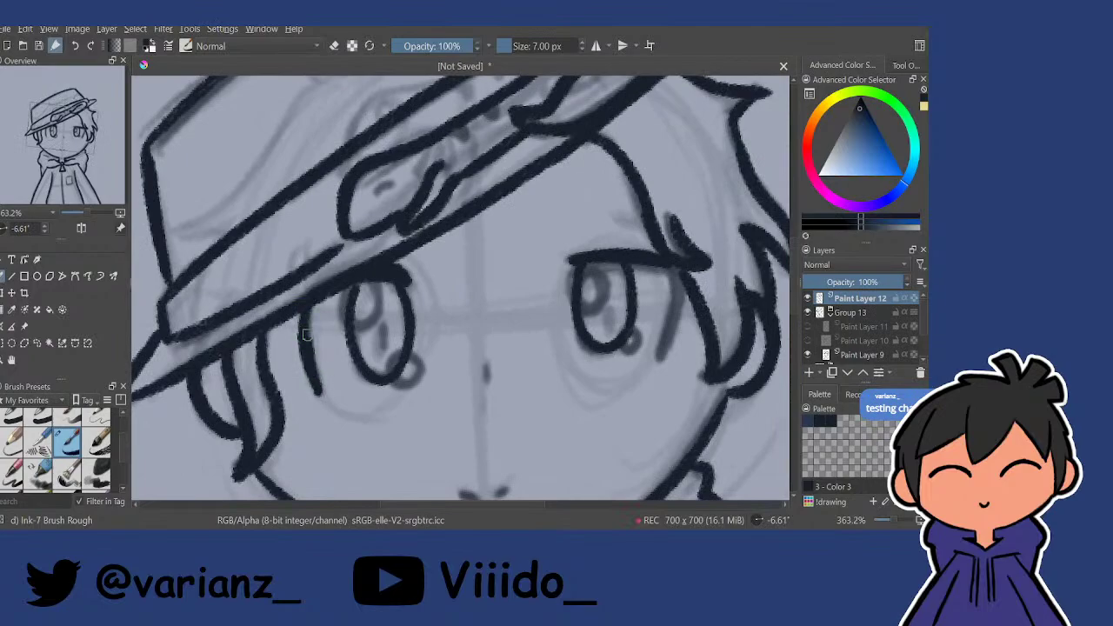
left_click_drag(670, 272, 664, 349)
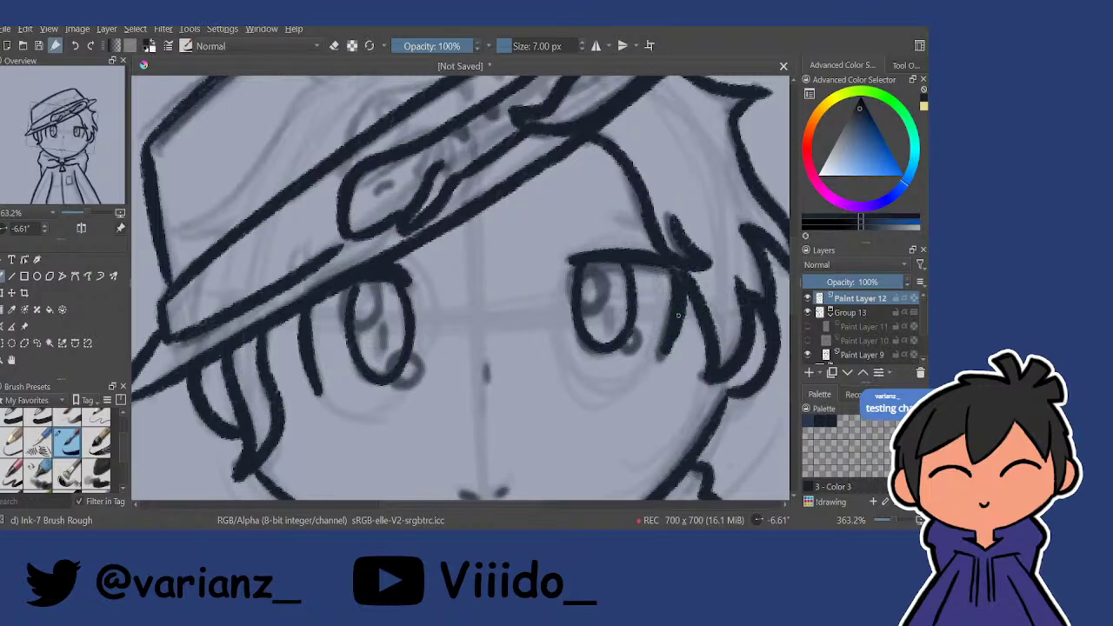
left_click_drag(681, 276, 670, 252)
left_click_drag(671, 252, 586, 244)
Ink the short fold lines on both sides of the hood below the cheeks.
scroll(482, 225, "up", 3)
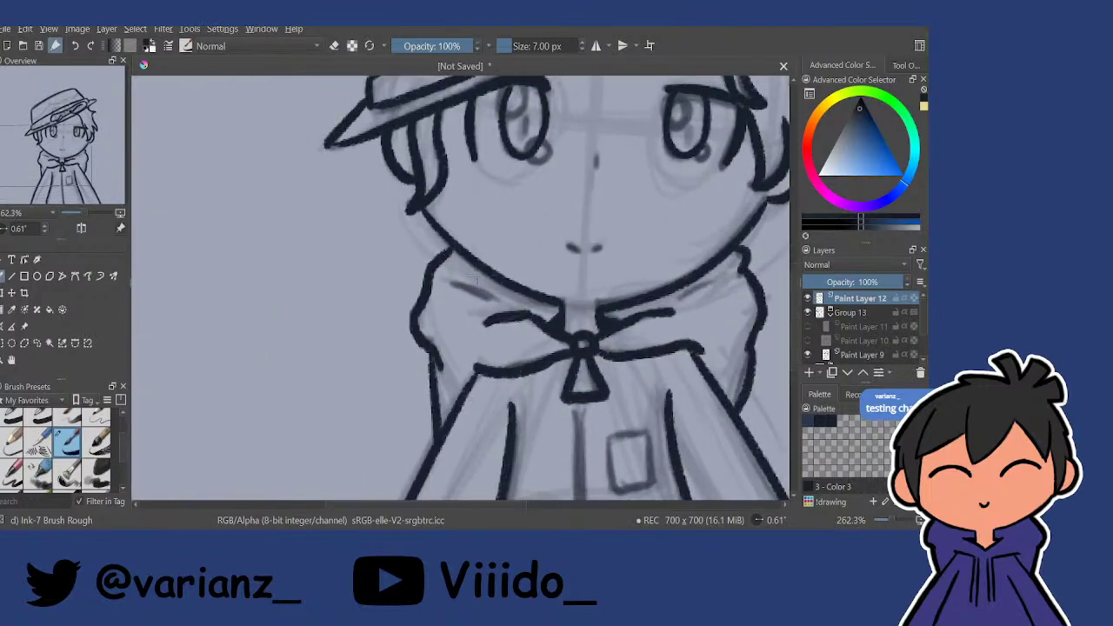
left_click_drag(452, 281, 484, 294)
left_click_drag(680, 297, 709, 282)
Ink the coat's centre front line from the zipper pull down to the lower edge of the canvas.
mouse_move(637, 318)
left_mouse_down()
mouse_move(654, 243)
mouse_move(633, 337)
left_mouse_up()
mouse_move(633, 337)
left_mouse_down()
mouse_move(632, 307)
mouse_move(613, 369)
left_mouse_up()
left_click_drag(609, 280, 614, 375)
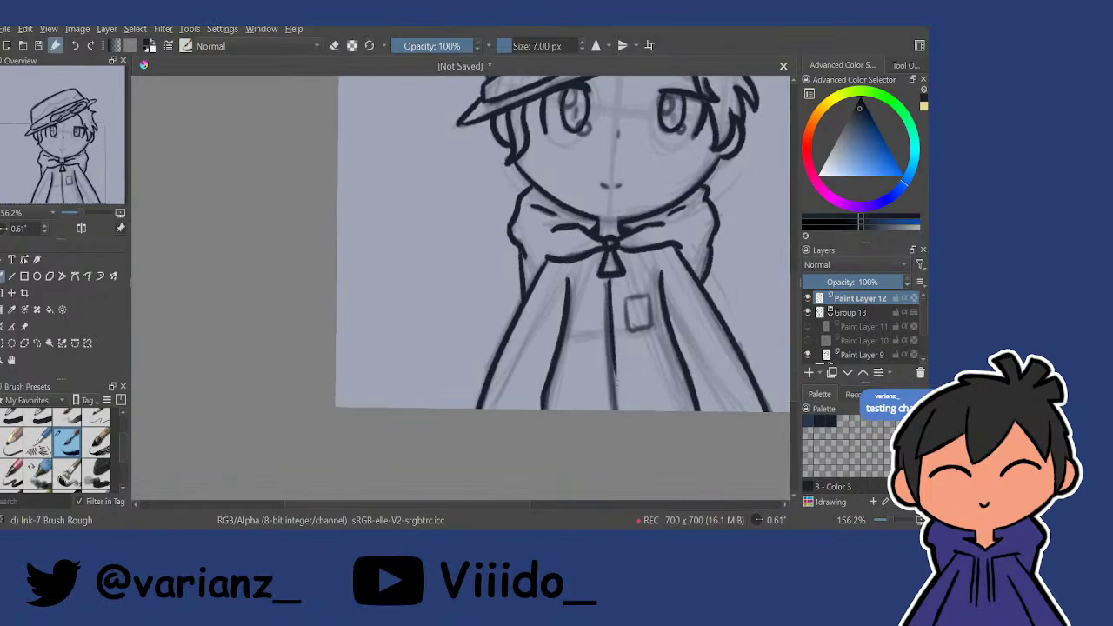
left_click_drag(612, 336, 615, 408)
Ink the small rectangular patch on the coat's chest beside the centre front line.
scroll(614, 383, "up", 3)
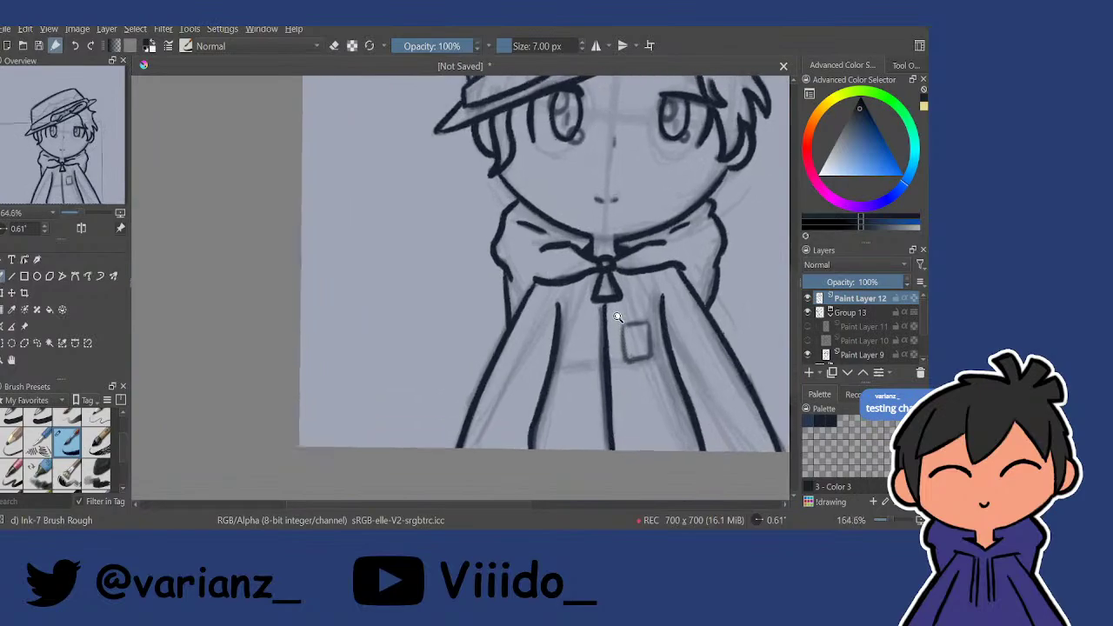
left_click_drag(624, 325, 627, 362)
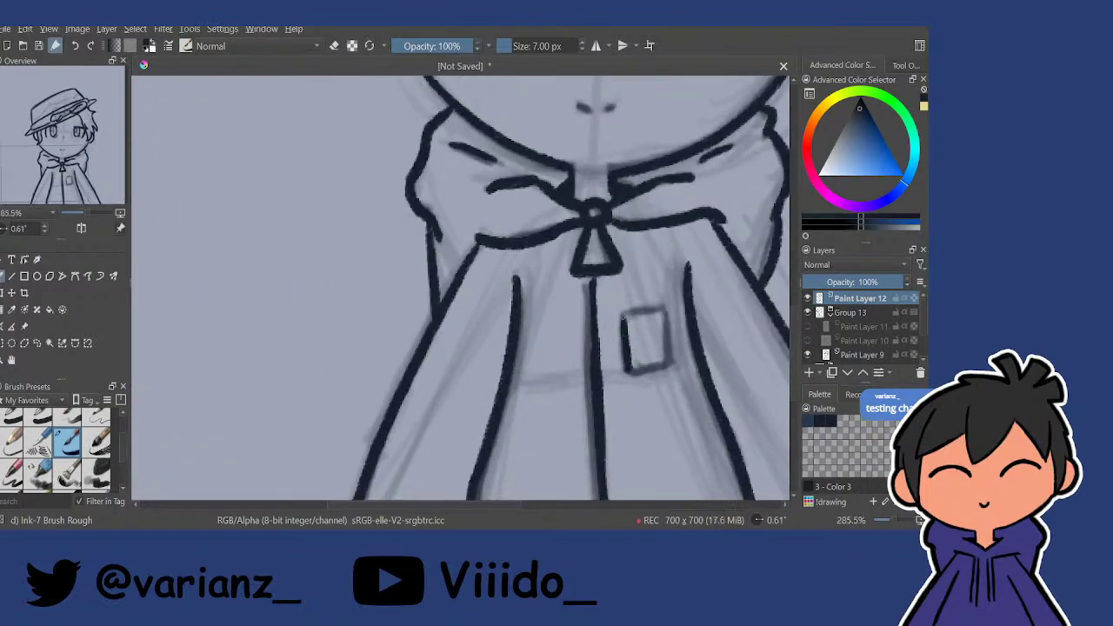
mouse_move(623, 318)
left_mouse_down()
mouse_move(665, 312)
mouse_move(669, 348)
mouse_move(667, 331)
mouse_move(661, 356)
mouse_move(636, 370)
mouse_move(671, 360)
left_mouse_up()
scroll(622, 313, "down", 8)
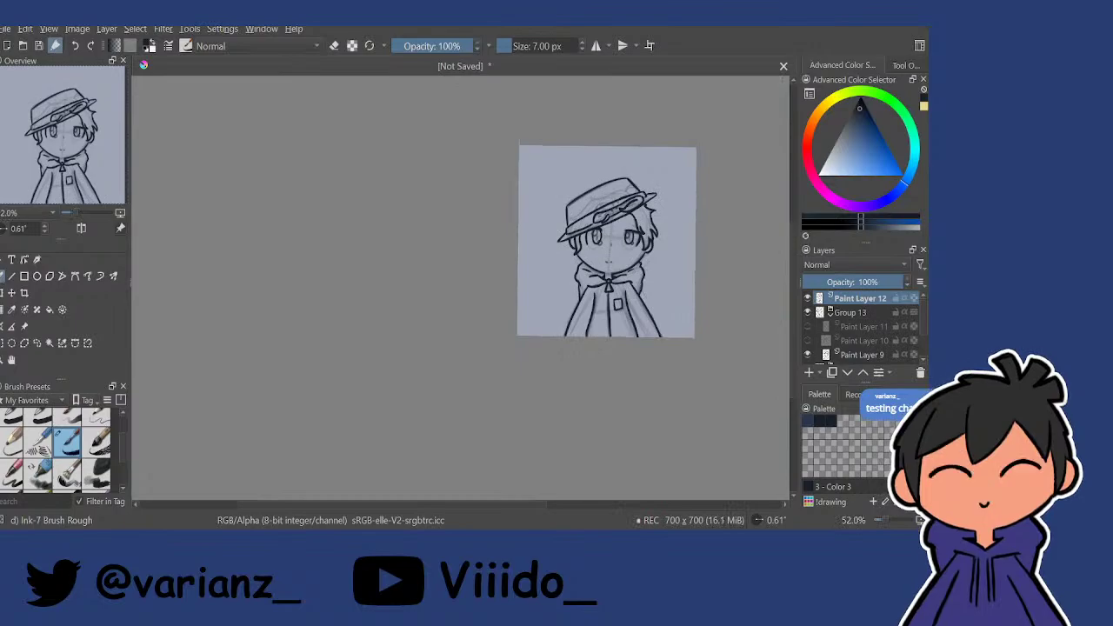
Hide Paint Layer 12 and Paint Layer 9, show the Paint Layer 11 sketch, and add a new paint layer.
left_click(808, 299)
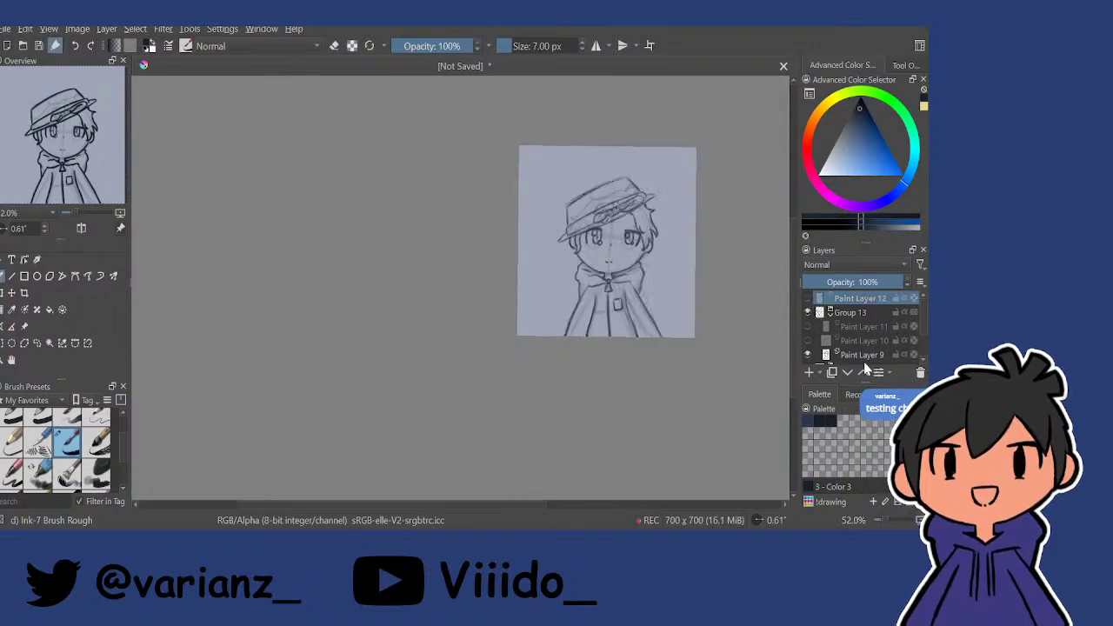
left_click(809, 355)
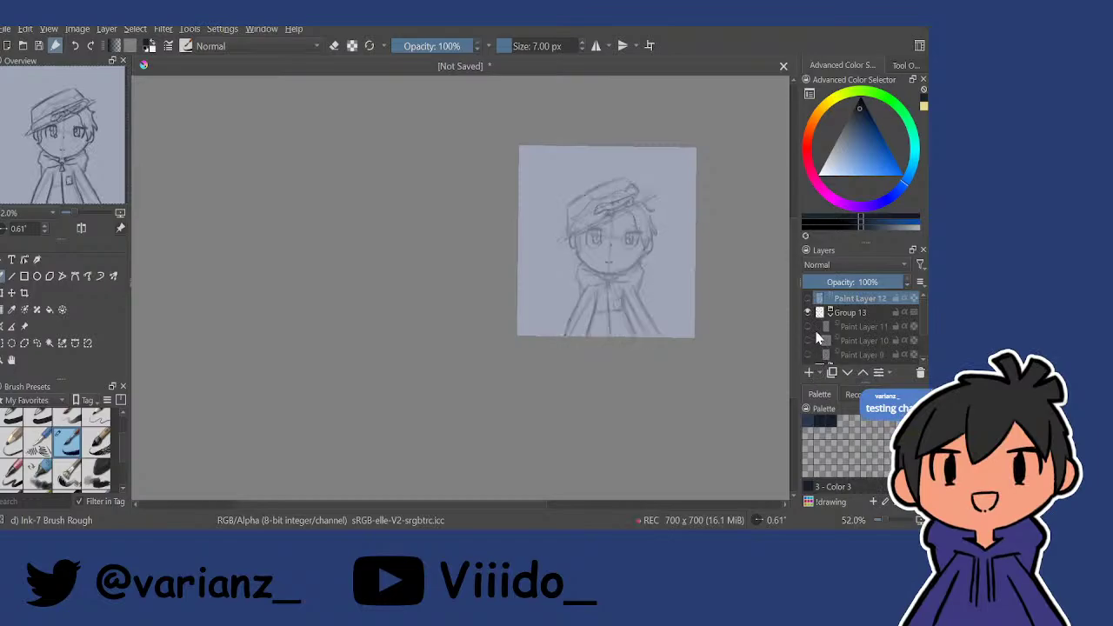
left_click(808, 326)
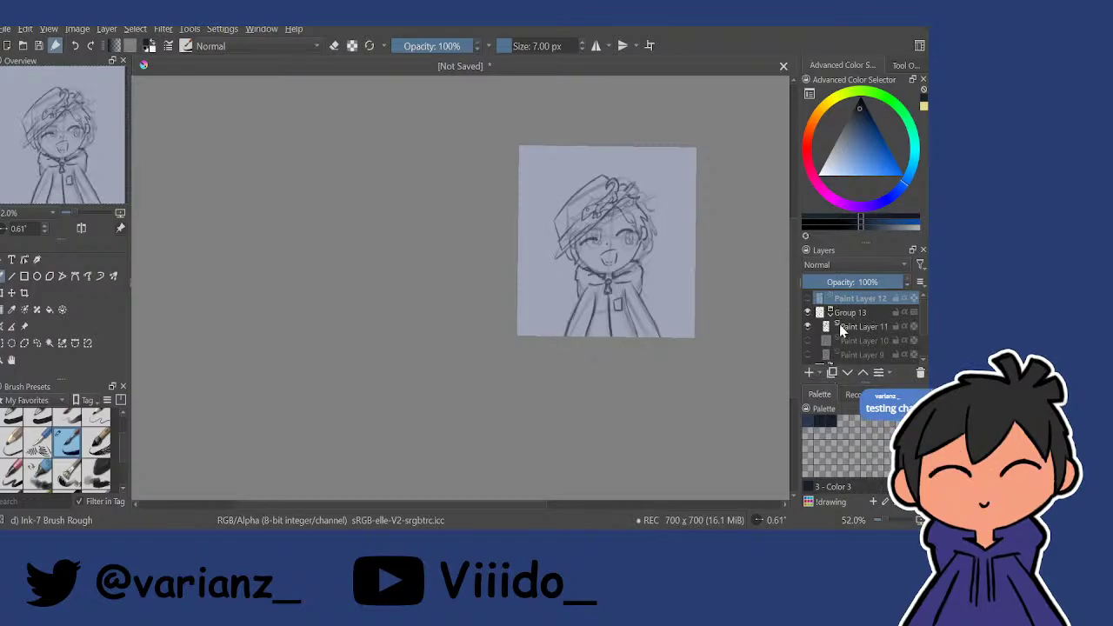
left_click(810, 373)
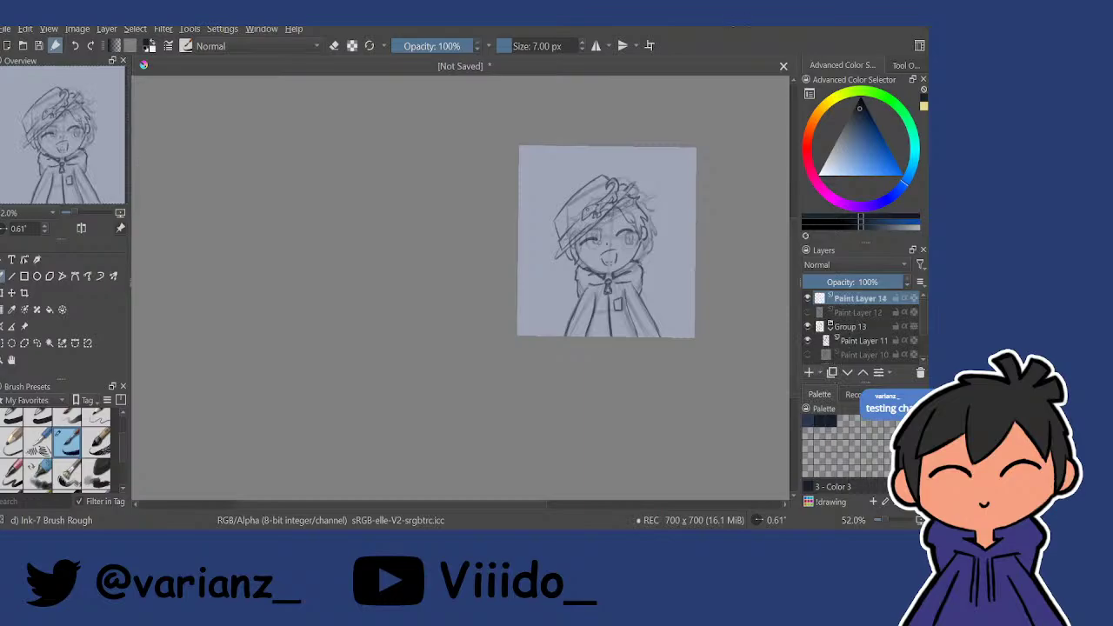
Ink the round, ring-shaped eye of the lizard ornament on the hat on Paint Layer 14.
left_click_drag(571, 232, 540, 330)
mouse_move(631, 211)
left_mouse_down()
mouse_move(570, 307)
mouse_move(540, 311)
left_mouse_up()
mouse_move(540, 312)
left_mouse_down()
mouse_move(551, 264)
mouse_move(544, 328)
mouse_move(537, 314)
left_mouse_up()
mouse_move(576, 269)
left_mouse_down()
mouse_move(550, 292)
mouse_move(561, 301)
left_mouse_up()
left_click_drag(650, 252, 621, 296)
left_click_drag(684, 222, 656, 231)
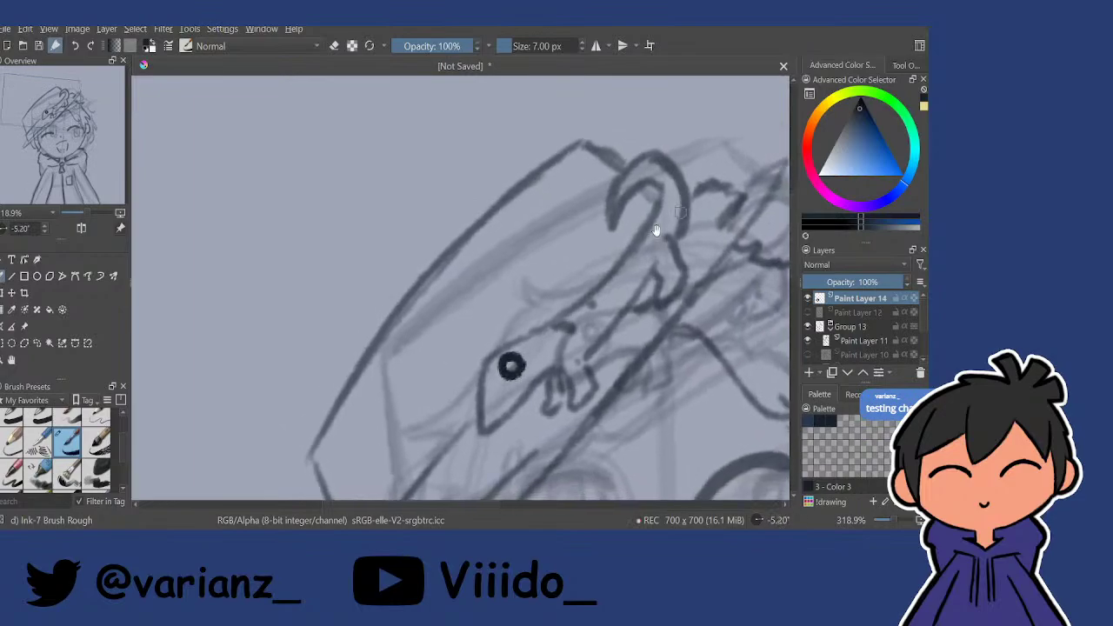
Set the brush size to 10 px and ink the lizard's curled tail and the upper part of its back.
right_click(530, 44)
type("10")
key("Return")
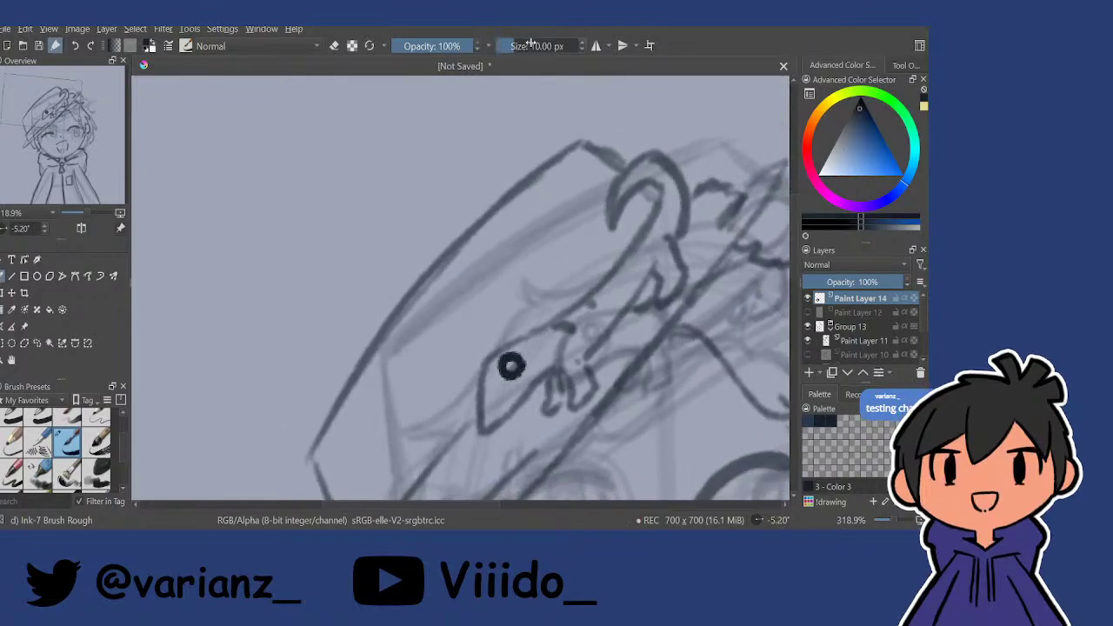
mouse_move(633, 203)
left_mouse_down()
mouse_move(593, 235)
mouse_move(613, 179)
mouse_move(631, 169)
mouse_move(655, 182)
mouse_move(667, 219)
mouse_move(660, 253)
mouse_move(620, 203)
mouse_move(634, 201)
mouse_move(638, 221)
mouse_move(614, 257)
left_mouse_up()
mouse_move(627, 243)
left_mouse_down()
mouse_move(642, 216)
mouse_move(558, 310)
mouse_move(543, 298)
left_mouse_up()
Show Paint Layer 12, hide Paint Layer 14, and set the brush size to 7 px.
left_click(809, 312)
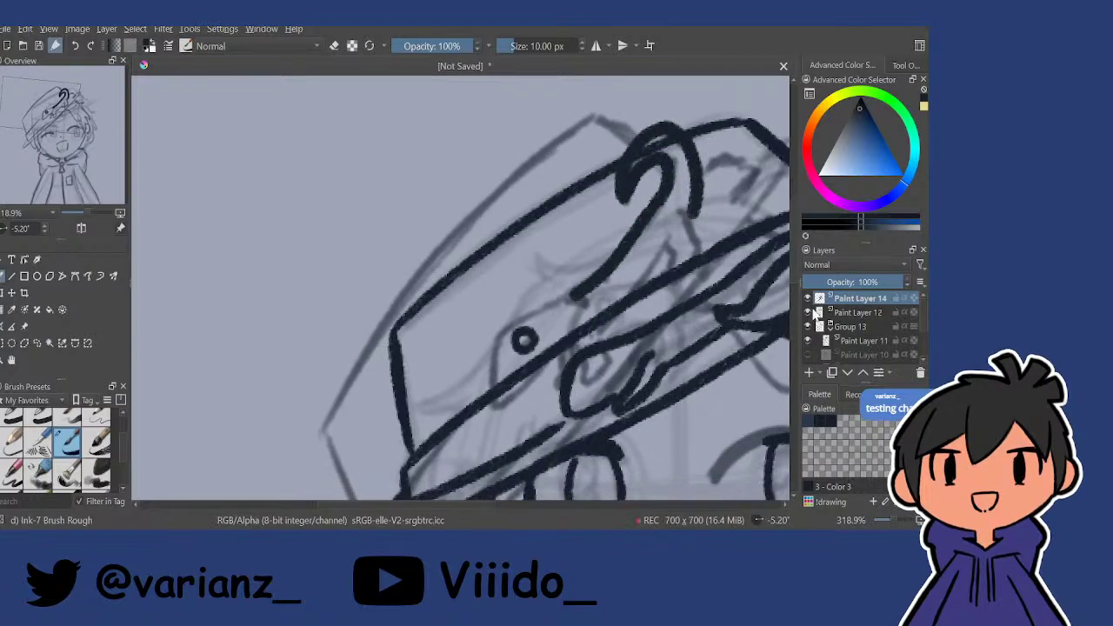
left_click(808, 299)
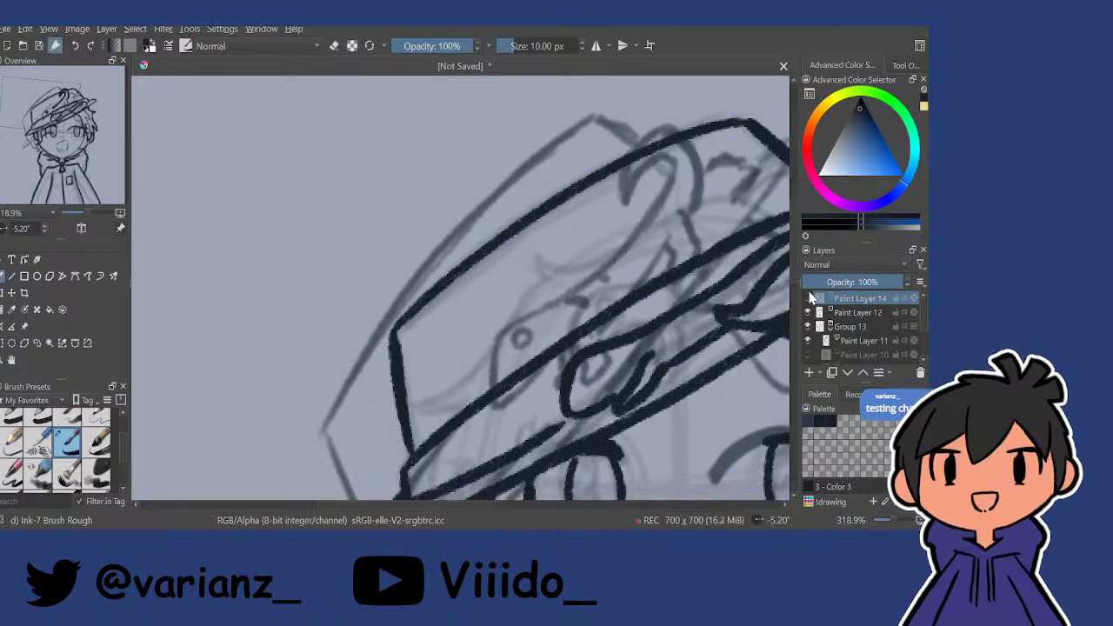
right_click(534, 41)
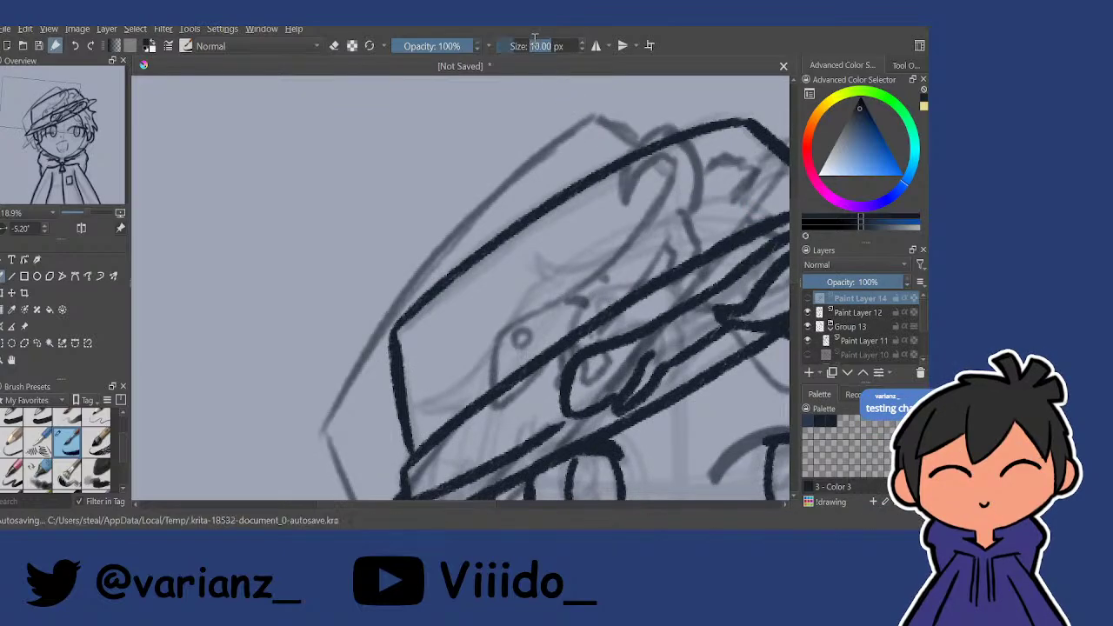
type("7")
key("Return")
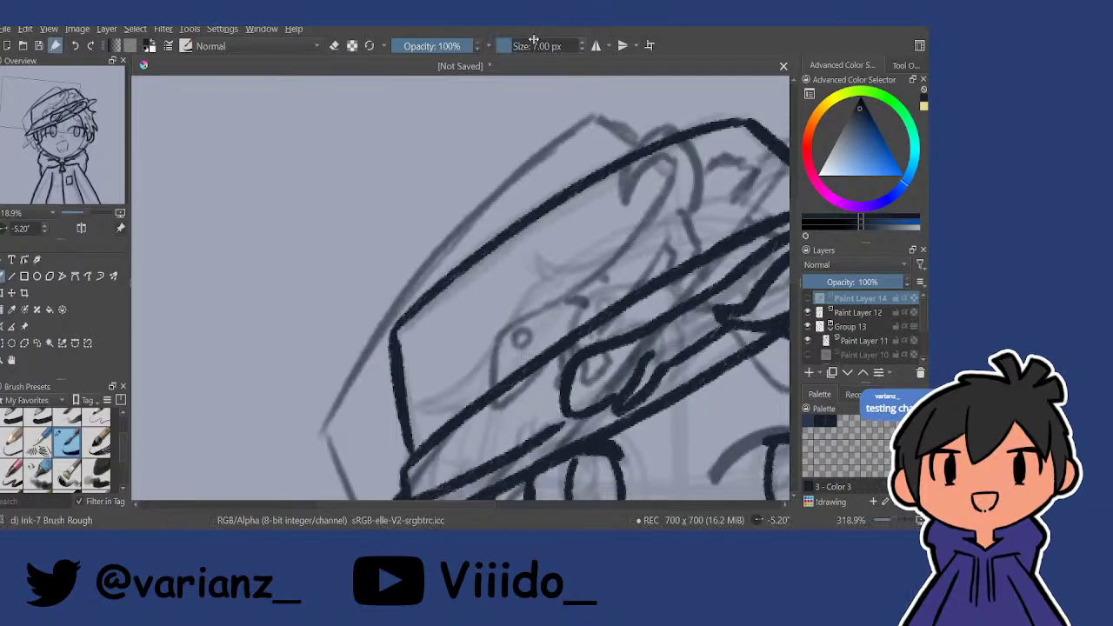
Swap the Paint Layer 11 sketch for Paint Layer 9 and ink small spikes along the hat ornament's back on Paint Layer 12.
left_click(857, 315)
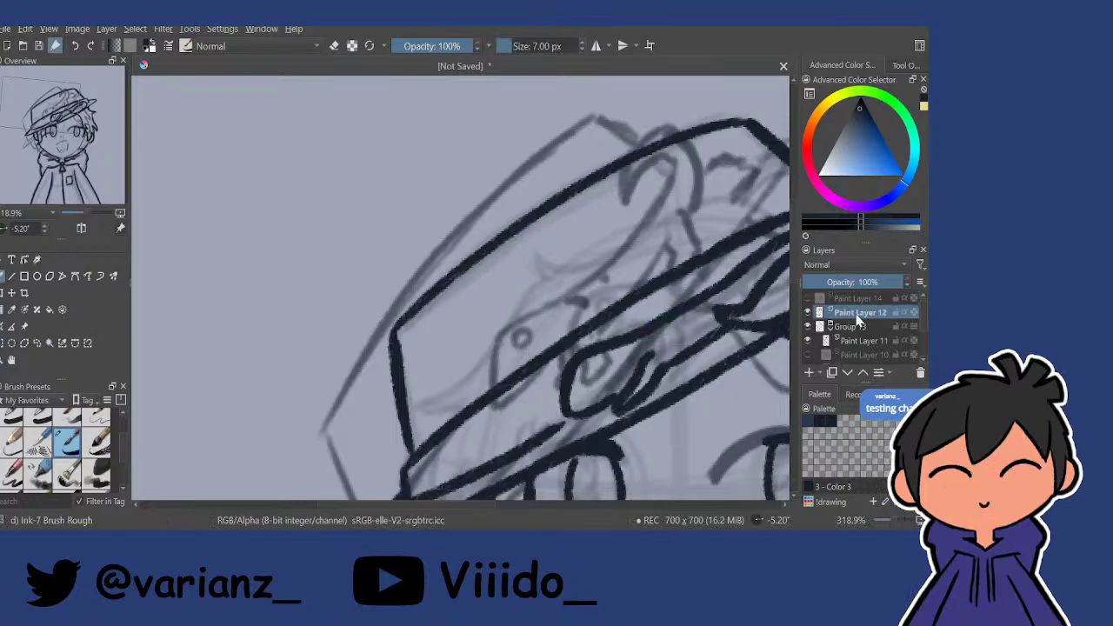
left_click(808, 340)
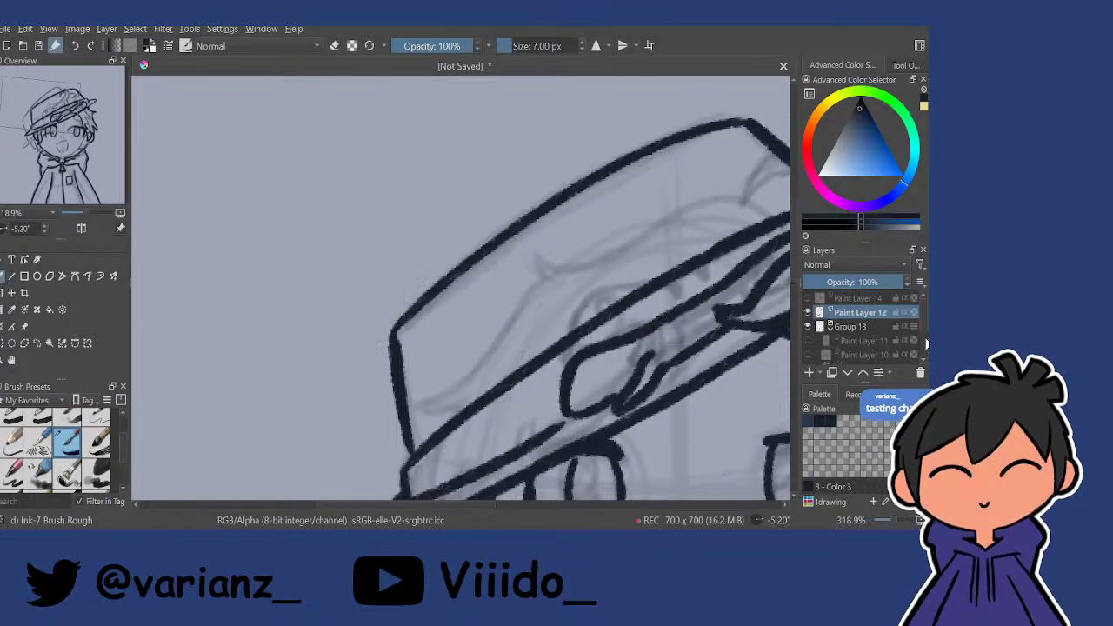
left_click_drag(924, 320, 925, 325)
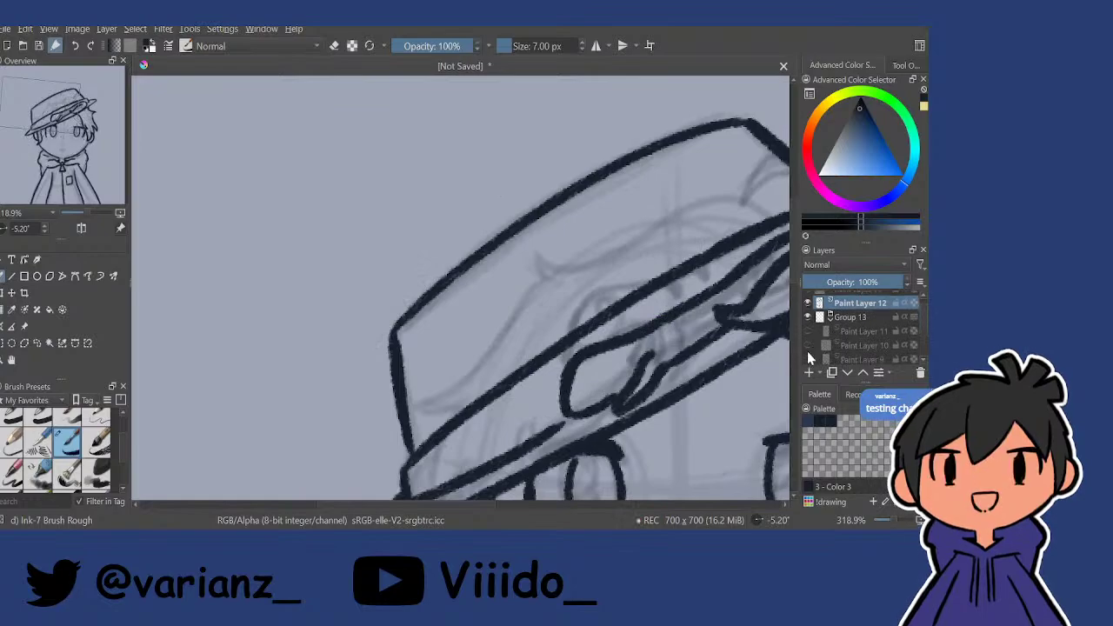
left_click(808, 358)
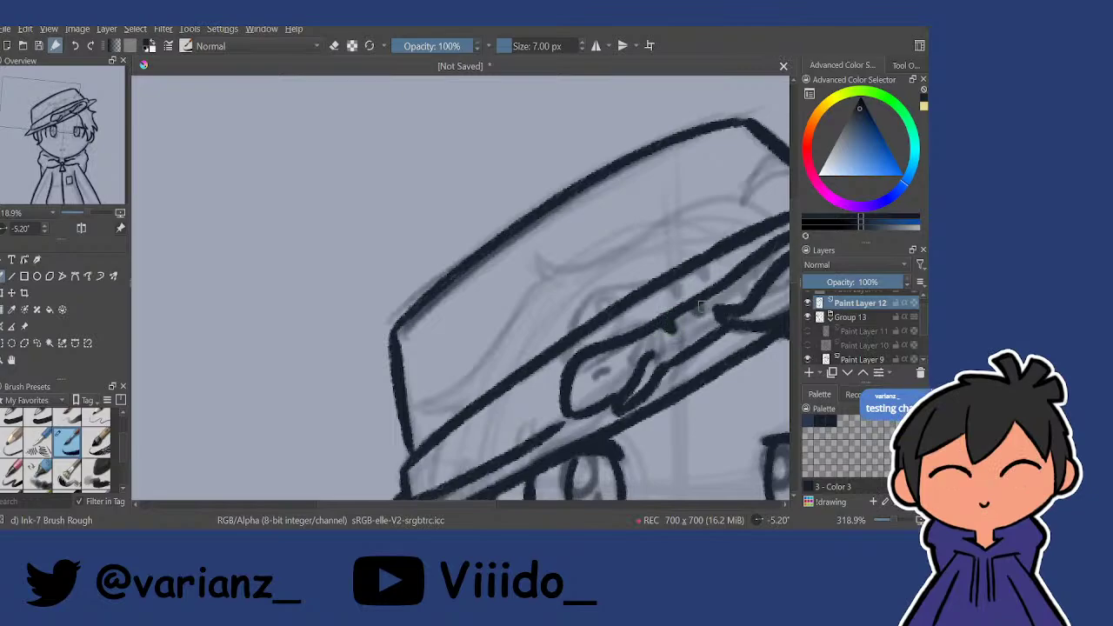
left_click_drag(688, 264, 641, 288)
scroll(672, 253, "down", 3)
scroll(922, 319, "up", 1)
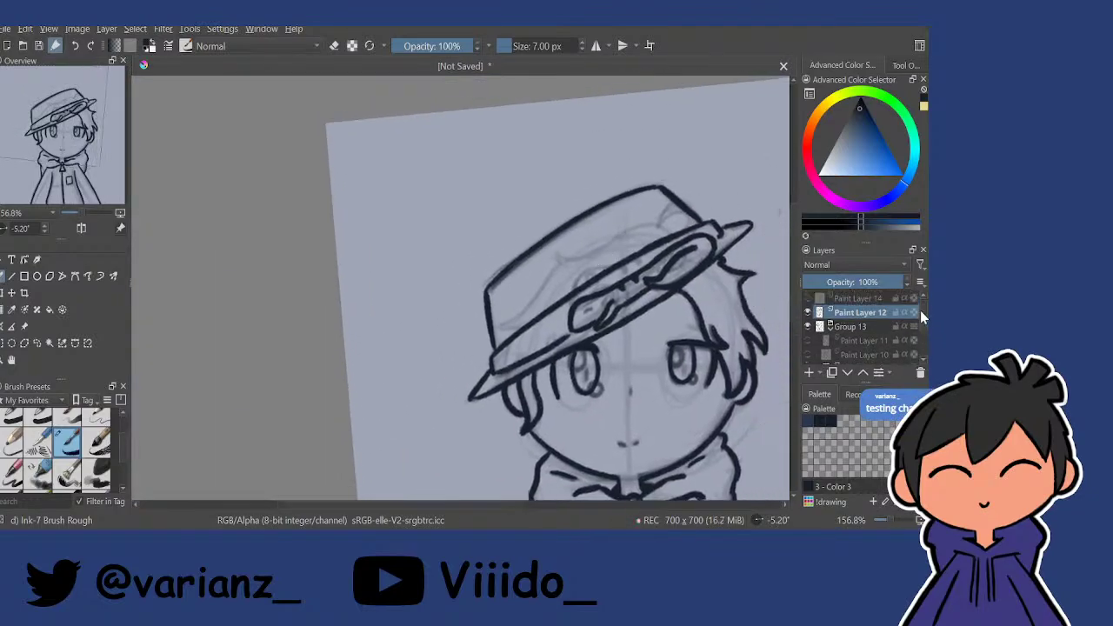
Hide Paint Layers 12 and 9, show Paint Layers 14 and 11, and make Paint Layer 14 active.
left_click(808, 312)
left_click(808, 298)
left_click(808, 341)
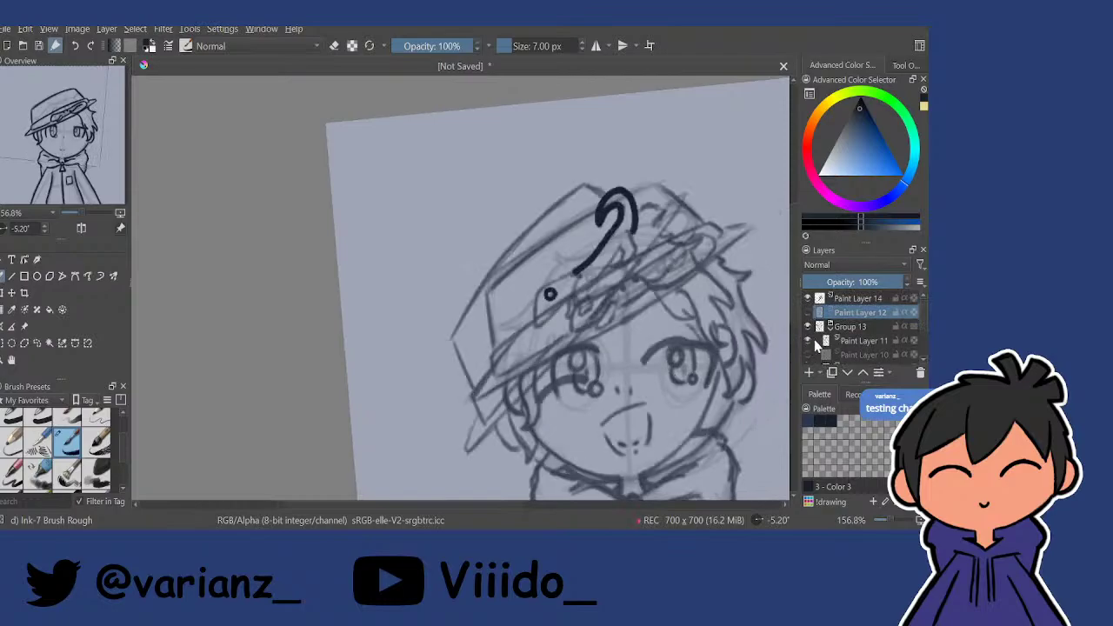
scroll(922, 312, "down", 1)
left_click(808, 355)
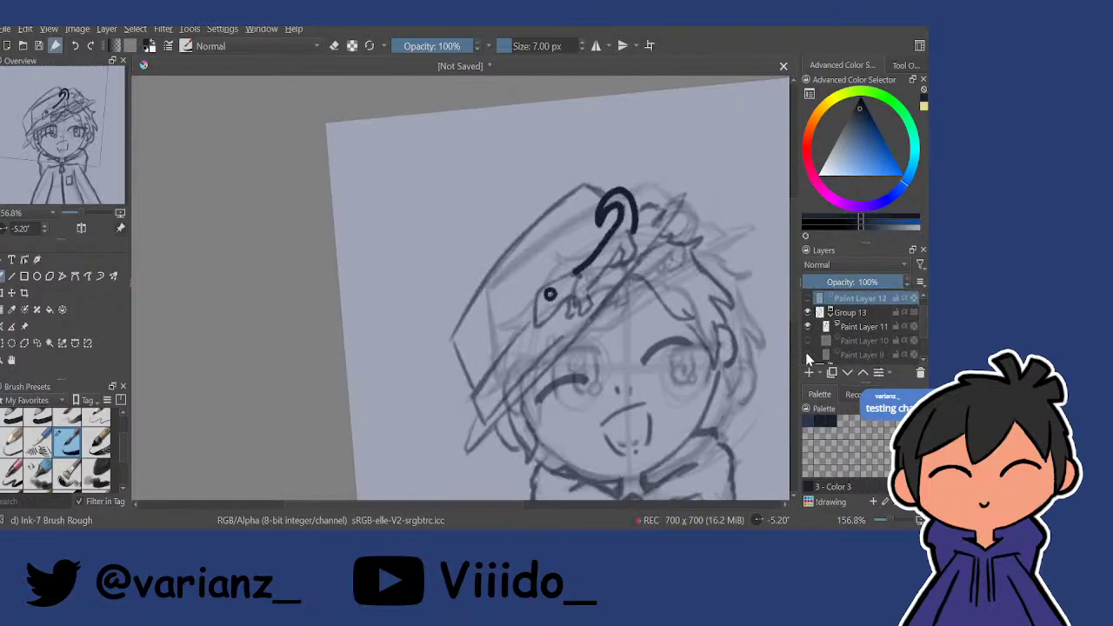
scroll(921, 298, "up", 1)
left_click(857, 300)
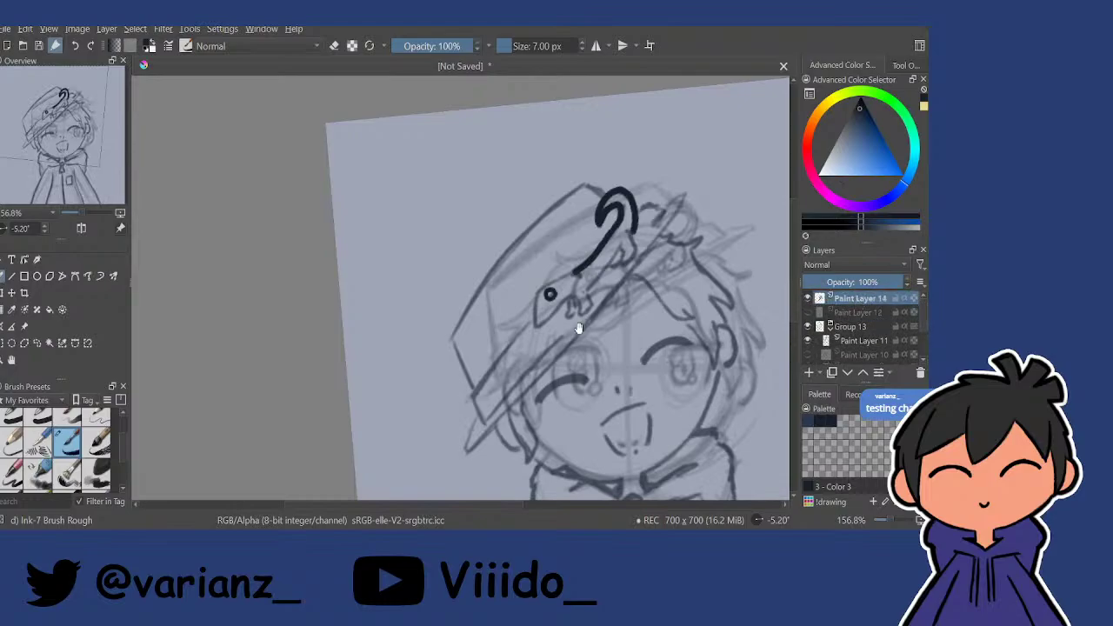
Set the brush size to 10 px and ink the lizard's head, front foot, belly and the start of its hind leg.
left_click_drag(580, 329, 583, 300)
left_click_drag(555, 265, 634, 94)
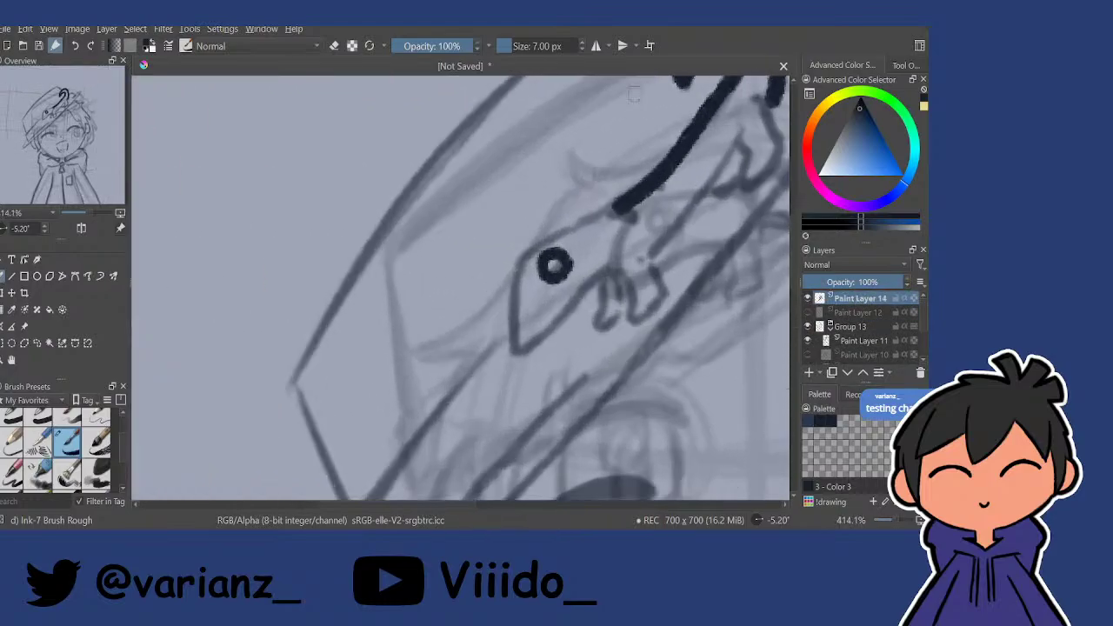
left_click(509, 50)
type("10")
key("Return")
mouse_move(621, 205)
left_mouse_down()
mouse_move(540, 251)
mouse_move(513, 280)
mouse_move(519, 345)
mouse_move(607, 271)
mouse_move(633, 336)
mouse_move(666, 301)
mouse_move(654, 252)
mouse_move(571, 351)
mouse_move(676, 211)
mouse_move(696, 261)
mouse_move(735, 243)
left_mouse_up()
scroll(623, 286, "up", 2)
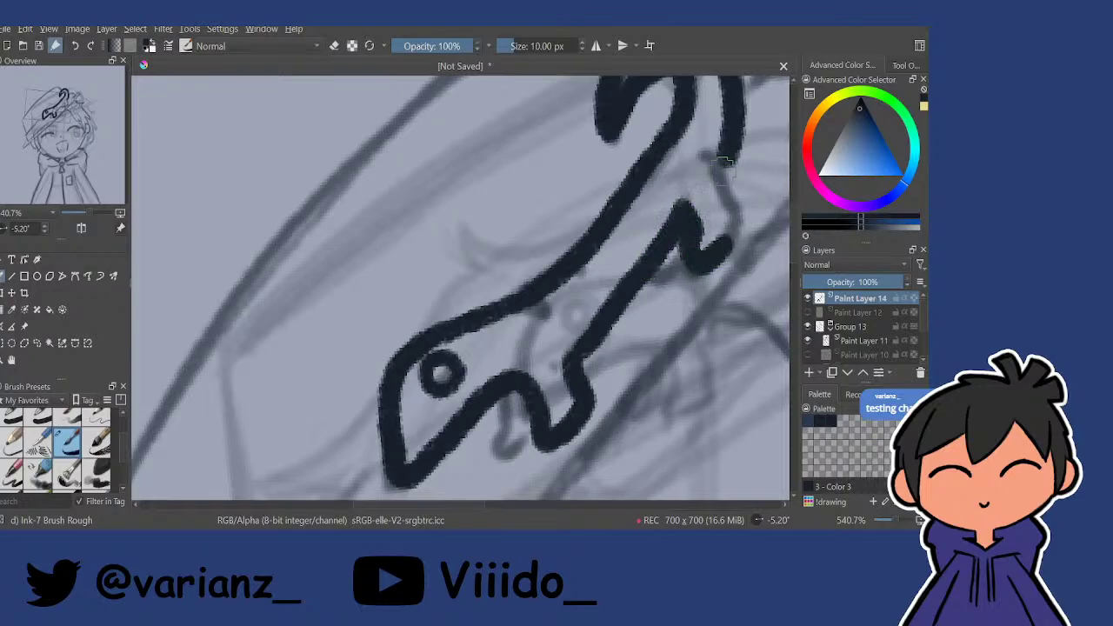
Ink the back of the lizard's hind leg below the tail and complete its hind and front feet.
left_click_drag(720, 158, 730, 189)
key("ctrl+z")
mouse_move(701, 149)
left_mouse_down()
mouse_move(736, 212)
mouse_move(725, 261)
left_mouse_up()
left_click_drag(721, 217, 717, 199)
left_click_drag(686, 241, 640, 261)
left_click_drag(656, 224, 661, 249)
left_click_drag(574, 278, 578, 314)
Ink small spikes along the lizard's back behind its head.
scroll(578, 315, "down", 4)
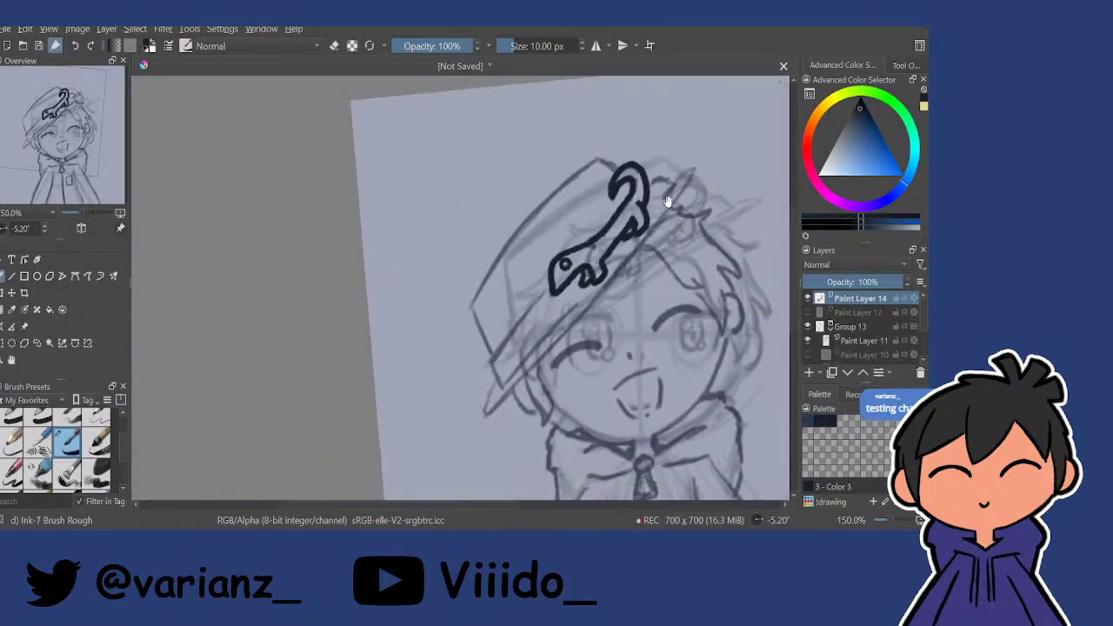
key("5")
left_click_drag(628, 272, 595, 285)
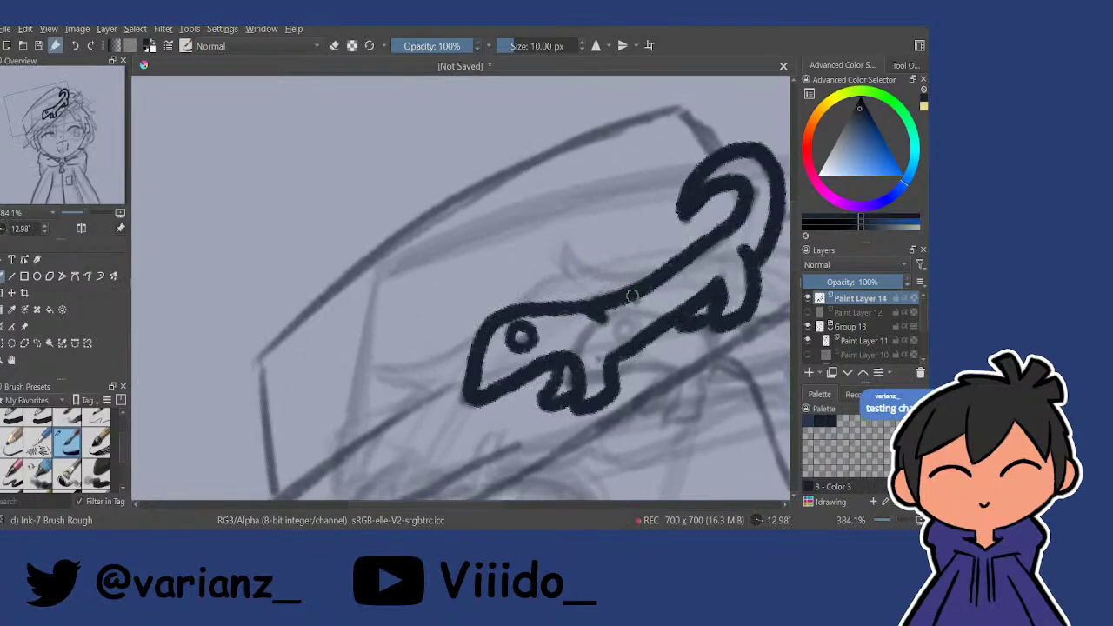
mouse_move(636, 293)
left_mouse_down()
mouse_move(639, 308)
mouse_move(607, 104)
left_mouse_up()
Ink the upper edge of the hat band from the lizard's head to the hat's outer side.
mouse_move(522, 307)
left_mouse_down()
mouse_move(523, 349)
mouse_move(528, 297)
mouse_move(549, 282)
mouse_move(437, 393)
left_mouse_up()
key("ctrl+z")
left_click_drag(600, 274, 428, 388)
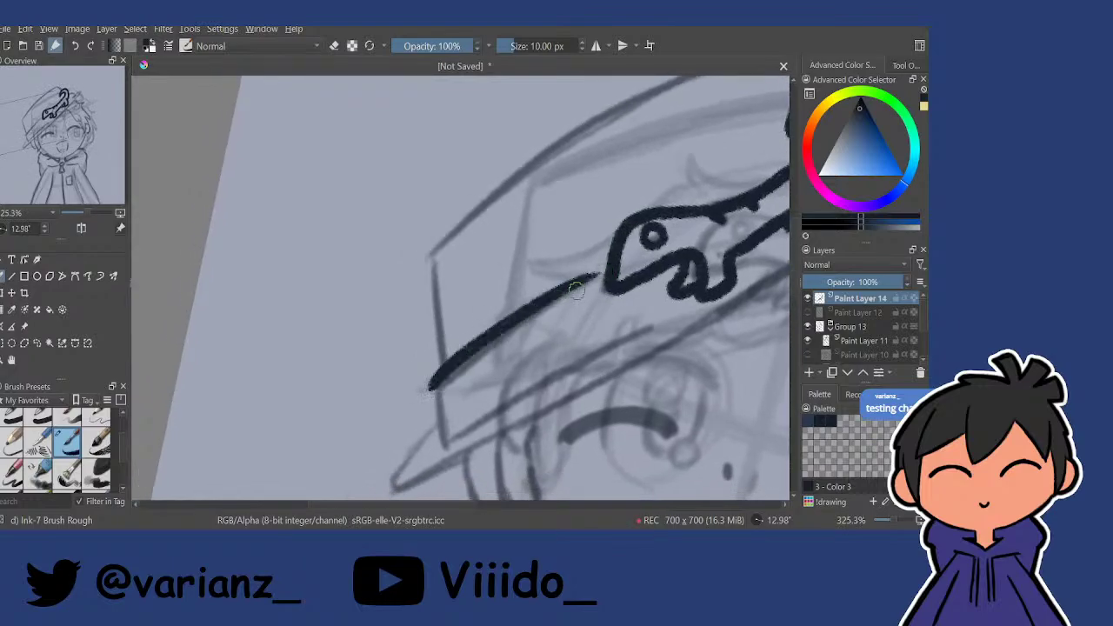
Ink the hat band's upper edge in front of the lizard's head and its short continuation beyond the tail.
left_click_drag(608, 271, 375, 423)
left_click_drag(629, 298, 690, 259)
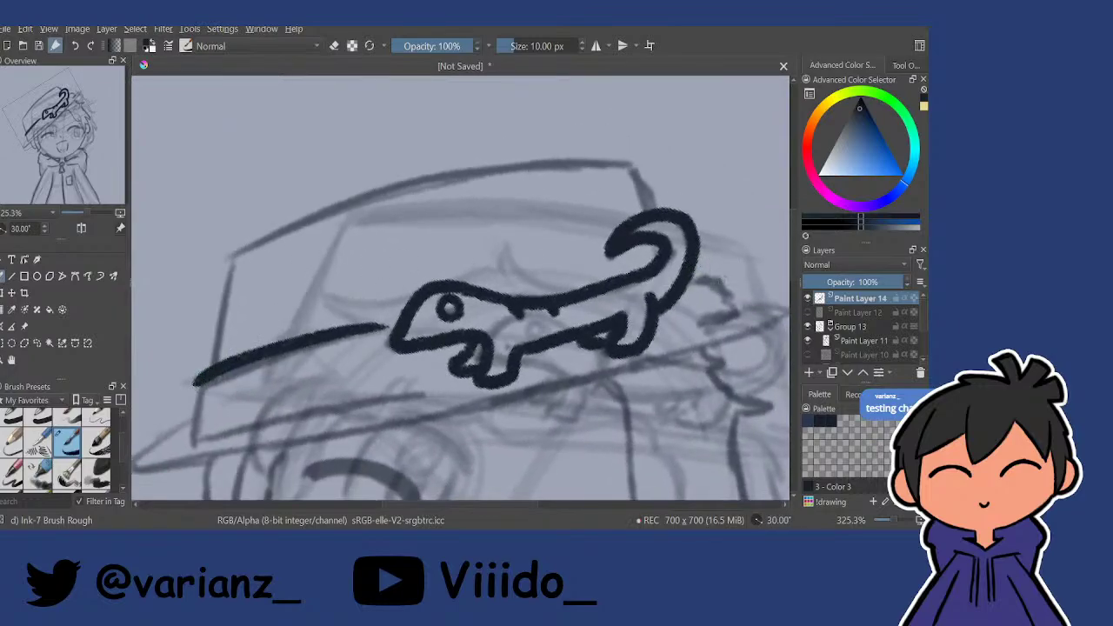
mouse_move(700, 263)
left_mouse_down()
mouse_move(715, 319)
mouse_move(687, 322)
left_mouse_up()
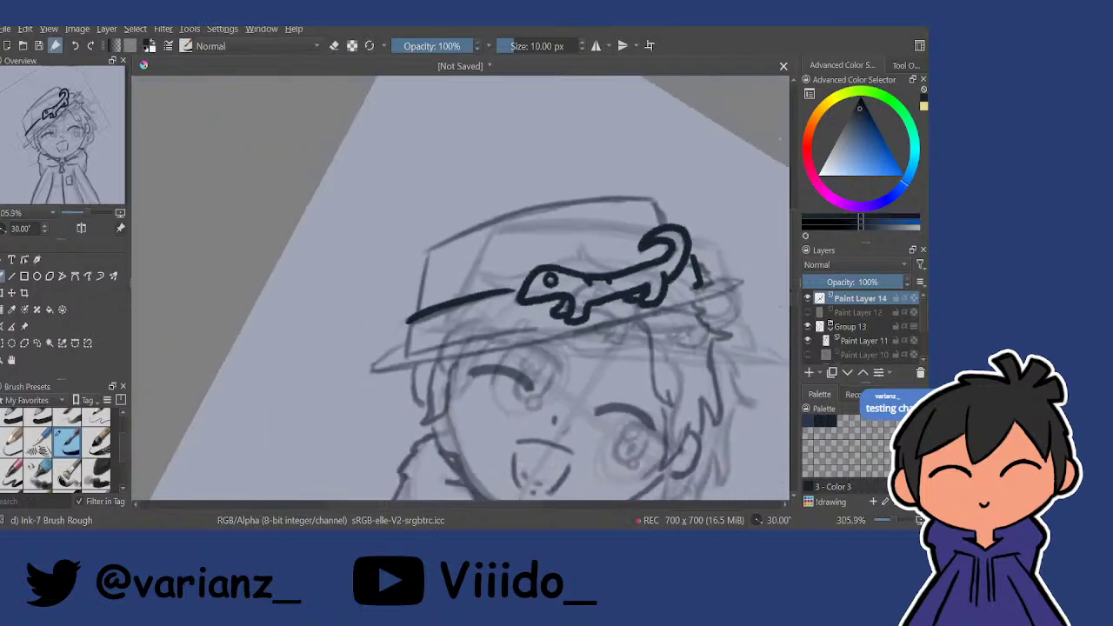
left_click_drag(698, 225, 691, 199)
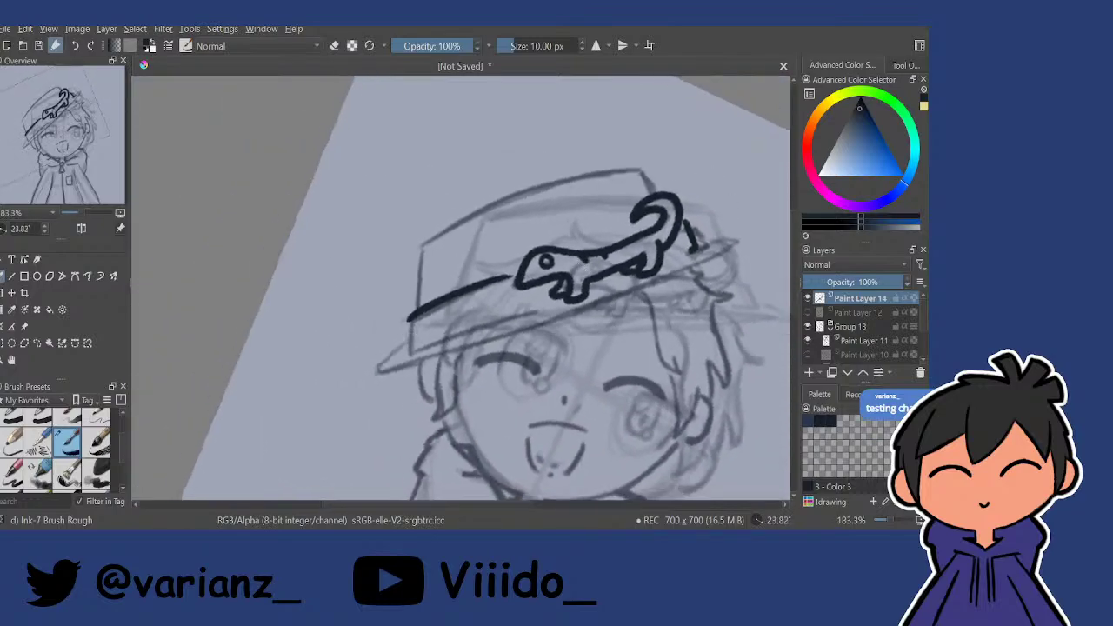
Ink the hat band's outer end and lower edge to the lizard's front foot, plus a short dash behind the hind leg.
left_click_drag(409, 319, 409, 348)
mouse_move(526, 301)
left_mouse_down()
mouse_move(574, 224)
mouse_move(512, 332)
left_mouse_up()
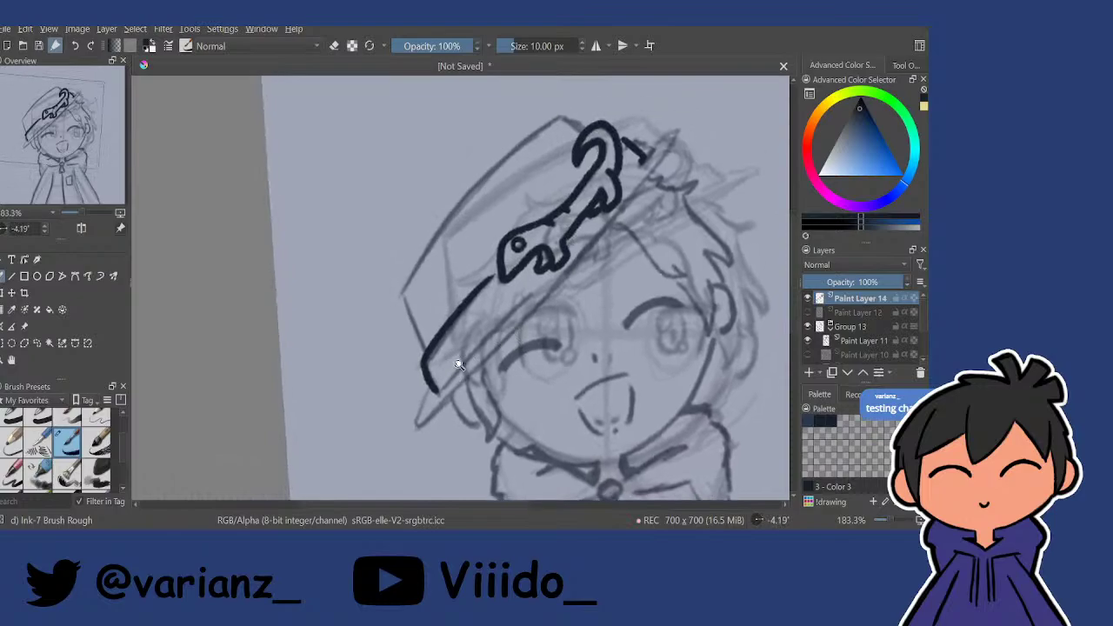
left_click_drag(459, 365, 457, 325)
mouse_move(431, 397)
left_mouse_down()
mouse_move(583, 234)
mouse_move(552, 280)
left_mouse_up()
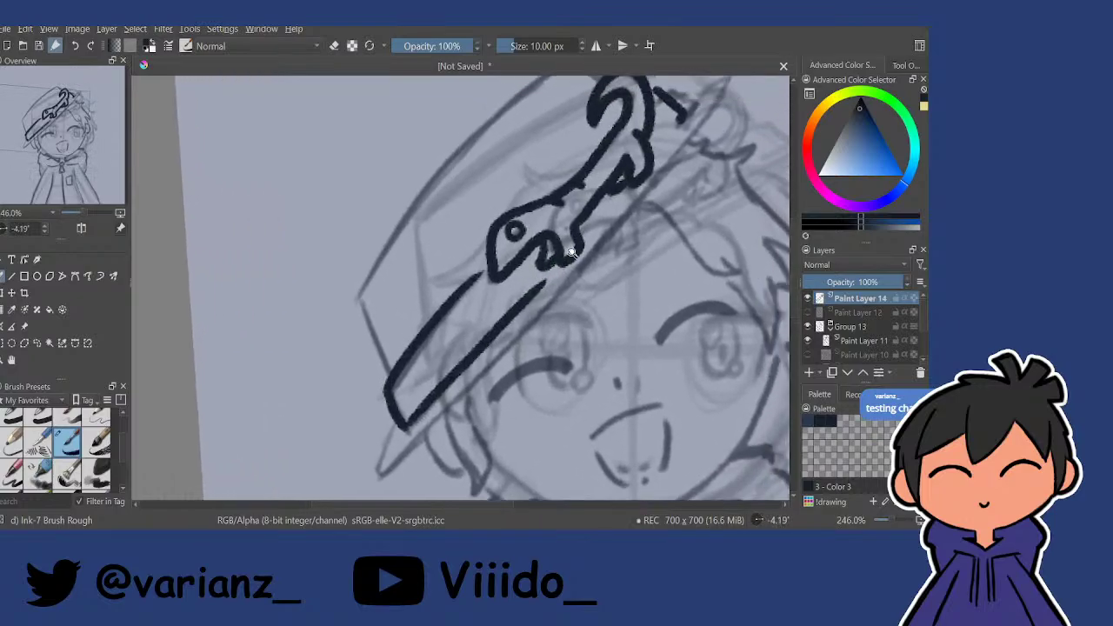
left_click_drag(626, 252, 627, 280)
left_click_drag(654, 261, 621, 307)
left_click_drag(664, 204, 667, 177)
left_click_drag(667, 175, 641, 215)
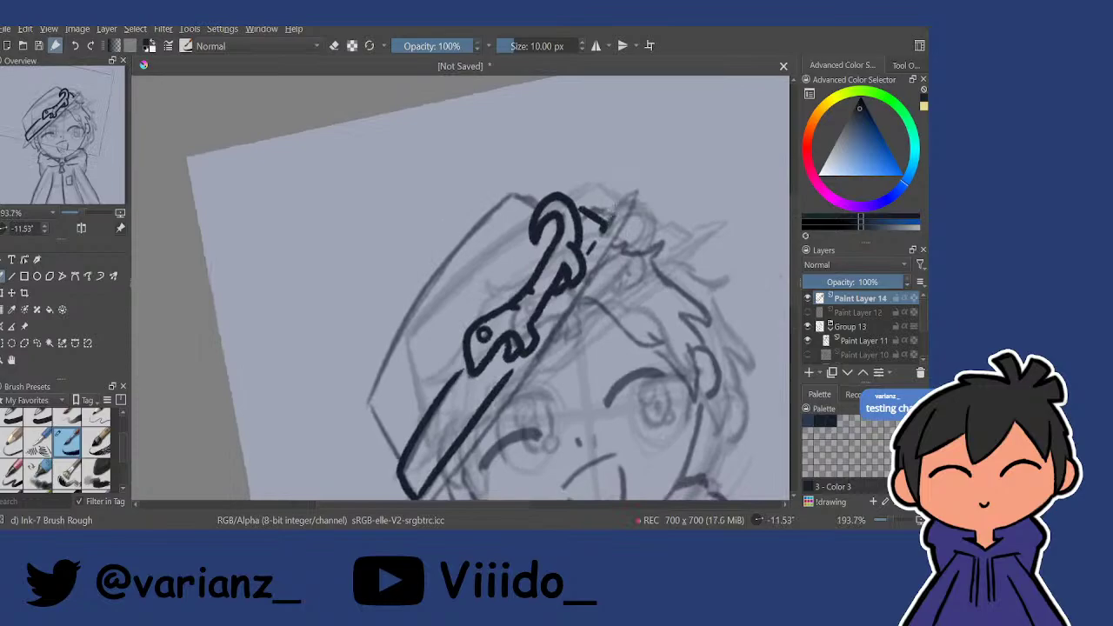
Ink the long lower edge of the hat brim and round its far tip behind the lizard's tail.
mouse_move(610, 207)
left_mouse_down()
mouse_move(620, 237)
mouse_move(638, 170)
mouse_move(502, 394)
left_mouse_up()
left_click_drag(575, 314, 613, 273)
mouse_move(516, 333)
left_mouse_down()
mouse_move(516, 305)
mouse_move(428, 481)
left_mouse_up()
key("ctrl+z")
left_click_drag(592, 280, 427, 501)
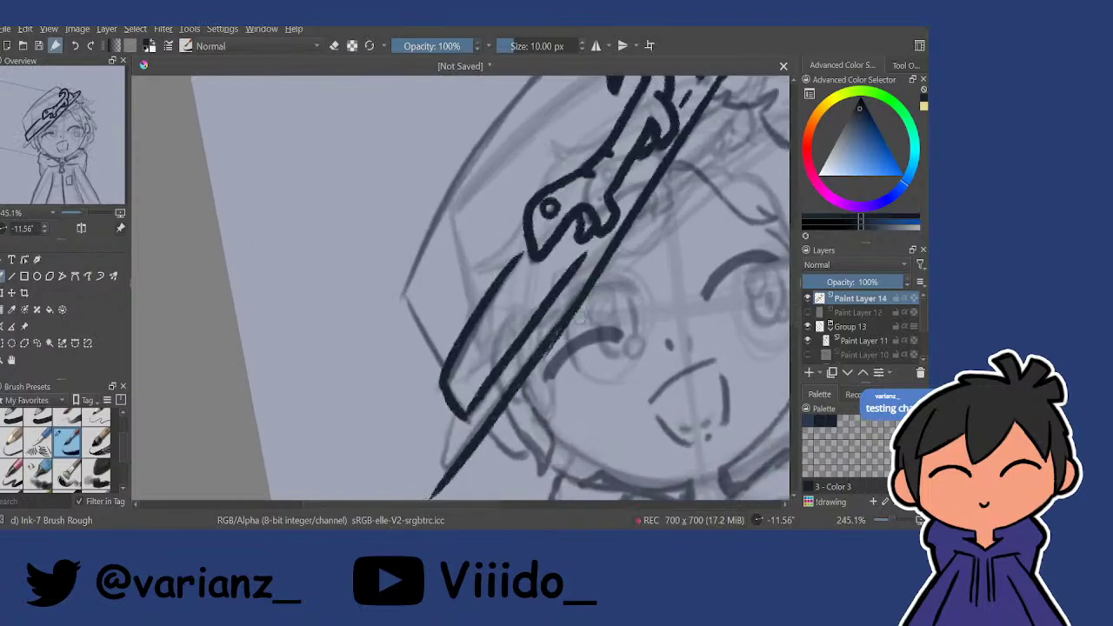
left_click_drag(602, 311, 494, 438)
left_click_drag(609, 294, 609, 264)
left_click_drag(642, 170, 617, 223)
key("e")
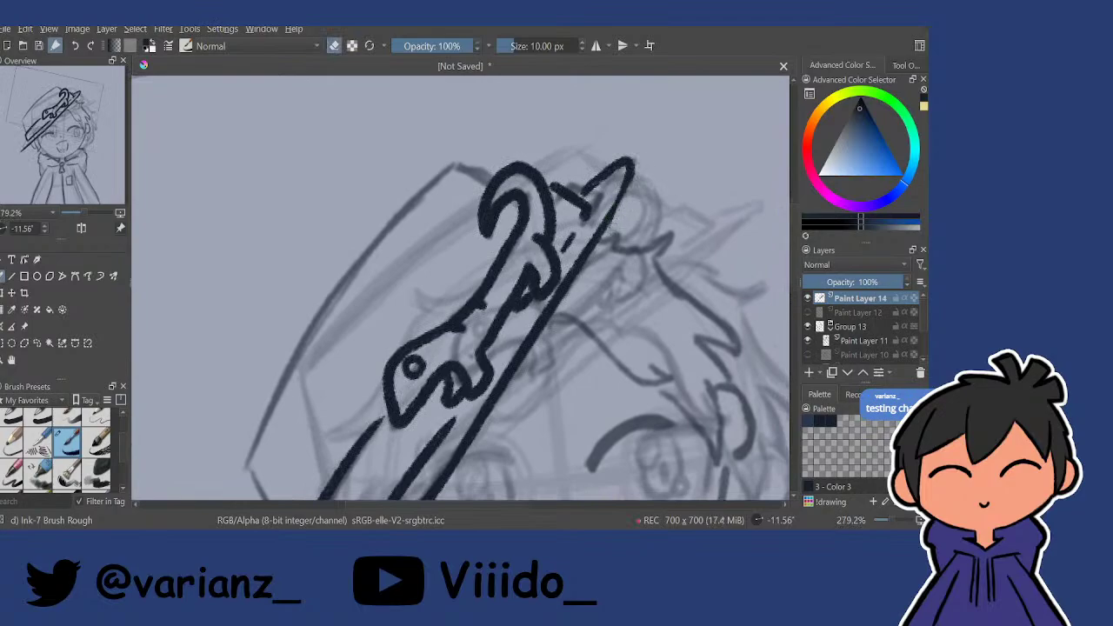
key("e")
Ink the near tip of the brim, joining the hat band's outer corner to the brim's lower edge.
scroll(604, 224, "down", 3)
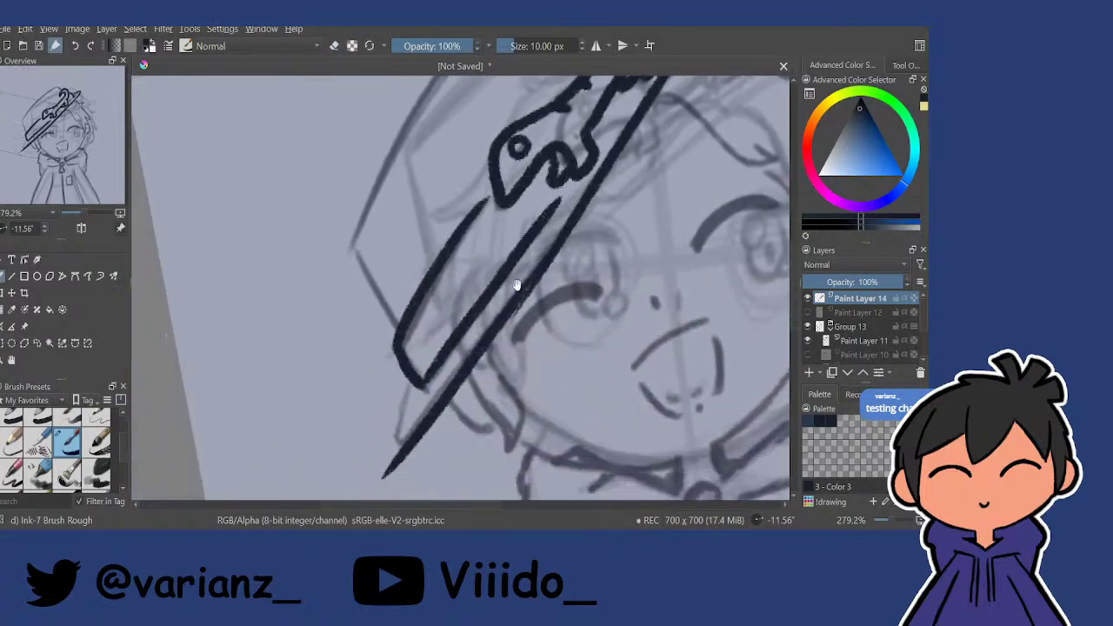
left_click_drag(413, 387, 403, 437)
key("ctrl+z")
mouse_move(413, 385)
left_mouse_down()
mouse_move(412, 441)
mouse_move(387, 481)
left_mouse_up()
key("e")
key("e")
left_click_drag(609, 256, 582, 297, "ctrl")
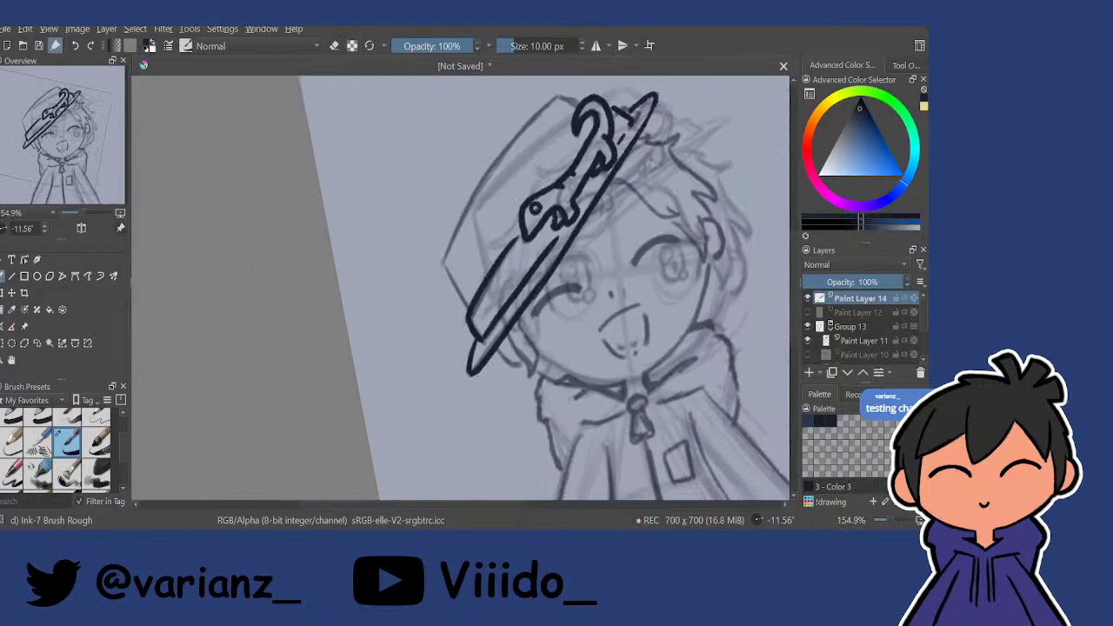
Ink the top edge of the hat's crown and its outer side down to the hat band.
scroll(563, 222, "up", 3)
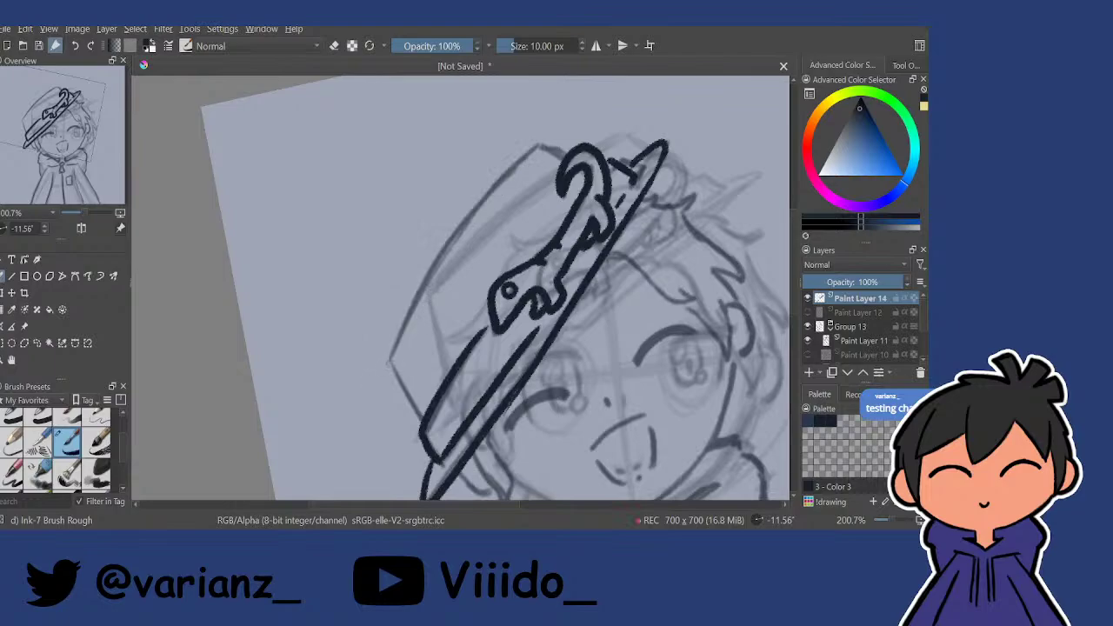
left_click_drag(385, 370, 557, 131)
mouse_move(421, 351)
left_mouse_down()
mouse_move(408, 331)
mouse_move(408, 395)
left_mouse_up()
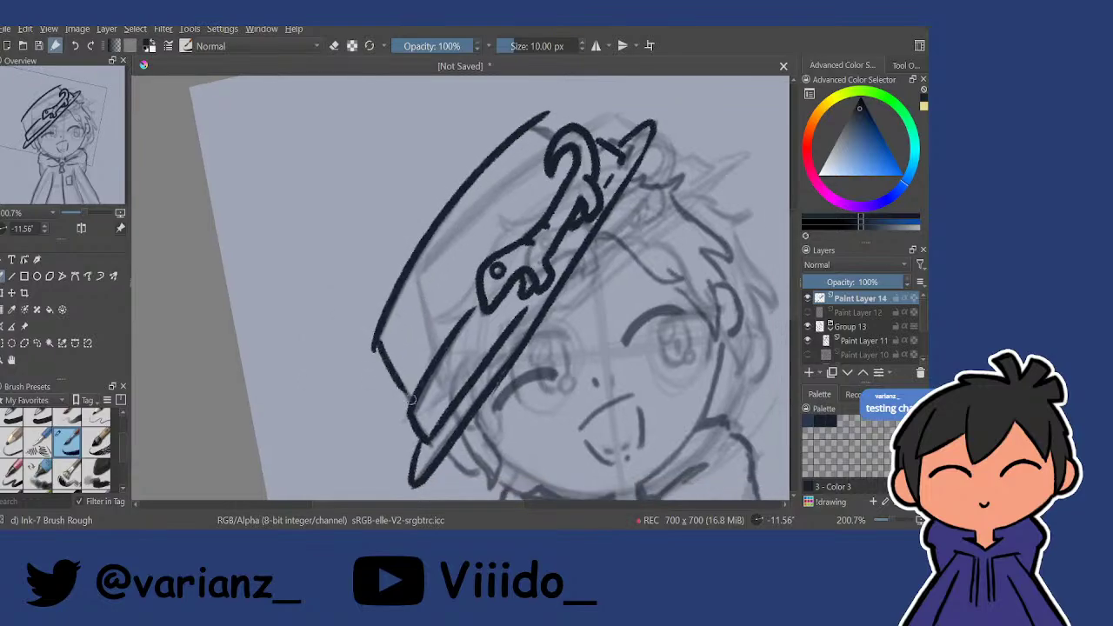
key("ctrl+z")
left_click_drag(375, 337, 412, 407)
key("e")
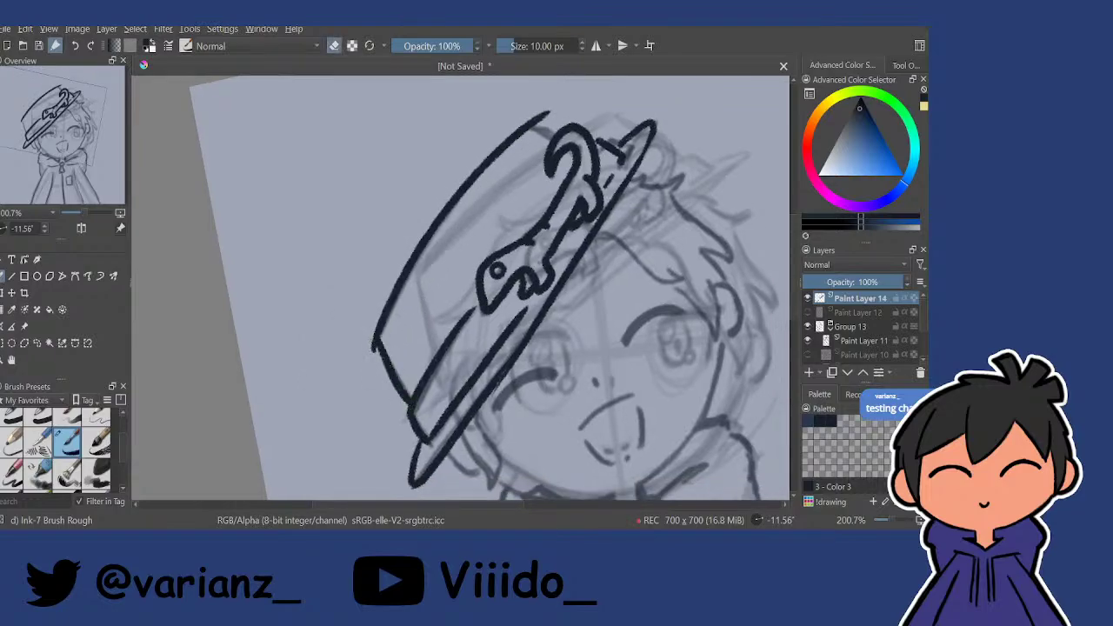
key("e")
Ink the short crown edge from the hat's peak to the lizard's curled tail.
mouse_move(548, 114)
left_mouse_down()
mouse_move(532, 216)
mouse_move(563, 241)
left_mouse_up()
scroll(534, 193, "up", 1)
key("ctrl+z")
mouse_move(507, 209)
left_mouse_down()
mouse_move(539, 223)
mouse_move(527, 193)
mouse_move(537, 190)
left_mouse_up()
key("e")
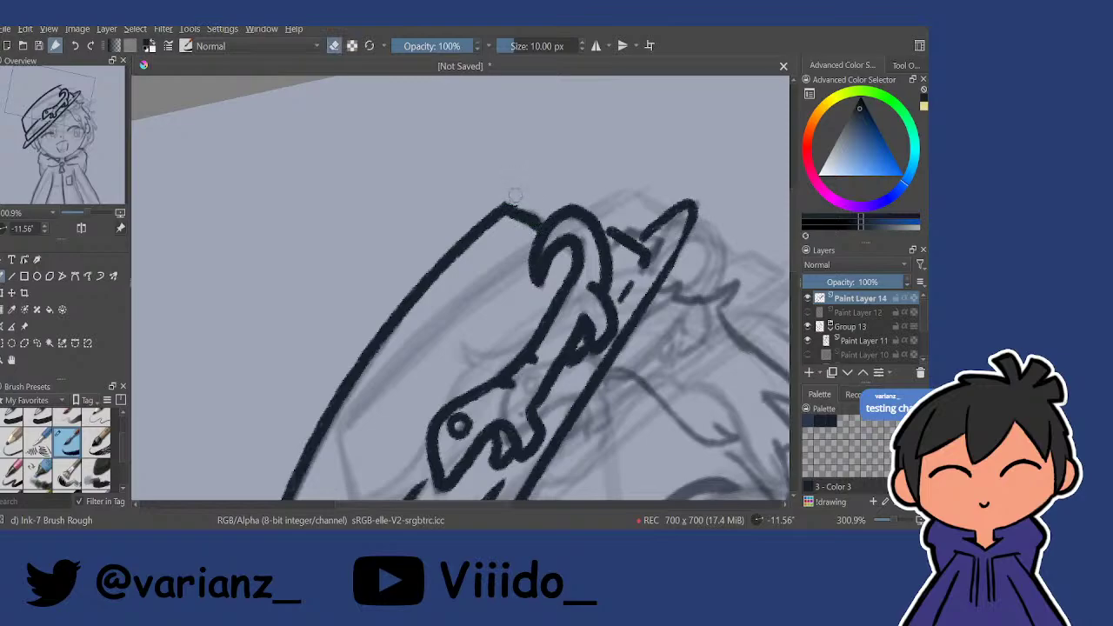
key("e")
scroll(515, 196, "down", 4)
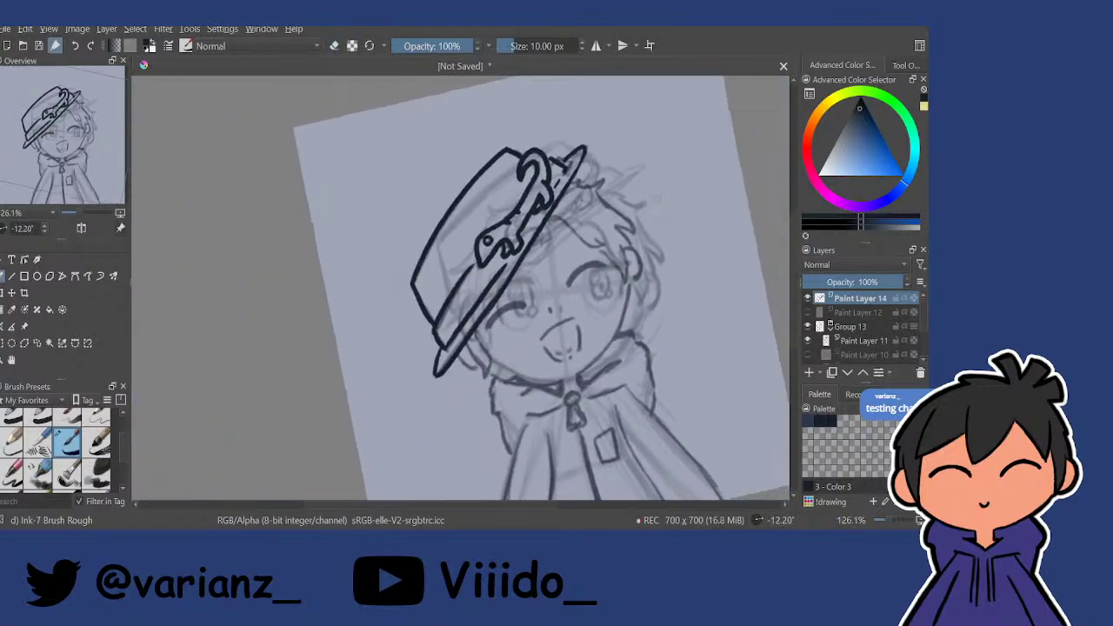
Ink thick curved lines for both closed, smiling eyes.
scroll(546, 294, "up", 5)
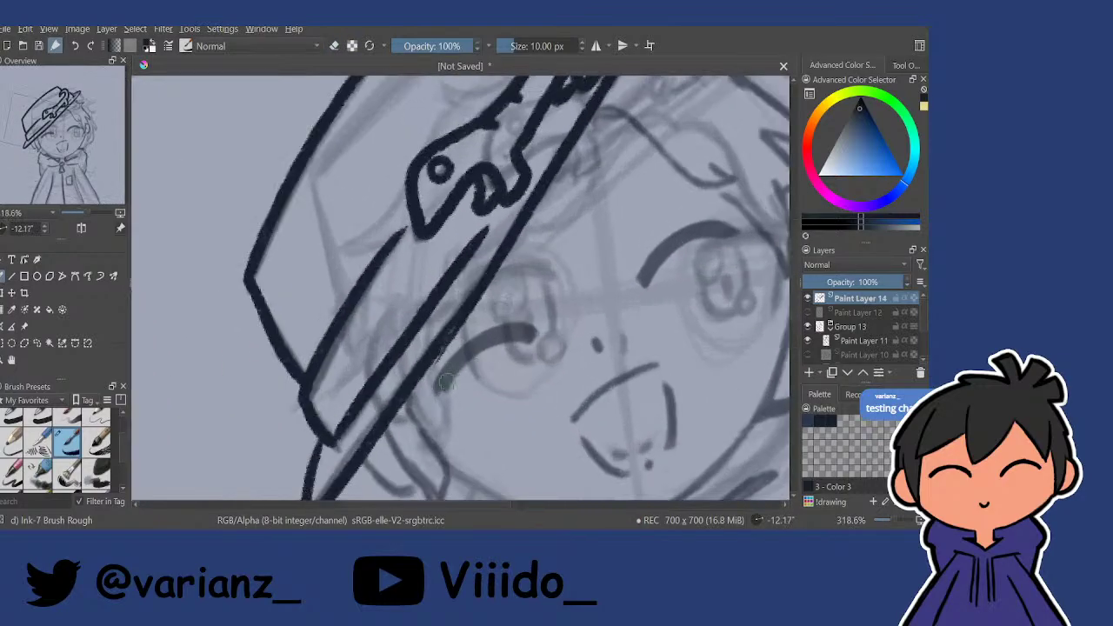
mouse_move(443, 382)
left_mouse_down()
mouse_move(470, 346)
mouse_move(532, 326)
left_mouse_up()
left_click_drag(445, 374, 533, 328)
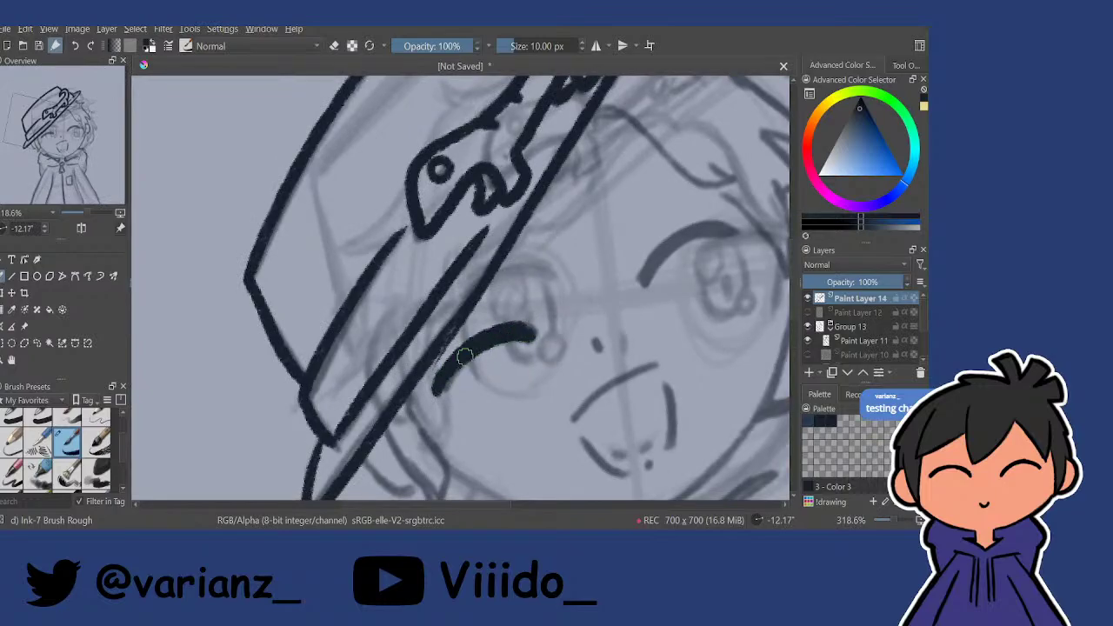
left_click_drag(686, 240, 666, 261)
mouse_move(625, 302)
left_mouse_down()
mouse_move(632, 283)
mouse_move(682, 244)
left_mouse_up()
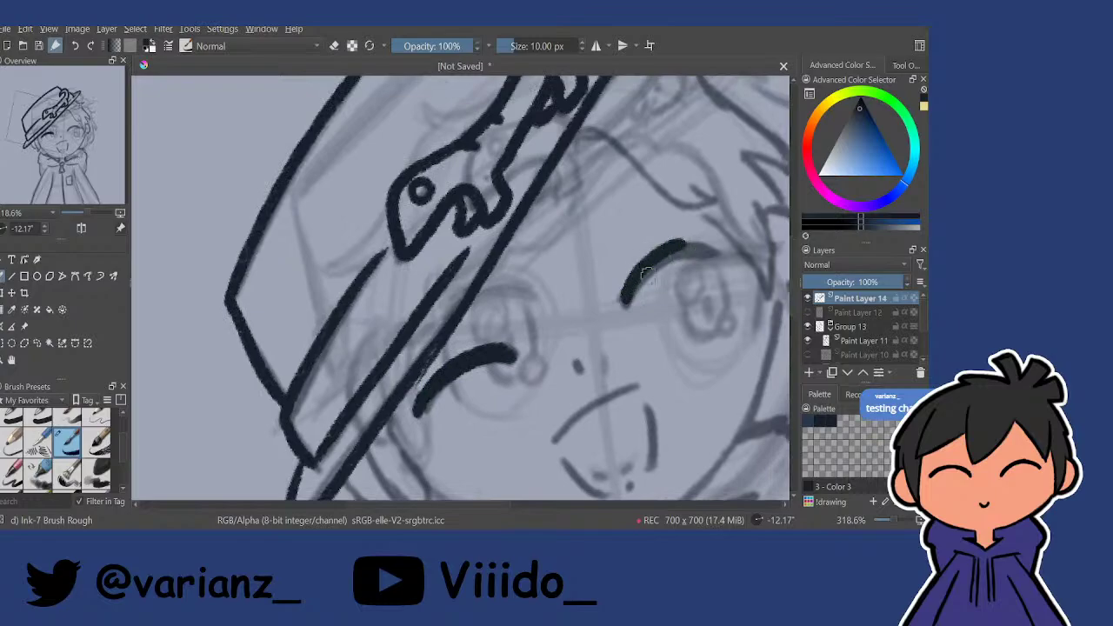
key("ctrl+z")
left_click_drag(625, 302, 707, 248)
mouse_move(638, 288)
left_mouse_down()
mouse_move(694, 253)
mouse_move(715, 255)
mouse_move(614, 287)
left_mouse_up()
left_click_drag(574, 338, 577, 222)
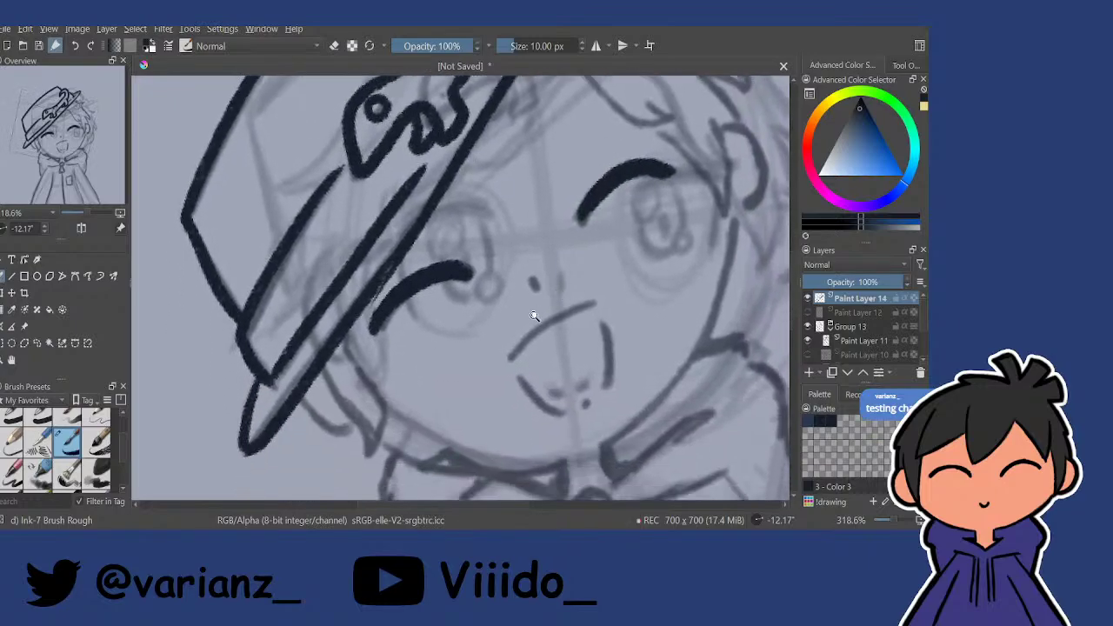
Ink the small nose mark and the curved upper line of the open mouth.
left_click_drag(534, 315, 535, 282)
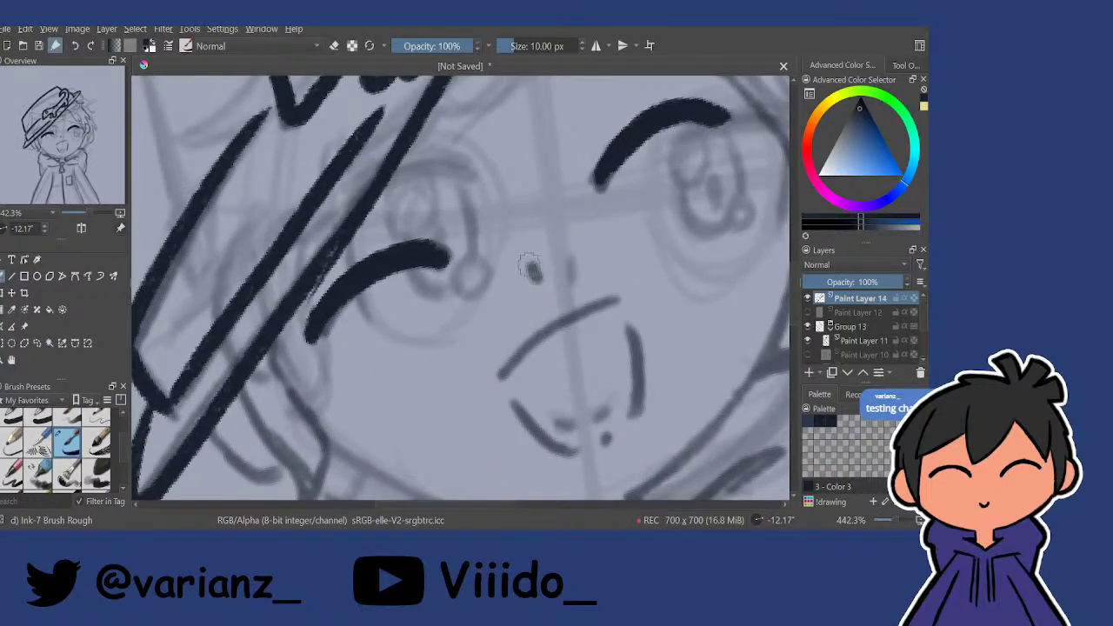
key("ctrl+z")
left_click_drag(531, 265, 537, 277)
left_click_drag(499, 376, 616, 299)
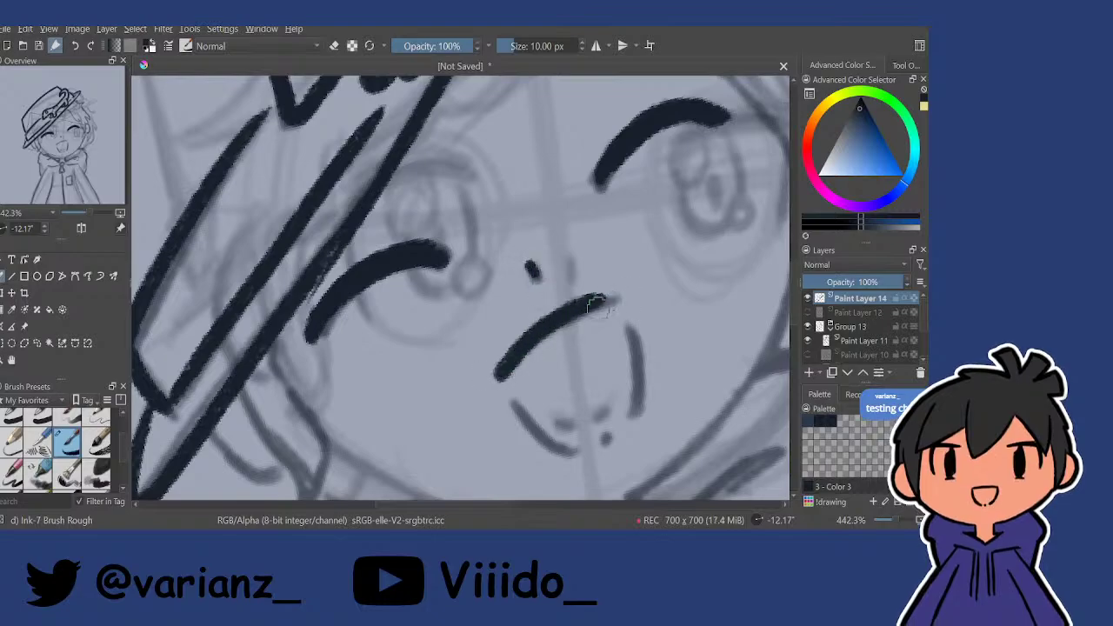
key("ctrl+z")
left_click_drag(498, 376, 619, 297)
key("ctrl+z")
left_click_drag(500, 375, 616, 301)
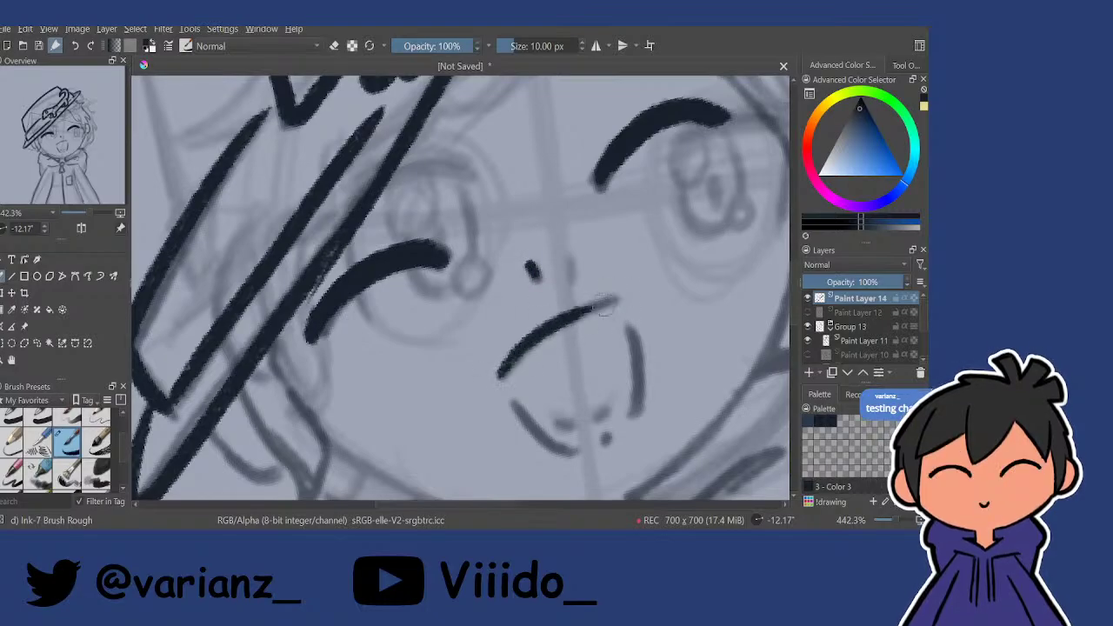
left_click_drag(515, 353, 616, 299)
left_click_drag(558, 323, 620, 298)
Ink the two side strokes of the open mouth and the small dot beneath it.
left_click_drag(572, 340, 546, 336)
left_click_drag(494, 408, 543, 448)
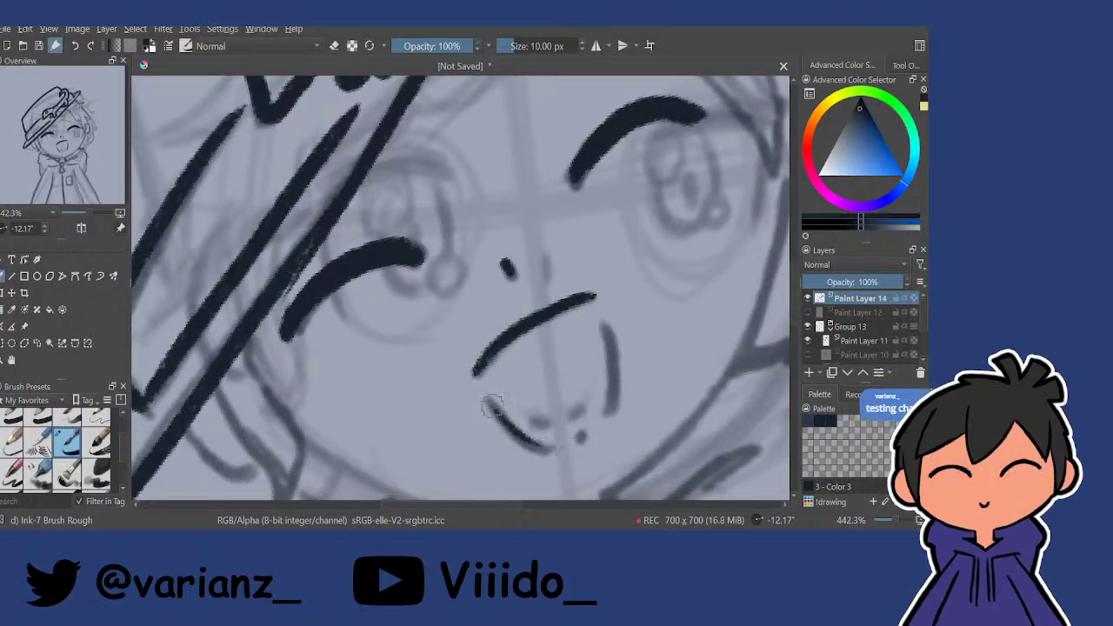
key("ctrl+z")
left_click_drag(484, 393, 550, 451)
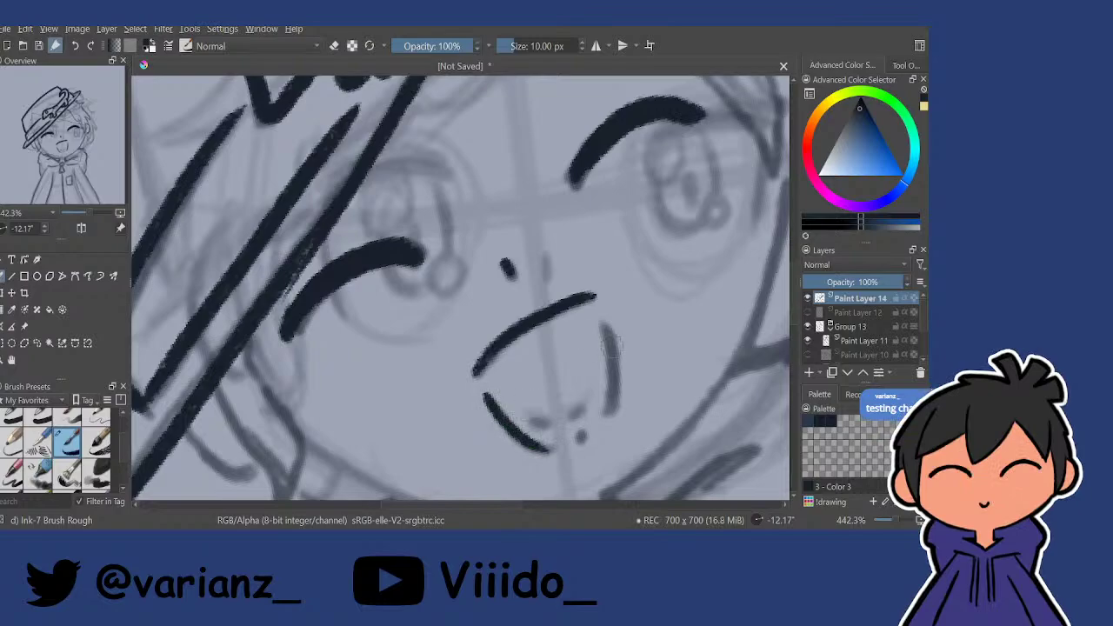
left_click_drag(602, 326, 614, 390)
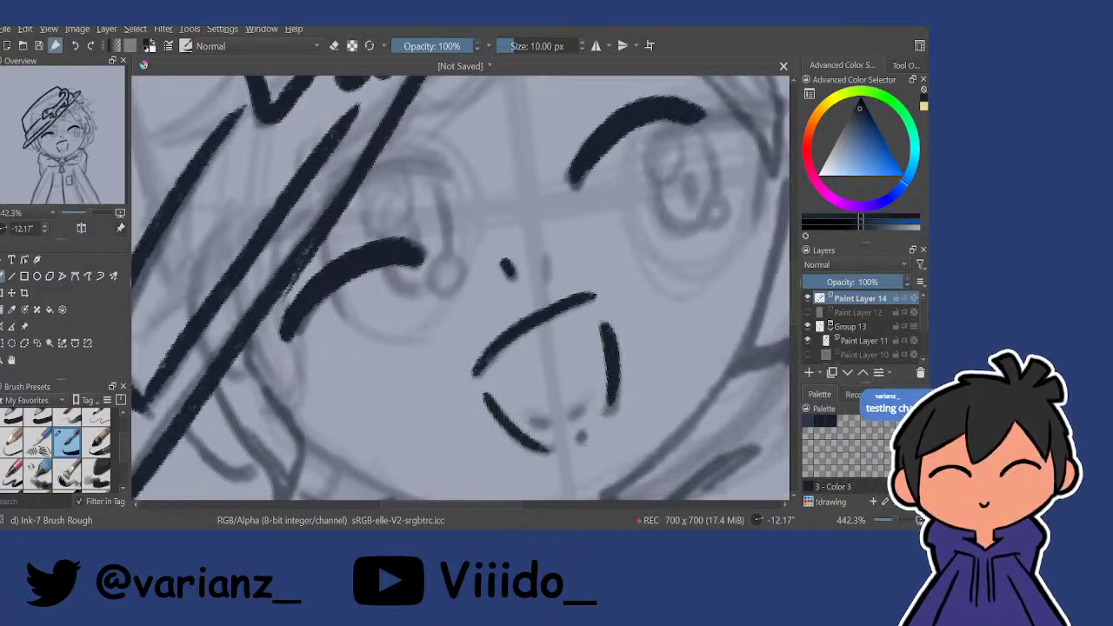
left_click(581, 436)
left_click_drag(597, 366, 556, 293)
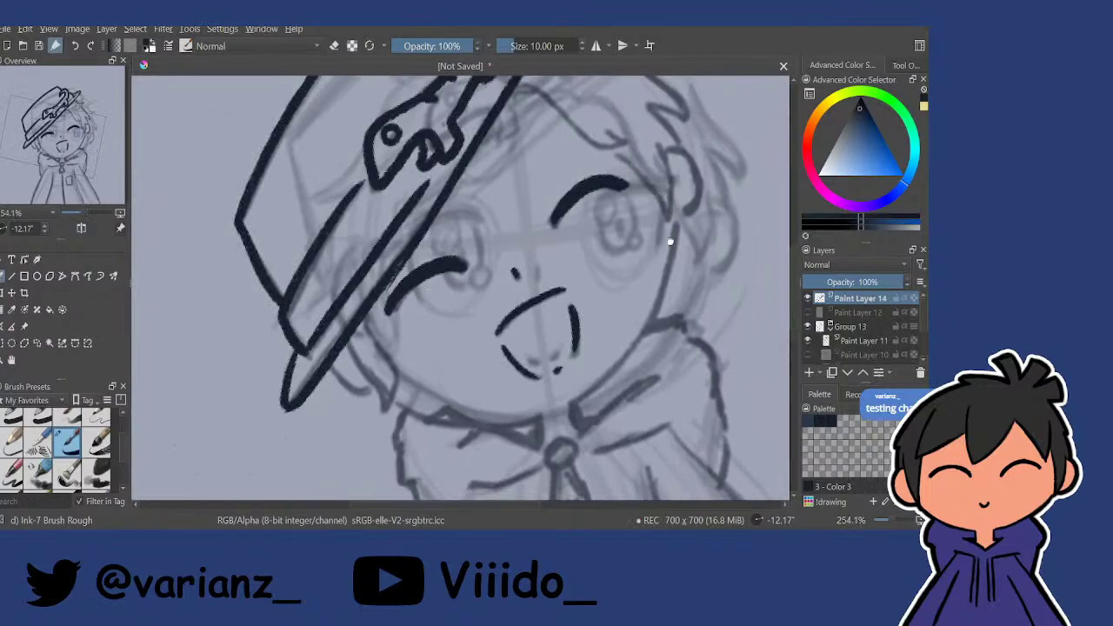
Ink the fringe lock from under the hat brim down to its hooked tip.
left_click_drag(701, 111, 590, 183)
left_click_drag(475, 325, 487, 345)
left_click_drag(483, 339, 480, 252)
mouse_move(604, 257)
left_mouse_down()
mouse_move(633, 186)
mouse_move(595, 190)
left_mouse_up()
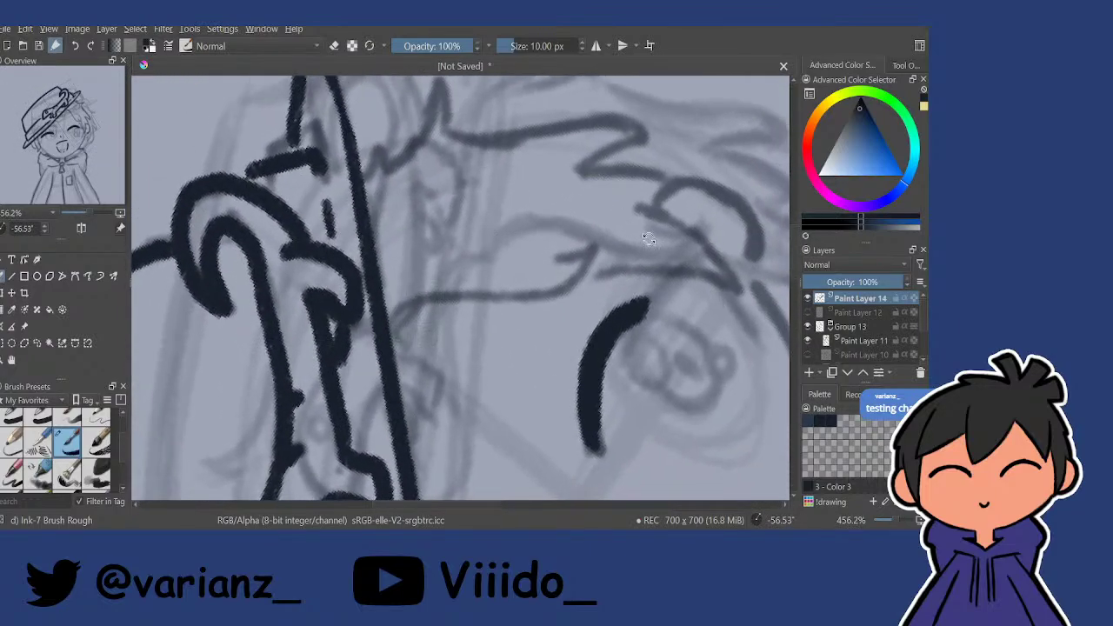
left_click_drag(648, 239, 402, 452)
left_click_drag(468, 200, 416, 431)
mouse_move(415, 386)
left_mouse_down()
mouse_move(428, 432)
mouse_move(457, 374)
left_mouse_up()
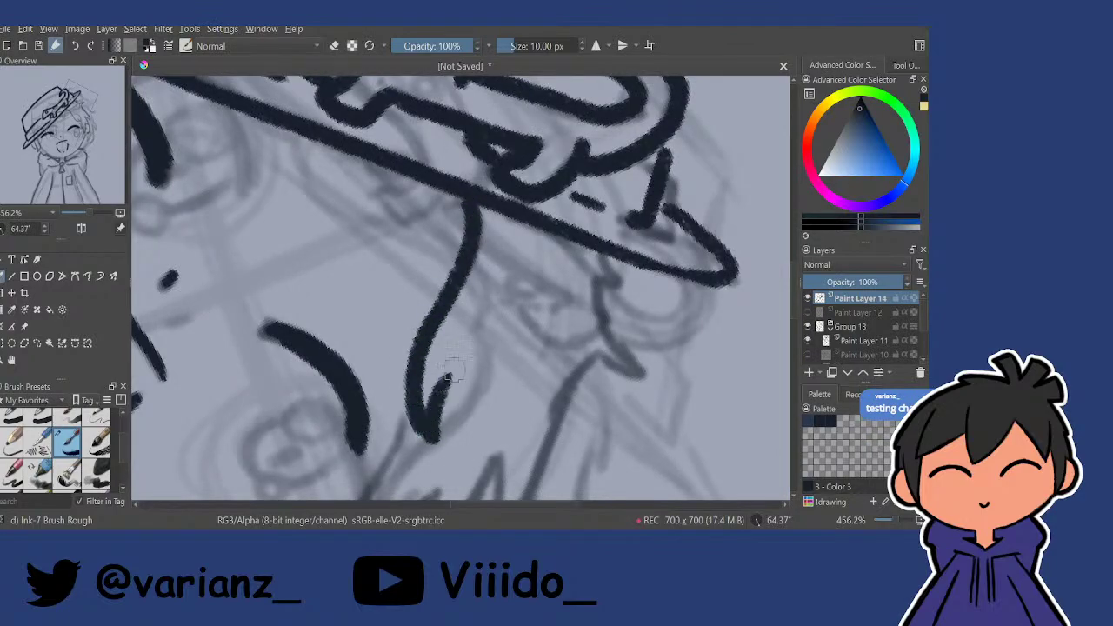
Ink the pointed fringe strands beside the eye, next to the hooked lock.
mouse_move(483, 309)
left_mouse_down()
mouse_move(475, 269)
mouse_move(596, 304)
mouse_move(567, 207)
left_mouse_up()
mouse_move(454, 334)
left_mouse_down()
mouse_move(462, 292)
mouse_move(489, 398)
left_mouse_up()
key("ctrl+z")
mouse_move(470, 279)
left_mouse_down()
mouse_move(477, 410)
mouse_move(520, 308)
mouse_move(500, 371)
left_mouse_up()
key("ctrl+z")
left_click_drag(551, 309, 545, 342)
left_click_drag(525, 291, 534, 358)
Ink the jagged tuft of hair emerging beneath the brim's far tip behind the lizard's tail.
mouse_move(576, 212)
left_mouse_down()
mouse_move(591, 159)
mouse_move(435, 161)
left_mouse_up()
mouse_move(354, 180)
left_mouse_down()
mouse_move(353, 306)
mouse_move(385, 287)
mouse_move(414, 237)
mouse_move(397, 270)
mouse_move(405, 257)
mouse_move(406, 300)
left_mouse_up()
left_click_drag(501, 240, 485, 234)
mouse_move(557, 265)
left_mouse_down()
mouse_move(571, 314)
mouse_move(490, 370)
mouse_move(534, 159)
mouse_move(496, 179)
mouse_move(475, 176)
left_mouse_up()
left_click_drag(475, 175, 480, 245)
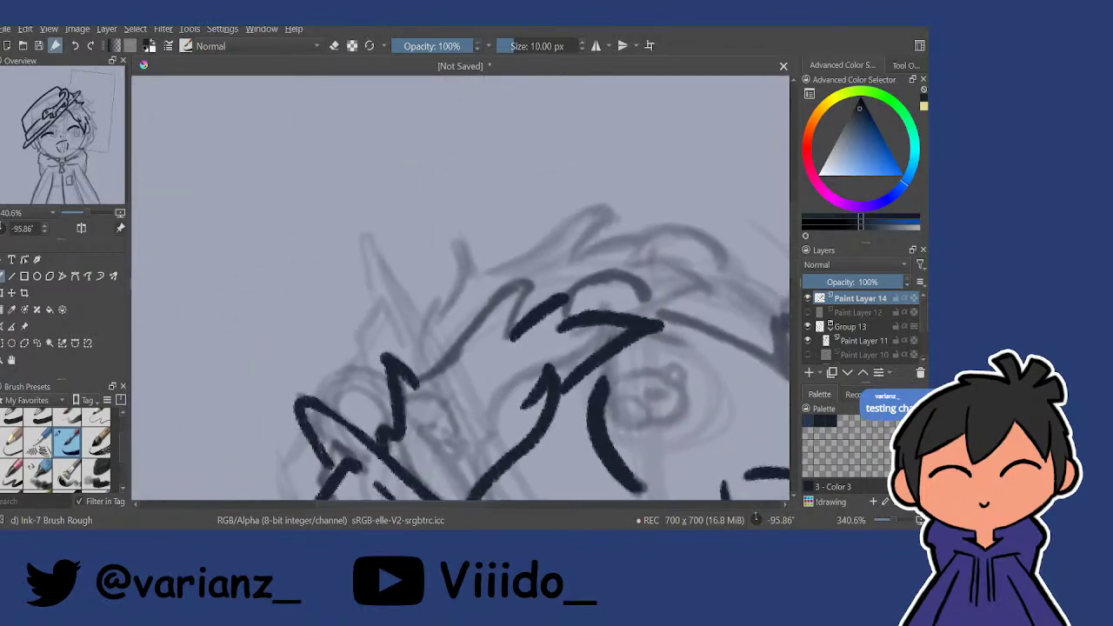
Ink the hair outline between the brim tuft and fringe, and the side locks under the brim's near end.
mouse_move(414, 376)
left_mouse_down()
mouse_move(493, 285)
mouse_move(485, 304)
mouse_move(523, 283)
mouse_move(515, 335)
left_mouse_up()
mouse_move(530, 211)
left_mouse_down()
mouse_move(520, 296)
mouse_move(554, 311)
left_mouse_up()
mouse_move(582, 241)
left_mouse_down()
mouse_move(647, 296)
mouse_move(432, 363)
mouse_move(352, 305)
left_mouse_up()
left_click_drag(366, 342, 374, 398)
mouse_move(380, 287)
left_mouse_down()
mouse_move(391, 325)
mouse_move(384, 398)
mouse_move(378, 375)
mouse_move(394, 376)
mouse_move(374, 404)
left_mouse_up()
mouse_move(346, 355)
left_mouse_down()
mouse_move(339, 317)
mouse_move(338, 369)
mouse_move(380, 383)
left_mouse_up()
mouse_move(451, 323)
left_mouse_down()
mouse_move(421, 302)
mouse_move(452, 331)
left_mouse_up()
Ink a short jaw segment below the side locks under the brim's near end.
left_click_drag(610, 218, 490, 411)
left_click_drag(362, 321, 362, 288)
left_click_drag(366, 231, 360, 326)
key("ctrl+z")
left_click_drag(367, 227, 360, 266)
key("ctrl+z")
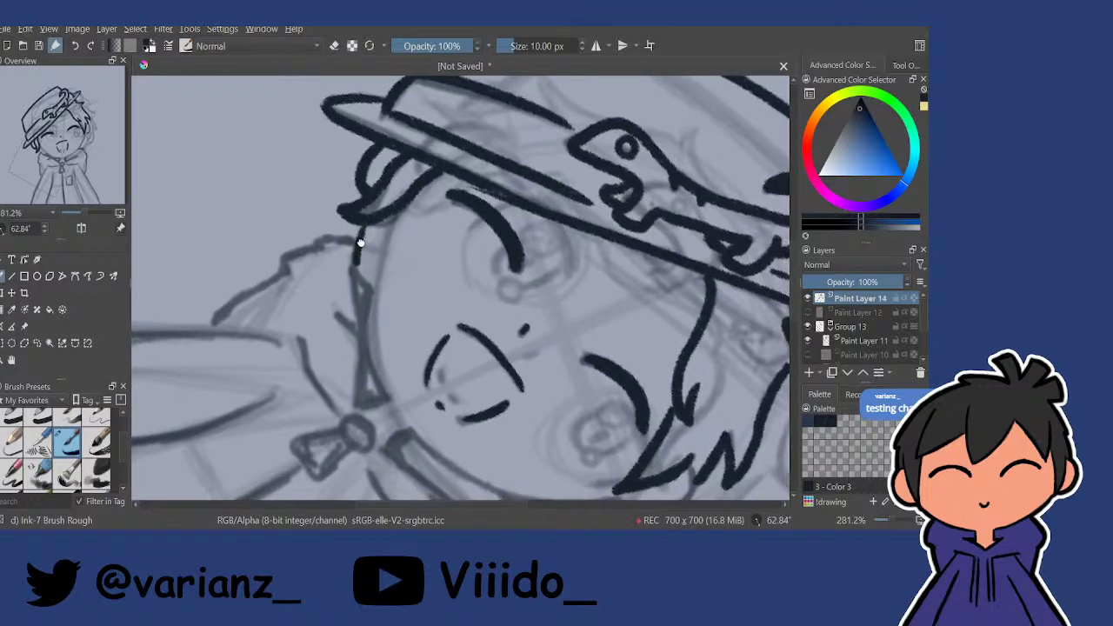
Ink the jawline from the fringe-side lock to the chin and the curved ear beside it.
mouse_move(363, 180)
left_mouse_down()
mouse_move(643, 263)
mouse_move(567, 176)
mouse_move(540, 358)
mouse_move(377, 335)
left_mouse_up()
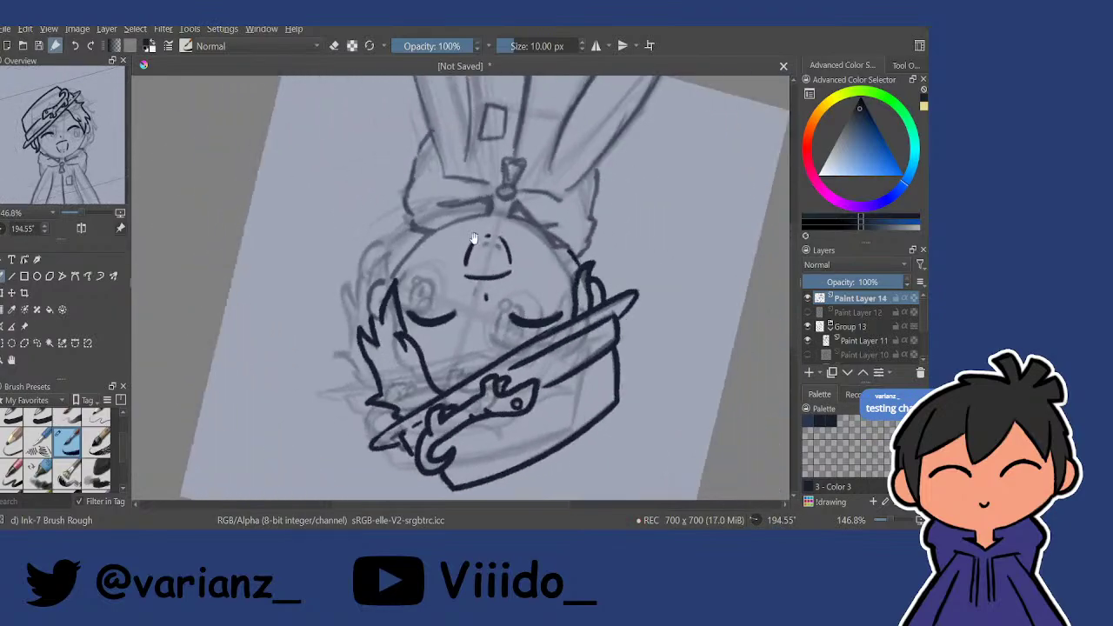
left_click_drag(478, 263, 492, 298)
left_click_drag(428, 278, 534, 184)
mouse_move(364, 381)
left_mouse_down()
mouse_move(487, 285)
mouse_move(532, 277)
mouse_move(518, 263)
mouse_move(536, 254)
left_mouse_up()
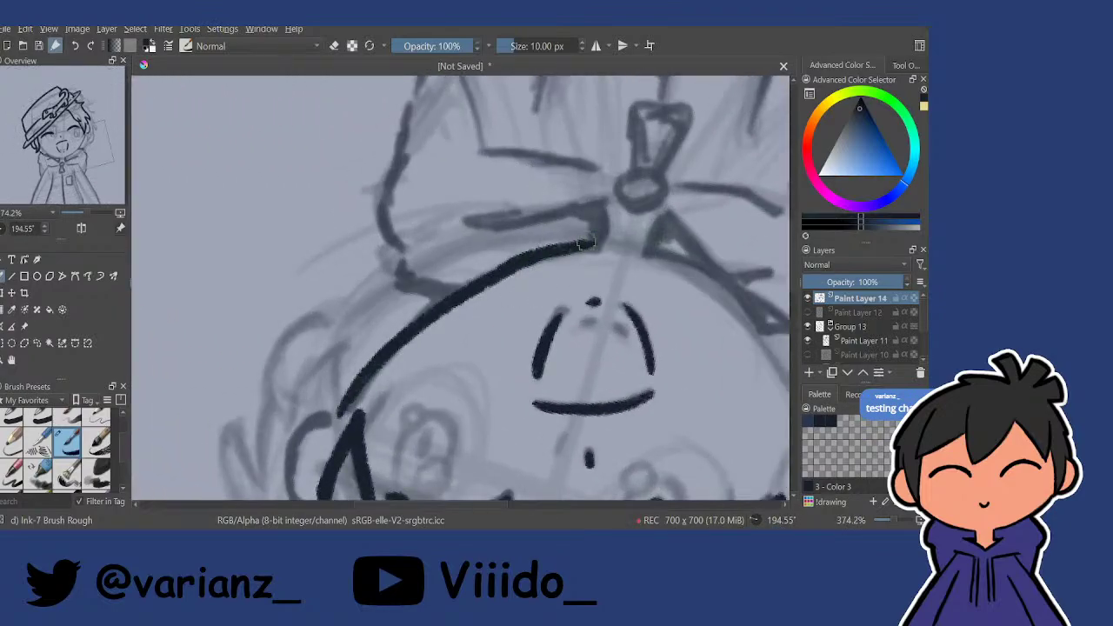
mouse_move(355, 375)
left_mouse_down()
mouse_move(401, 323)
mouse_move(345, 375)
mouse_move(331, 407)
mouse_move(350, 459)
left_mouse_up()
Ink the short neckline strokes beneath the chin and the hood's inner edge toward the side locks.
mouse_move(636, 165)
left_mouse_down()
mouse_move(625, 204)
mouse_move(581, 262)
mouse_move(585, 289)
left_mouse_up()
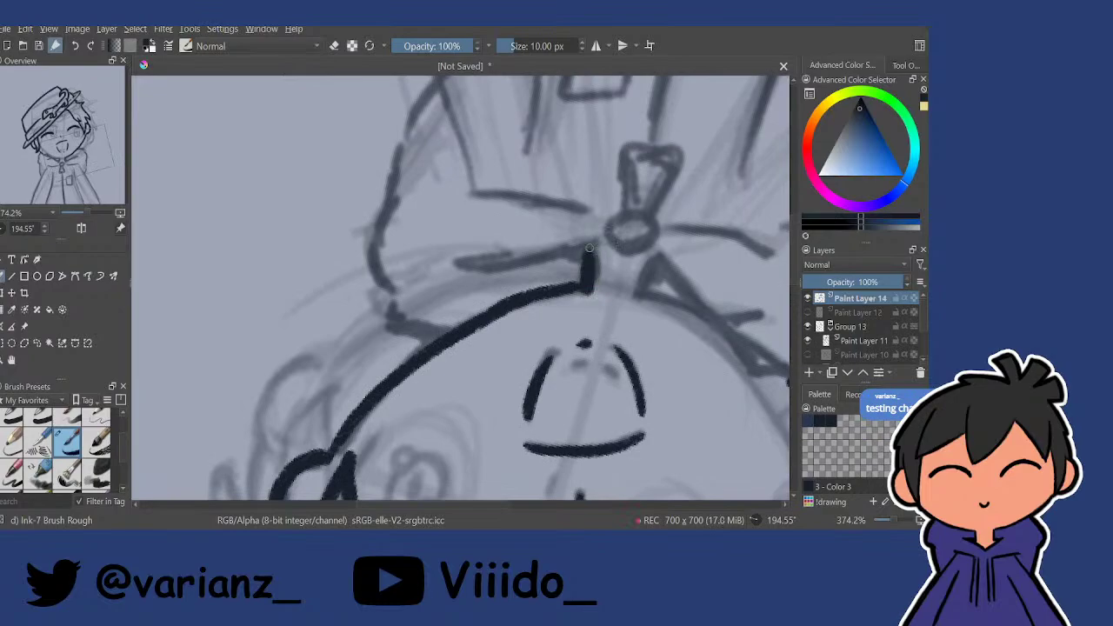
mouse_move(658, 242)
left_mouse_down()
mouse_move(651, 232)
mouse_move(636, 281)
left_mouse_up()
mouse_move(667, 220)
left_mouse_down()
mouse_move(654, 201)
mouse_move(559, 397)
mouse_move(497, 405)
mouse_move(603, 343)
mouse_move(566, 357)
left_mouse_up()
key("ctrl+z")
mouse_move(638, 328)
left_mouse_down()
mouse_move(556, 364)
mouse_move(544, 416)
left_mouse_up()
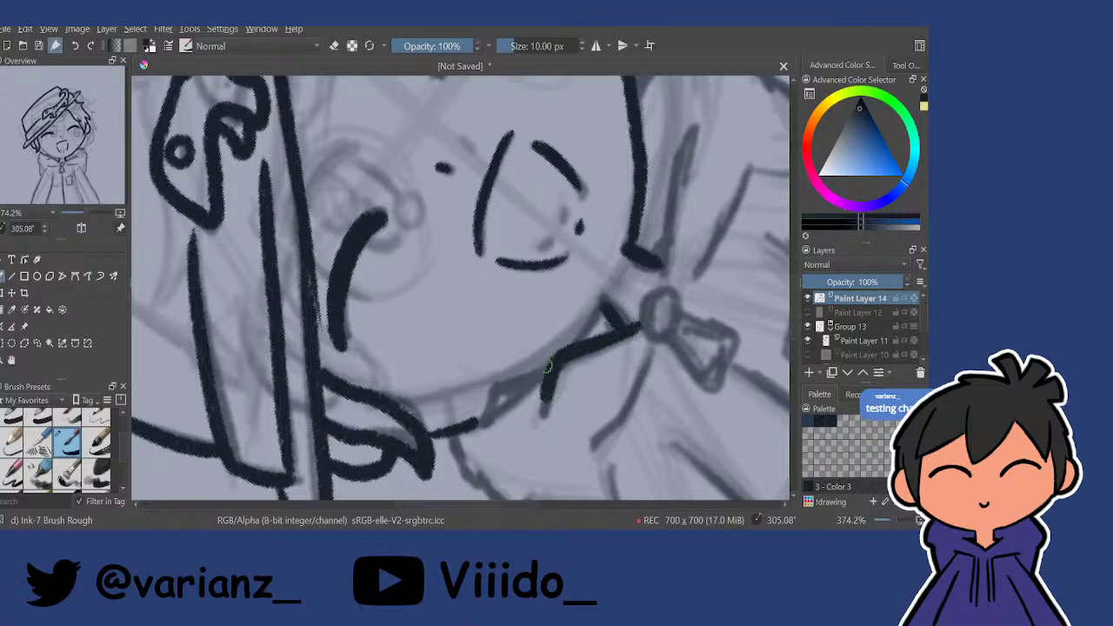
mouse_move(550, 365)
left_mouse_down()
mouse_move(479, 433)
mouse_move(467, 412)
mouse_move(468, 453)
left_mouse_up()
left_click_drag(633, 305, 537, 466)
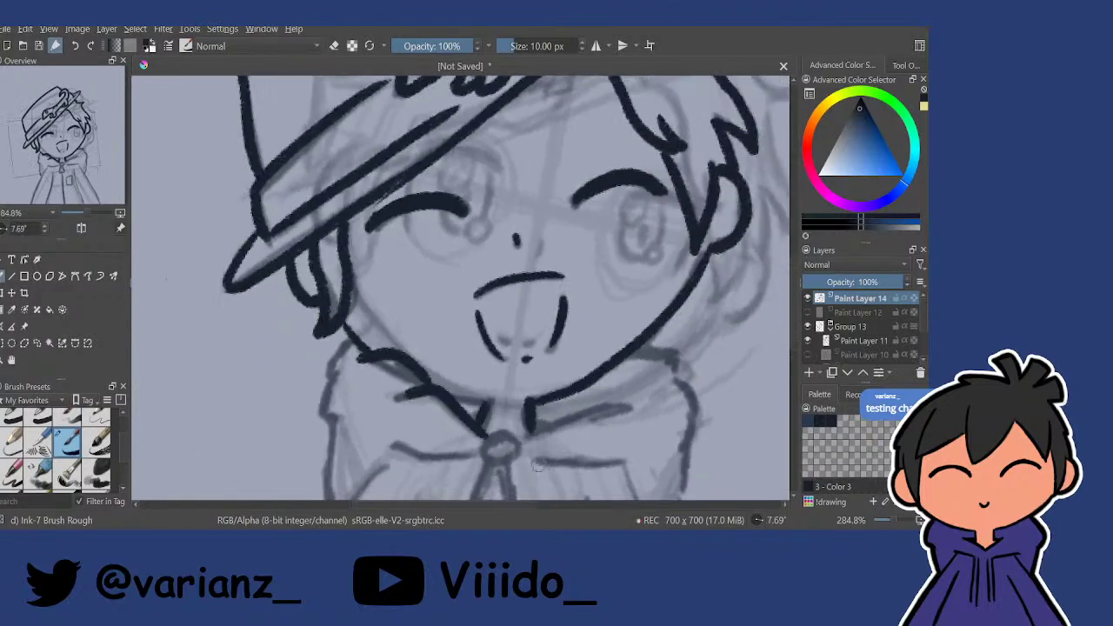
Ink the hood's inner edges and fold lines on both sides of the neckline beneath the chin.
left_click_drag(607, 346, 577, 302)
left_click_drag(469, 255, 462, 250)
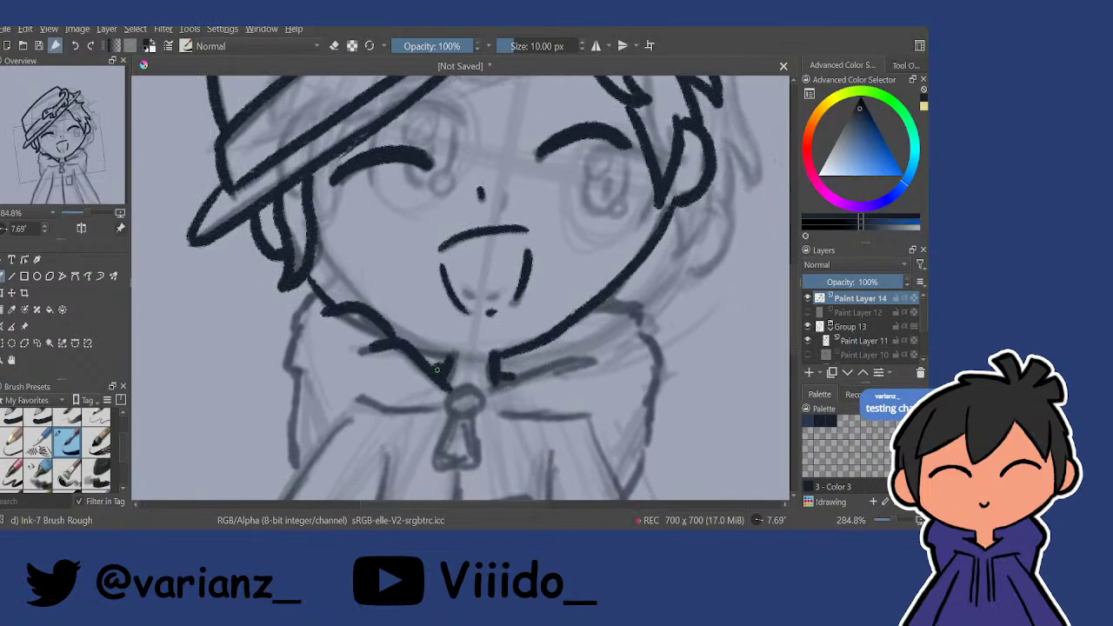
left_click_drag(420, 363, 448, 356)
left_click_drag(659, 293, 600, 215)
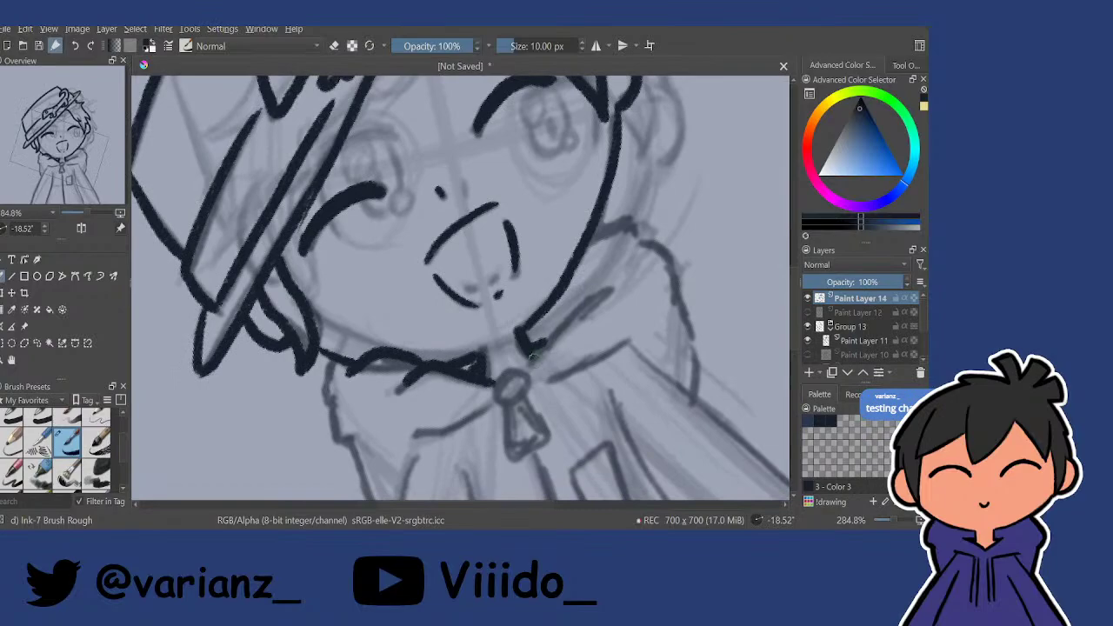
left_click_drag(532, 356, 585, 301)
mouse_move(539, 351)
left_mouse_down()
mouse_move(612, 285)
mouse_move(627, 191)
left_mouse_up()
Ink the hood's outer contours on both sides, from the jaw down to the shoulders.
mouse_move(560, 213)
left_mouse_down()
mouse_move(595, 197)
mouse_move(610, 216)
left_mouse_up()
mouse_move(661, 208)
left_mouse_down()
mouse_move(654, 201)
mouse_move(620, 333)
mouse_move(618, 384)
left_mouse_up()
mouse_move(617, 378)
left_mouse_down()
mouse_move(616, 339)
mouse_move(618, 393)
mouse_move(610, 371)
mouse_move(592, 410)
mouse_move(618, 336)
mouse_move(623, 409)
left_mouse_up()
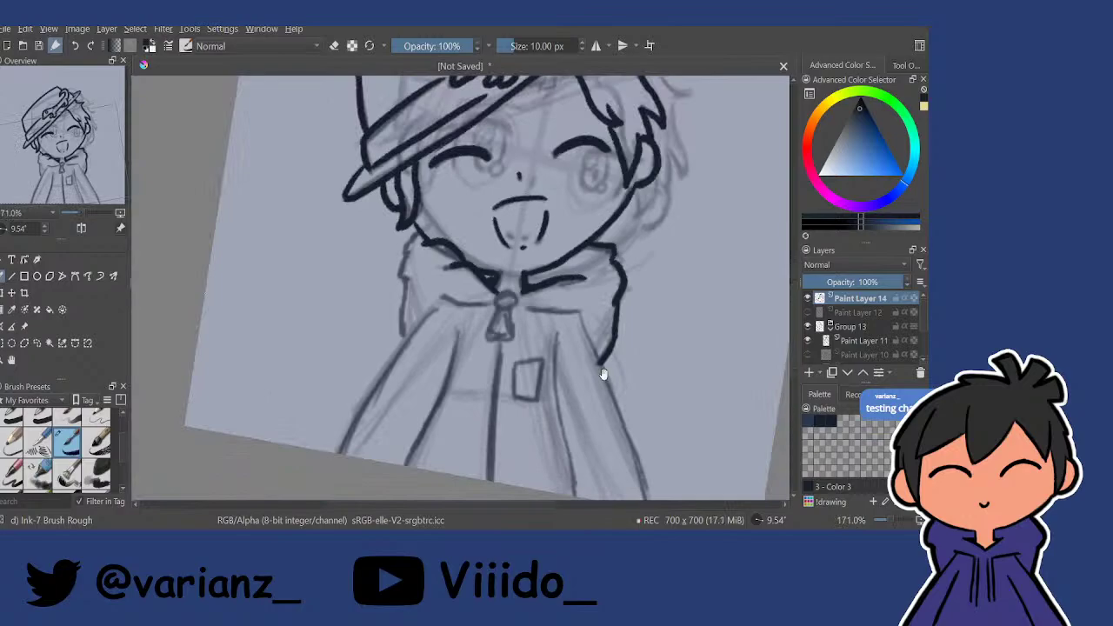
mouse_move(401, 276)
left_mouse_down()
mouse_move(411, 296)
mouse_move(415, 182)
left_mouse_up()
mouse_move(439, 244)
left_mouse_down()
mouse_move(410, 268)
mouse_move(404, 437)
mouse_move(417, 357)
left_mouse_up()
left_click_drag(417, 357, 416, 405)
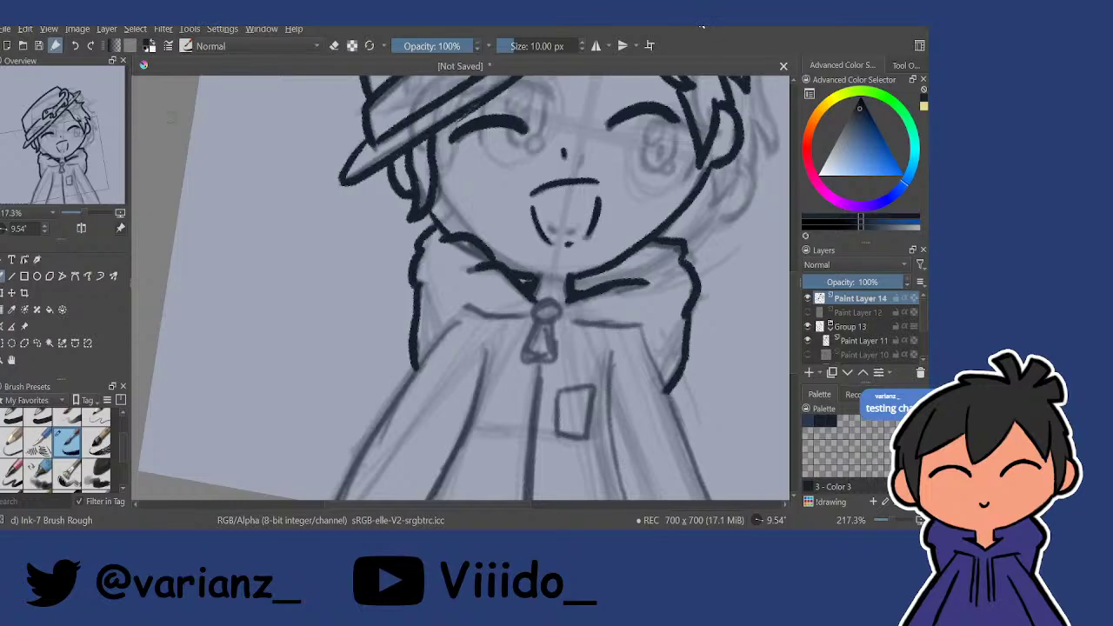
mouse_move(493, 311)
left_mouse_down()
mouse_move(471, 292)
mouse_move(513, 317)
mouse_move(525, 275)
mouse_move(499, 337)
left_mouse_up()
mouse_move(507, 299)
left_mouse_down()
mouse_move(549, 315)
mouse_move(544, 338)
mouse_move(517, 310)
mouse_move(540, 351)
left_mouse_up()
scroll(542, 323, "down", 2)
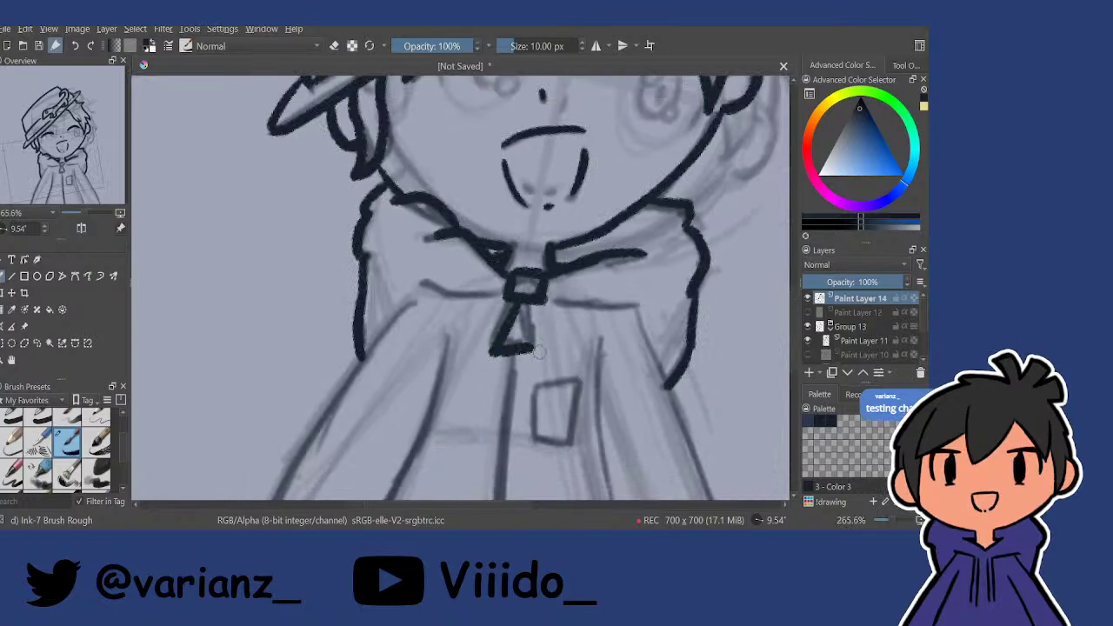
left_click(808, 313)
left_click(808, 299)
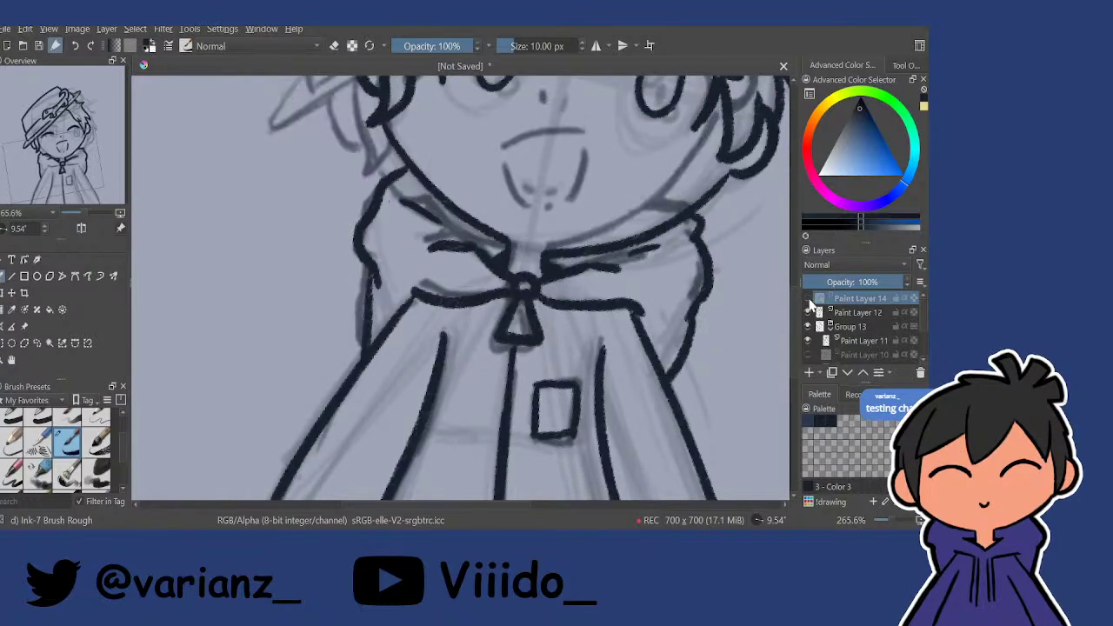
left_click(809, 301)
left_click(809, 313)
key("ctrl+z")
key("ctrl+z")
key("ctrl+z")
key("ctrl+z")
key("ctrl+z")
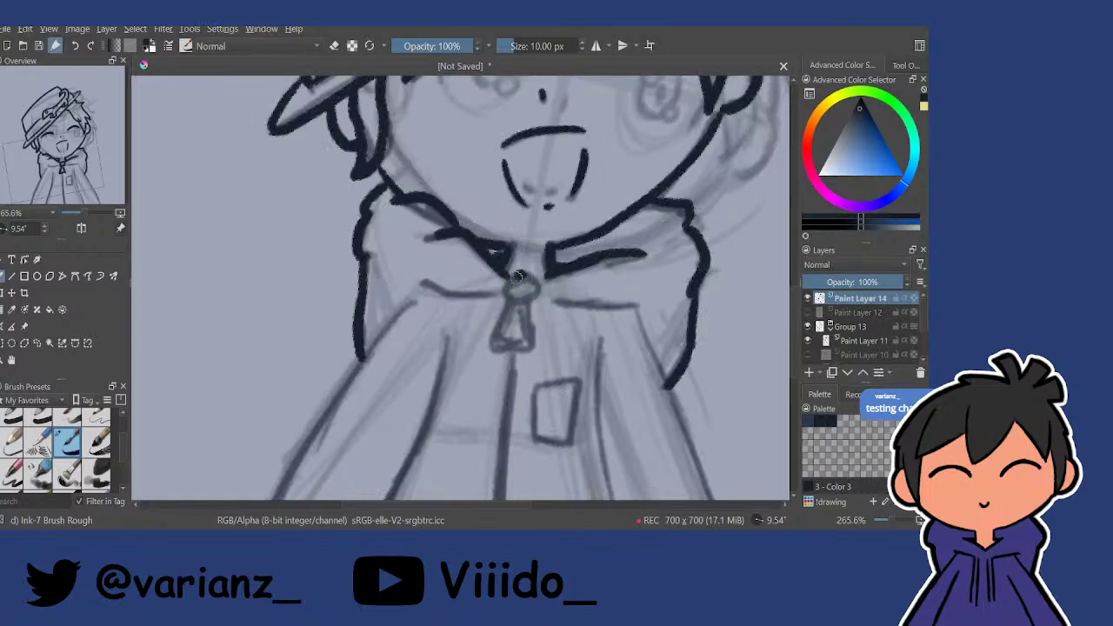
Ink a round zipper slider with a triangular pull hanging below the neckline.
mouse_move(518, 276)
left_mouse_down()
mouse_move(539, 300)
mouse_move(520, 275)
mouse_move(494, 352)
mouse_move(541, 352)
left_mouse_up()
key("ctrl+z")
left_click_drag(524, 303, 543, 355)
left_click_drag(558, 249, 552, 226)
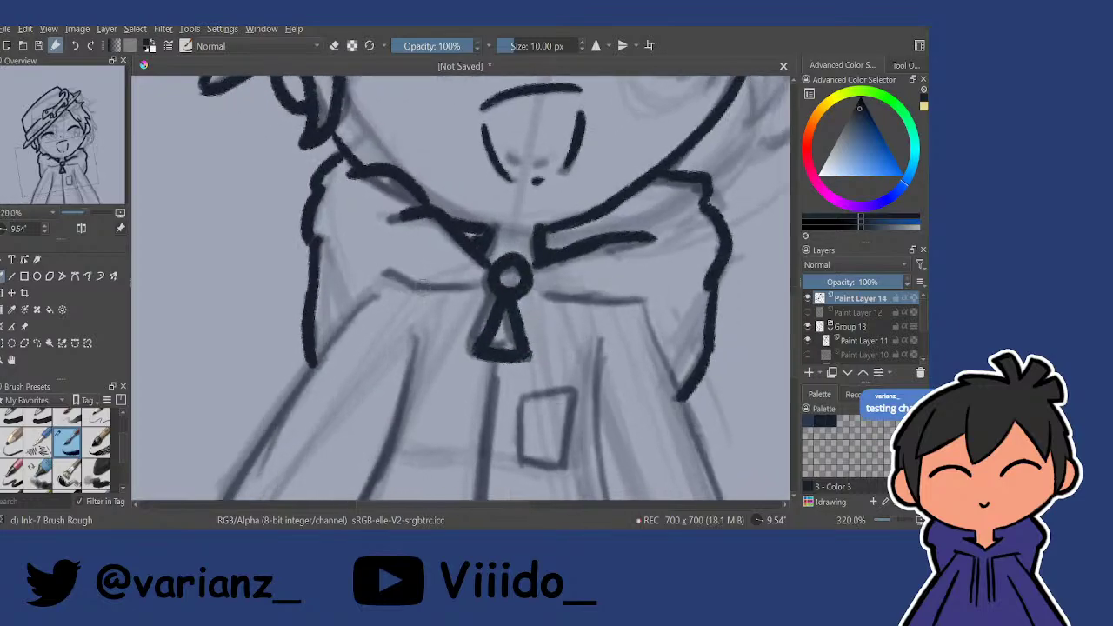
Ink the curved lower edges of the hood running outward from both sides of the zipper slider.
left_click_drag(380, 267, 498, 295)
left_click_drag(639, 243, 630, 351)
mouse_move(518, 331)
left_mouse_down()
mouse_move(530, 354)
mouse_move(615, 416)
mouse_move(585, 401)
left_mouse_up()
left_click_drag(598, 243, 527, 191)
left_click_drag(452, 304, 551, 165)
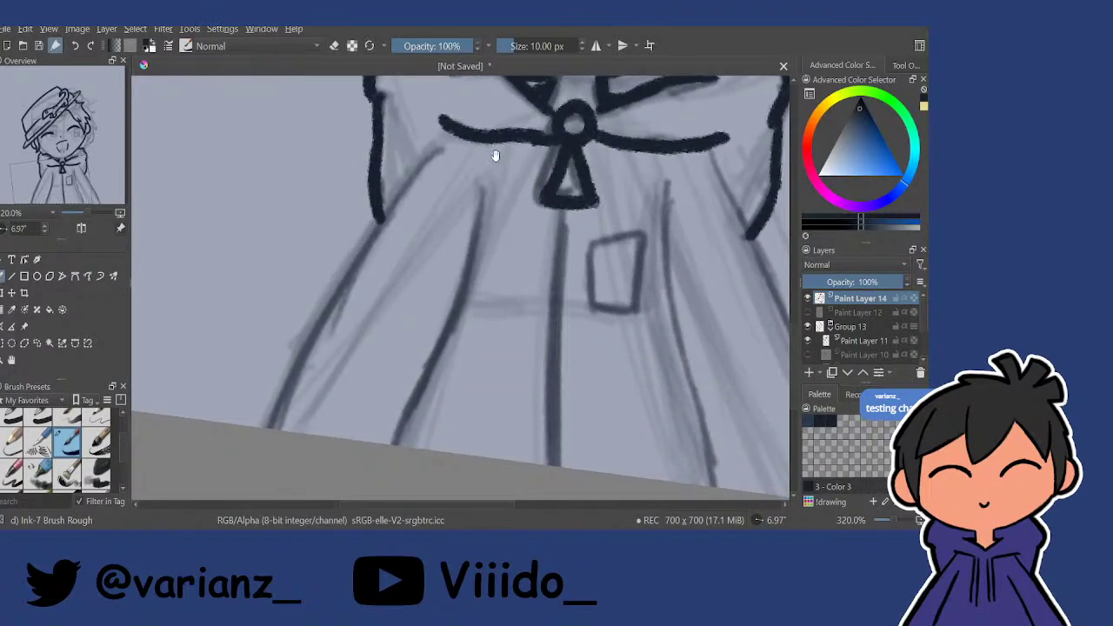
Ink the outer contour of the drawing's left sleeve from the hood's lower edge to the canvas edge.
left_click_drag(454, 133, 277, 427)
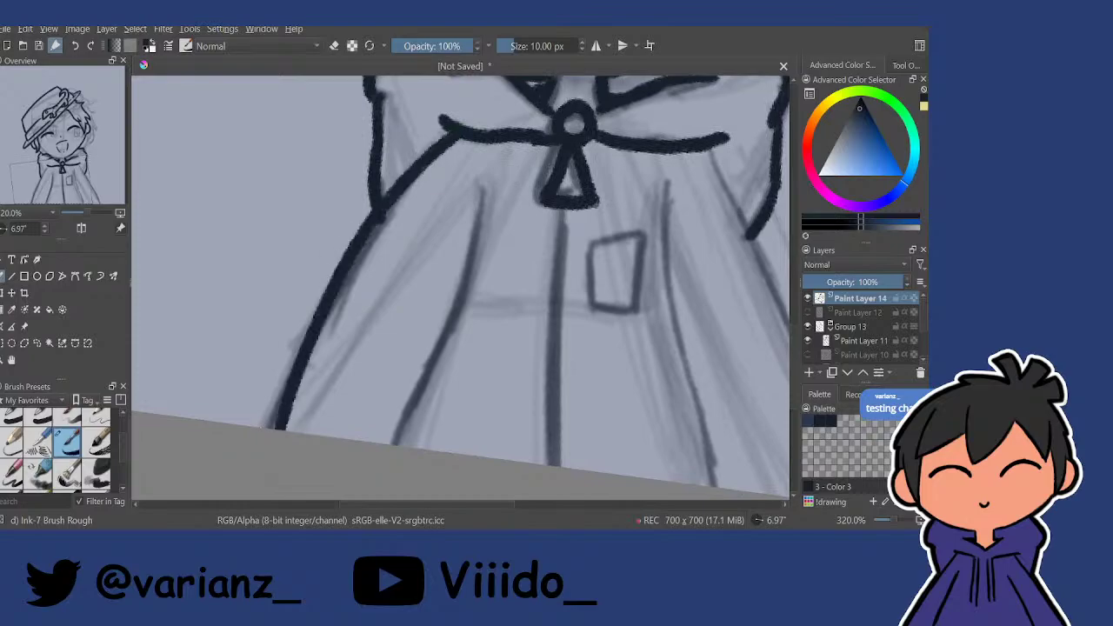
key("ctrl+z")
left_click_drag(449, 141, 264, 428)
Ink the outer contour of the drawing's right sleeve from the hood's lower edge to the canvas edge.
mouse_move(769, 147)
left_mouse_down()
mouse_move(639, 205)
mouse_move(667, 425)
left_mouse_up()
left_click_drag(638, 307, 583, 212)
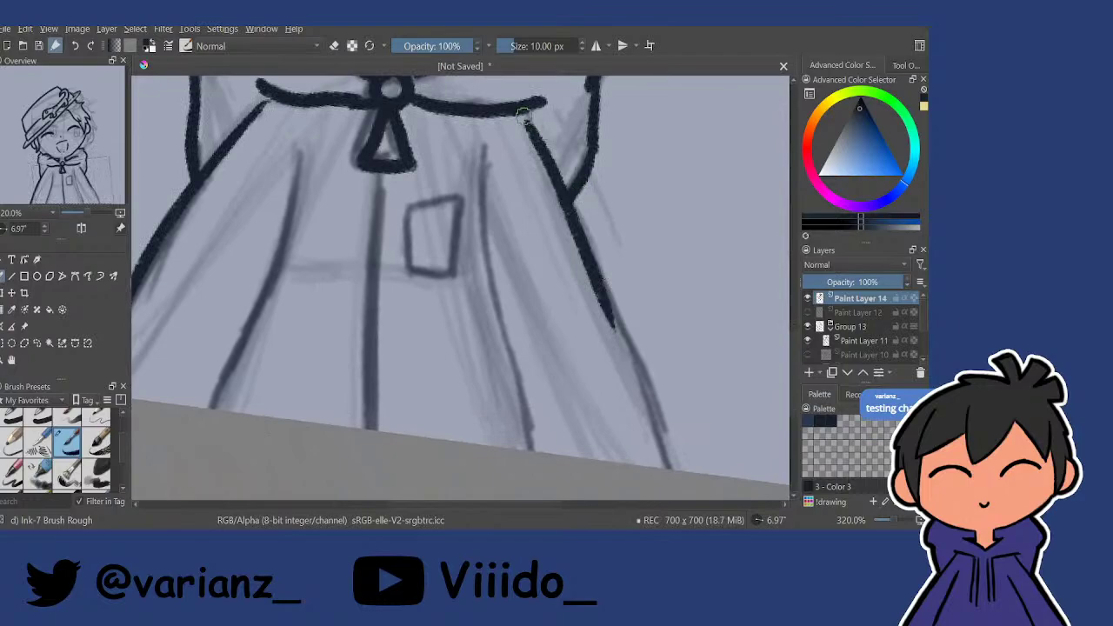
left_click_drag(522, 120, 543, 150)
left_click_drag(596, 286, 661, 465)
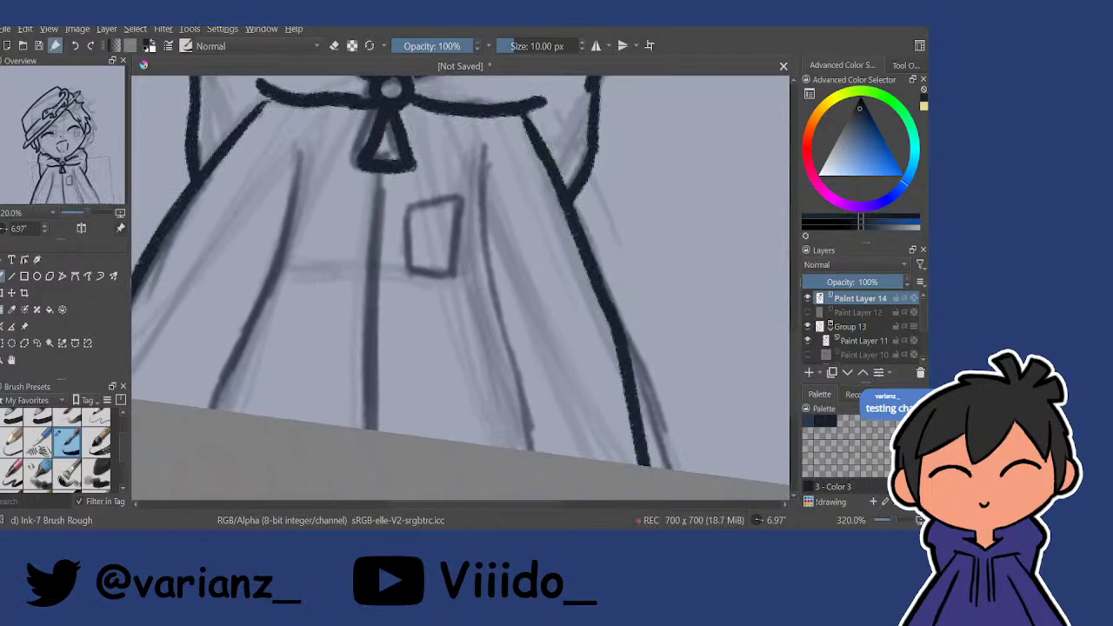
key("ctrl+z")
left_click_drag(600, 294, 662, 466)
key("ctrl+z")
left_click_drag(612, 323, 674, 467)
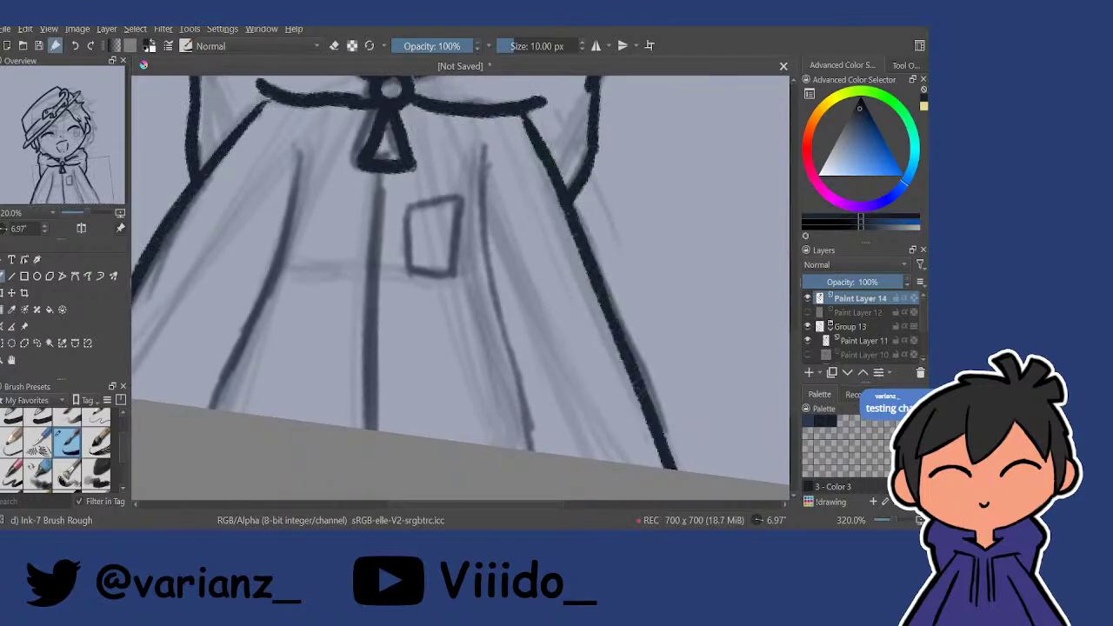
left_click_drag(593, 268, 610, 334)
Ink the inner line of the drawing's left sleeve down to the canvas edge.
left_click_drag(394, 261, 439, 249)
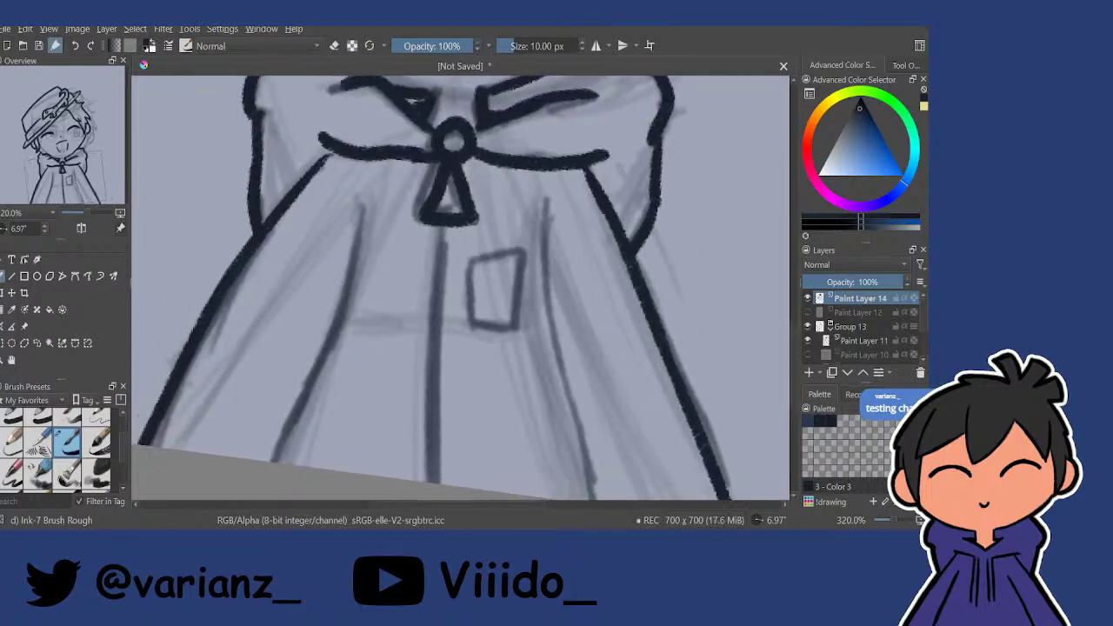
left_click_drag(359, 206, 291, 426)
key("ctrl+z")
left_click_drag(360, 207, 265, 459)
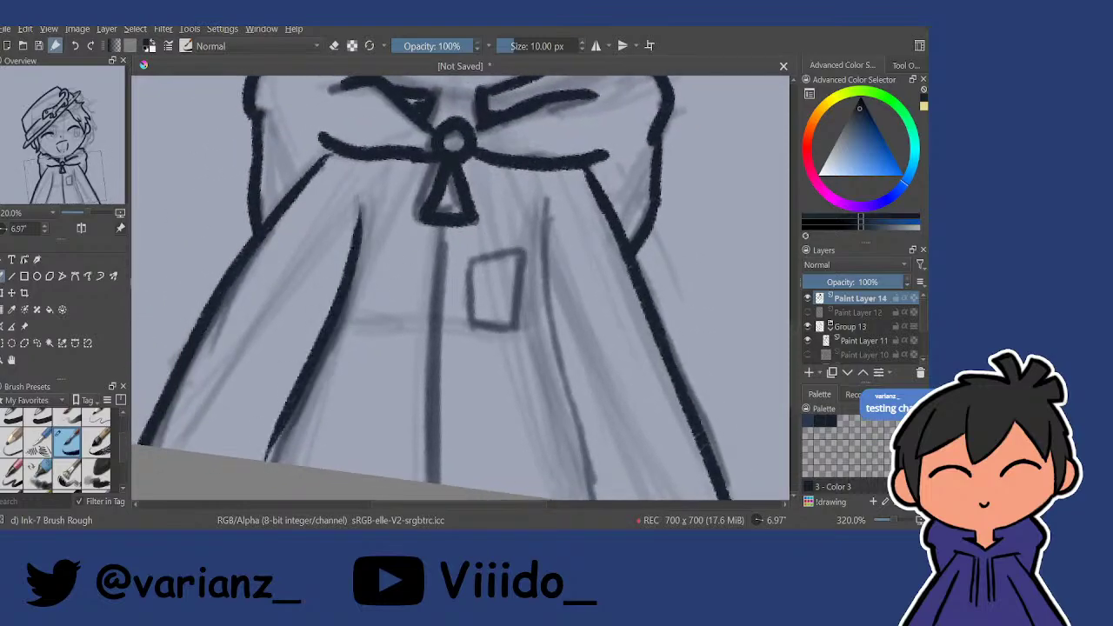
left_click_drag(445, 357, 411, 377)
left_click_drag(589, 215, 314, 249)
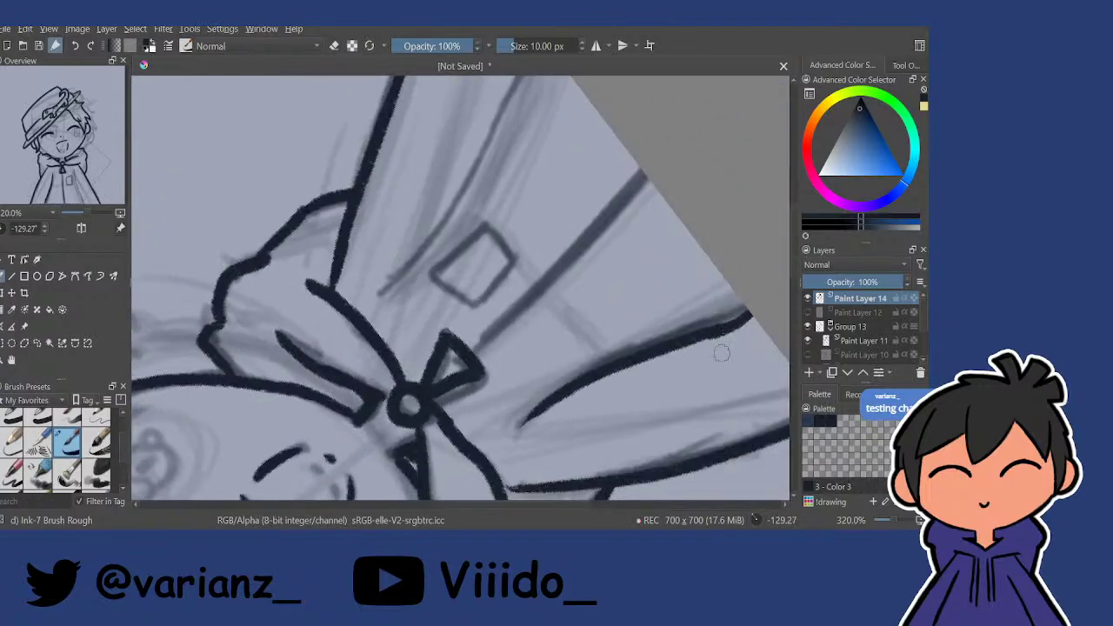
left_click_drag(731, 339, 574, 398)
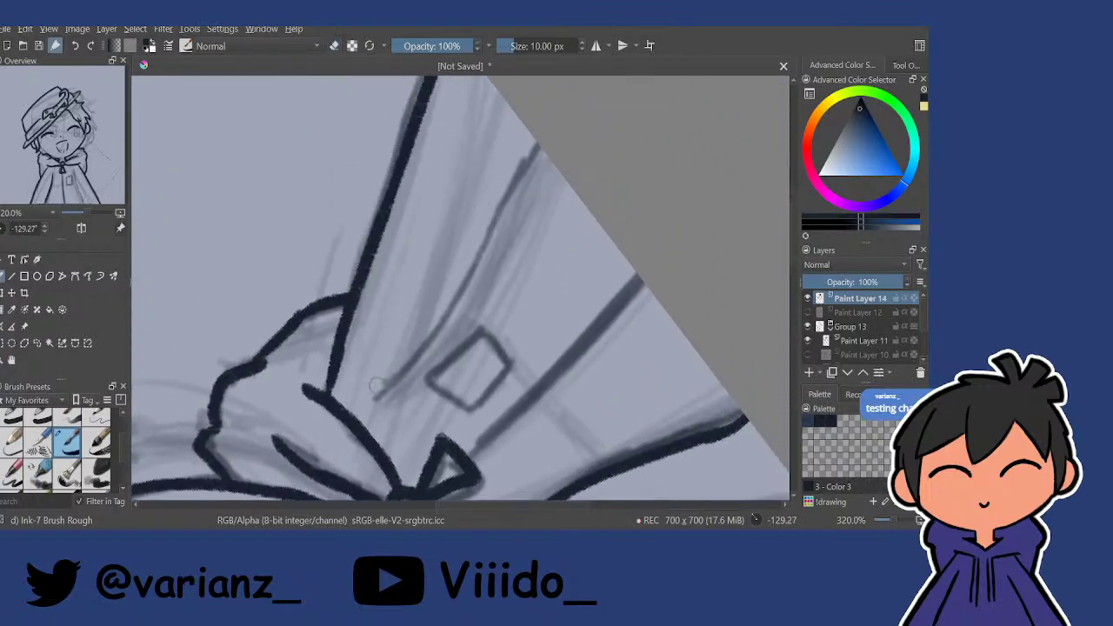
Ink the inner line of the drawing's right sleeve beside the chest pocket, down to the canvas edge.
mouse_move(375, 391)
left_mouse_down()
mouse_move(474, 271)
mouse_move(522, 167)
left_mouse_up()
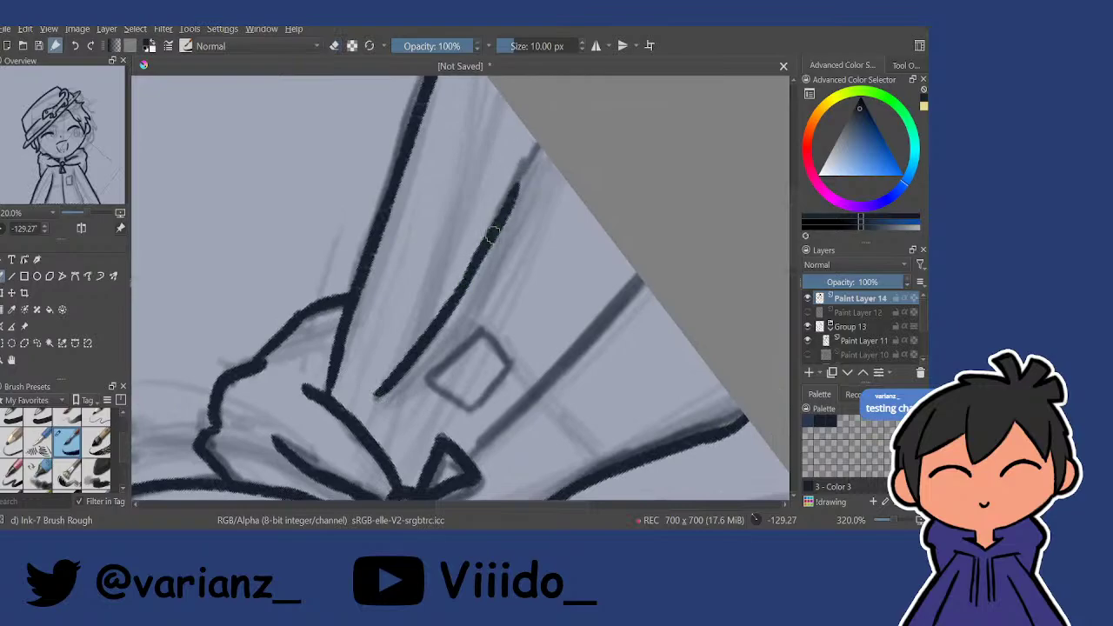
key("ctrl+z")
left_click_drag(453, 299, 522, 161)
left_click_drag(505, 202, 541, 145)
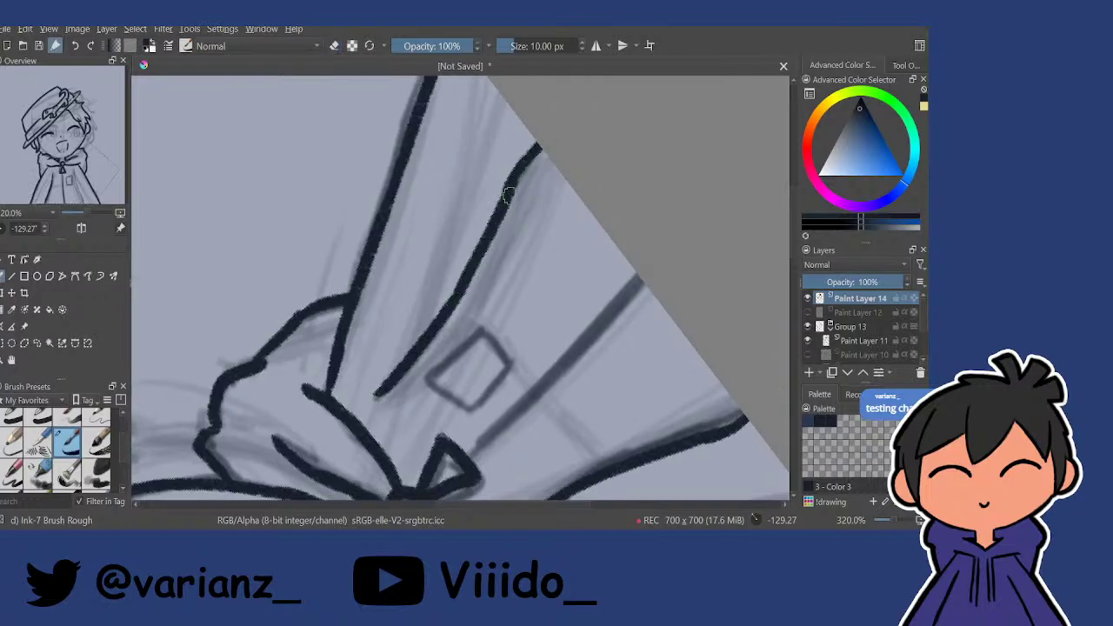
key("ctrl+z")
mouse_move(507, 195)
left_mouse_down()
mouse_move(541, 146)
mouse_move(524, 146)
left_mouse_up()
key("e")
key("e")
mouse_move(671, 202)
left_mouse_down()
mouse_move(477, 492)
mouse_move(409, 487)
left_mouse_up()
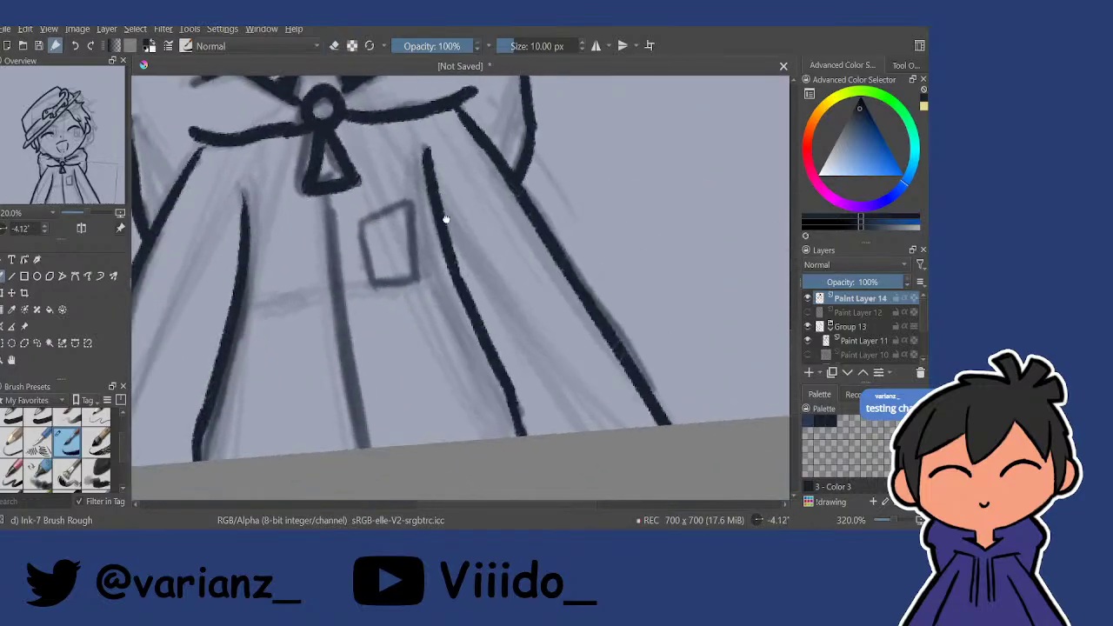
Ink the small chest pocket and the jacket's centre zipper line below the triangular pull.
left_click_drag(446, 219, 463, 291)
mouse_move(379, 295)
left_mouse_down()
mouse_move(420, 275)
mouse_move(434, 357)
mouse_move(386, 353)
mouse_move(436, 355)
left_mouse_up()
mouse_move(396, 295)
left_mouse_down()
mouse_move(390, 261)
mouse_move(397, 270)
left_mouse_up()
left_click_drag(356, 241, 382, 431)
scroll(354, 242, "down", 5)
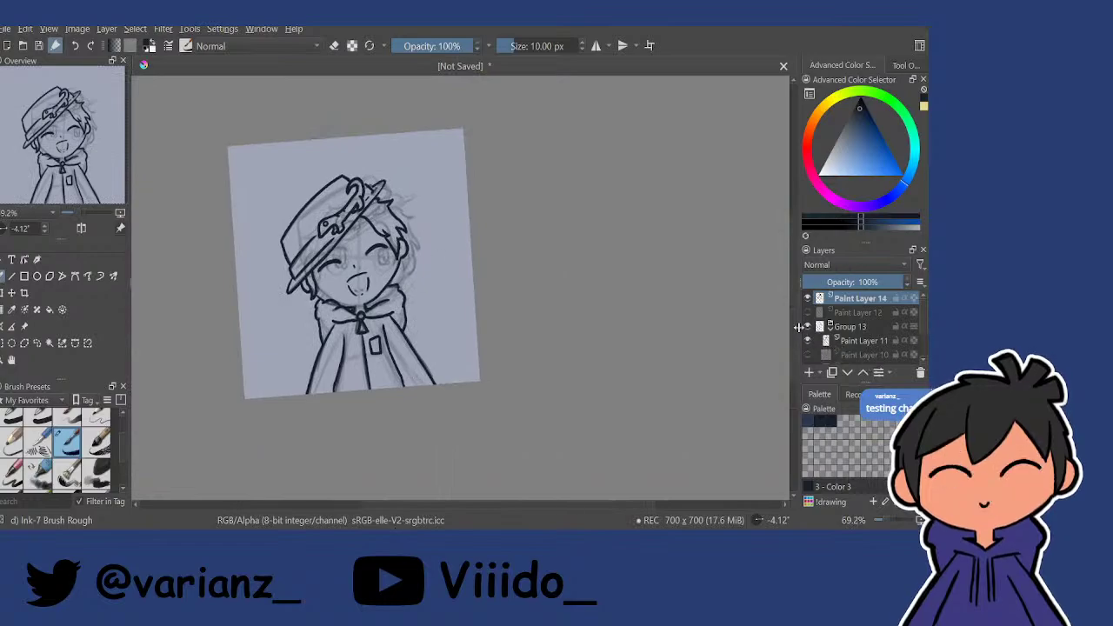
Hide Paint Layer 14 and Group 13, and make Paint Layer 12 visible and active.
left_click(809, 300)
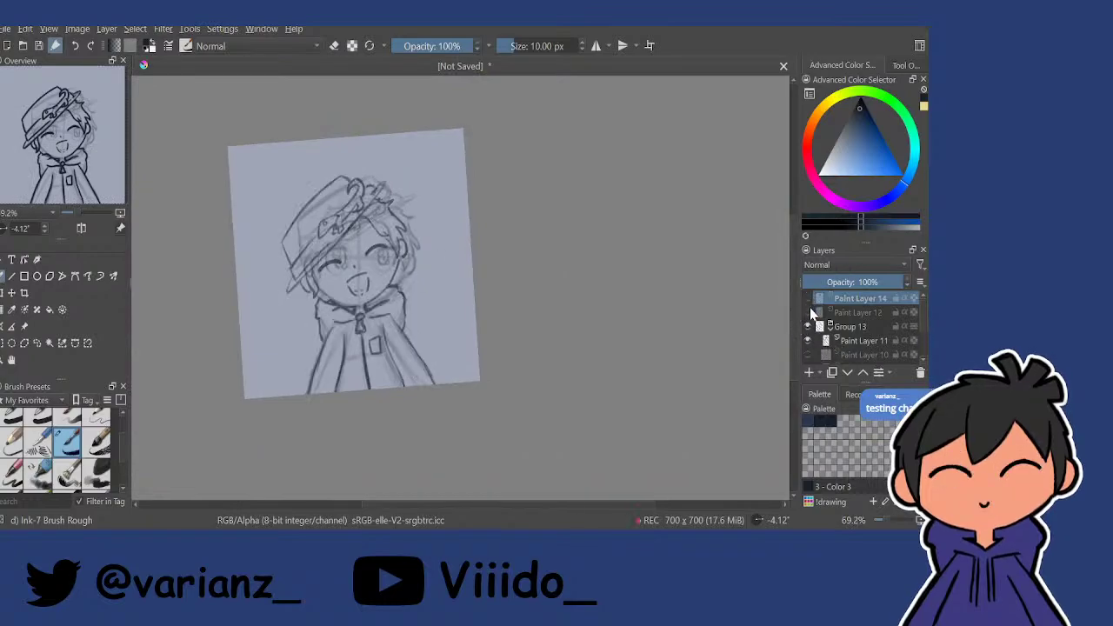
left_click(809, 328)
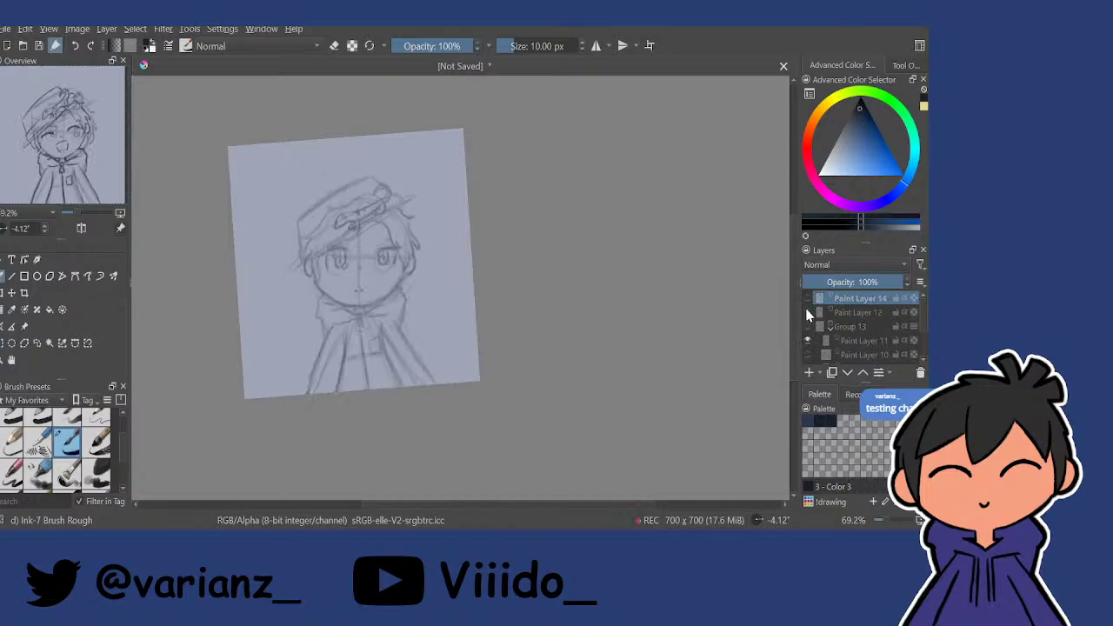
left_click(809, 313)
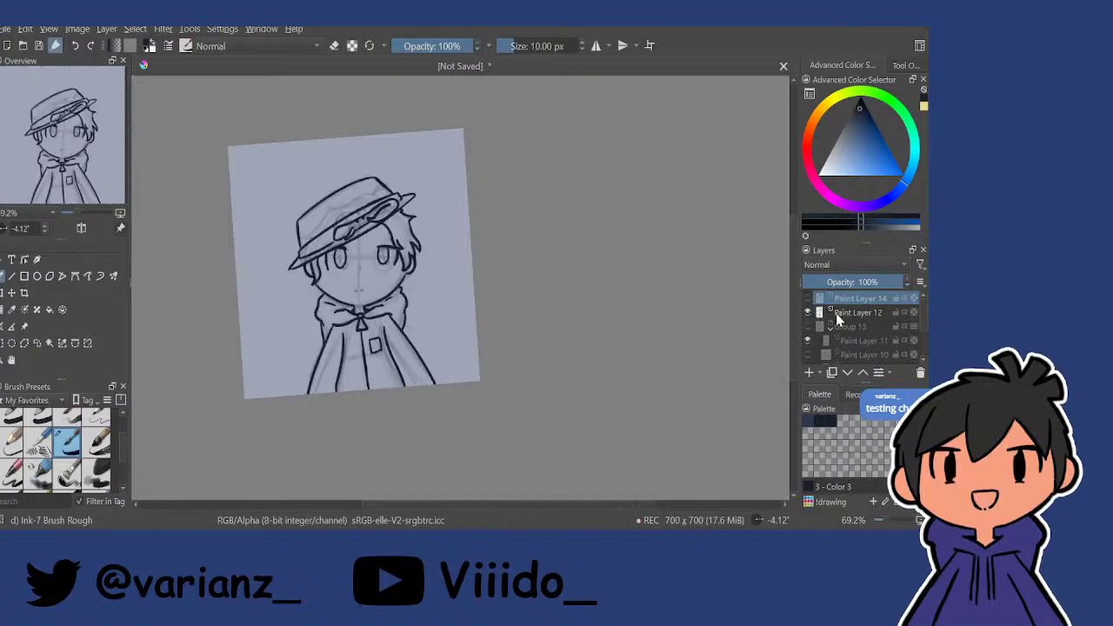
left_click(808, 313)
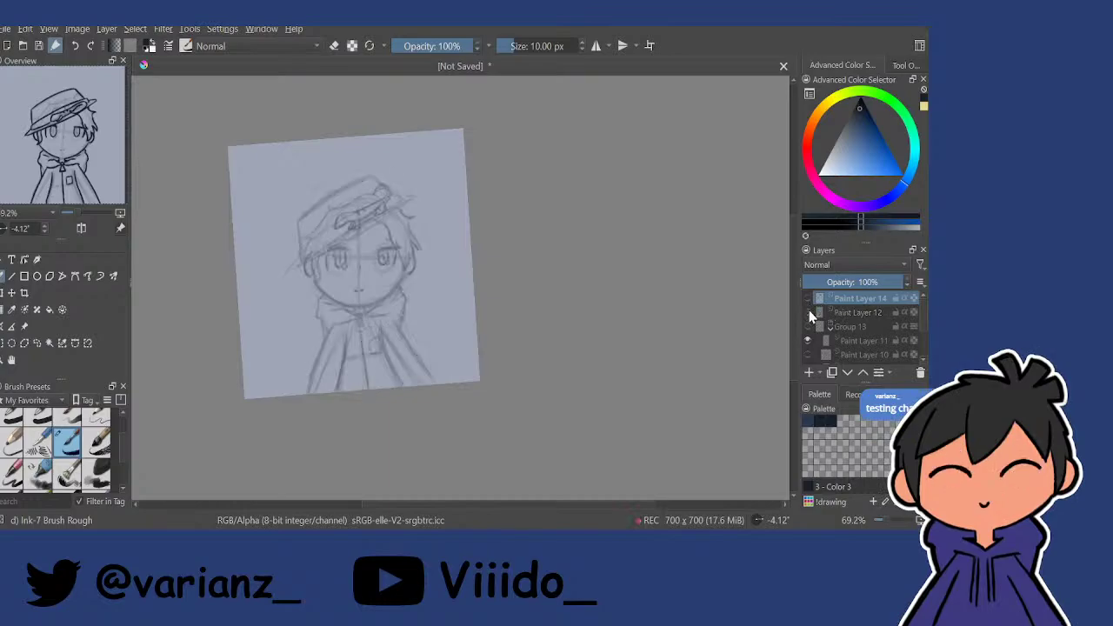
left_click(809, 312)
left_click(861, 315)
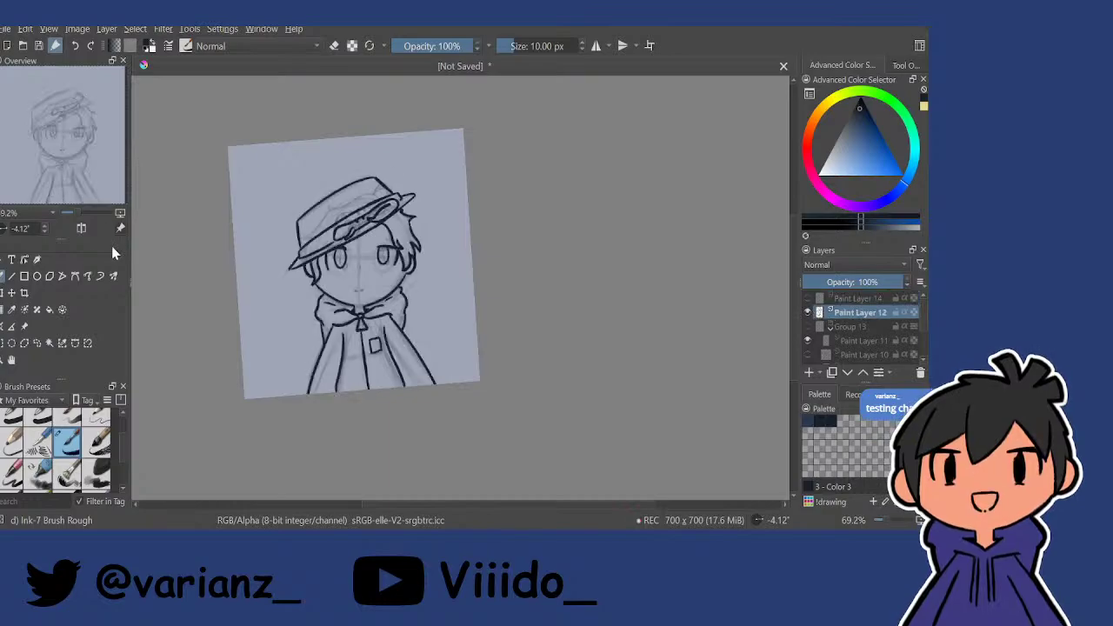
Set the ink brush size to 7 px for the facial details.
scroll(281, 271, "up", 4)
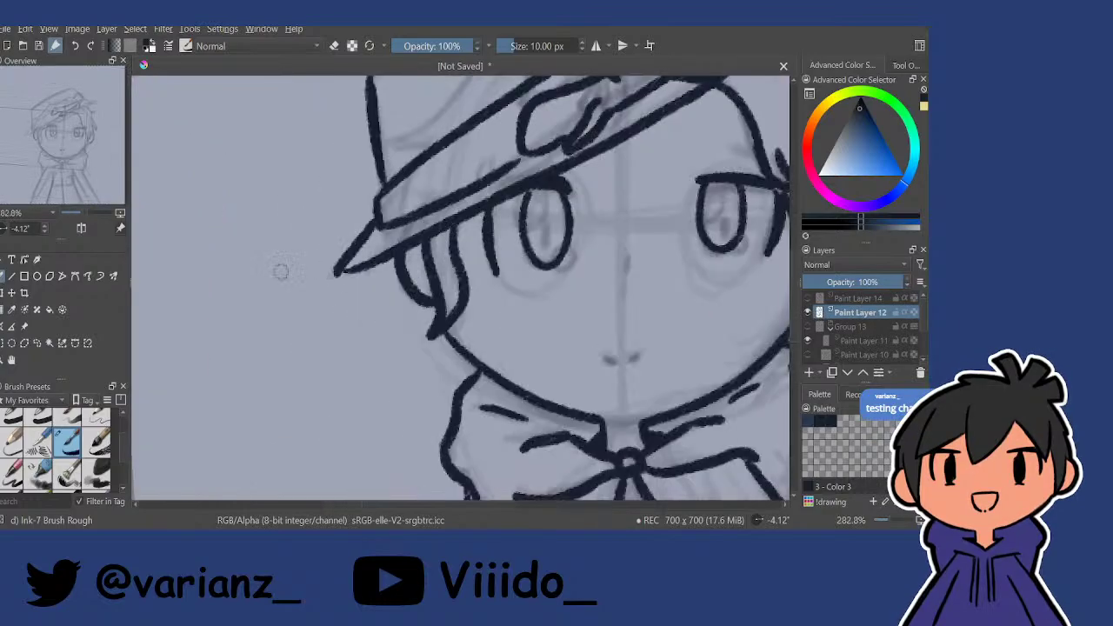
left_click(551, 48)
type("7")
key("Return")
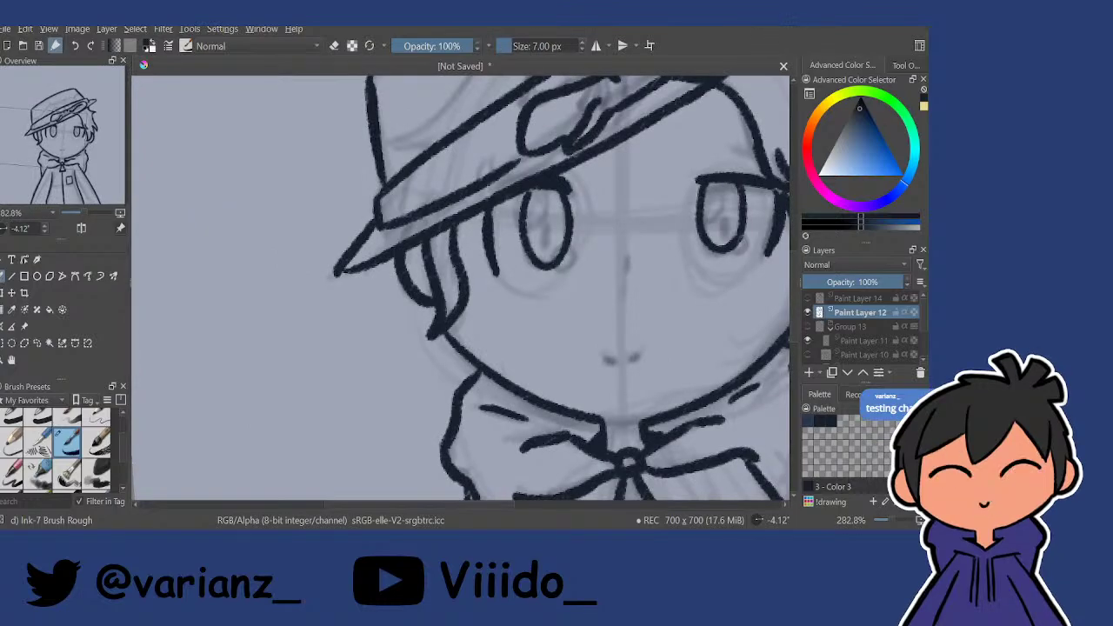
Show Group 13 with Paint Layer 9 visible and Paint Layer 11 hidden as the sketch reference.
left_click_drag(569, 181, 541, 342)
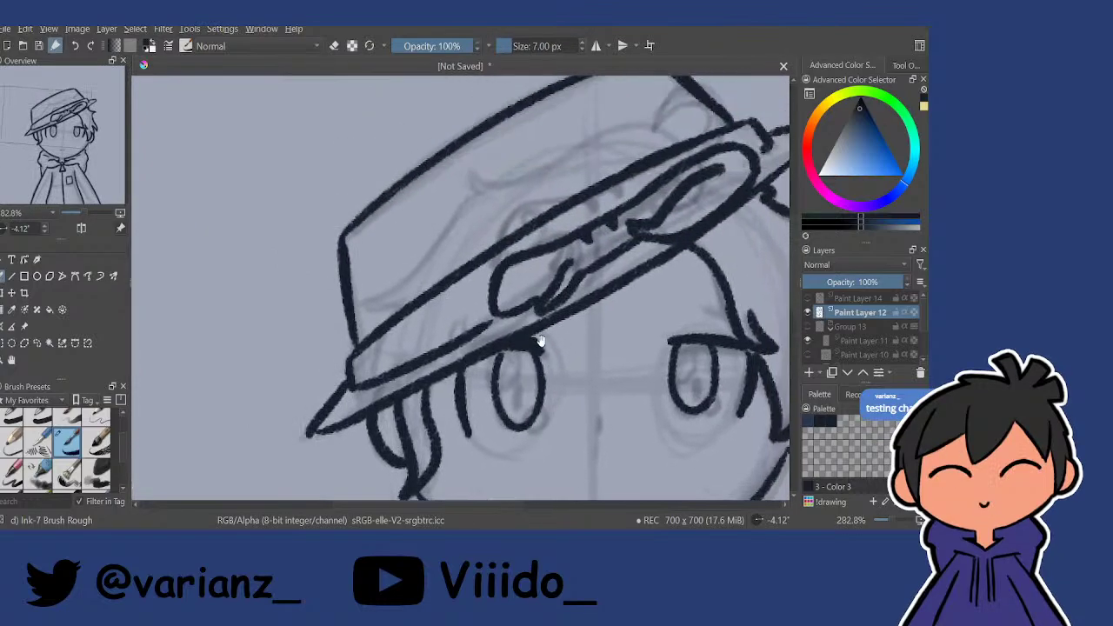
left_click(808, 328)
left_click(809, 341)
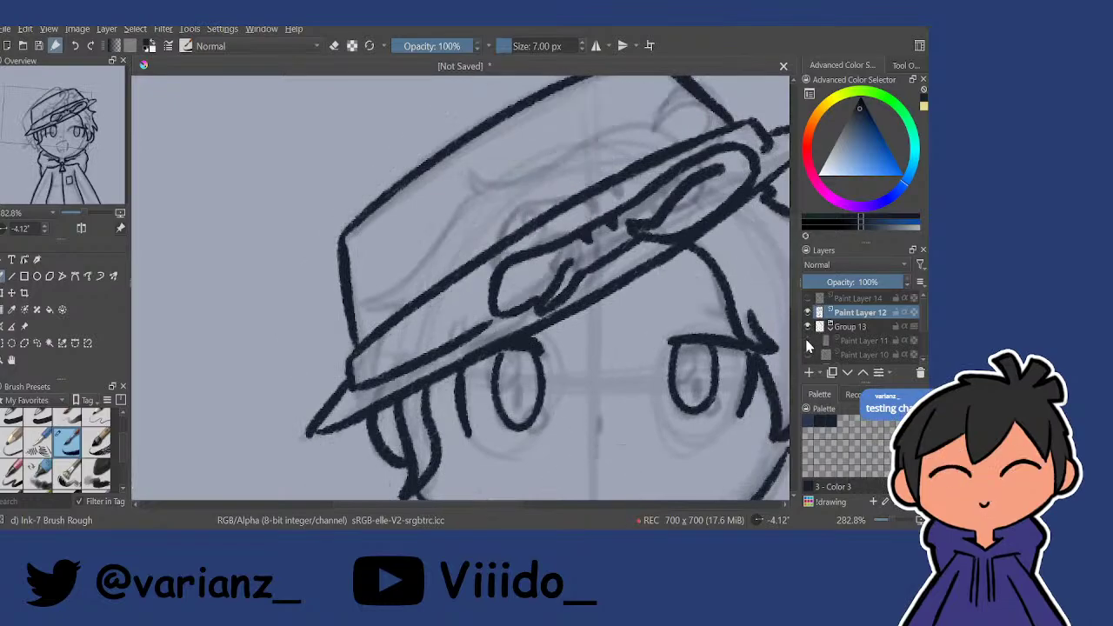
scroll(911, 325, "down", 1)
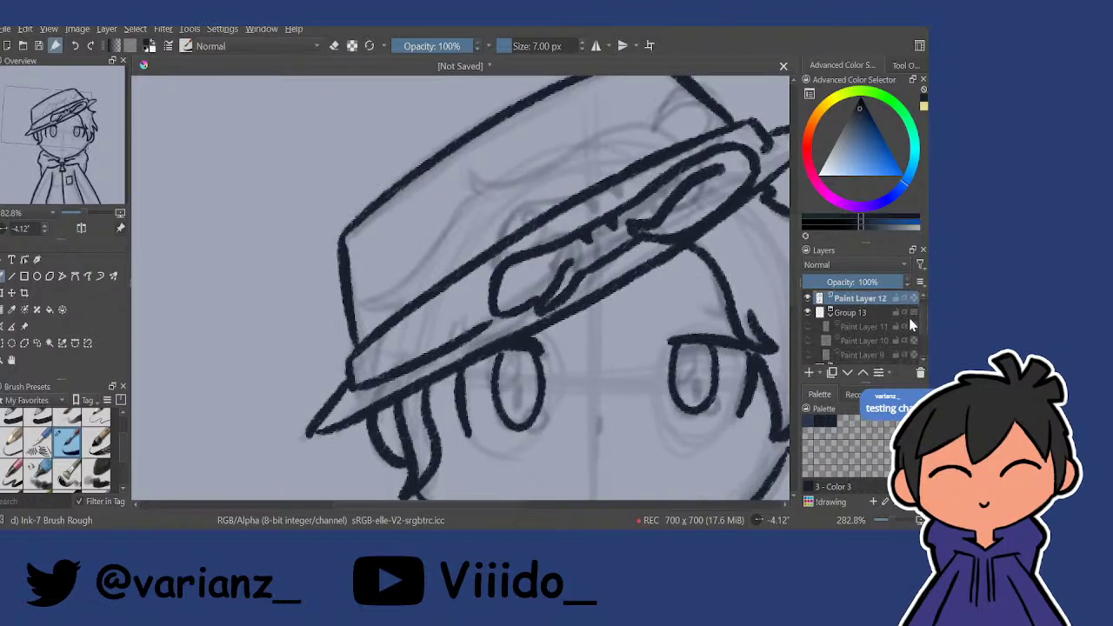
left_click(809, 355)
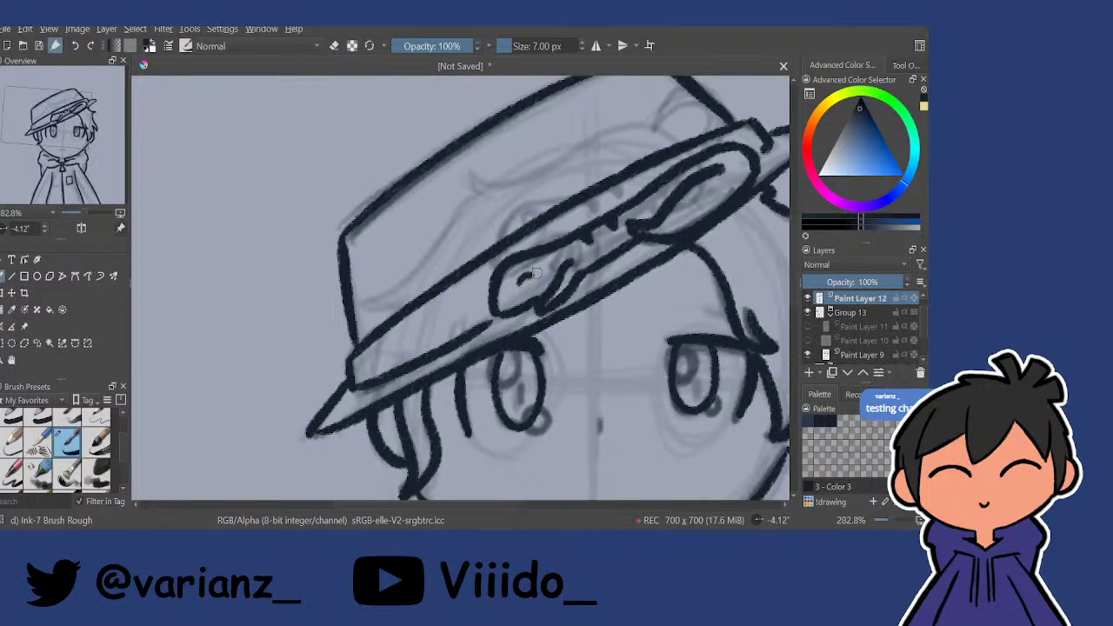
Ink the small nose mark and the two short mouth strokes of the neutral face on Paint Layer 12.
left_click_drag(515, 313, 512, 275)
left_click_drag(515, 334, 511, 295)
scroll(538, 294, "down", 2)
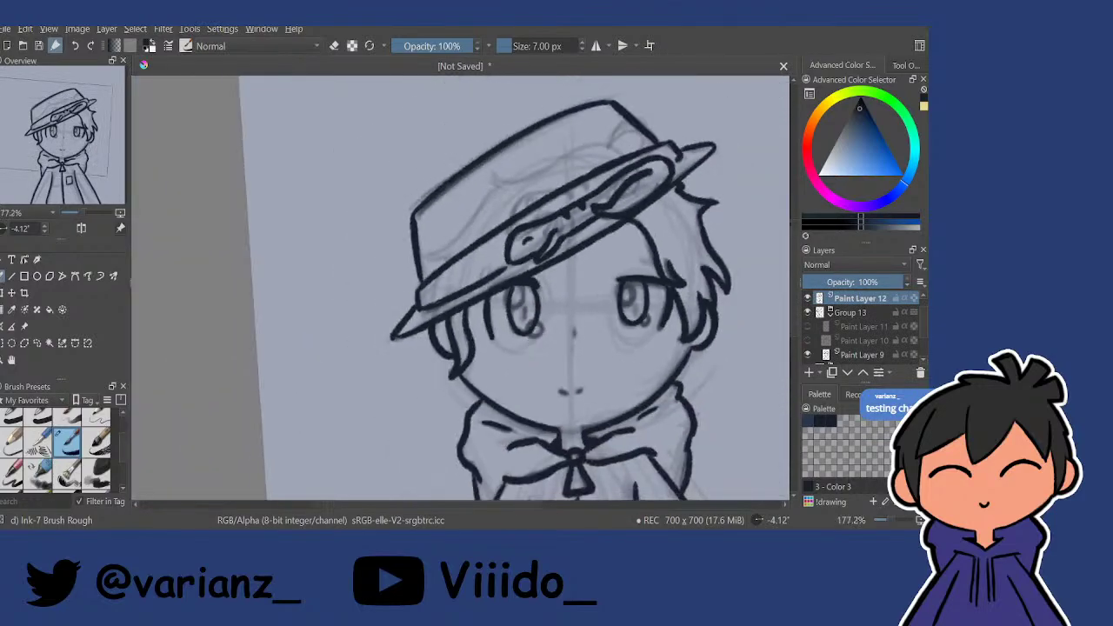
scroll(551, 368, "up", 4)
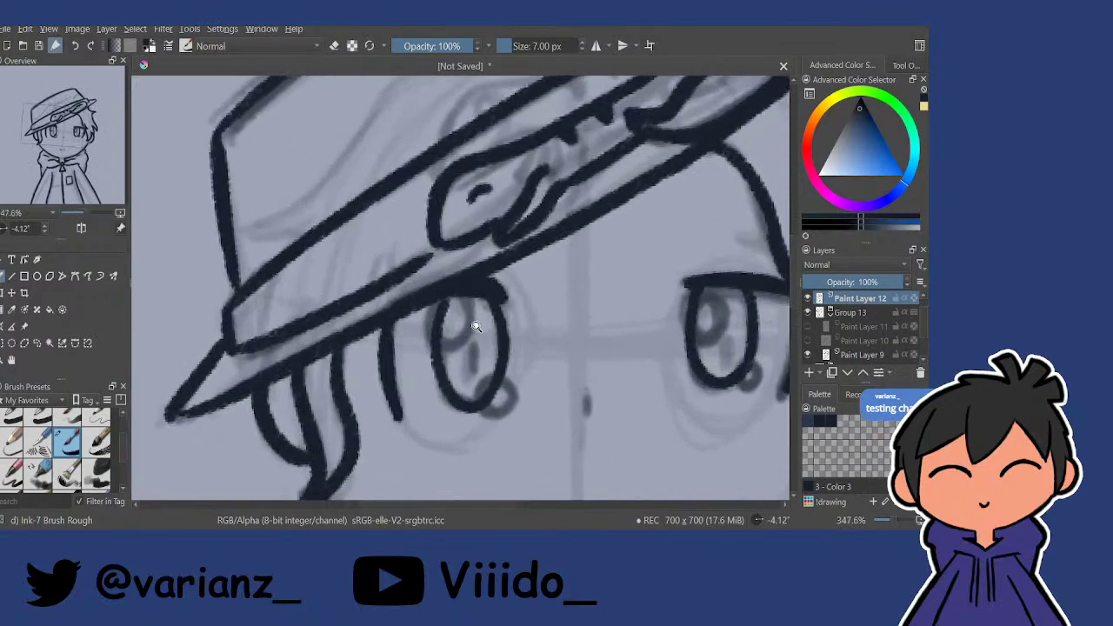
mouse_move(578, 353)
left_mouse_down()
mouse_move(558, 284)
mouse_move(547, 288)
left_mouse_up()
scroll(558, 285, "down", 1)
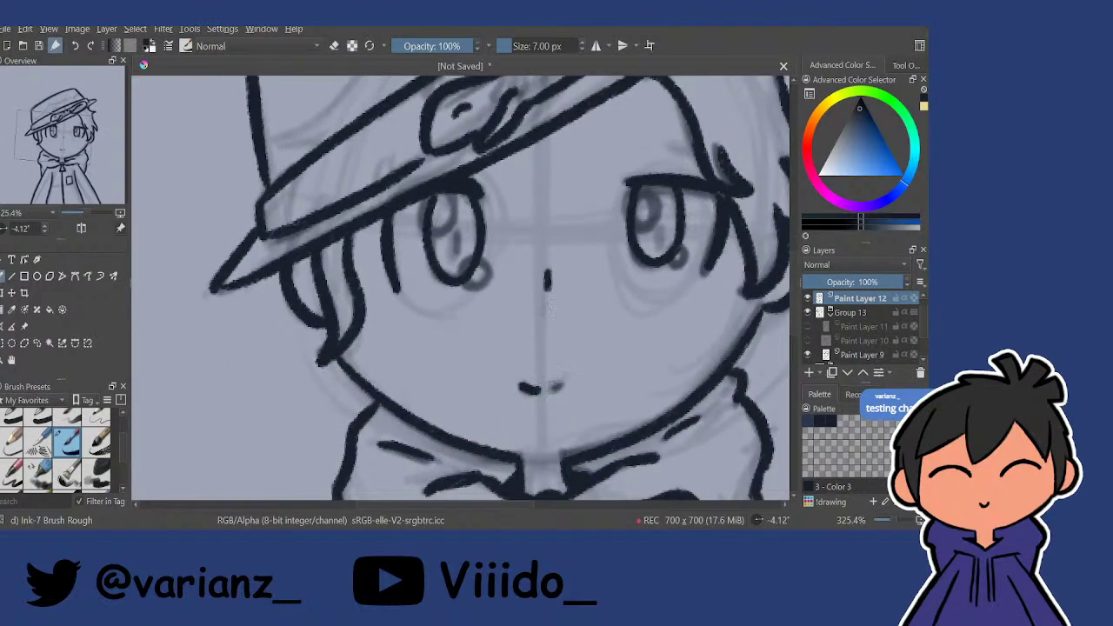
mouse_move(550, 389)
left_mouse_down()
mouse_move(568, 376)
mouse_move(551, 360)
mouse_move(616, 308)
mouse_move(605, 301)
left_mouse_up()
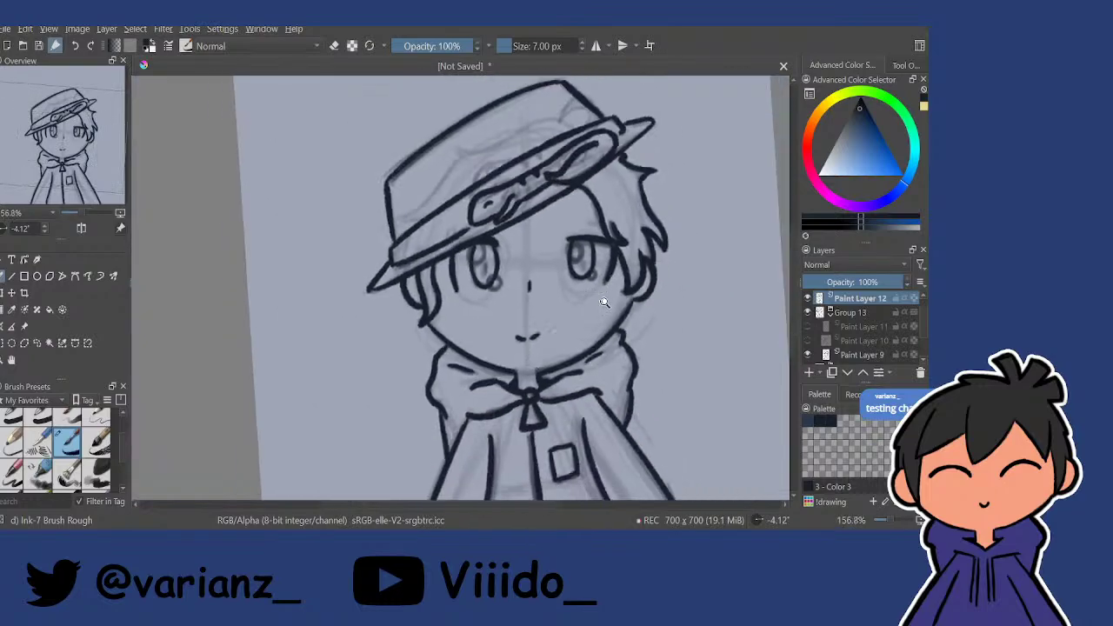
scroll(604, 302, "down", 2)
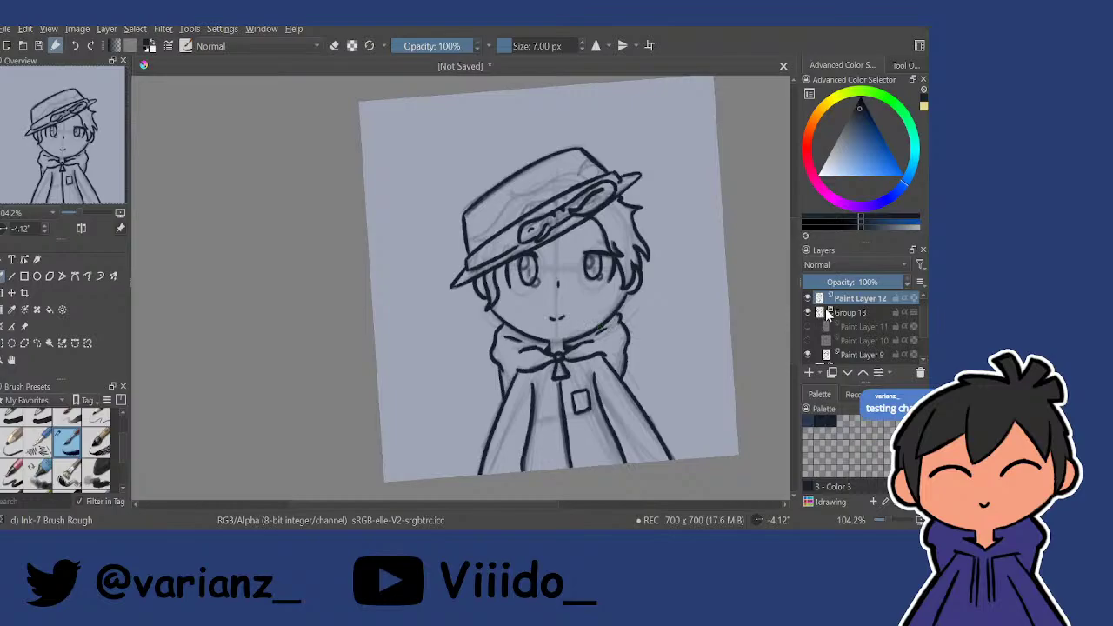
Hide Paint Layer 12 and the sketch groups, Group 13 and Group 8, to clear the canvas.
scroll(846, 315, "up", 1)
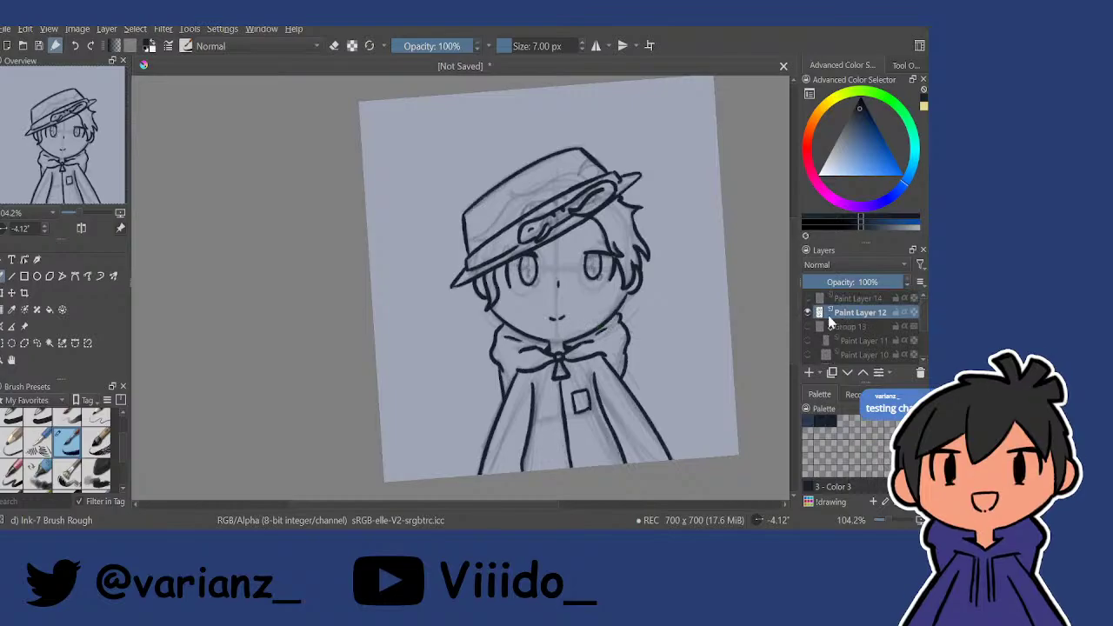
left_click(808, 312)
left_click(808, 299)
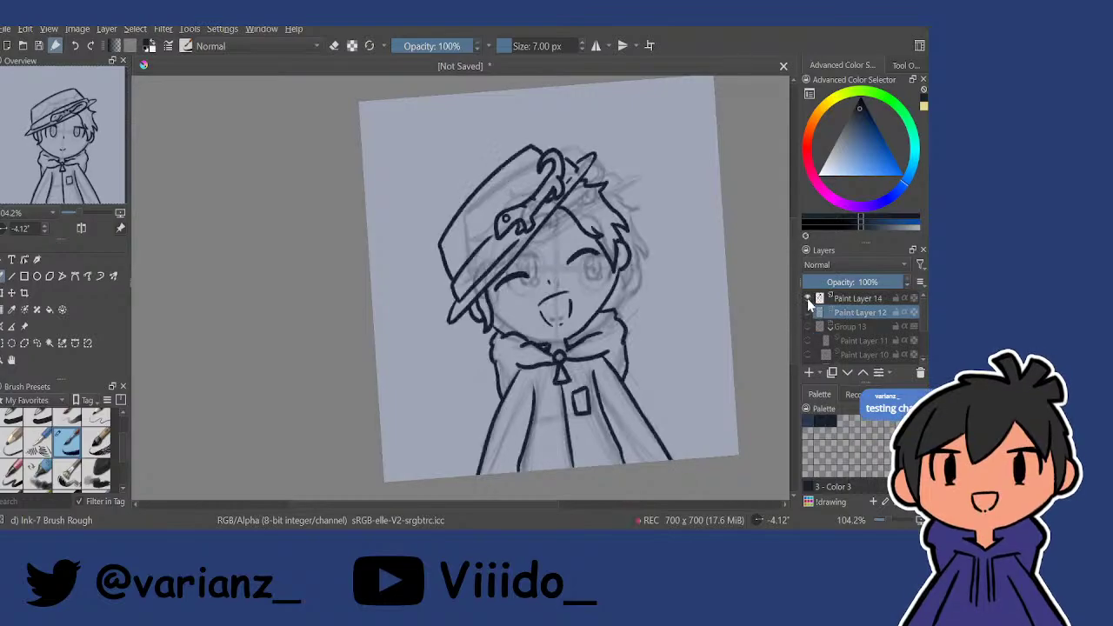
left_click(807, 298)
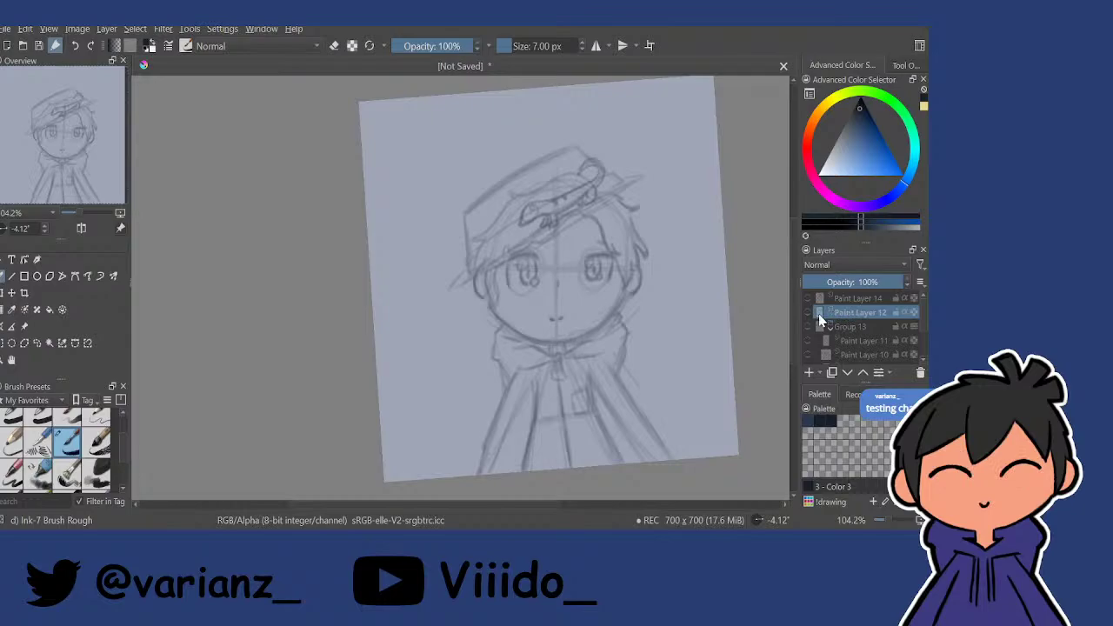
scroll(818, 340, "down", 2)
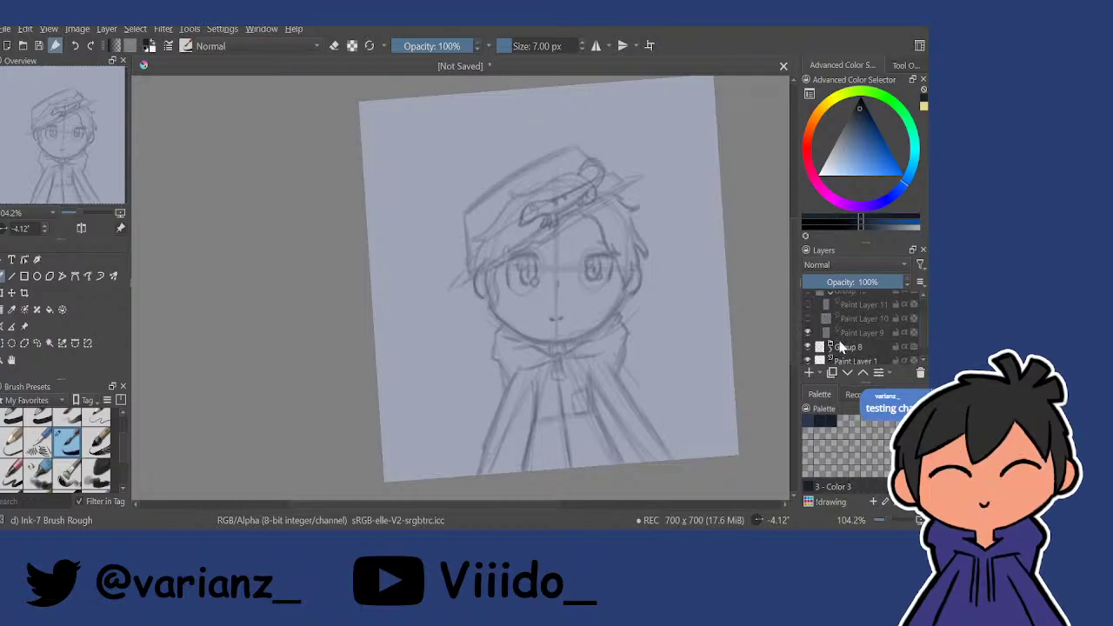
left_click(807, 347)
scroll(816, 335, "up", 2)
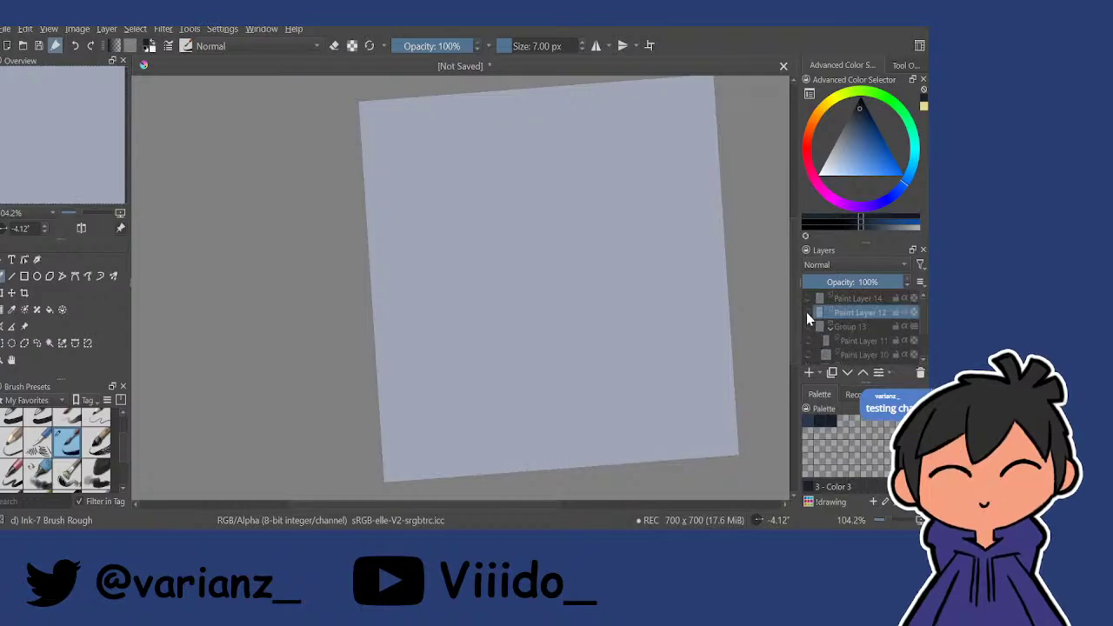
Compare the line art of Paint Layer 12 and Paint Layer 14, leaving only Paint Layer 12 visible with Group 8 hidden.
left_click(807, 312)
left_click(806, 312)
left_click(807, 298)
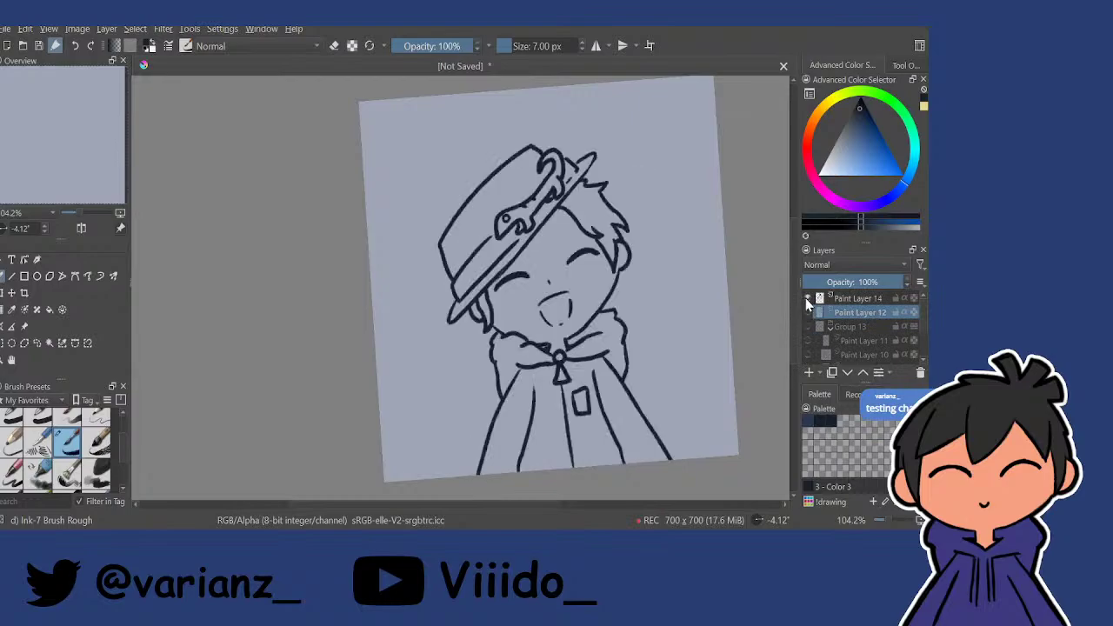
left_click(808, 299)
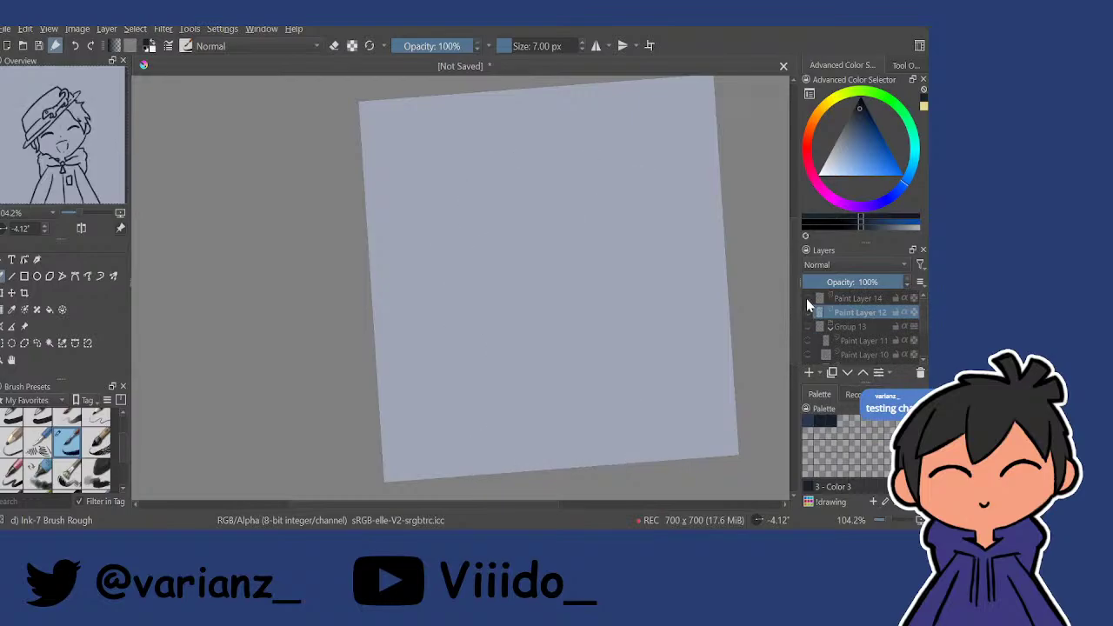
left_click(808, 313)
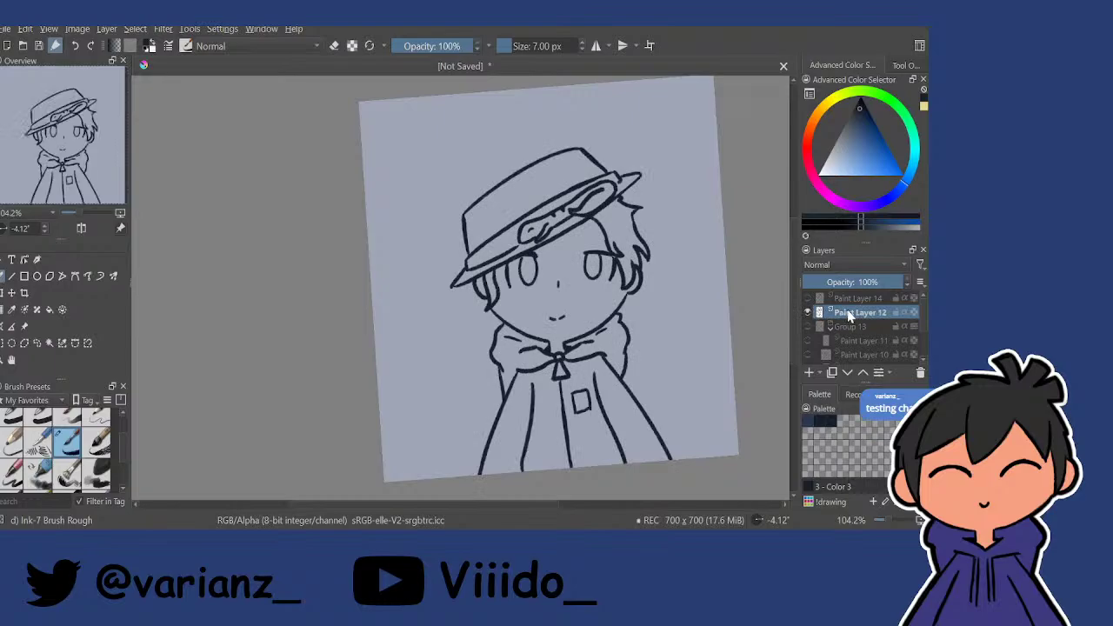
scroll(844, 326, "down", 2)
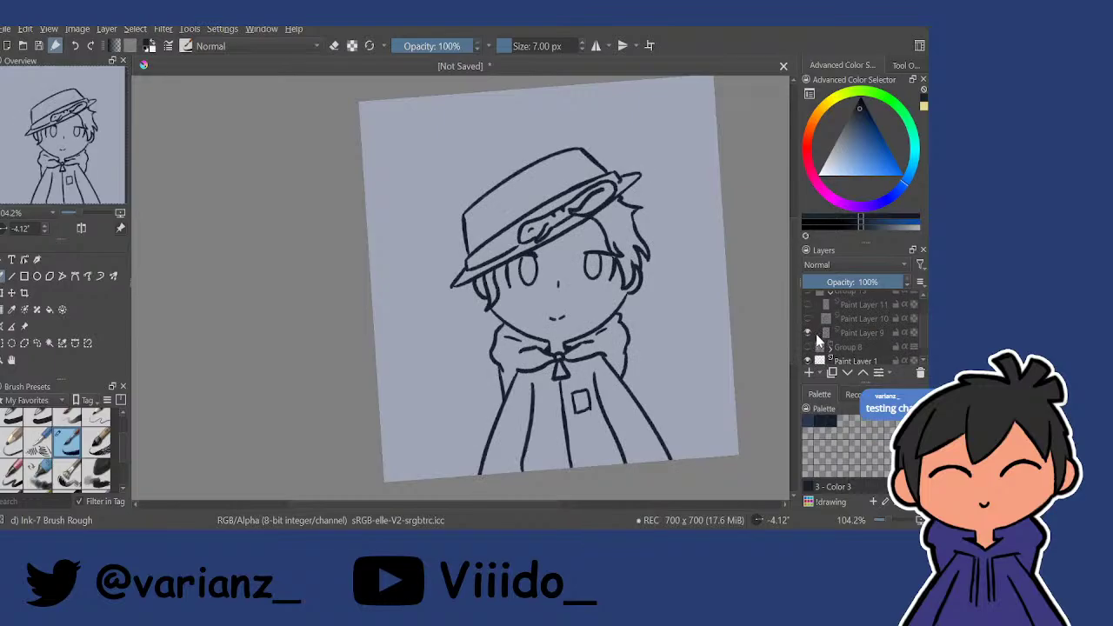
left_click(809, 347)
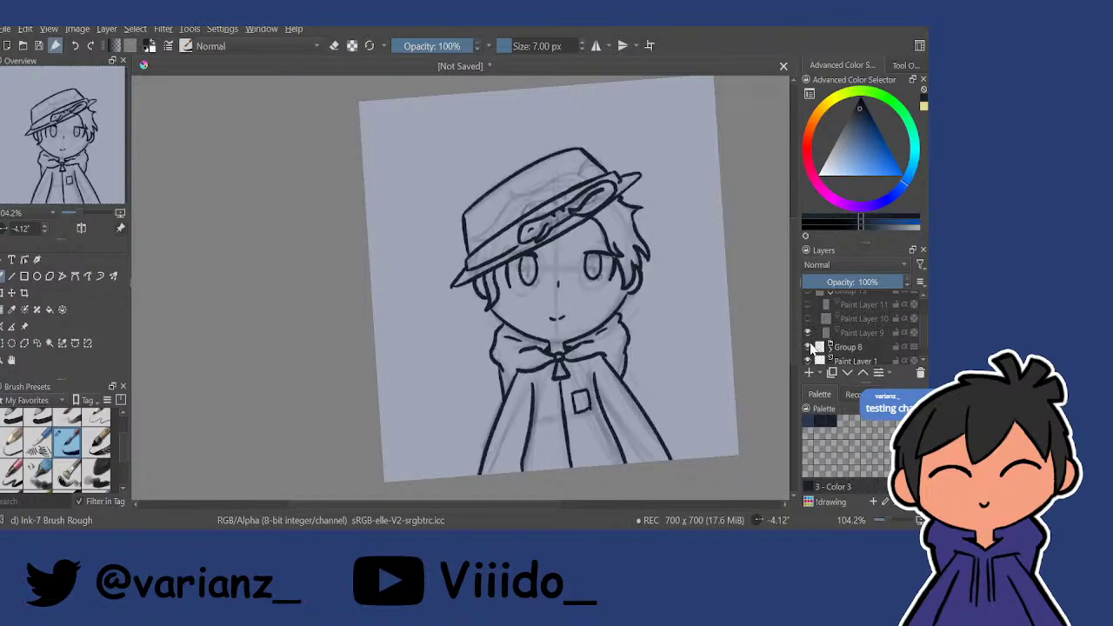
left_click(809, 347)
scroll(819, 334, "up", 2)
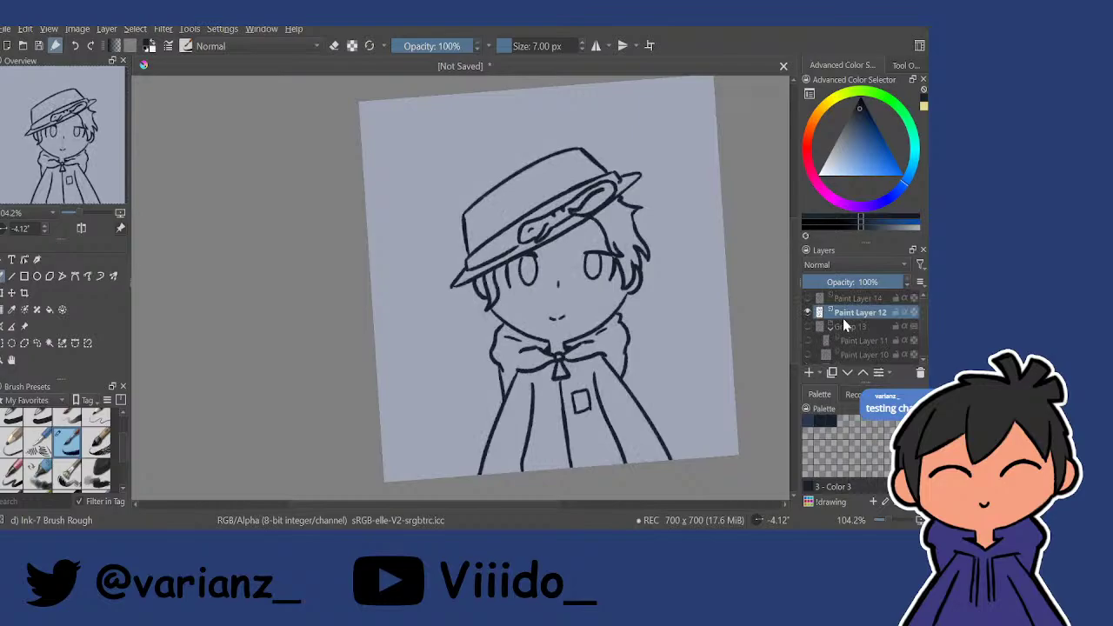
Group Paint Layer 12 and add a new paint layer beneath it inside the group.
key("ctrl+g")
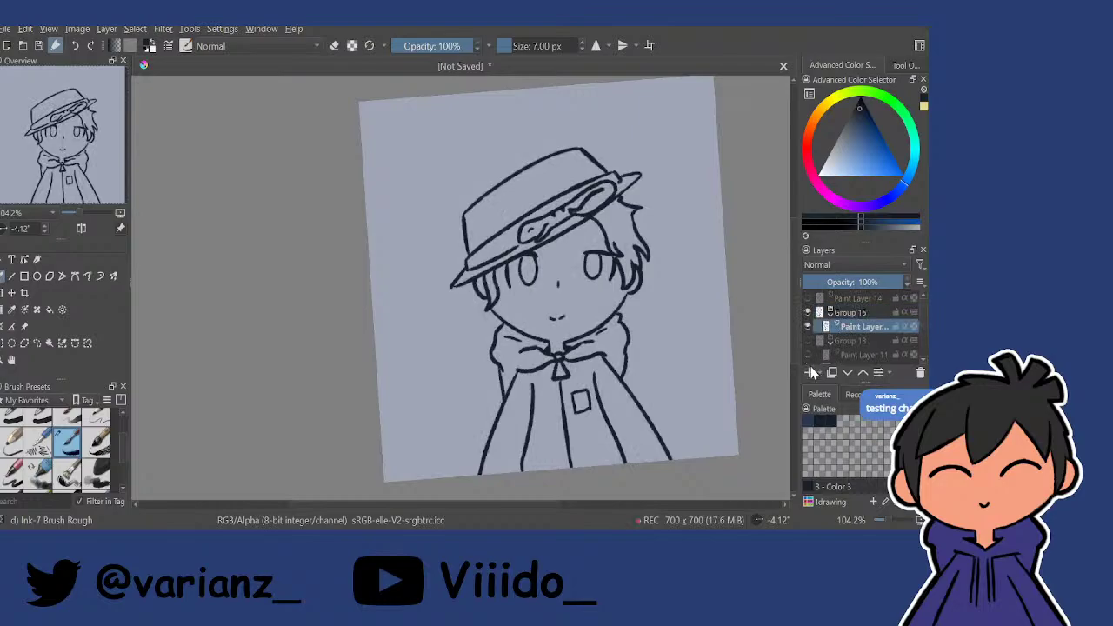
left_click(813, 372)
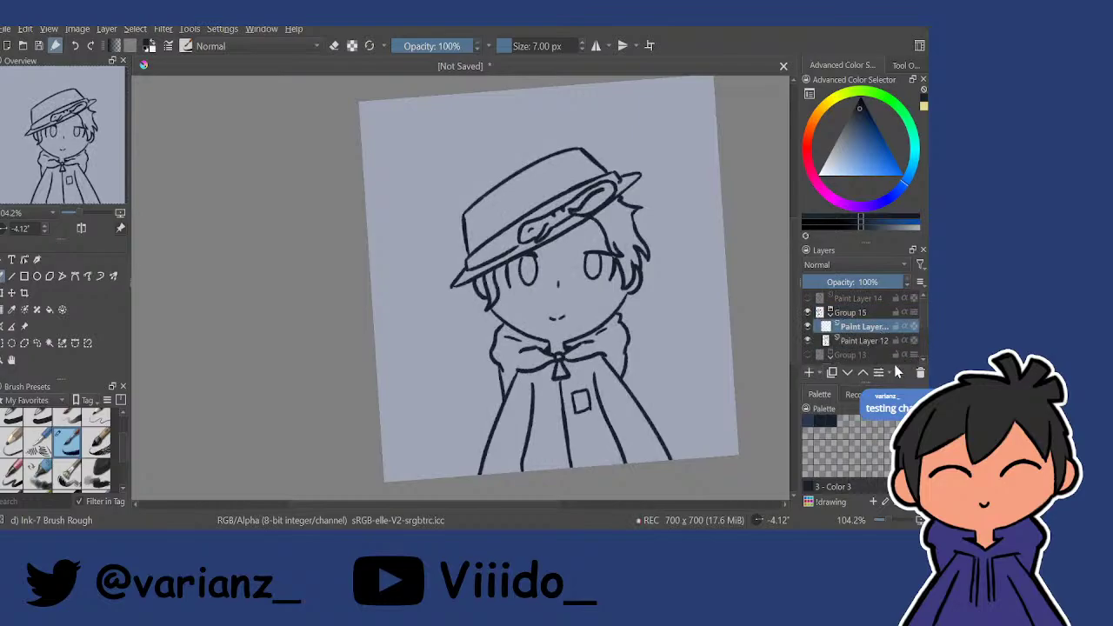
left_click(847, 373)
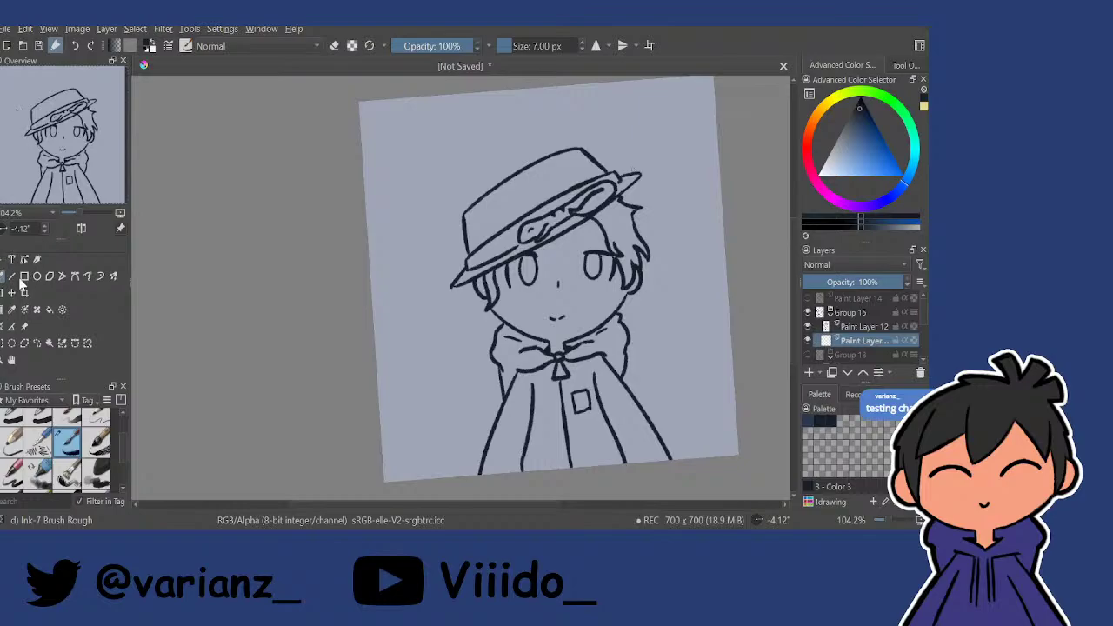
Switch to the Basic-1 brush at 20 px and choose a pale orange skin colour.
scroll(59, 431, "up", 2)
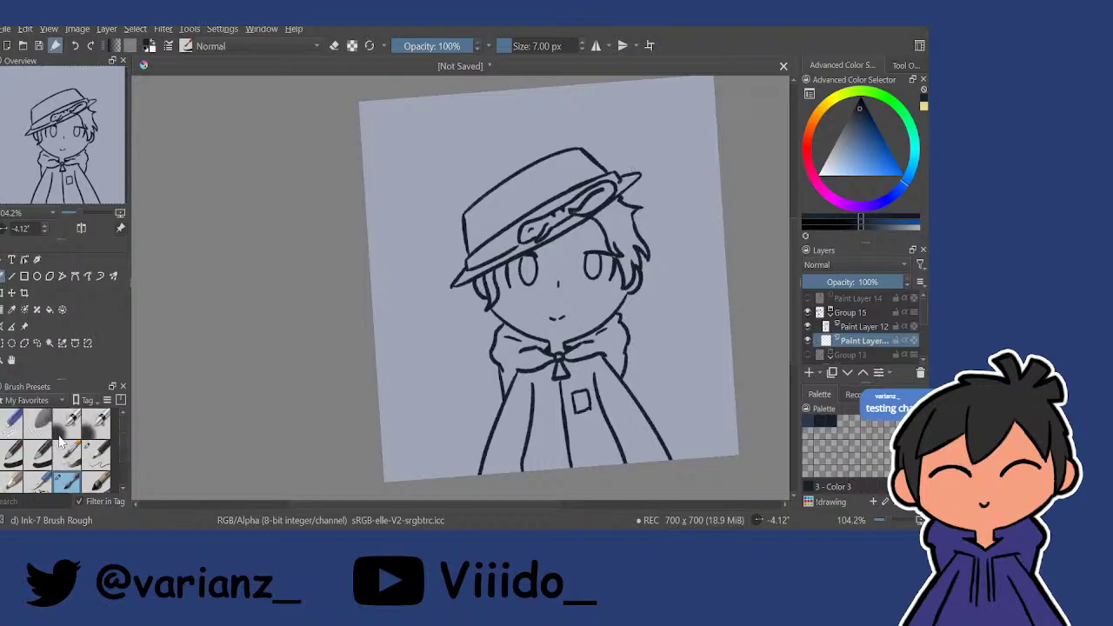
left_click(13, 454)
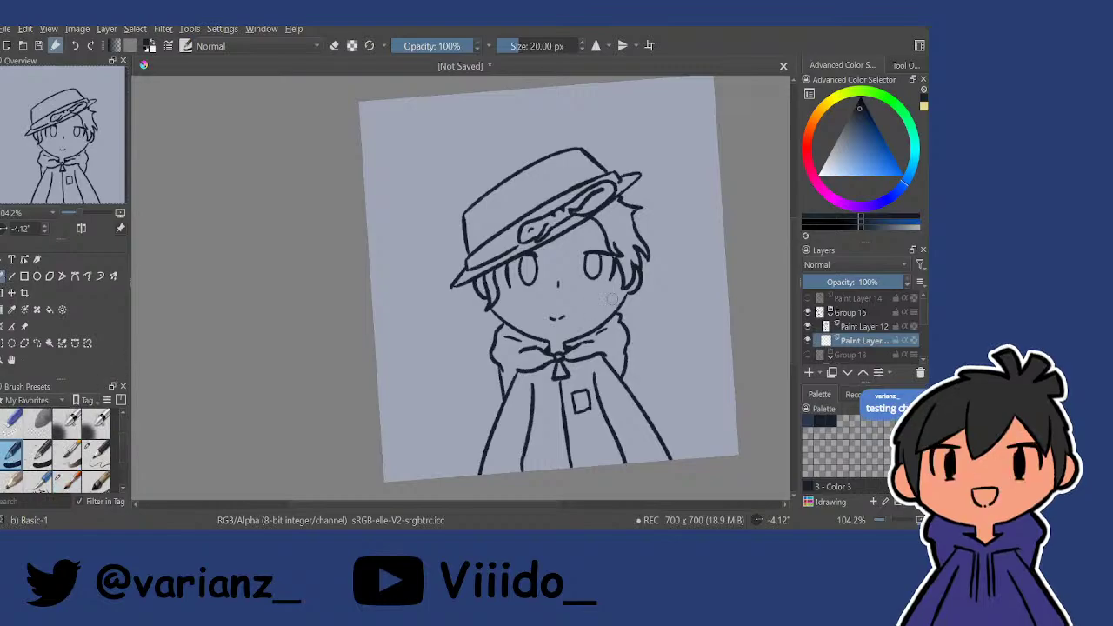
scroll(557, 284, "up", 2)
scroll(558, 284, "up", 1)
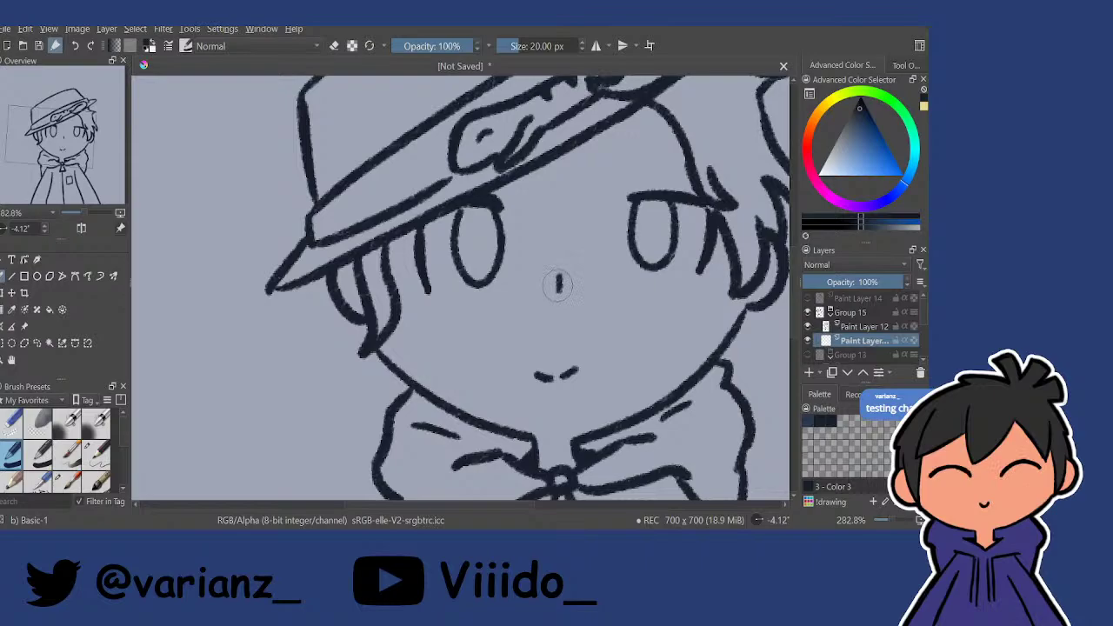
right_click(558, 280)
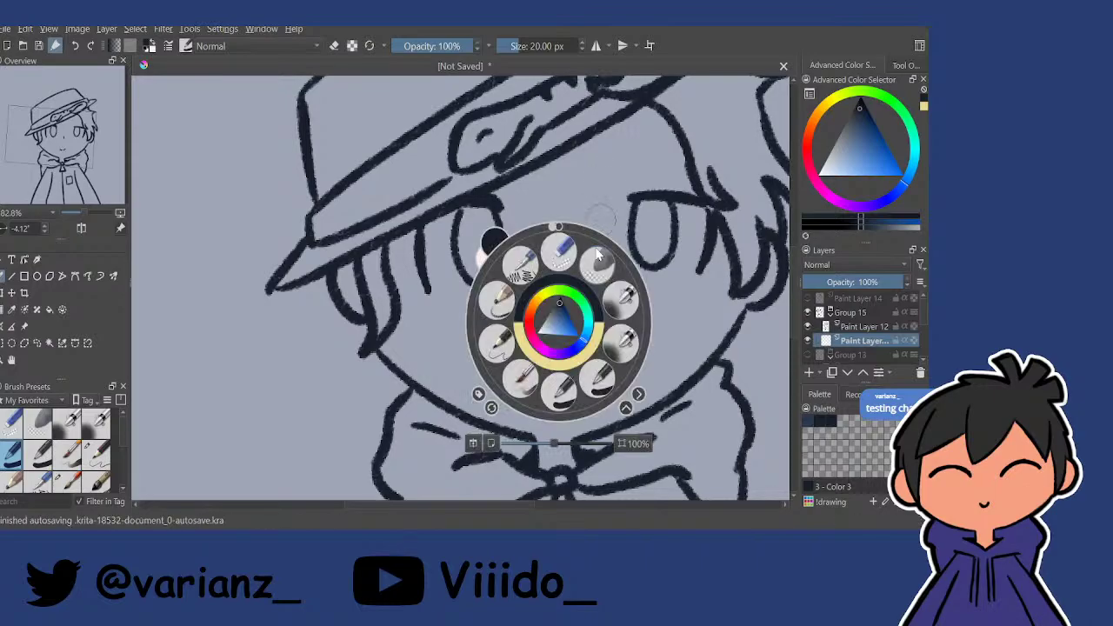
left_click(661, 209)
left_click_drag(823, 107, 815, 119)
left_click(850, 150)
left_click_drag(849, 153, 846, 173)
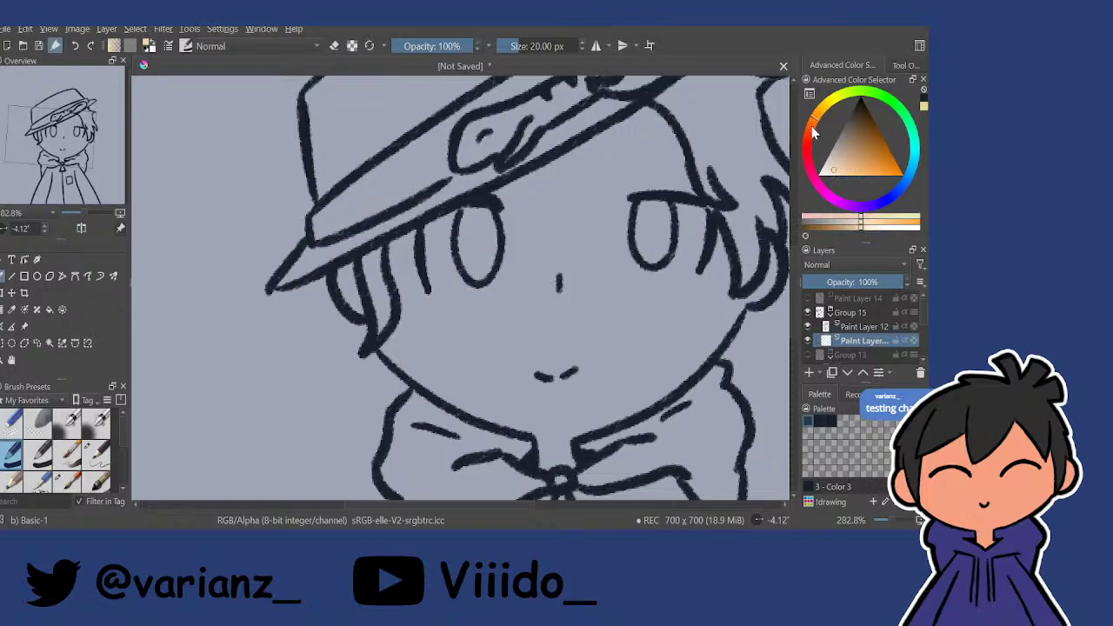
left_click_drag(814, 131, 815, 135)
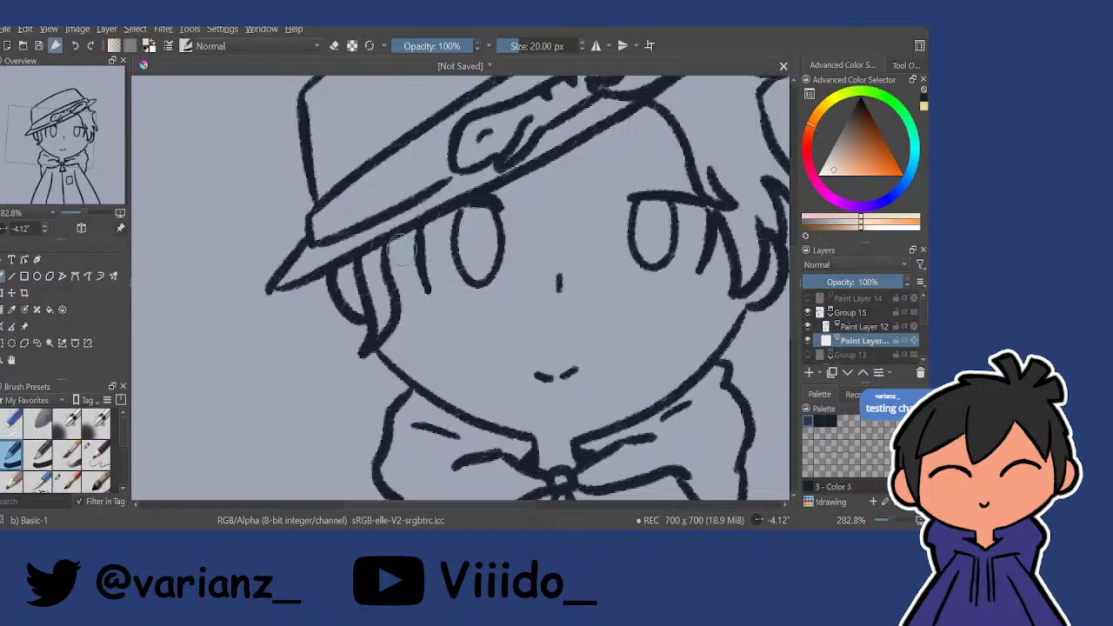
Try the pale skin colour on the ear below the hat brim.
mouse_move(343, 270)
left_mouse_down()
mouse_move(354, 304)
mouse_move(349, 269)
left_mouse_up()
left_click_drag(515, 202, 492, 286)
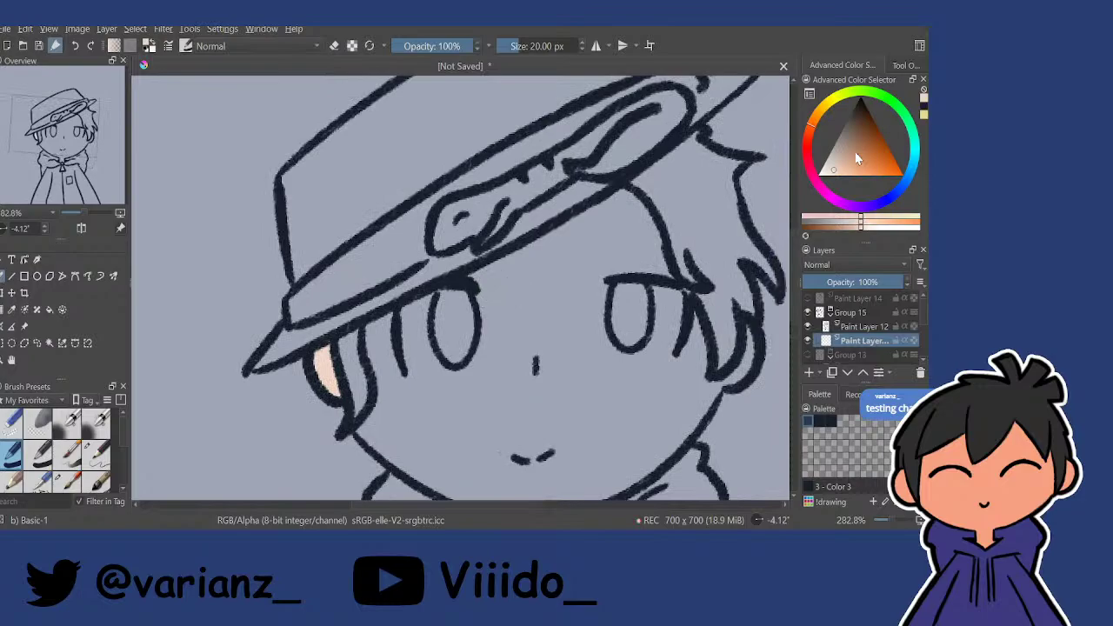
key("ctrl+z")
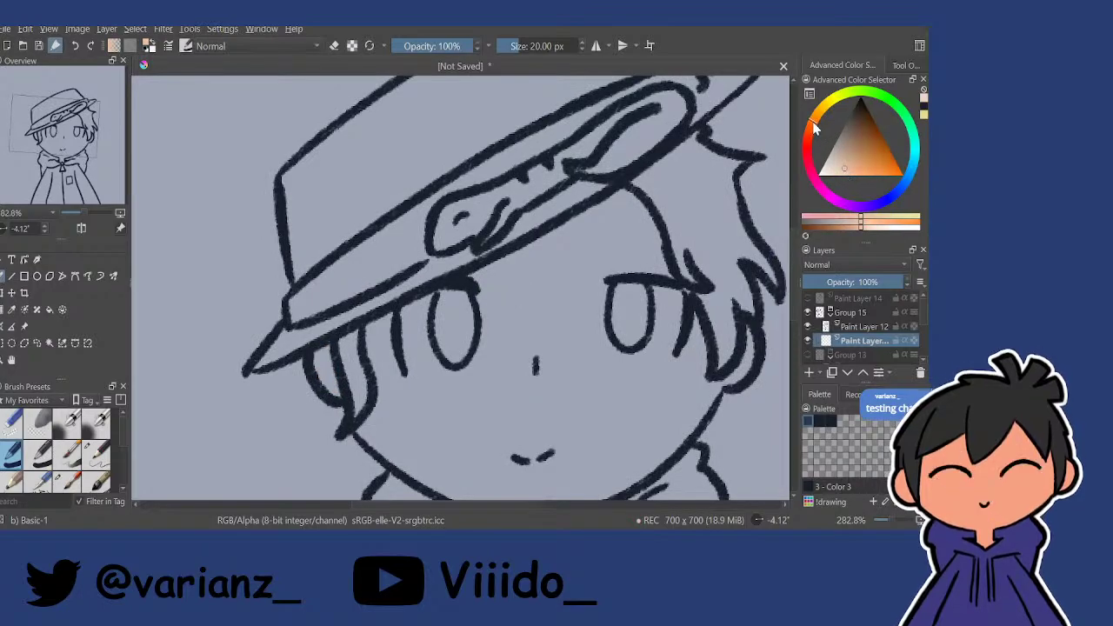
Paint a deeper peach skin tone on the ear, between the bangs, and along the forehead's edge under the hat brim and hair.
mouse_move(326, 355)
left_mouse_down()
mouse_move(334, 391)
mouse_move(321, 359)
mouse_move(330, 381)
left_mouse_up()
left_click_drag(431, 358, 426, 342)
mouse_move(333, 379)
left_mouse_down()
mouse_move(322, 338)
mouse_move(337, 324)
mouse_move(387, 367)
mouse_move(376, 316)
left_mouse_up()
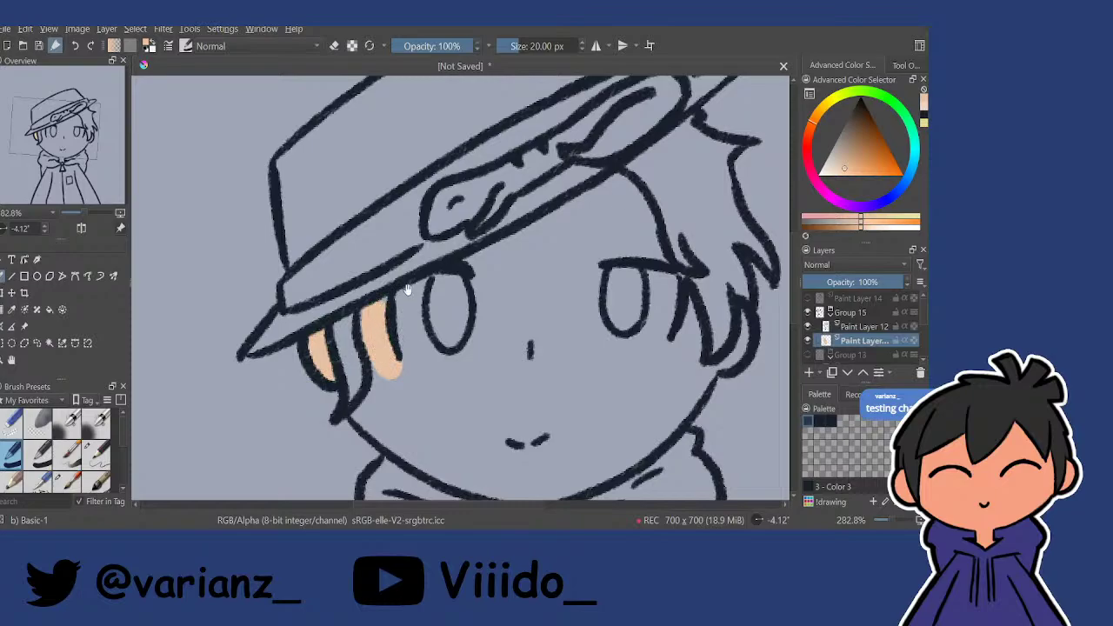
left_click_drag(570, 228, 536, 179)
mouse_move(433, 306)
left_mouse_down()
mouse_move(383, 352)
mouse_move(572, 127)
mouse_move(567, 205)
mouse_move(589, 265)
mouse_move(569, 230)
mouse_move(530, 202)
mouse_move(651, 341)
left_mouse_up()
left_click_drag(639, 295, 609, 211)
mouse_move(608, 178)
left_mouse_down("ctrl")
mouse_move(604, 201)
mouse_move(579, 213)
left_mouse_up("ctrl")
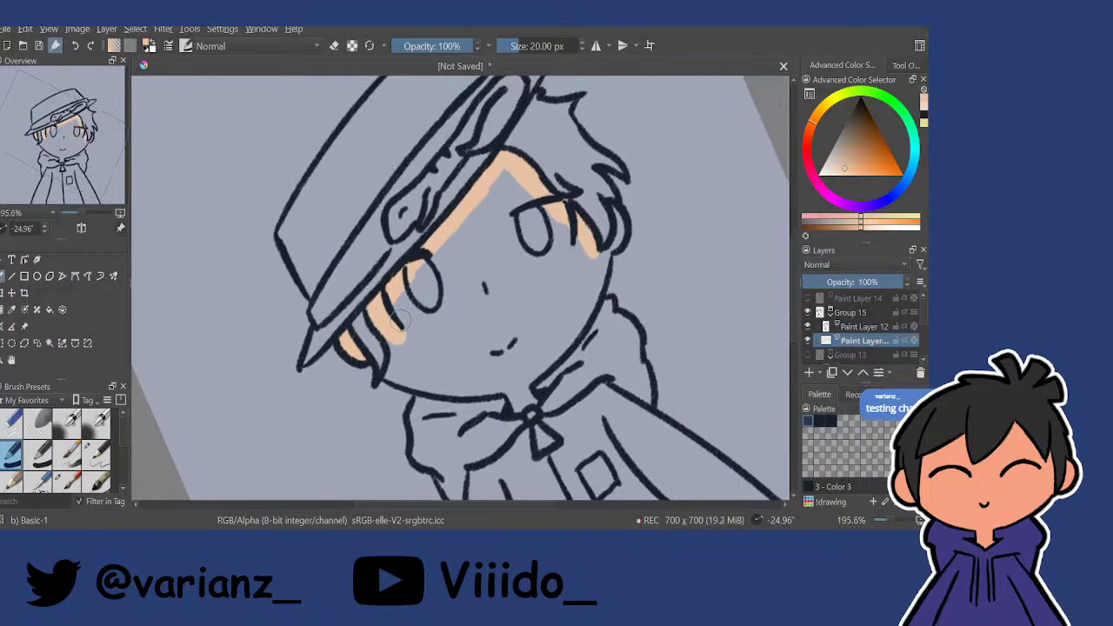
Paint the peach skin tone along the cheeks and jawline, on the neck, and in the other ear.
mouse_move(402, 324)
left_mouse_down()
mouse_move(391, 376)
mouse_move(578, 275)
mouse_move(573, 374)
mouse_move(362, 268)
mouse_move(377, 333)
mouse_move(356, 281)
mouse_move(397, 383)
mouse_move(386, 398)
mouse_move(398, 409)
mouse_move(409, 361)
left_mouse_up()
left_click_drag(598, 245, 538, 95, "shift")
mouse_move(515, 384)
left_mouse_down()
mouse_move(504, 391)
mouse_move(576, 348)
mouse_move(600, 314)
left_mouse_up()
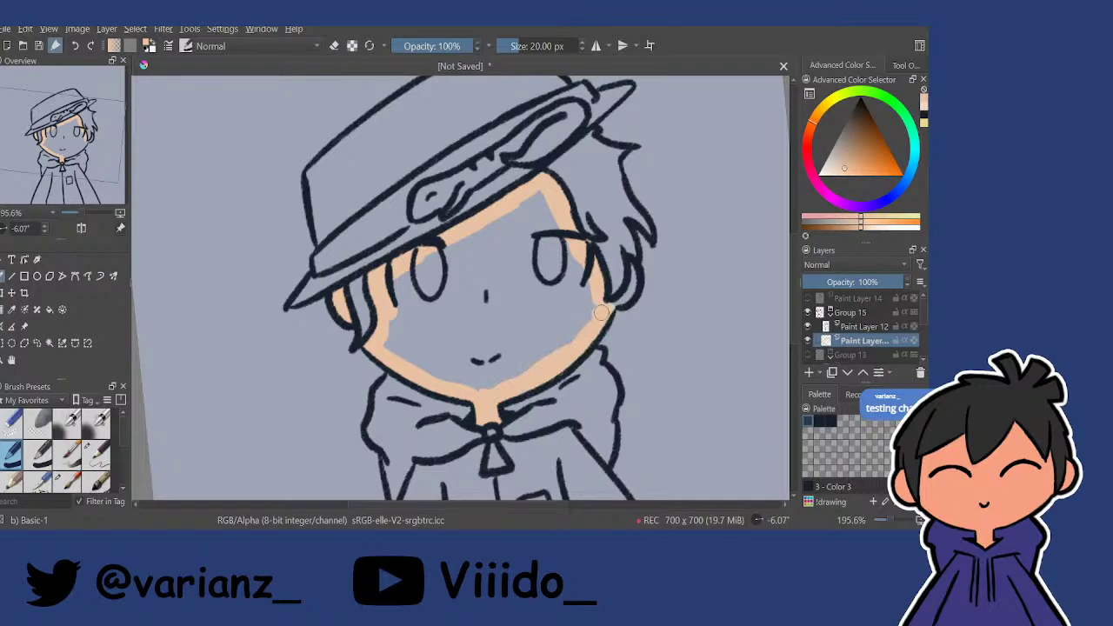
key("e")
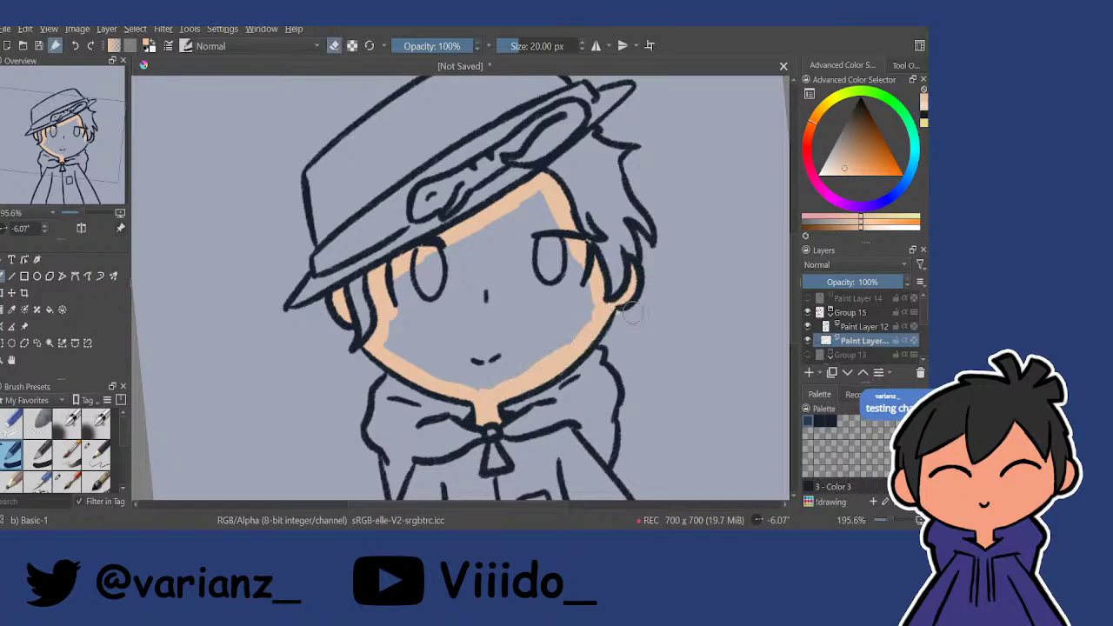
key("e")
left_click_drag(611, 306, 618, 292)
Enlarge the brush to about 37 px and fill the rest of the face with the peach skin tone.
left_click_drag(567, 241, 564, 276, "shift")
mouse_move(398, 281)
left_mouse_down()
mouse_move(386, 309)
mouse_move(413, 300)
mouse_move(408, 249)
mouse_move(446, 365)
mouse_move(438, 289)
mouse_move(472, 341)
mouse_move(540, 358)
mouse_move(569, 350)
mouse_move(580, 304)
mouse_move(571, 260)
mouse_move(577, 302)
mouse_move(559, 312)
mouse_move(532, 217)
mouse_move(474, 307)
mouse_move(454, 244)
left_mouse_up()
mouse_move(576, 303)
left_mouse_down()
mouse_move(565, 291)
mouse_move(614, 174)
left_mouse_up()
left_click_drag(621, 233, 609, 214)
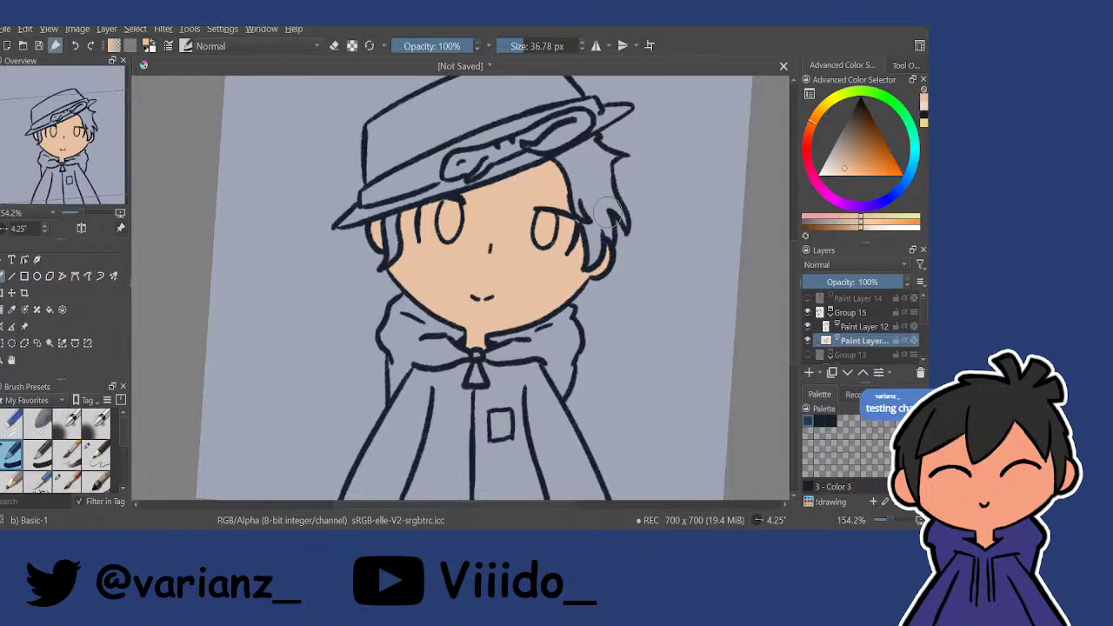
Choose a muted yellow-beige colour and add a new paint layer above the skin layer.
left_click_drag(815, 138, 820, 117)
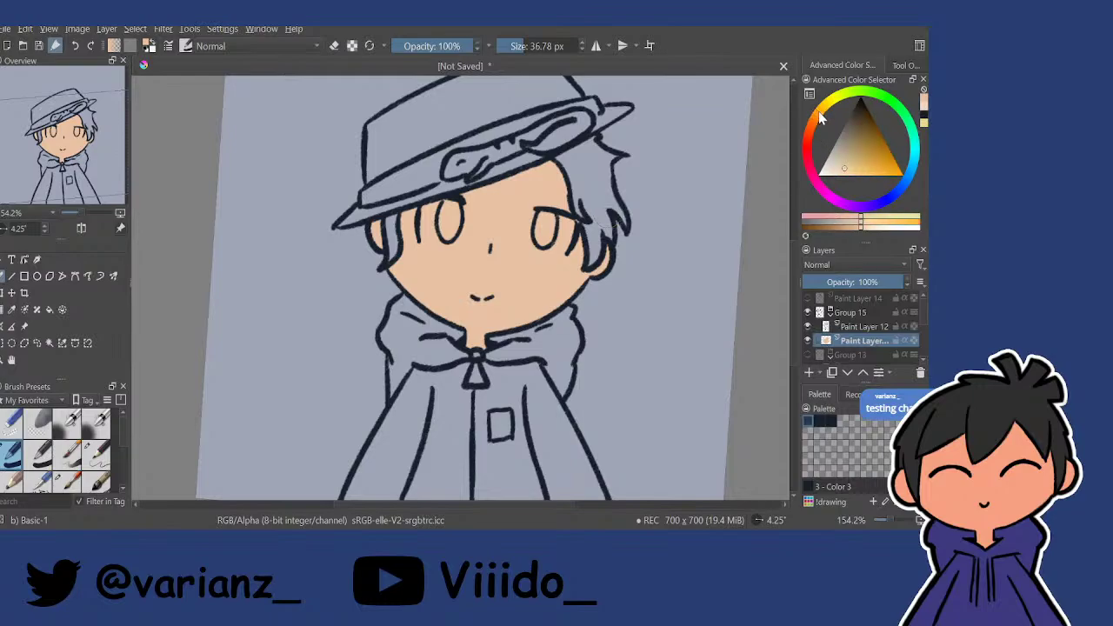
left_click_drag(854, 156, 847, 155)
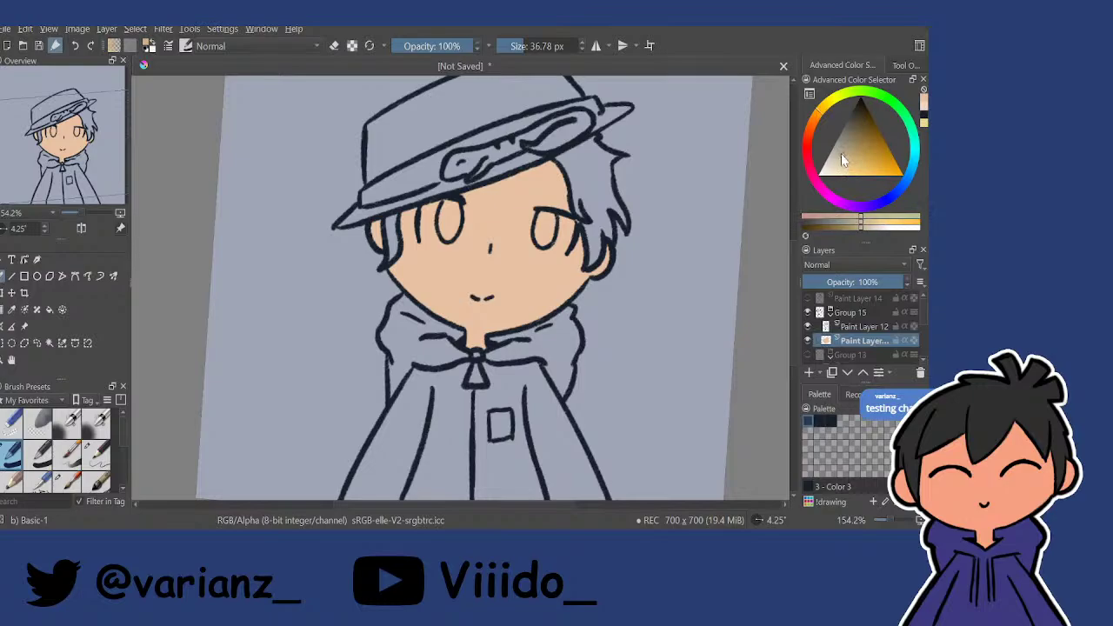
left_click(807, 372)
scroll(383, 252, "up", 5)
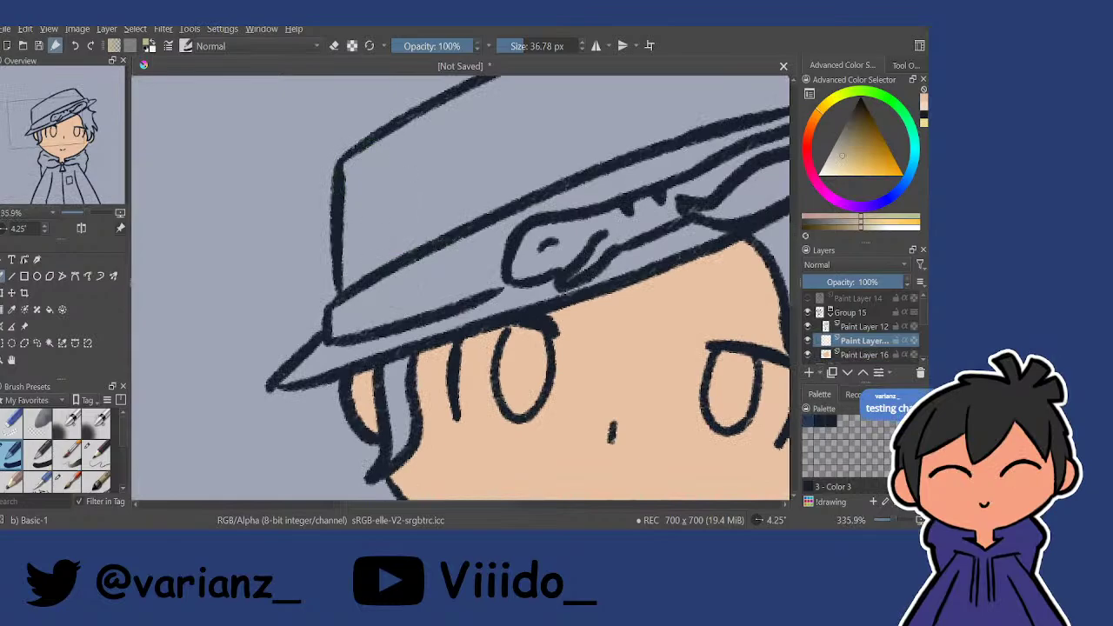
Fill the hat's crown with the yellow-beige colour, using a brush of about 21 px and erasing any overspill.
mouse_move(368, 173)
left_mouse_down()
mouse_move(360, 277)
mouse_move(383, 205)
mouse_move(370, 165)
mouse_move(381, 163)
mouse_move(398, 234)
mouse_move(457, 179)
mouse_move(626, 114)
mouse_move(695, 100)
mouse_move(700, 126)
left_mouse_up()
mouse_move(700, 127)
left_mouse_down()
mouse_move(682, 204)
mouse_move(721, 224)
mouse_move(629, 219)
left_mouse_up()
key("e")
left_click_drag(721, 196, 720, 193)
key("e")
left_click_drag(609, 263, 649, 242)
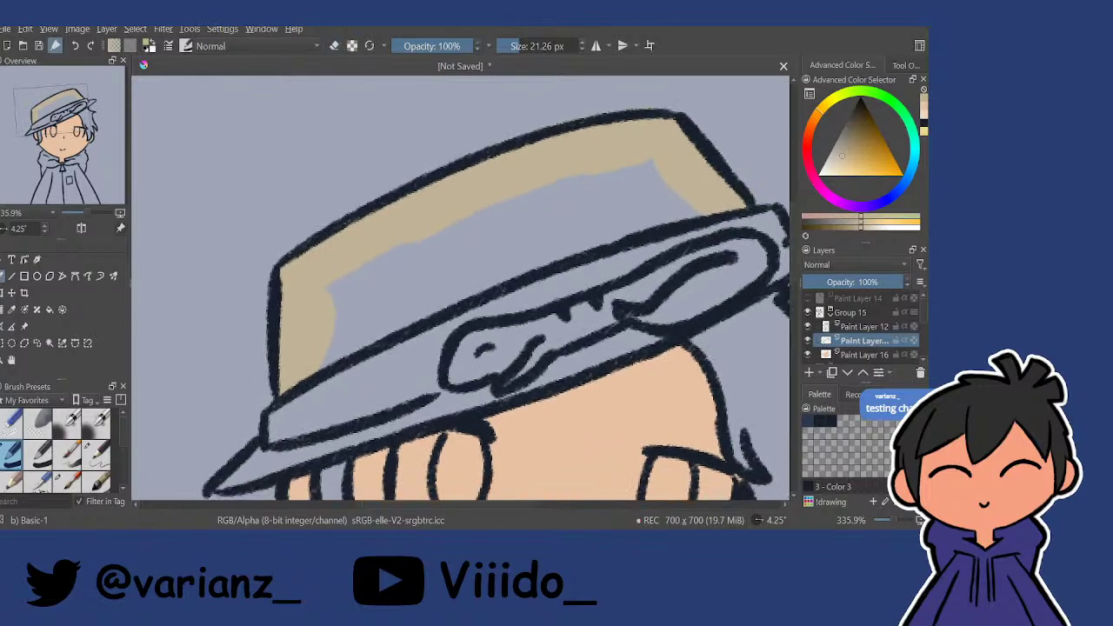
mouse_move(706, 211)
left_mouse_down()
mouse_move(596, 231)
mouse_move(435, 292)
left_mouse_up()
left_click_drag(658, 216, 334, 351)
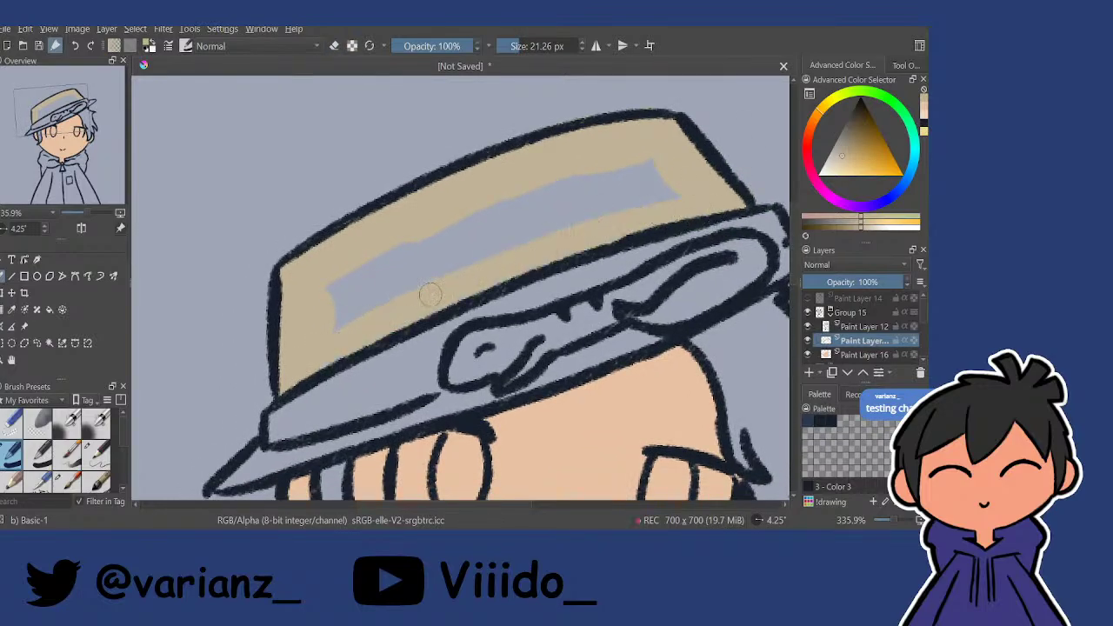
left_click_drag(428, 293, 303, 365)
mouse_move(367, 331)
left_mouse_down()
mouse_move(383, 282)
mouse_move(369, 257)
mouse_move(360, 264)
mouse_move(512, 184)
mouse_move(584, 172)
mouse_move(622, 180)
mouse_move(636, 203)
mouse_move(681, 189)
left_mouse_up()
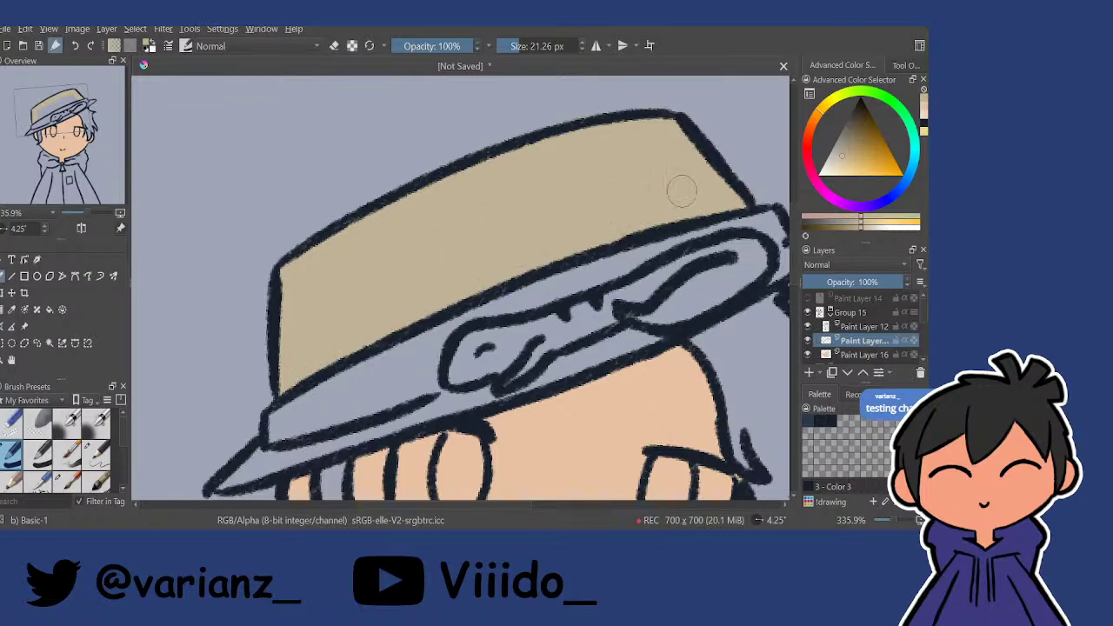
Fill the hat's brim with the same yellow-beige, from its front tip to the point behind the bow.
left_click_drag(517, 325, 588, 255)
mouse_move(358, 416)
left_mouse_down()
mouse_move(330, 387)
mouse_move(292, 421)
mouse_move(514, 332)
mouse_move(566, 329)
left_mouse_up()
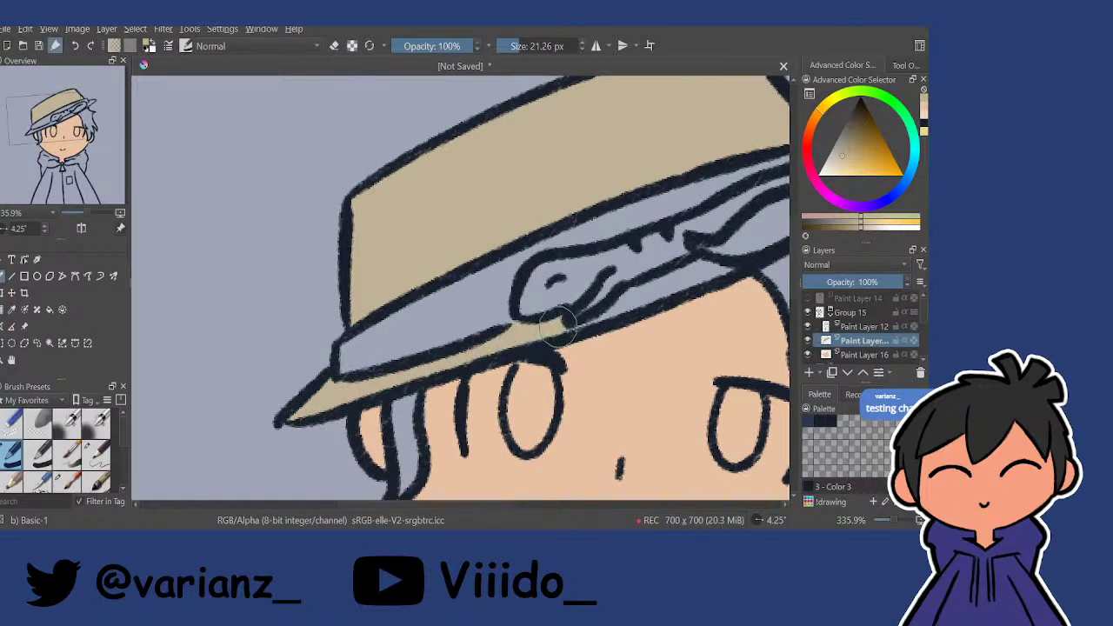
mouse_move(624, 309)
left_mouse_down()
mouse_move(555, 337)
mouse_move(675, 278)
mouse_move(692, 283)
mouse_move(527, 336)
left_mouse_up()
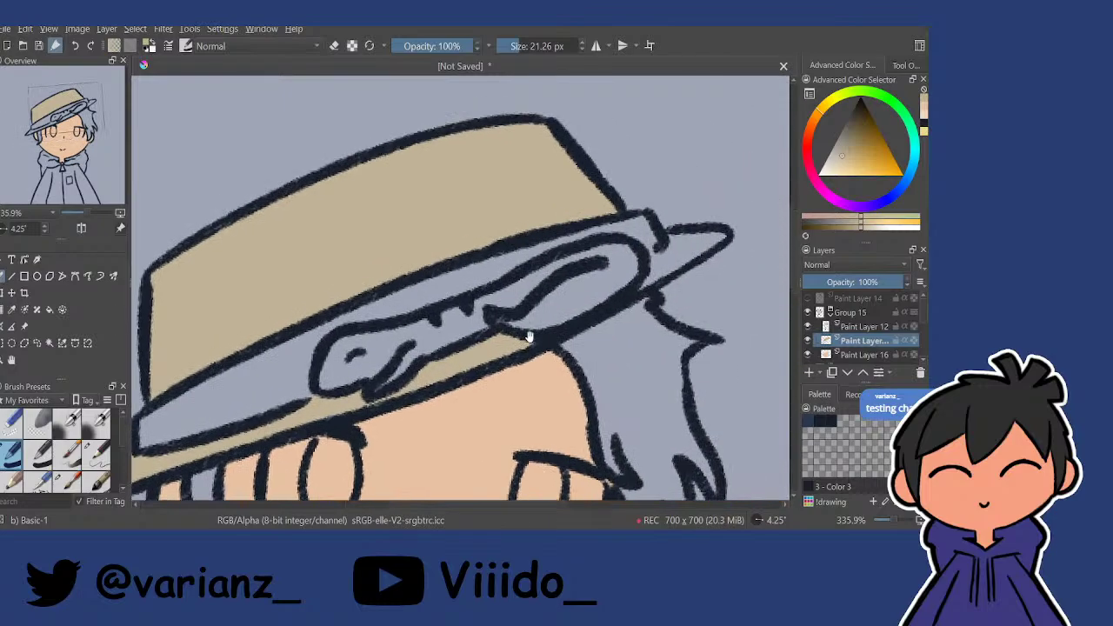
mouse_move(670, 260)
left_mouse_down()
mouse_move(643, 283)
mouse_move(709, 248)
mouse_move(687, 245)
left_mouse_up()
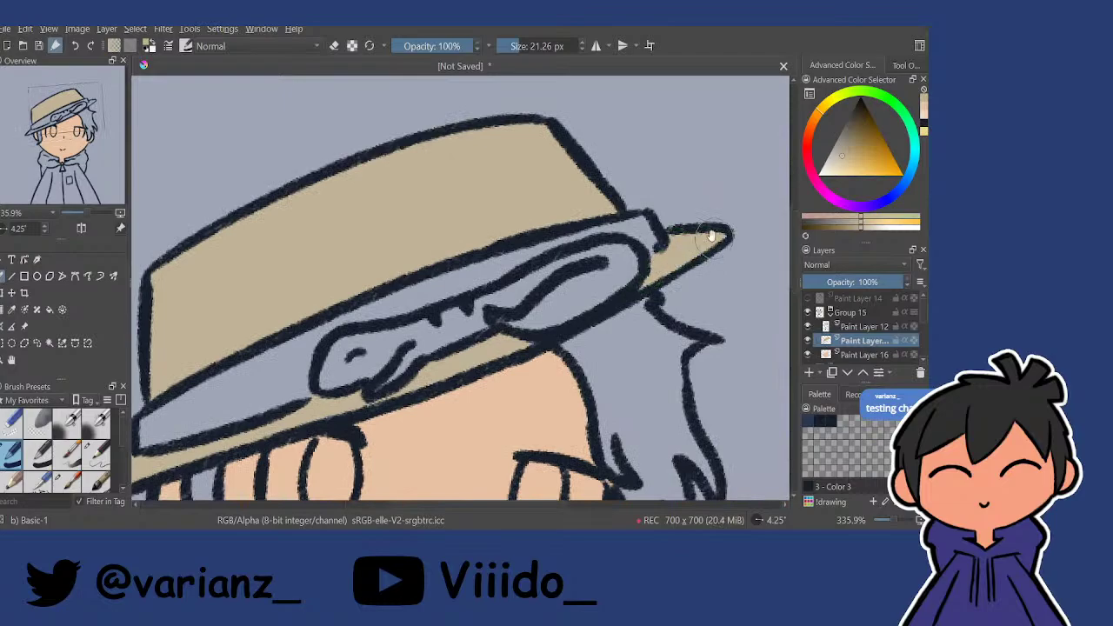
scroll(710, 236, "down", 3)
scroll(591, 292, "down", 3)
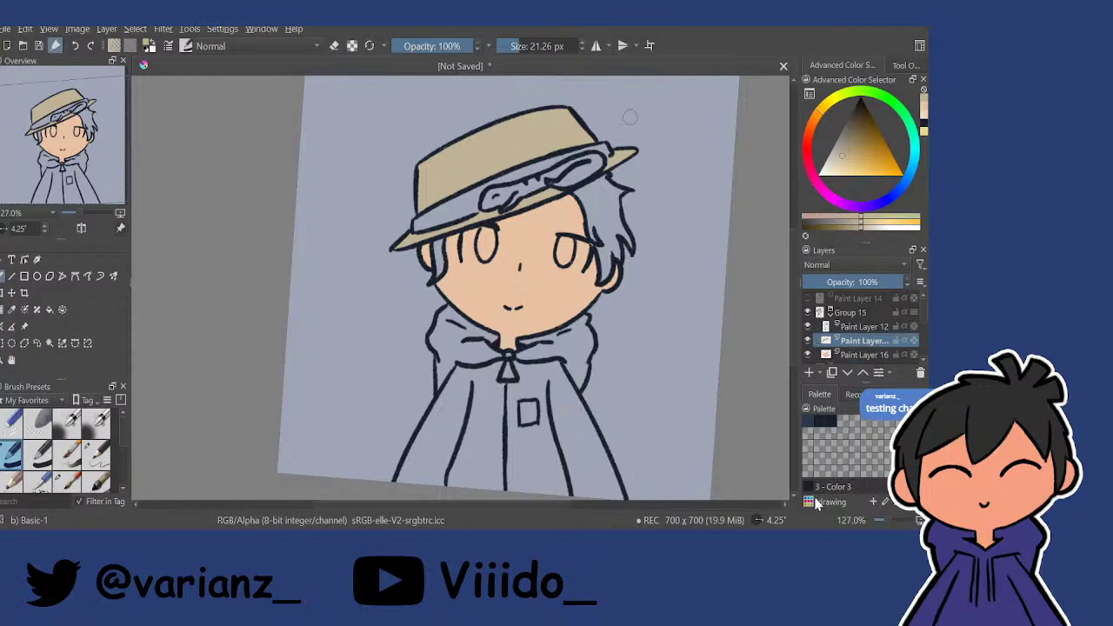
Add a new paint layer between the skin layer and Paint Layer 17, and choose a very dark brown.
left_click(847, 372)
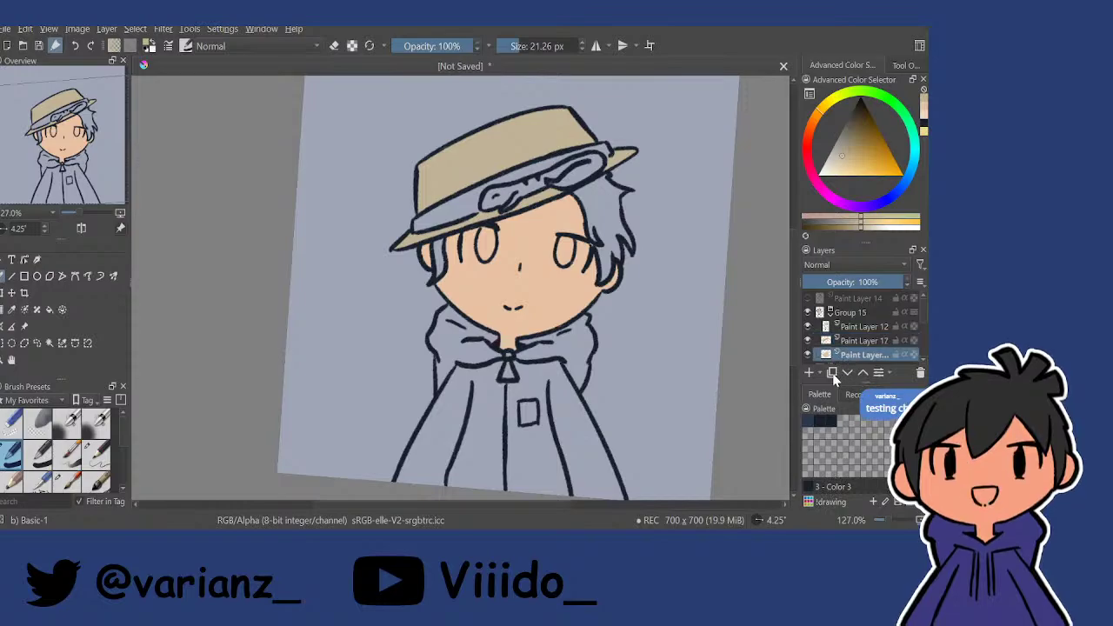
left_click(861, 130)
left_click_drag(861, 128, 859, 122)
left_click(811, 124)
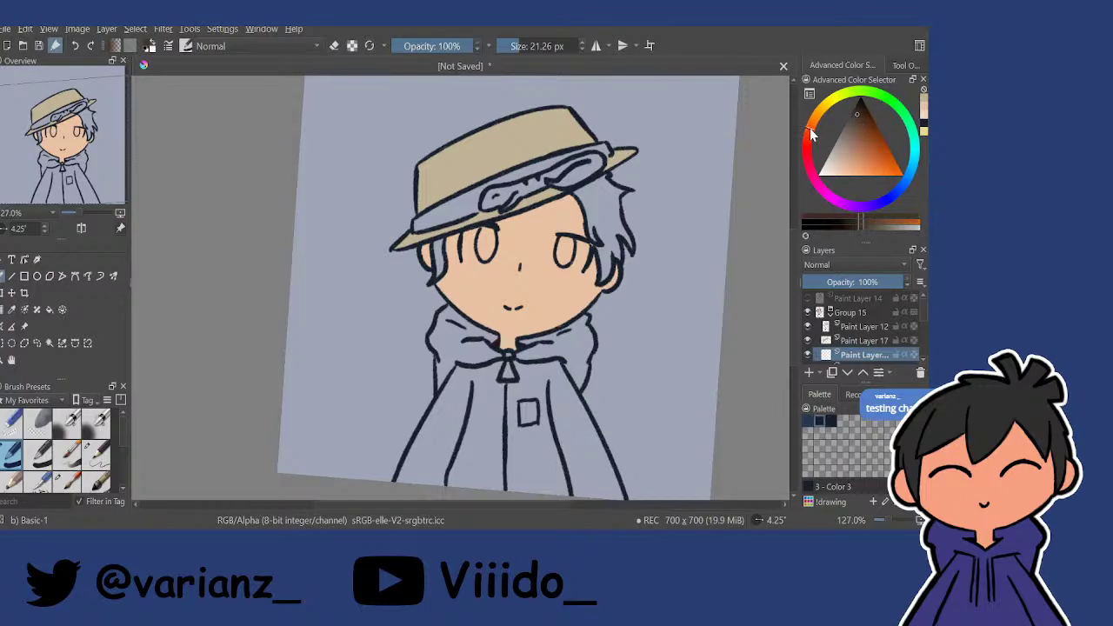
Fill the hair on both sides of the face with dark brown, reducing the brush to about 12 px.
mouse_move(435, 243)
left_mouse_down()
mouse_move(449, 284)
mouse_move(437, 321)
mouse_move(442, 258)
left_mouse_up()
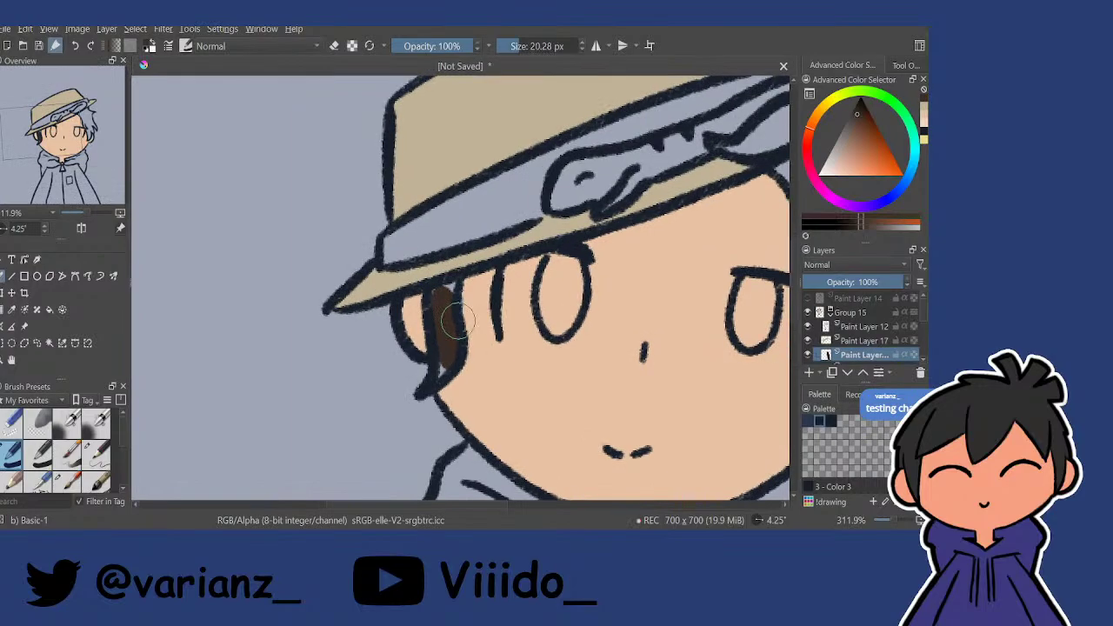
mouse_move(457, 319)
left_mouse_down()
mouse_move(446, 289)
mouse_move(437, 373)
mouse_move(446, 347)
left_mouse_up()
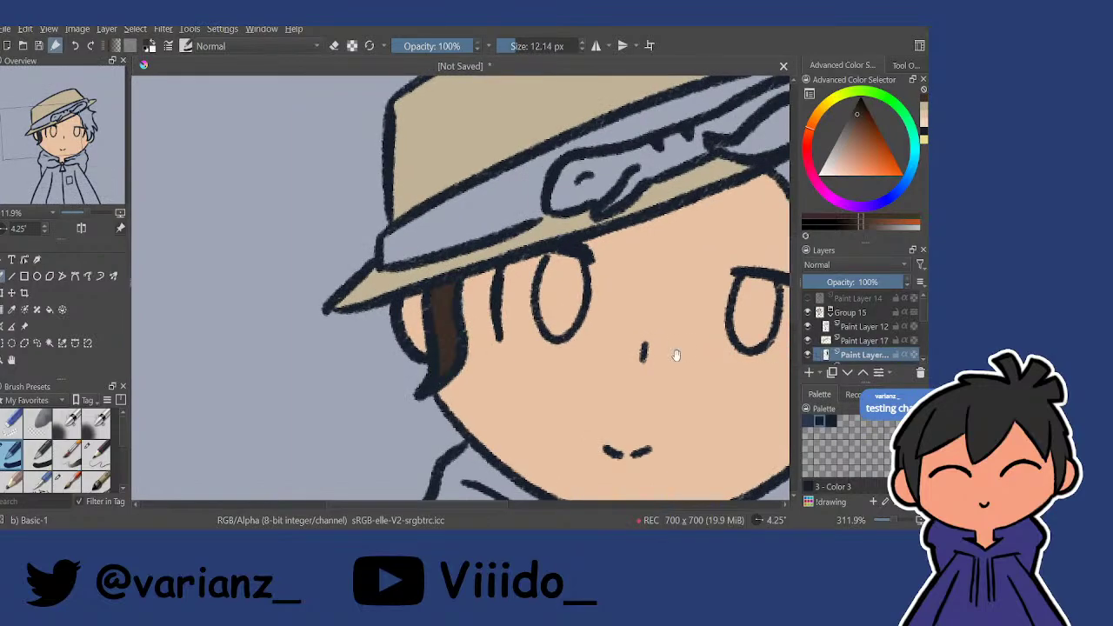
left_click_drag(603, 370, 253, 458)
left_click_drag(435, 252, 489, 379)
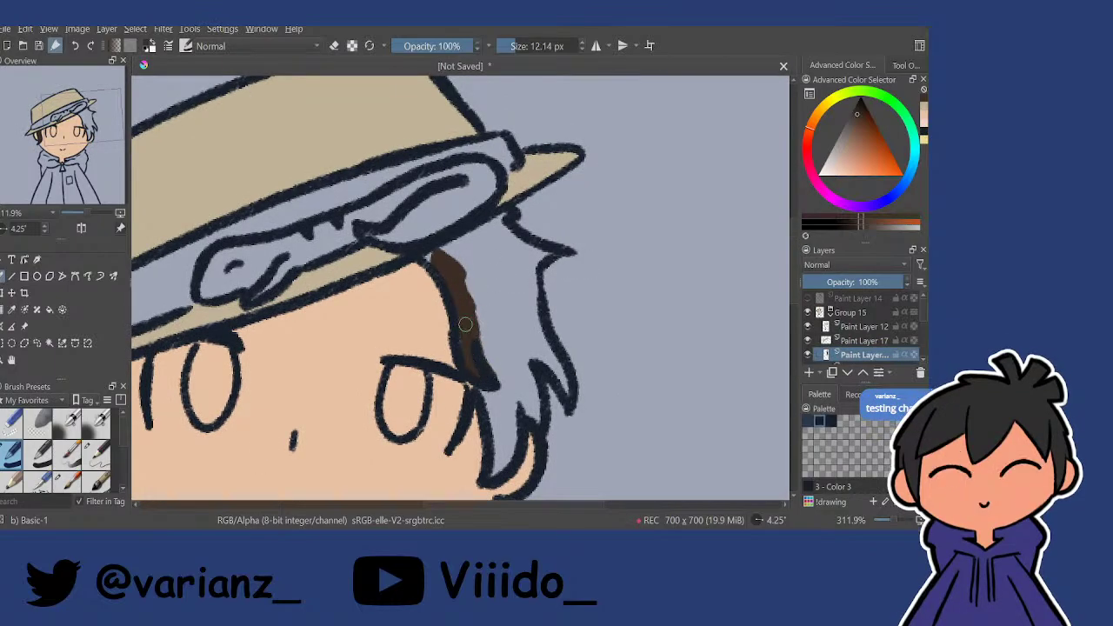
mouse_move(437, 261)
left_mouse_down()
mouse_move(497, 220)
mouse_move(491, 236)
mouse_move(433, 256)
mouse_move(443, 257)
left_mouse_up()
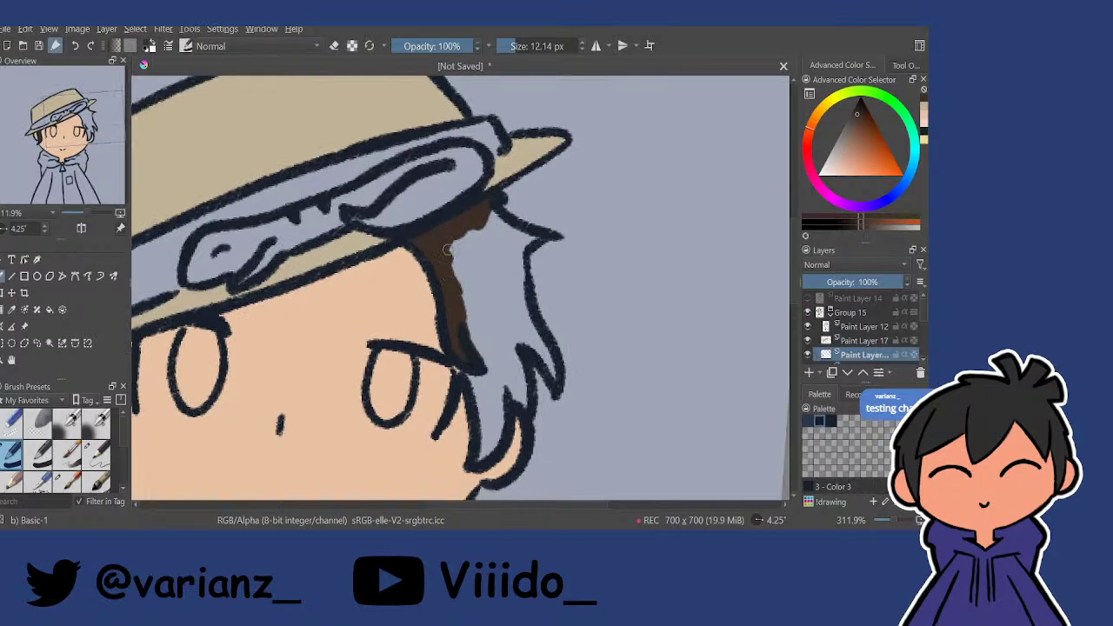
mouse_move(458, 294)
left_mouse_down()
mouse_move(477, 338)
mouse_move(480, 452)
mouse_move(496, 390)
mouse_move(496, 422)
mouse_move(495, 354)
mouse_move(521, 399)
mouse_move(507, 325)
mouse_move(534, 343)
mouse_move(555, 380)
mouse_move(514, 299)
mouse_move(514, 251)
mouse_move(514, 271)
mouse_move(530, 234)
mouse_move(493, 228)
mouse_move(504, 245)
mouse_move(495, 294)
mouse_move(502, 259)
mouse_move(506, 341)
mouse_move(491, 357)
mouse_move(455, 269)
left_mouse_up()
scroll(460, 200, "down", 5)
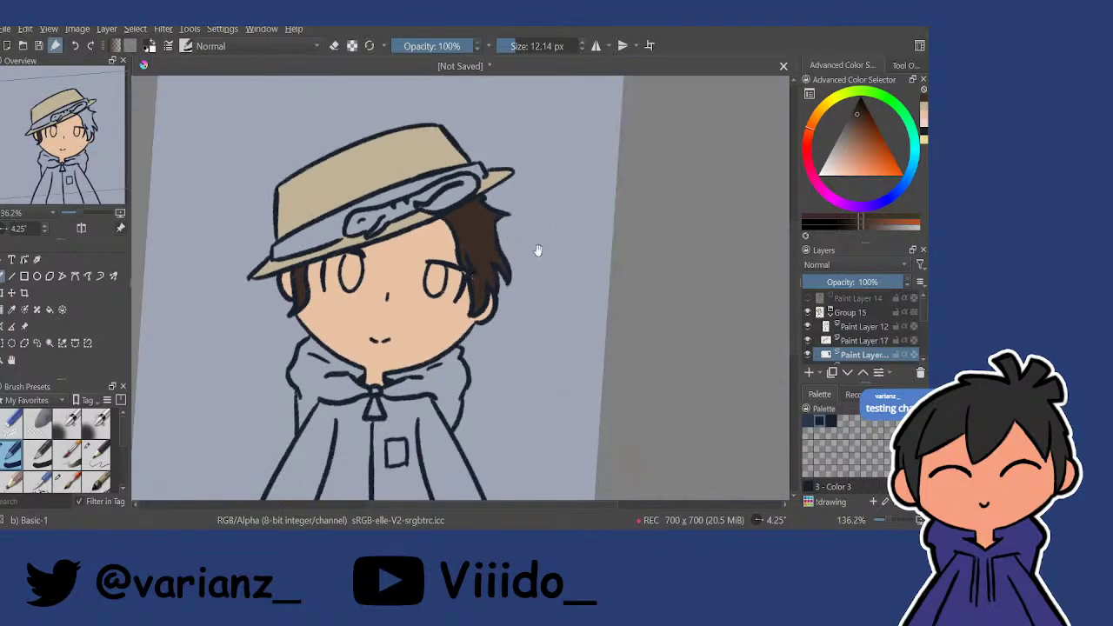
left_click_drag(518, 190, 504, 183)
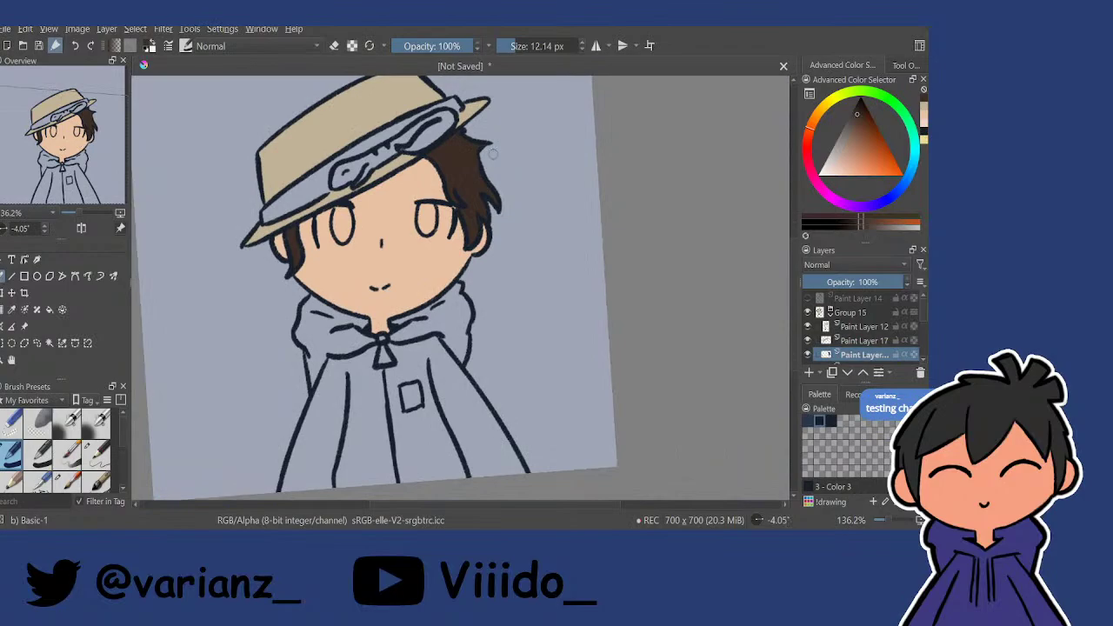
Add a paint layer, begin the hatband in muted green, and move the layer directly below Paint Layer 12.
left_click(870, 327)
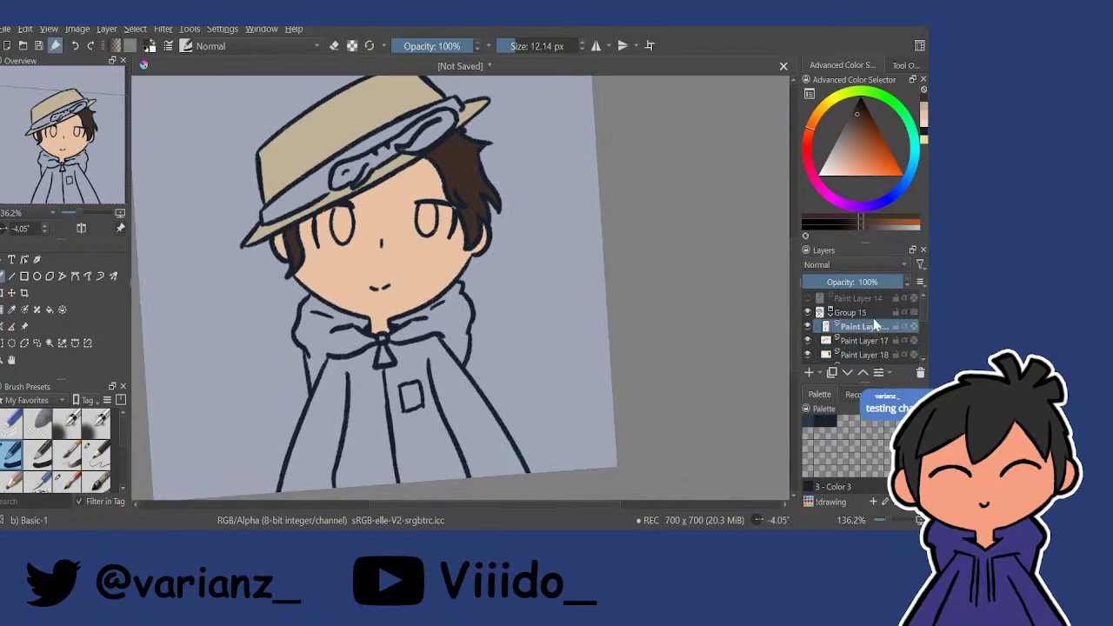
left_click(808, 373)
left_click(886, 103)
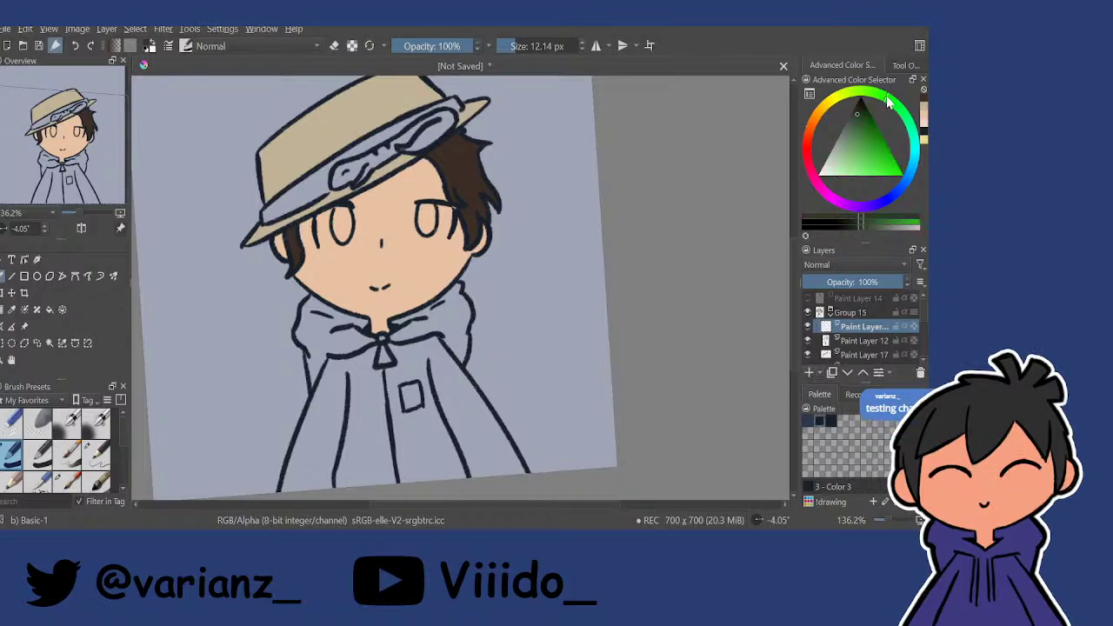
left_click_drag(855, 128, 854, 132)
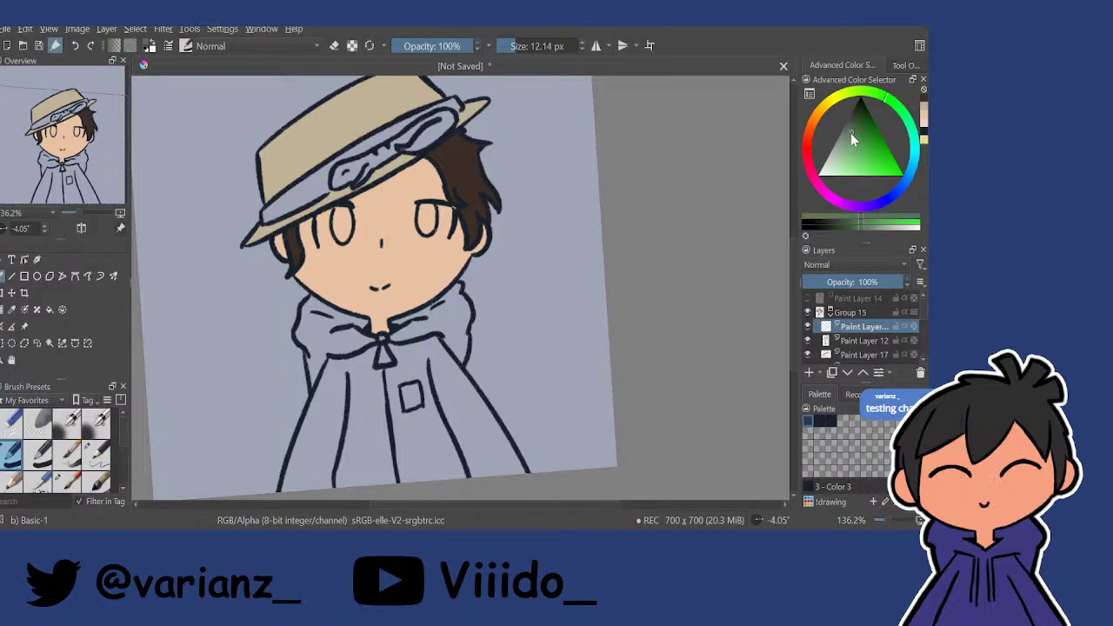
mouse_move(275, 212)
left_mouse_down()
mouse_move(297, 278)
mouse_move(355, 220)
mouse_move(297, 280)
left_mouse_up()
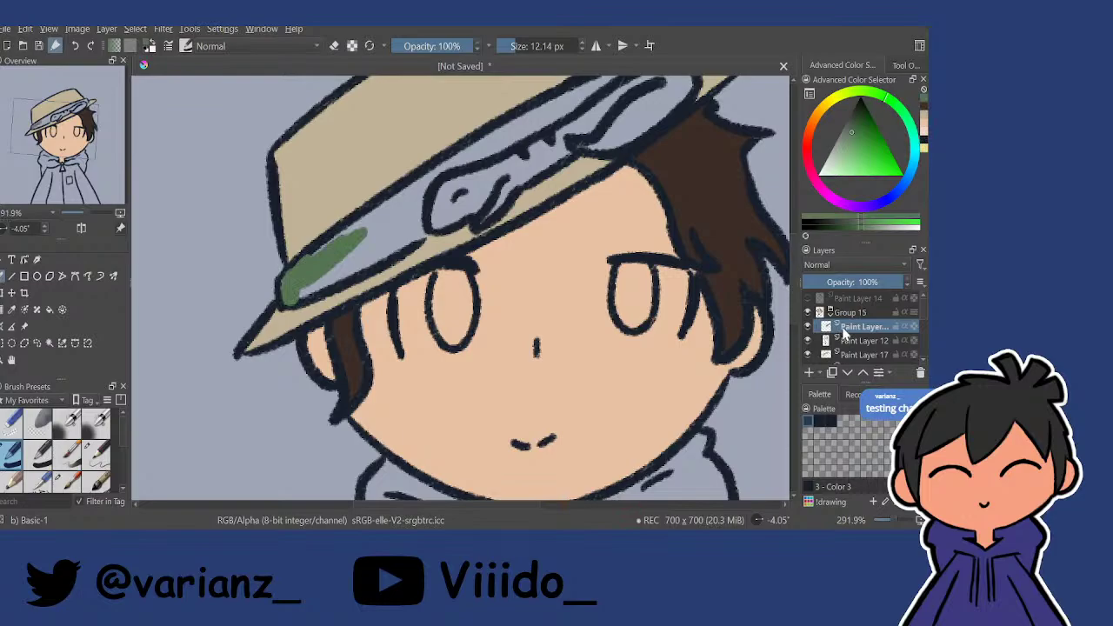
left_click(848, 374)
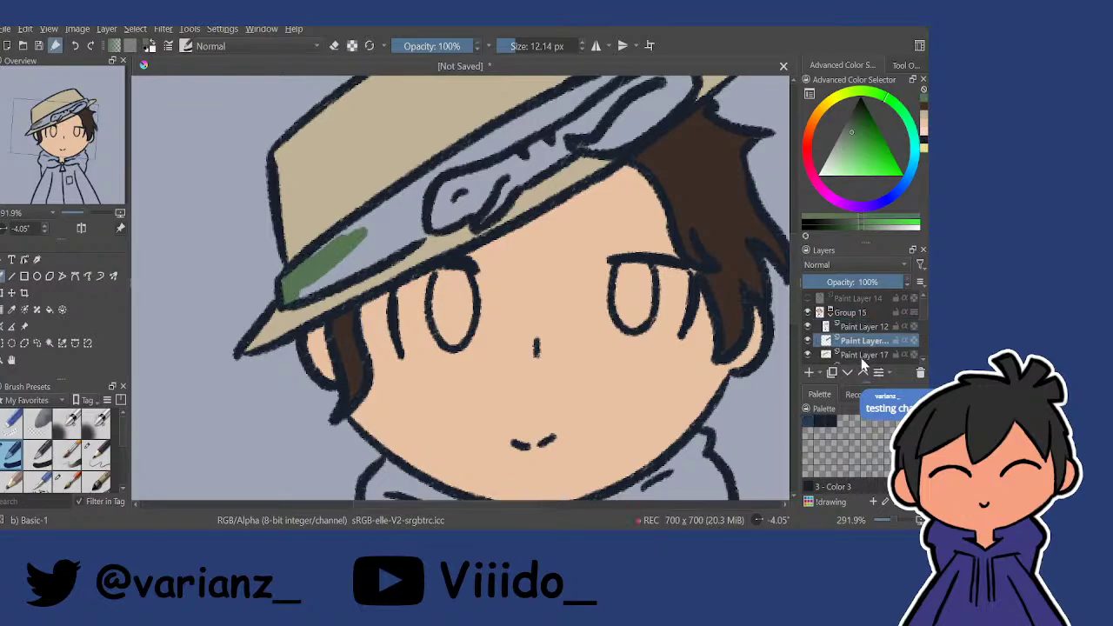
Fill the rest of the hatband around the bow with the muted green.
mouse_move(306, 291)
left_mouse_down()
mouse_move(368, 243)
mouse_move(365, 223)
mouse_move(392, 208)
left_mouse_up()
left_click_drag(330, 242, 422, 192)
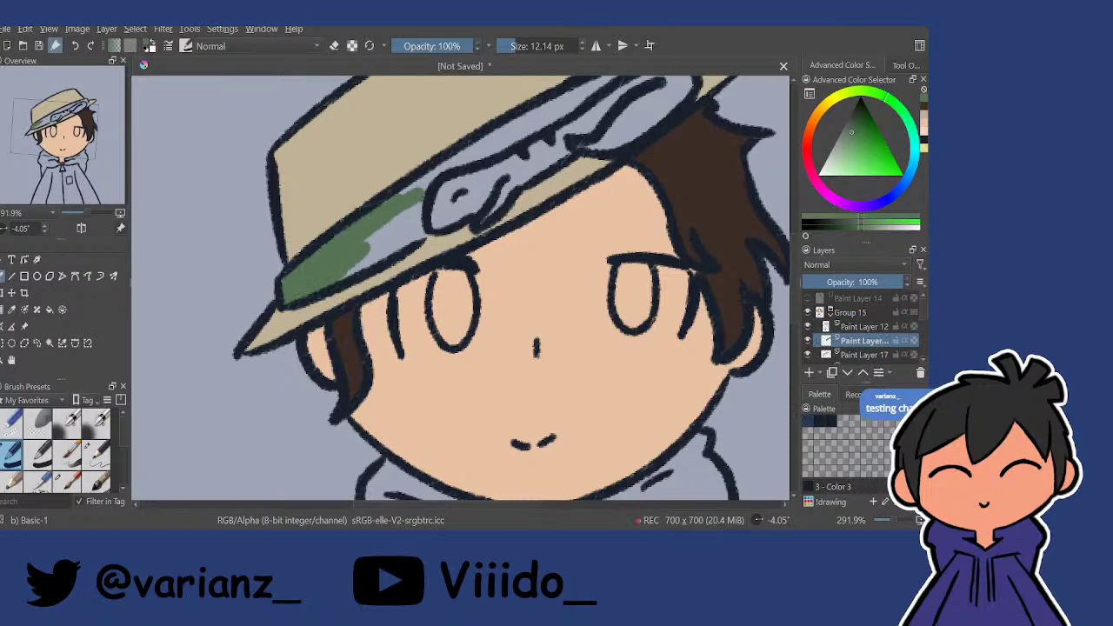
left_click_drag(358, 261, 415, 207)
mouse_move(348, 275)
left_mouse_down()
mouse_move(419, 224)
mouse_move(425, 182)
left_mouse_up()
left_click_drag(482, 151, 450, 186)
left_click_drag(407, 210, 500, 157)
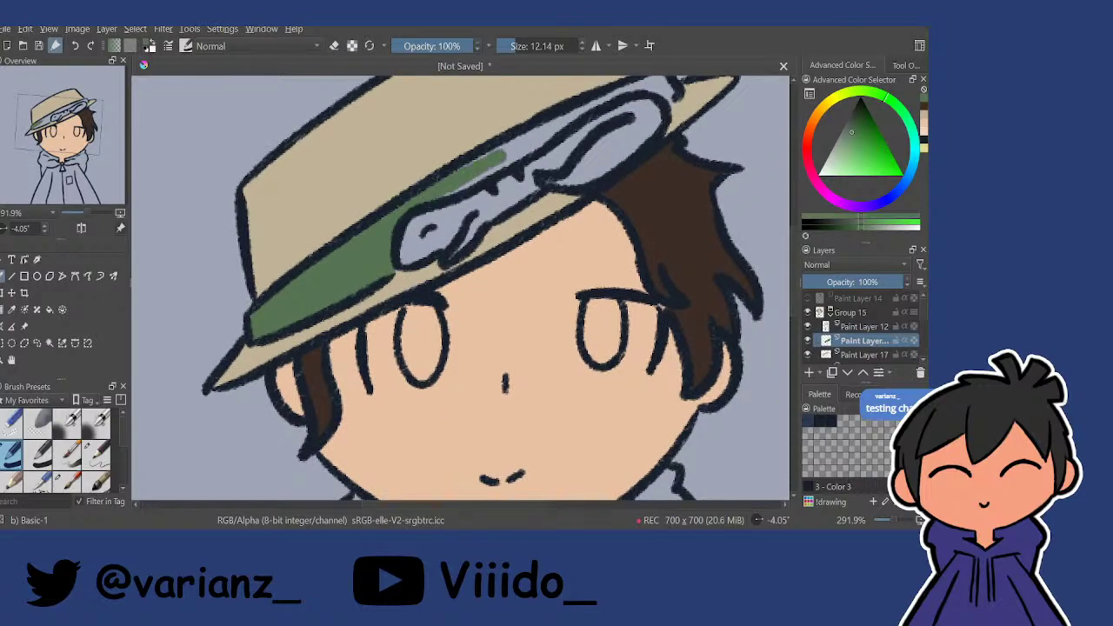
left_click_drag(445, 196, 525, 139)
mouse_move(464, 166)
left_mouse_down()
mouse_move(541, 128)
mouse_move(513, 161)
left_mouse_up()
mouse_move(492, 183)
left_mouse_down()
mouse_move(513, 167)
mouse_move(480, 195)
mouse_move(548, 142)
mouse_move(592, 128)
mouse_move(614, 136)
mouse_move(603, 123)
left_mouse_up()
left_click_drag(603, 124, 582, 212)
Fill the collar clasp, its triangular pendant and the rectangular chest patch with the same muted green.
scroll(498, 346, "up", 3)
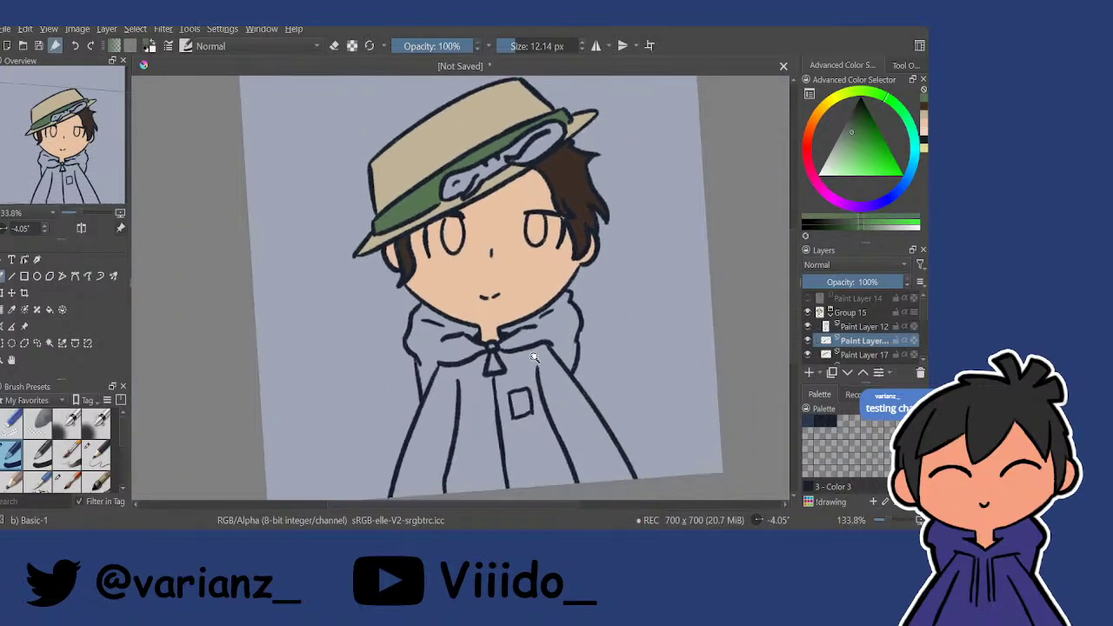
left_click_drag(500, 361, 508, 391)
mouse_move(542, 441)
left_mouse_down()
mouse_move(531, 402)
mouse_move(535, 441)
left_mouse_up()
mouse_move(533, 402)
left_mouse_down()
mouse_move(528, 429)
mouse_move(553, 435)
mouse_move(560, 427)
mouse_move(544, 394)
left_mouse_up()
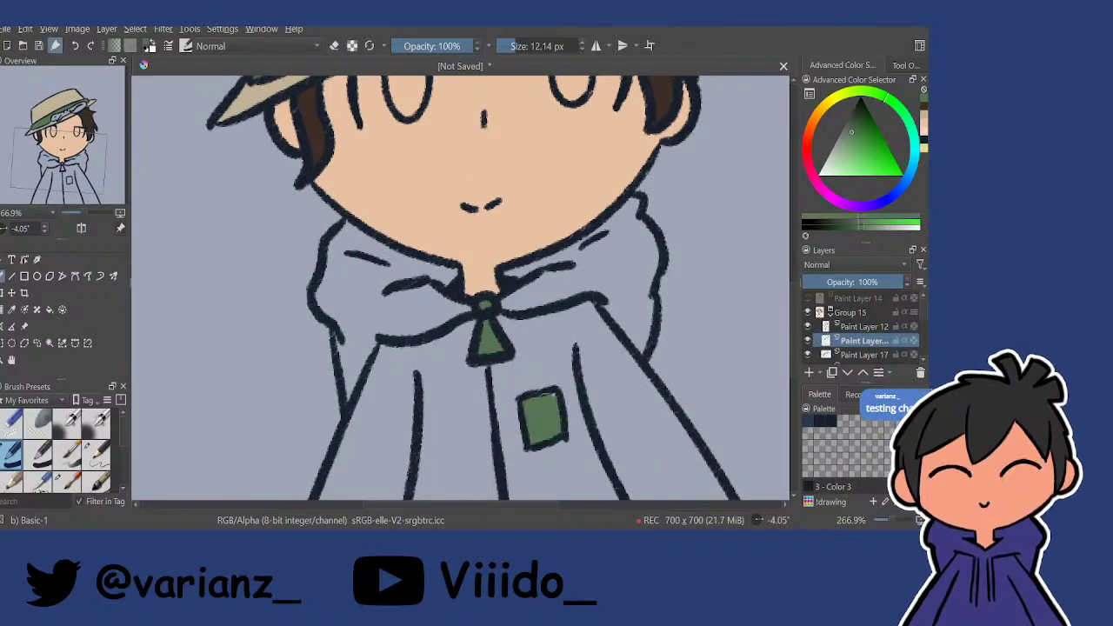
Add a new paint layer above Paint Layer 19 and choose a medium-dark teal.
scroll(554, 380, "down", 3)
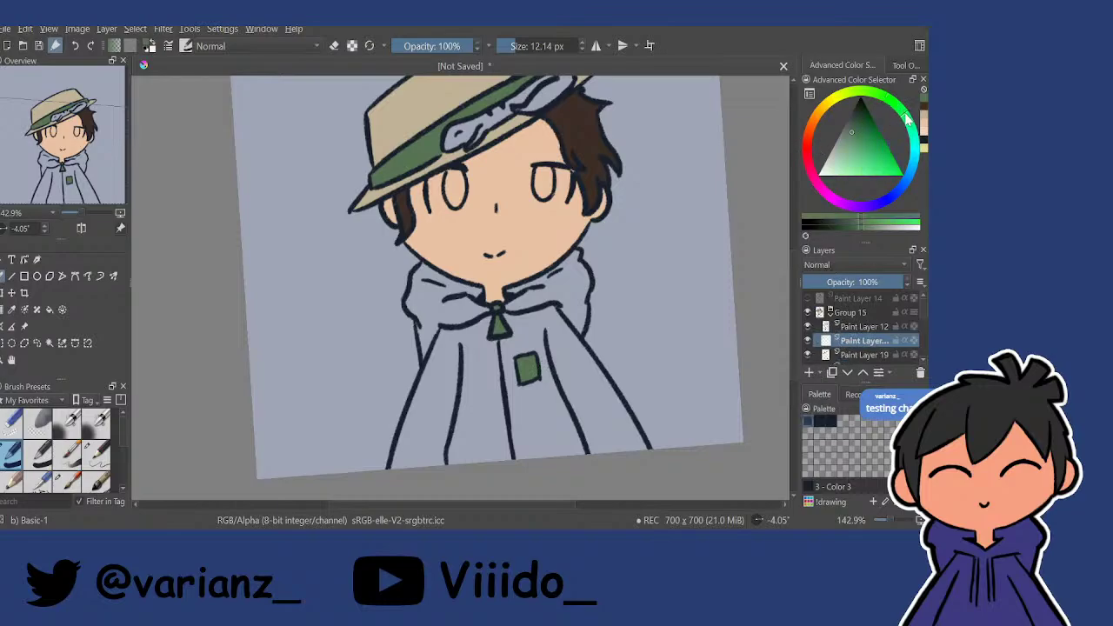
left_click_drag(858, 131, 871, 137)
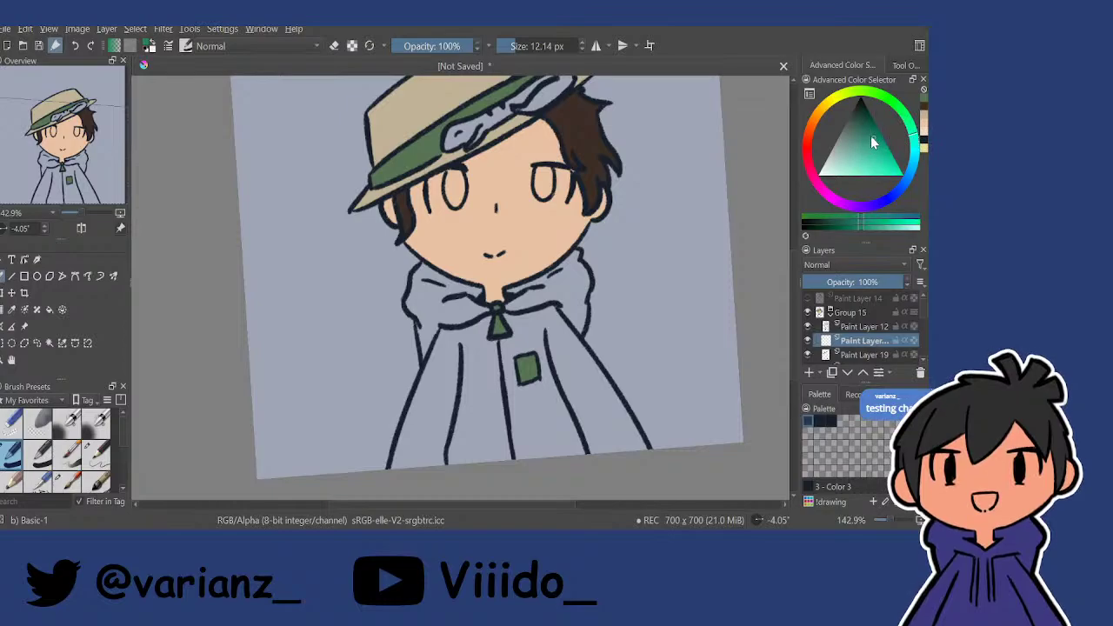
left_click_drag(871, 137, 872, 132)
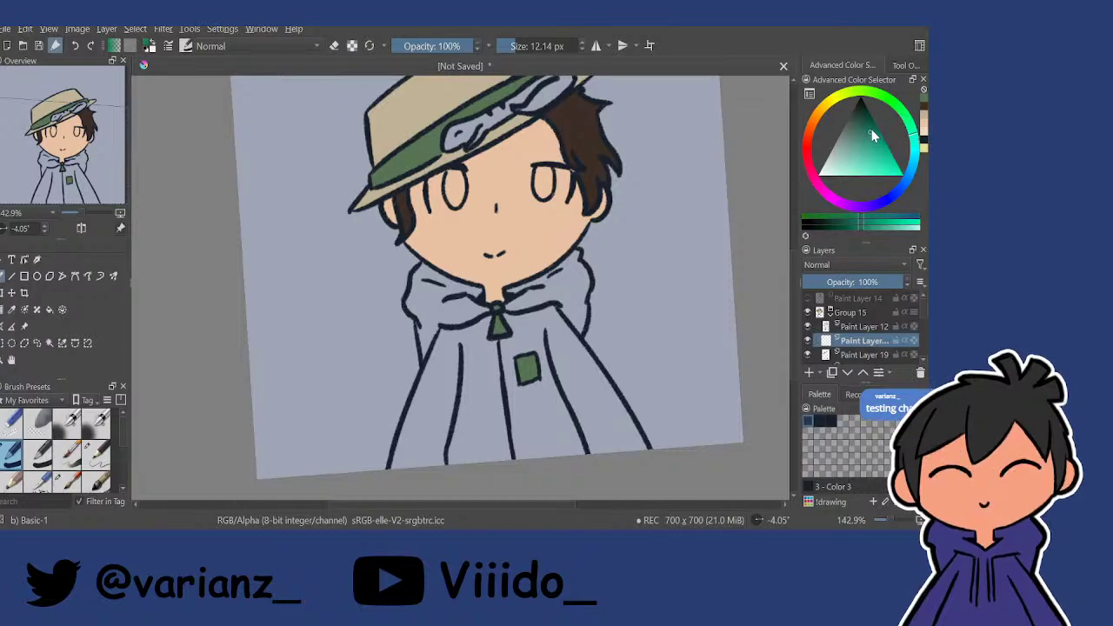
Fill the bow on the hatband with teal, covering both loops and the knot.
mouse_move(460, 139)
left_mouse_down()
mouse_move(478, 121)
mouse_move(451, 217)
left_mouse_up()
left_click_drag(450, 217, 456, 167)
mouse_move(455, 166)
left_mouse_down()
mouse_move(418, 214)
mouse_move(437, 184)
mouse_move(515, 125)
left_mouse_up()
left_click_drag(564, 104, 508, 158)
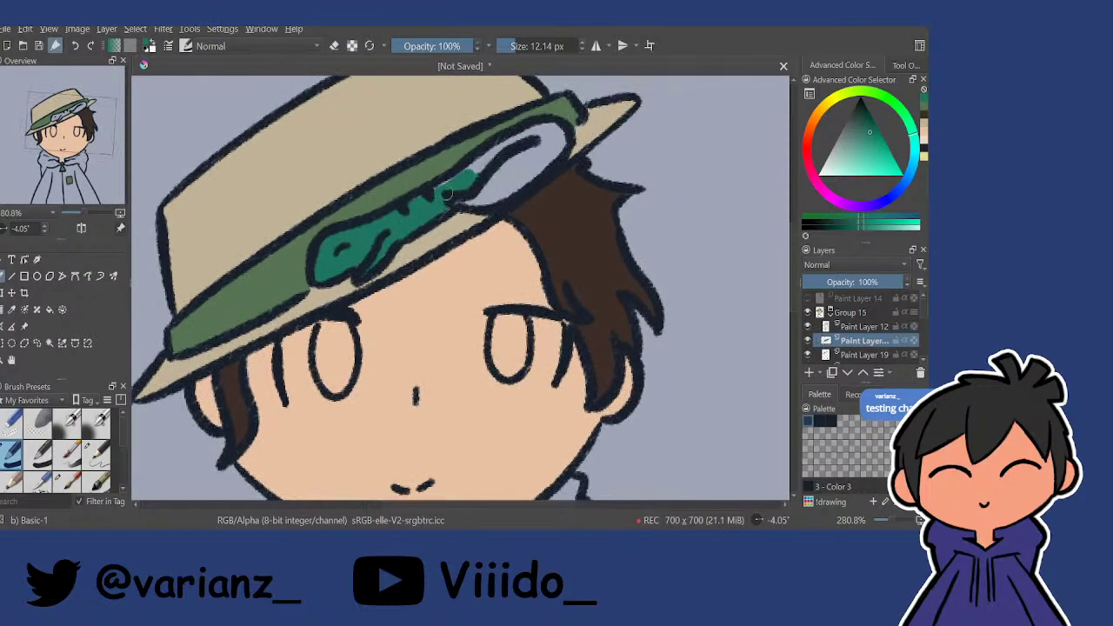
mouse_move(446, 193)
left_mouse_down()
mouse_move(551, 131)
mouse_move(536, 130)
mouse_move(552, 131)
mouse_move(535, 166)
mouse_move(551, 160)
mouse_move(462, 200)
mouse_move(517, 184)
mouse_move(523, 162)
mouse_move(494, 176)
mouse_move(501, 142)
left_mouse_up()
left_click_drag(501, 142, 497, 207, "ctrl")
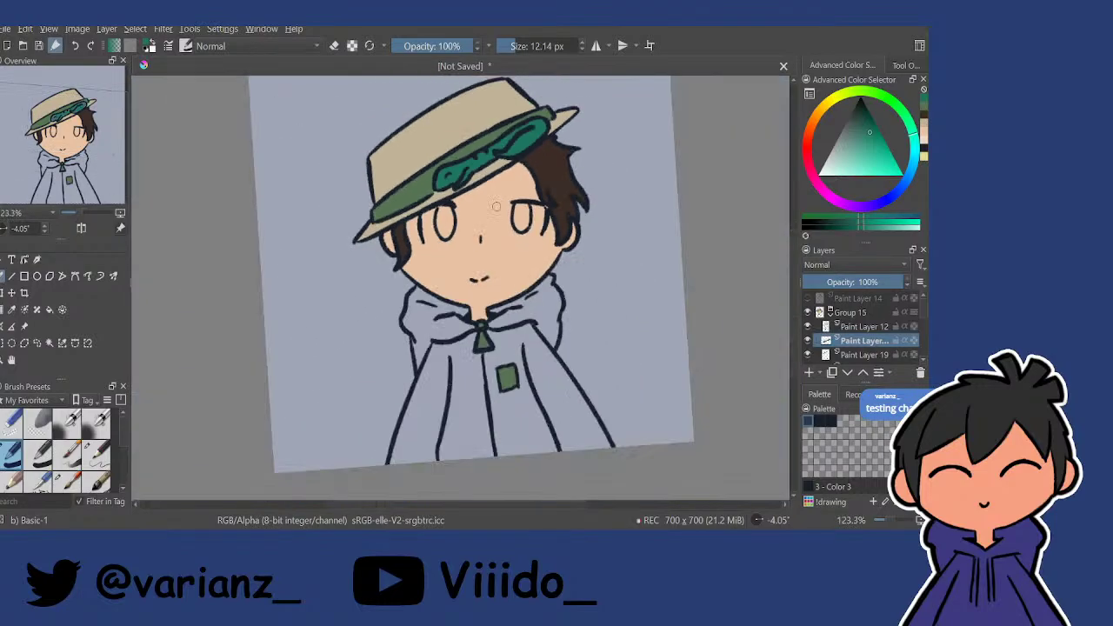
Add a new paint layer directly below Paint Layer 19 and choose a dark, muted teal.
scroll(922, 312, "down", 1)
left_click(856, 355)
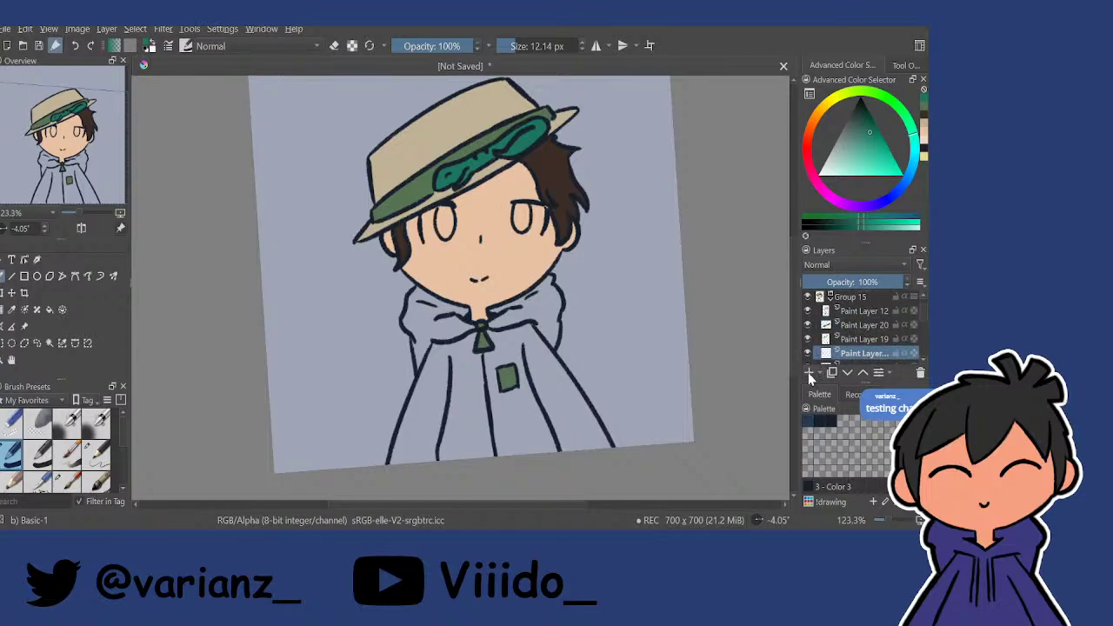
left_click(863, 127)
left_click_drag(857, 119, 856, 120)
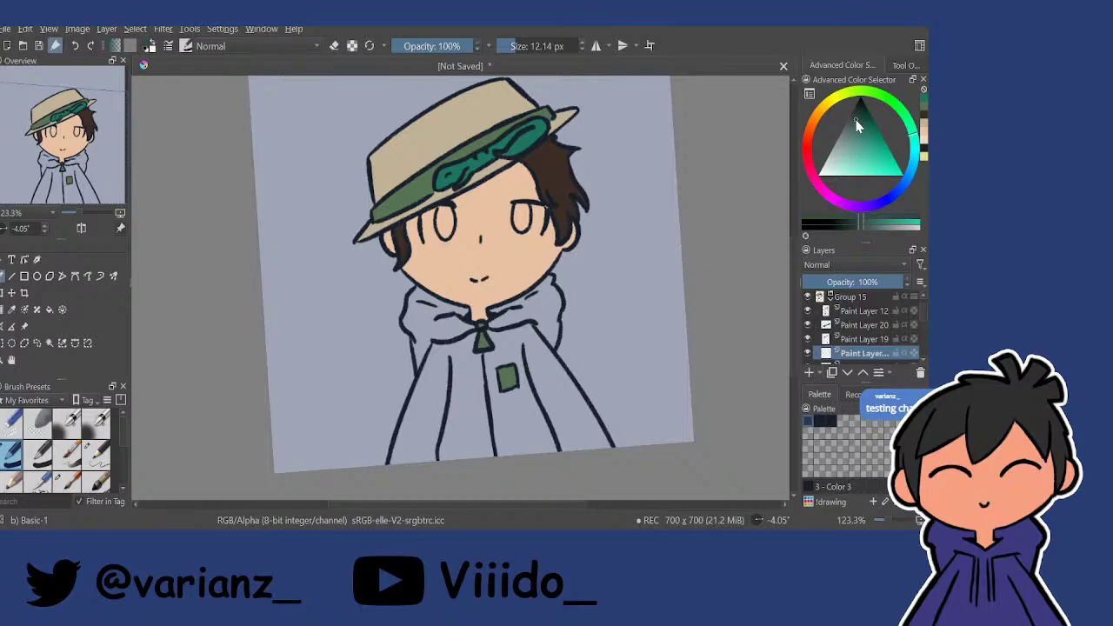
left_click_drag(437, 352, 409, 462)
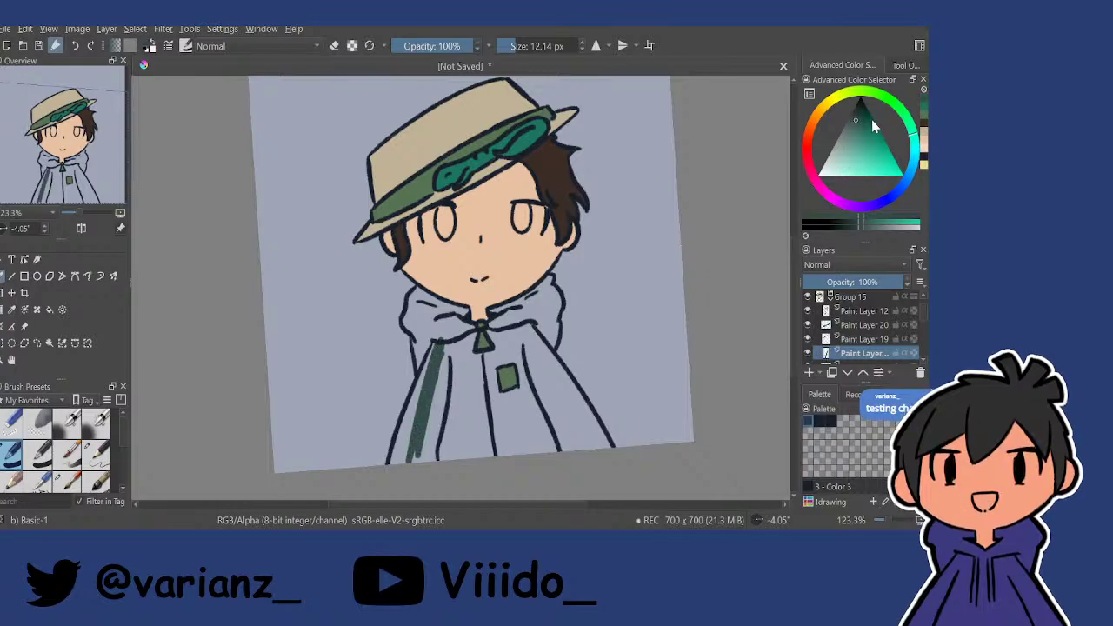
key("ctrl+z")
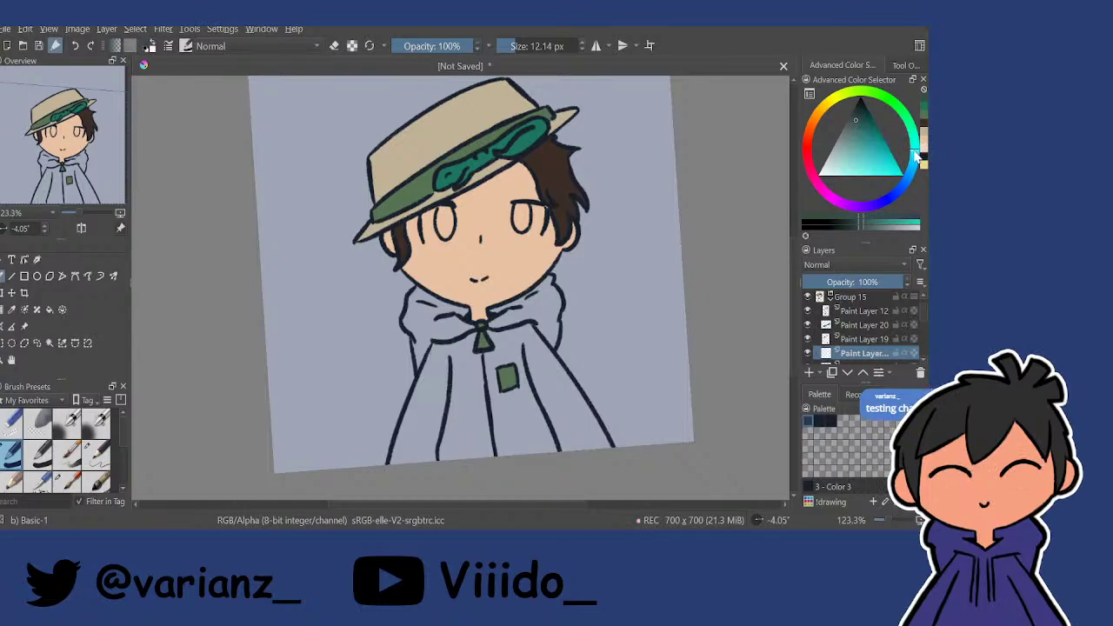
mouse_move(431, 364)
left_mouse_down()
mouse_move(414, 455)
mouse_move(419, 408)
left_mouse_up()
key("ctrl+z")
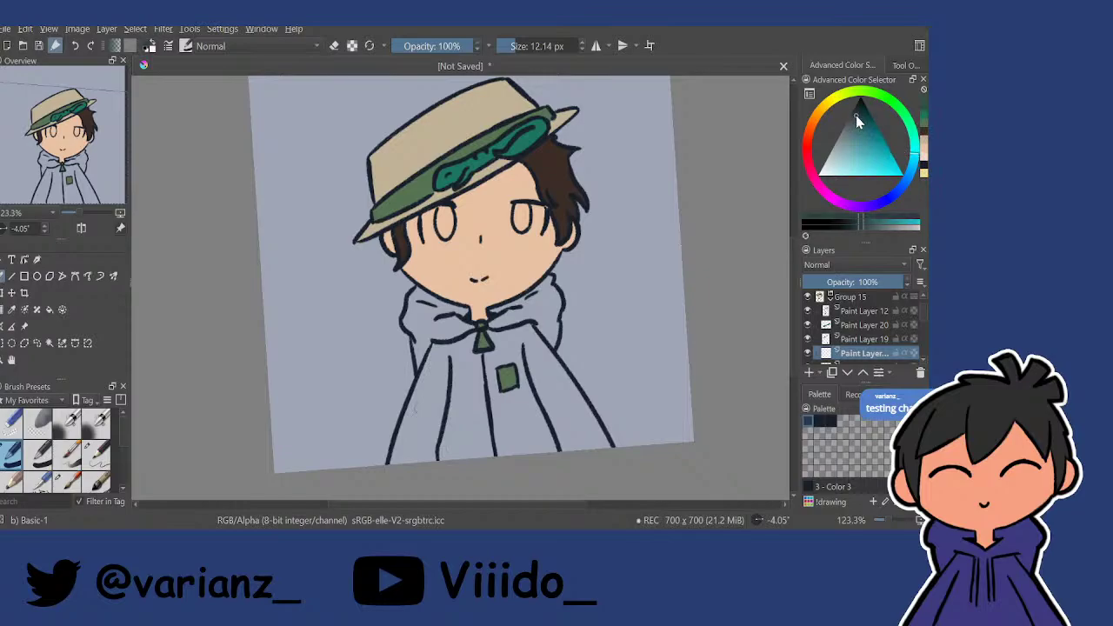
Fill one half of the cloak and hood, from the outer edge to near the centre line, with dark muted teal.
mouse_move(466, 381)
left_mouse_down()
mouse_move(456, 441)
mouse_move(434, 459)
mouse_move(463, 359)
mouse_move(490, 351)
left_mouse_up()
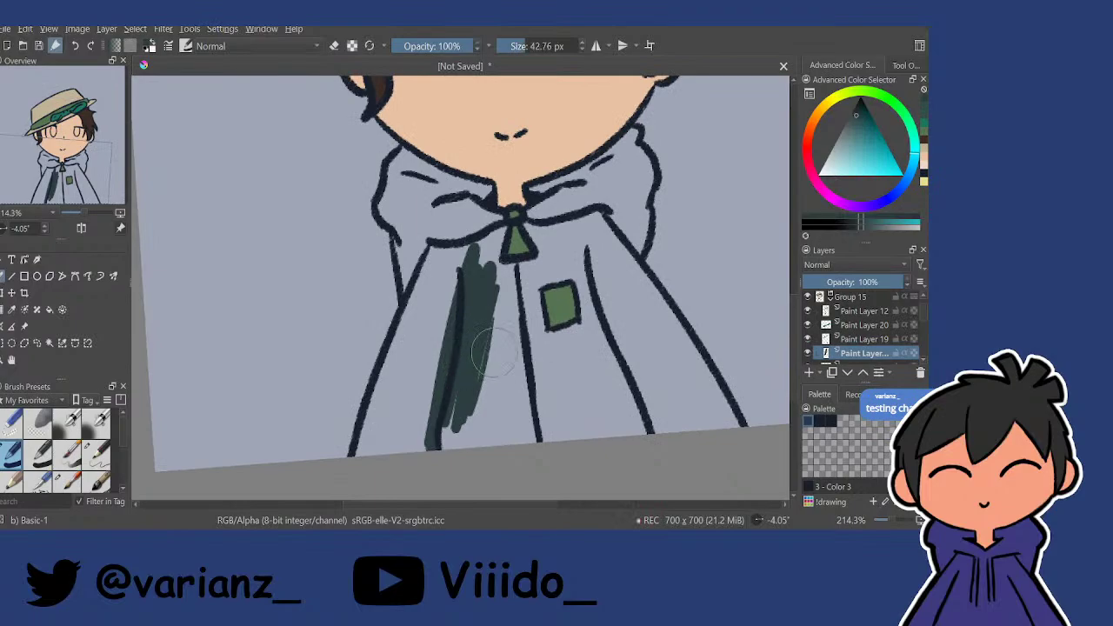
mouse_move(418, 221)
left_mouse_down()
mouse_move(409, 292)
mouse_move(407, 221)
mouse_move(426, 280)
mouse_move(405, 260)
mouse_move(424, 226)
mouse_move(503, 270)
mouse_move(471, 272)
mouse_move(452, 312)
mouse_move(463, 342)
left_mouse_up()
mouse_move(465, 301)
left_mouse_down()
mouse_move(456, 340)
mouse_move(467, 263)
mouse_move(441, 382)
left_mouse_up()
mouse_move(441, 382)
left_mouse_down()
mouse_move(444, 328)
mouse_move(420, 385)
mouse_move(459, 376)
mouse_move(479, 287)
mouse_move(491, 322)
mouse_move(484, 296)
left_mouse_up()
scroll(481, 291, "up", 4)
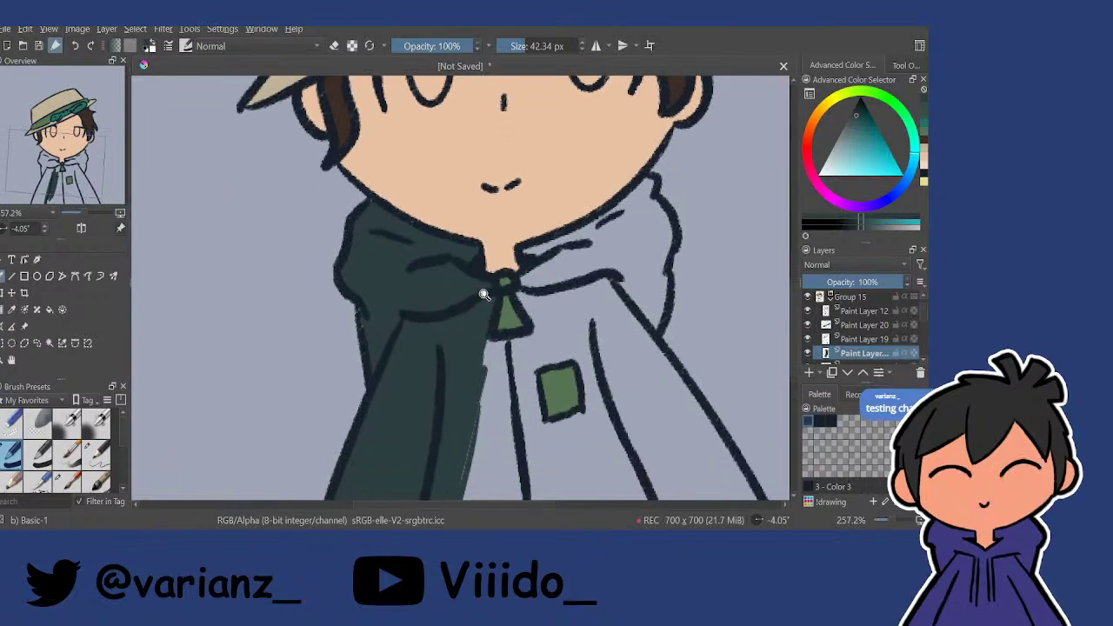
Fill the remaining half of the cloak and hood, on the chest patch side, with the same dark teal.
scroll(486, 296, "down", 3)
mouse_move(486, 355)
left_mouse_down()
mouse_move(473, 370)
mouse_move(522, 324)
mouse_move(487, 315)
mouse_move(508, 310)
mouse_move(492, 297)
mouse_move(497, 271)
mouse_move(548, 251)
mouse_move(565, 228)
mouse_move(571, 265)
mouse_move(568, 216)
left_mouse_up()
left_click_drag(568, 225, 551, 283)
mouse_move(528, 339)
left_mouse_down()
mouse_move(499, 305)
mouse_move(453, 403)
mouse_move(442, 401)
mouse_move(441, 372)
mouse_move(473, 324)
mouse_move(478, 355)
mouse_move(543, 407)
mouse_move(576, 399)
mouse_move(591, 377)
mouse_move(623, 391)
mouse_move(597, 324)
mouse_move(634, 388)
left_mouse_up()
left_click_drag(574, 268, 541, 261)
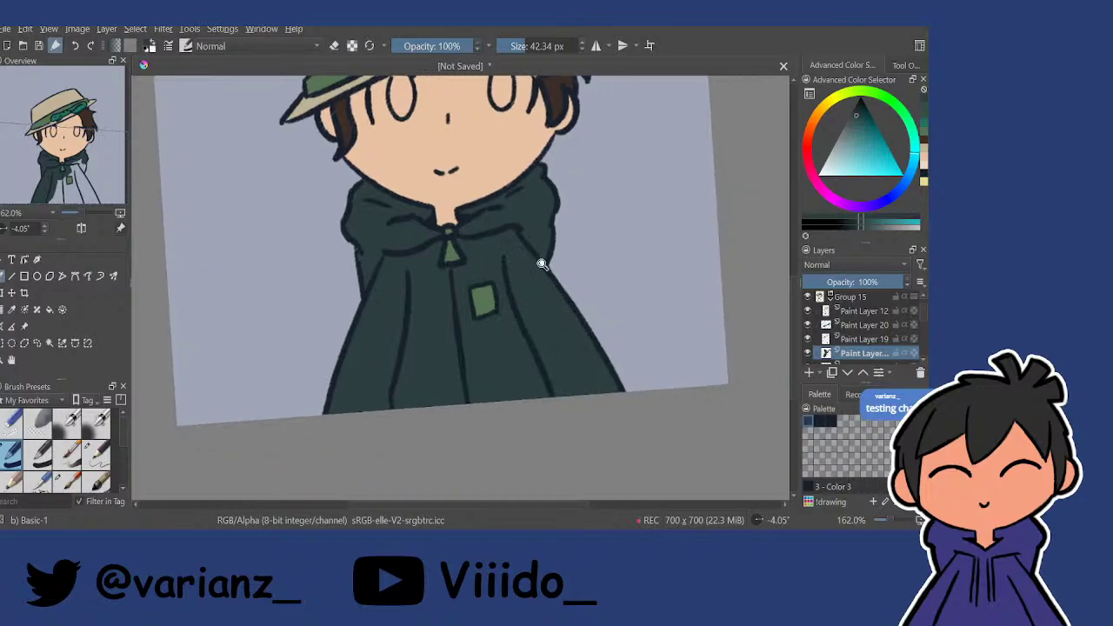
scroll(544, 244, "down", 4)
key("5")
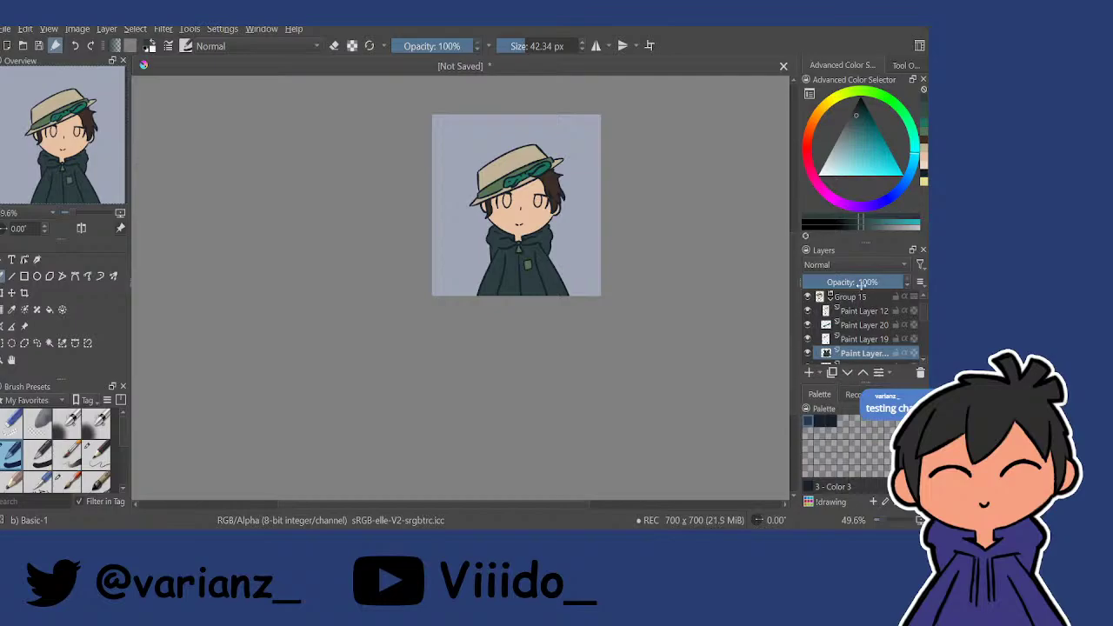
Add a new paint layer directly above Paint Layer 16 and choose a pale bluish grey.
scroll(845, 335, "down", 3)
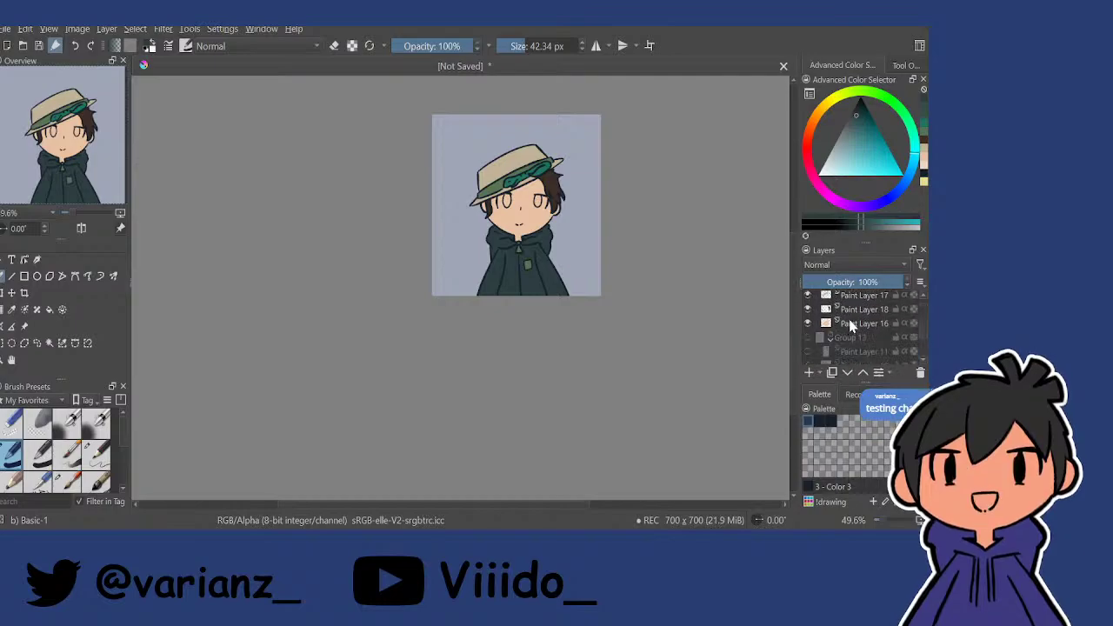
left_click(811, 373)
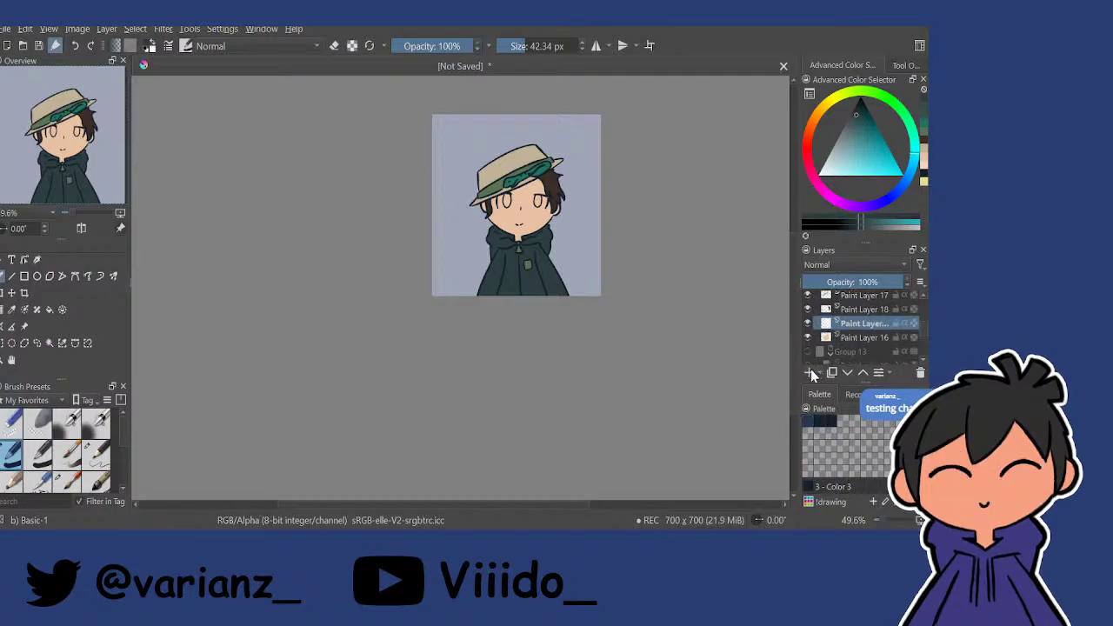
left_click(831, 170)
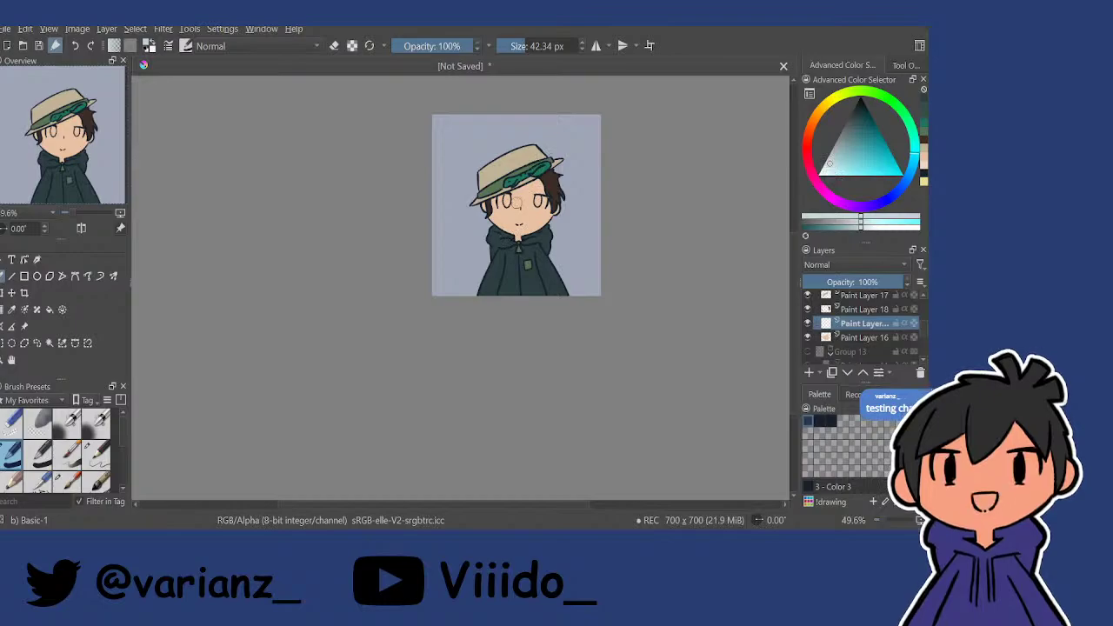
scroll(520, 209, "up", 5)
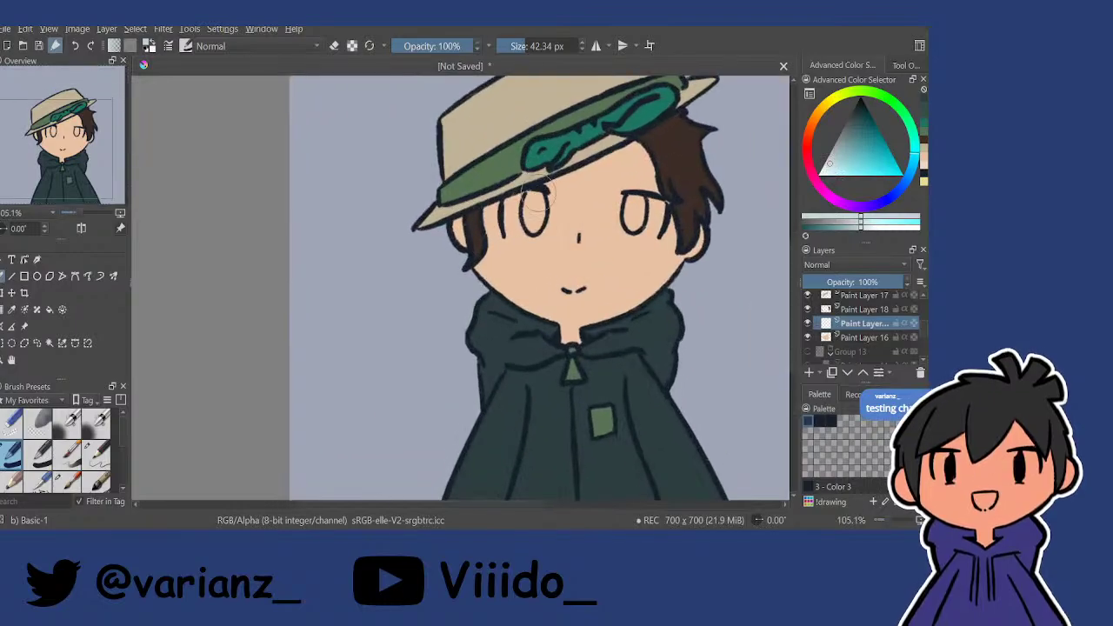
left_click_drag(515, 220, 524, 202)
left_click_drag(524, 201, 521, 227)
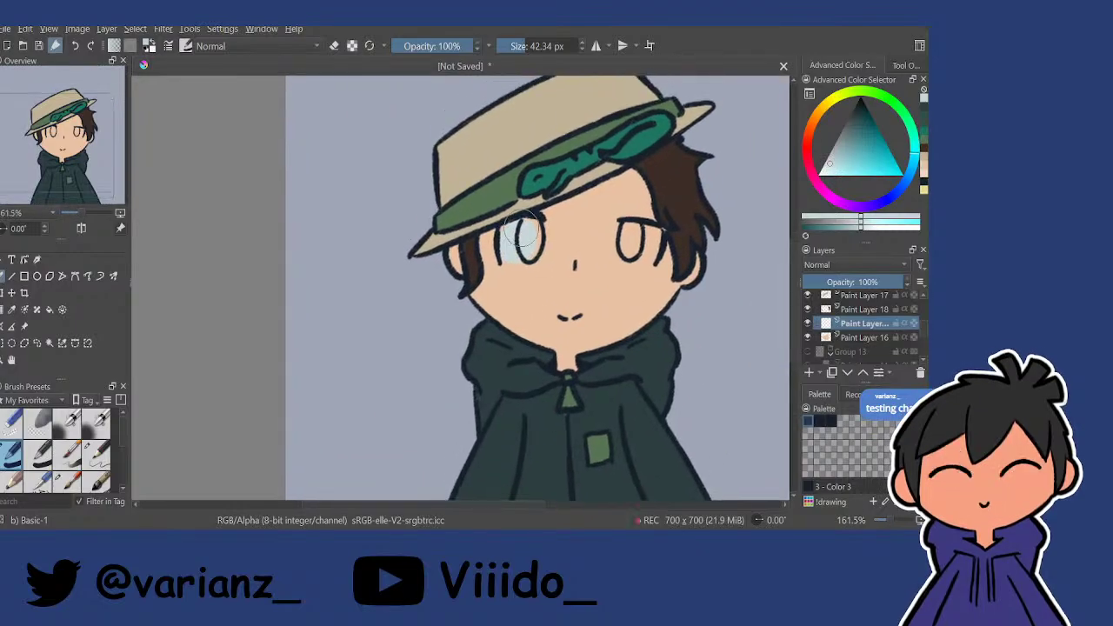
left_click(808, 337)
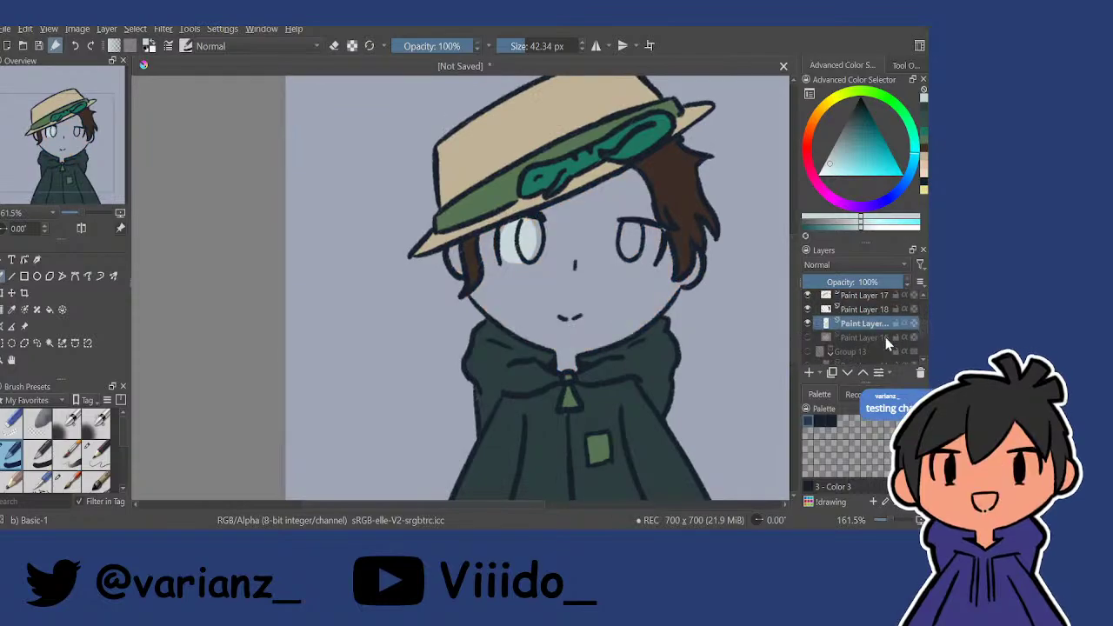
left_click(808, 351)
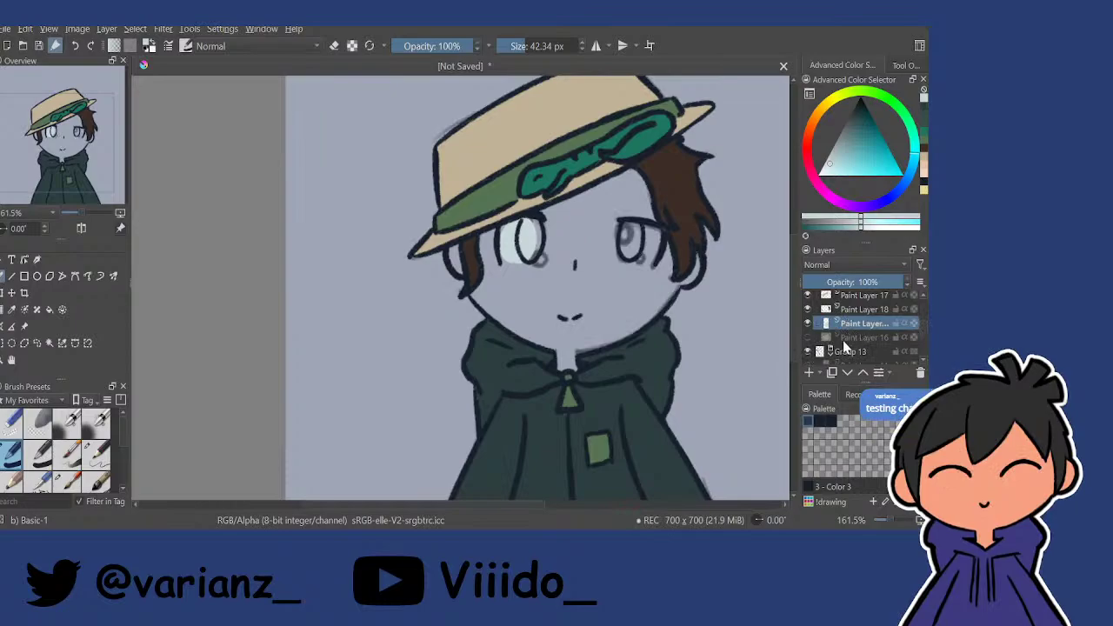
left_click(810, 352)
left_click_drag(924, 339, 925, 351)
left_click(809, 354)
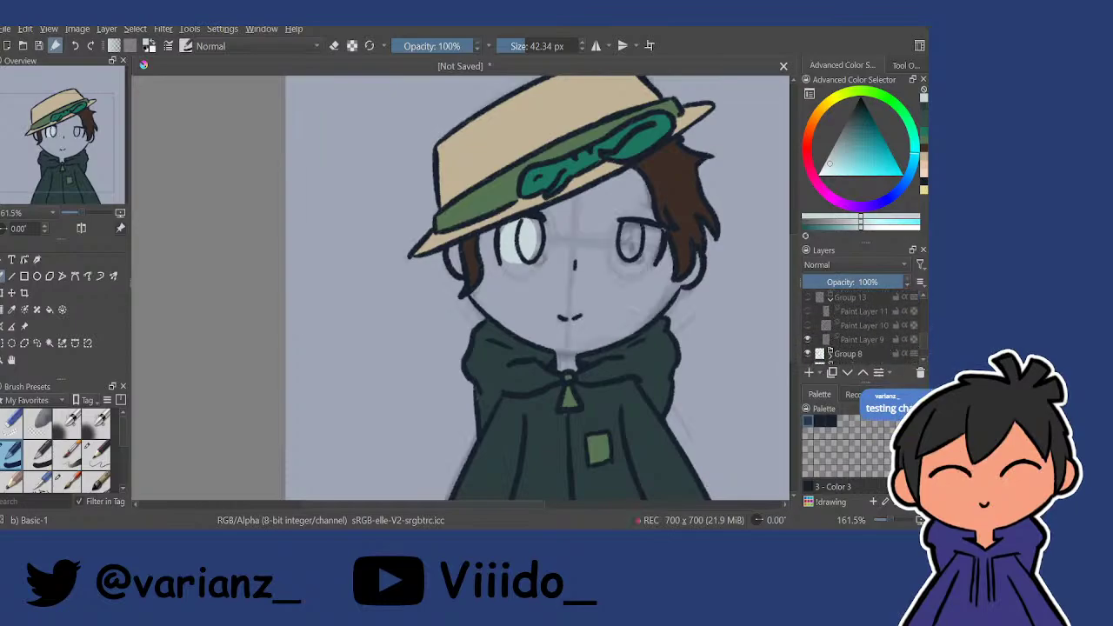
mouse_move(532, 243)
left_mouse_down()
mouse_move(506, 239)
mouse_move(513, 260)
mouse_move(536, 233)
mouse_move(523, 288)
mouse_move(533, 289)
mouse_move(519, 291)
left_mouse_up()
scroll(523, 288, "up", 2)
key("ctrl+z")
key("ctrl+z")
key("ctrl+z")
key("ctrl+z")
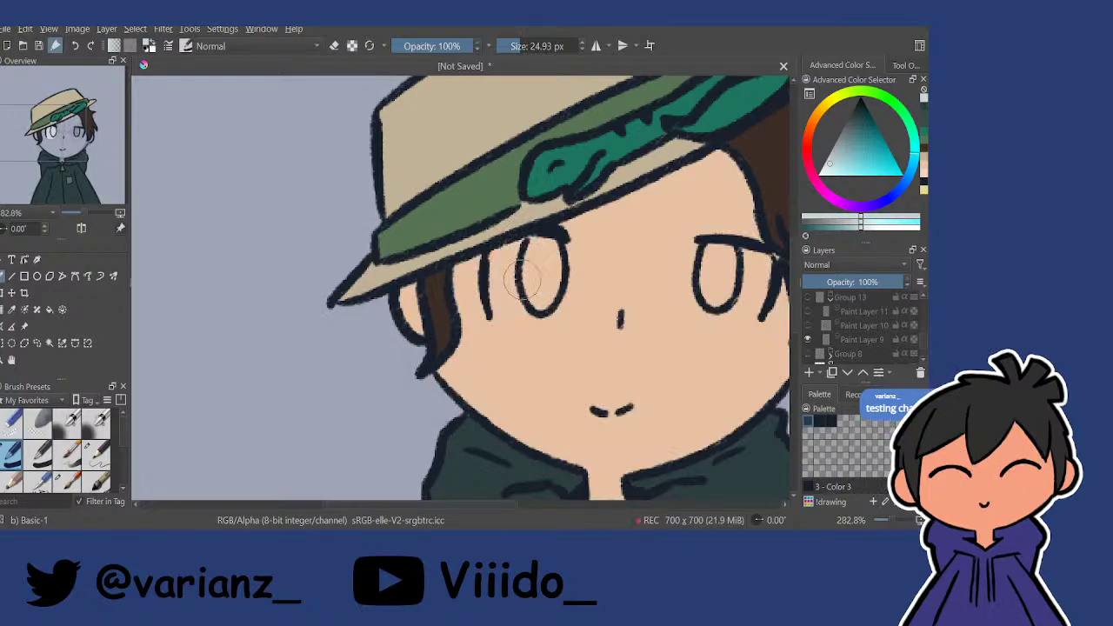
Paint the white of the eye under the hat brim with pale bluish grey, using a smaller brush of about 11–16 px.
left_click_drag(527, 298, 511, 300)
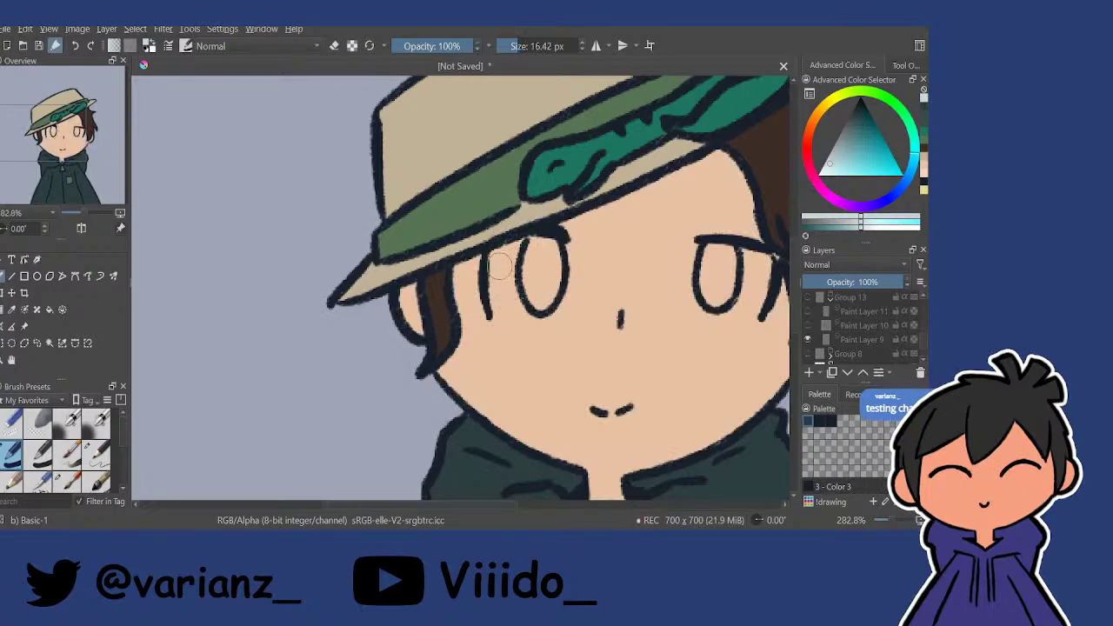
left_click_drag(495, 254, 509, 309)
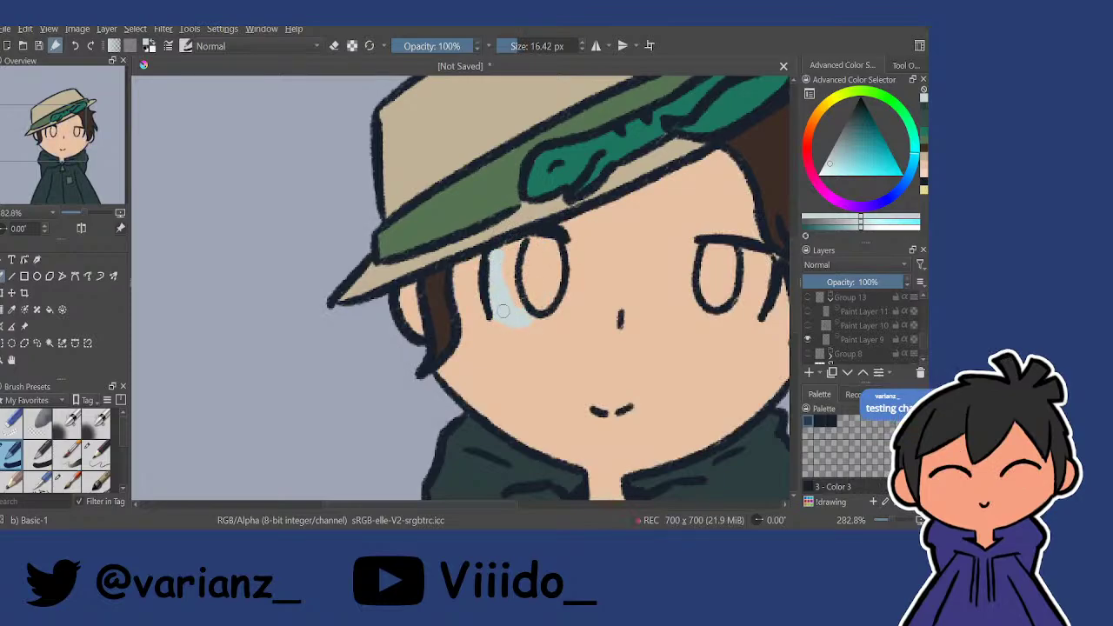
left_click_drag(553, 235, 557, 287)
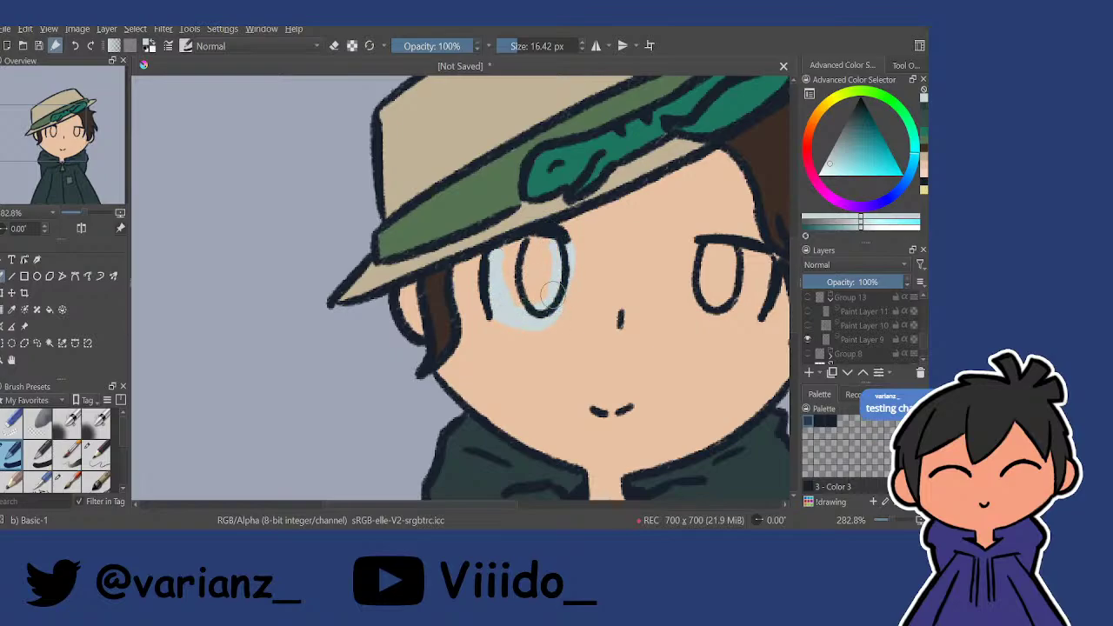
left_click_drag(657, 226, 427, 438)
mouse_move(419, 377)
left_mouse_down()
mouse_move(406, 269)
mouse_move(396, 304)
mouse_move(431, 344)
left_mouse_up()
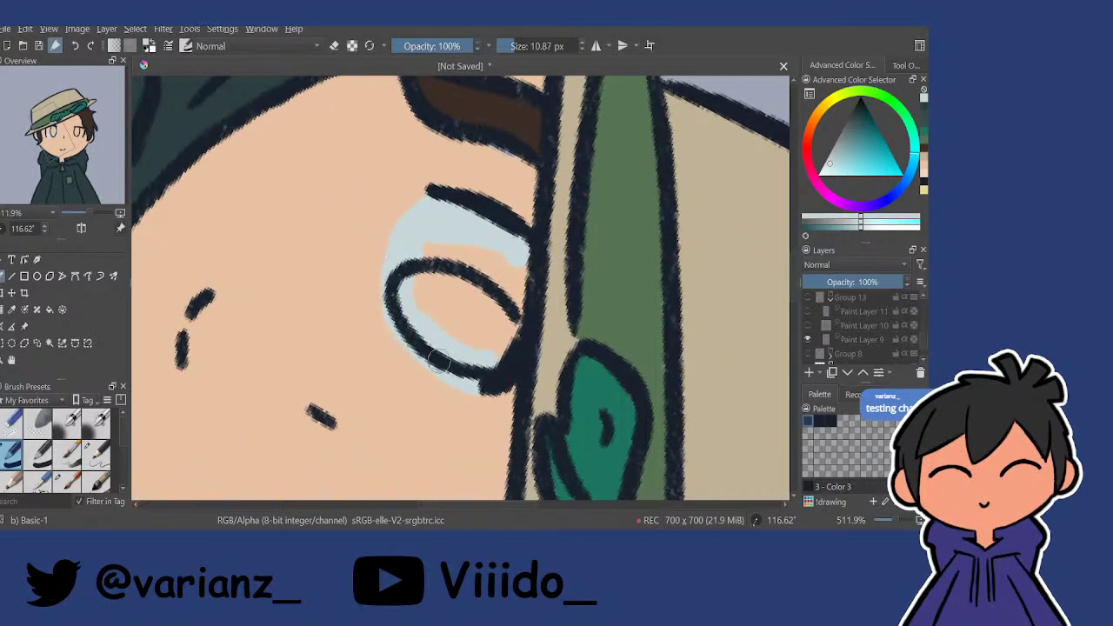
left_click_drag(424, 131, 442, 400)
left_click_drag(522, 186, 404, 192)
mouse_move(489, 275)
left_mouse_down()
mouse_move(561, 275)
mouse_move(696, 243)
mouse_move(565, 372)
mouse_move(631, 306)
mouse_move(612, 375)
left_mouse_up()
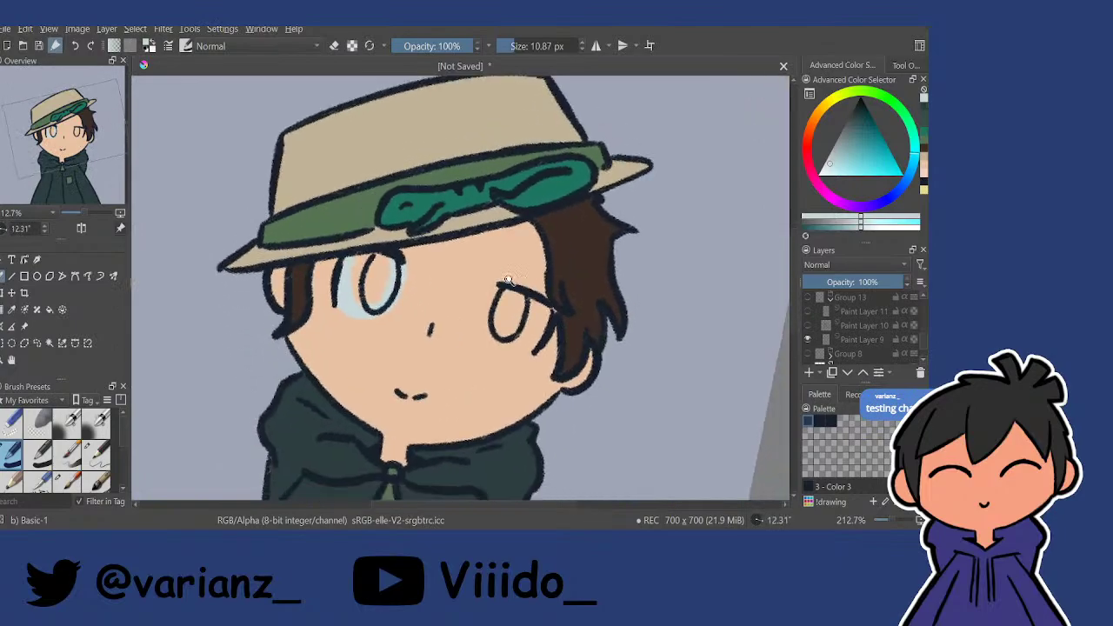
Fill the white of the other eye with the same pale bluish grey and complete the filling inside both iris outlines.
mouse_move(504, 300)
left_mouse_down()
mouse_move(495, 249)
mouse_move(476, 331)
left_mouse_up()
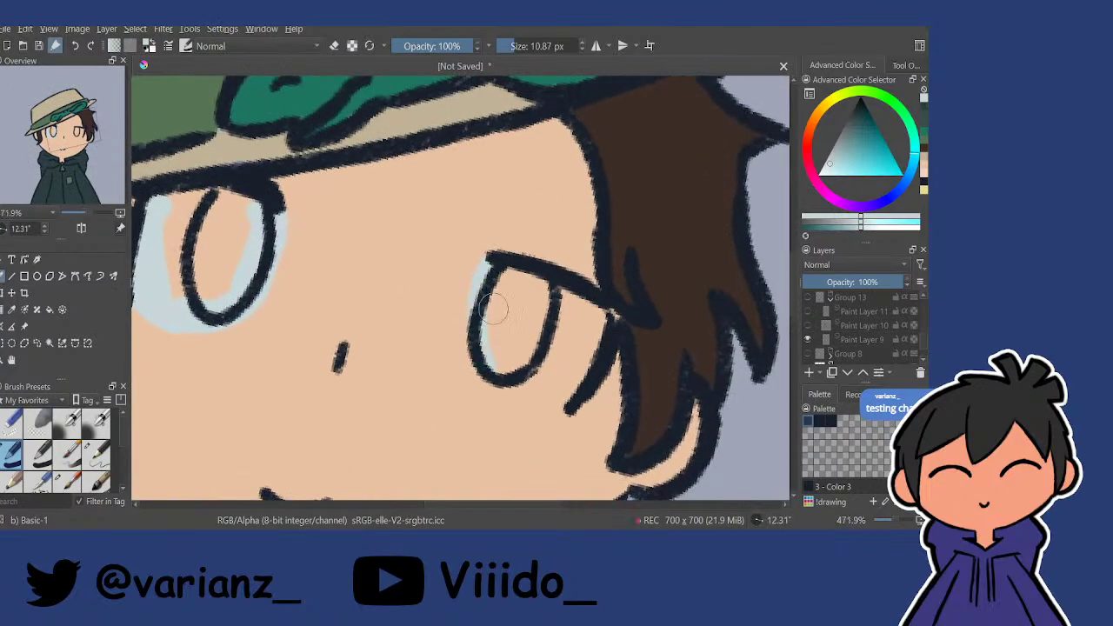
left_click_drag(489, 379, 566, 399)
mouse_move(508, 372)
left_mouse_down()
mouse_move(499, 292)
mouse_move(506, 348)
mouse_move(520, 355)
mouse_move(567, 358)
mouse_move(572, 299)
left_mouse_up()
scroll(588, 320, "down", 3)
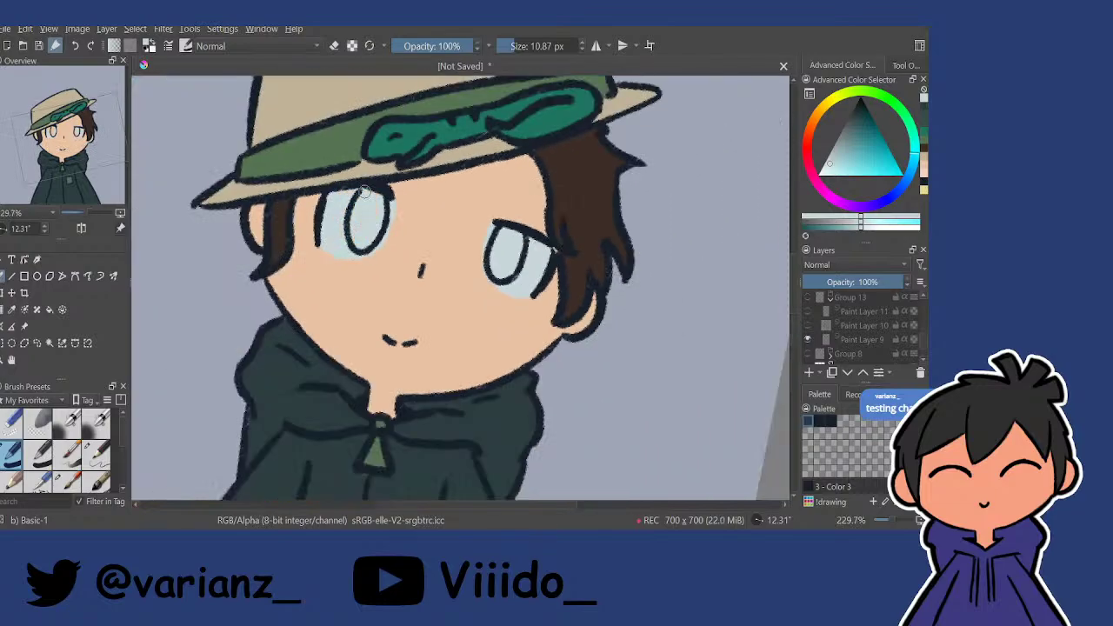
left_click_drag(374, 205, 393, 225)
left_click_drag(581, 160, 513, 130)
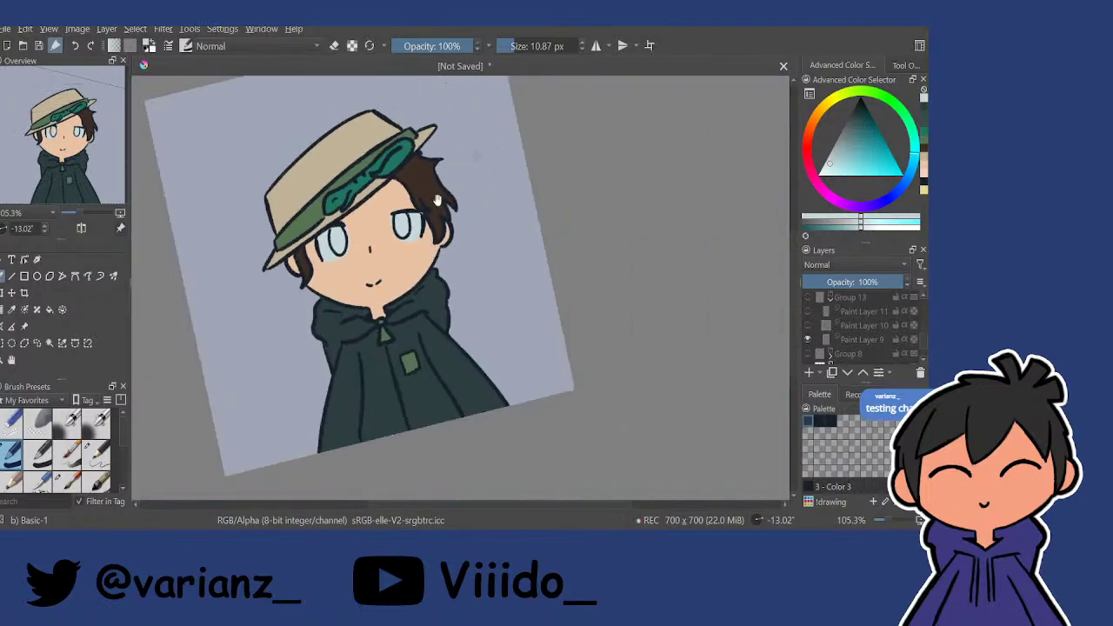
left_click_drag(428, 259, 428, 223)
Add a new paint layer directly above Paint Layer 22 and sample the teal of the hat's bow.
scroll(429, 224, "up", 2)
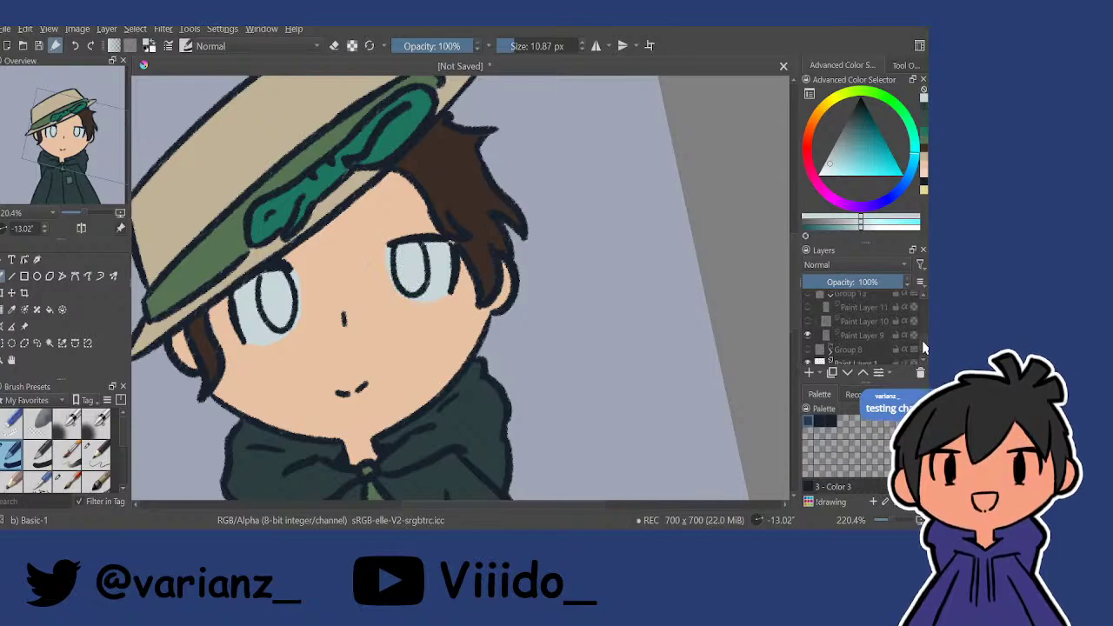
scroll(826, 343, "up", 3)
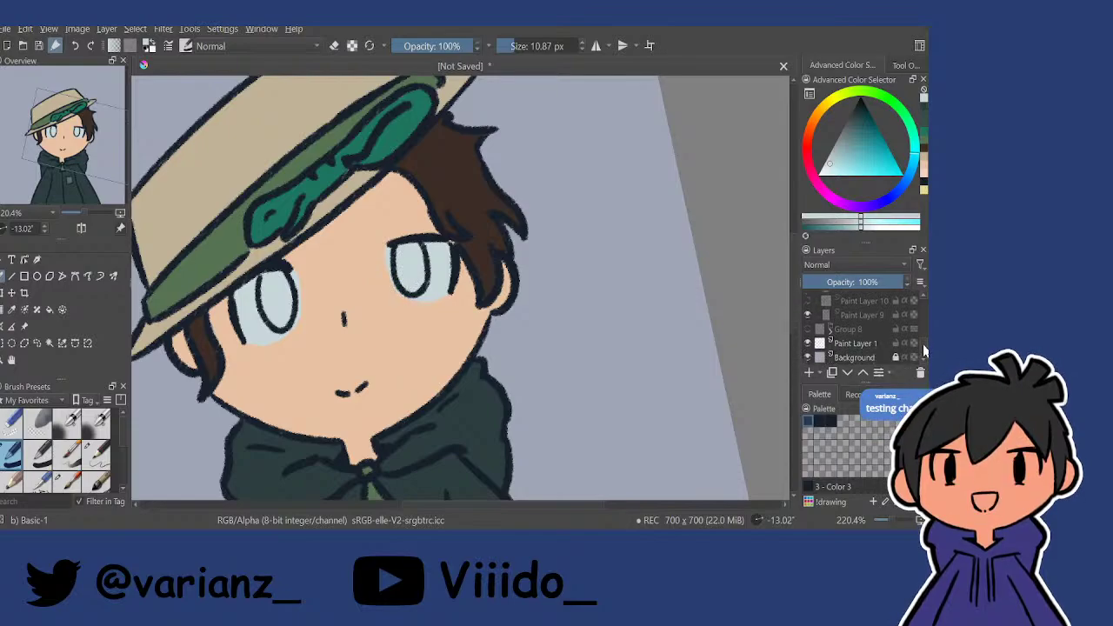
left_click(809, 373)
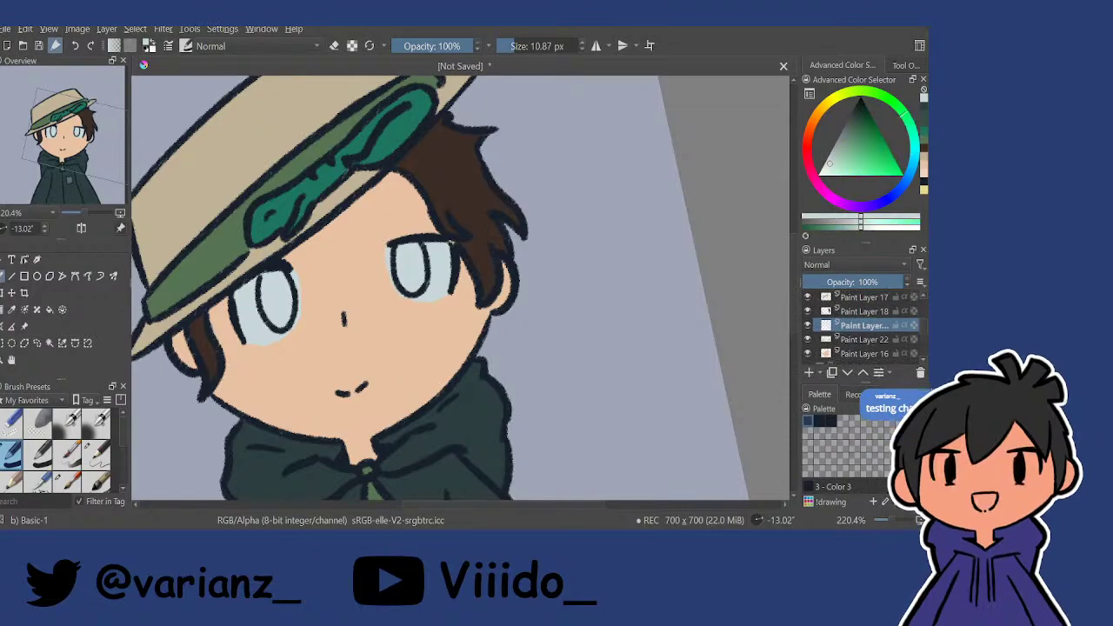
left_click(286, 203, "ctrl")
Fill the irises of both eyes with the bow's teal.
left_click_drag(272, 285, 275, 313)
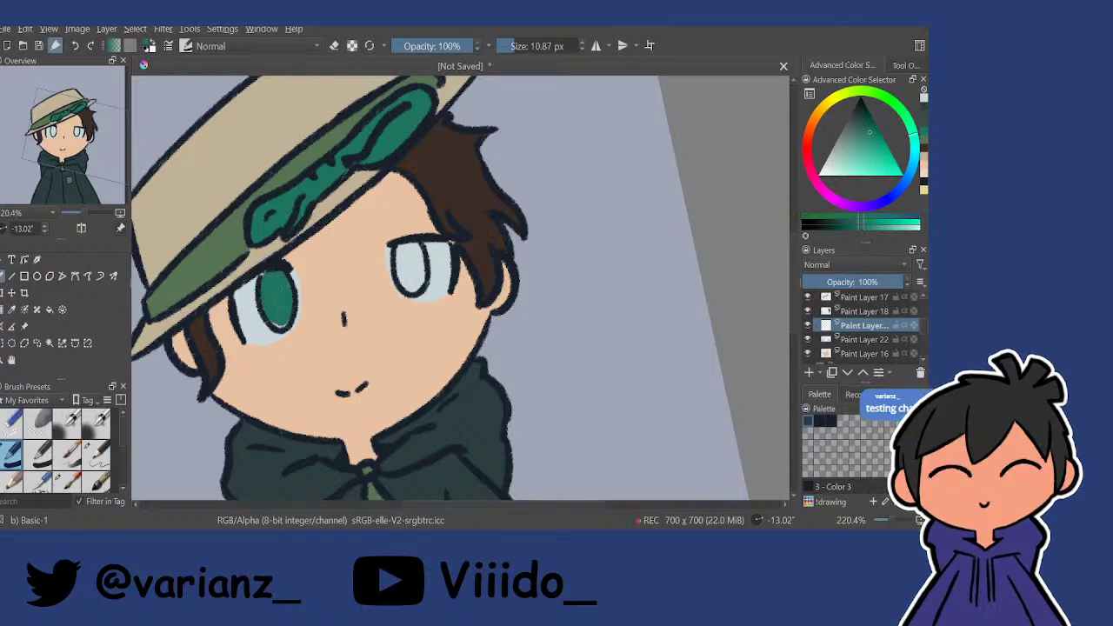
left_click_drag(404, 250, 410, 285)
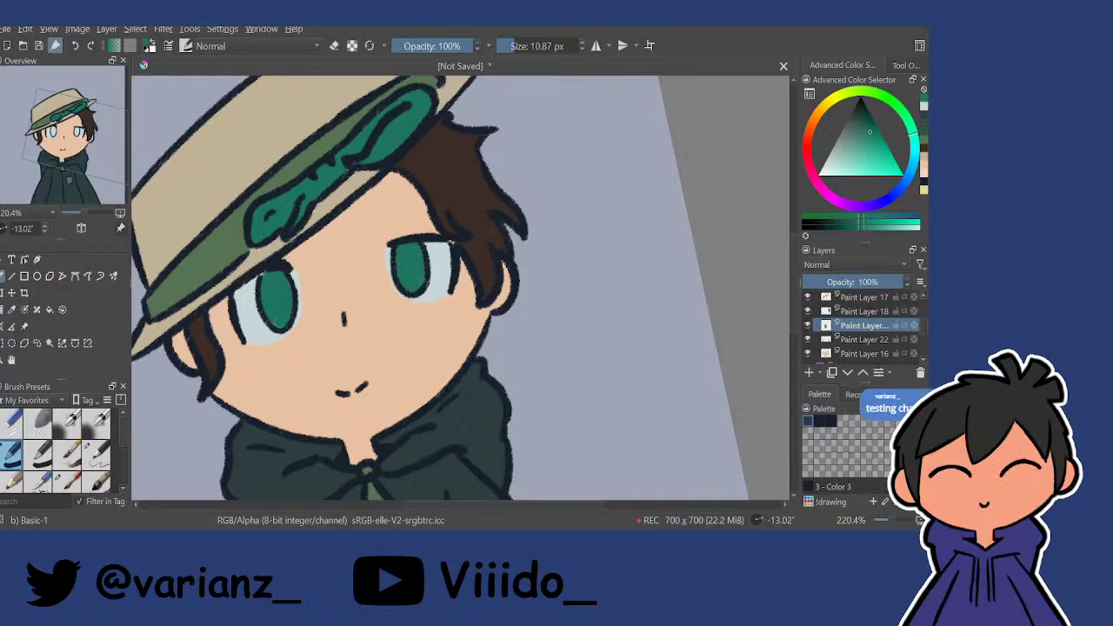
left_click_drag(483, 264, 509, 208)
left_click_drag(509, 208, 487, 333)
key("5")
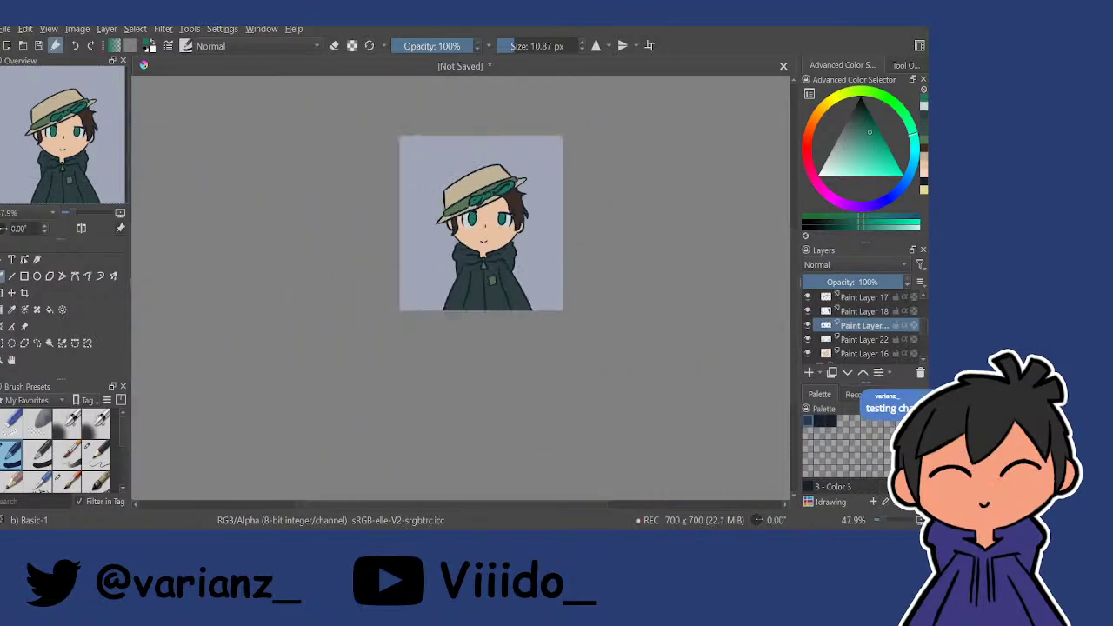
scroll(672, 164, "up", 2)
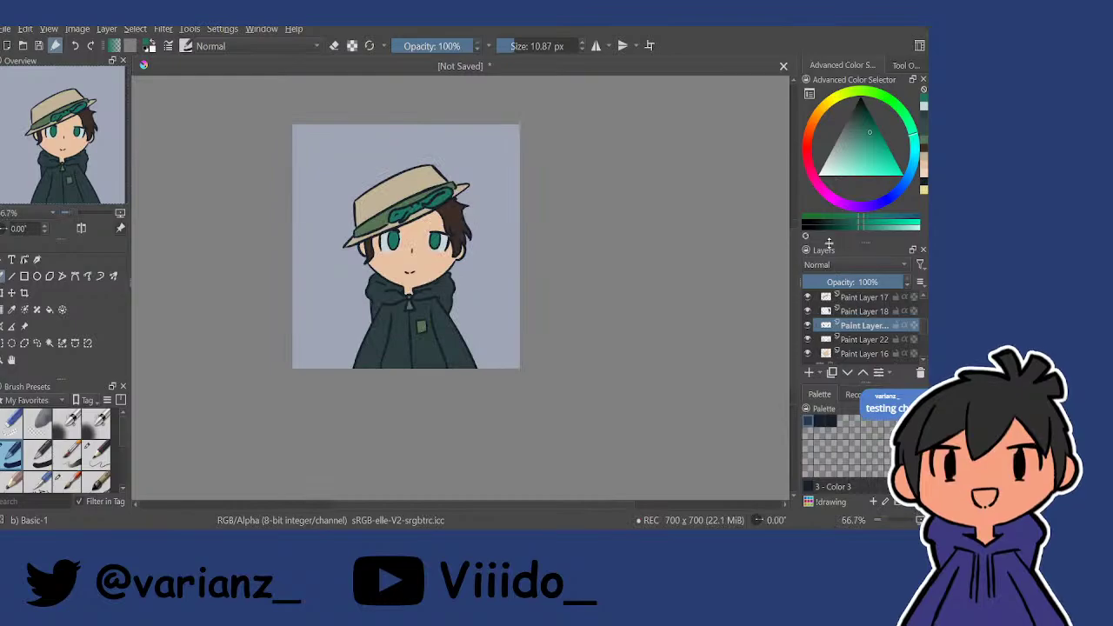
Collapse and hide Group 15 and show Paint Layer 14 with the laughing pose's line art.
scroll(840, 334, "up", 3)
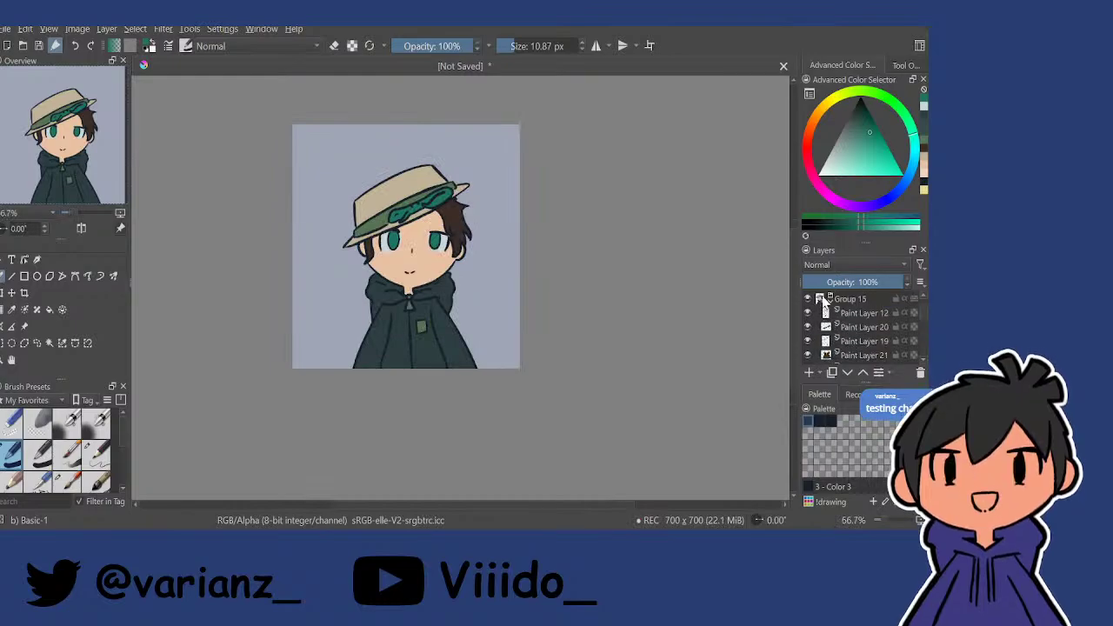
left_click(830, 298)
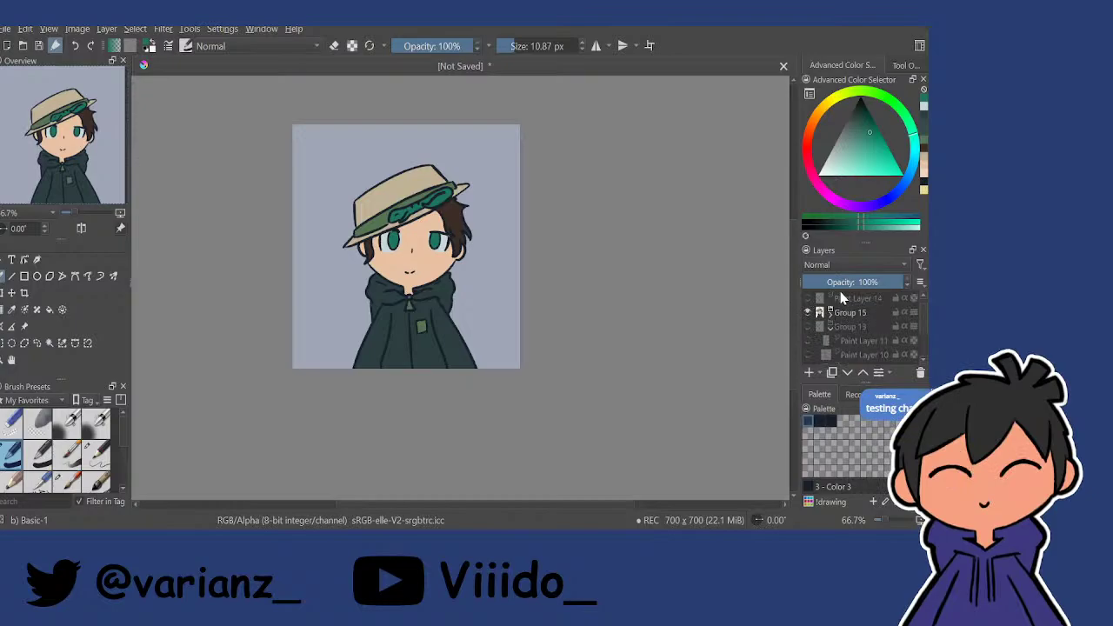
left_click(808, 298)
left_click(808, 312)
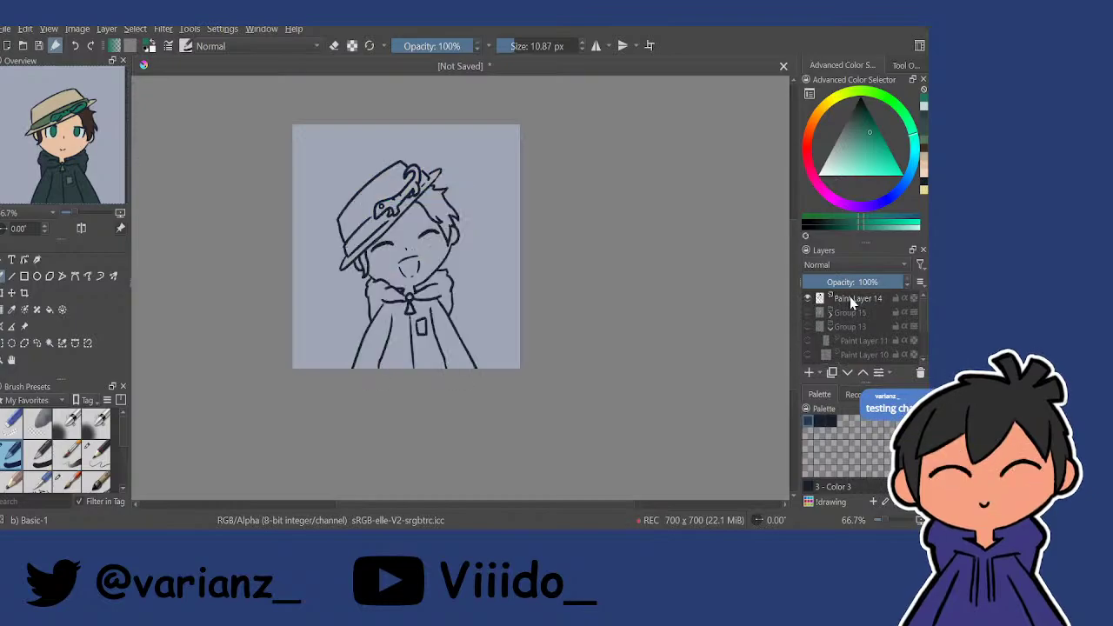
Put Paint Layer 14 into a new group and add an empty paint layer above it in that group.
left_click(853, 299)
key("ctrl+g")
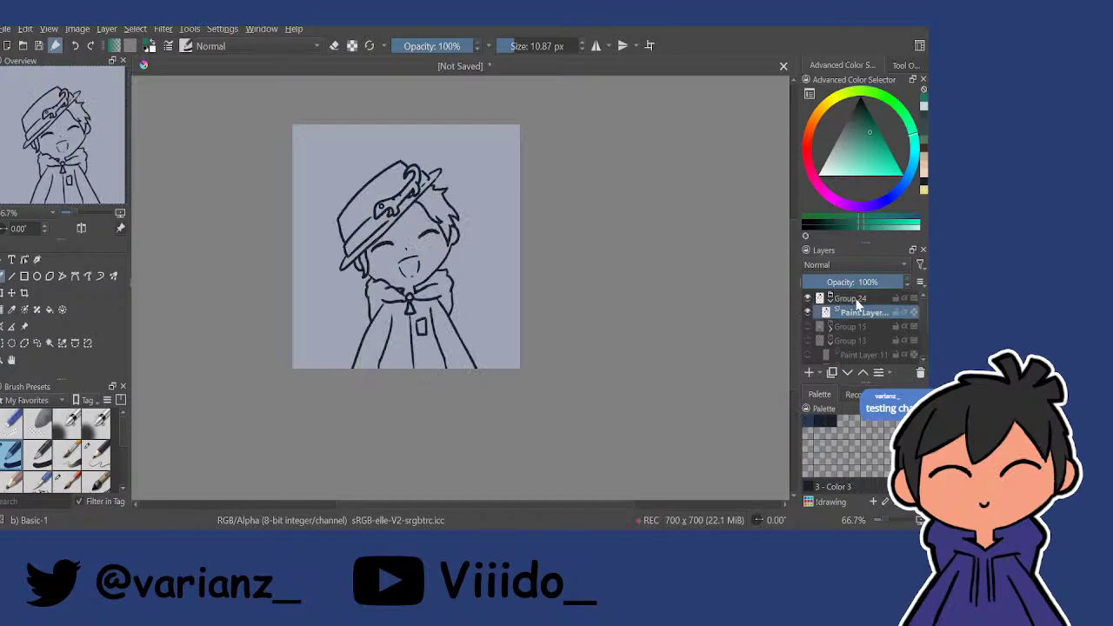
left_click(808, 374)
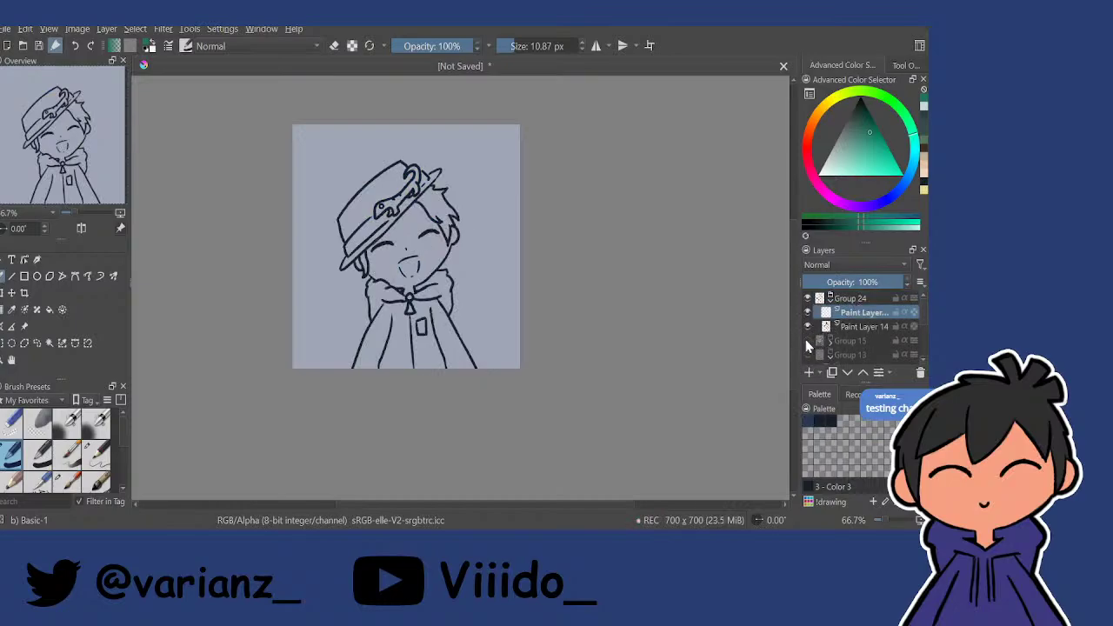
Show Group 15 briefly to sample the neutral pose's light skin tone, and hide the group again.
left_click(807, 340)
left_click(390, 252, "ctrl")
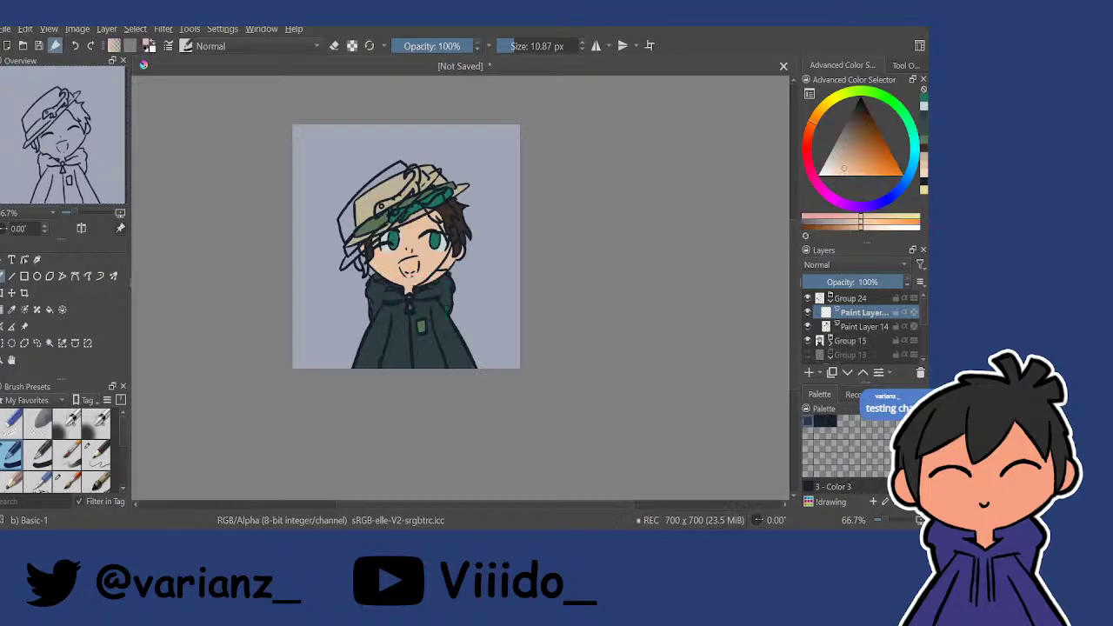
left_click(808, 341)
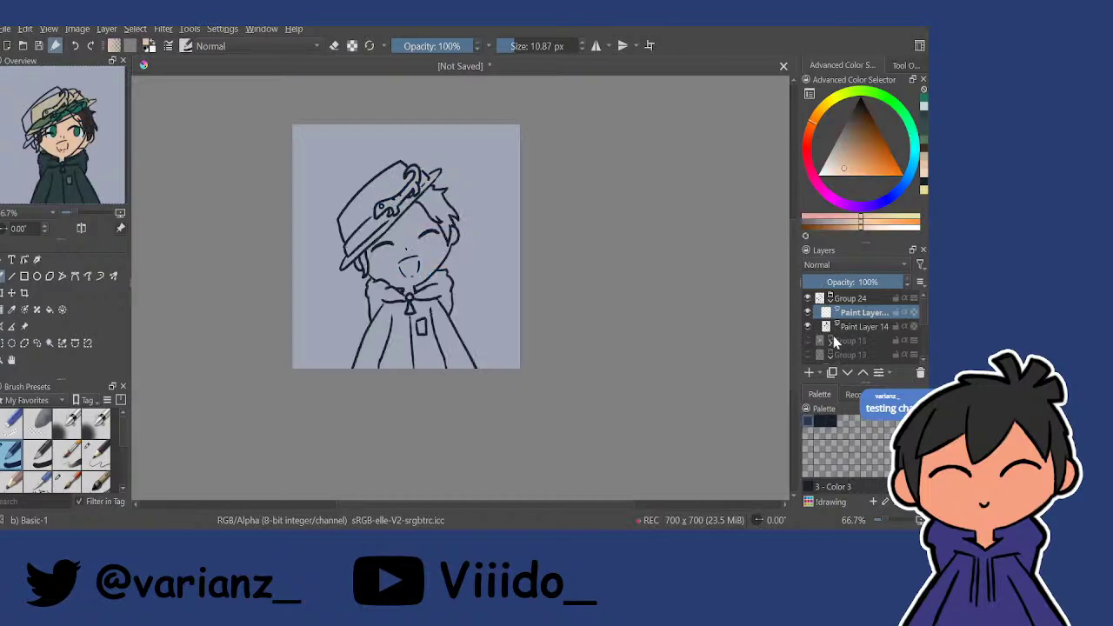
Move the empty paint layer beneath Paint Layer 14 and lay the light skin tone along the face's hat brim and hairline edges and both ears.
left_click(848, 372)
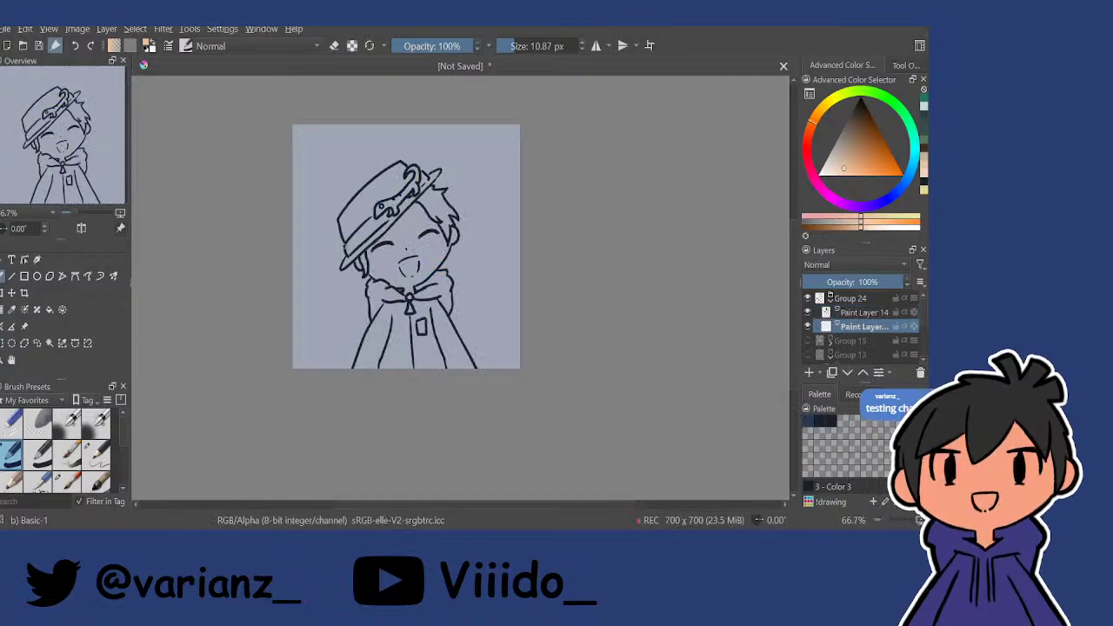
scroll(400, 249, "up", 4)
mouse_move(211, 290)
left_mouse_down()
mouse_move(308, 305)
mouse_move(242, 324)
left_mouse_up()
mouse_move(289, 267)
left_mouse_down()
mouse_move(312, 353)
mouse_move(320, 321)
mouse_move(294, 335)
mouse_move(289, 277)
mouse_move(309, 235)
left_mouse_up()
left_click_drag(463, 228, 461, 322)
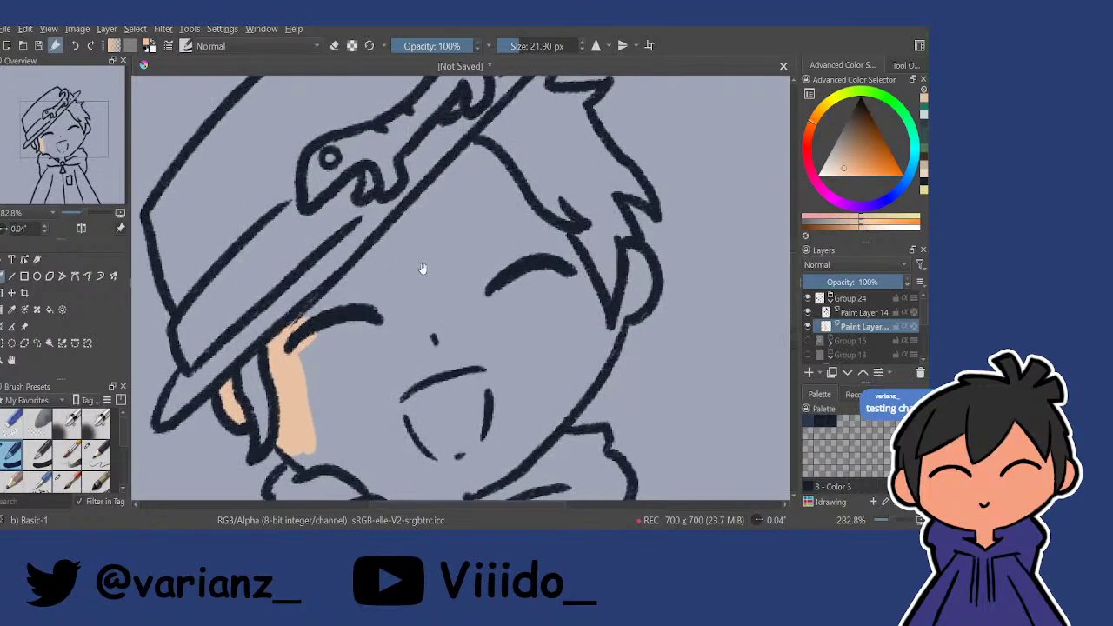
mouse_move(315, 336)
left_mouse_down()
mouse_move(354, 302)
mouse_move(355, 277)
mouse_move(474, 158)
mouse_move(538, 240)
mouse_move(536, 230)
mouse_move(562, 247)
mouse_move(609, 341)
mouse_move(632, 293)
mouse_move(637, 306)
mouse_move(645, 290)
mouse_move(639, 261)
left_mouse_up()
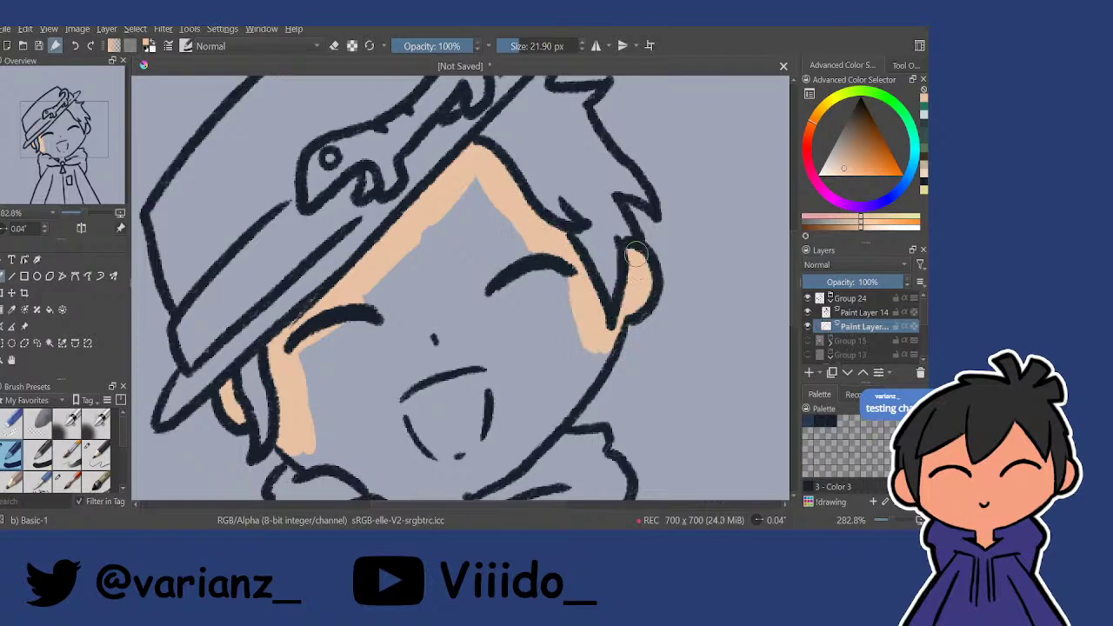
Fill the rest of the laughing face and the neck with the light skin tone, tidying the jaw edge.
key("e")
key("e")
mouse_move(617, 341)
left_mouse_down()
mouse_move(622, 288)
mouse_move(553, 333)
mouse_move(540, 354)
mouse_move(556, 352)
mouse_move(496, 399)
mouse_move(510, 397)
mouse_move(454, 417)
mouse_move(456, 450)
mouse_move(435, 455)
mouse_move(433, 428)
mouse_move(302, 386)
mouse_move(317, 390)
mouse_move(342, 284)
mouse_move(360, 405)
mouse_move(315, 297)
mouse_move(352, 283)
mouse_move(354, 297)
mouse_move(385, 258)
mouse_move(325, 318)
mouse_move(321, 298)
mouse_move(461, 163)
mouse_move(472, 131)
mouse_move(396, 284)
mouse_move(446, 209)
mouse_move(410, 285)
mouse_move(415, 310)
mouse_move(498, 242)
mouse_move(550, 308)
mouse_move(563, 287)
mouse_move(545, 233)
mouse_move(484, 167)
mouse_move(558, 272)
left_mouse_up()
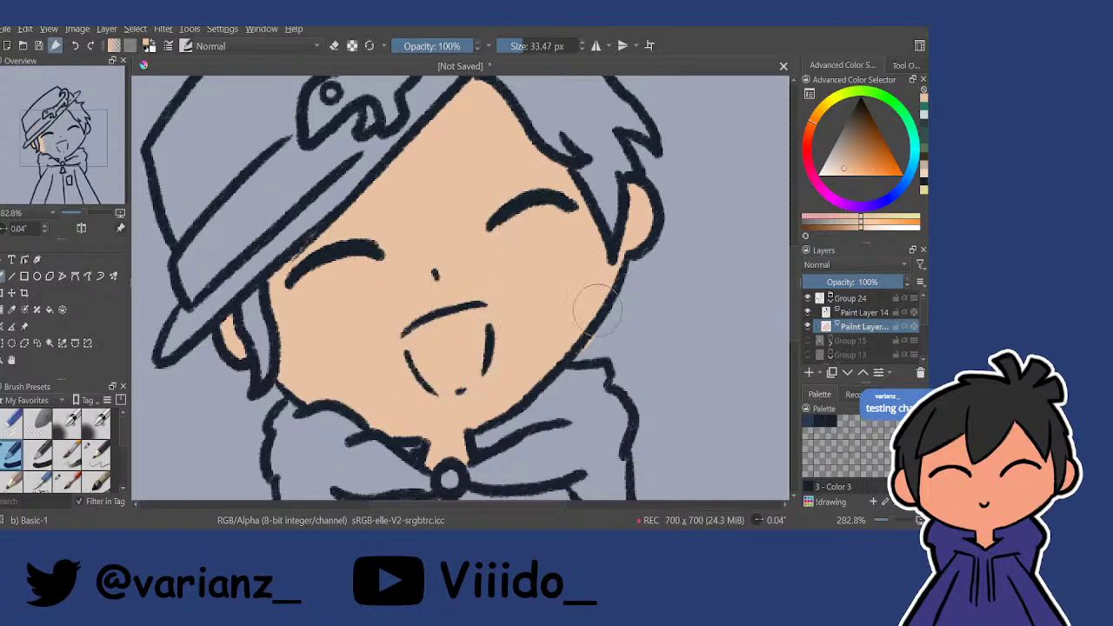
key("e")
key("e")
scroll(583, 335, "down", 4)
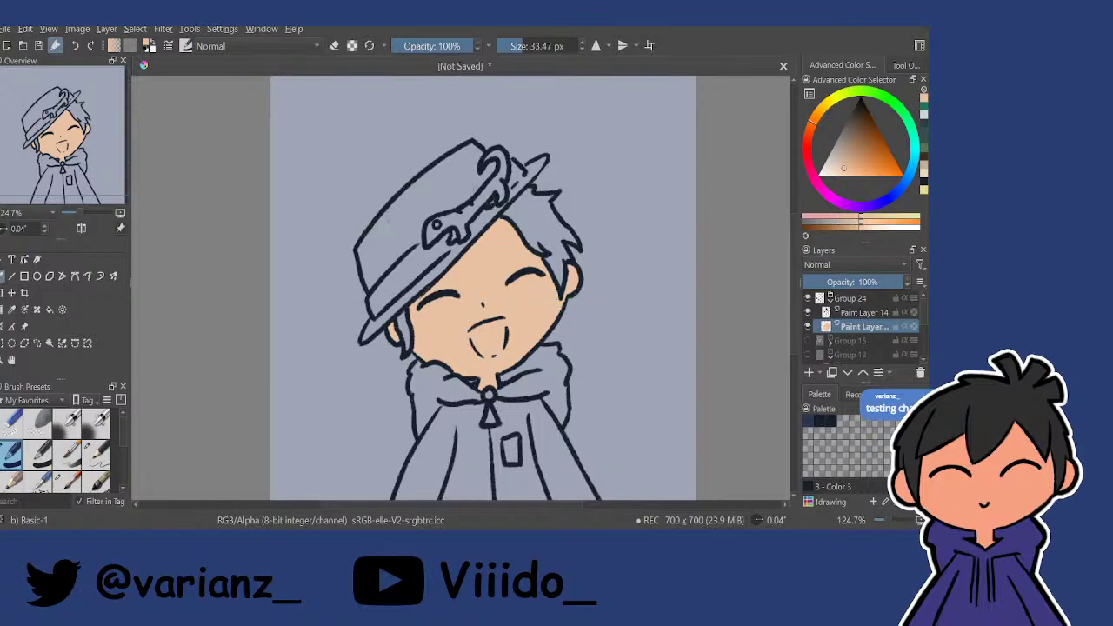
Add a paint layer above Paint Layer 25 and sample the neutral pose's dark brown hair colour by showing Group 15 briefly.
scroll(529, 291, "up", 4)
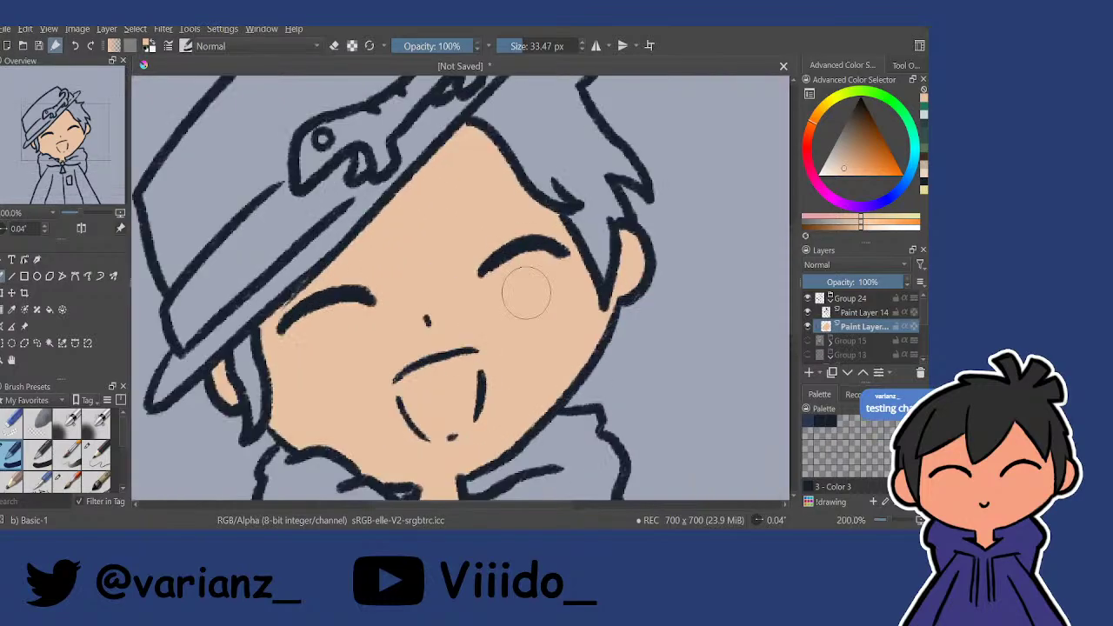
left_click(807, 355)
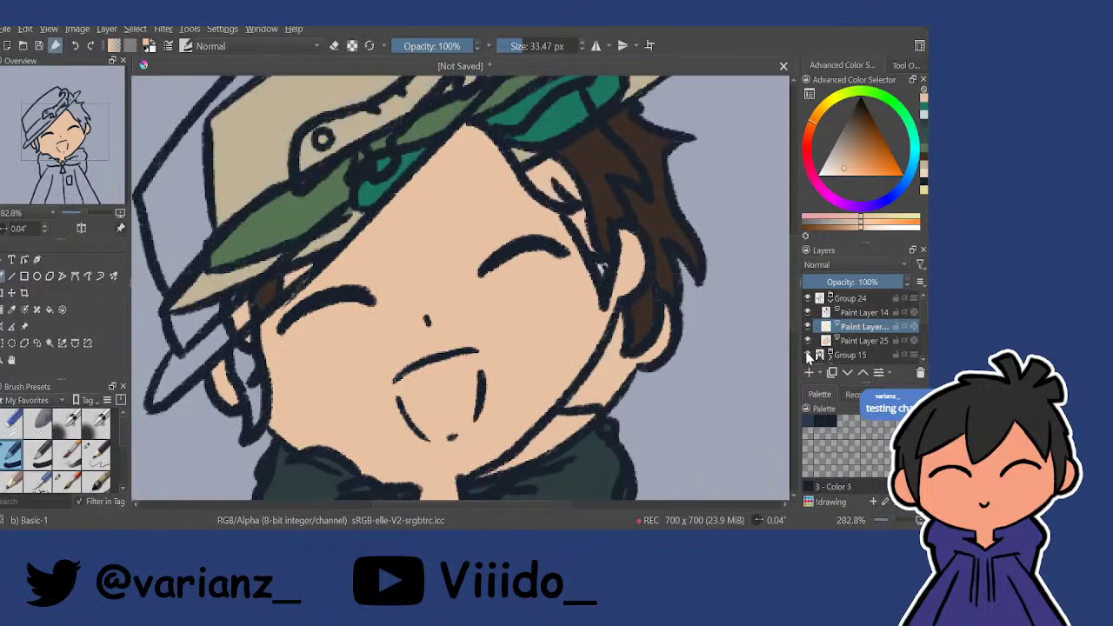
left_click(604, 153, "ctrl")
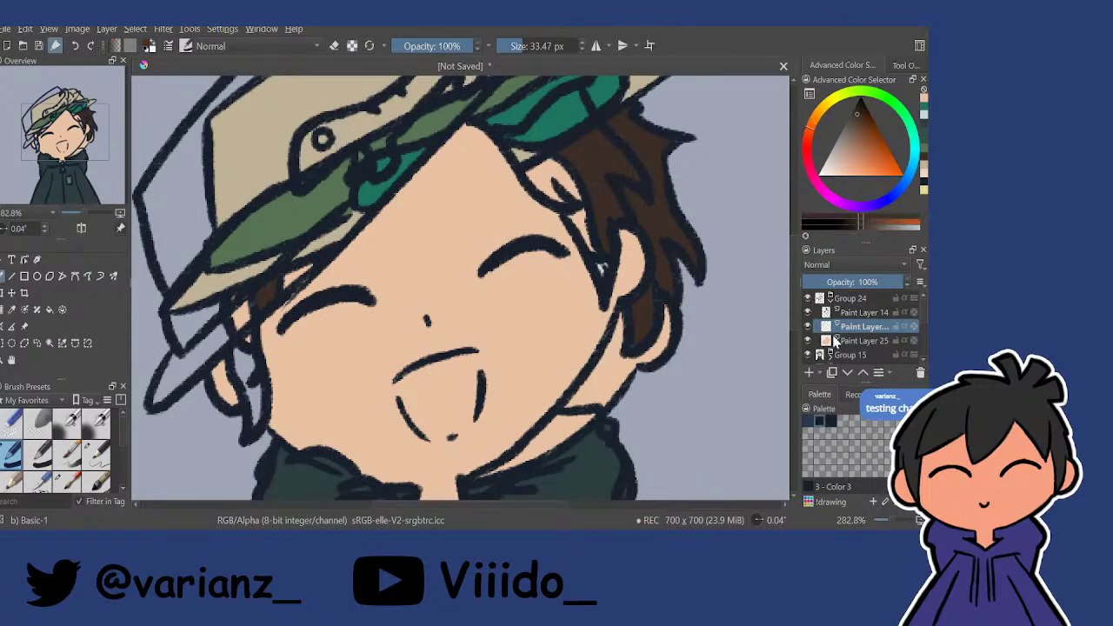
left_click(807, 354)
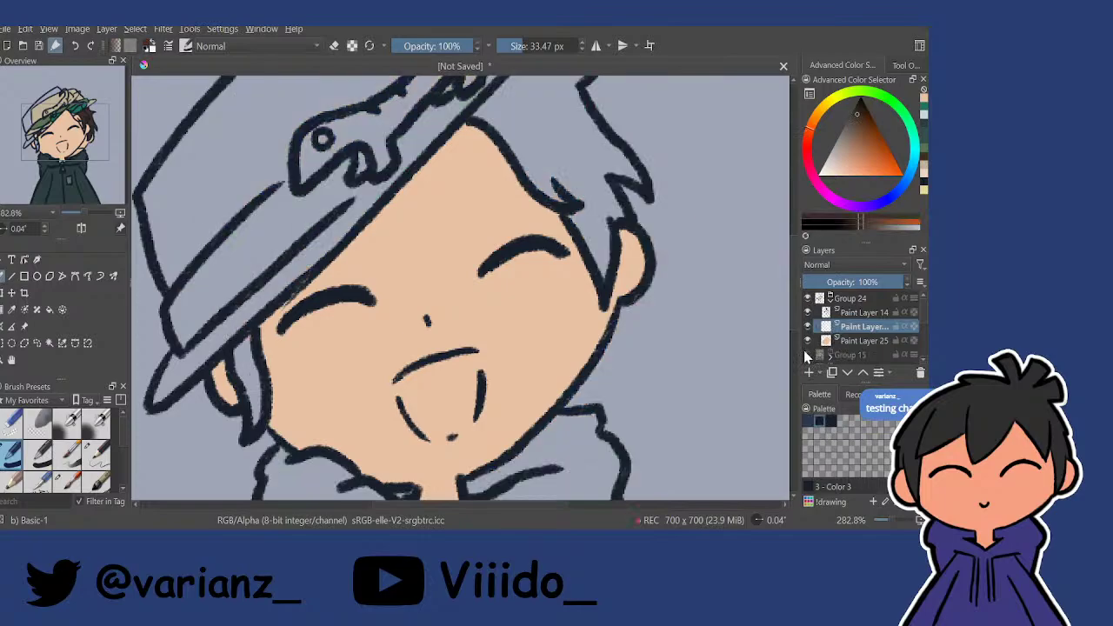
Fill the sideburn strand and the spiky hair beneath the hat brim with dark brown.
mouse_move(259, 384)
left_mouse_down()
mouse_move(241, 386)
mouse_move(251, 383)
mouse_move(252, 409)
mouse_move(247, 374)
left_mouse_up()
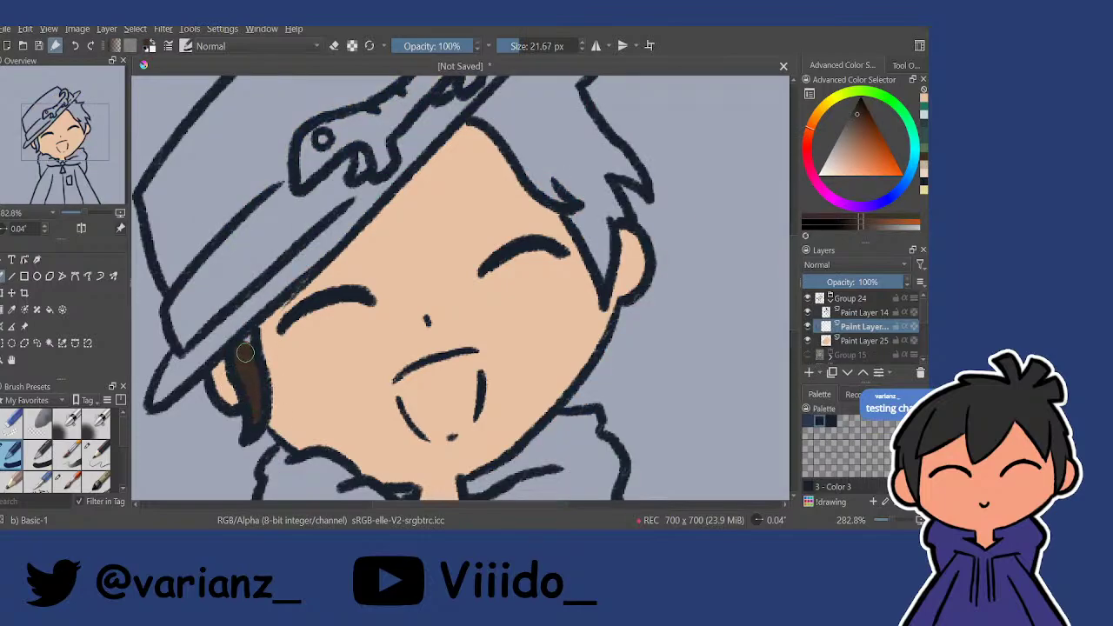
left_click_drag(555, 146, 527, 261)
mouse_move(478, 212)
left_mouse_down()
mouse_move(461, 223)
mouse_move(500, 182)
mouse_move(470, 230)
mouse_move(506, 261)
mouse_move(516, 289)
left_mouse_up()
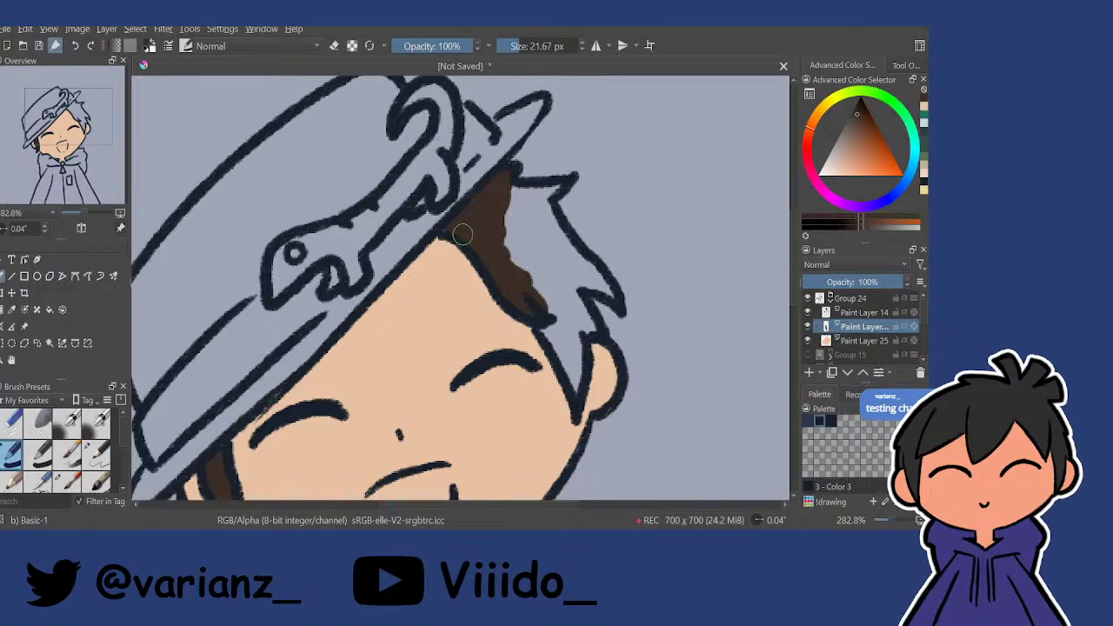
mouse_move(482, 244)
left_mouse_down()
mouse_move(532, 283)
mouse_move(574, 382)
mouse_move(562, 309)
mouse_move(582, 325)
mouse_move(555, 292)
mouse_move(566, 273)
mouse_move(608, 290)
mouse_move(543, 233)
mouse_move(534, 257)
mouse_move(509, 253)
mouse_move(526, 199)
mouse_move(554, 235)
left_mouse_up()
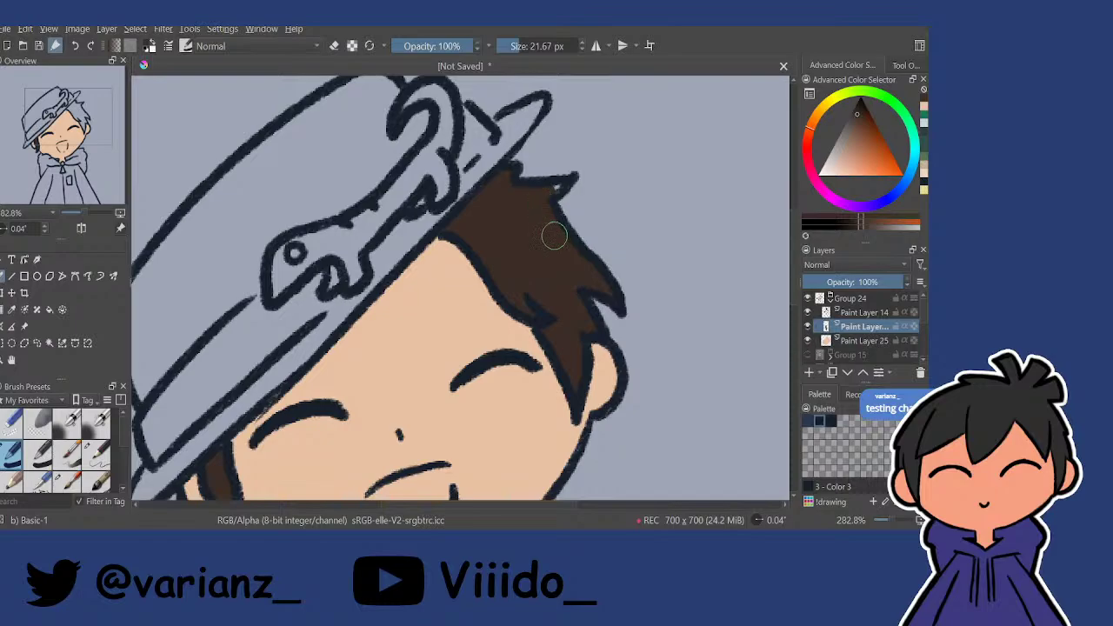
scroll(538, 200, "down", 4)
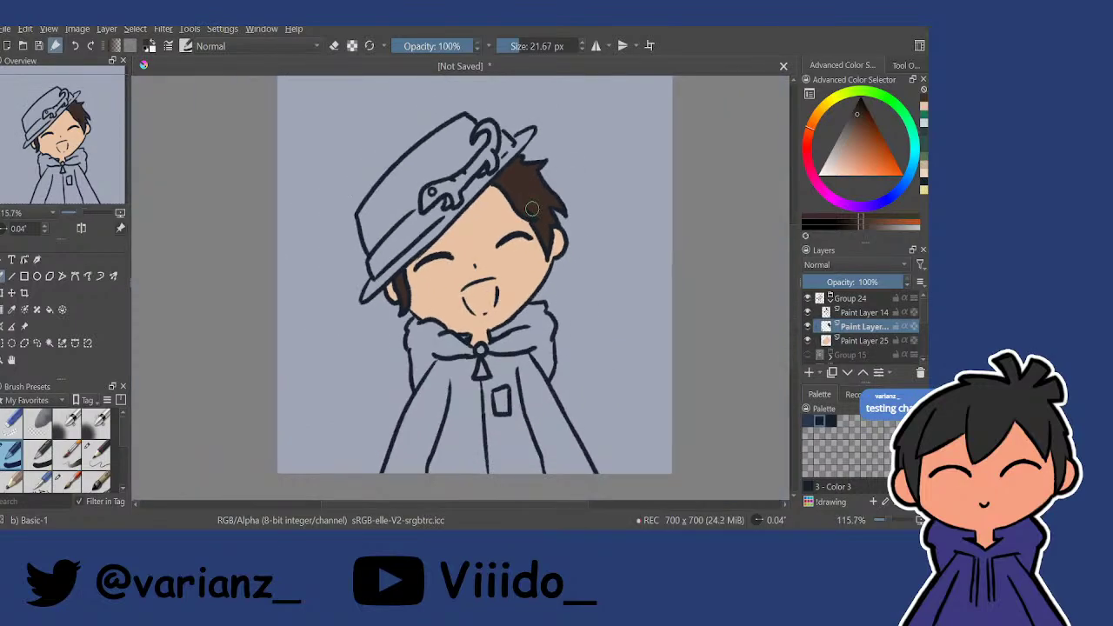
scroll(510, 247, "up", 2)
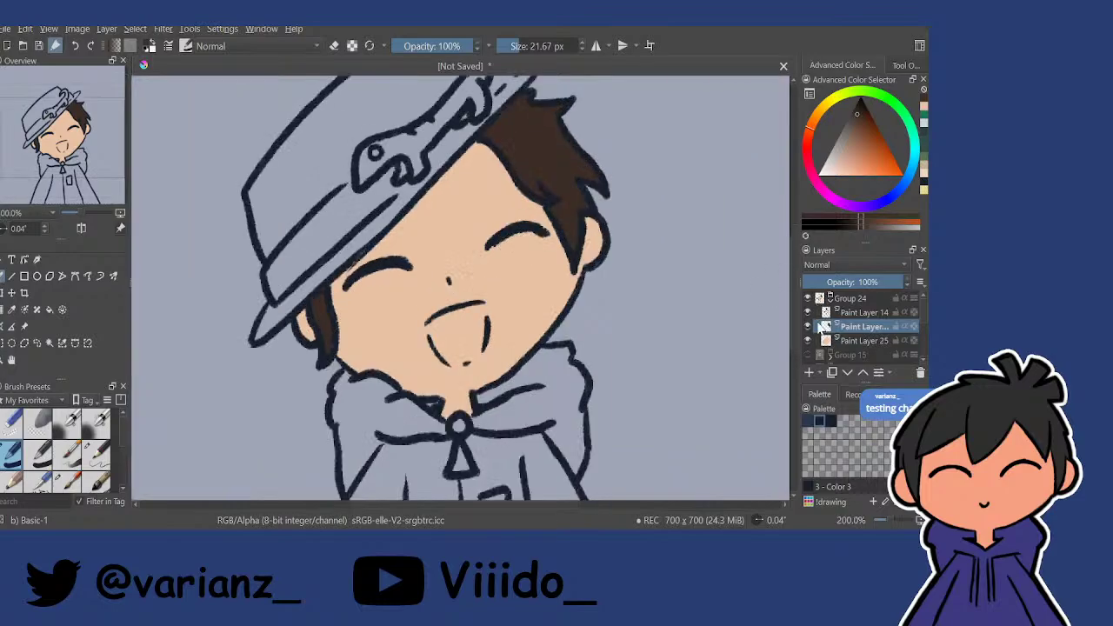
Add a paint layer above Paint Layer 26 and sample the neutral pose's beige hat colour by showing Group 15 briefly.
left_click(808, 372)
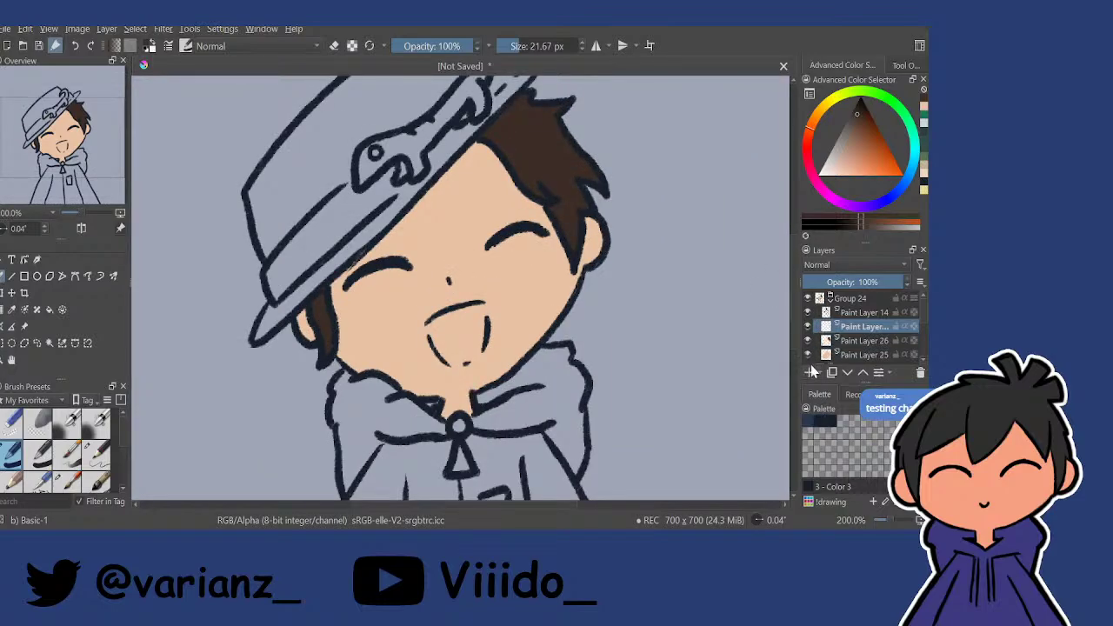
scroll(822, 328, "down", 1)
left_click(808, 334)
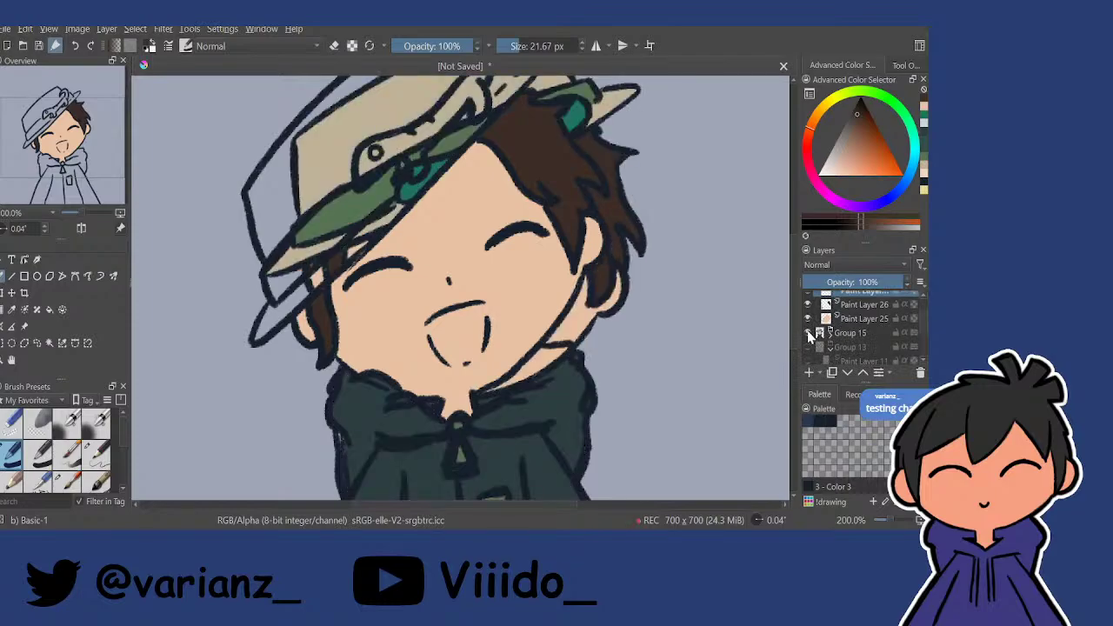
left_click(334, 157, "ctrl")
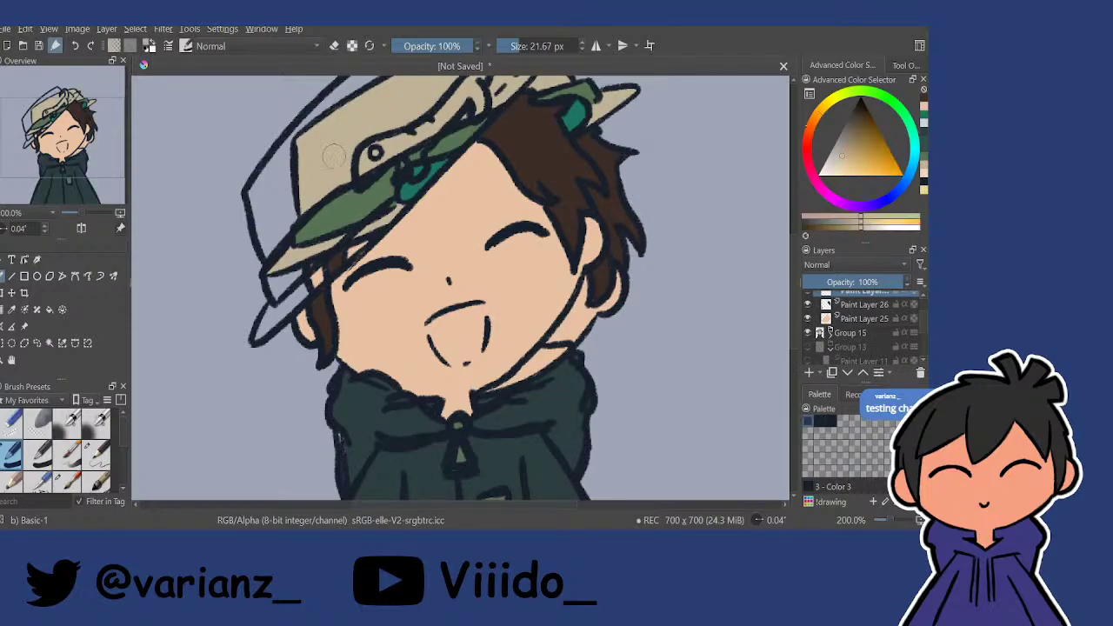
left_click(807, 334)
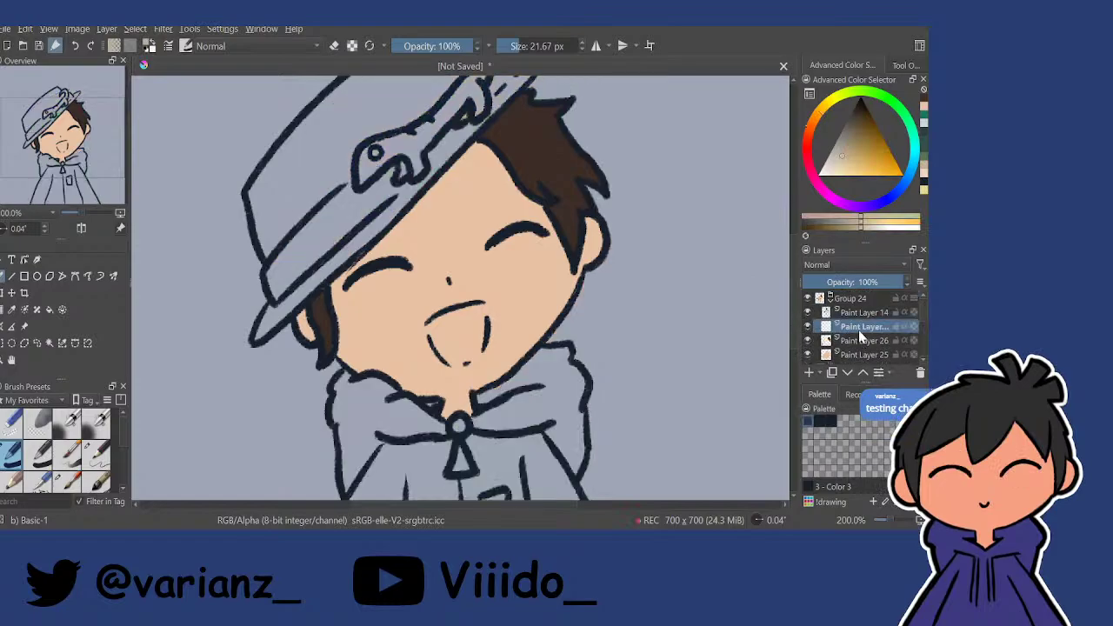
Fill the hat's crown and brim with beige, leaving the band and the lizard ornament unpainted.
left_click_drag(254, 194, 264, 239)
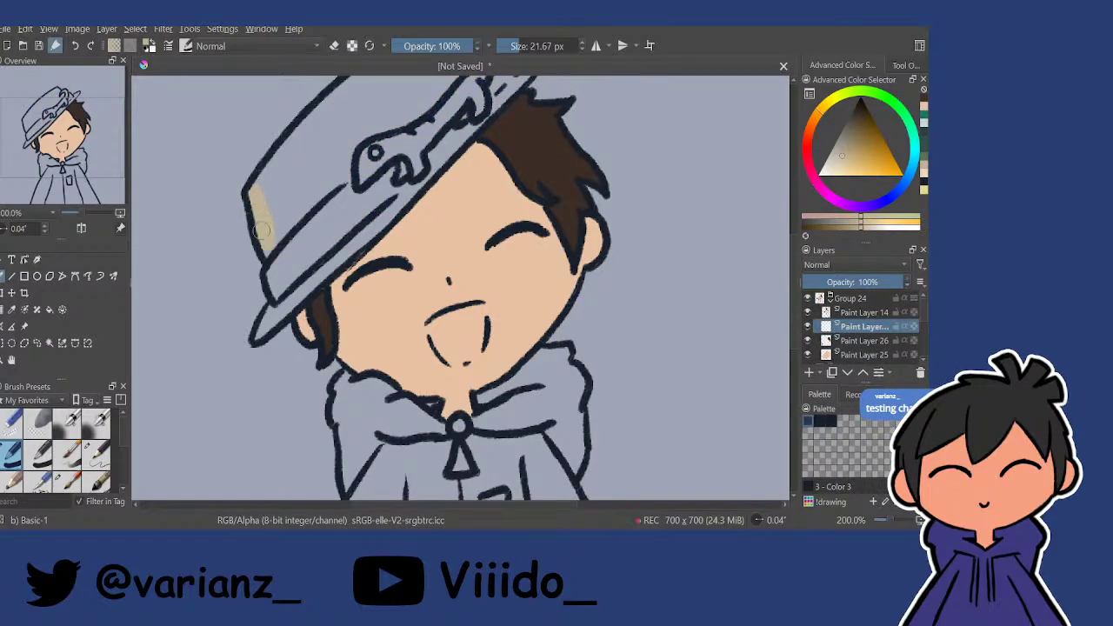
left_click_drag(305, 197, 290, 294)
mouse_move(252, 346)
left_mouse_down()
mouse_move(328, 271)
mouse_move(323, 254)
mouse_move(337, 232)
mouse_move(418, 190)
mouse_move(398, 210)
mouse_move(450, 157)
mouse_move(437, 173)
mouse_move(427, 145)
mouse_move(409, 172)
mouse_move(427, 134)
mouse_move(359, 162)
mouse_move(283, 231)
mouse_move(247, 287)
mouse_move(297, 247)
mouse_move(294, 282)
mouse_move(377, 193)
left_mouse_up()
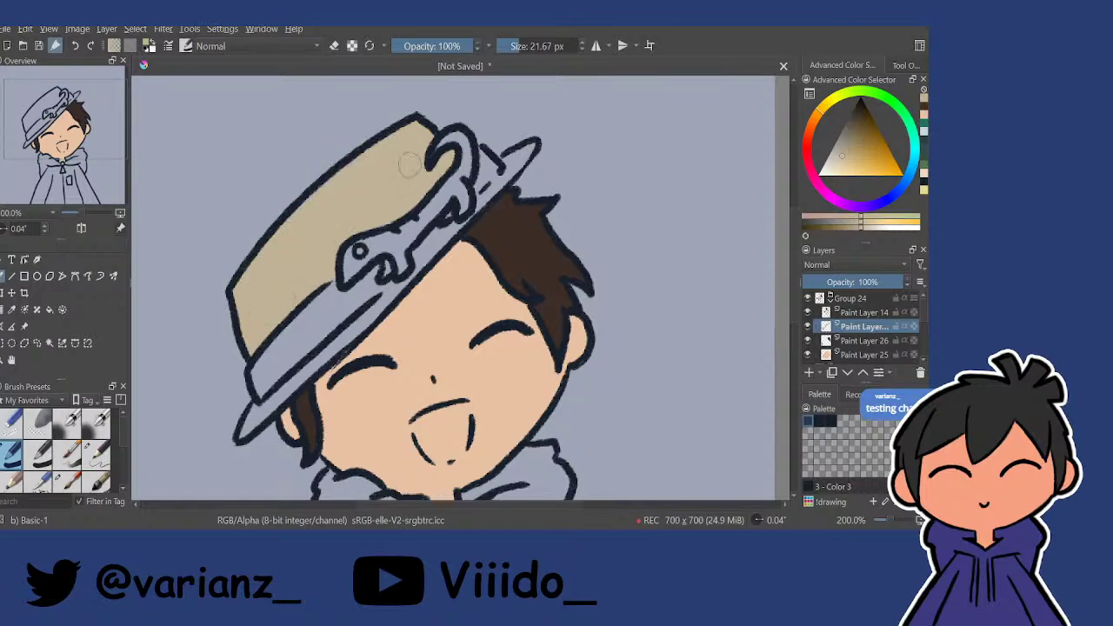
left_click_drag(381, 290, 397, 272)
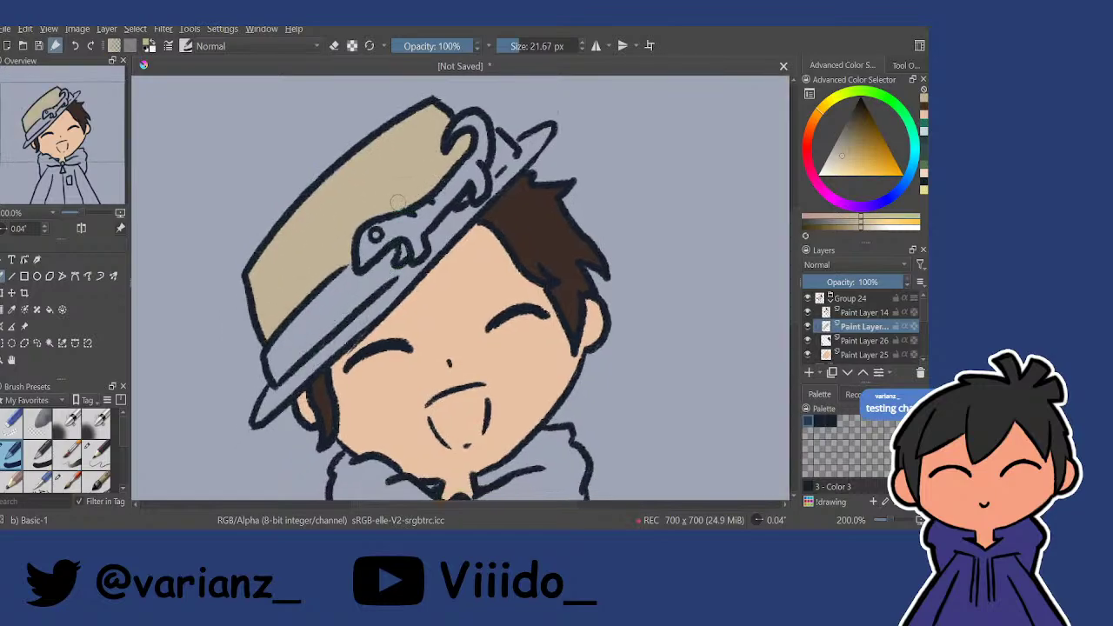
left_click_drag(354, 301, 358, 292)
left_click_drag(267, 402, 396, 276)
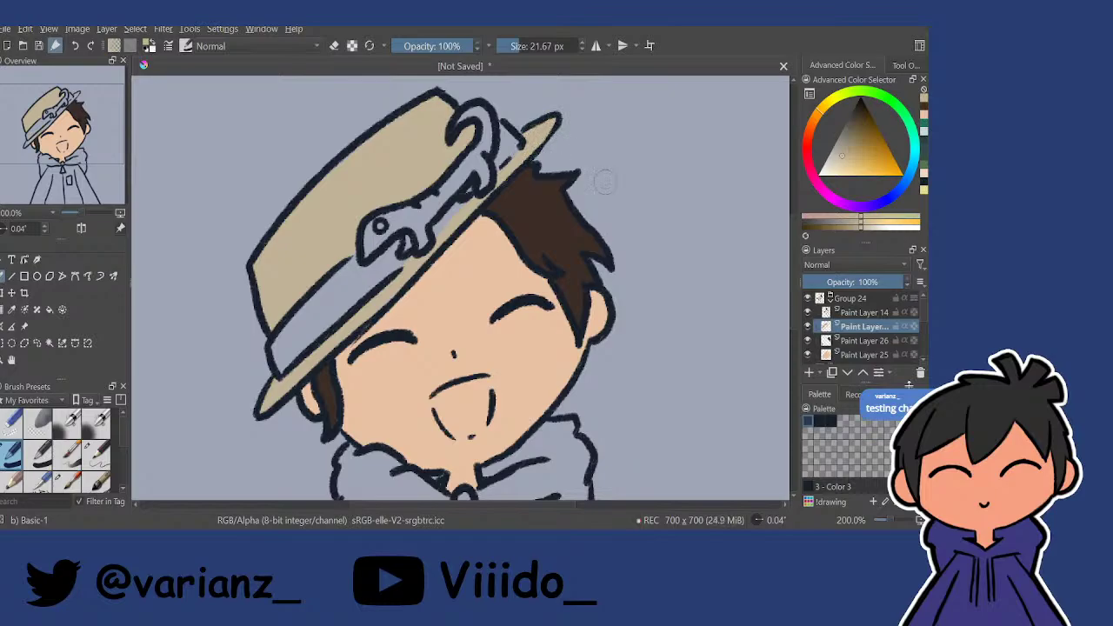
Add a paint layer above Paint Layer 27 and sample the neutral pose's green hat band colour by showing Group 15 briefly.
left_click(808, 374)
right_click(656, 294)
left_click(763, 187)
scroll(839, 320, "down", 3)
left_click(808, 311)
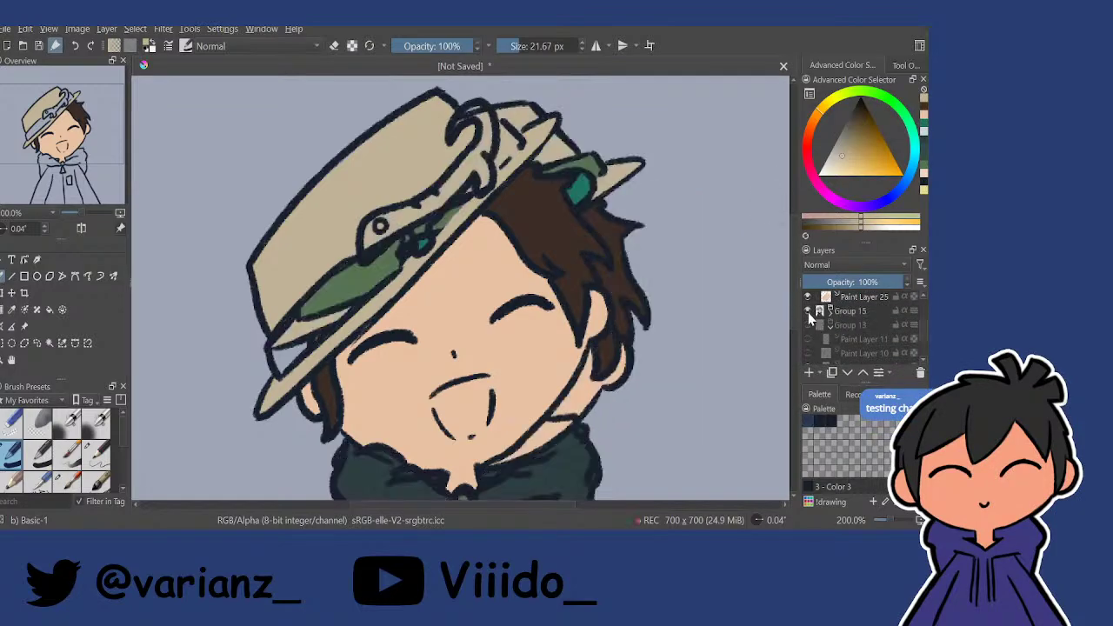
left_click(345, 278, "ctrl")
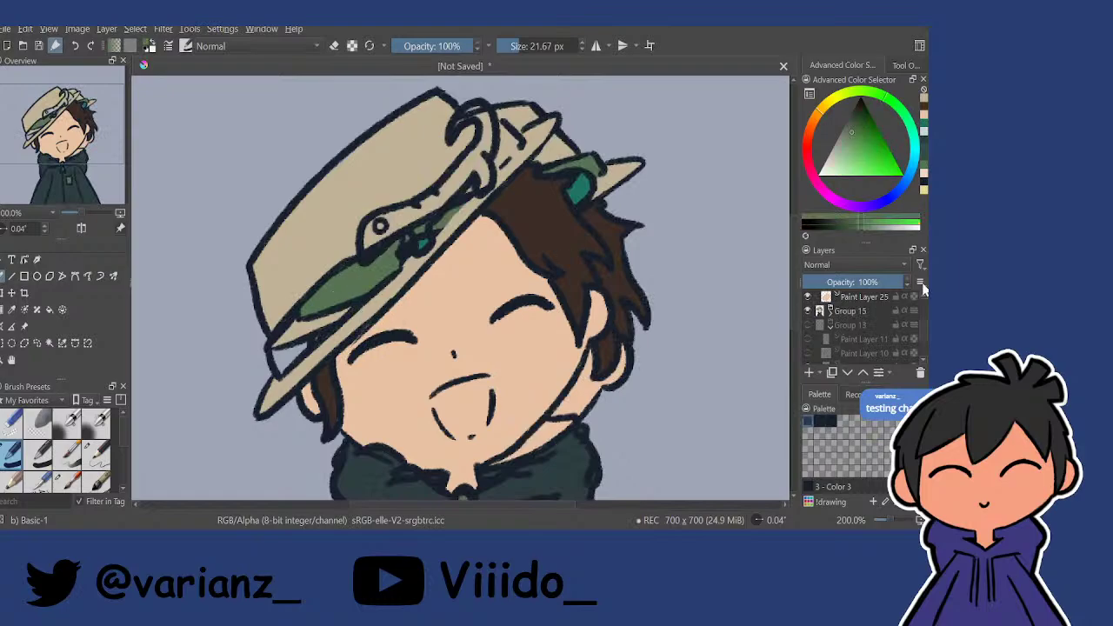
left_click(808, 312)
scroll(826, 313, "up", 3)
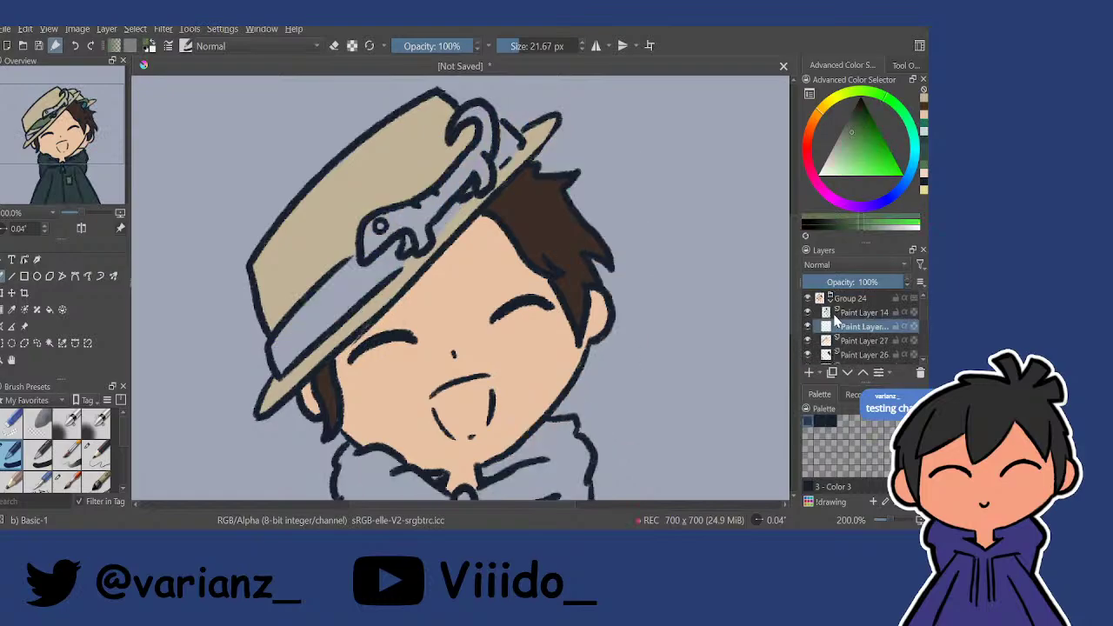
Fill the hat band with green on both sides of the lizard ornament and in the gaps around it.
mouse_move(335, 288)
left_mouse_down()
mouse_move(285, 330)
mouse_move(281, 366)
mouse_move(331, 287)
mouse_move(381, 277)
mouse_move(403, 256)
mouse_move(398, 243)
mouse_move(333, 273)
mouse_move(359, 259)
left_mouse_up()
mouse_move(446, 209)
left_mouse_down()
mouse_move(409, 261)
mouse_move(432, 236)
left_mouse_up()
left_click_drag(470, 198, 481, 184)
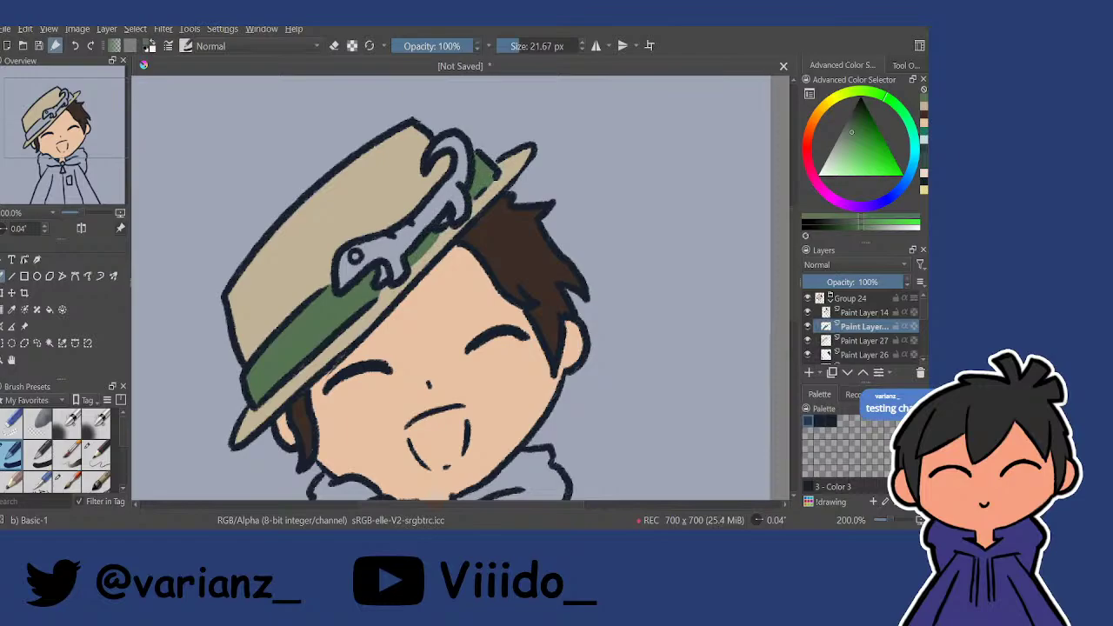
Check the neutral pose's colours in Group 15, hide it again, and fill the collar's round clasp, its triangular pull and the chest patch with green.
scroll(466, 221, "down", 5)
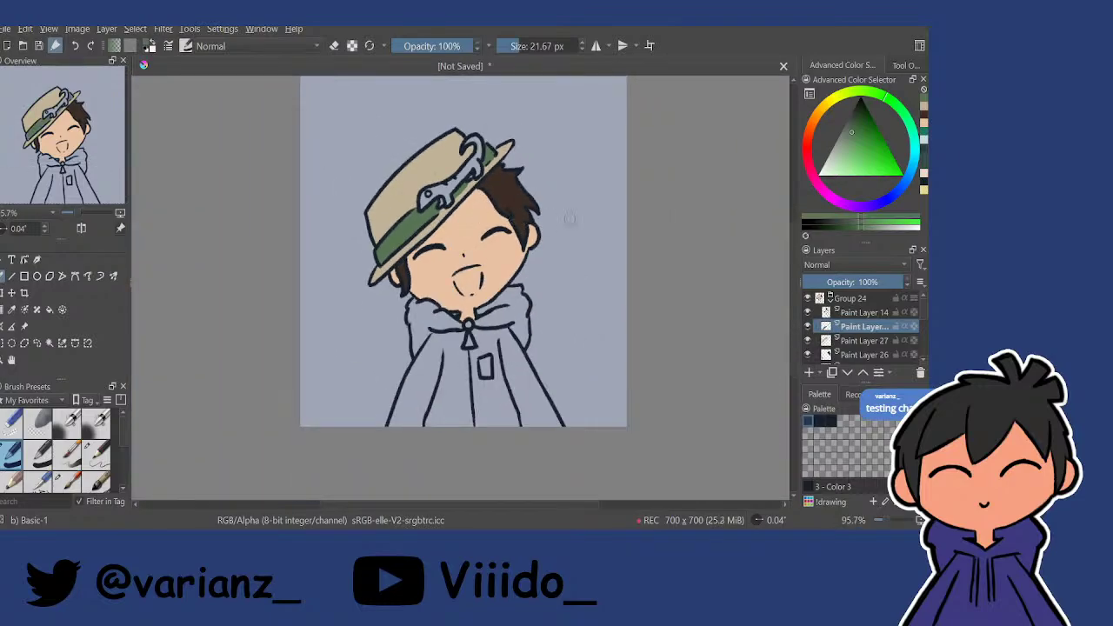
scroll(856, 334, "down", 2)
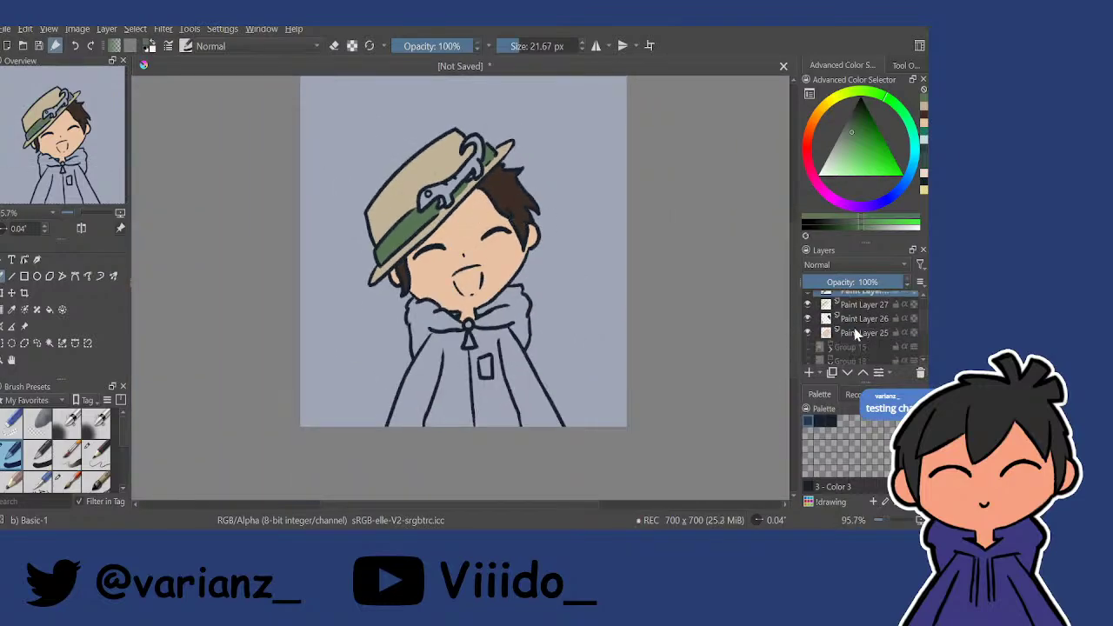
left_click(807, 347)
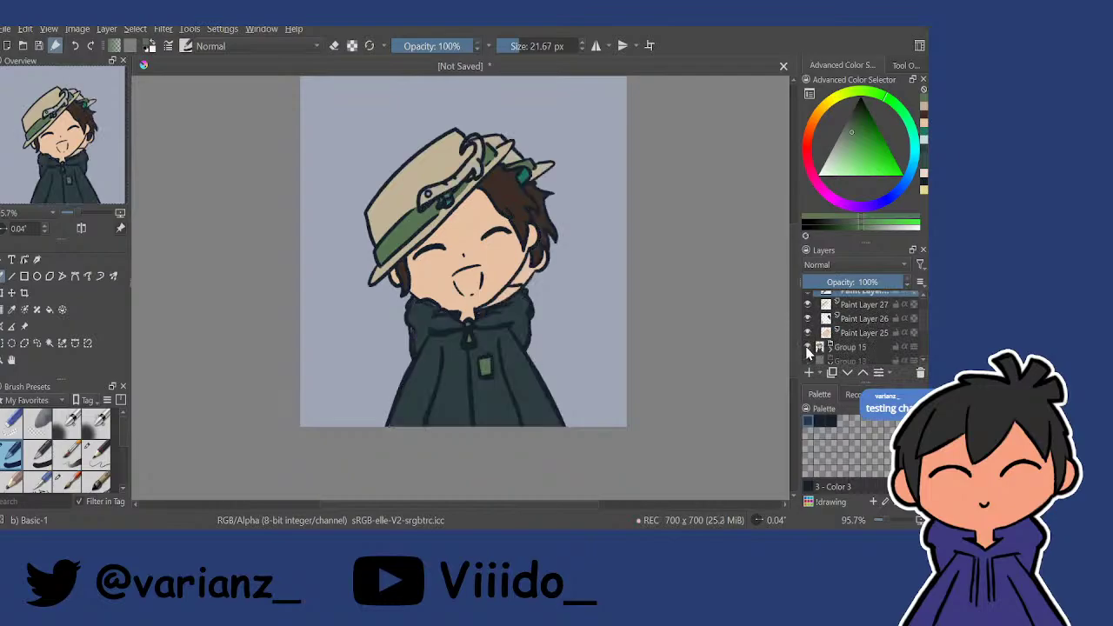
left_click(807, 347)
scroll(459, 357, "up", 3)
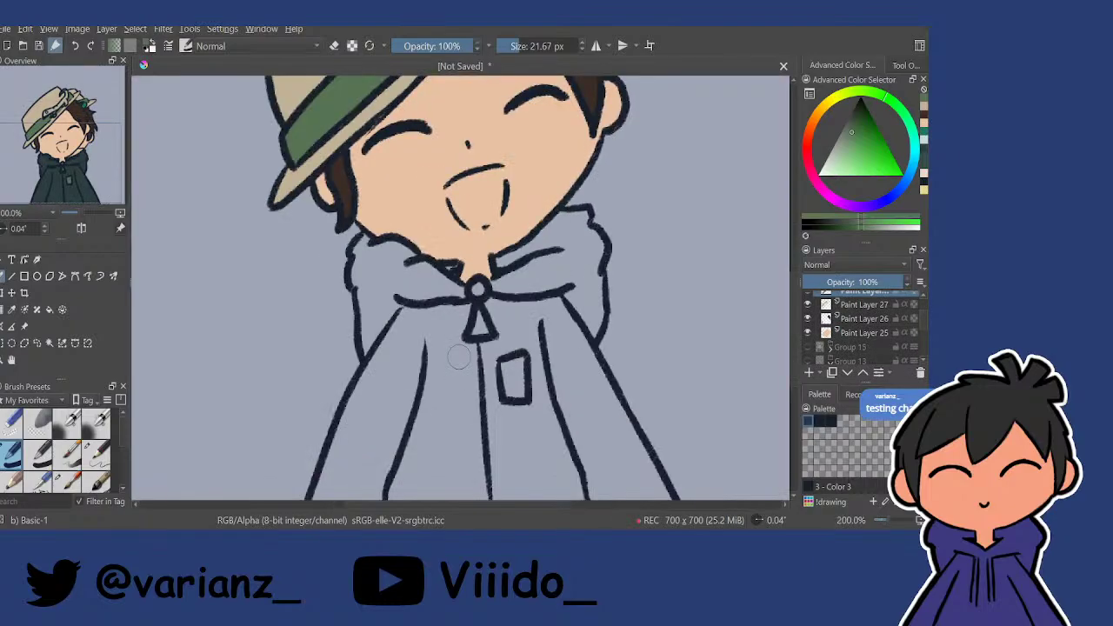
left_click(478, 290)
left_click_drag(479, 320, 482, 326)
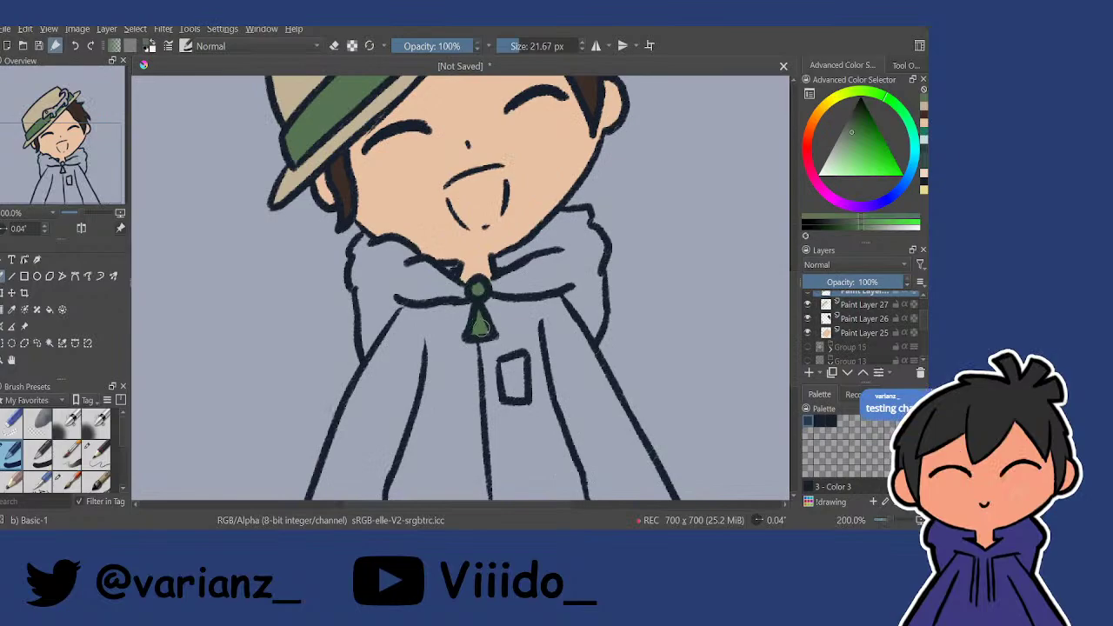
mouse_move(519, 375)
left_mouse_down()
mouse_move(512, 387)
mouse_move(519, 362)
left_mouse_up()
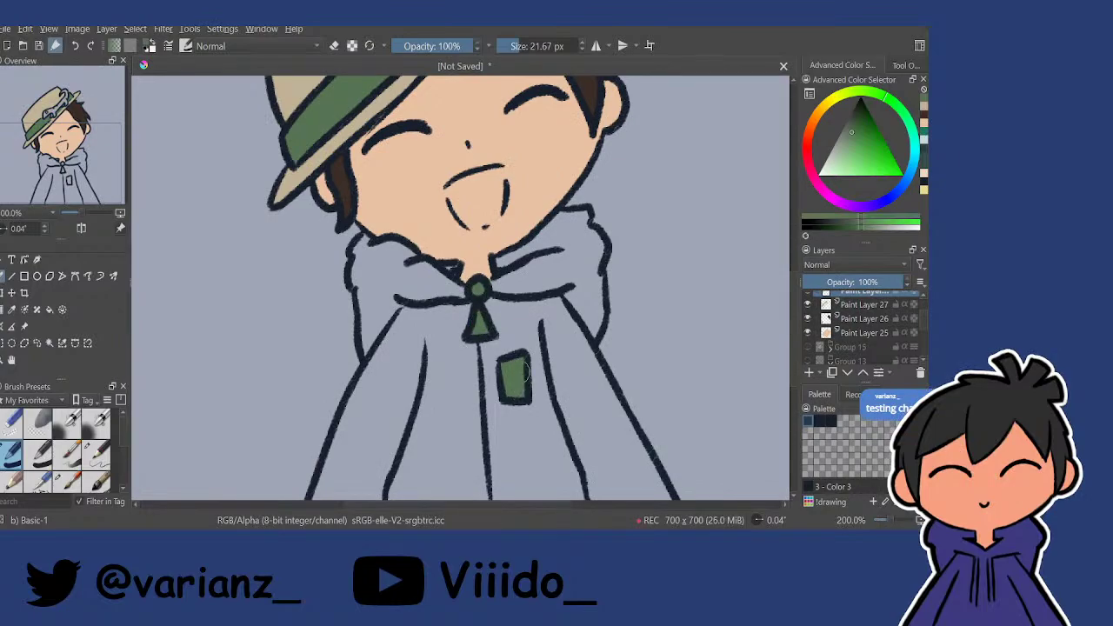
Show Group 15 briefly to sample the teal of the neutral pose's lizard ornament, and hide the group again.
scroll(525, 344, "down", 3)
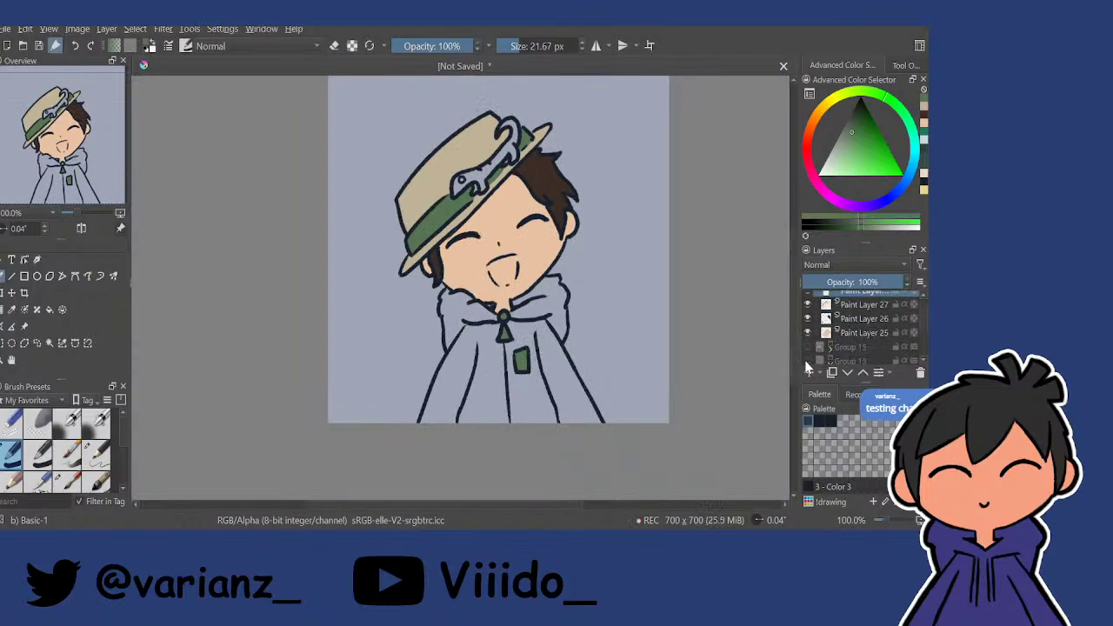
scroll(829, 324, "down", 1)
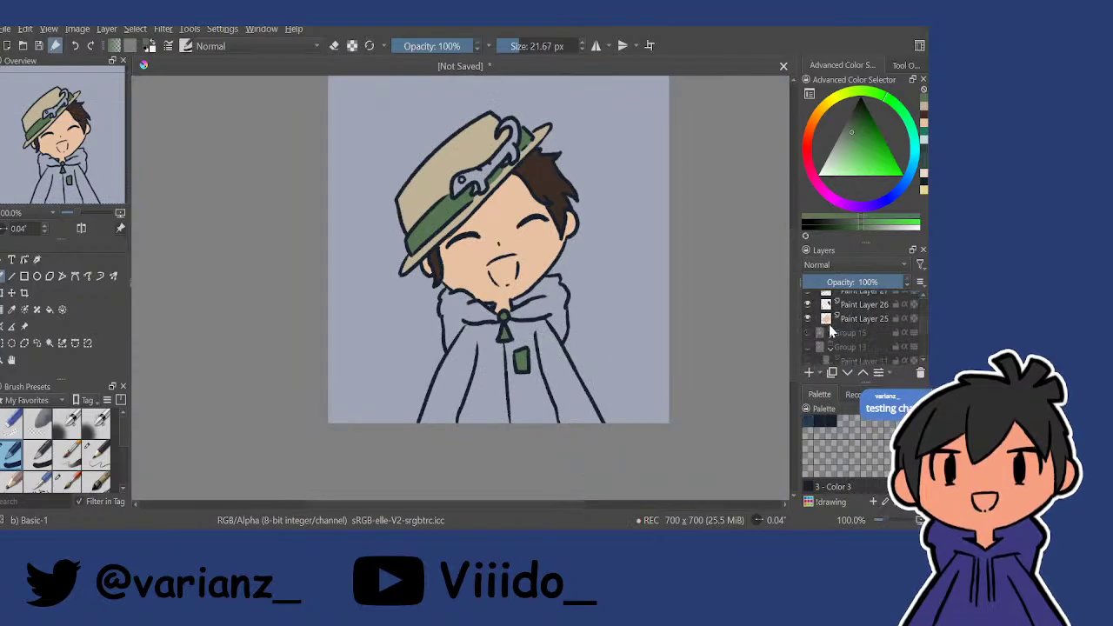
left_click(807, 334)
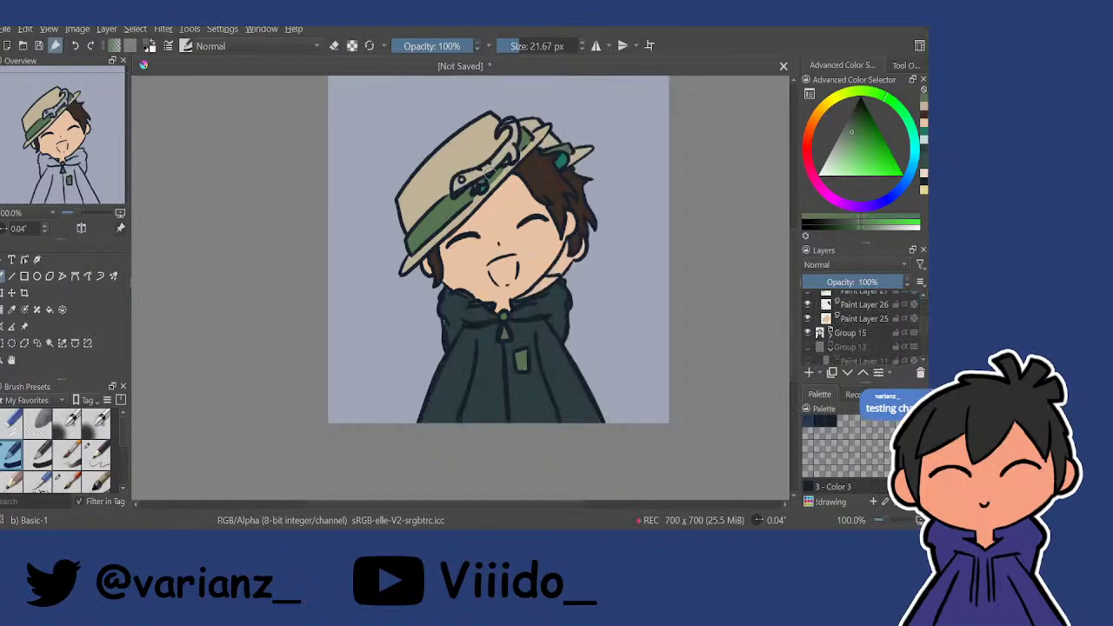
scroll(500, 174, "up", 3)
left_click(476, 219, "ctrl")
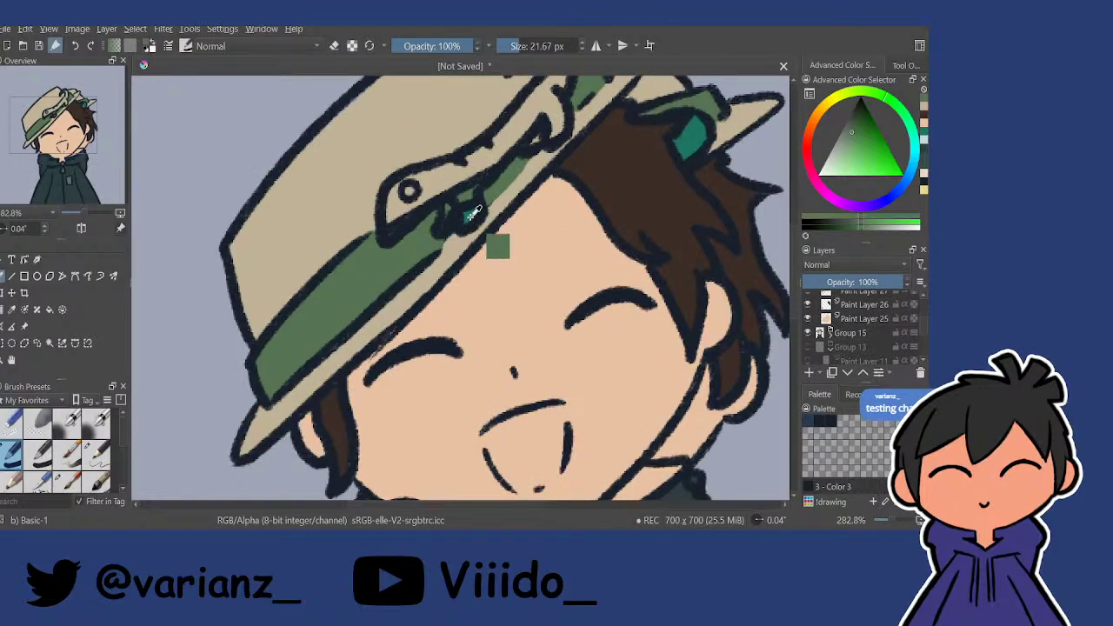
left_click(472, 216, "ctrl")
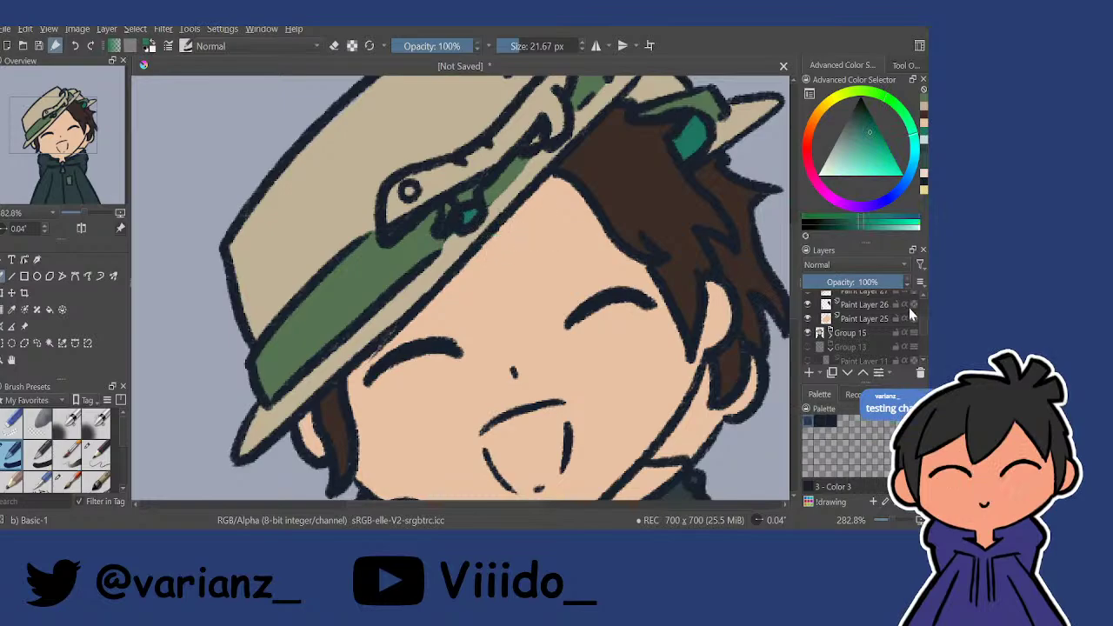
left_click(808, 333)
Fill the lizard ornament on the laughing pose's hat with teal, from head and legs to curled tail, leaving its eye unpainted.
scroll(521, 218, "up", 1)
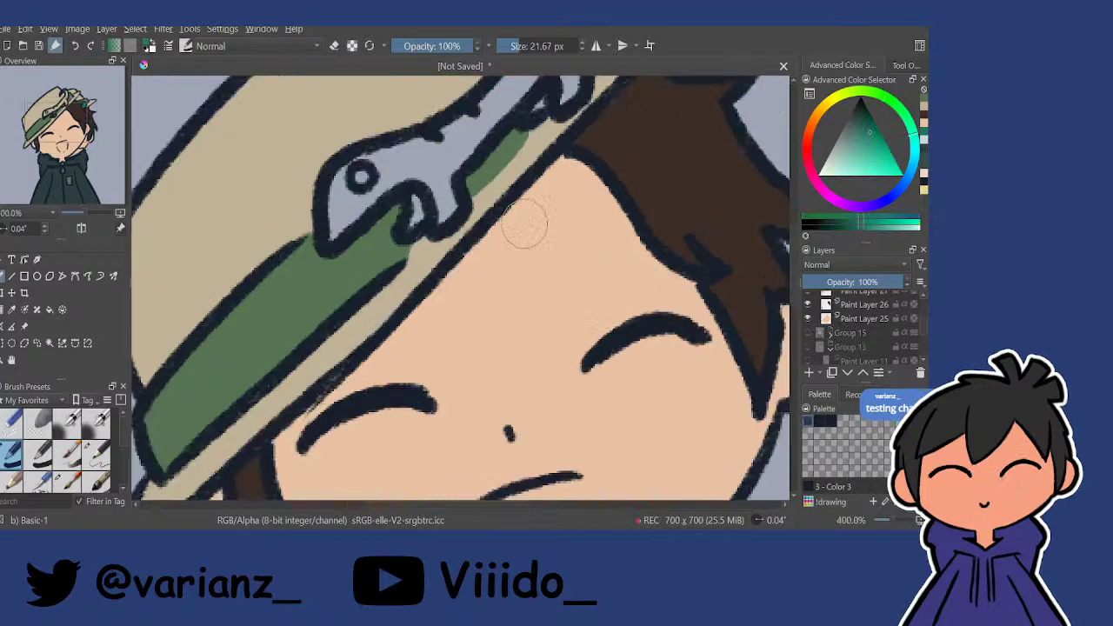
left_click_drag(470, 252, 487, 403)
mouse_move(384, 326)
left_mouse_down()
mouse_move(413, 303)
mouse_move(379, 324)
mouse_move(435, 347)
mouse_move(437, 364)
mouse_move(457, 344)
mouse_move(457, 293)
mouse_move(511, 247)
mouse_move(510, 262)
mouse_move(531, 217)
mouse_move(563, 240)
mouse_move(582, 225)
mouse_move(578, 165)
left_mouse_up()
mouse_move(543, 113)
left_mouse_down()
mouse_move(581, 98)
mouse_move(595, 148)
mouse_move(583, 187)
mouse_move(561, 158)
left_mouse_up()
scroll(566, 155, "down", 5)
left_click_drag(627, 190, 562, 180)
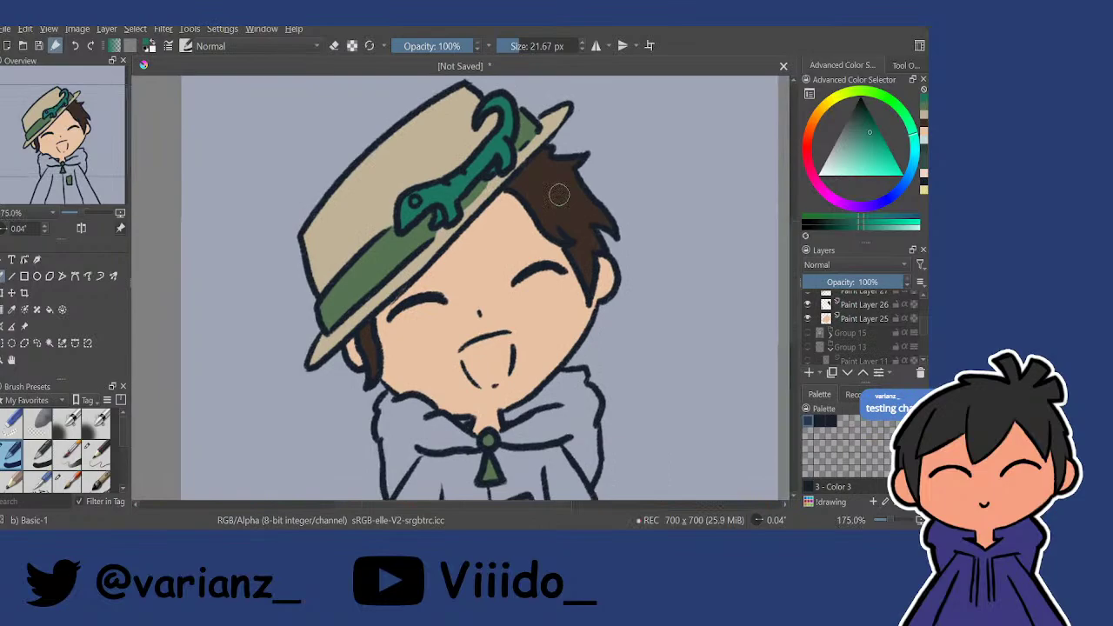
Sample the neutral pose's dark cloak colour by showing Group 15 briefly, and add a paint layer above Paint Layer 29.
left_click(807, 334)
scroll(522, 305, "down", 4)
scroll(530, 366, "up", 3)
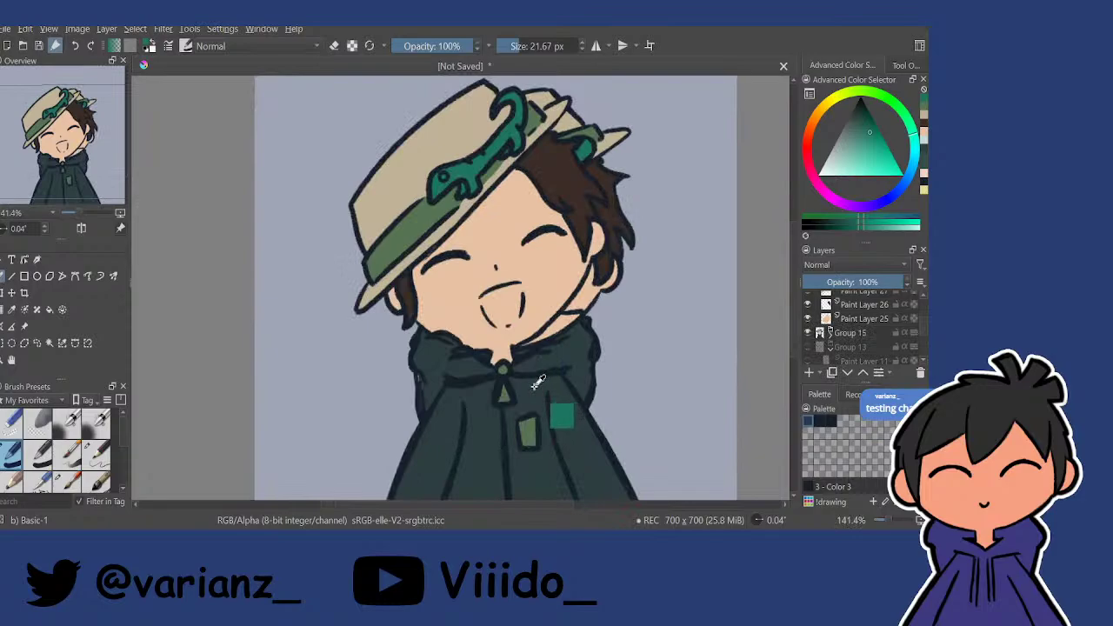
left_click(539, 383, "ctrl")
left_click(808, 333)
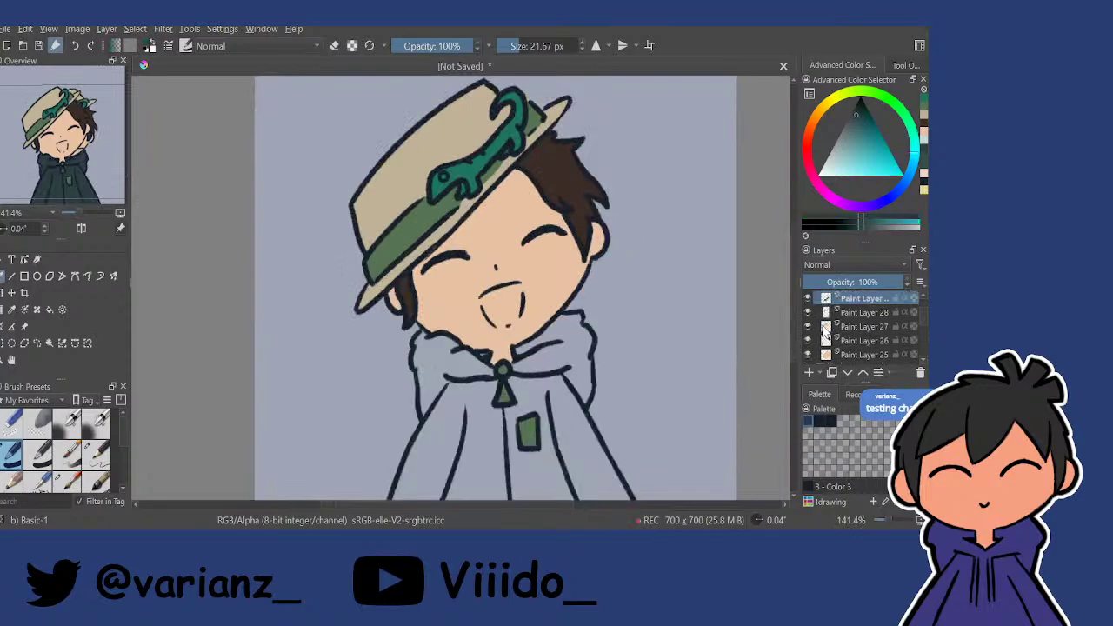
scroll(835, 334, "up", 3)
left_click(810, 374)
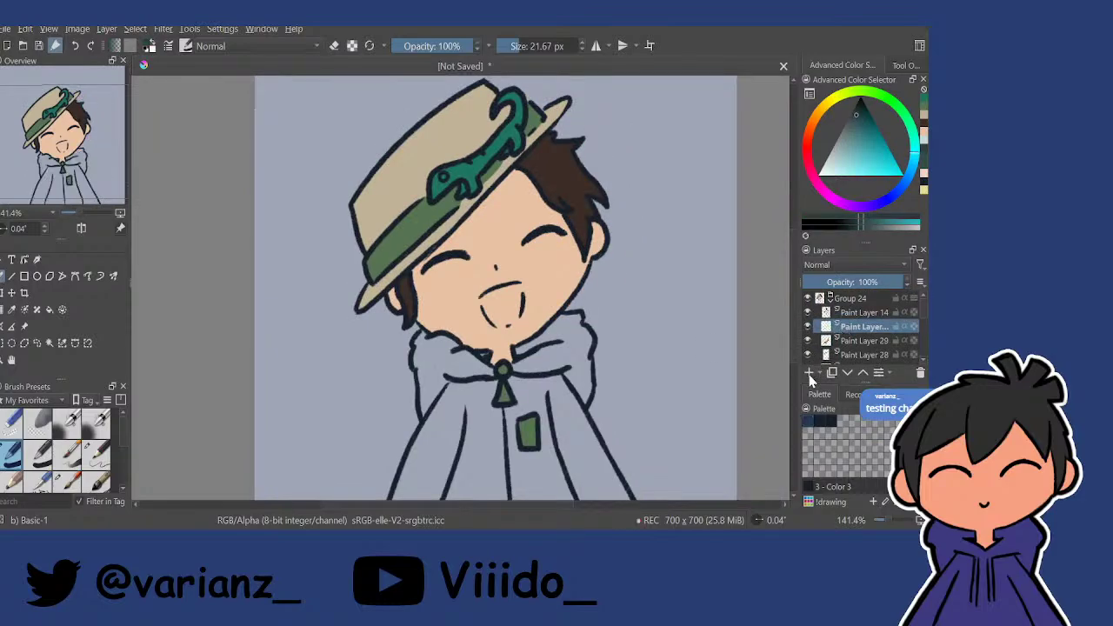
Paint the dark cloak colour along the hood's outer folds, around the clasp and pull, and down one outer sleeve edge.
left_click_drag(426, 359, 424, 334)
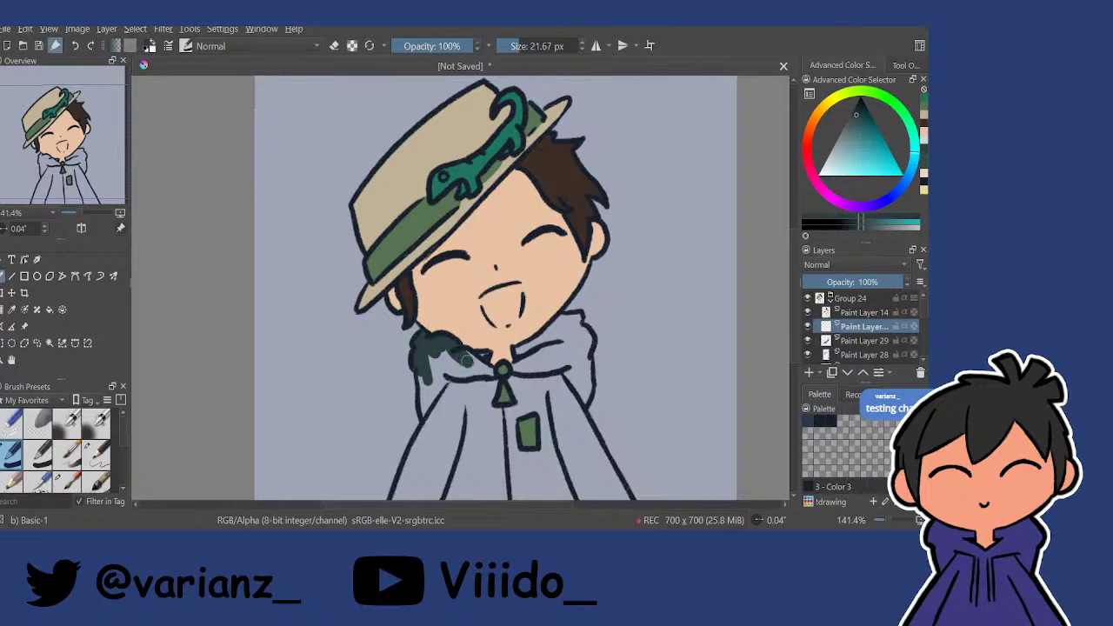
mouse_move(483, 364)
left_mouse_down()
mouse_move(484, 330)
mouse_move(479, 367)
mouse_move(498, 378)
mouse_move(486, 430)
mouse_move(546, 416)
mouse_move(530, 432)
mouse_move(544, 407)
mouse_move(532, 376)
mouse_move(559, 315)
mouse_move(542, 340)
mouse_move(640, 265)
mouse_move(638, 294)
mouse_move(655, 295)
mouse_move(651, 334)
left_mouse_up()
left_click_drag(617, 294, 570, 227)
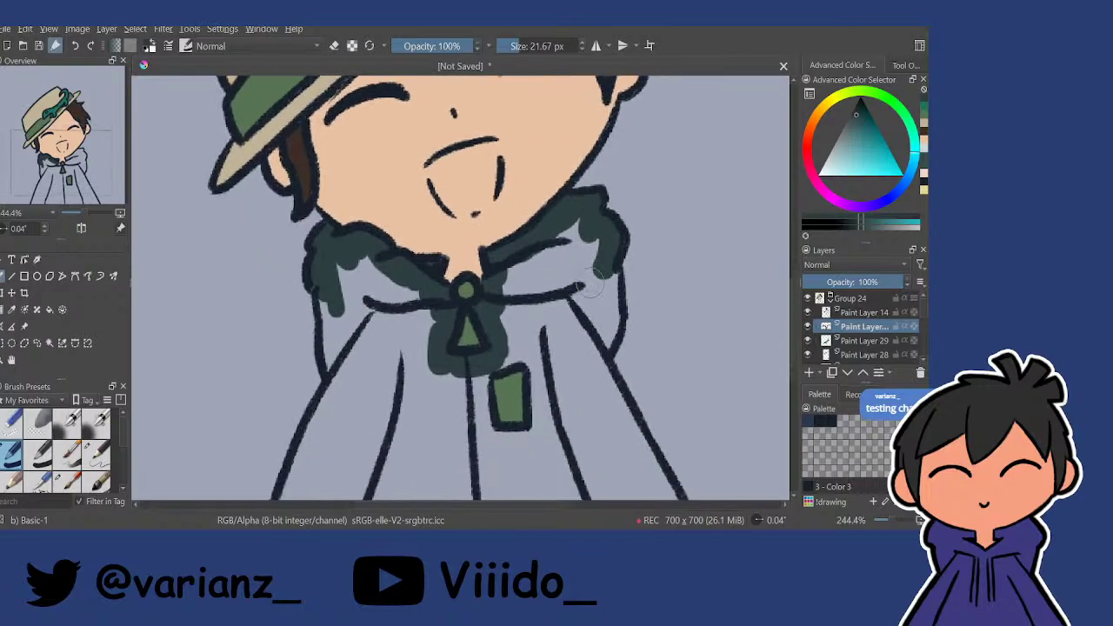
left_click_drag(614, 324, 604, 236)
mouse_move(604, 235)
left_mouse_down()
mouse_move(599, 294)
mouse_move(556, 240)
mouse_move(632, 364)
left_mouse_up()
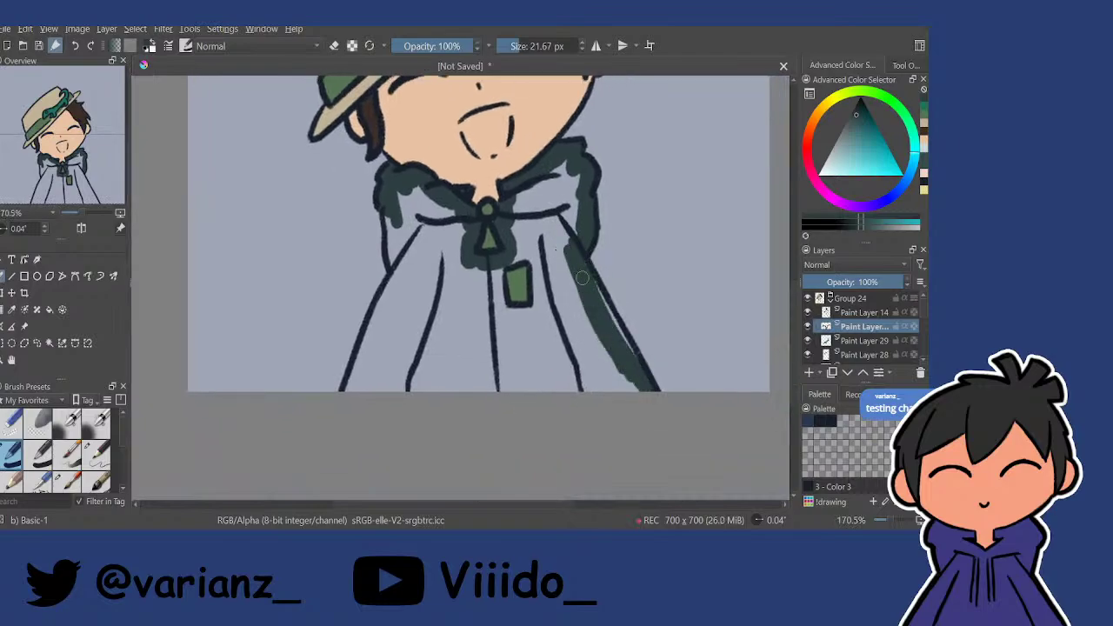
Fill the rest of the hood, sleeves and cloak front with the dark colour, leaving the green chest patch clear.
mouse_move(582, 277)
left_mouse_down()
mouse_move(627, 368)
mouse_move(620, 348)
left_mouse_up()
mouse_move(501, 275)
left_mouse_down()
mouse_move(495, 313)
mouse_move(541, 313)
mouse_move(526, 318)
mouse_move(539, 276)
mouse_move(532, 251)
mouse_move(517, 257)
mouse_move(527, 326)
mouse_move(520, 230)
left_mouse_up()
left_click_drag(470, 333, 494, 333)
mouse_move(492, 249)
left_mouse_down()
mouse_move(488, 278)
mouse_move(455, 348)
mouse_move(498, 301)
mouse_move(490, 231)
mouse_move(519, 290)
mouse_move(529, 283)
mouse_move(542, 329)
mouse_move(560, 324)
mouse_move(593, 350)
mouse_move(615, 338)
mouse_move(560, 246)
mouse_move(583, 221)
left_mouse_up()
mouse_move(621, 148)
left_mouse_down()
mouse_move(581, 170)
mouse_move(564, 236)
left_mouse_up()
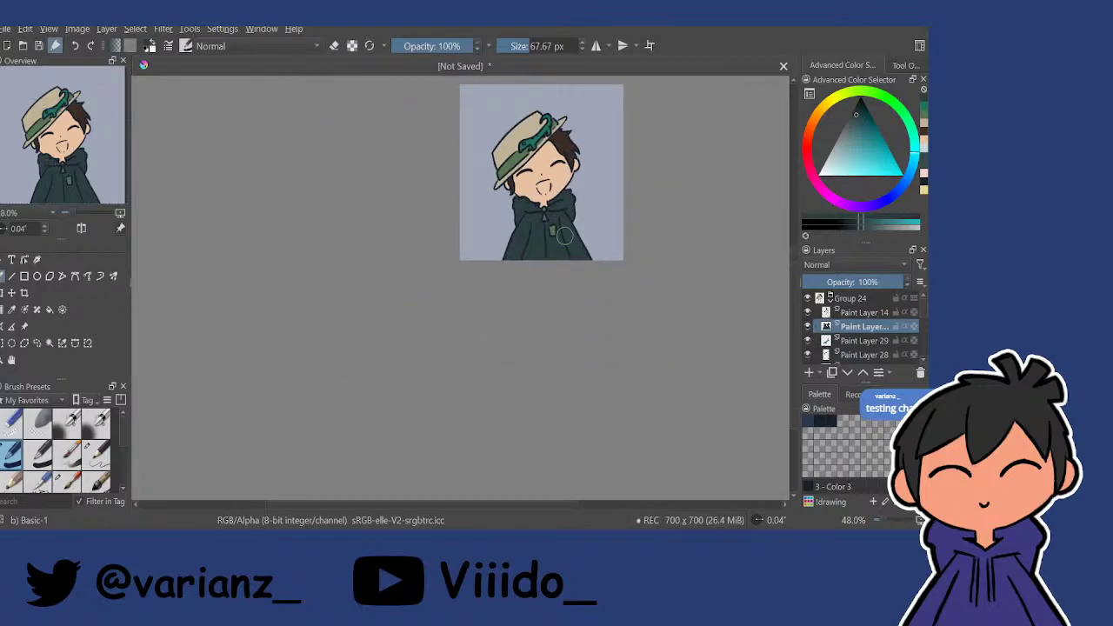
Show Group 15, hide Group 24 and sample the pale white of the neutral pose's eyes.
scroll(564, 236, "up", 5)
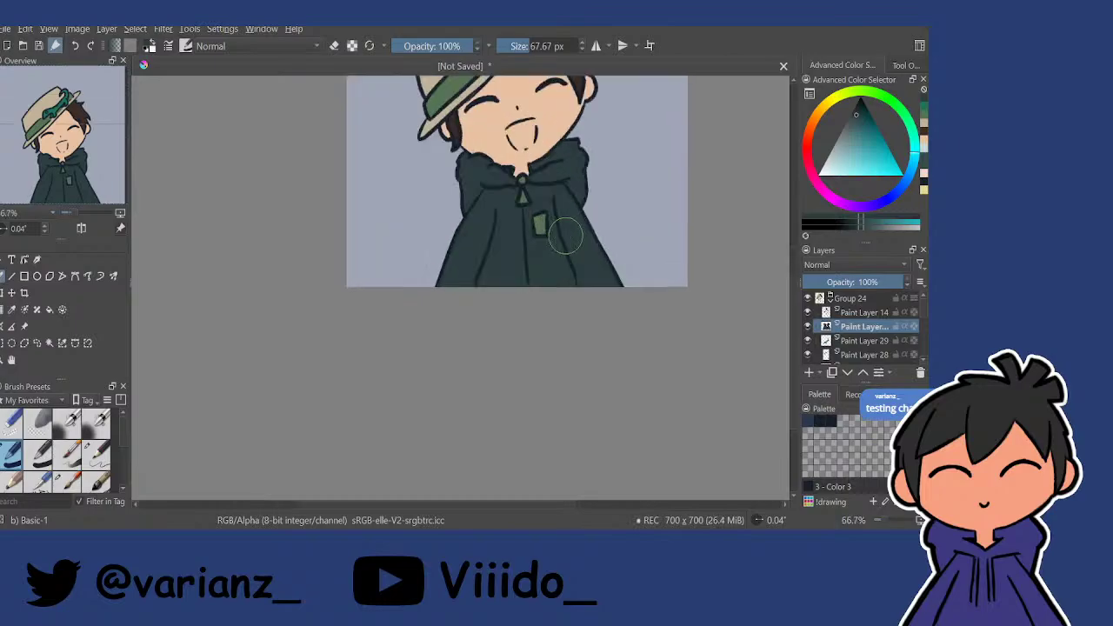
scroll(563, 235, "down", 5)
scroll(563, 235, "up", 5)
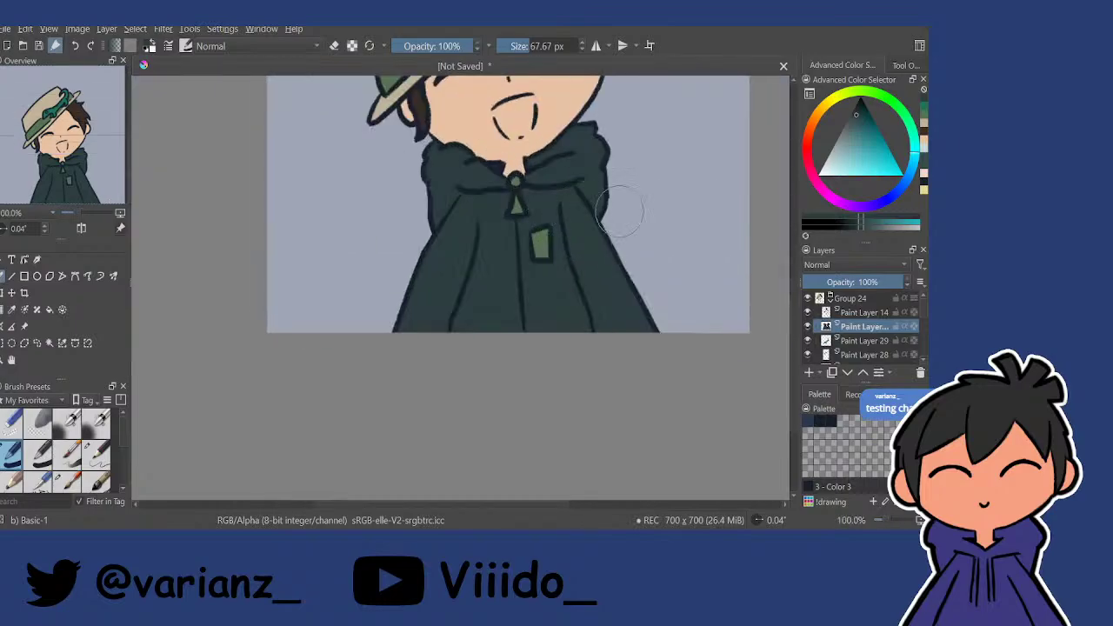
left_click(809, 299)
left_click(809, 298)
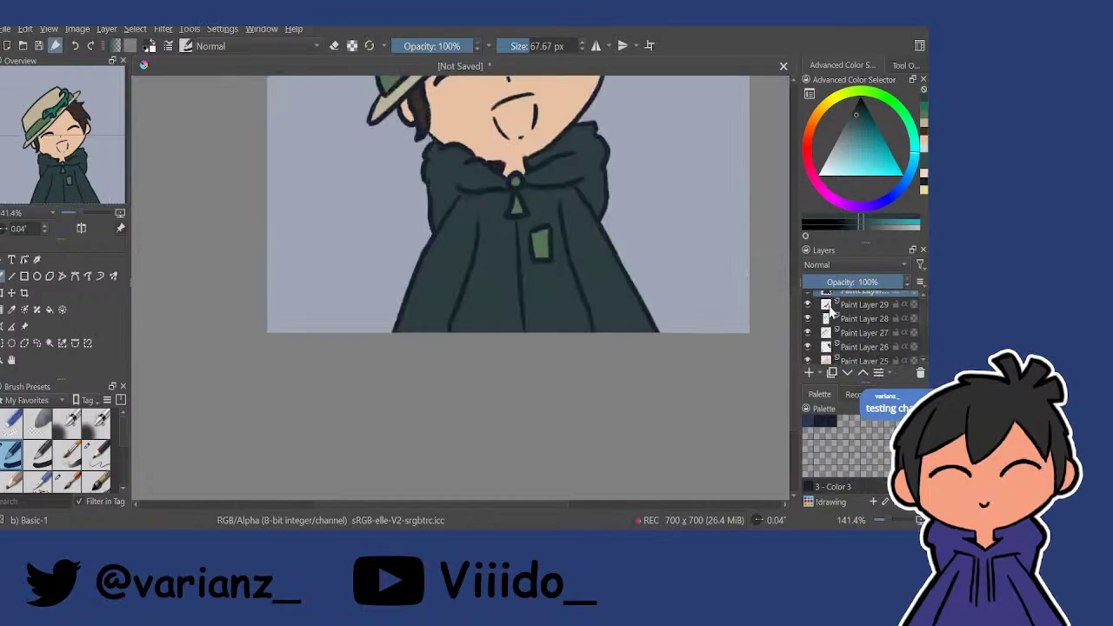
scroll(826, 330, "down", 3)
left_click(808, 351)
scroll(812, 347, "up", 3)
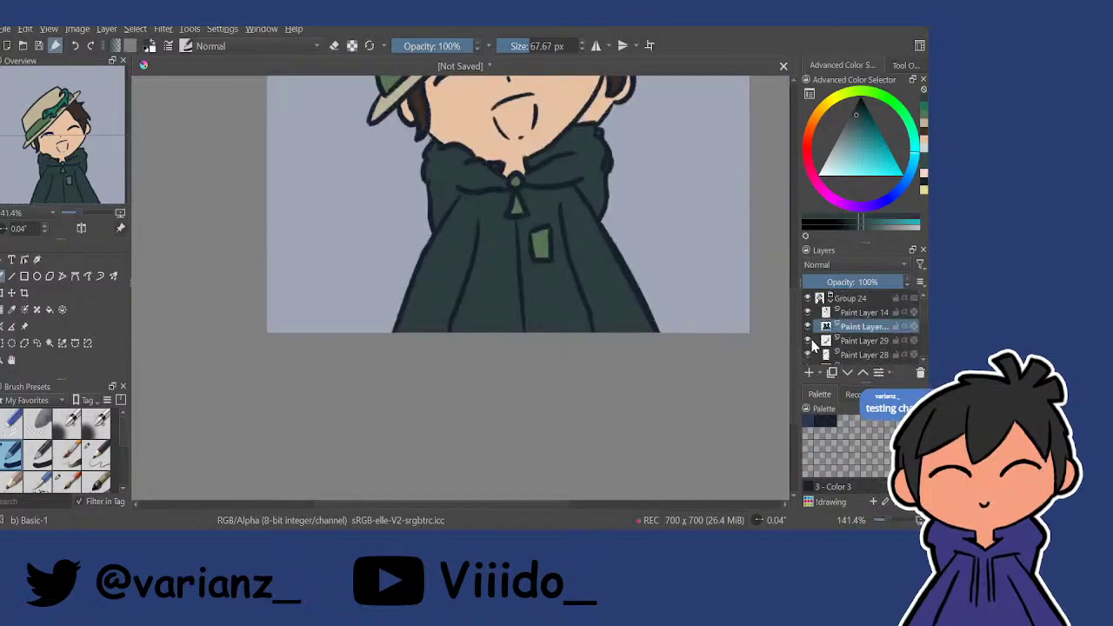
left_click(807, 299)
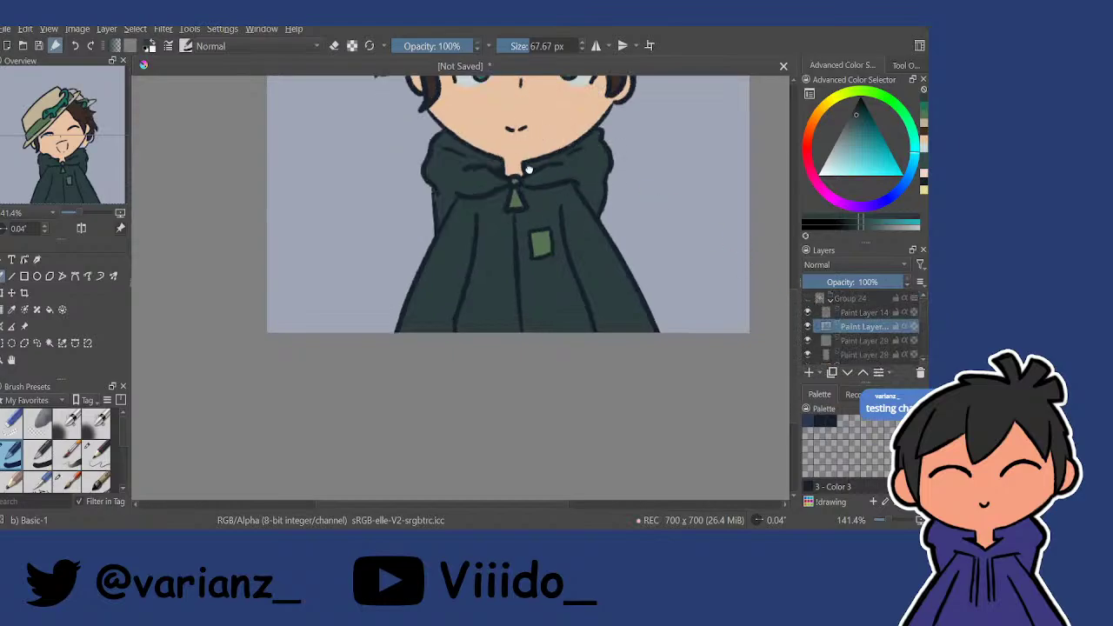
scroll(481, 228, "up", 3)
left_click(461, 207, "ctrl")
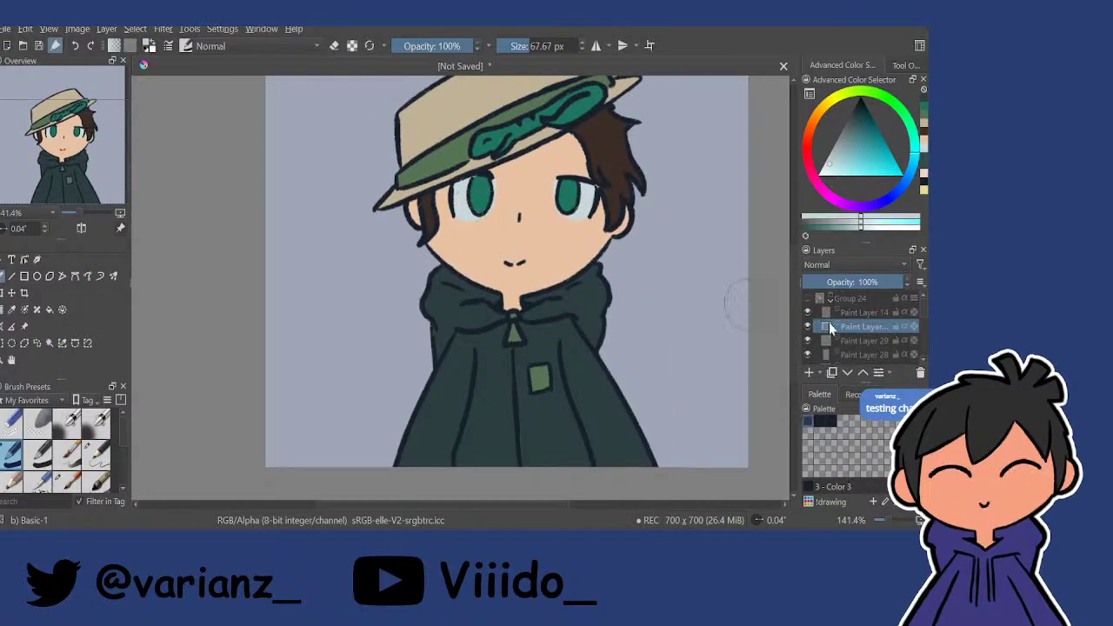
Show the laughing pose's Group 24 again and hide Group 15.
left_click(806, 299)
scroll(826, 322, "down", 2)
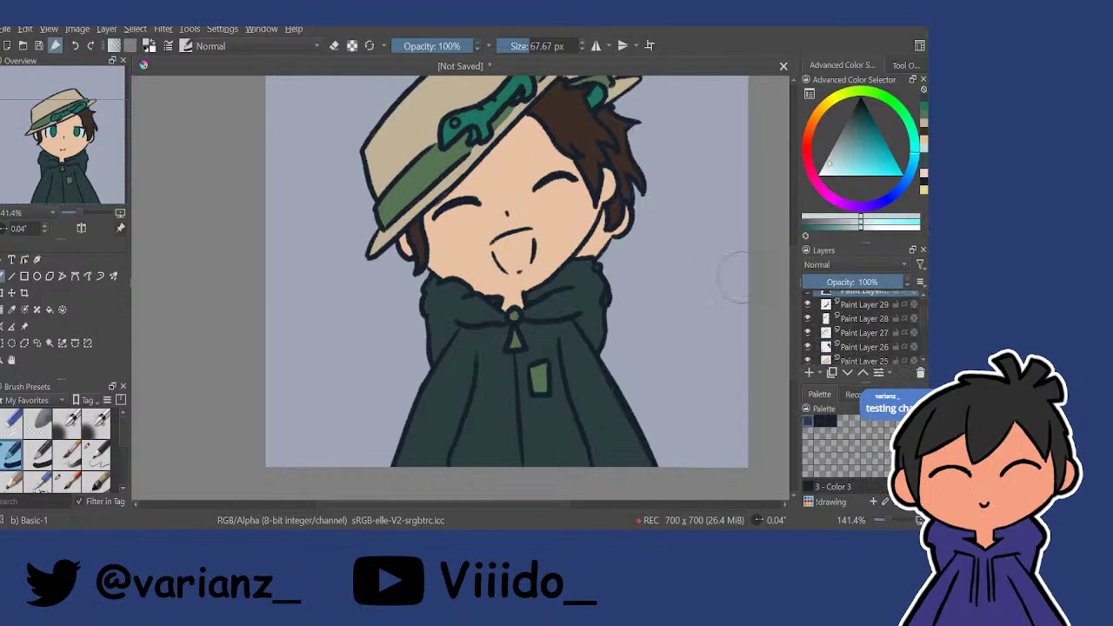
scroll(846, 328, "down", 2)
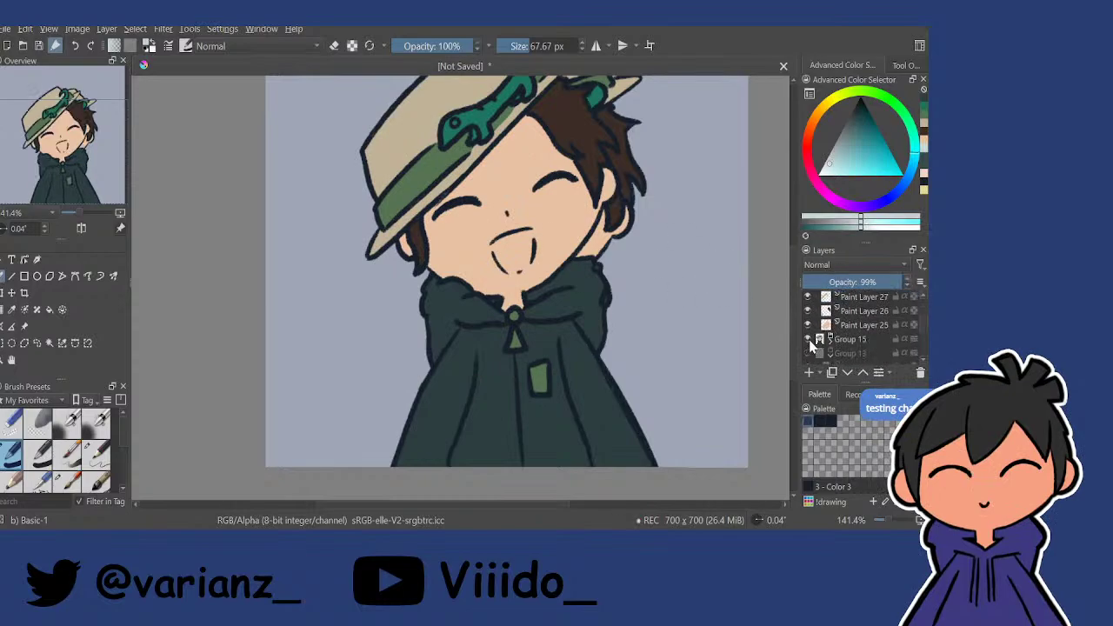
left_click(808, 339)
scroll(503, 228, "up", 2)
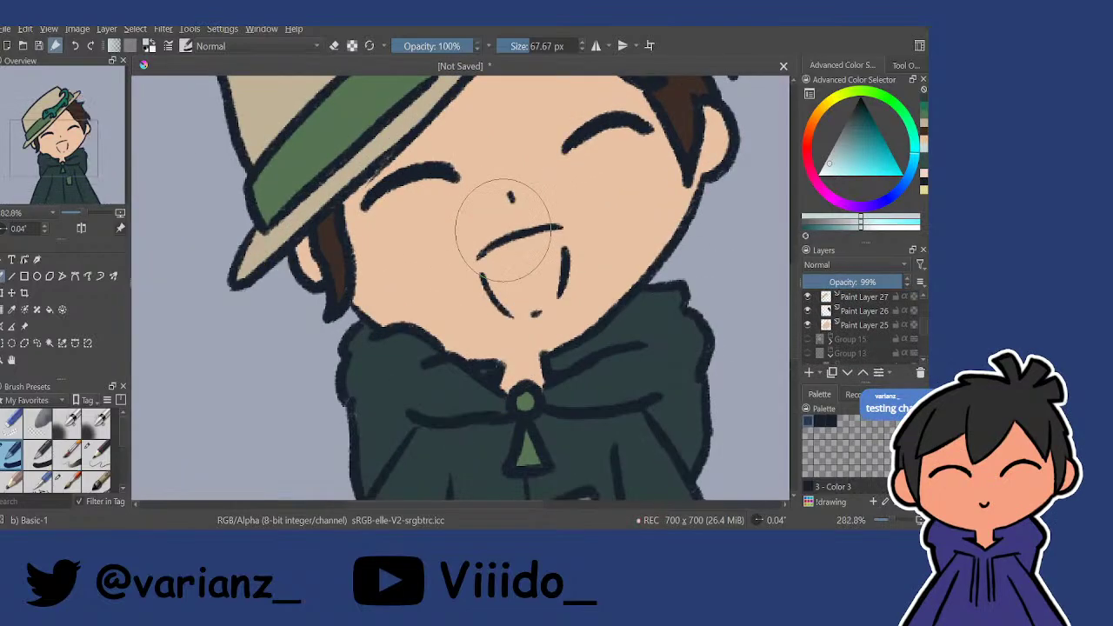
Add a paint layer above Paint Layer 30 and reduce the brush size to about 29 px.
left_click_drag(551, 279, 523, 281)
scroll(854, 348, "up", 5)
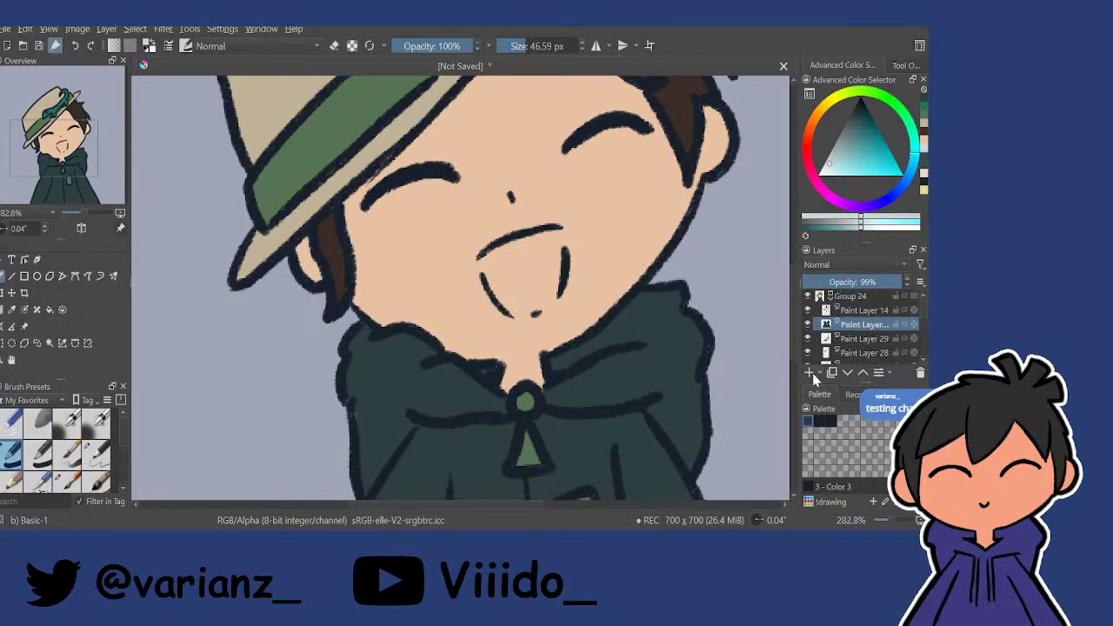
left_click(810, 373)
key("bracketleft")
key("bracketleft")
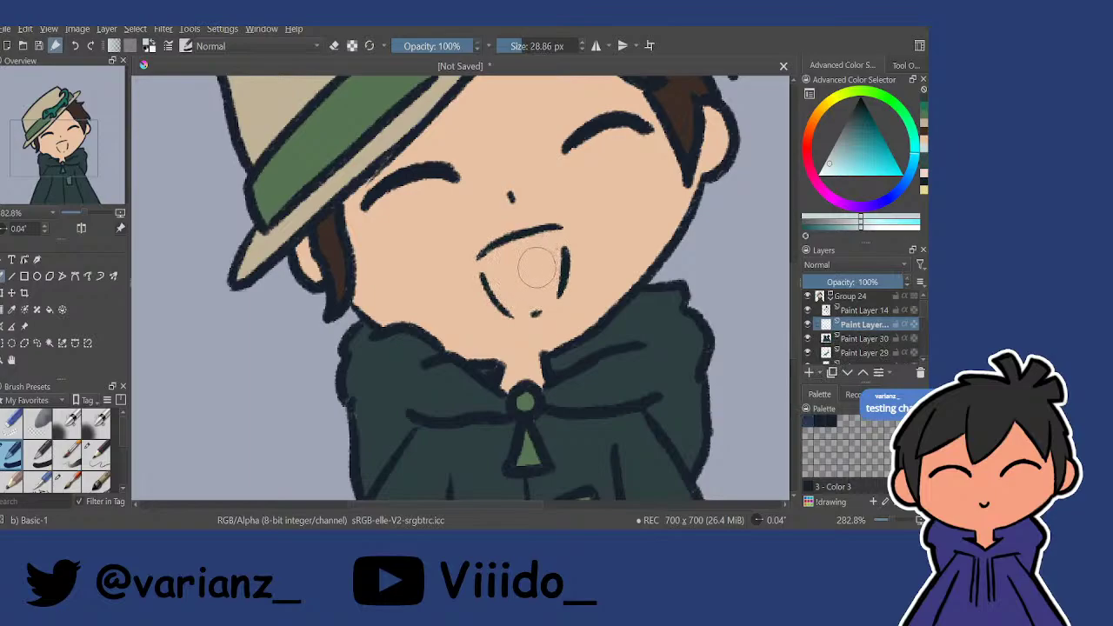
Fill the laughing pose's open mouth and the lizard ornament's eye with the pale eye-white colour.
mouse_move(537, 268)
left_mouse_down()
mouse_move(516, 250)
mouse_move(553, 237)
mouse_move(544, 296)
mouse_move(527, 301)
mouse_move(530, 272)
mouse_move(527, 281)
mouse_move(490, 265)
mouse_move(494, 283)
mouse_move(485, 258)
mouse_move(517, 308)
left_mouse_up()
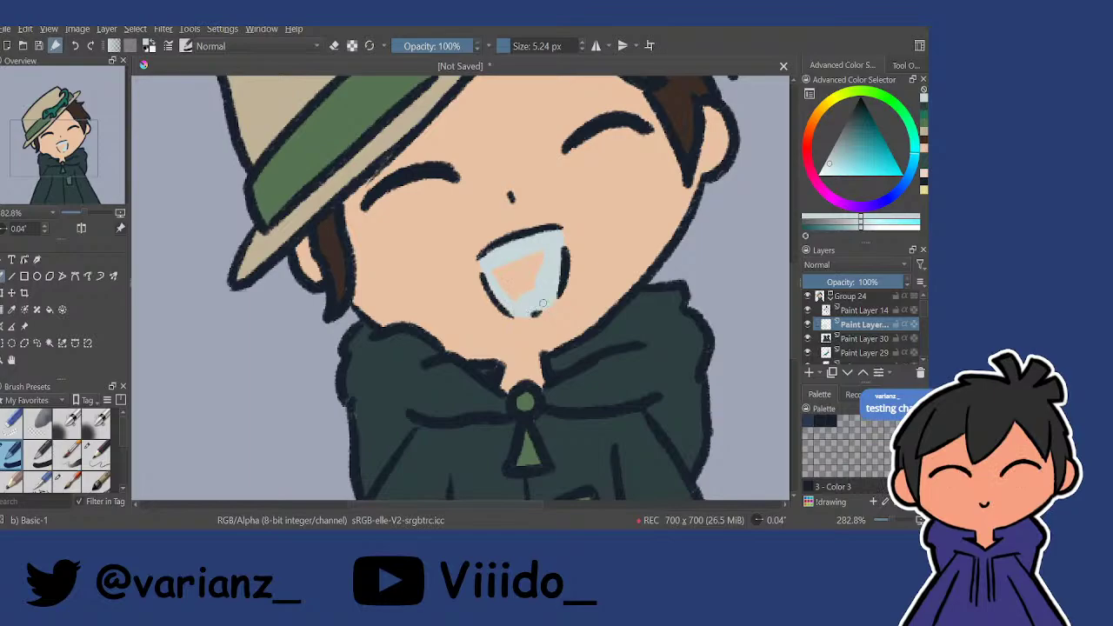
mouse_move(520, 306)
left_mouse_down()
mouse_move(489, 263)
mouse_move(498, 284)
mouse_move(496, 258)
mouse_move(523, 300)
mouse_move(519, 258)
mouse_move(545, 291)
mouse_move(547, 250)
left_mouse_up()
left_click_drag(559, 192, 574, 382)
left_click_drag(513, 287, 479, 156, "ctrl")
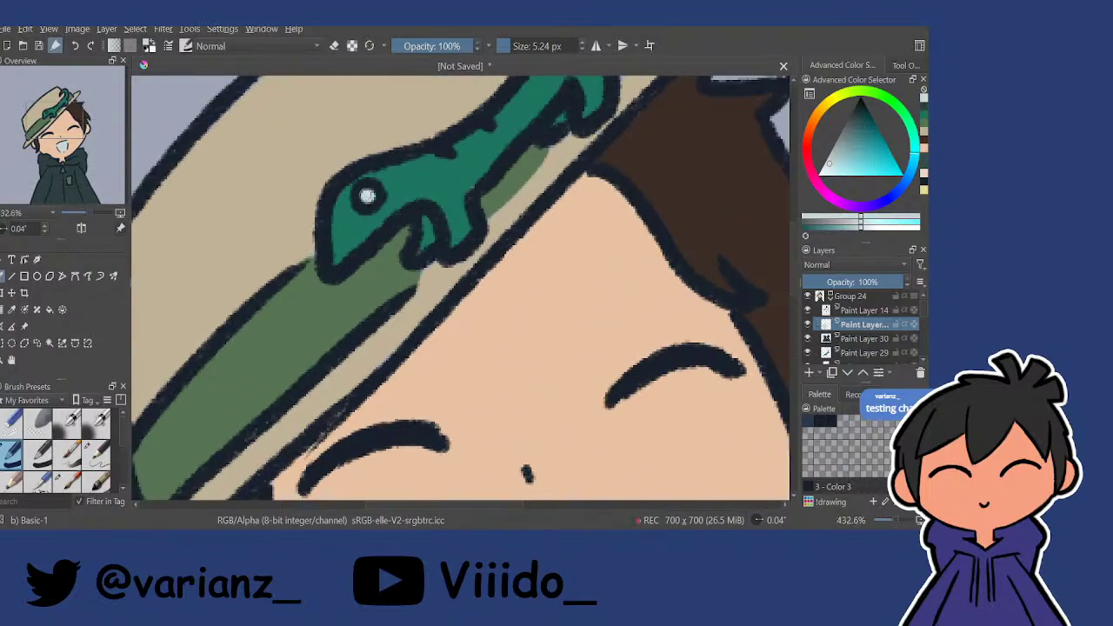
scroll(365, 192, "down", 6)
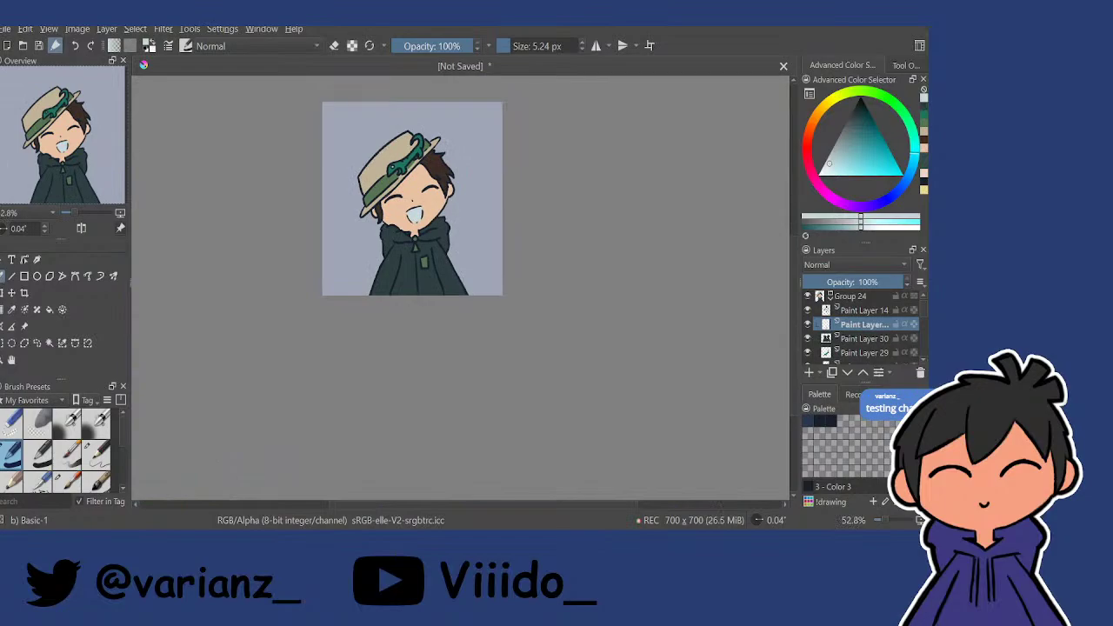
Collapse Group 24 and compare the two poses by toggling Group 24 and Group 15, leaving both hidden.
left_click(820, 297)
left_click(808, 297)
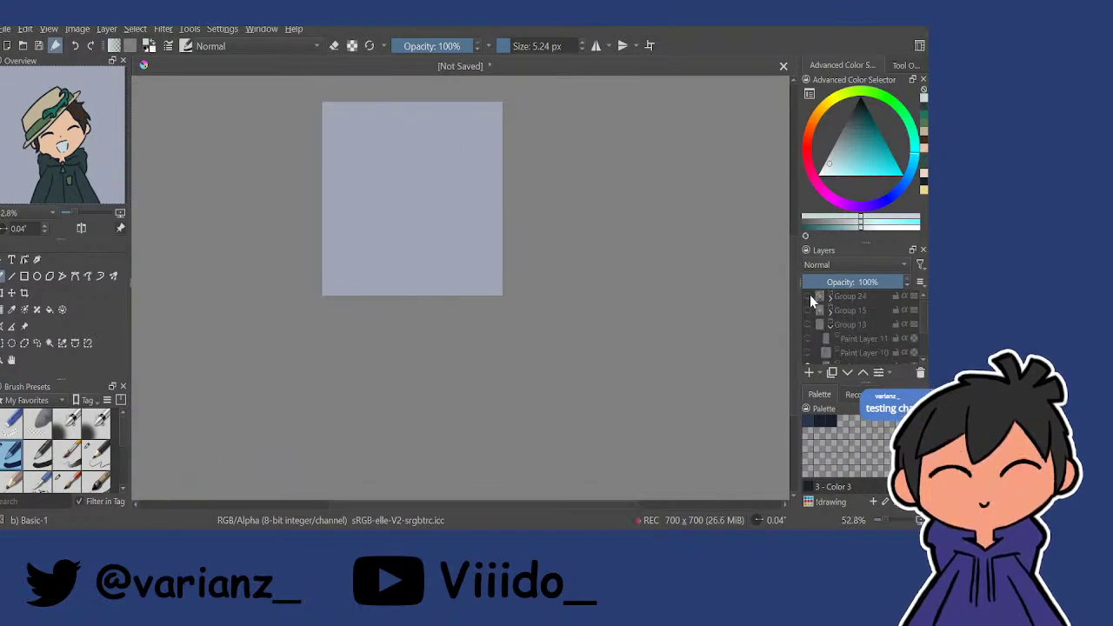
left_click(809, 310)
left_click(809, 310)
left_click(809, 298)
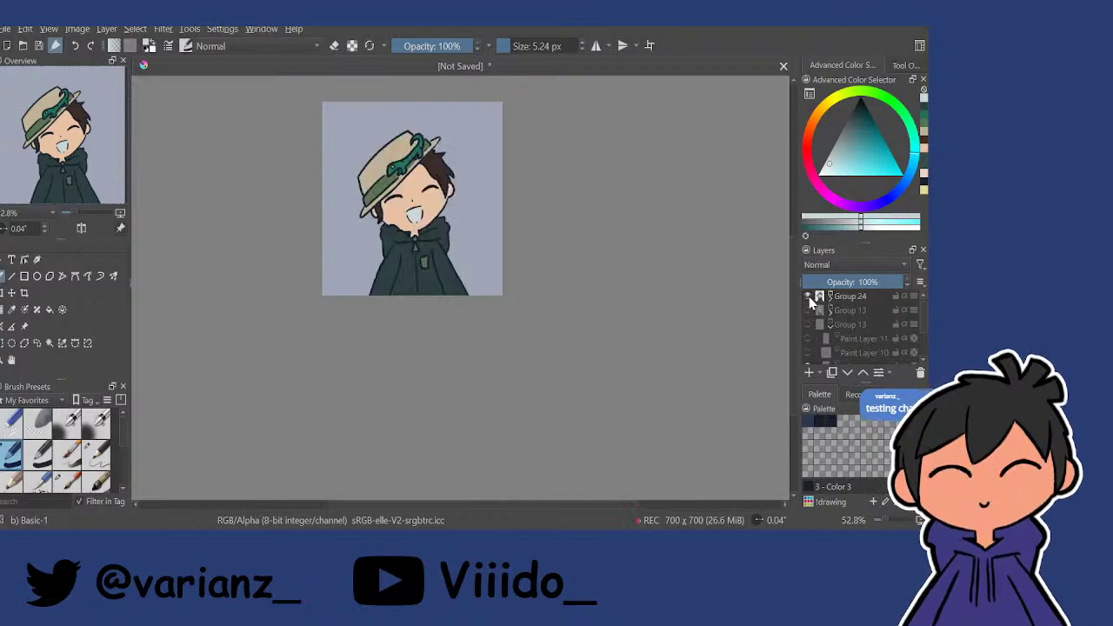
left_click(809, 298)
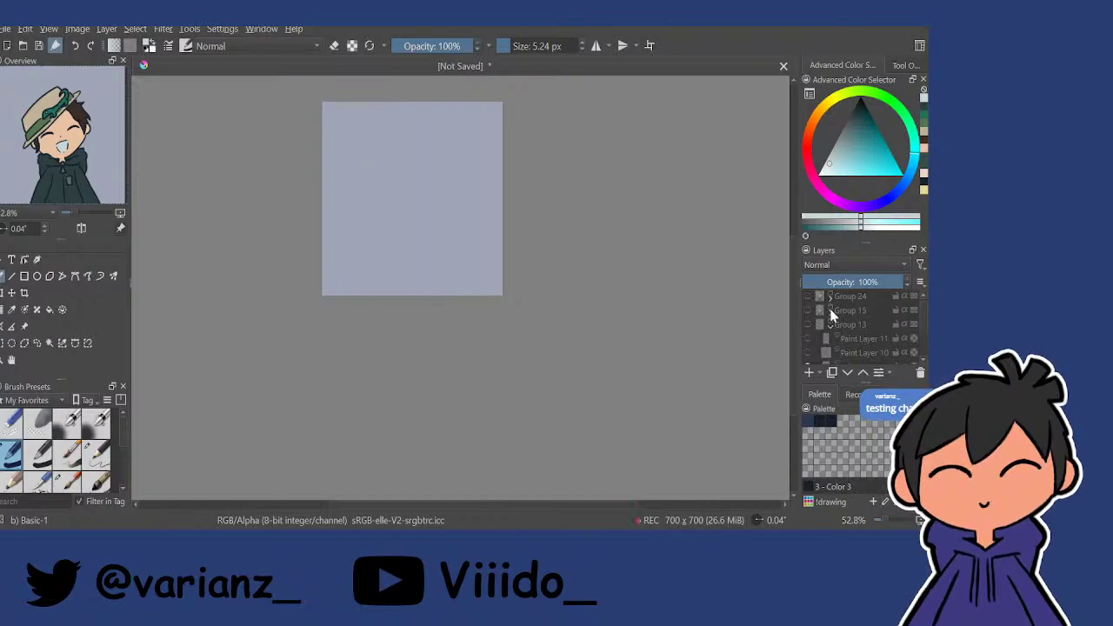
Hide the Background layer and show Group 15 so that only the neutral pose stands on transparency.
scroll(809, 326, "down", 3)
left_click(807, 358)
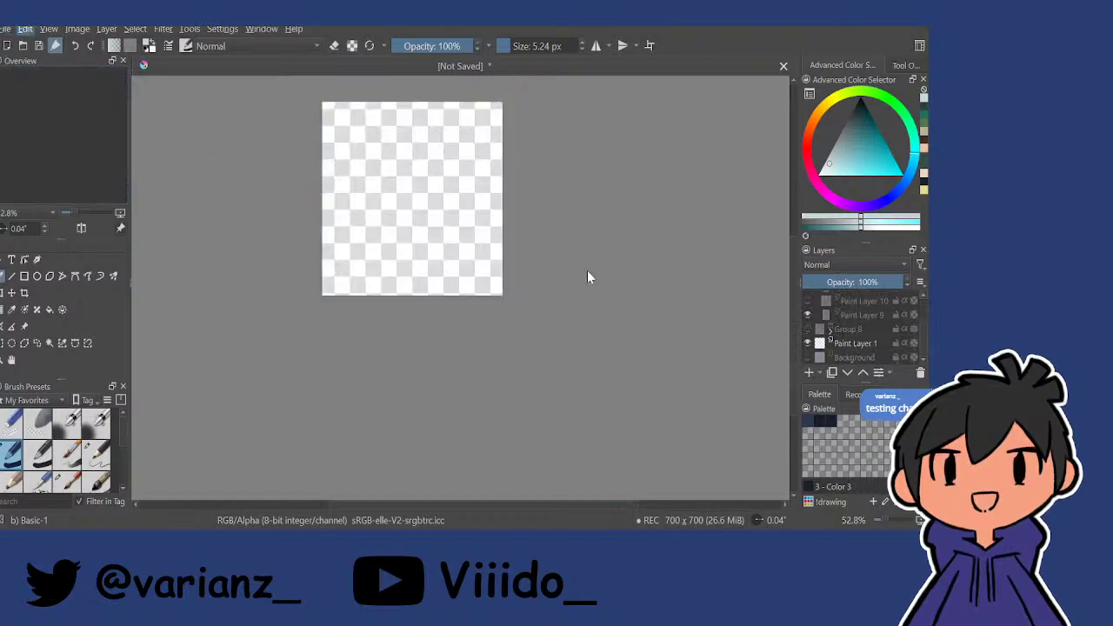
scroll(881, 328, "up", 3)
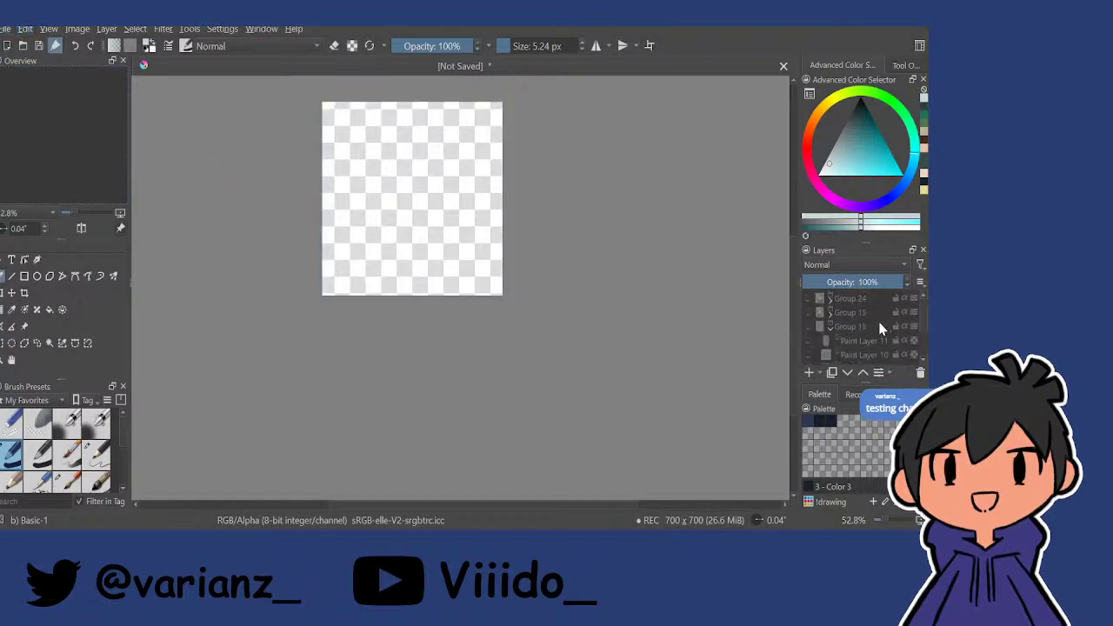
left_click(808, 313)
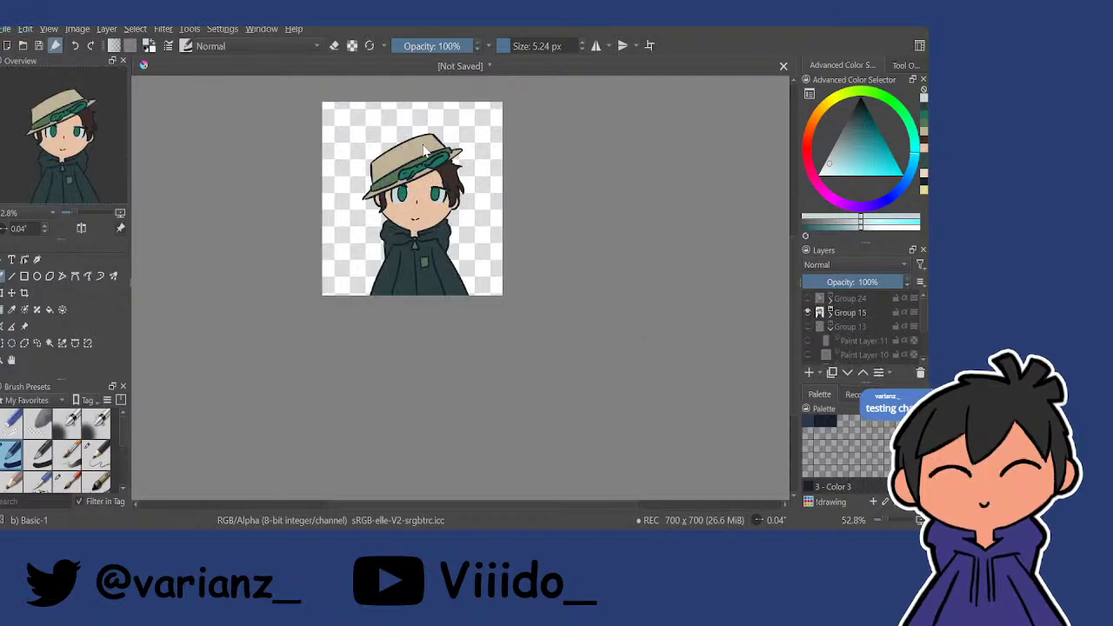
scroll(401, 186, "up", 3)
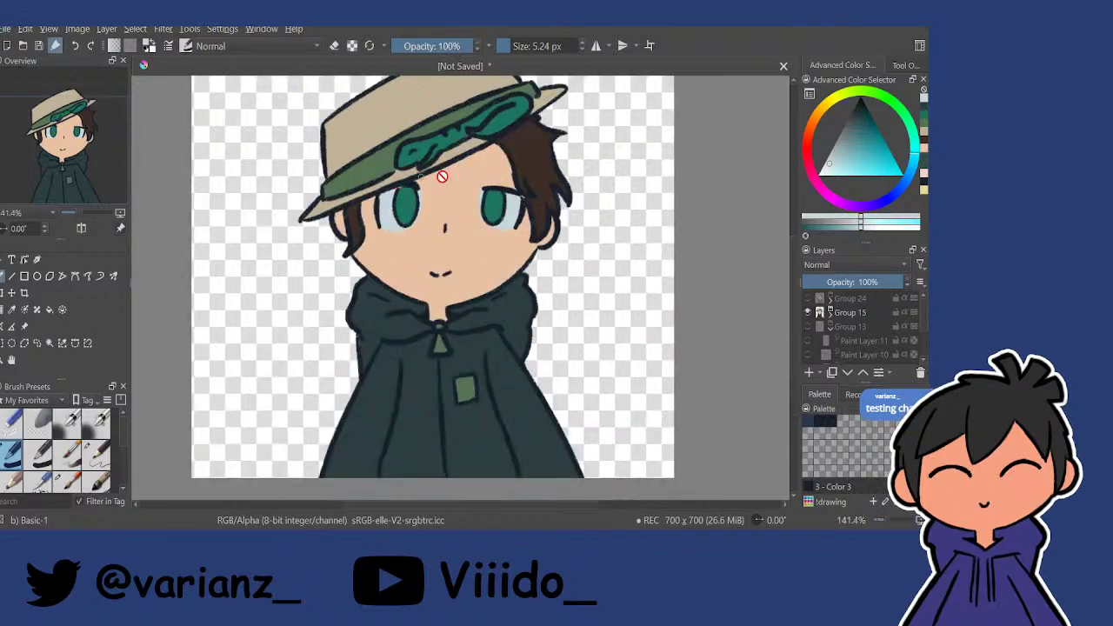
Save the neutral pose as "zoology man close.png", then show Group 24 instead of Group 15 and save that as "zoology man open.png".
scroll(442, 177, "down", 4)
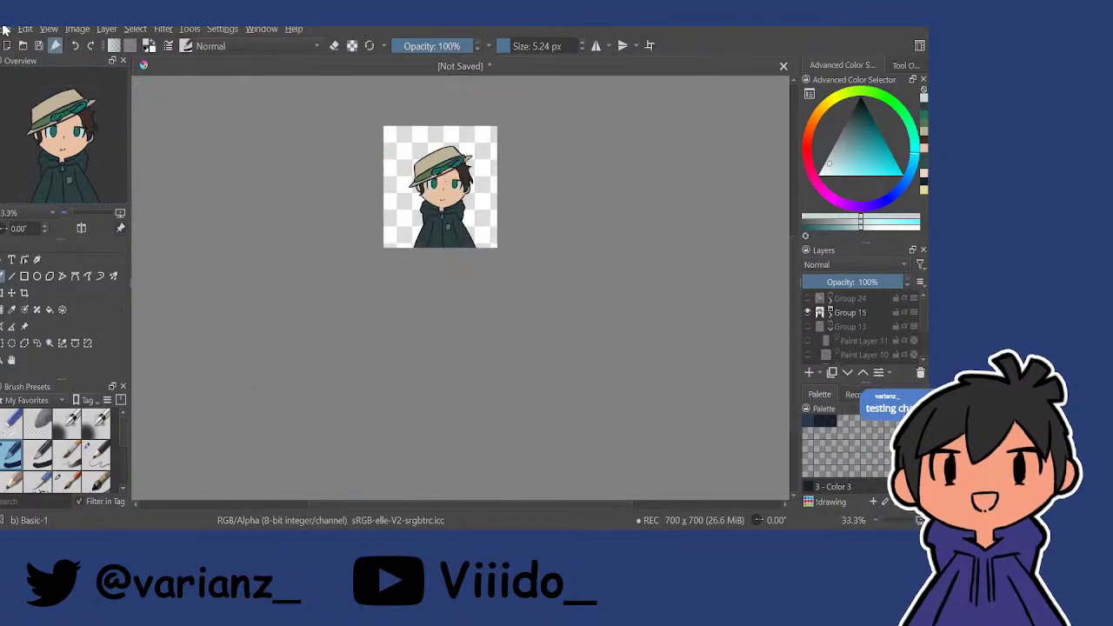
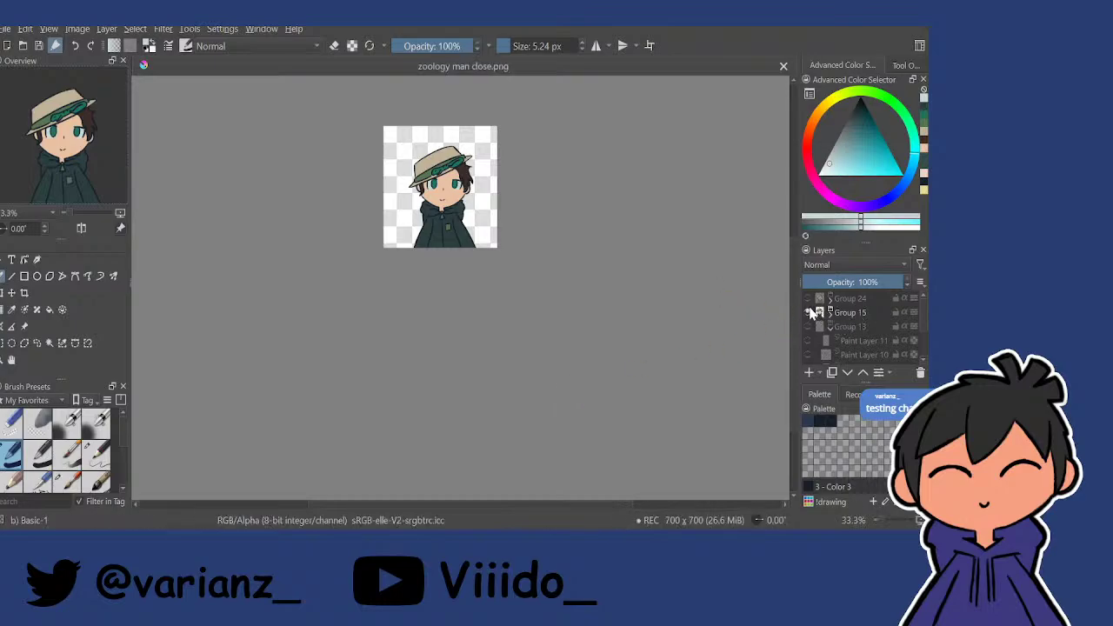
left_click(809, 313)
left_click(809, 299)
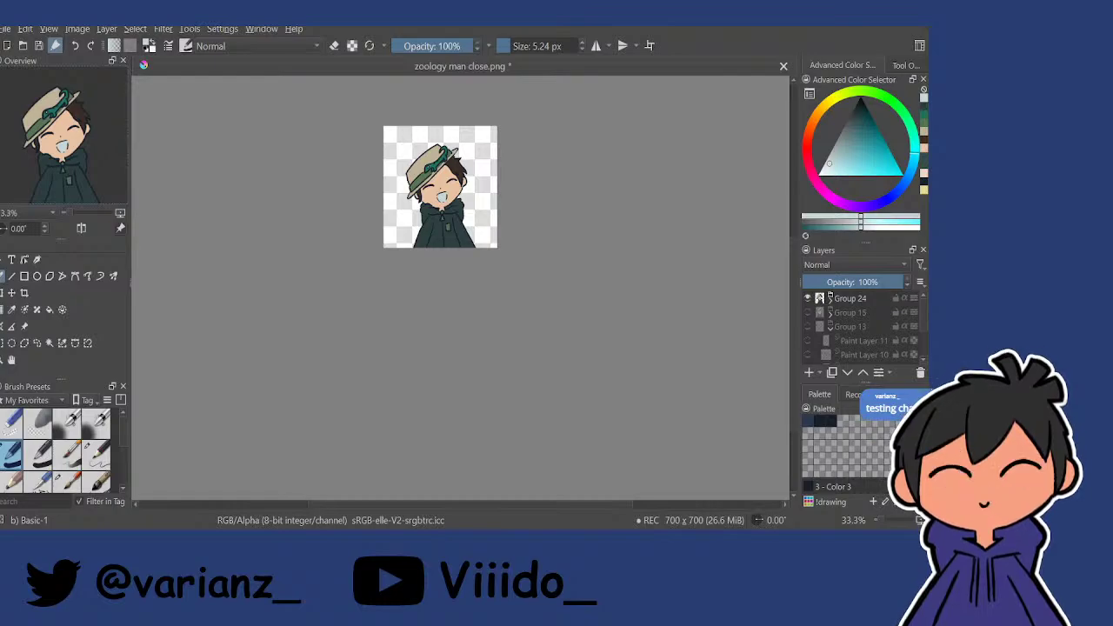
key("ctrl+s")
Hide Group 24 and show the Background layer to get a blank canvas with the plain background colour.
left_click(809, 300)
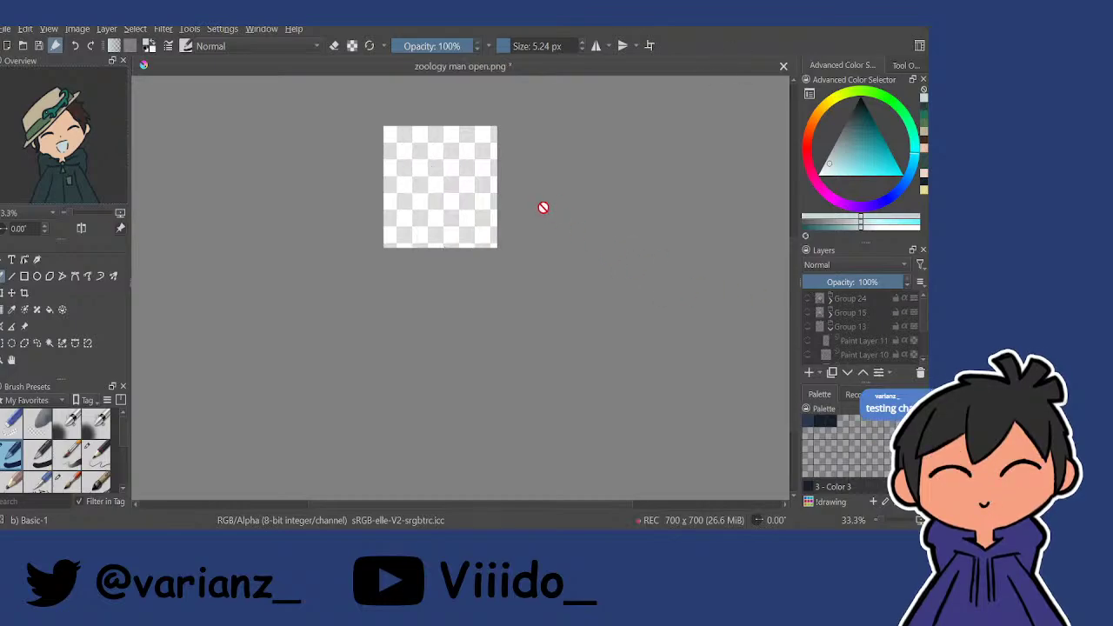
scroll(460, 169, "up", 4)
scroll(840, 333, "down", 3)
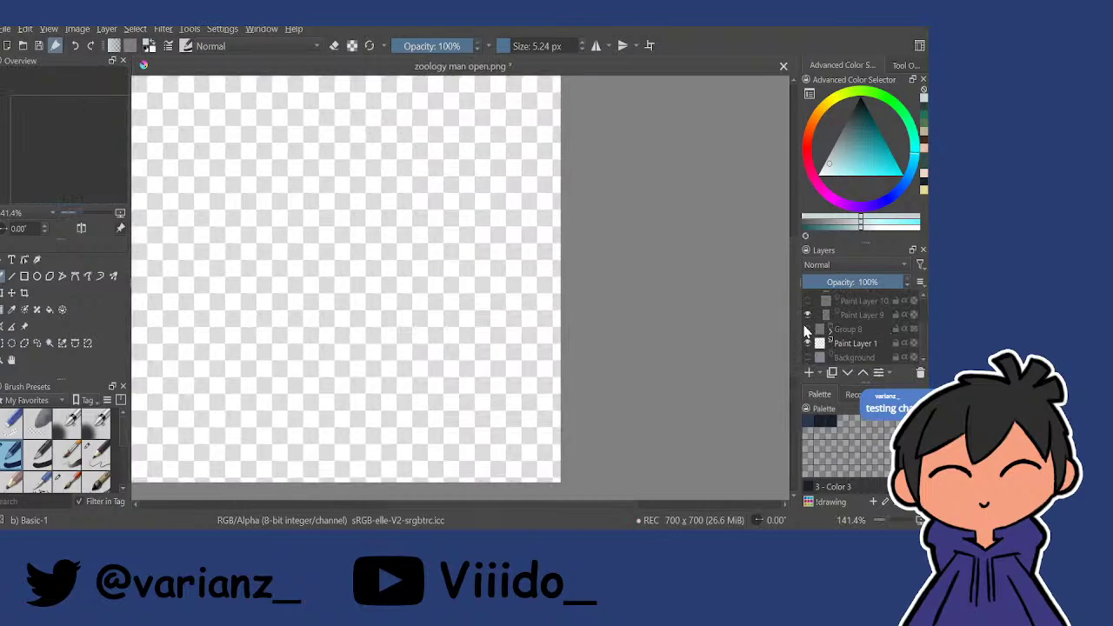
left_click(808, 329)
left_click(808, 329)
left_click(808, 357)
scroll(343, 243, "up", 1)
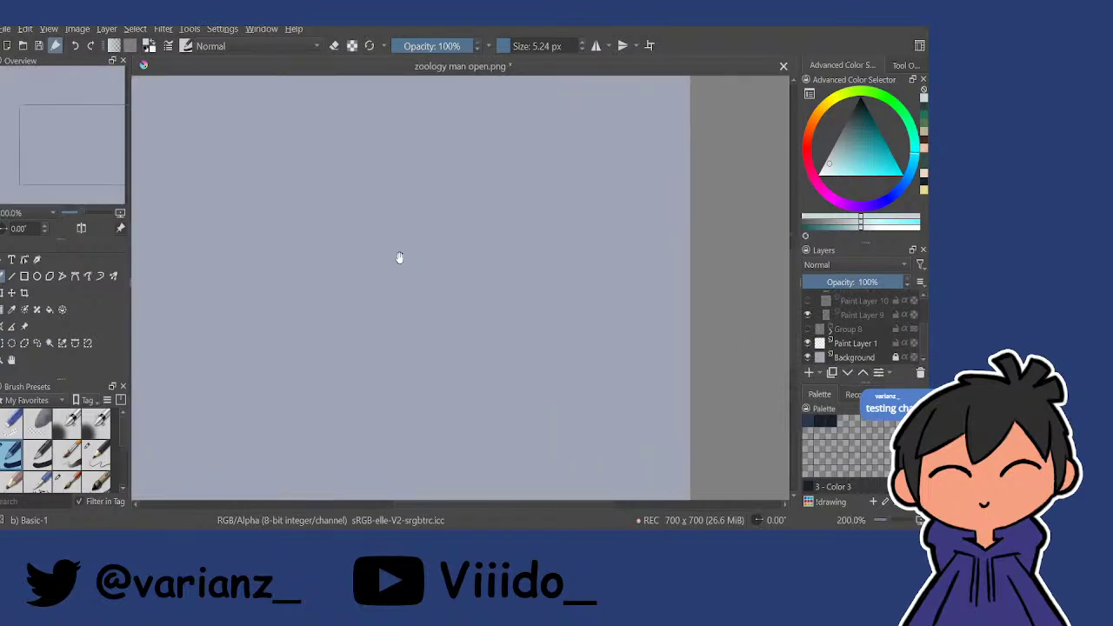
scroll(397, 255, "down", 1)
Switch to the canvas-only view so that the blank canvas fills the workspace without the surrounding interface.
key("Tab")
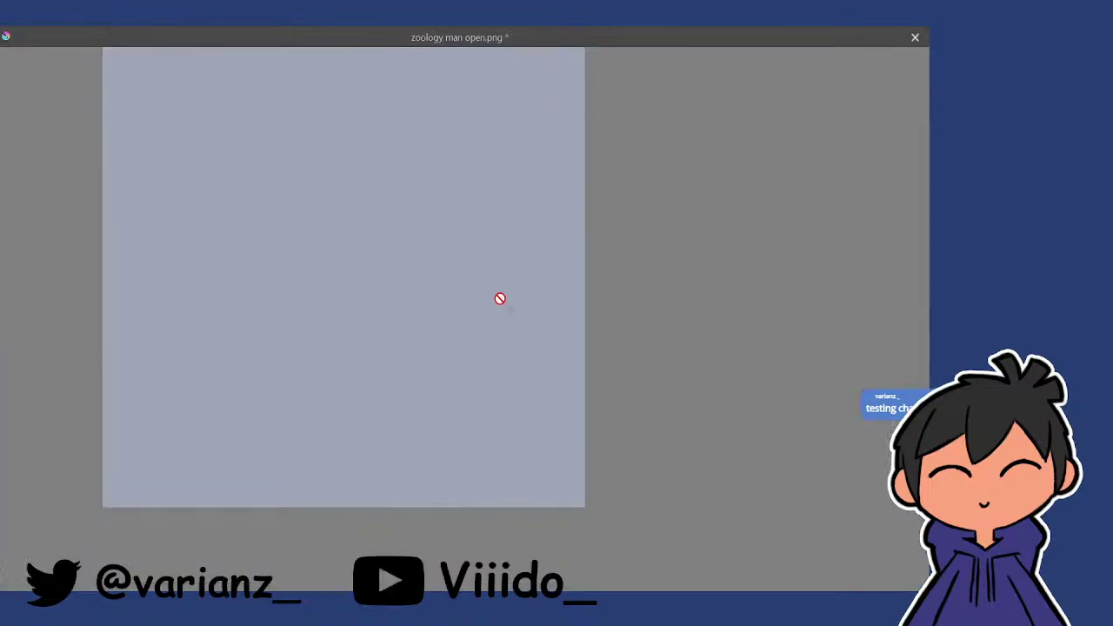
scroll(582, 304, "up", 1)
left_click_drag(574, 315, 535, 305)
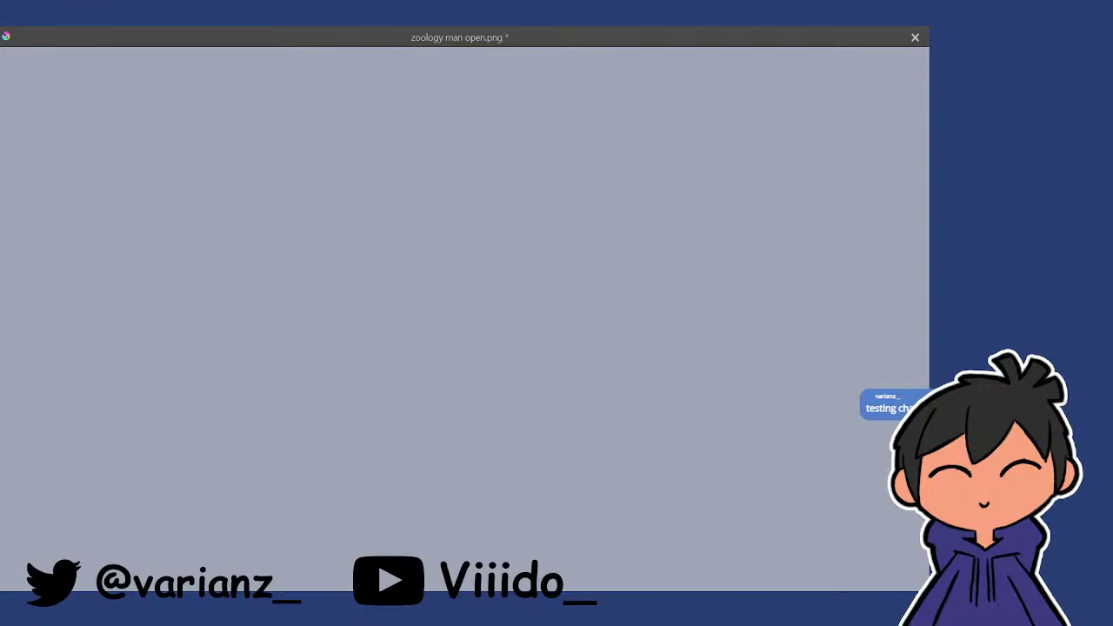